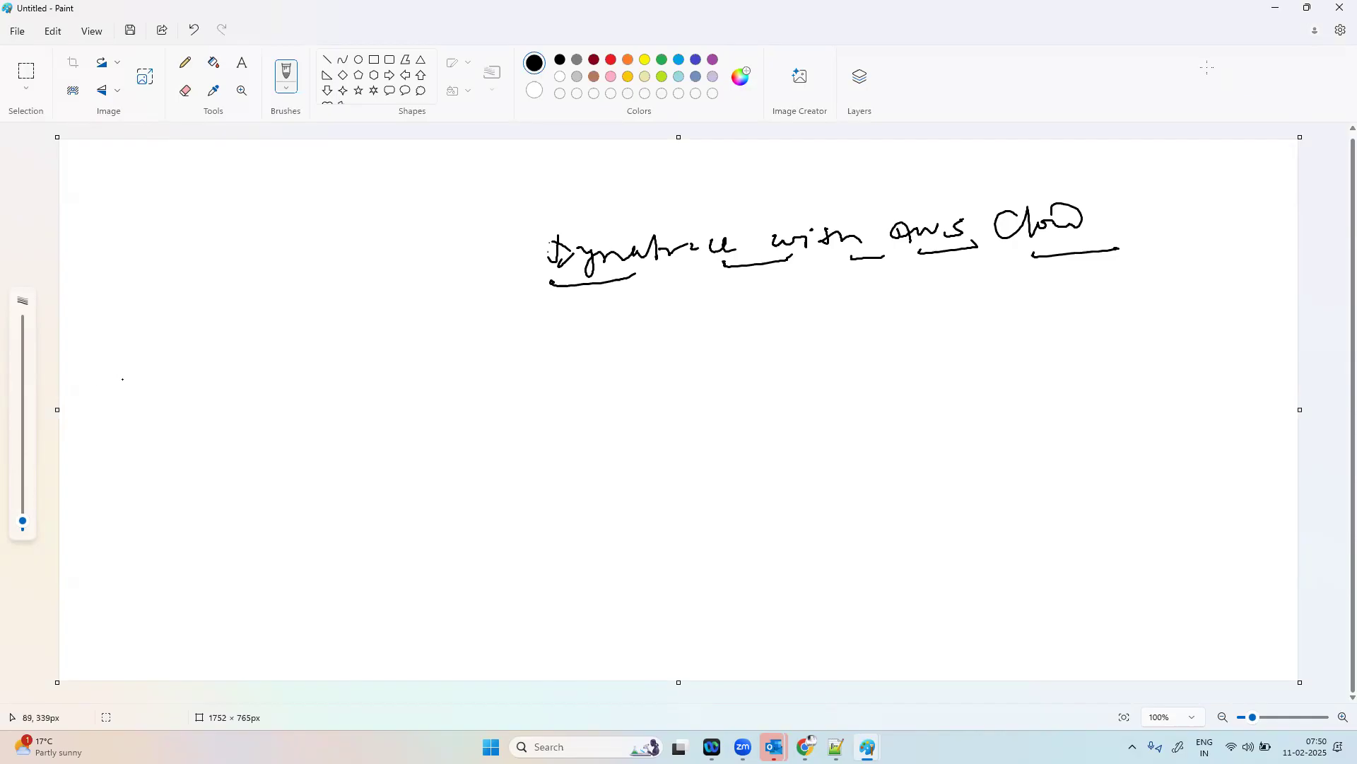
Step: Handwrite "Dynatrace" with arrows to AWS, Azure, GCP and VMware below the heading, and bracket the list
mouse_move(123, 377)
mouse_down()
mouse_move(209, 373)
mouse_move(379, 325)
mouse_move(419, 296)
mouse_move(424, 316)
mouse_up()
drag(298, 398, 450, 367)
mouse_move(304, 444)
mouse_down()
mouse_move(311, 470)
mouse_move(345, 470)
mouse_up()
mouse_move(393, 421)
mouse_down()
mouse_move(408, 433)
mouse_move(444, 418)
mouse_move(463, 456)
mouse_up()
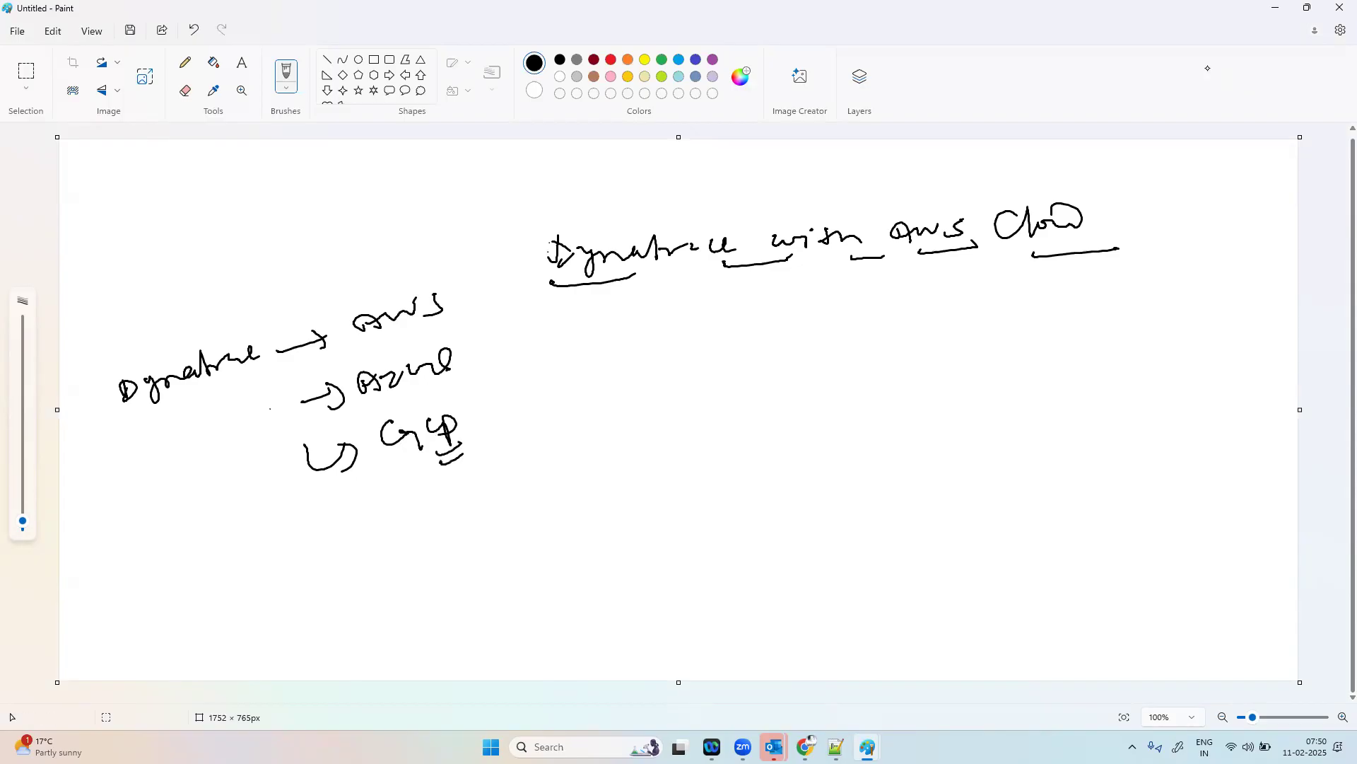
mouse_move(288, 504)
mouse_down()
mouse_move(311, 532)
mouse_move(336, 532)
mouse_up()
mouse_move(393, 487)
mouse_down()
mouse_move(539, 437)
mouse_move(617, 433)
mouse_up()
mouse_move(536, 267)
mouse_down()
mouse_move(650, 445)
mouse_move(634, 484)
mouse_up()
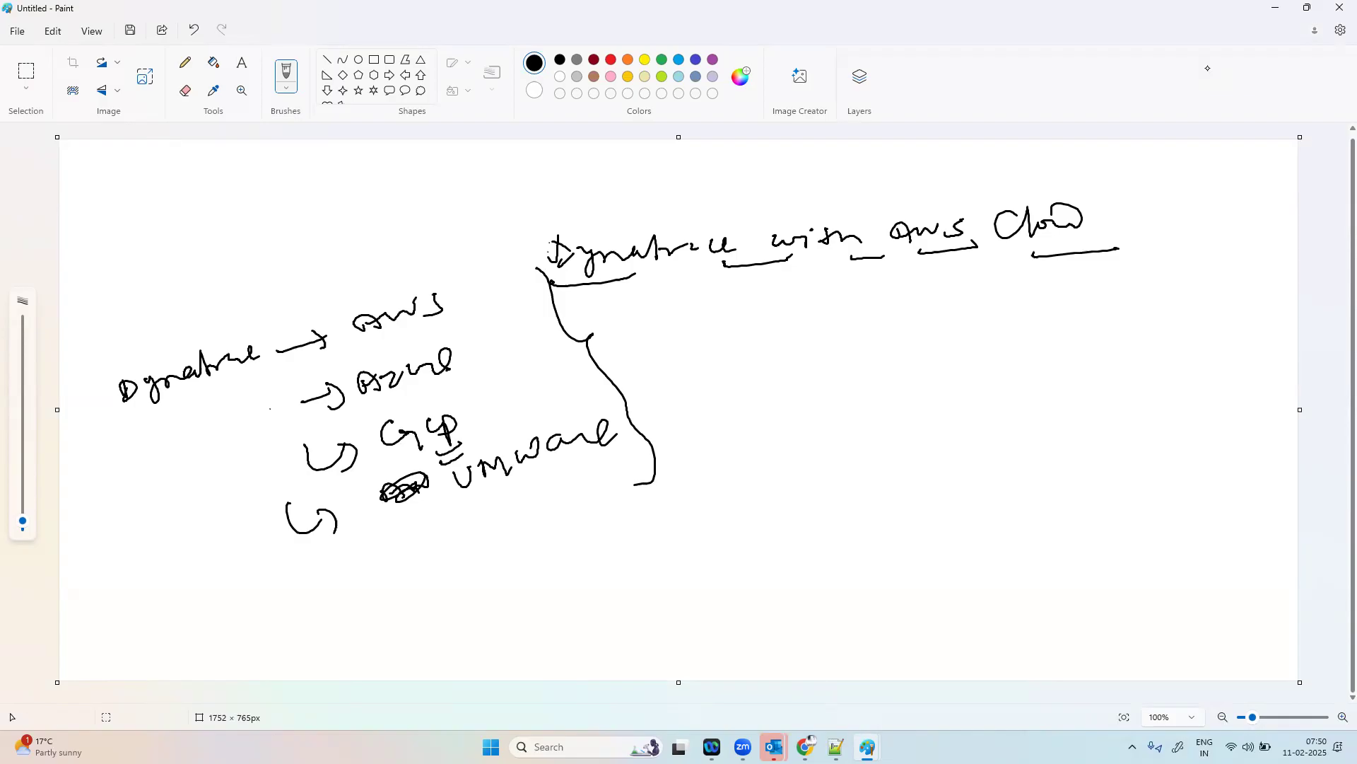
Step: Draw an arrow from AWS in the heading to a column of dashes and handwrite EC2, RDS, S3, Lambda and EKS beside them
drag(938, 330, 982, 326)
drag(947, 369, 996, 361)
drag(956, 398, 999, 392)
mouse_move(960, 434)
mouse_down()
mouse_move(1008, 427)
mouse_move(1011, 472)
mouse_up()
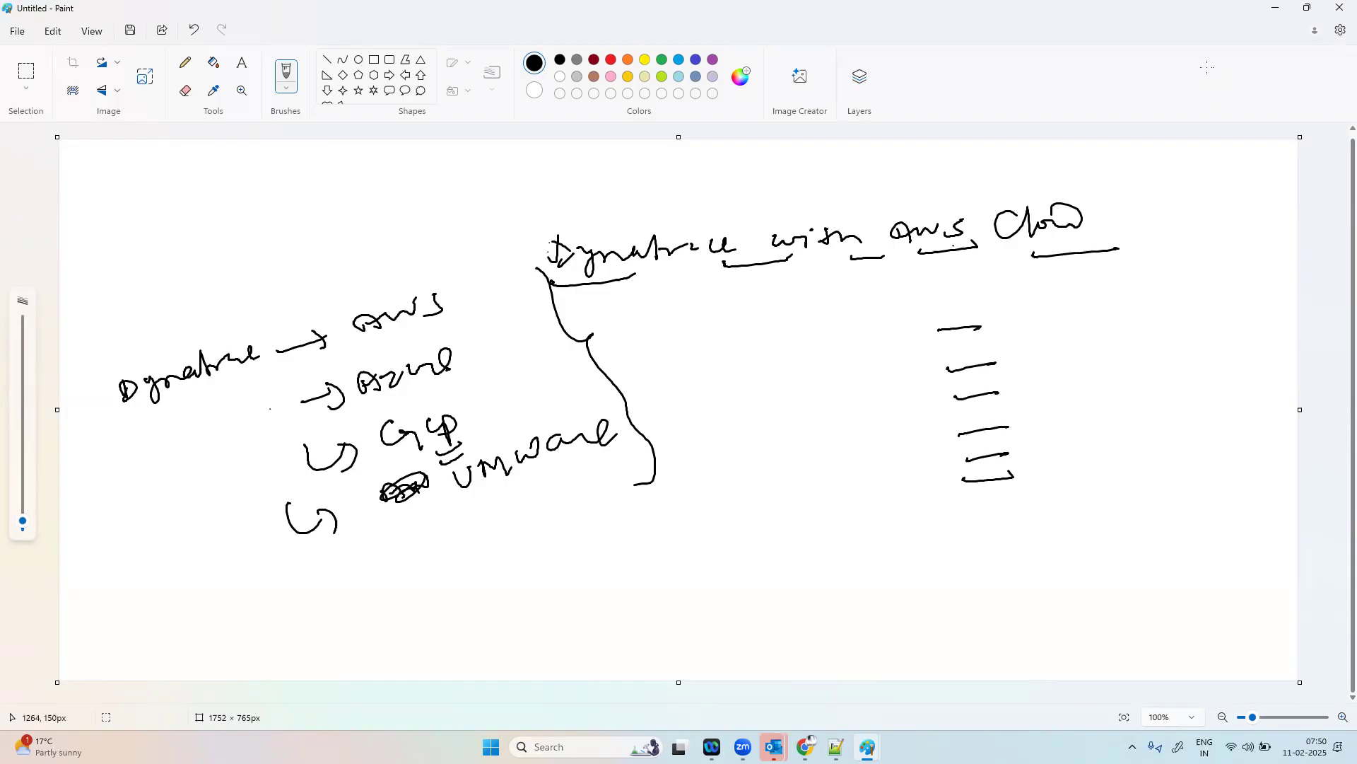
drag(957, 252, 970, 304)
mouse_move(950, 295)
mouse_down()
mouse_move(1029, 321)
mouse_move(1027, 296)
mouse_up()
mouse_move(1018, 311)
mouse_down()
mouse_move(1037, 303)
mouse_move(1038, 317)
mouse_up()
mouse_move(1052, 301)
mouse_down()
mouse_move(1083, 323)
mouse_move(1034, 362)
mouse_move(1063, 362)
mouse_up()
drag(1063, 344, 1083, 367)
mouse_move(1062, 374)
mouse_down()
mouse_move(1098, 368)
mouse_move(1045, 406)
mouse_move(1059, 445)
mouse_move(1134, 422)
mouse_up()
mouse_move(1138, 403)
mouse_down()
mouse_move(1164, 425)
mouse_move(1178, 394)
mouse_move(1200, 429)
mouse_up()
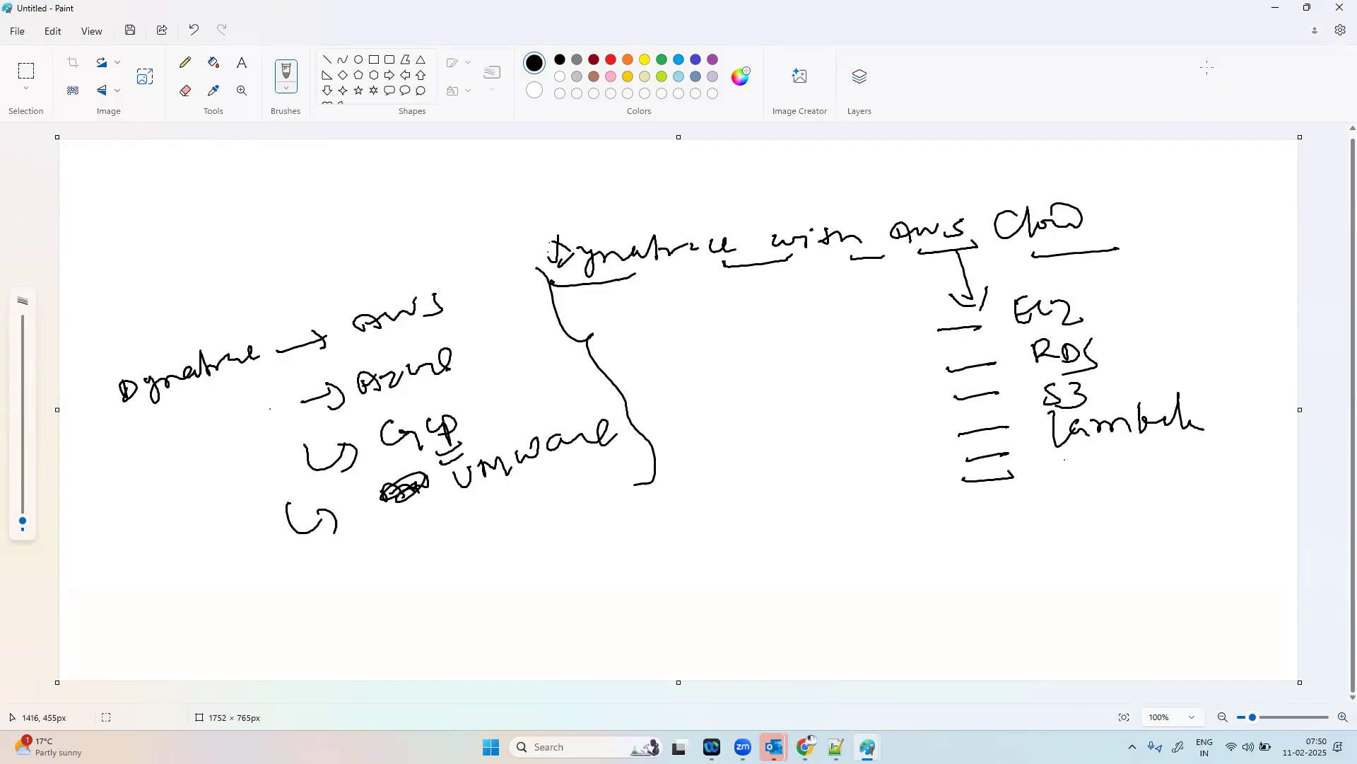
mouse_move(1065, 457)
mouse_down()
mouse_move(1084, 447)
mouse_move(1107, 482)
mouse_up()
Step: Extend the AWS services list with hooked arrows to handwritten ECS, Fargate and DynamoDB entries
mouse_move(983, 518)
mouse_down()
mouse_move(1028, 537)
mouse_move(1025, 549)
mouse_up()
mouse_move(1064, 507)
mouse_down()
mouse_move(1081, 529)
mouse_move(1079, 503)
mouse_move(1092, 514)
mouse_up()
drag(1105, 502, 1101, 527)
drag(1130, 498, 1108, 531)
drag(988, 577, 1064, 589)
mouse_move(1067, 576)
mouse_down()
mouse_move(1124, 562)
mouse_move(1121, 598)
mouse_up()
drag(1130, 565, 1175, 577)
drag(1020, 611, 1056, 633)
mouse_move(1089, 608)
mouse_down()
mouse_move(1076, 626)
mouse_move(1168, 602)
mouse_move(1173, 582)
mouse_up()
mouse_move(1170, 601)
mouse_down()
mouse_move(1192, 588)
mouse_move(1202, 616)
mouse_up()
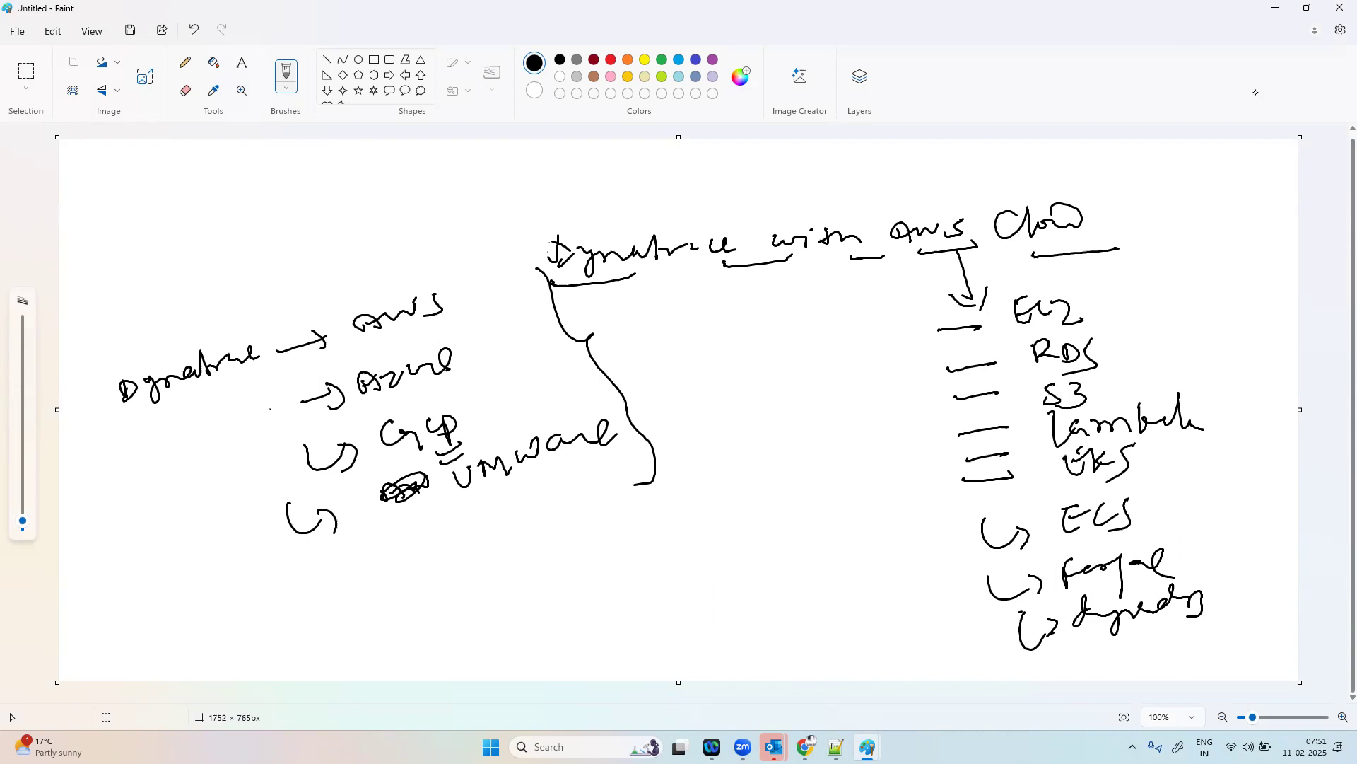
Step: Handwrite "Certain KPI" between the platform list and the AWS services list, and underline both words
drag(726, 370, 745, 394)
mouse_move(744, 383)
mouse_down()
mouse_move(756, 389)
mouse_move(760, 369)
mouse_move(738, 391)
mouse_move(775, 395)
mouse_move(813, 371)
mouse_move(847, 386)
mouse_move(825, 400)
mouse_up()
click(772, 382)
mouse_move(852, 388)
mouse_down()
mouse_move(844, 410)
mouse_move(869, 388)
mouse_up()
drag(856, 422, 881, 409)
drag(733, 408, 850, 386)
drag(792, 444, 900, 423)
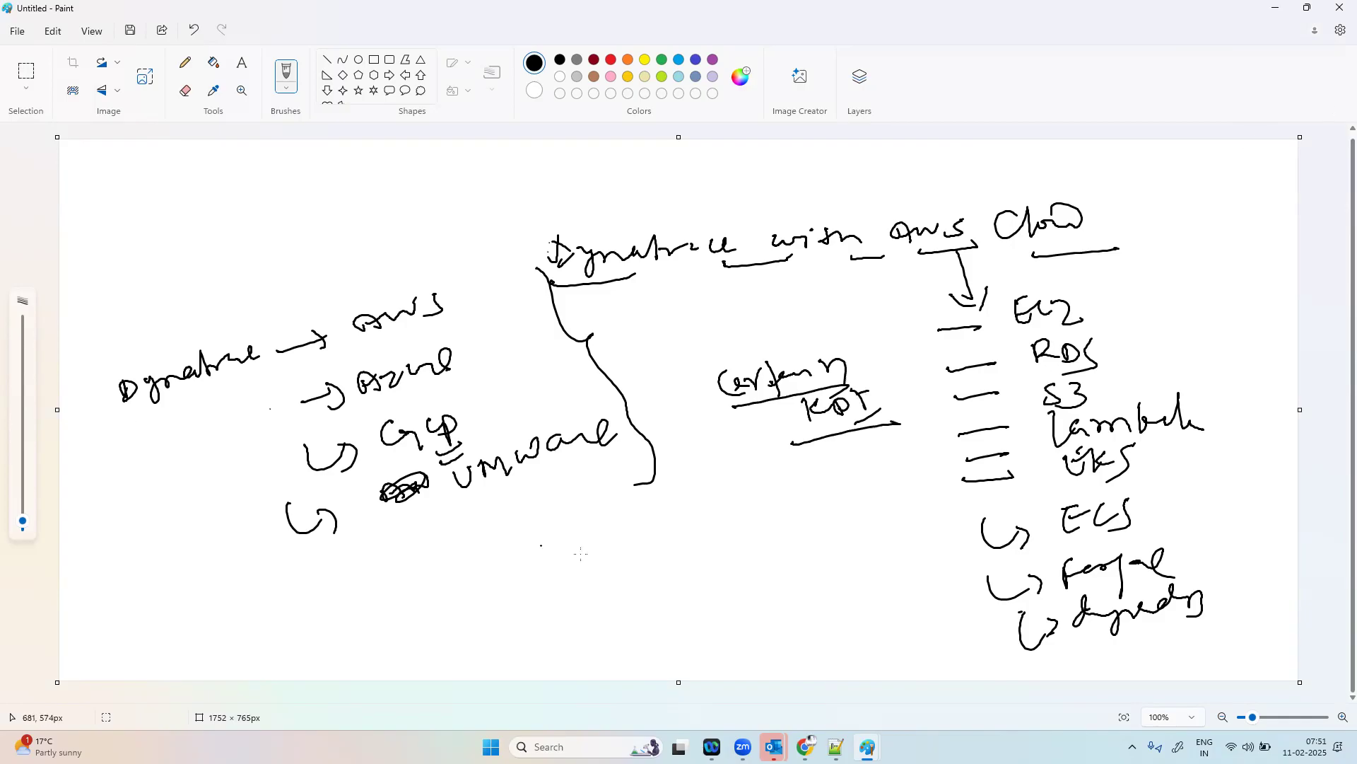
Step: Switch to Dynatrace in Chrome, search the installed apps for "sett" and open Settings Classic
mouse_move(806, 747)
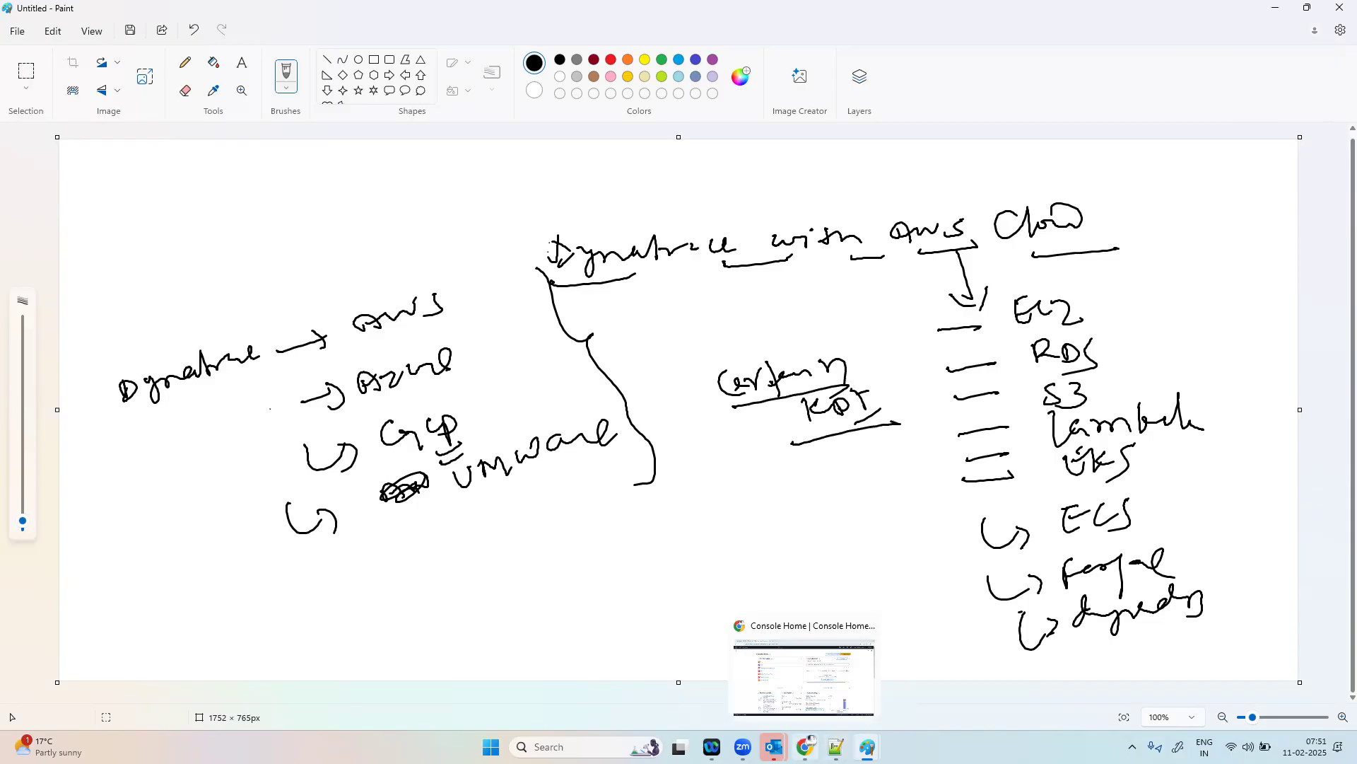
click(811, 690)
click(106, 15)
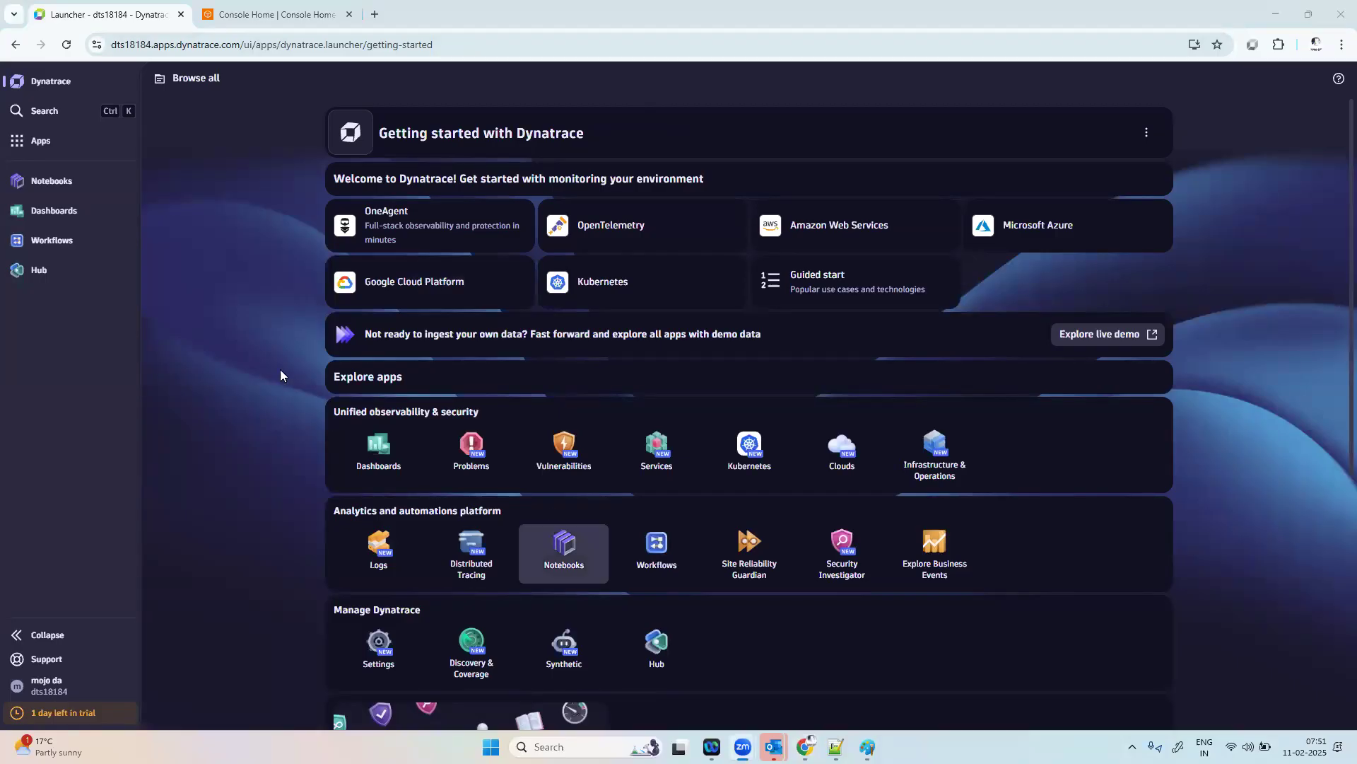
click(64, 140)
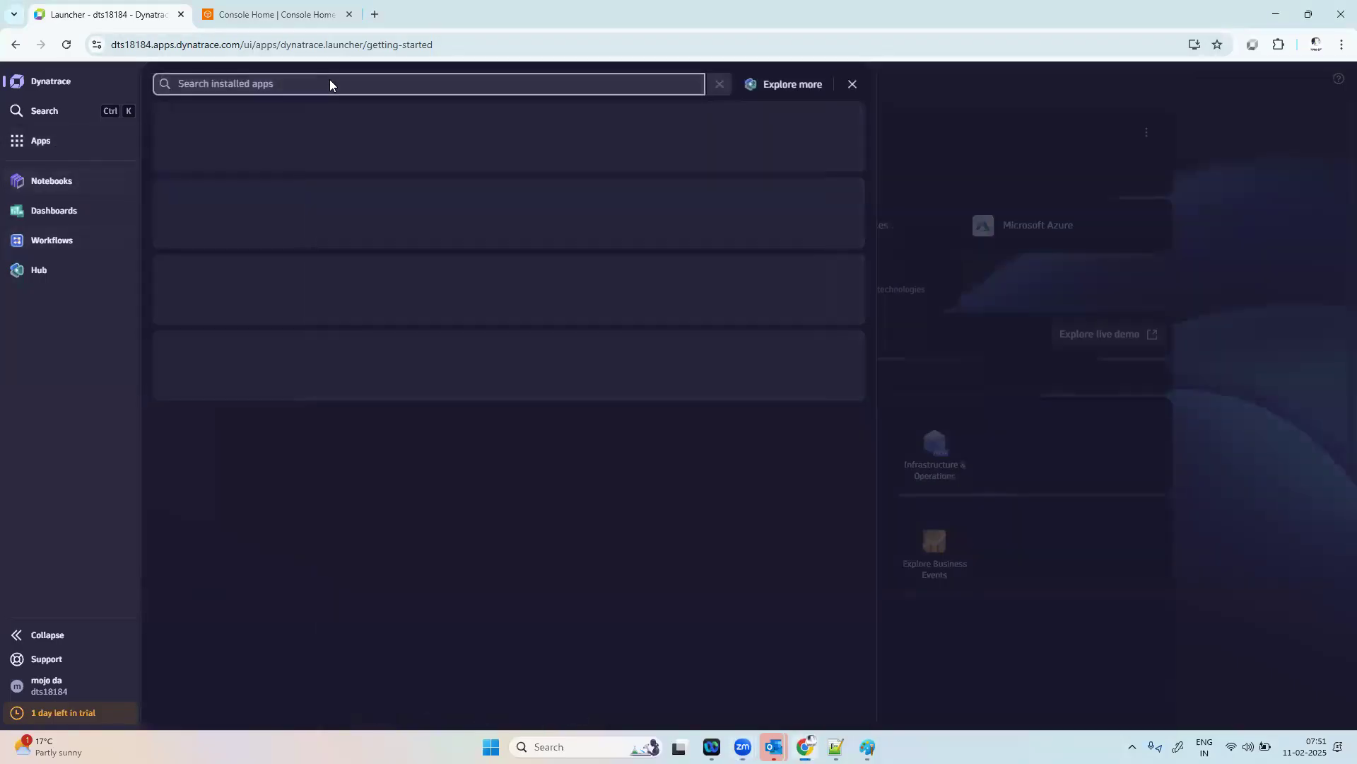
text(sett)
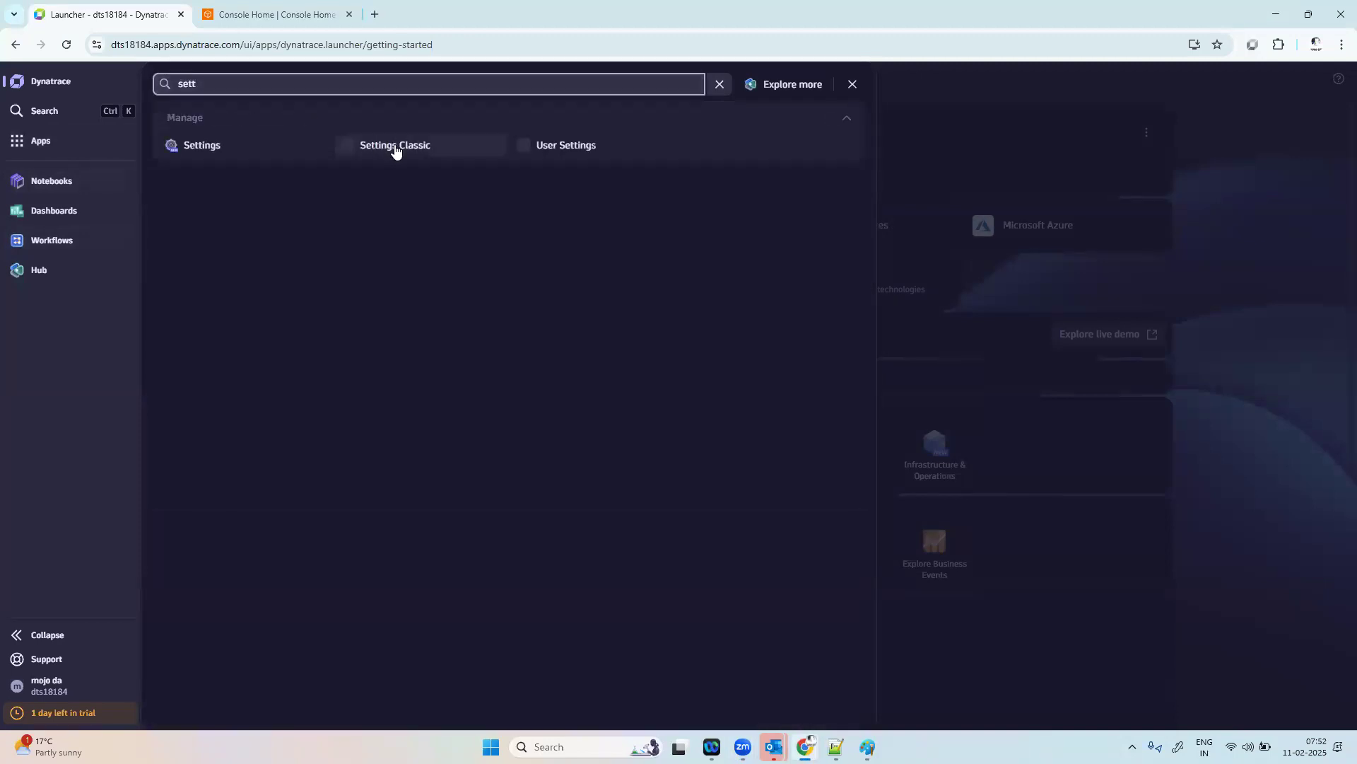
click(394, 145)
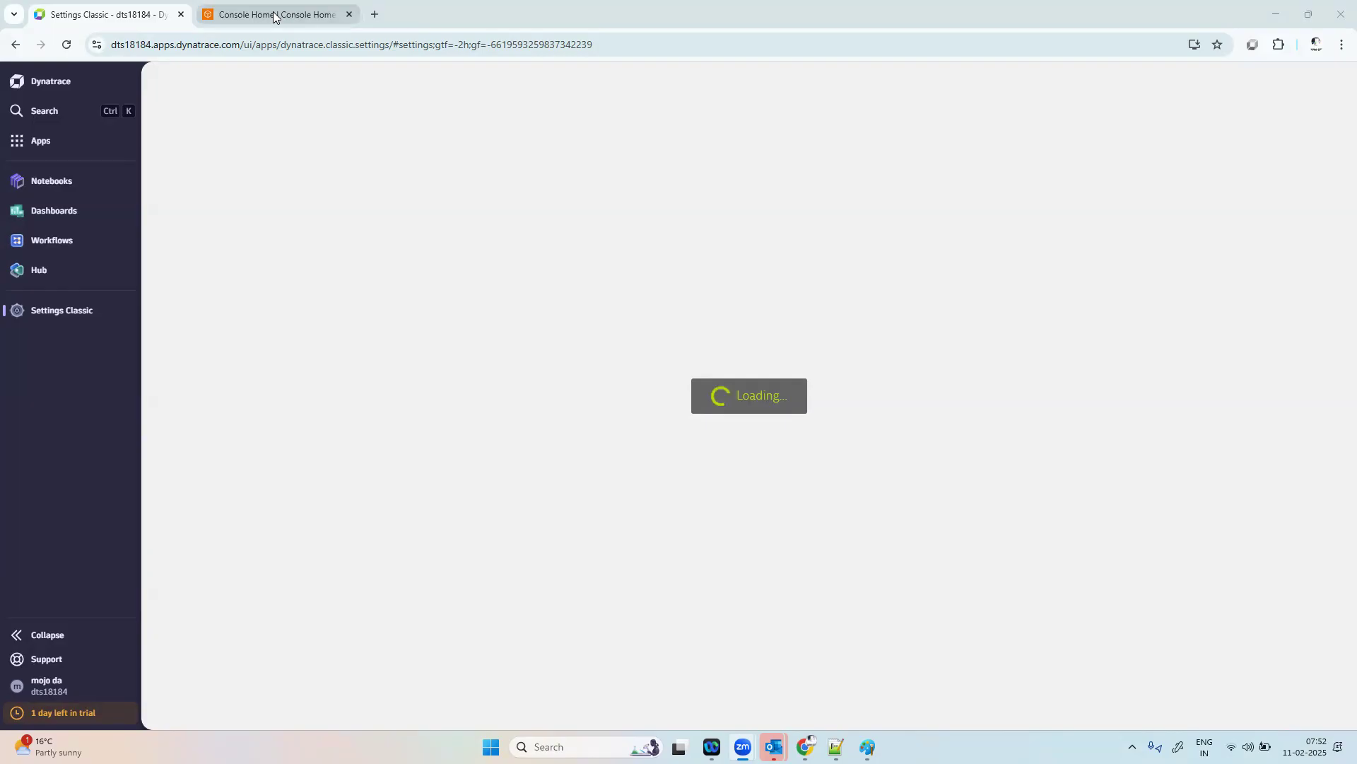
Step: Switch to the AWS console, view the running EC2 instances and start launching a new instance
mouse_move(275, 16)
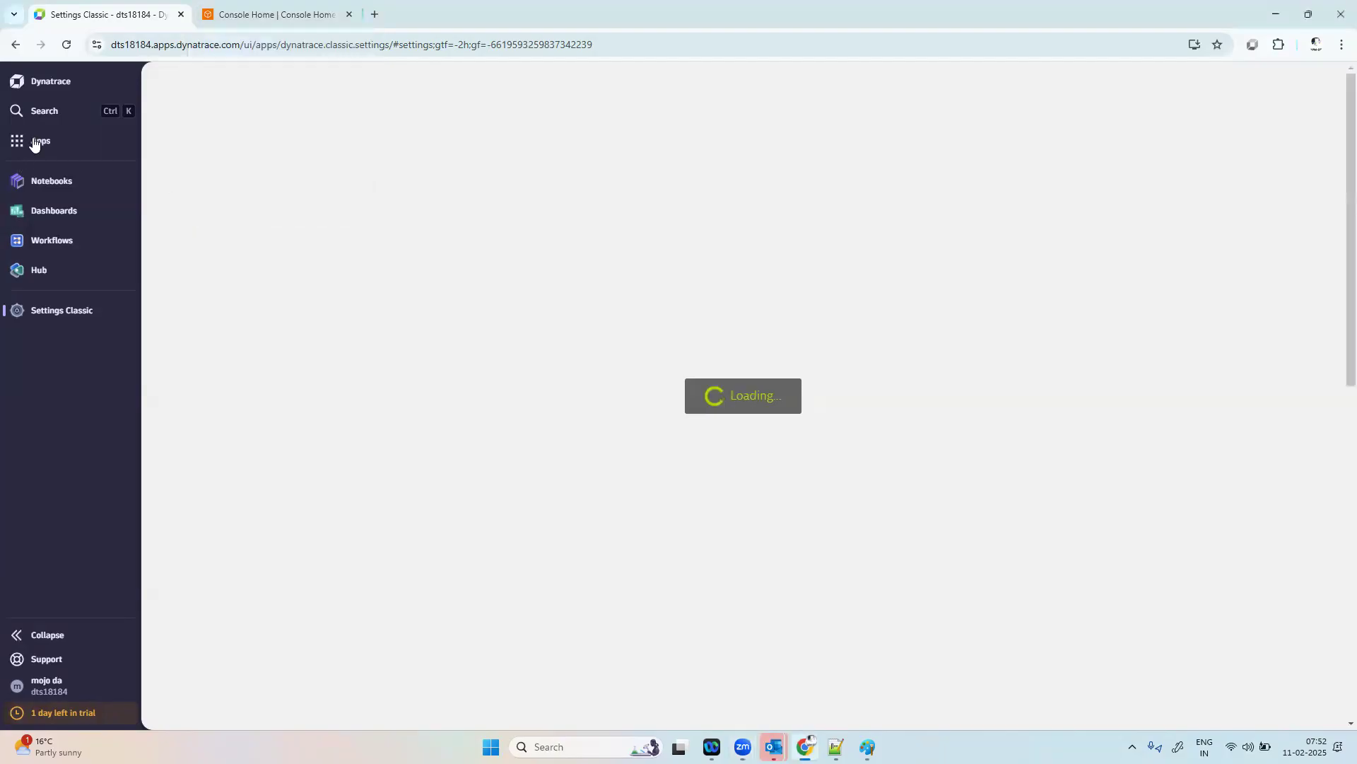
click(283, 7)
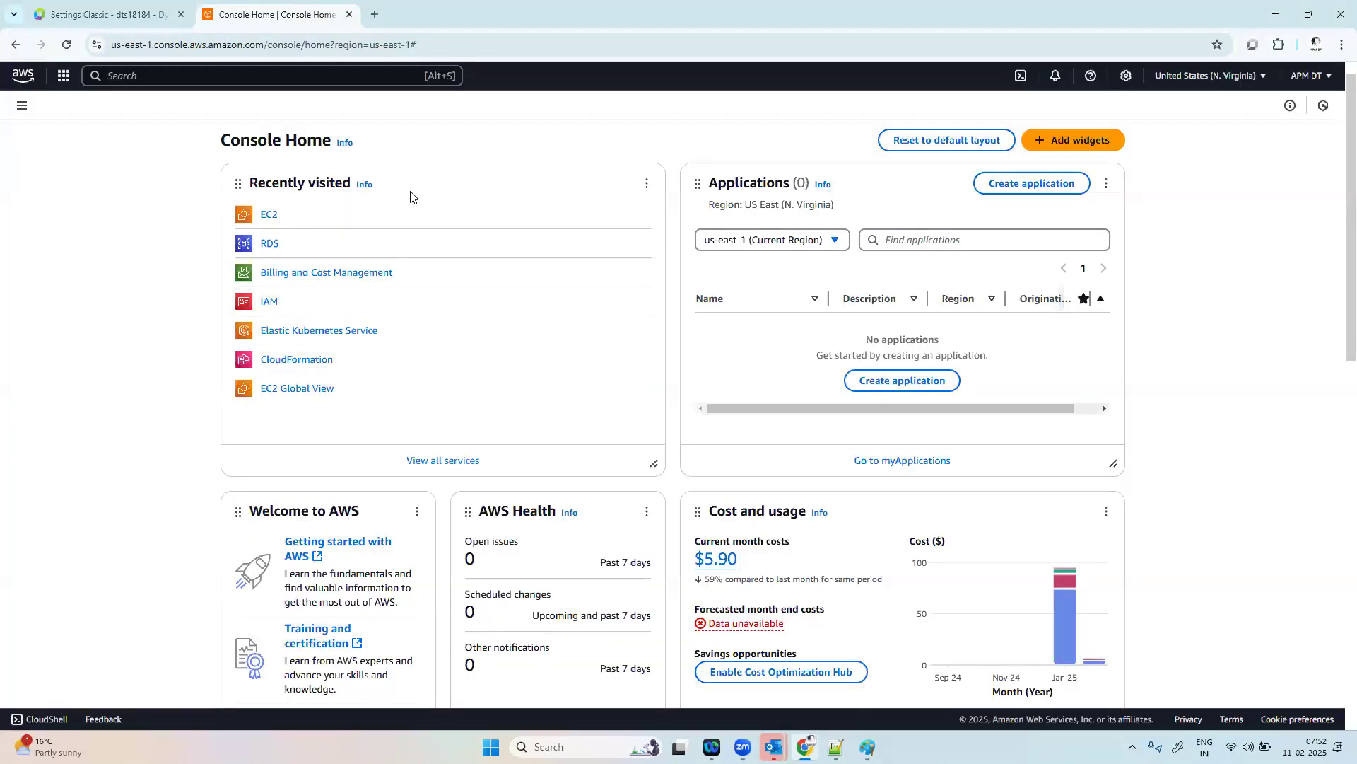
click(268, 215)
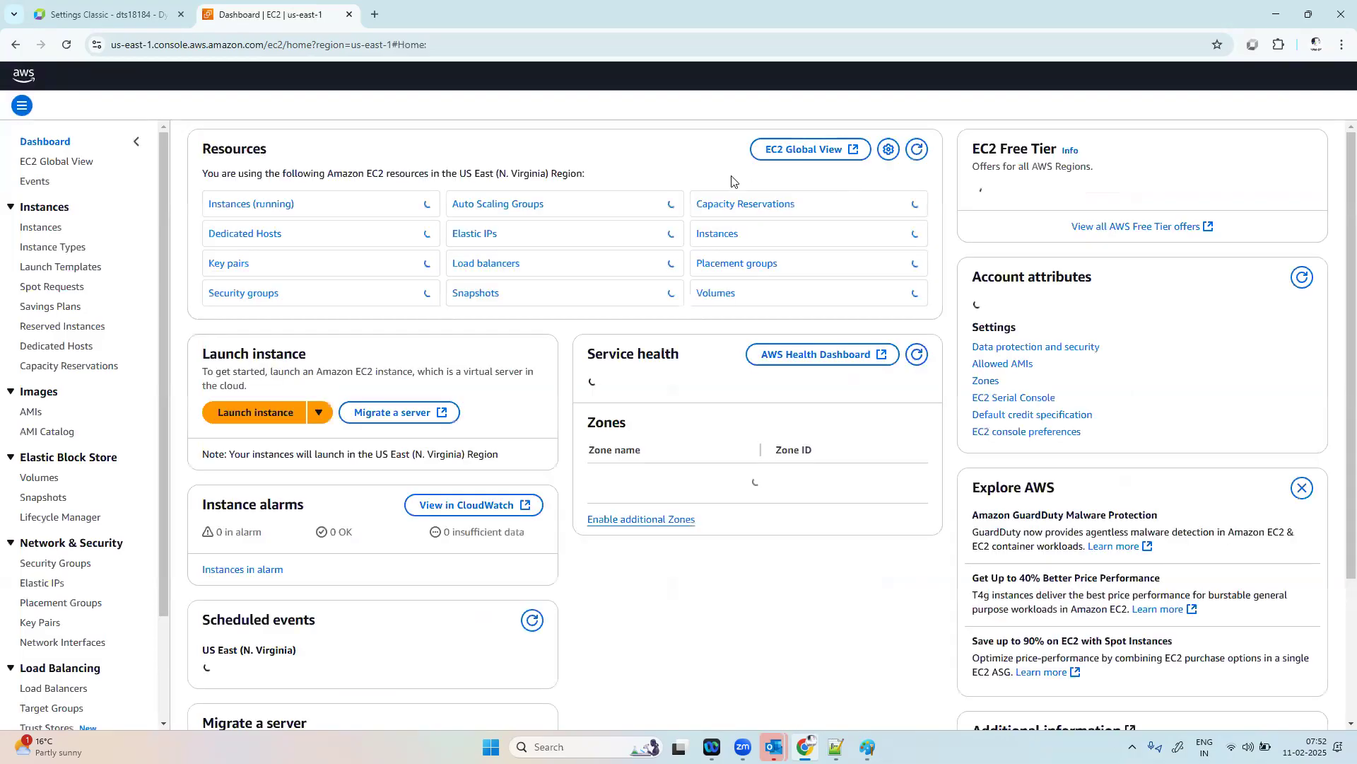
click(273, 205)
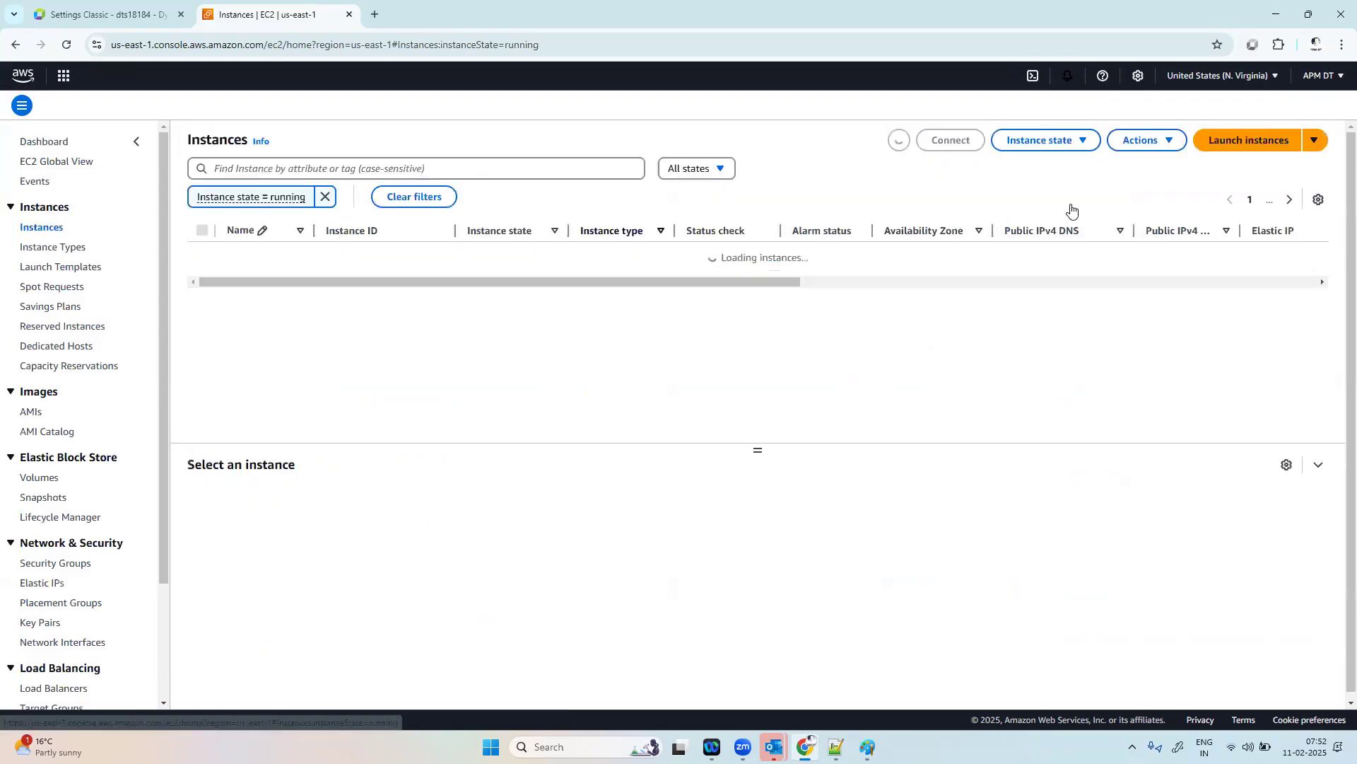
click(1248, 142)
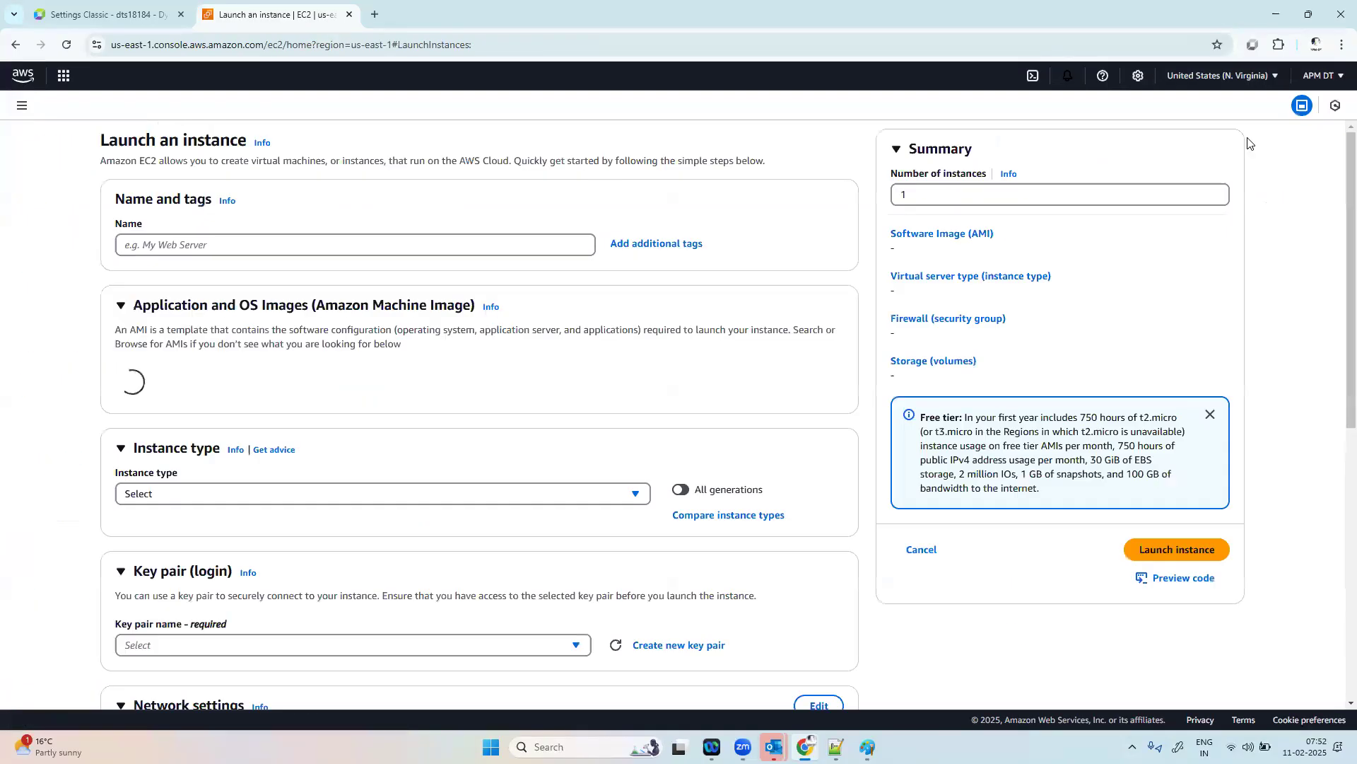
Step: Name the new instance AG2 and set its instance type to t2.medium
click(297, 246)
key(Caps_Lock)
text(AG2)
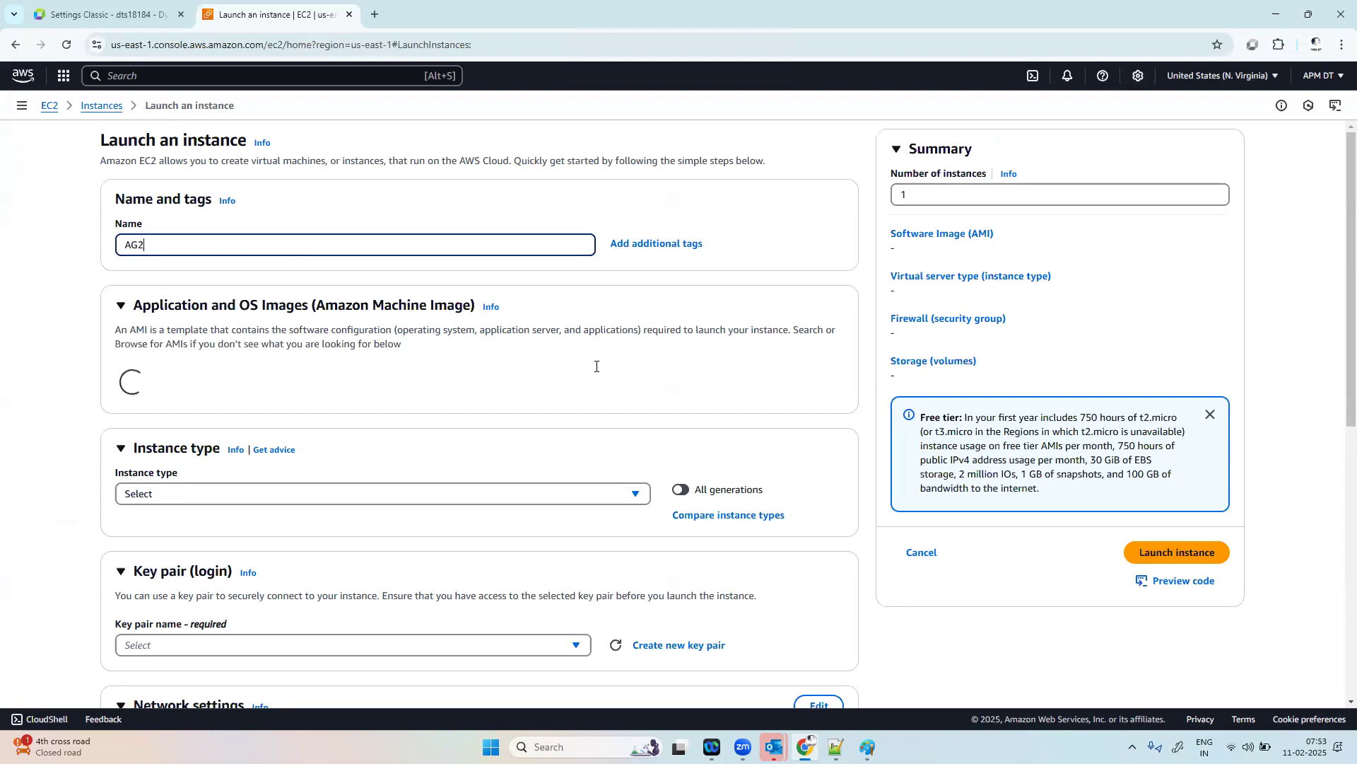
scroll(778, 452, down, 5)
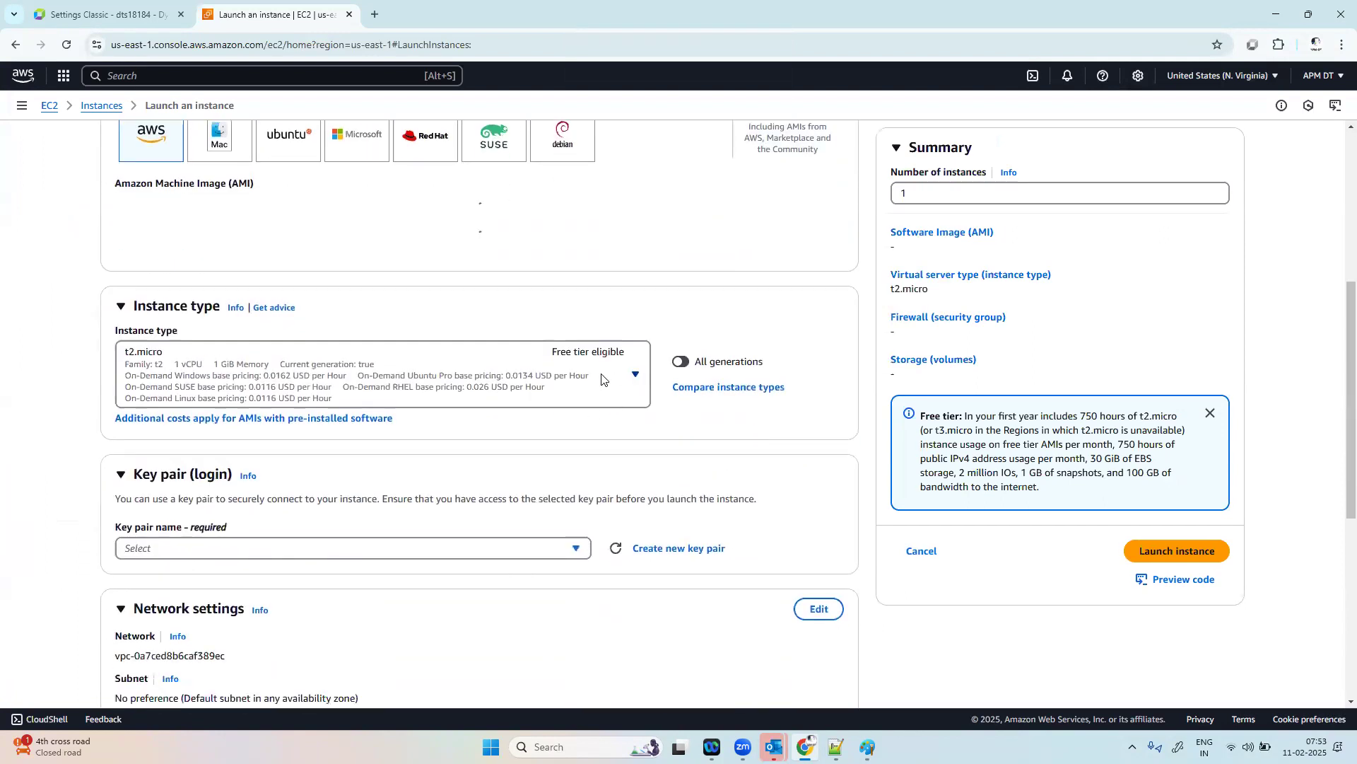
click(605, 380)
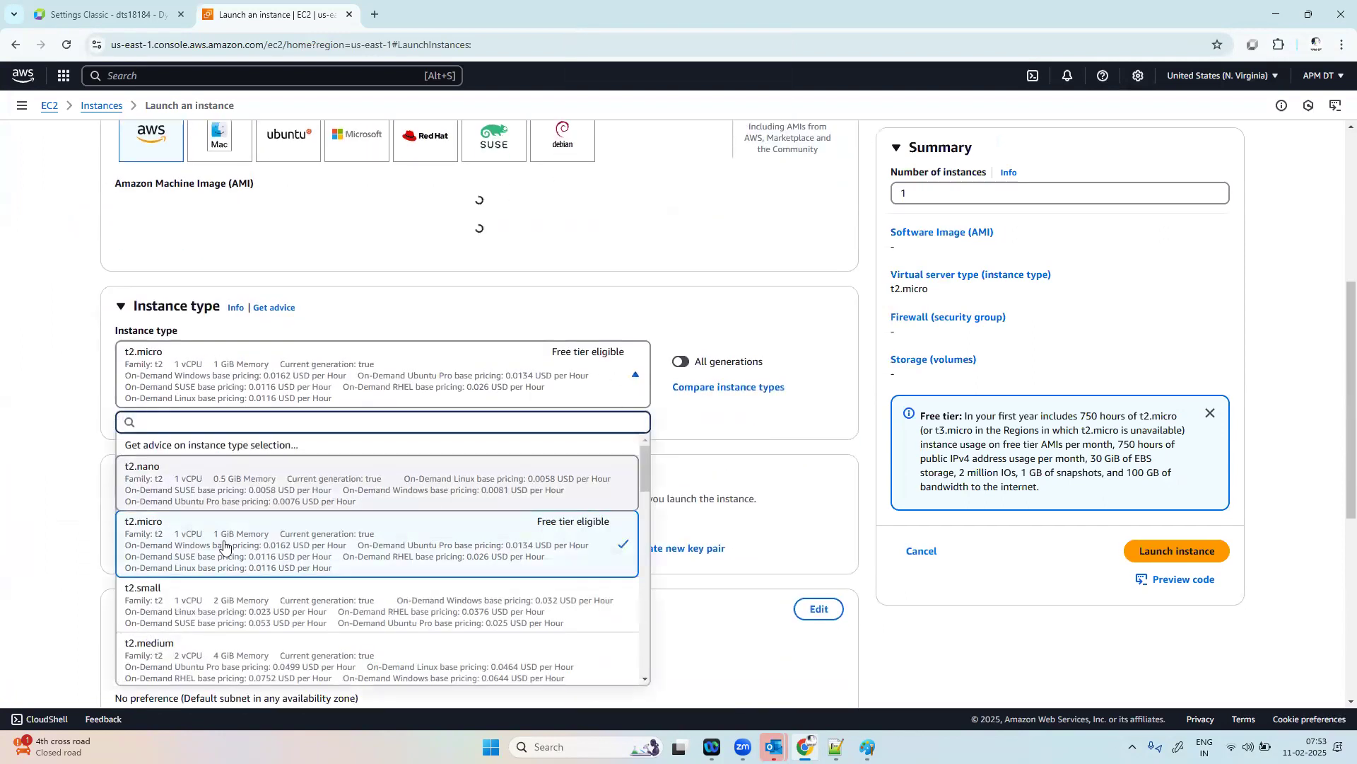
click(215, 664)
Step: Choose the apmdt key pair and use the option to select an existing security group
scroll(524, 446, down, 3)
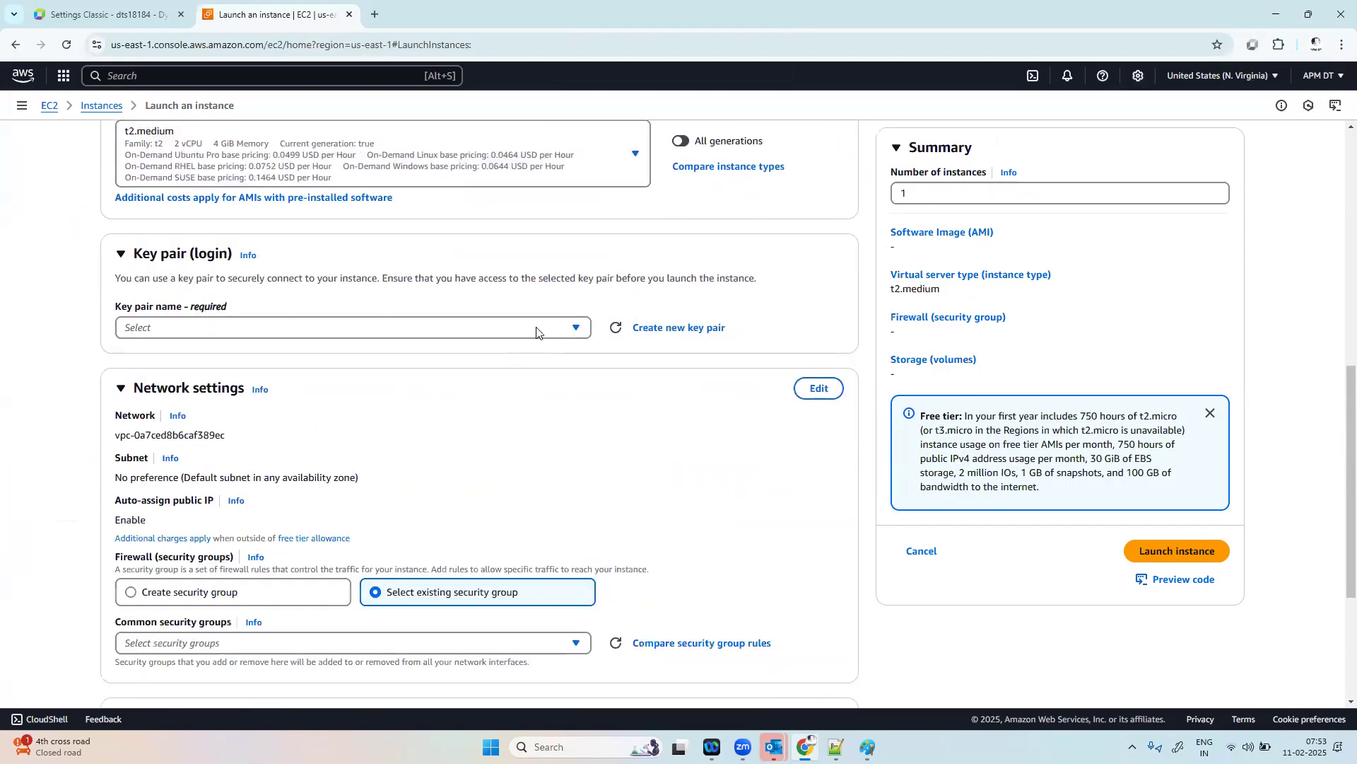
click(574, 328)
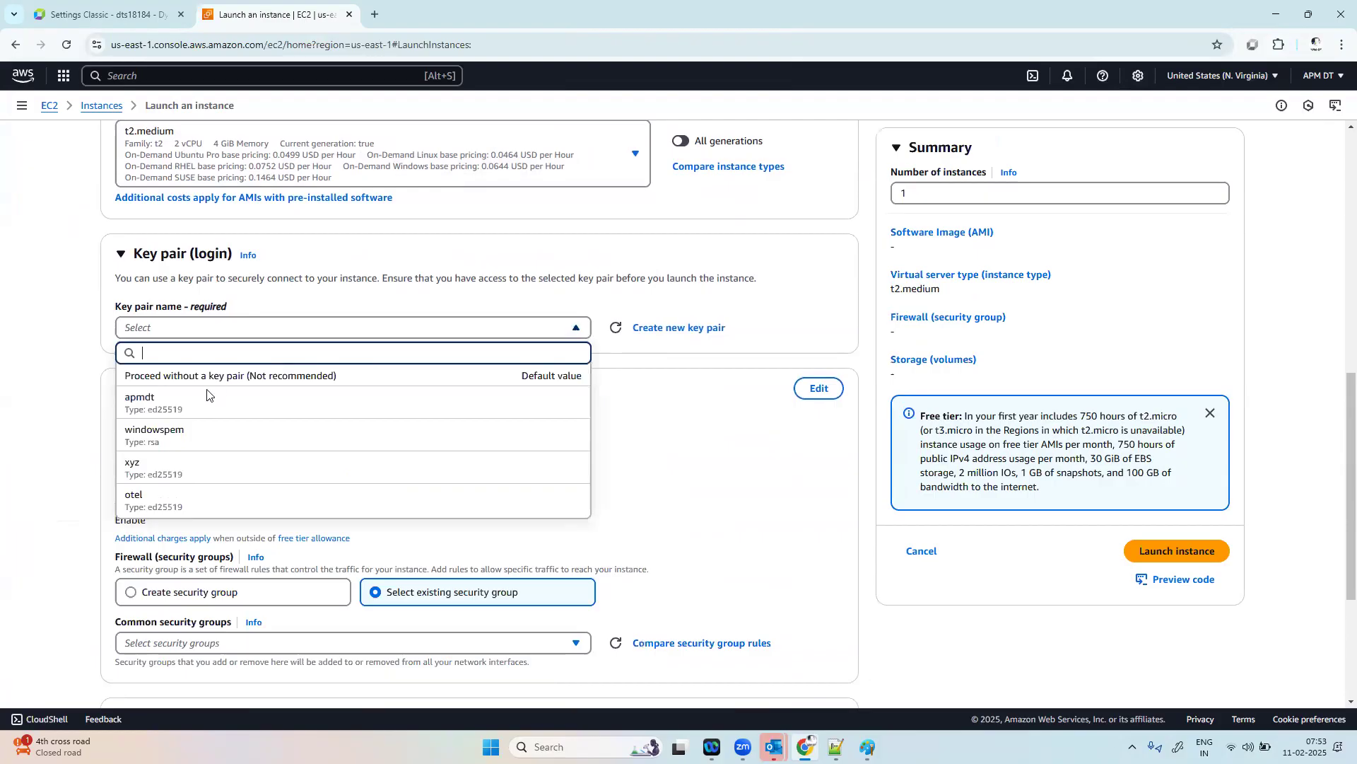
click(145, 405)
scroll(524, 445, down, 3)
scroll(523, 445, down, 1)
click(375, 321)
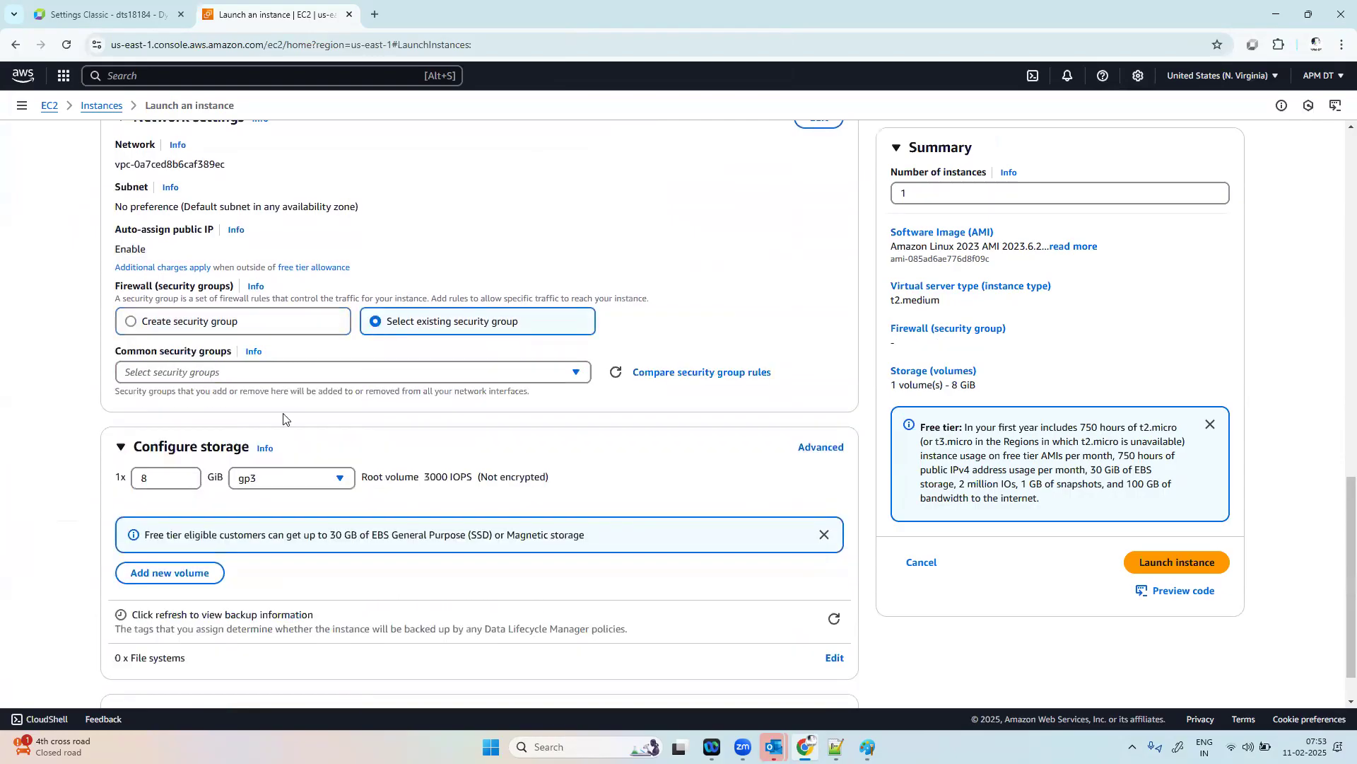
Step: Set the root volume size to 40 GiB and launch the instance
click(166, 475)
key(BackSpace)
text(40)
scroll(167, 476, down, 1)
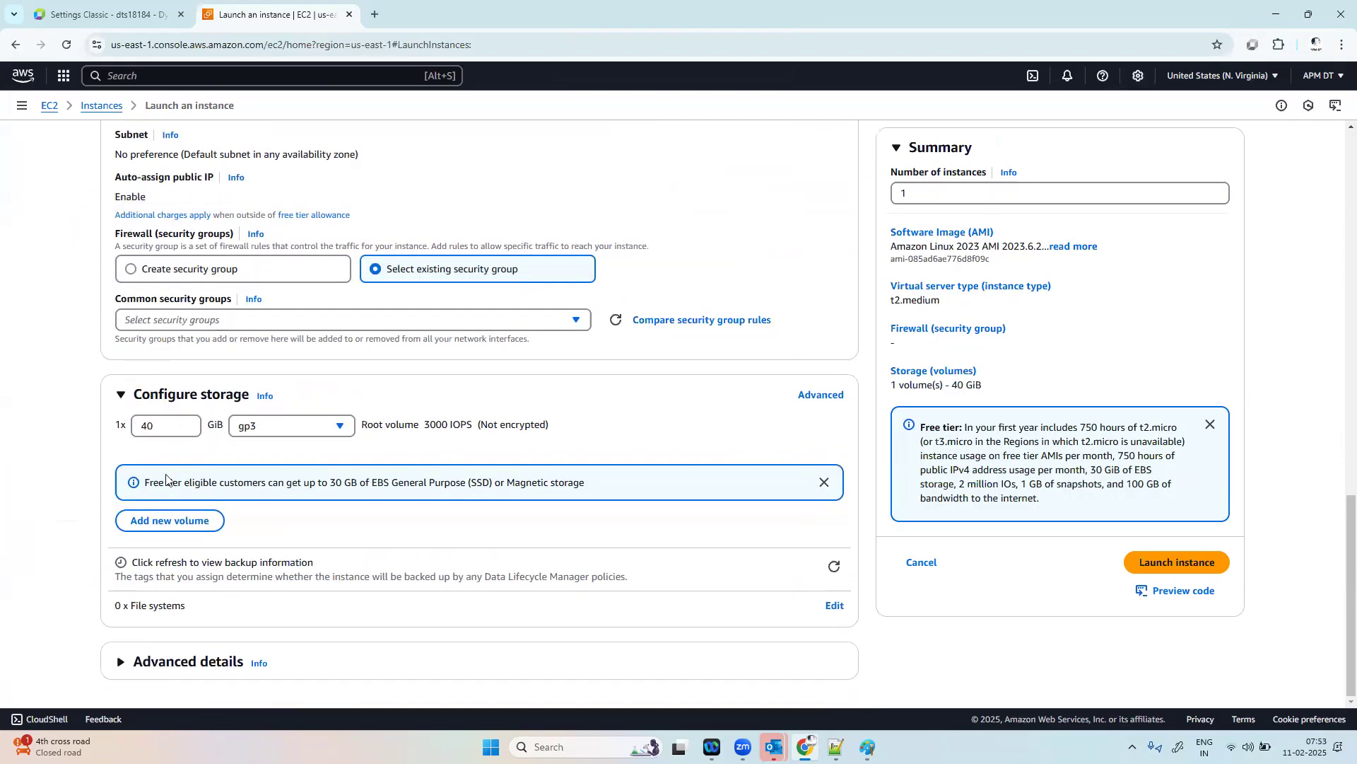
click(1179, 564)
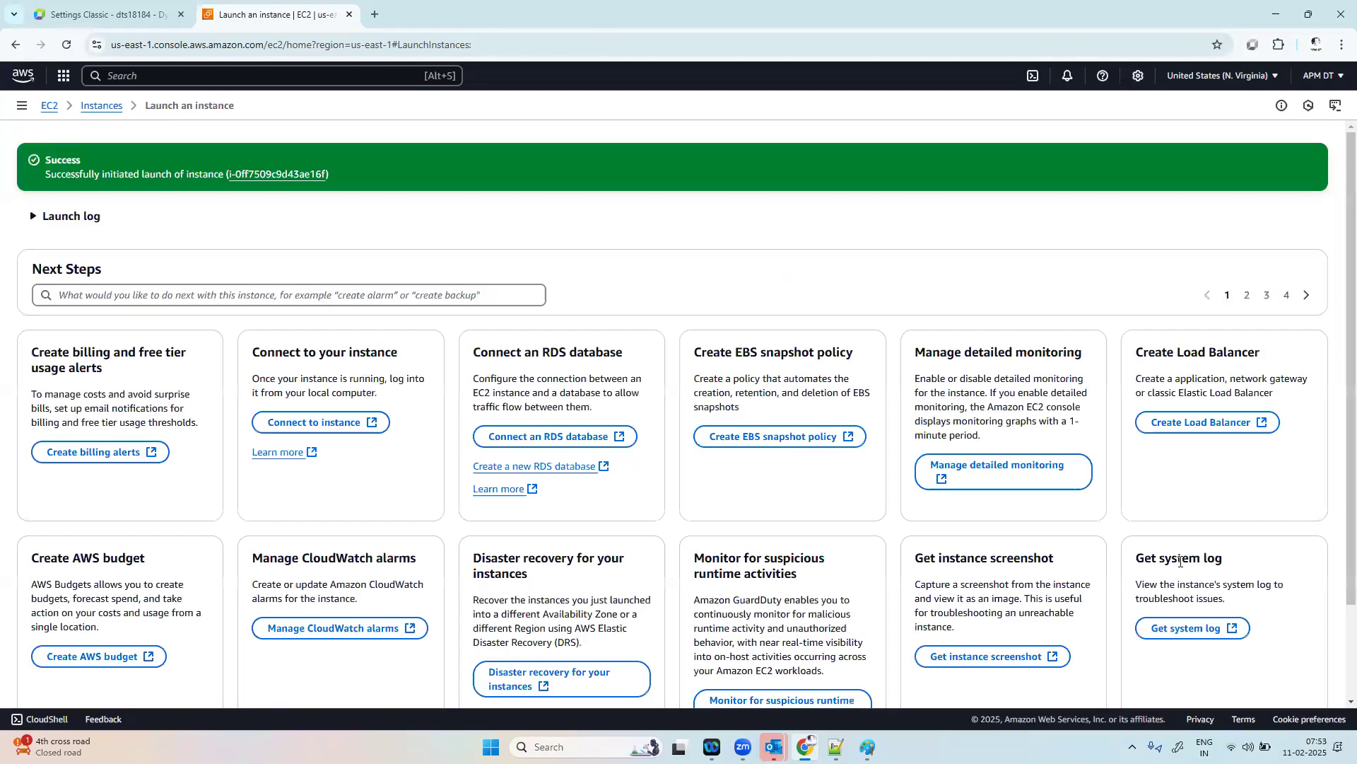
Step: Open the details of the new AG2 instance and copy its public IPv4 address
click(268, 175)
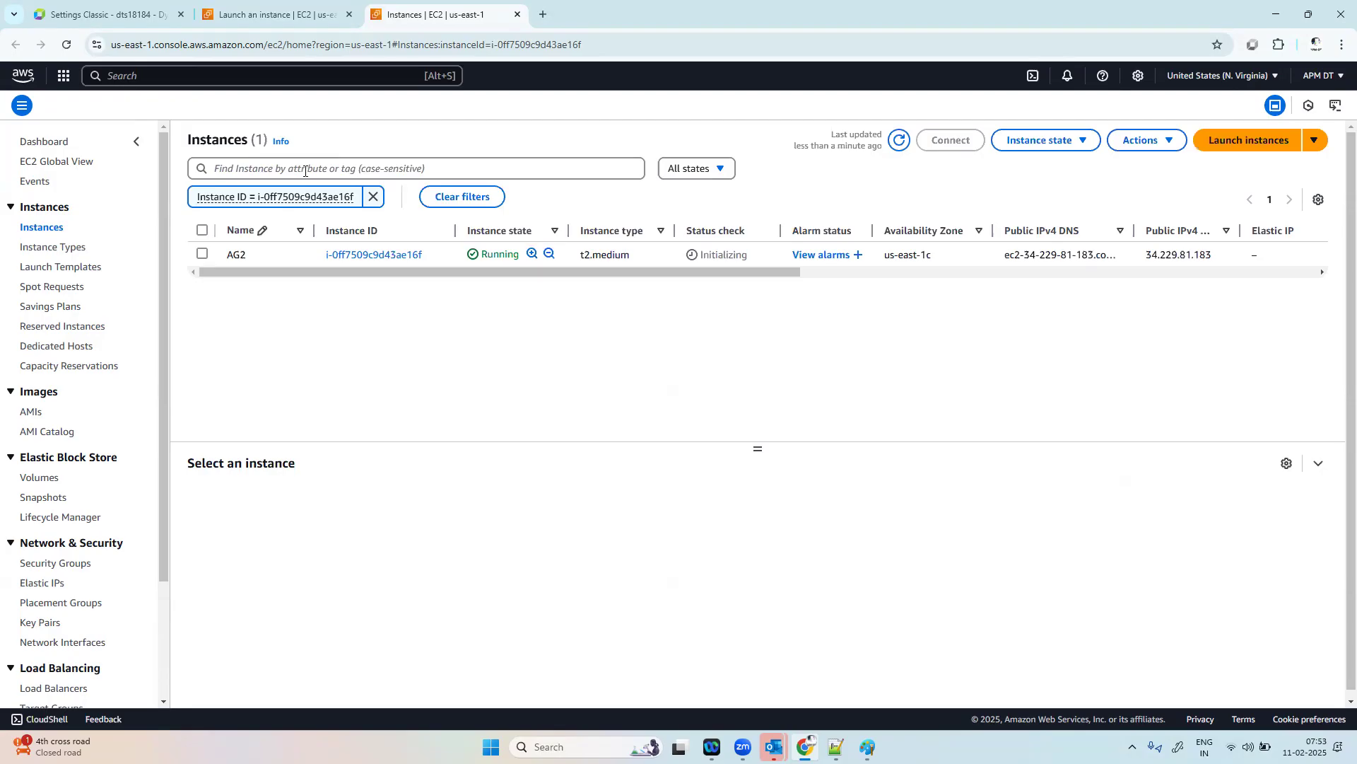
click(388, 254)
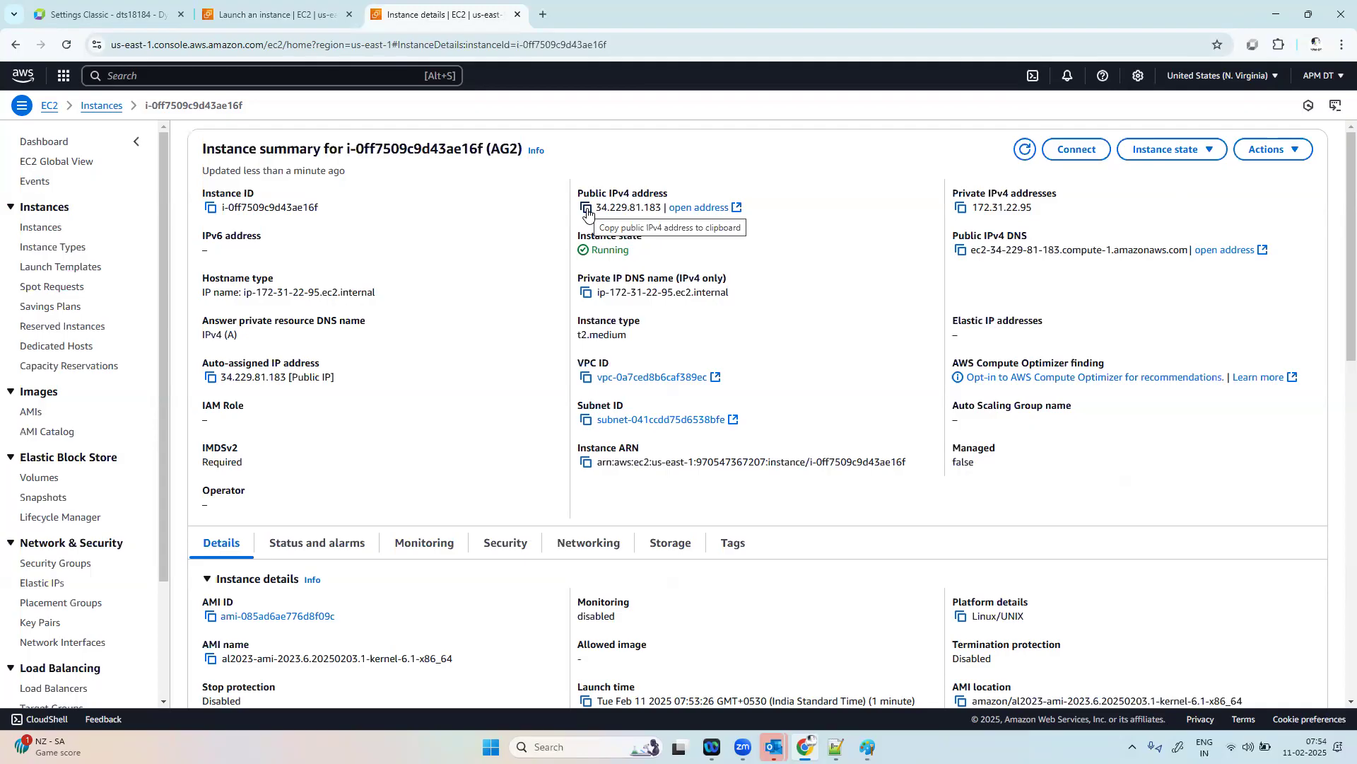
click(587, 212)
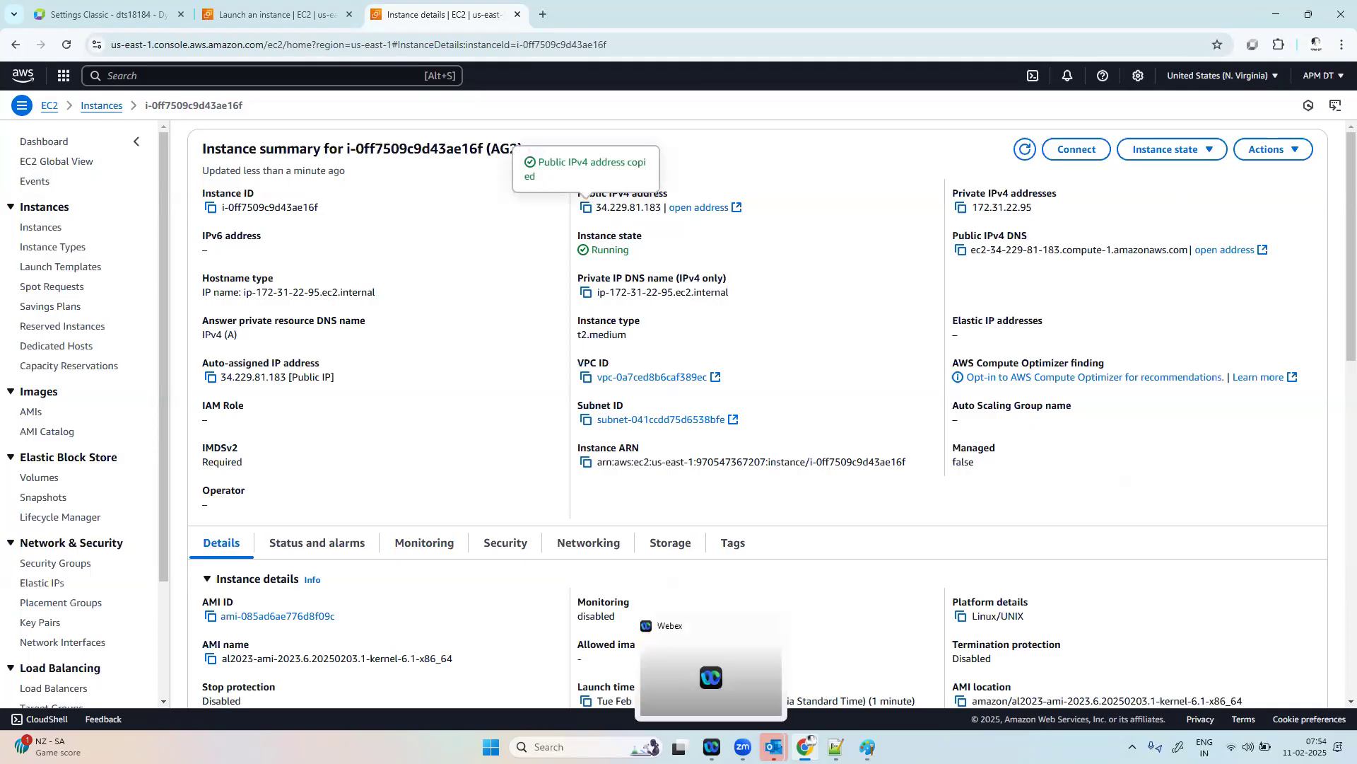
Step: Search Windows for "MOB" and launch MobaXterm
click(558, 747)
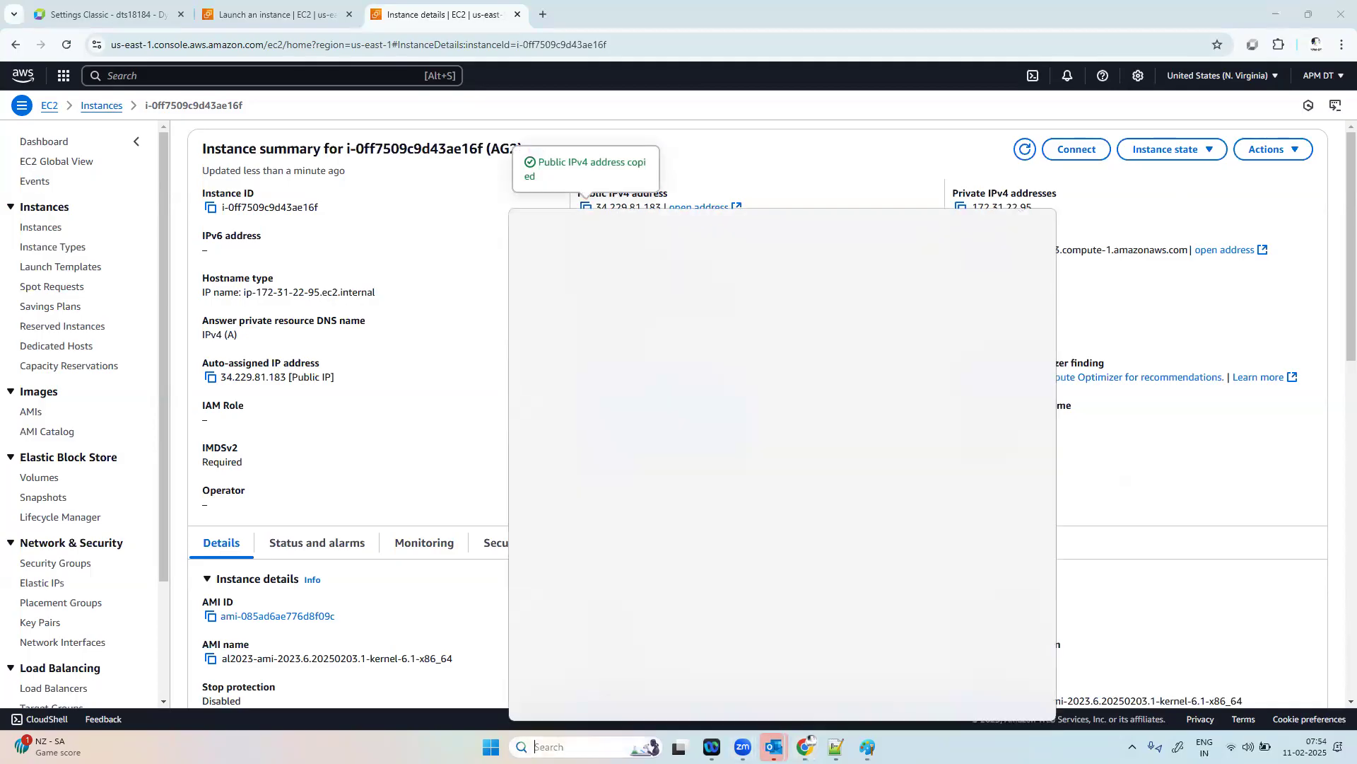
text(MOBaXterm_Personal_24.3)
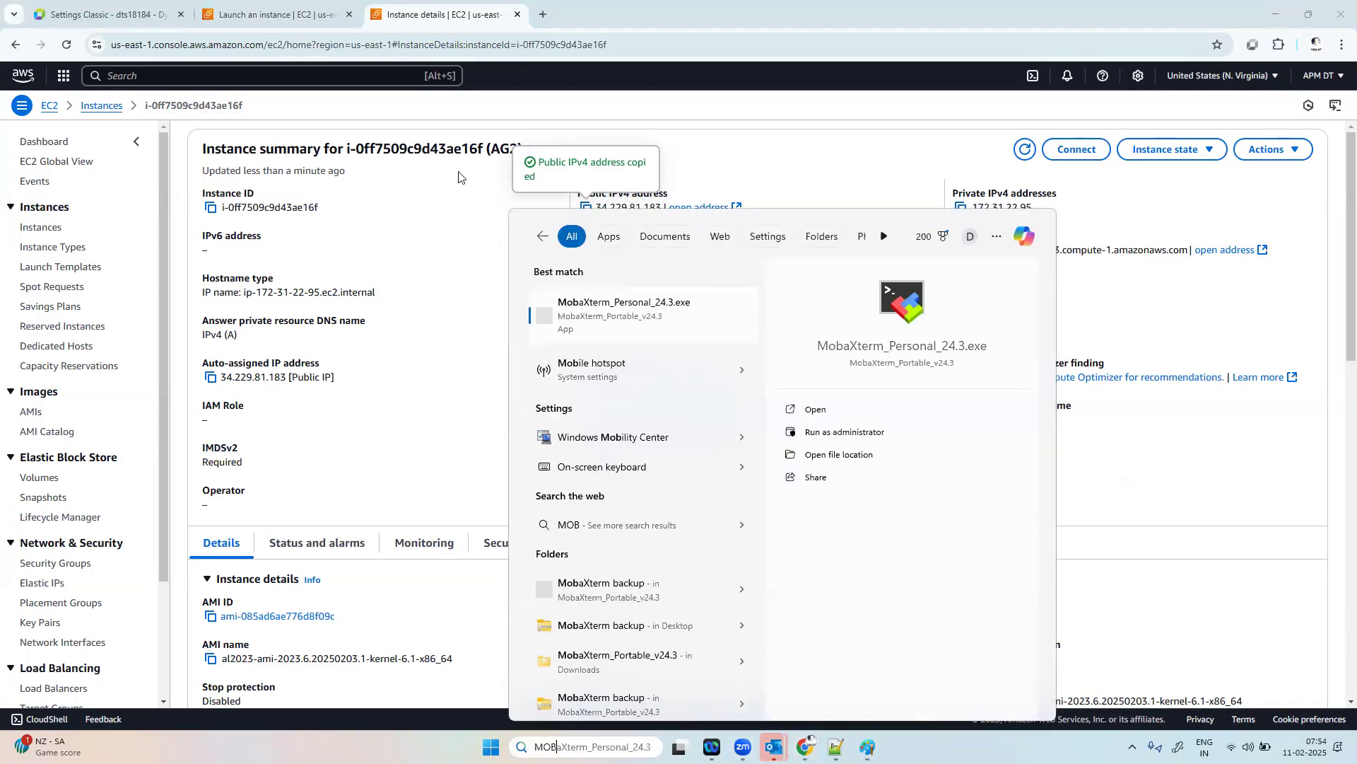
click(599, 309)
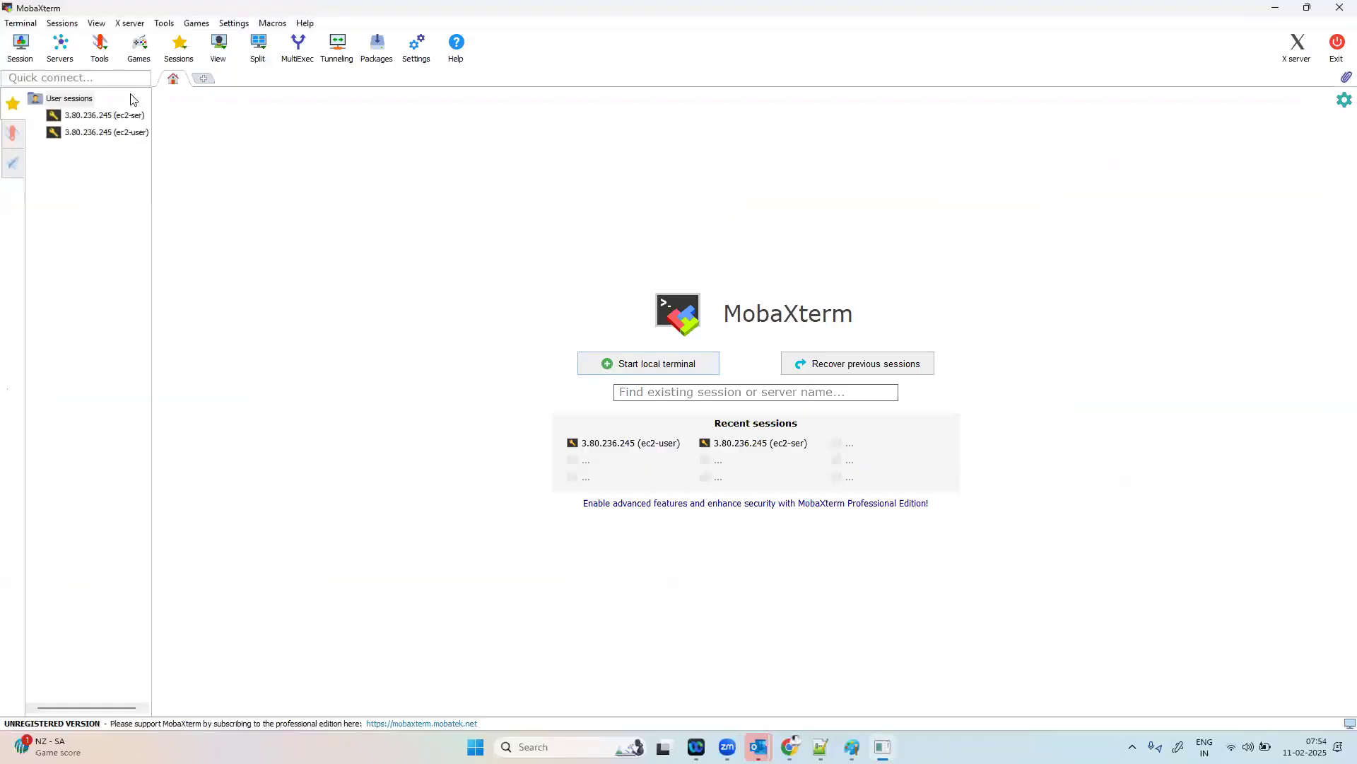
Step: Create an SSH session with the copied address 34.229.81.183 as remote host and ec2-user as the specified username
click(22, 51)
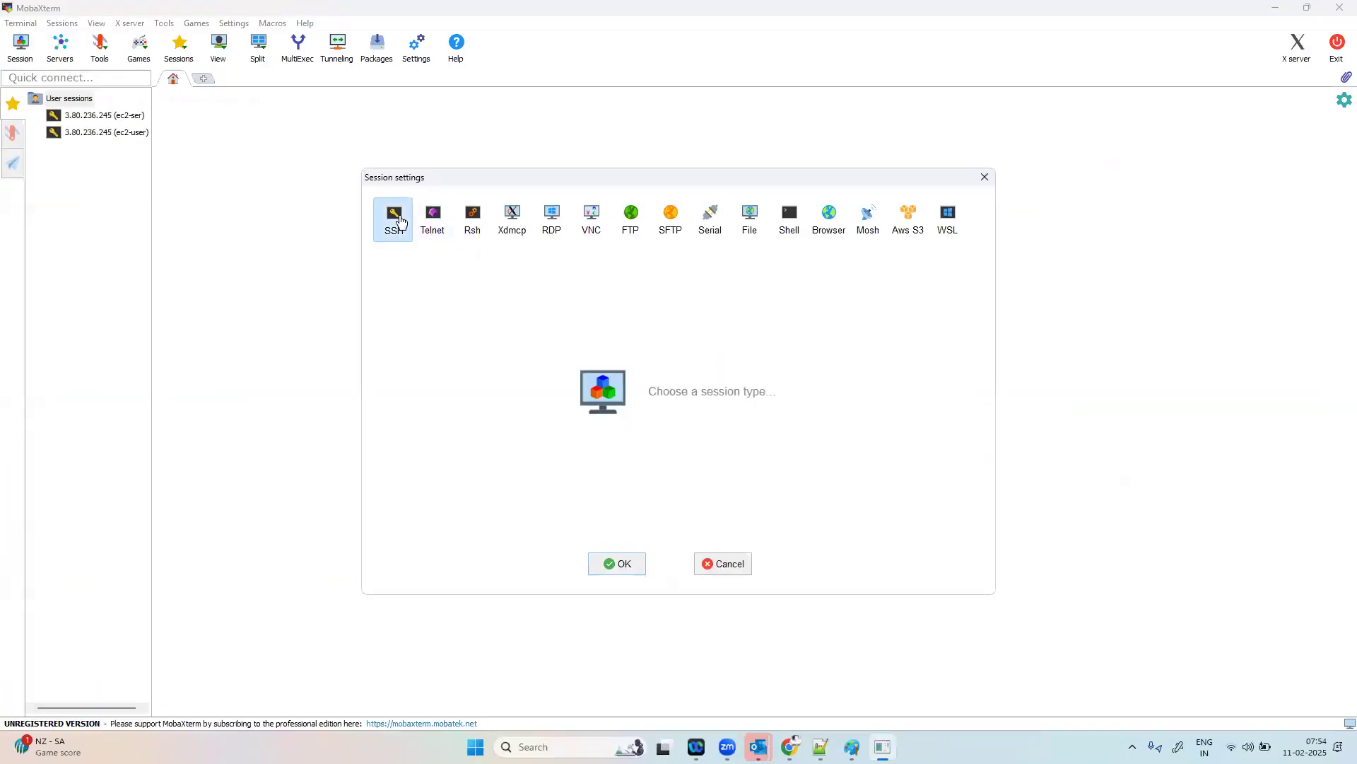
click(397, 219)
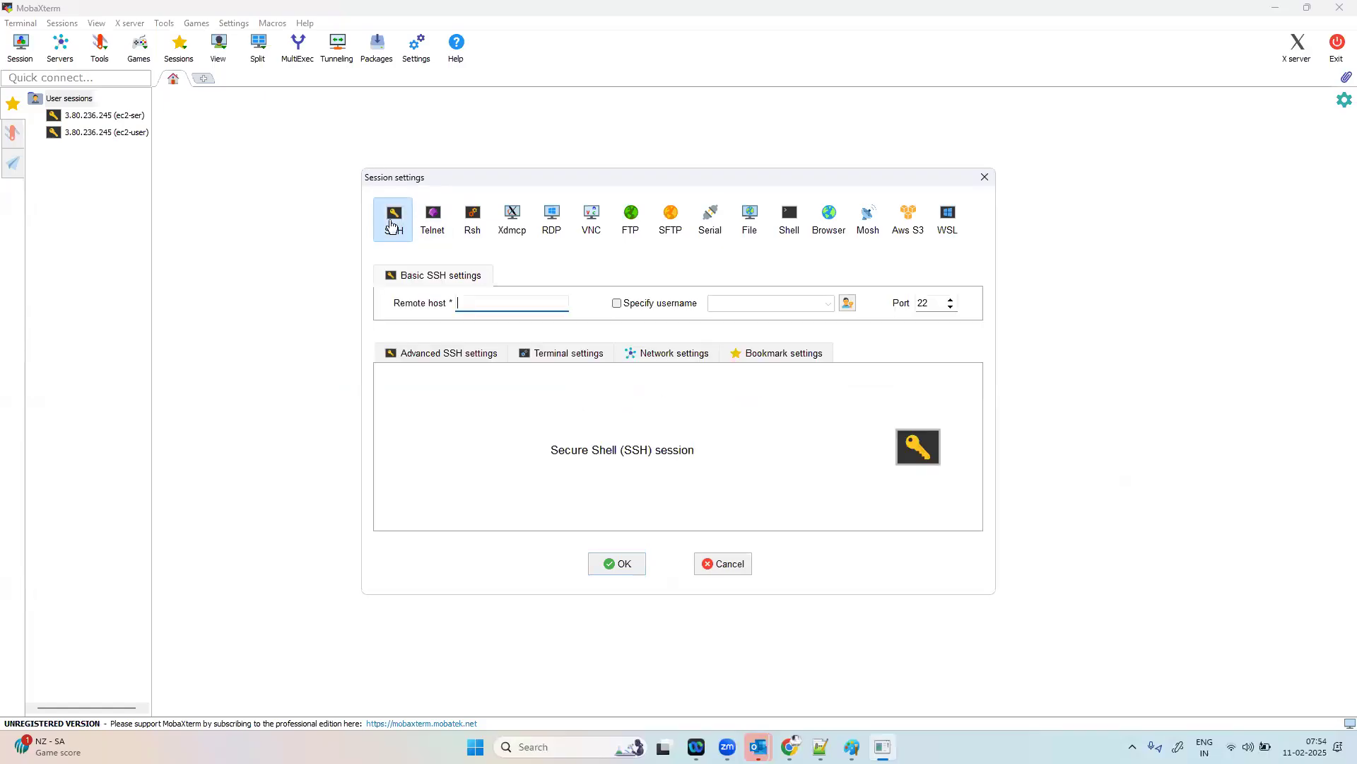
key(ctrl+v)
click(679, 303)
key(BackSpace)
key(Caps_Lock)
text(ec2-use)
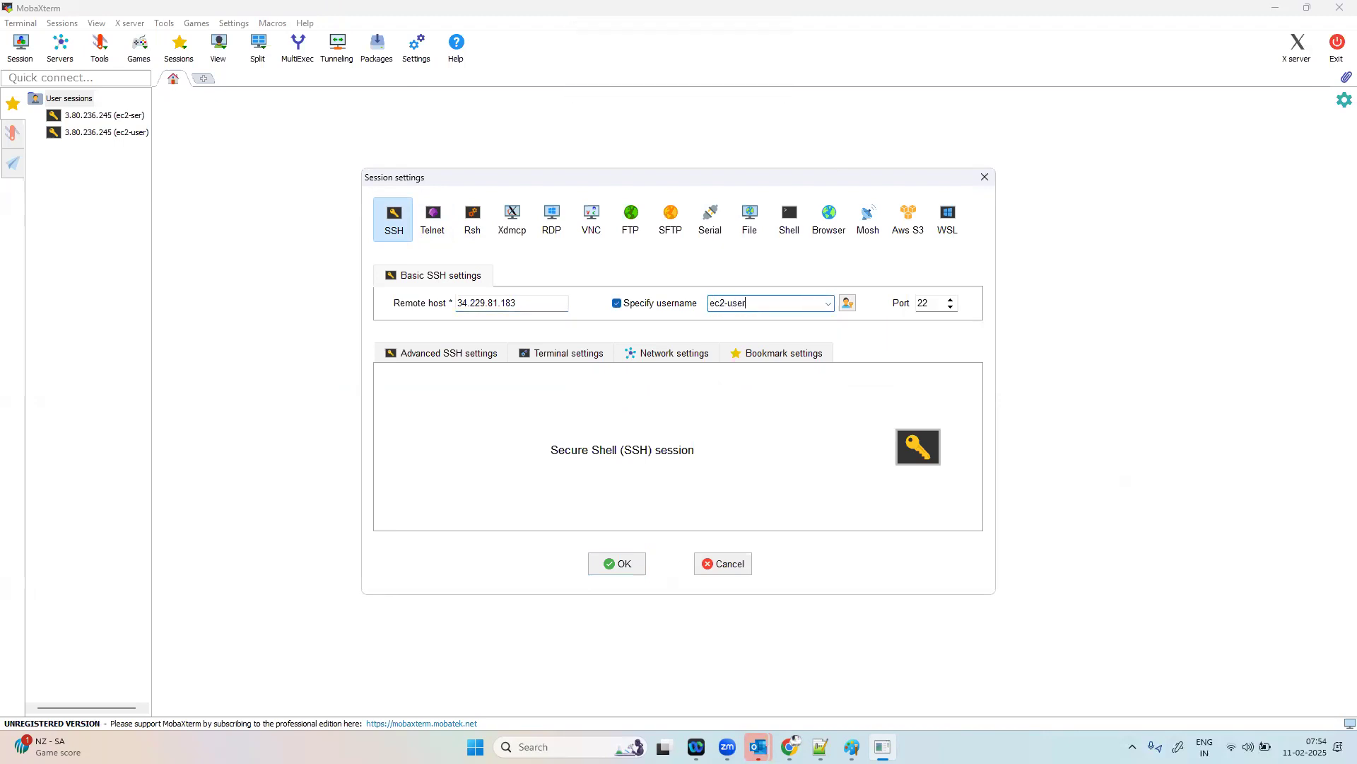
Step: Use a private key file from Downloads for the SSH session, then connect and accept the server's identity
click(468, 353)
click(467, 482)
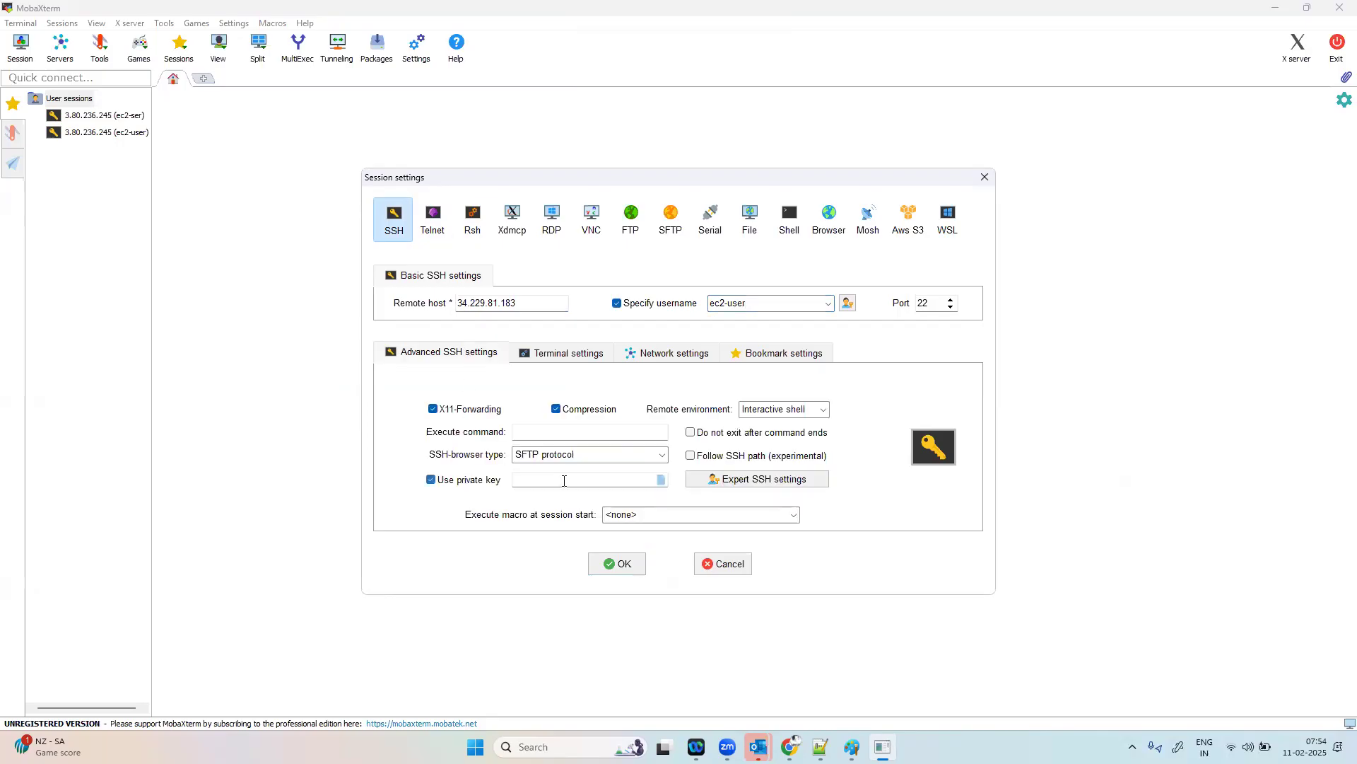
click(662, 481)
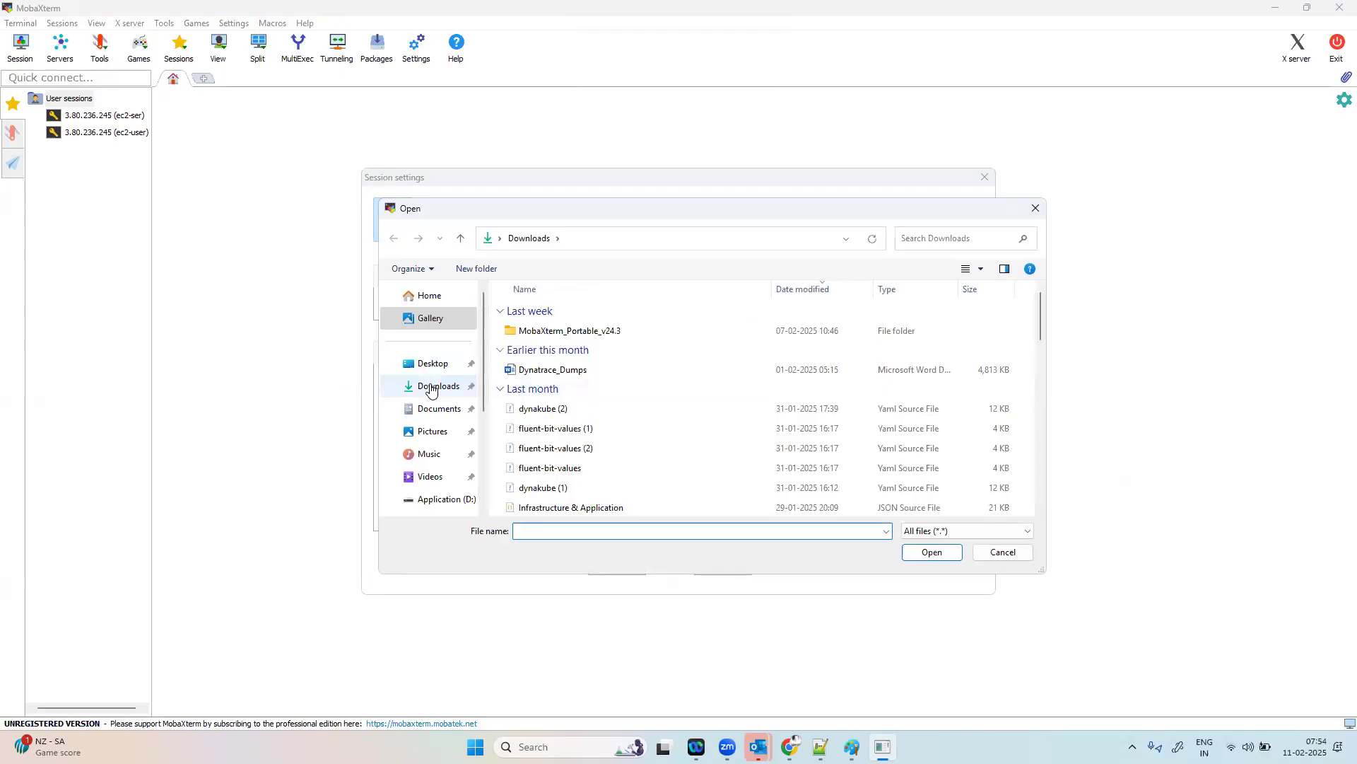
click(431, 388)
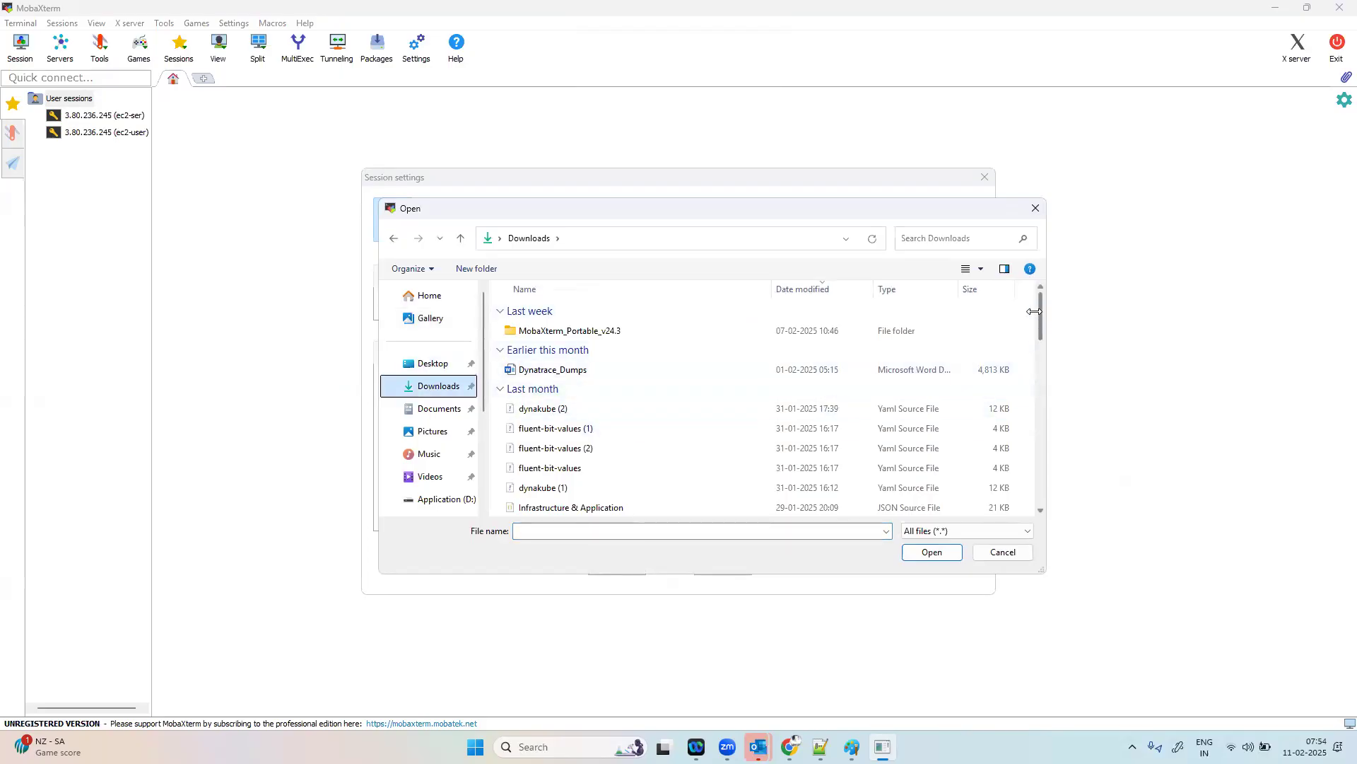
drag(1035, 311, 1038, 349)
click(622, 445)
click(930, 550)
click(634, 562)
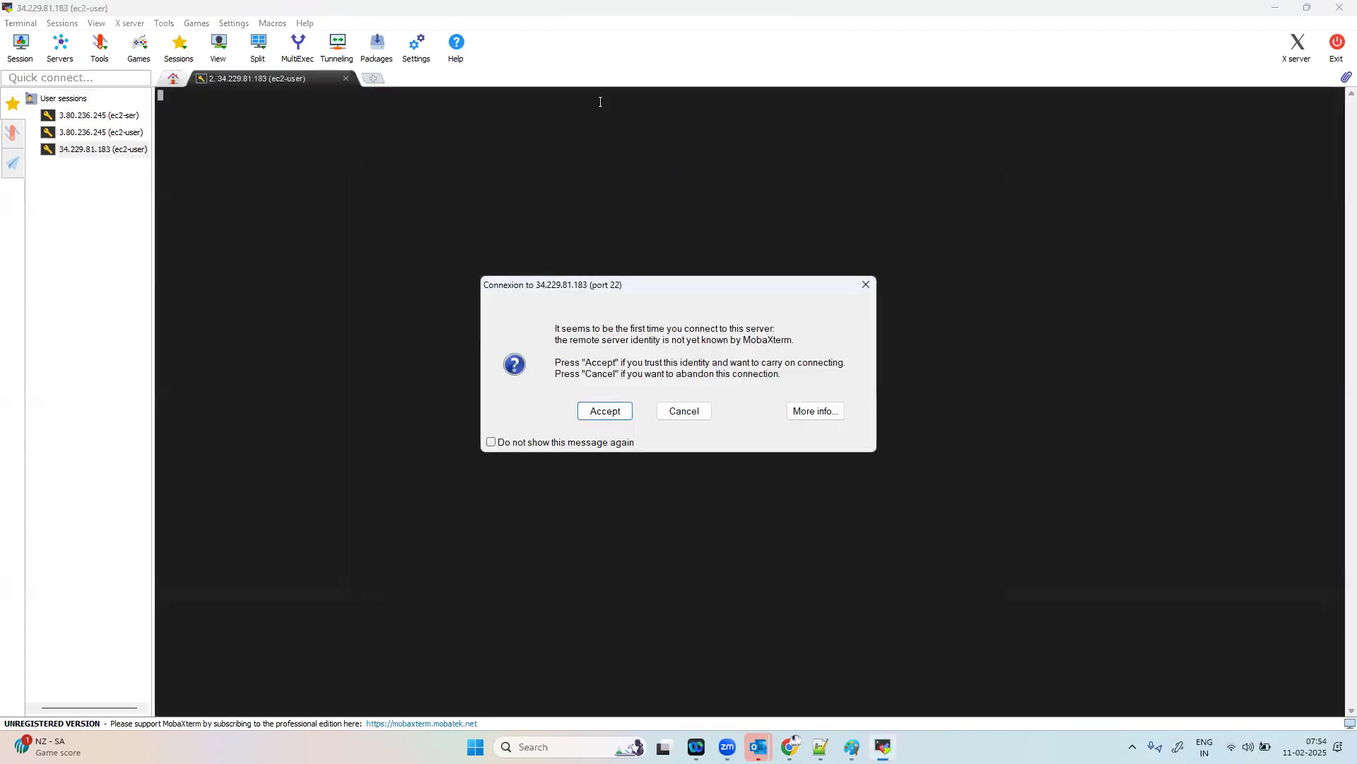
click(606, 413)
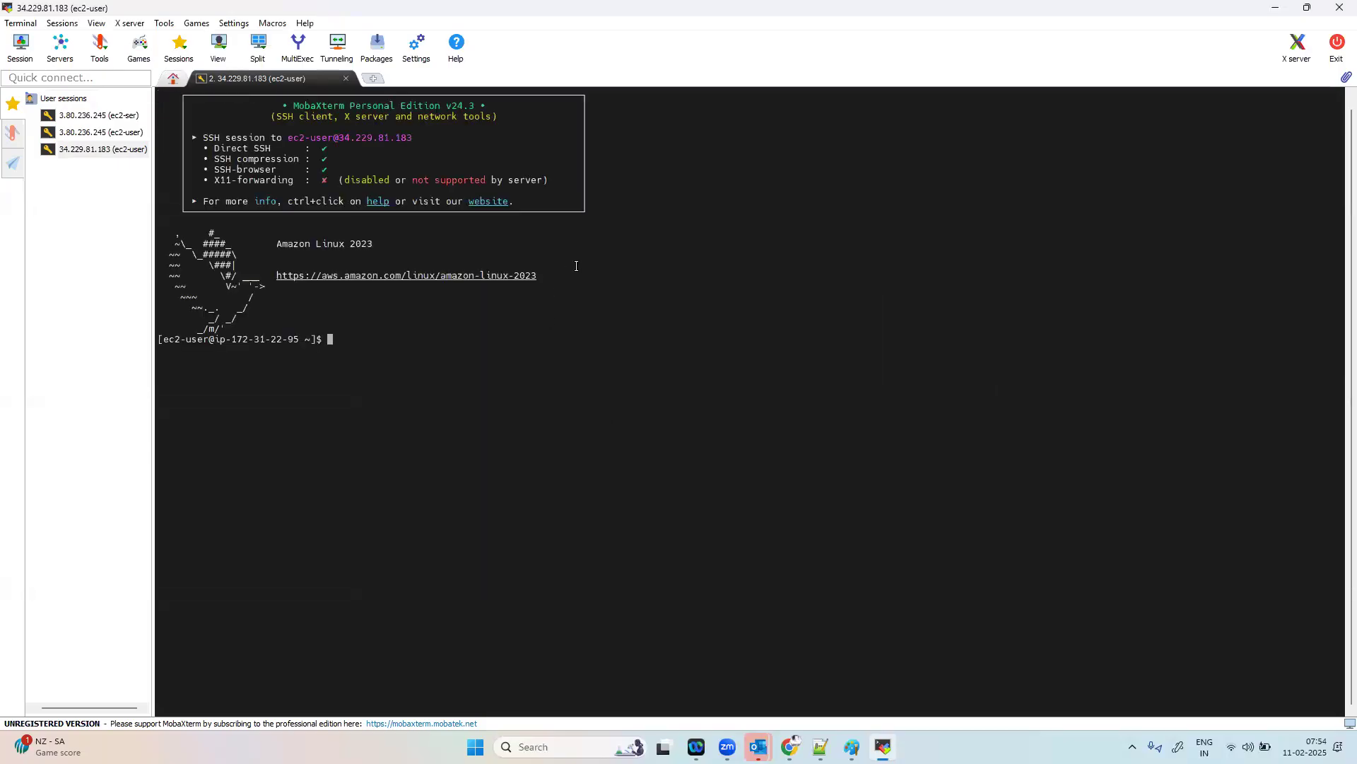
Step: Switch to the root user with "sudo su" and update the packages with "yum update -y"
text(sudo su)
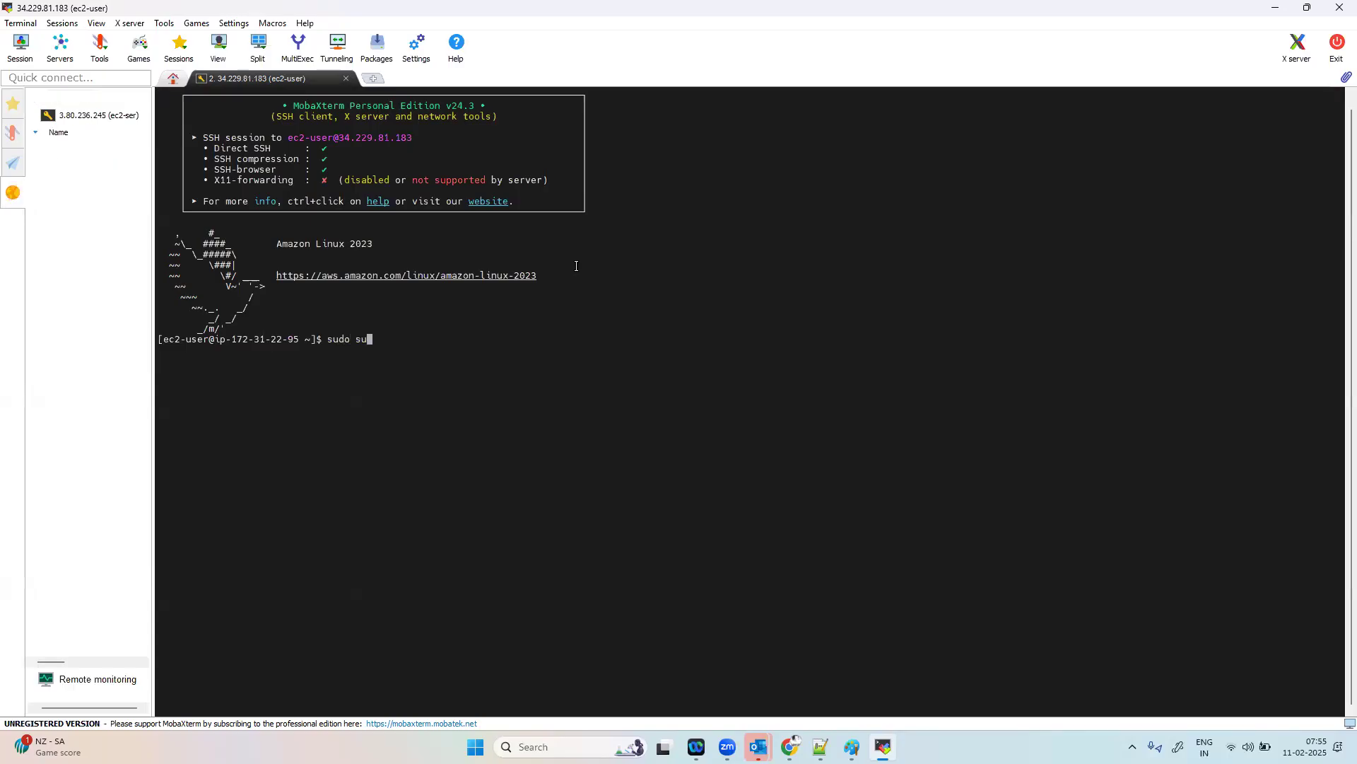
key(Return)
text(yum)
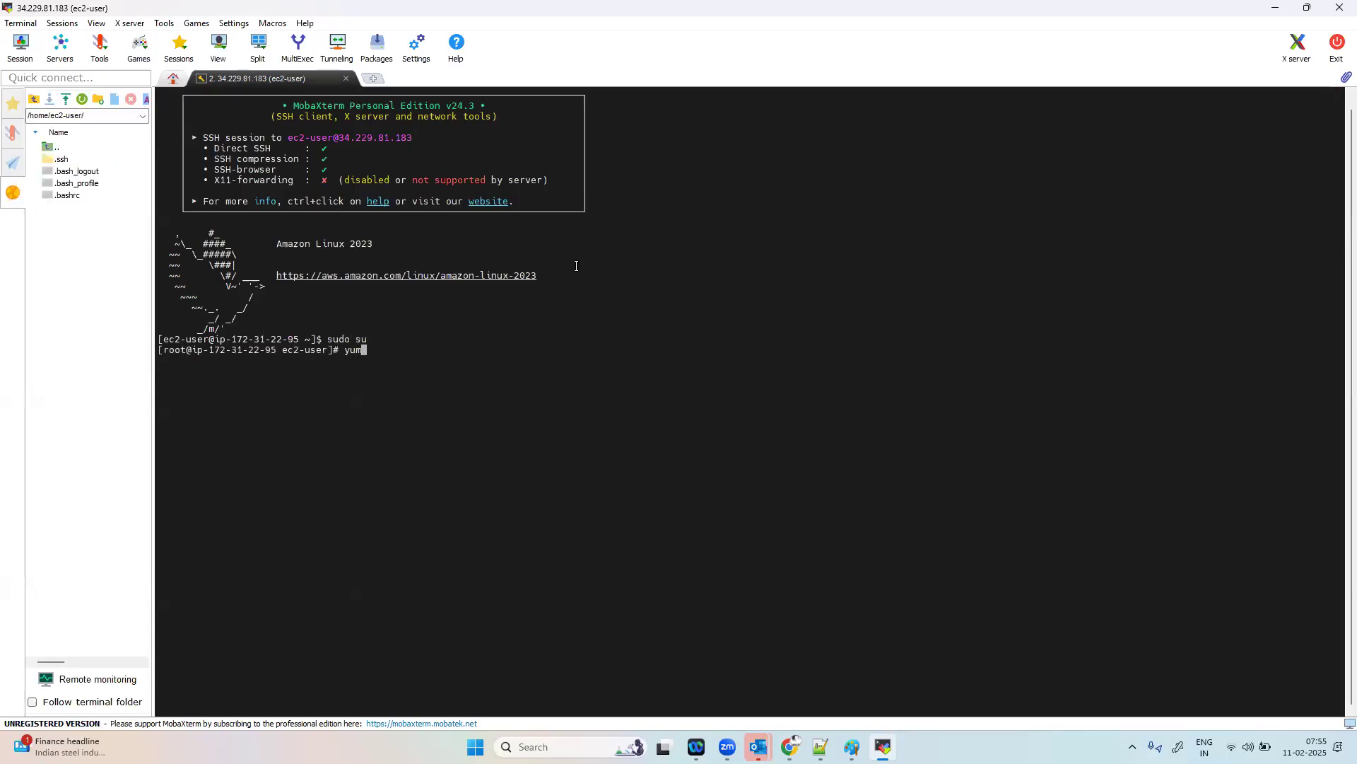
text( update -y)
key(Return)
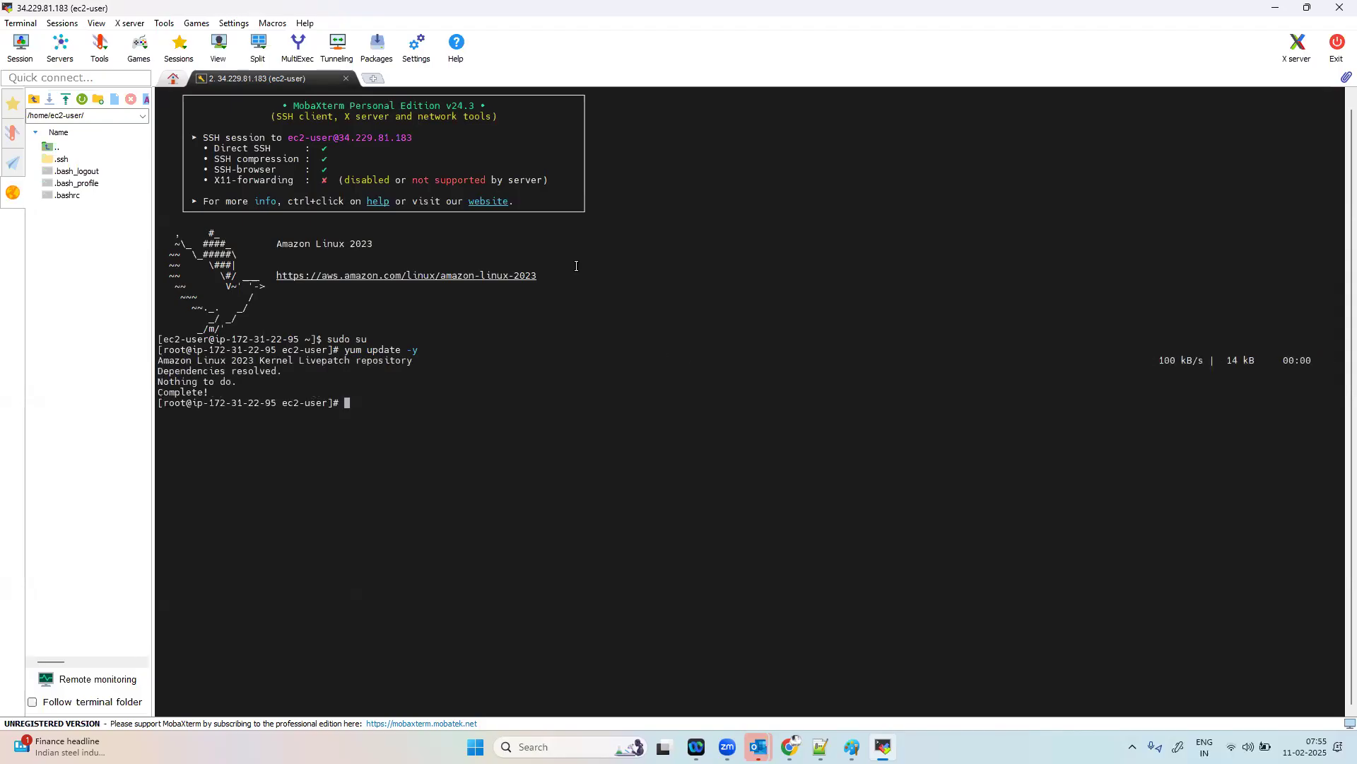
Step: Switch to Dynatrace in Chrome, search the apps for "depl" and open Deploy ActiveGate in a new tab
key(alt+Tab)
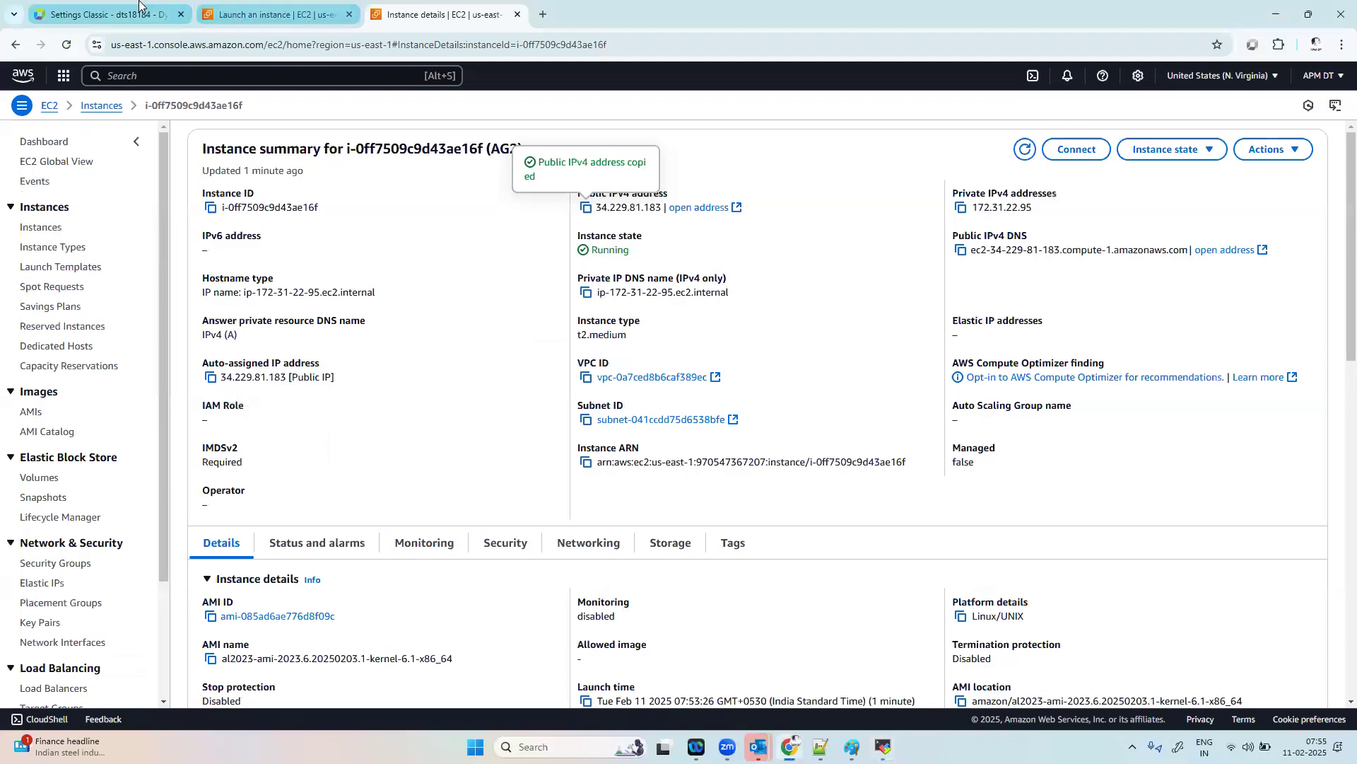
click(138, 6)
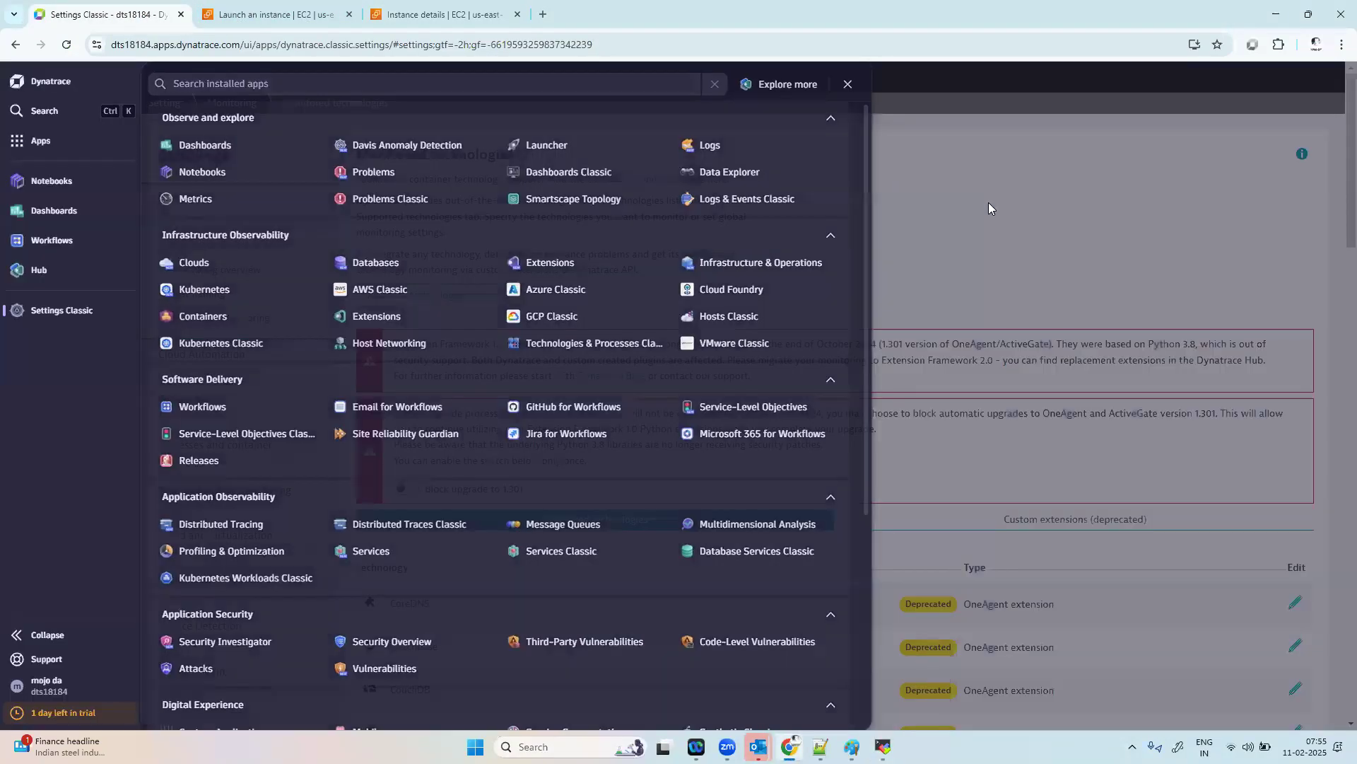
click(988, 202)
click(41, 140)
click(328, 81)
text(depl)
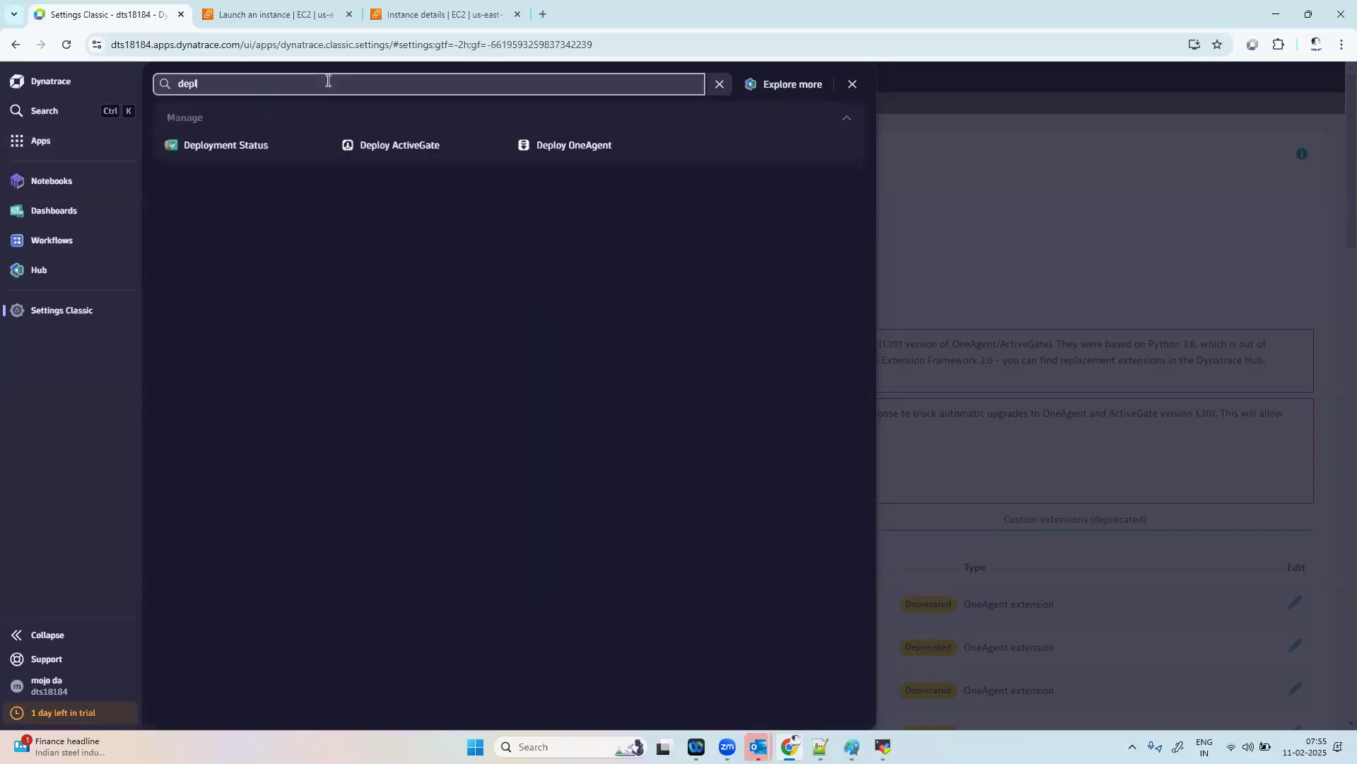
right_click(403, 144)
click(442, 162)
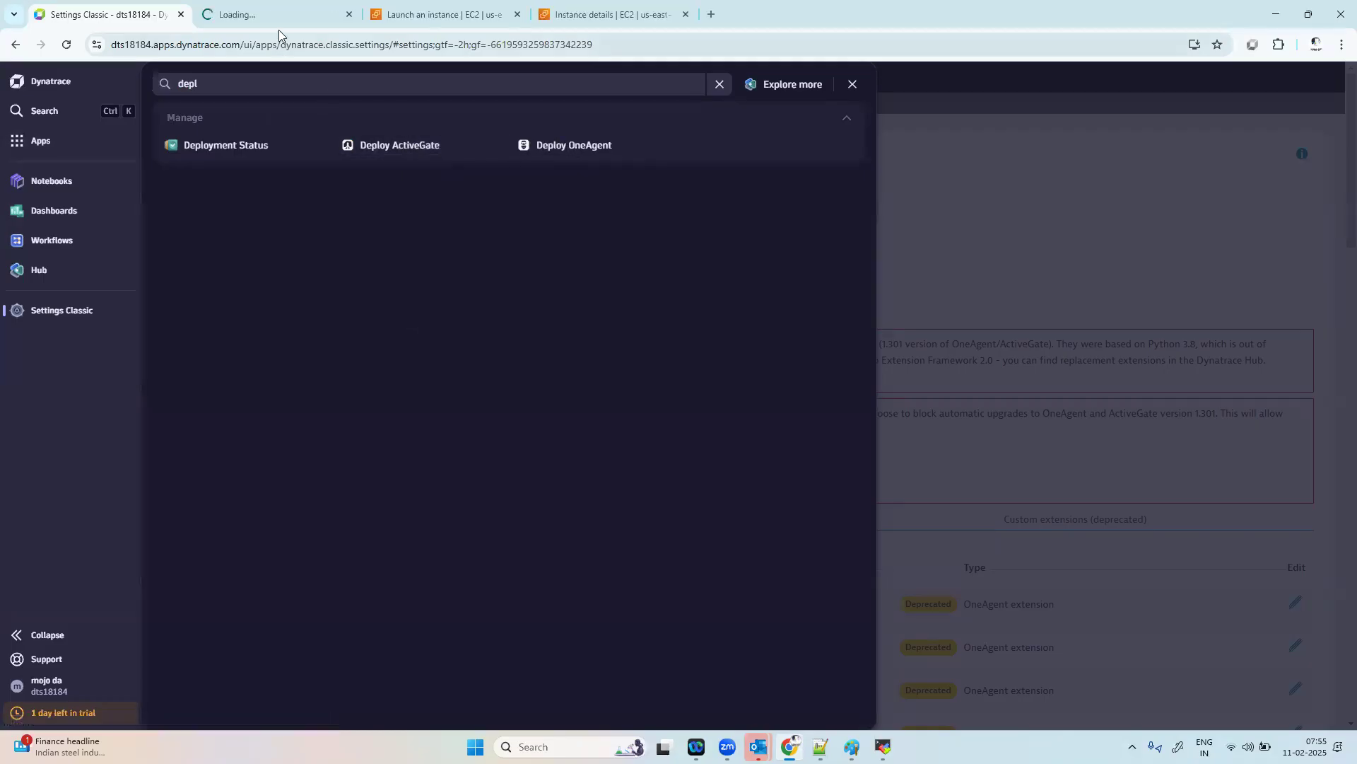
click(280, 17)
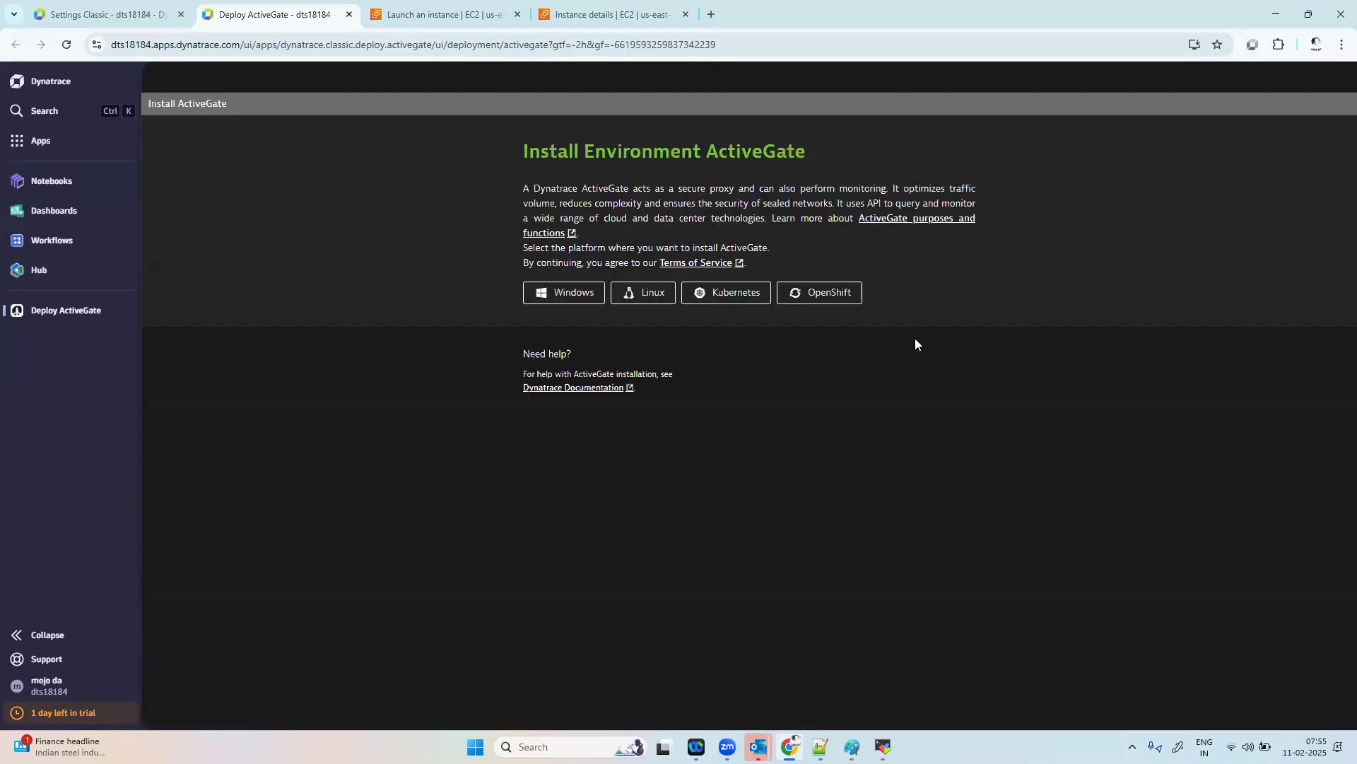
Step: Choose Linux as the ActiveGate platform and create a download token
click(655, 295)
click(931, 257)
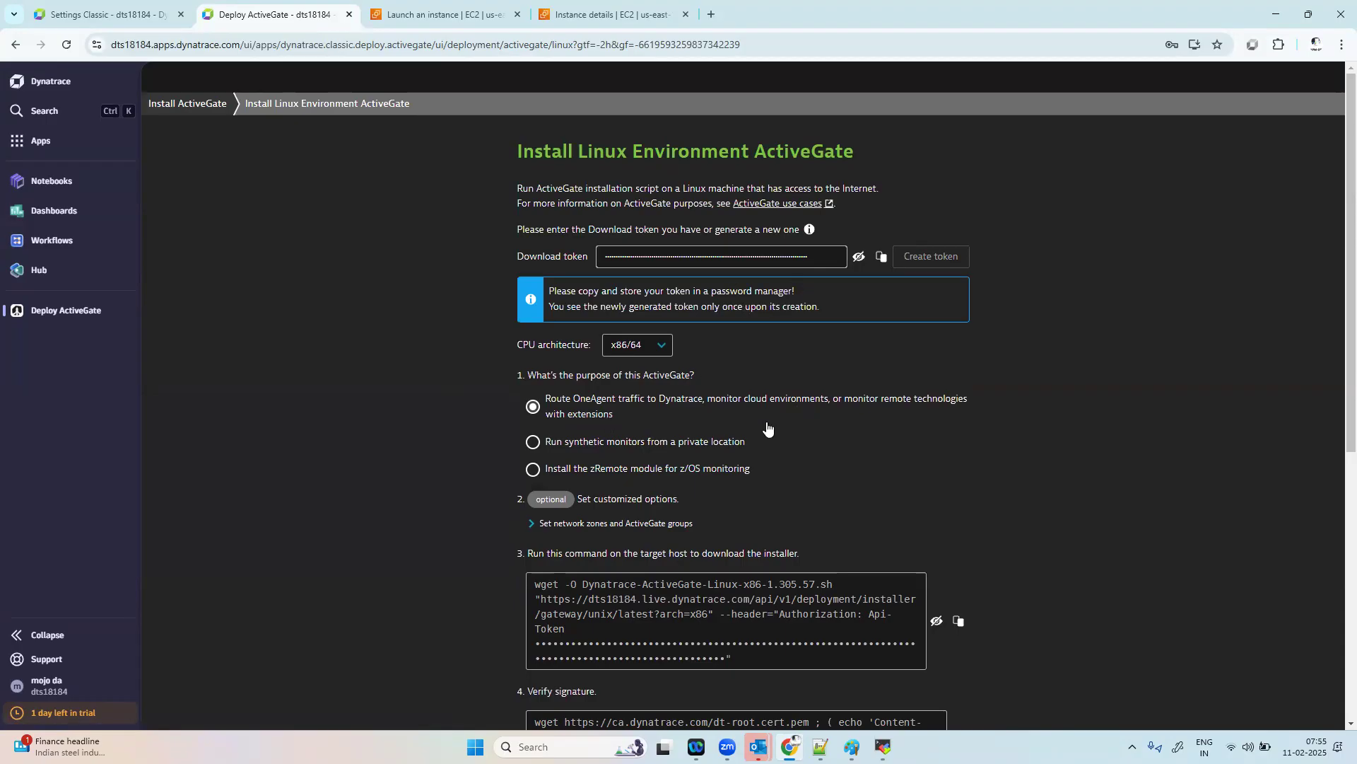
Step: Copy the ActiveGate installer download command containing the API token and run it in the MobaXterm session
scroll(910, 494, down, 3)
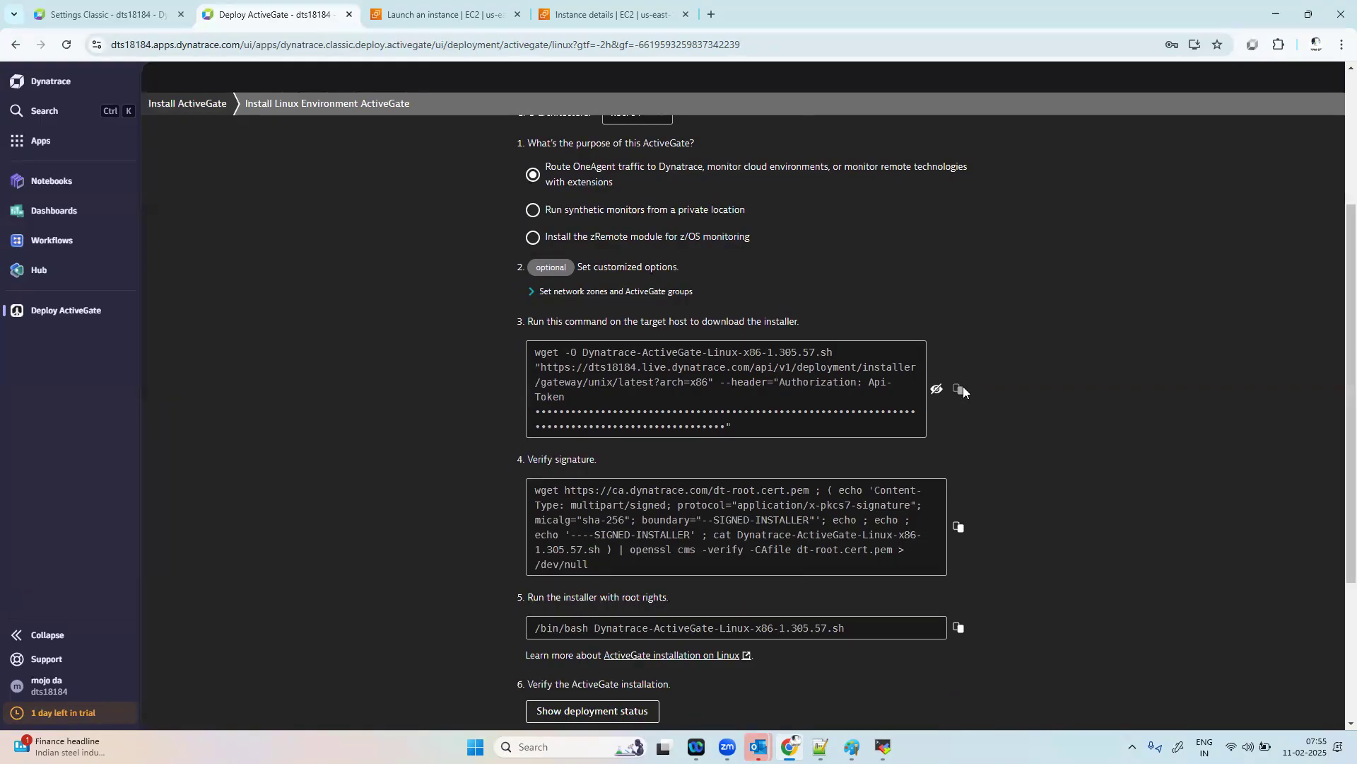
click(960, 388)
key(alt+Tab)
right_click(591, 403)
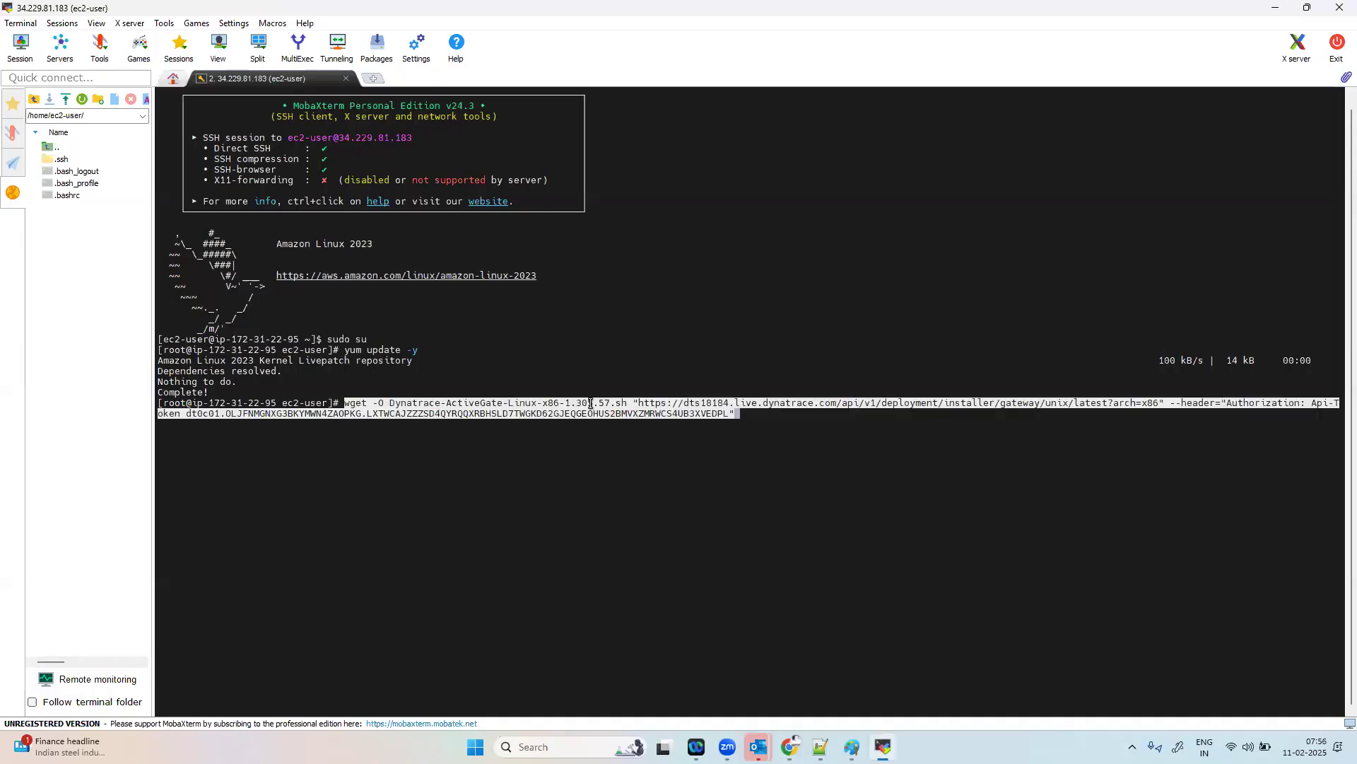
key(Return)
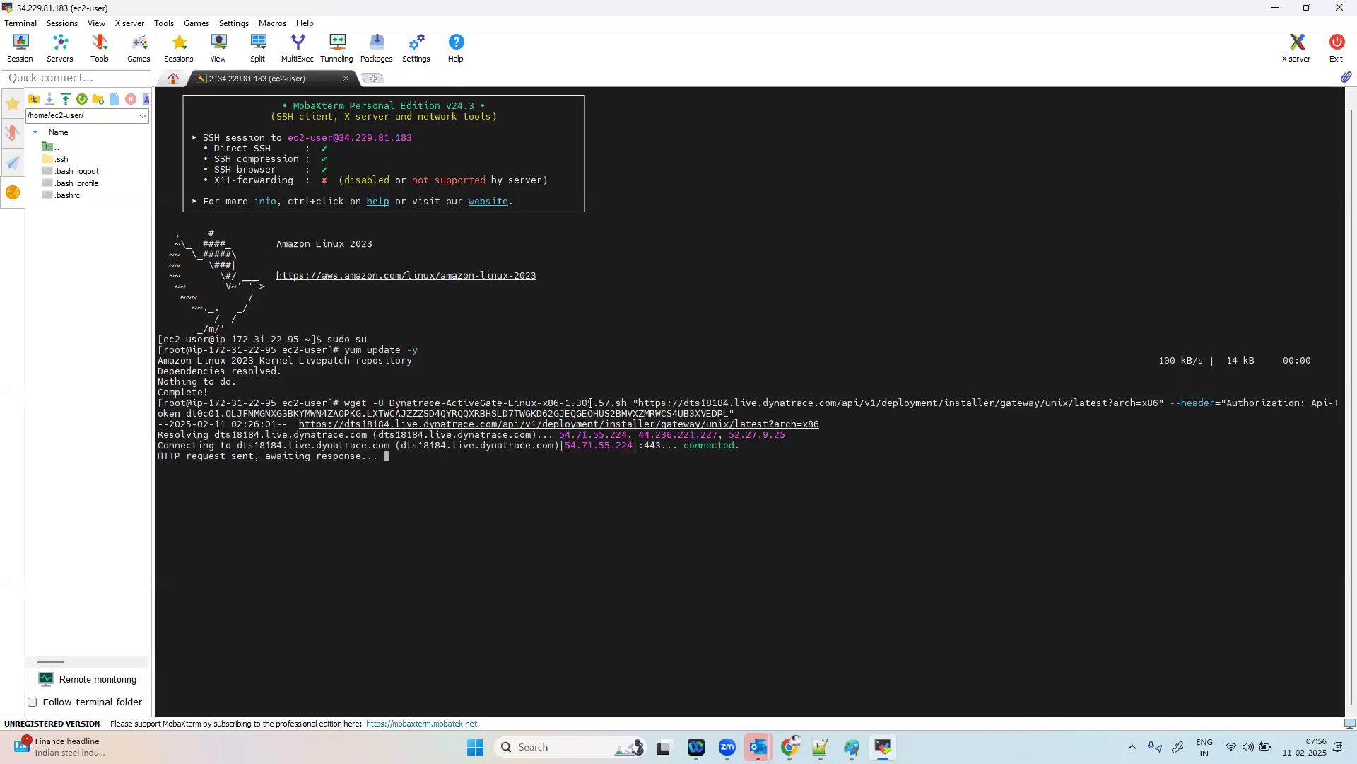
Step: Copy the signature verification command from the Dynatrace page and run it in the MobaXterm terminal
key(alt+Tab)
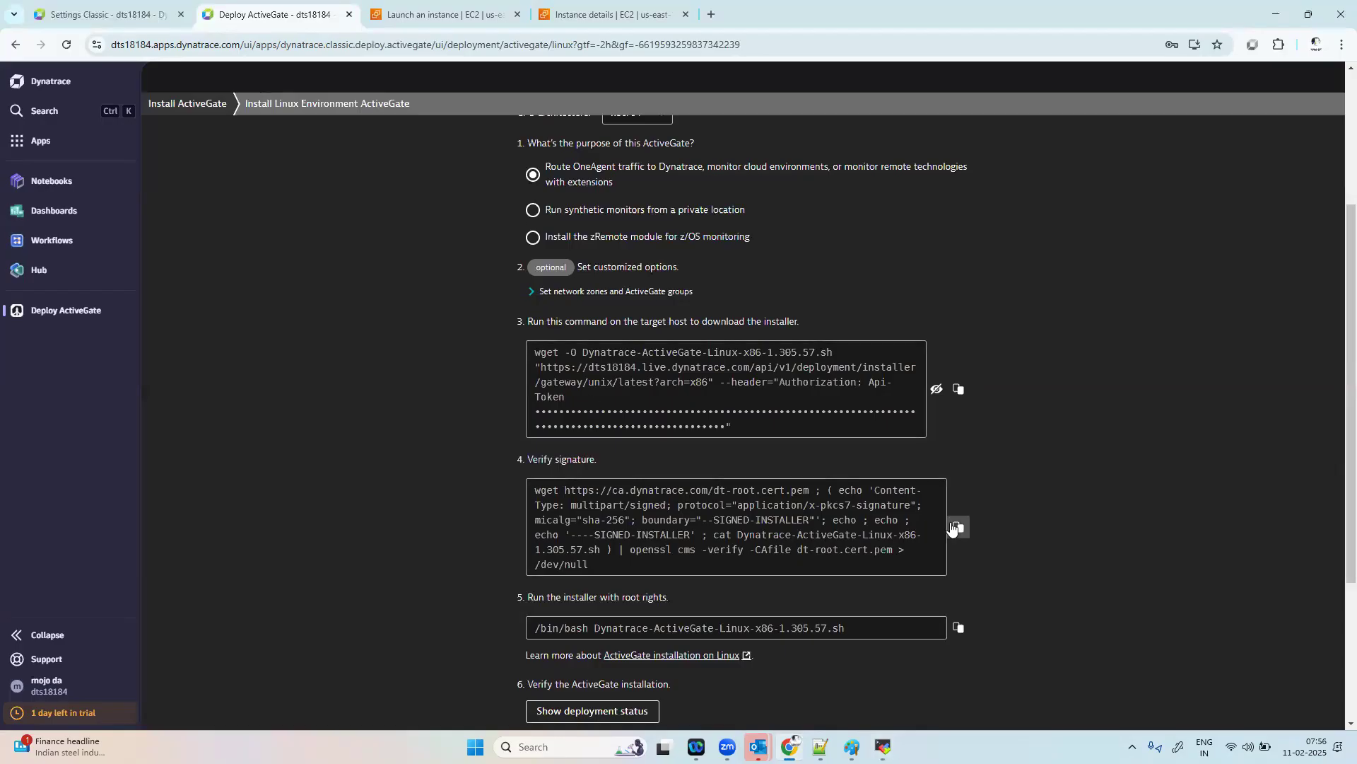
key(alt+Tab)
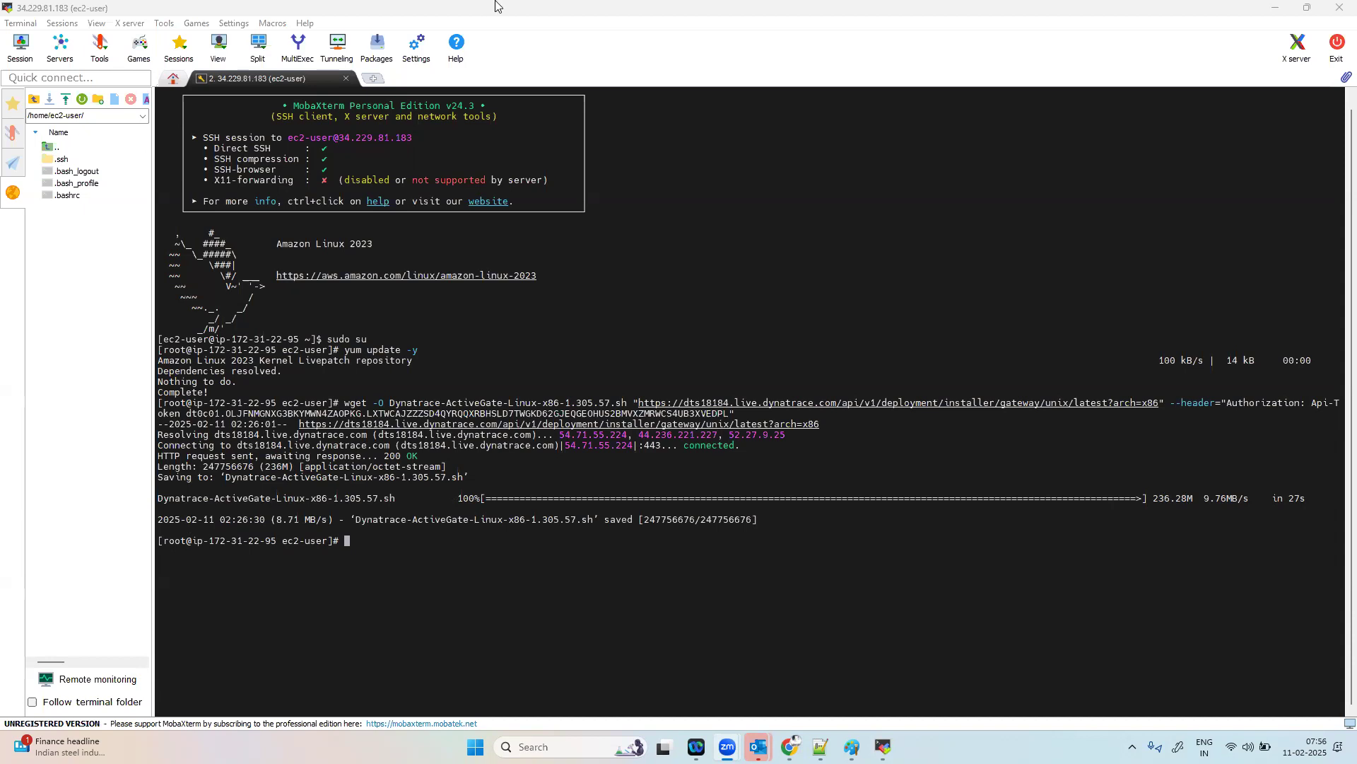
click(535, 567)
right_click(535, 567)
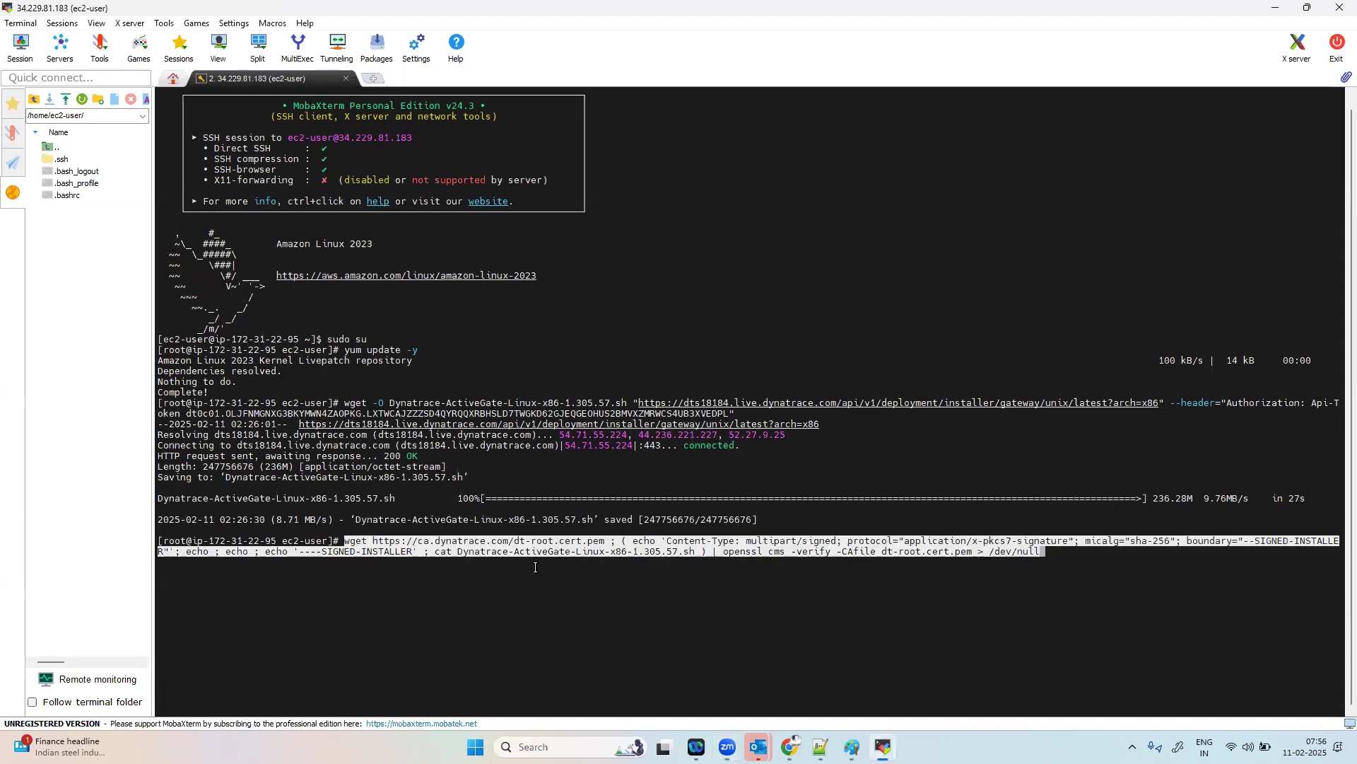
key(Return)
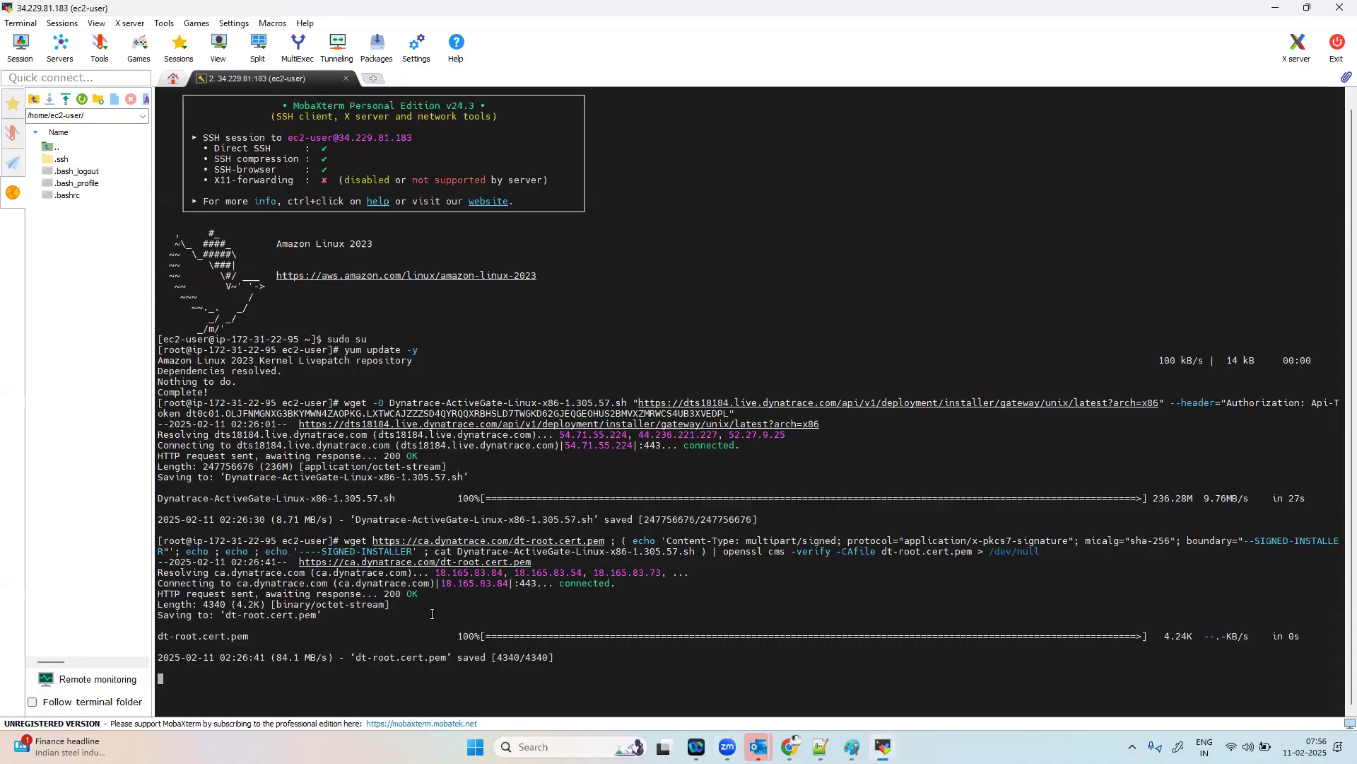
Step: Copy the installer command "/bin/bash Dynatrace-ActiveGate-Linux-x86-1.305.57.sh" from Dynatrace and try to run it in the MobaXterm terminal
key(alt+Tab)
key(alt+Tab)
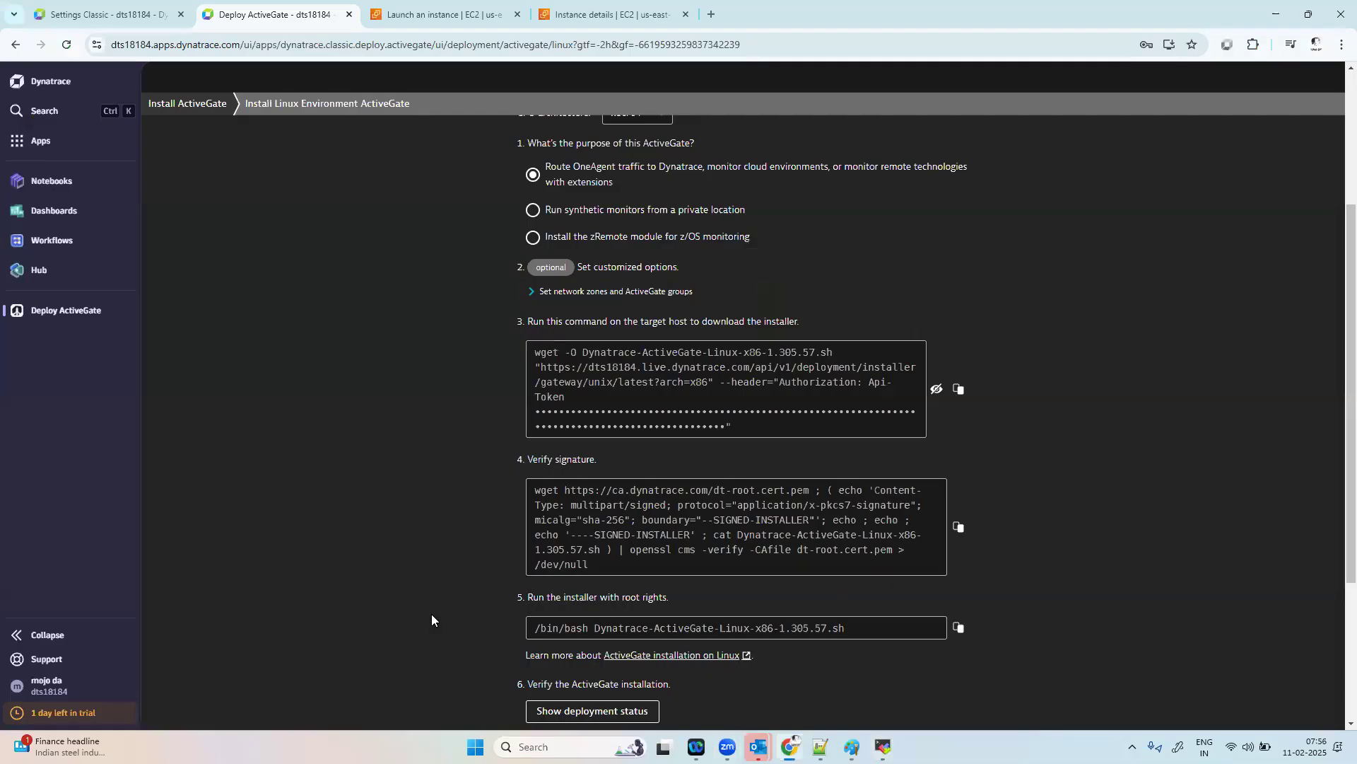
scroll(856, 566, down, 1)
click(958, 555)
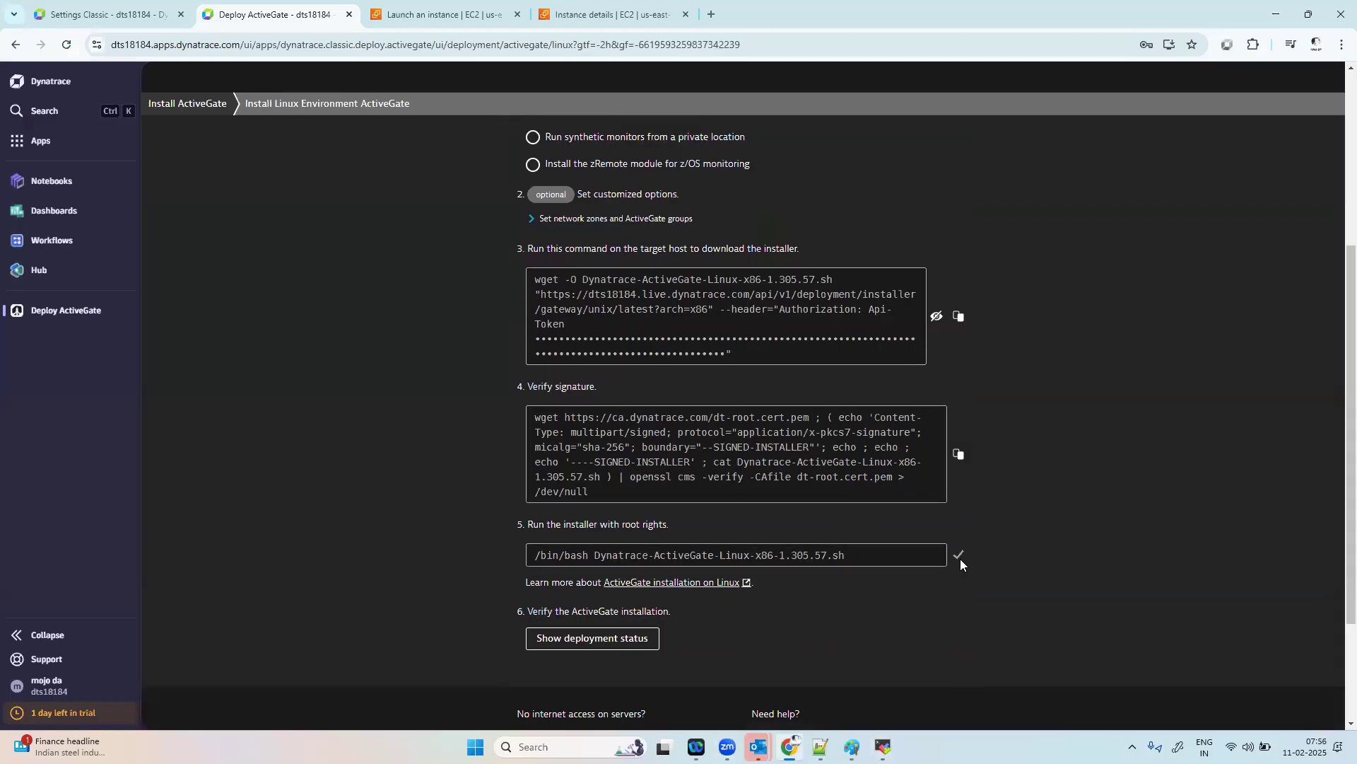
key(alt+Tab)
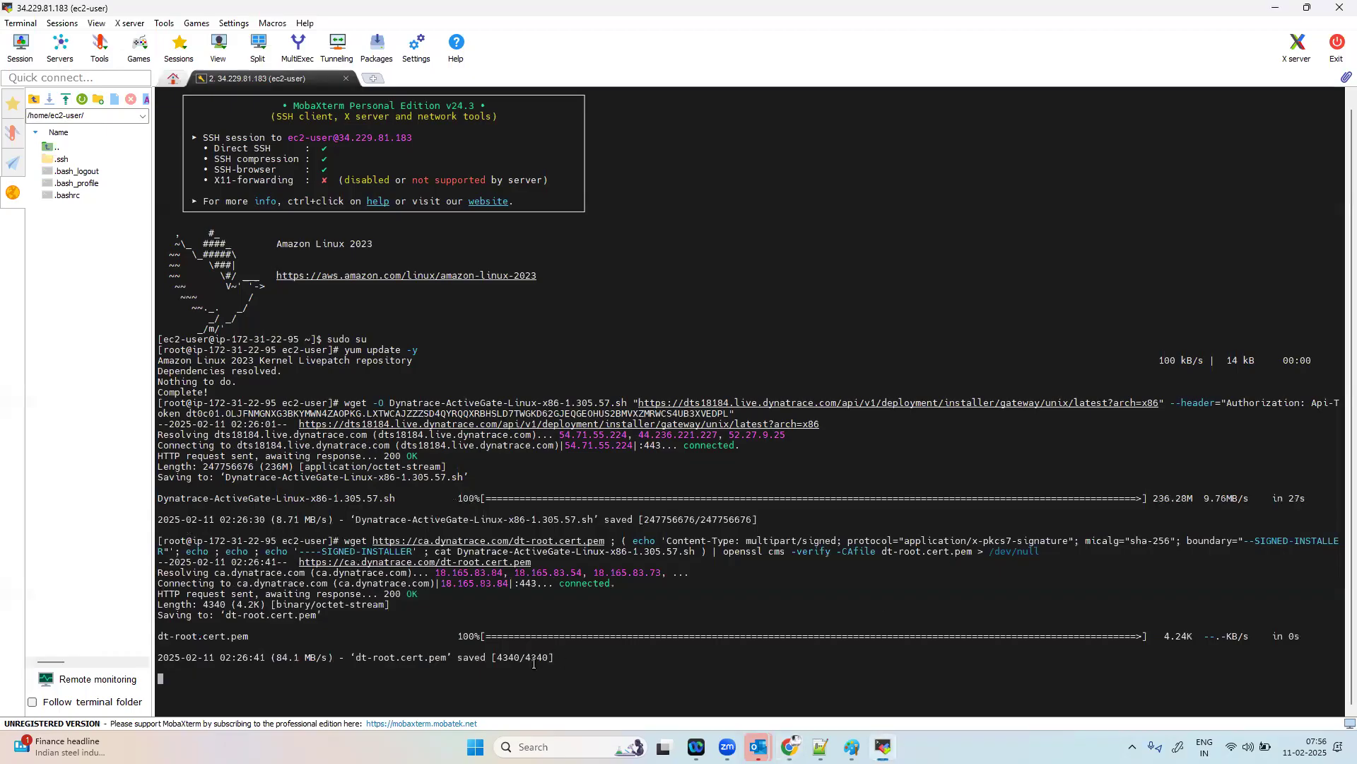
right_click(628, 688)
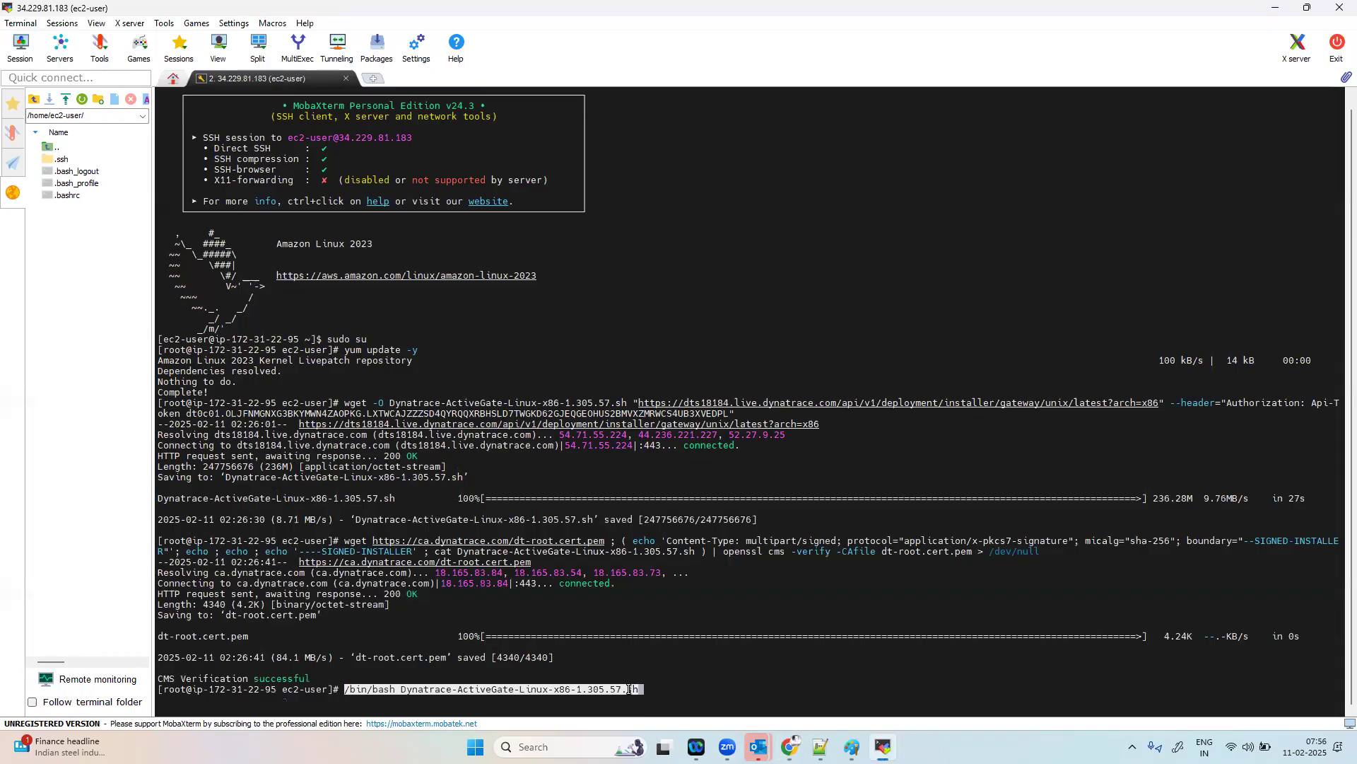
key(Return)
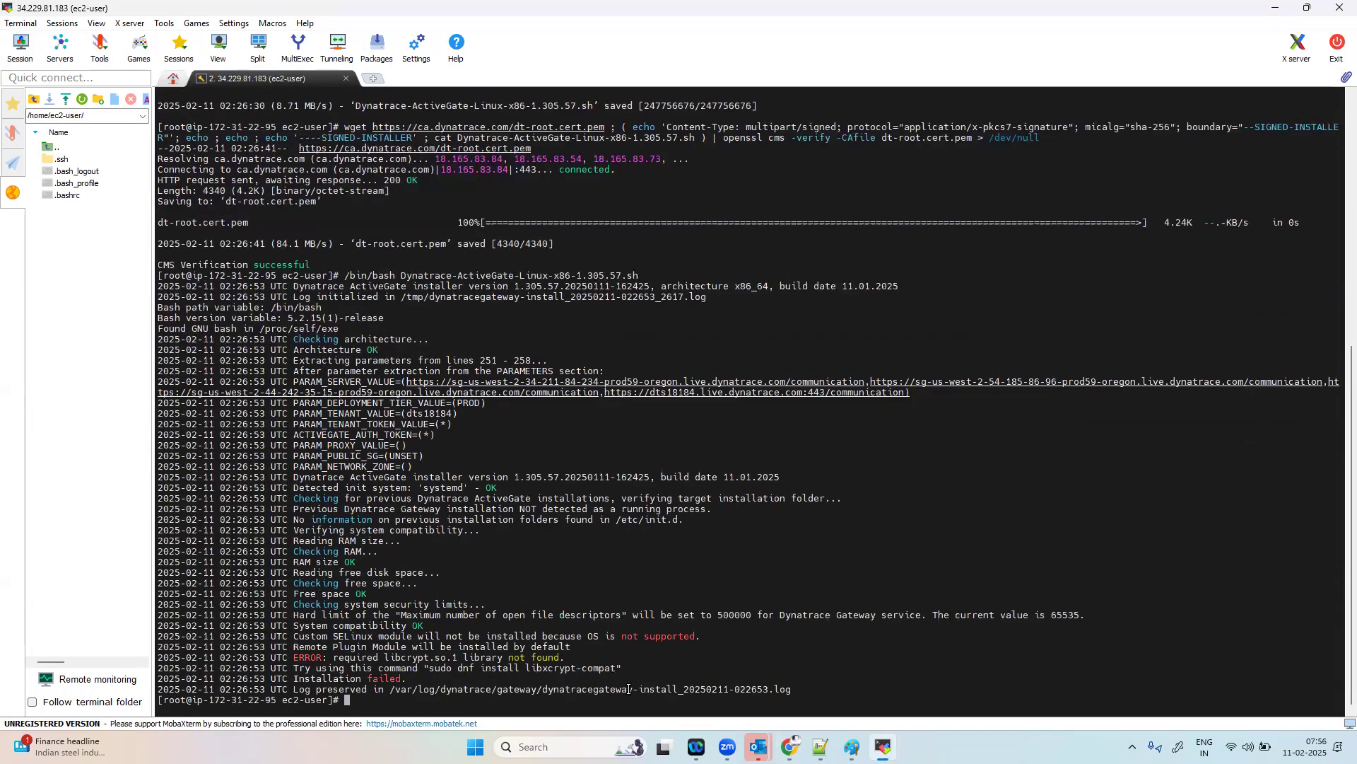
Step: Install the missing library with the suggested command "sudo dnf install libxcrypt-compat" and answer y to the confirmation
drag(429, 669, 614, 668)
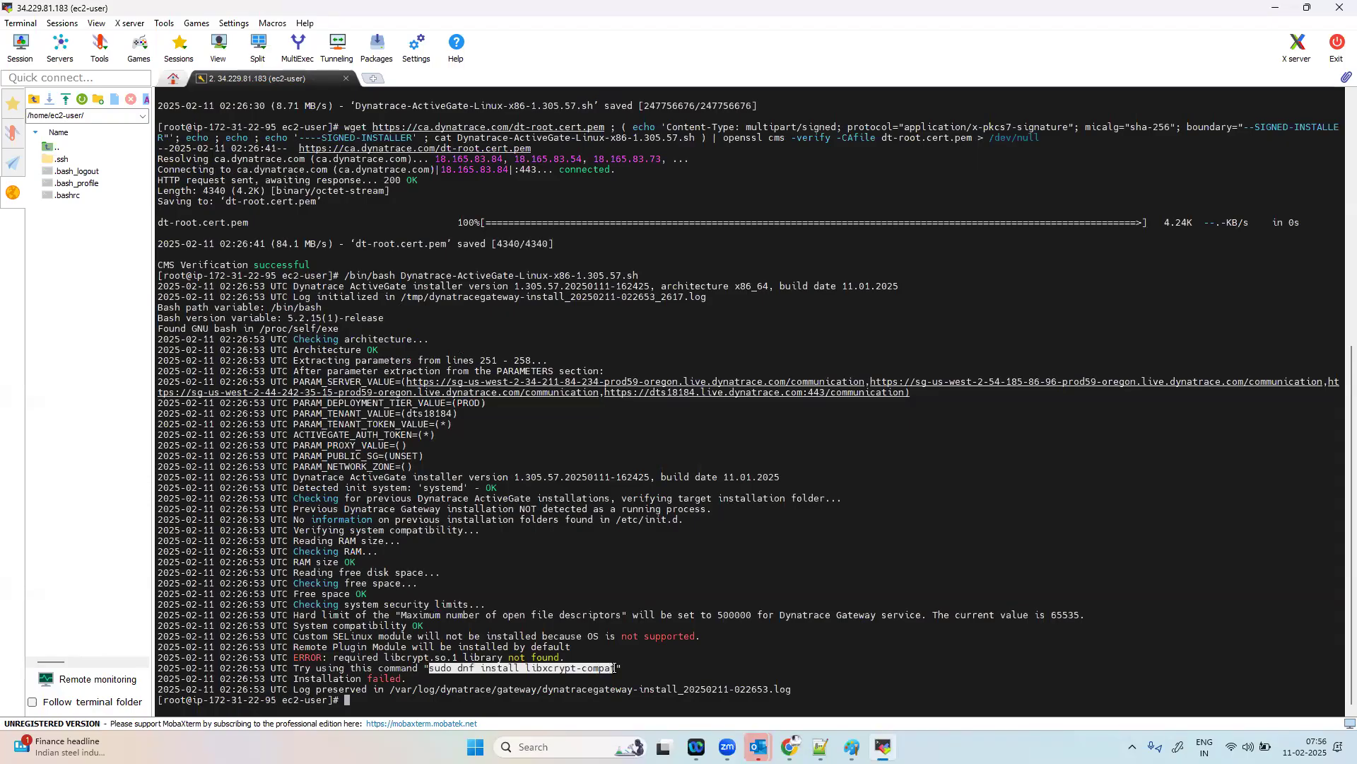
right_click(536, 702)
key(Return)
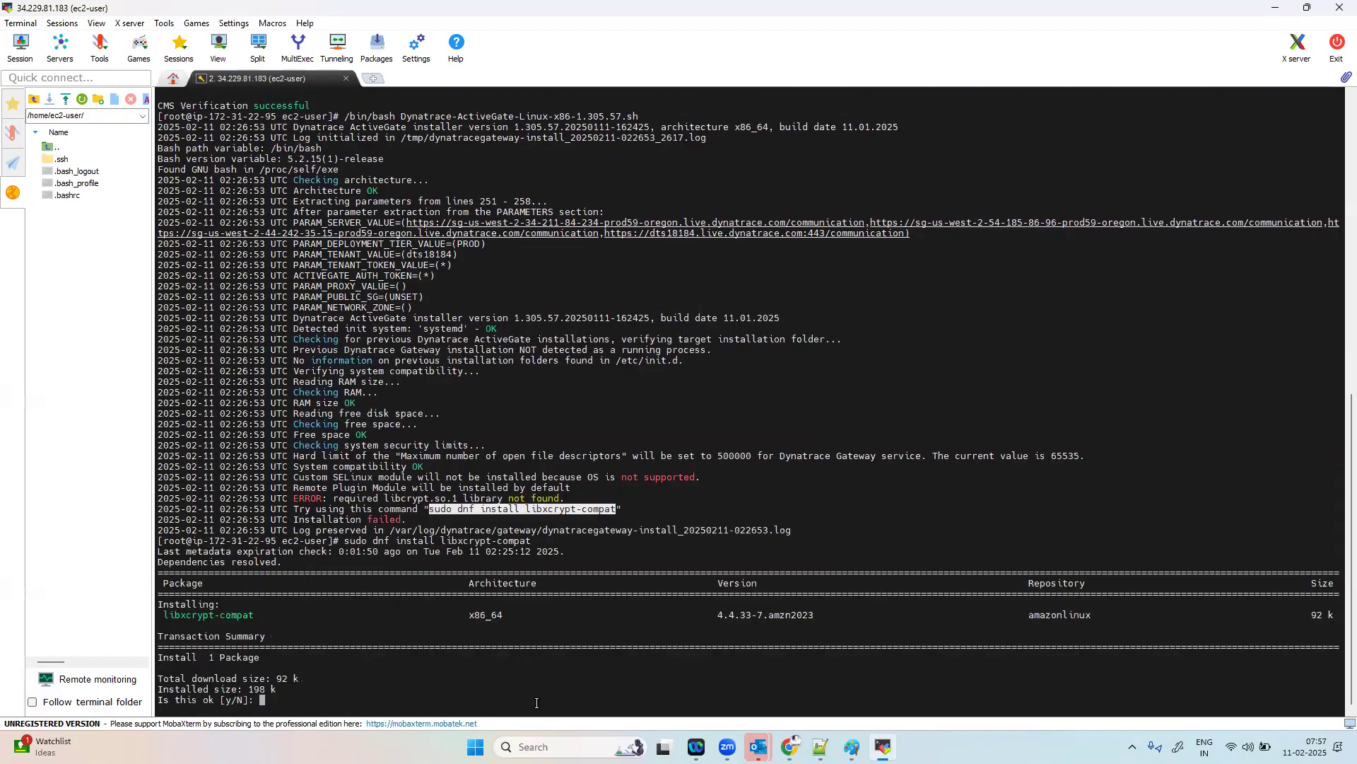
text(y)
key(Return)
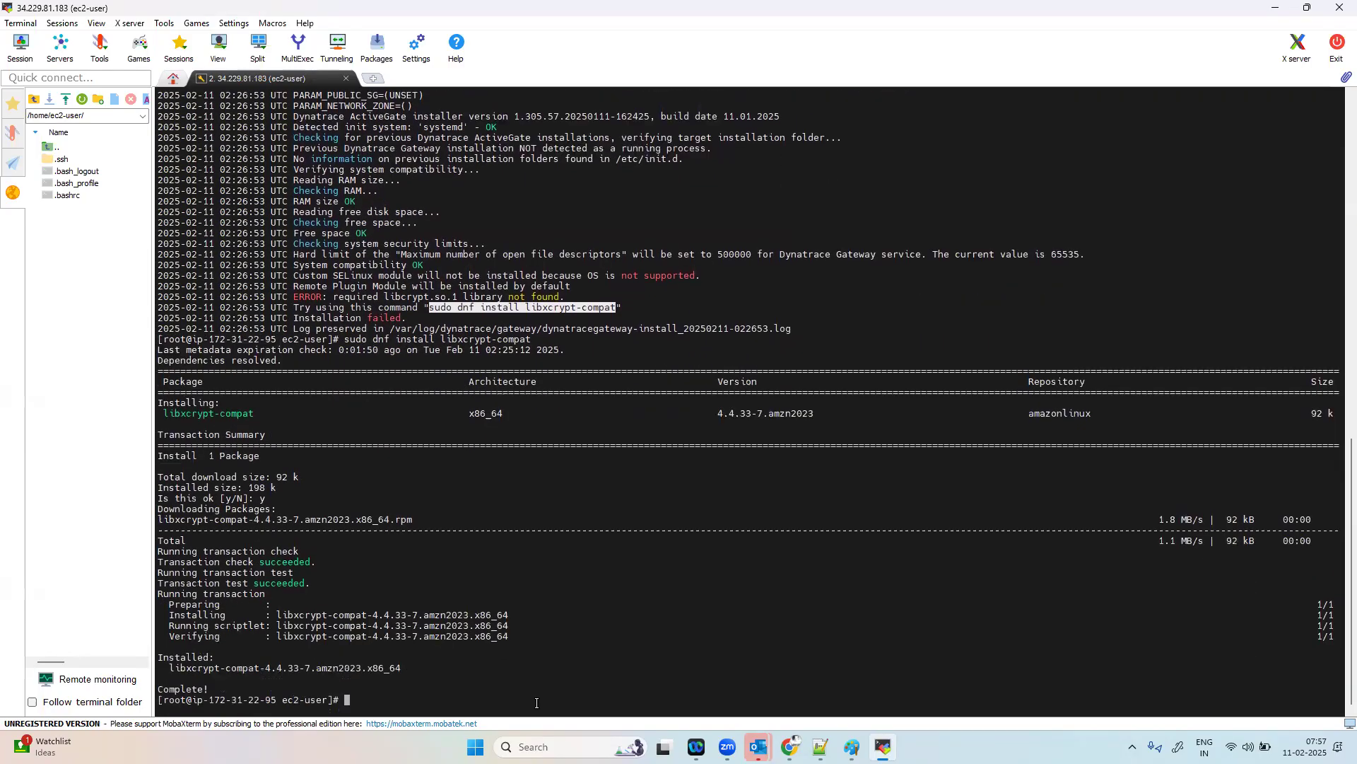
Step: Rerun the ActiveGate installer script from the terminal's command history
key(Up)
key(Up)
key(Return)
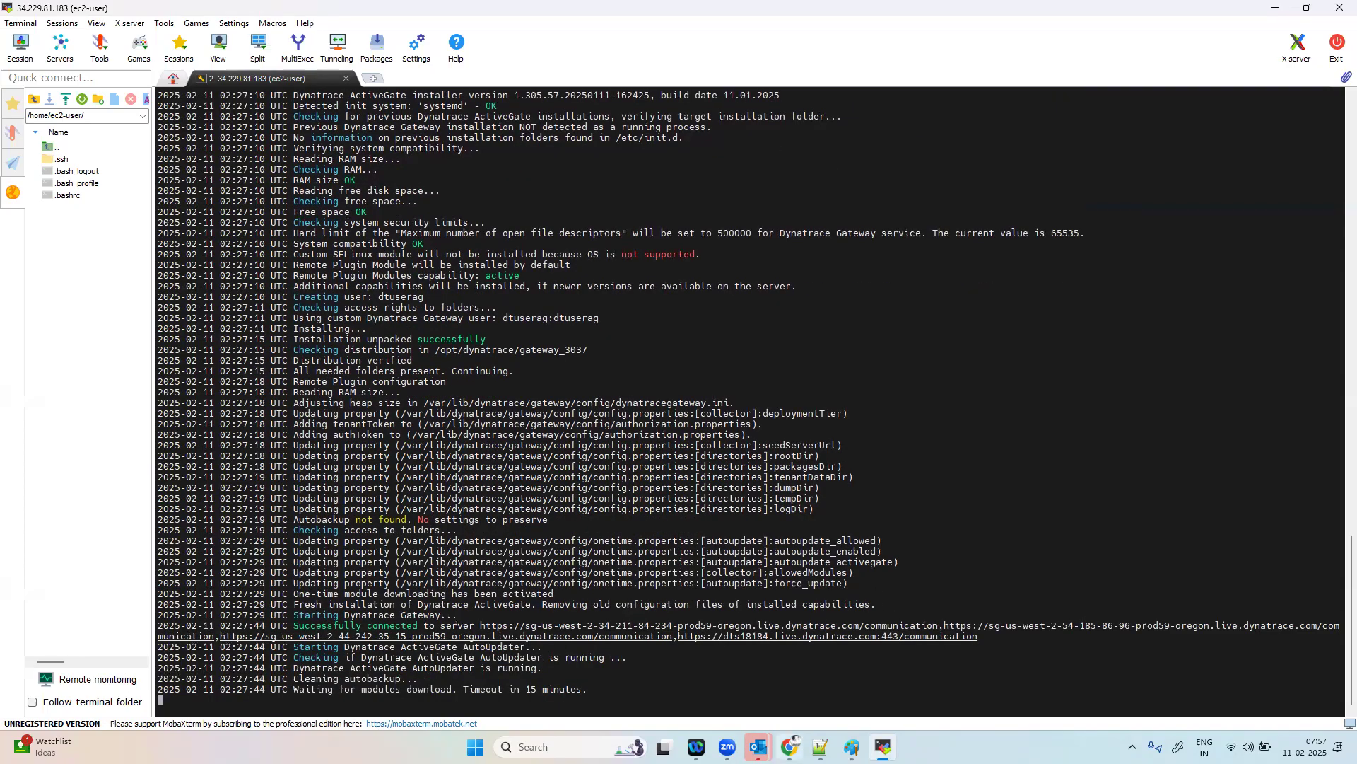
Step: Switch to Chrome and search the web for "dynatrace aws integration" in a new tab
click(789, 747)
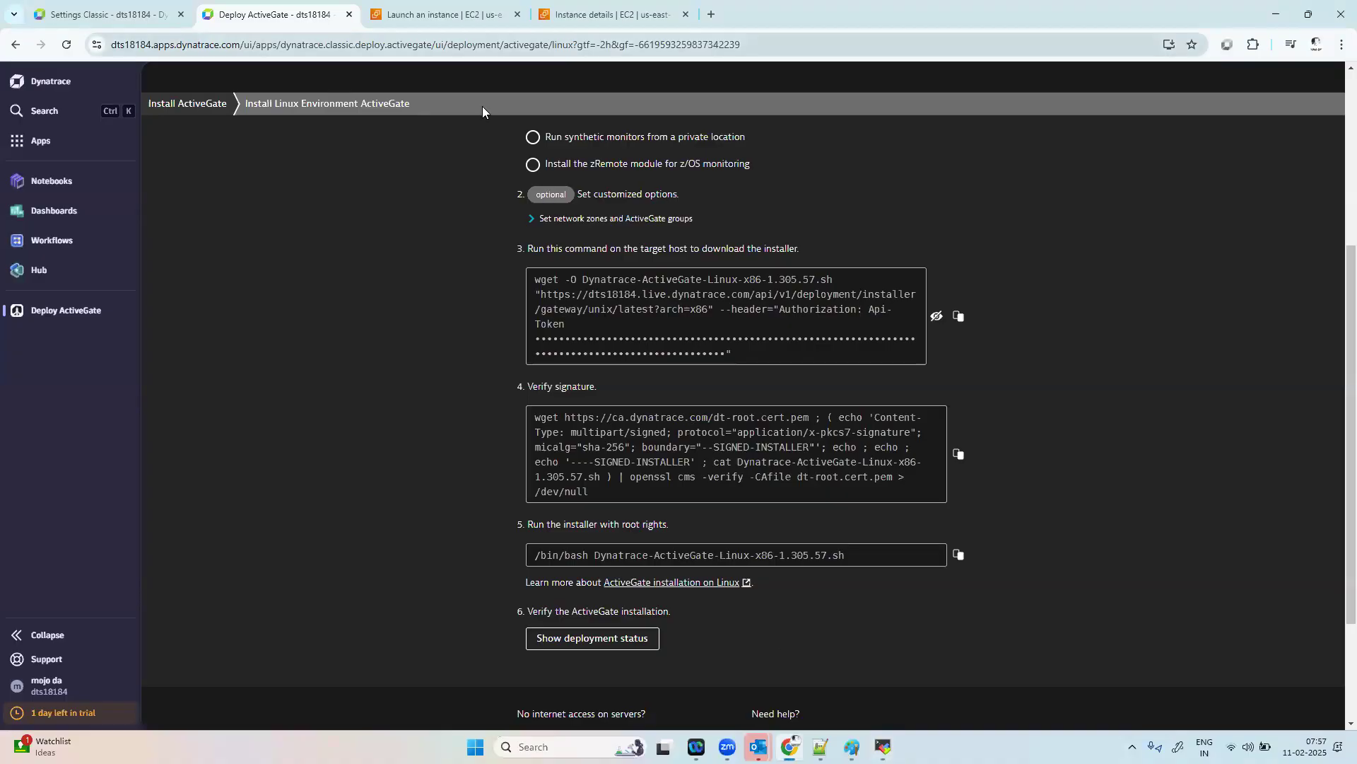
key(ctrl+t)
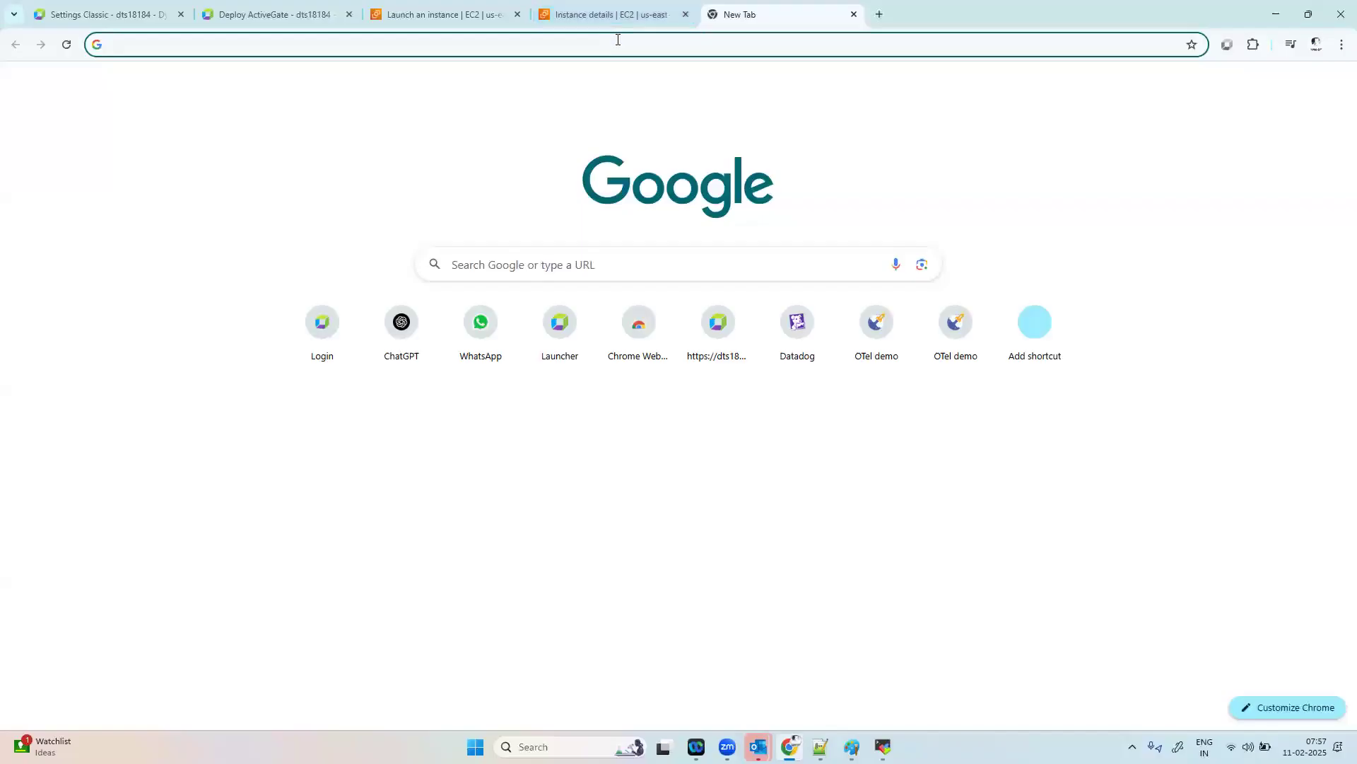
text(d)
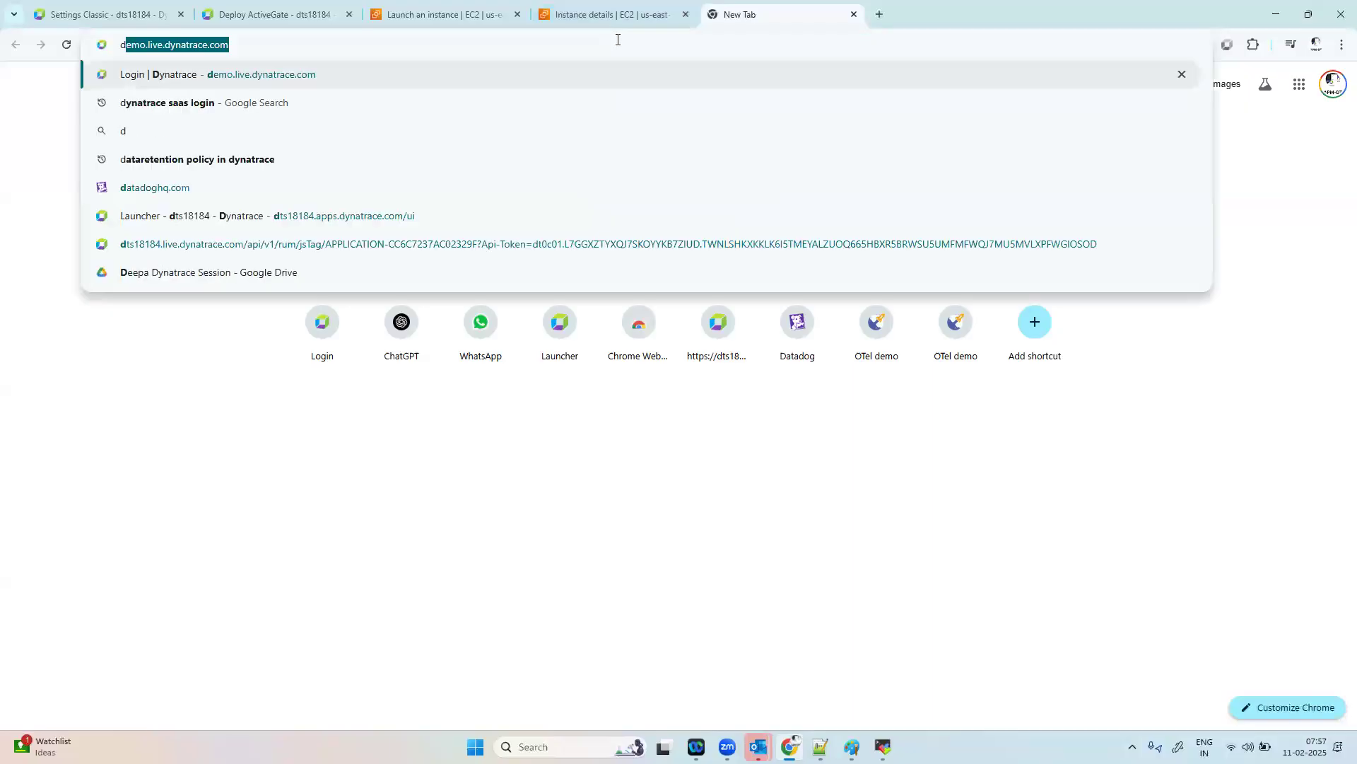
text(ynatrace aws )
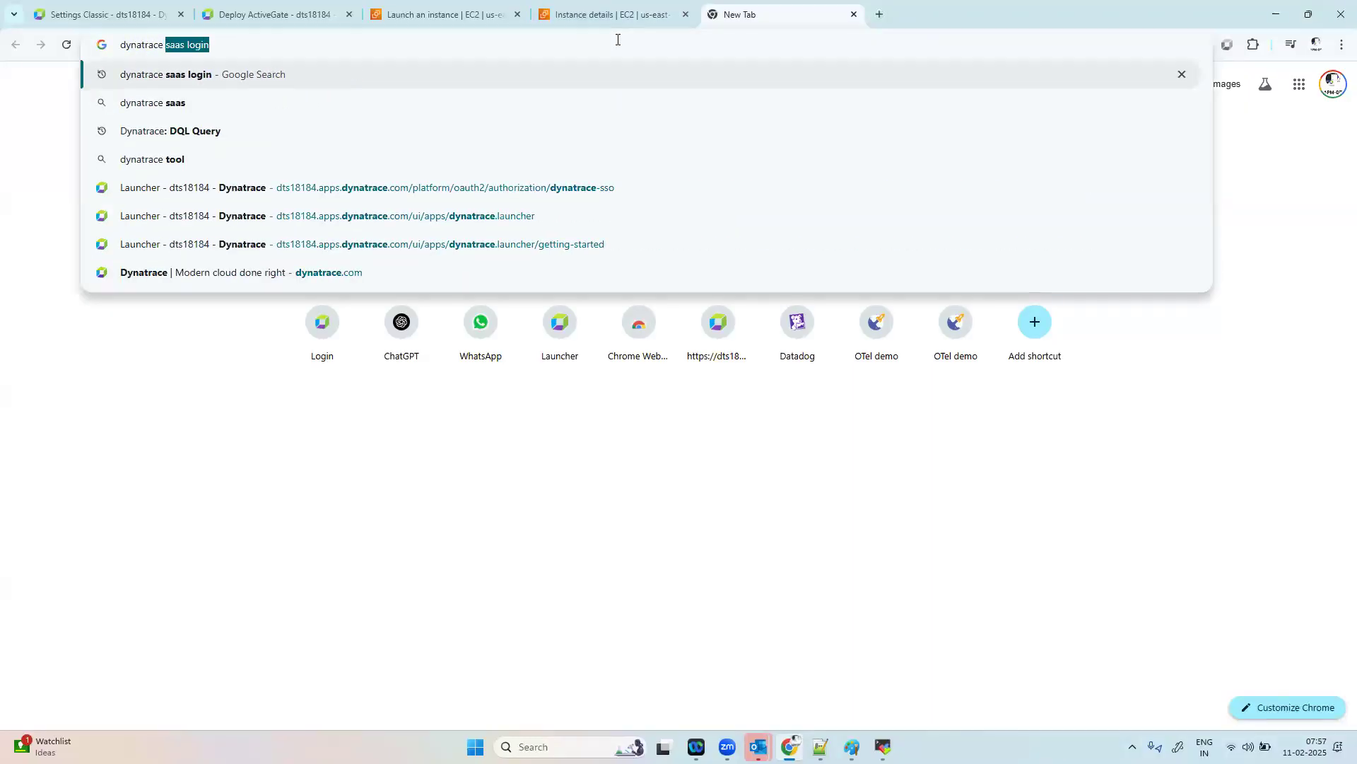
text(integra)
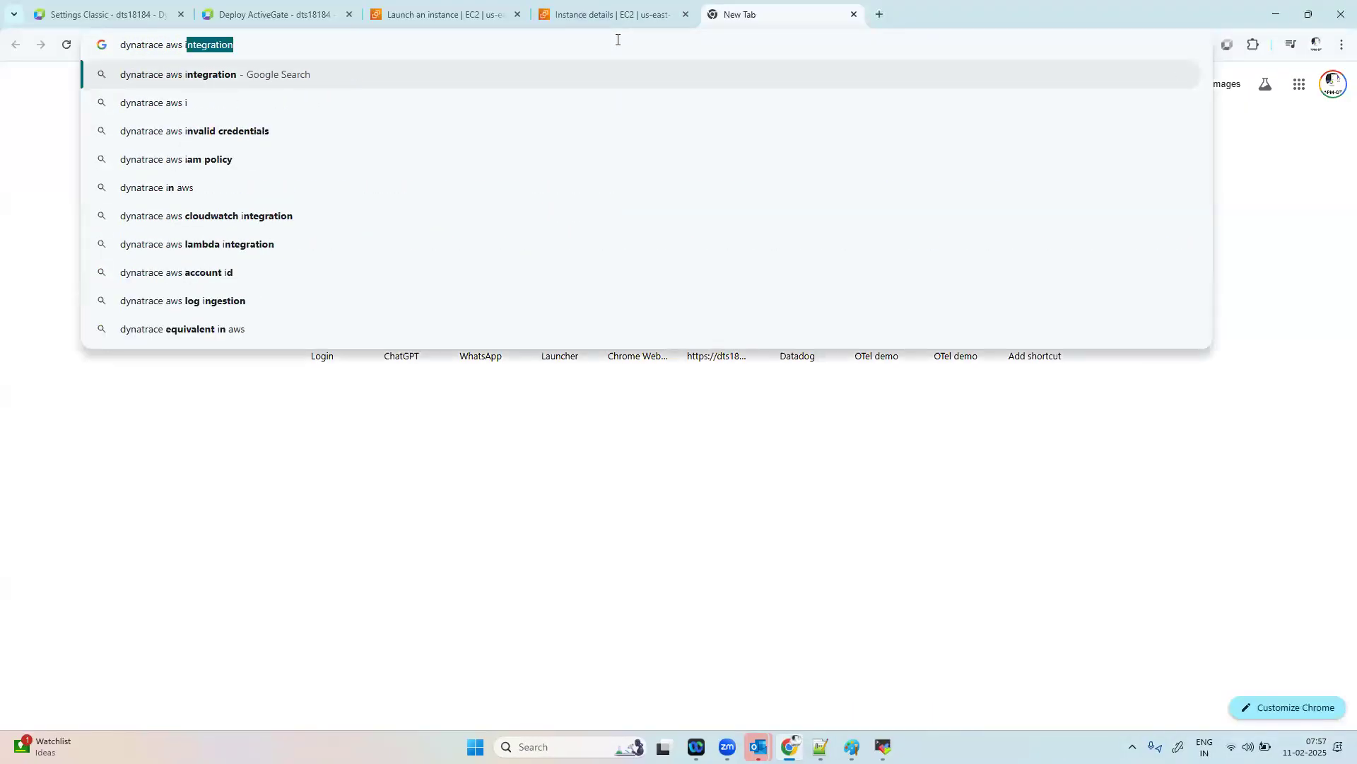
text(tion)
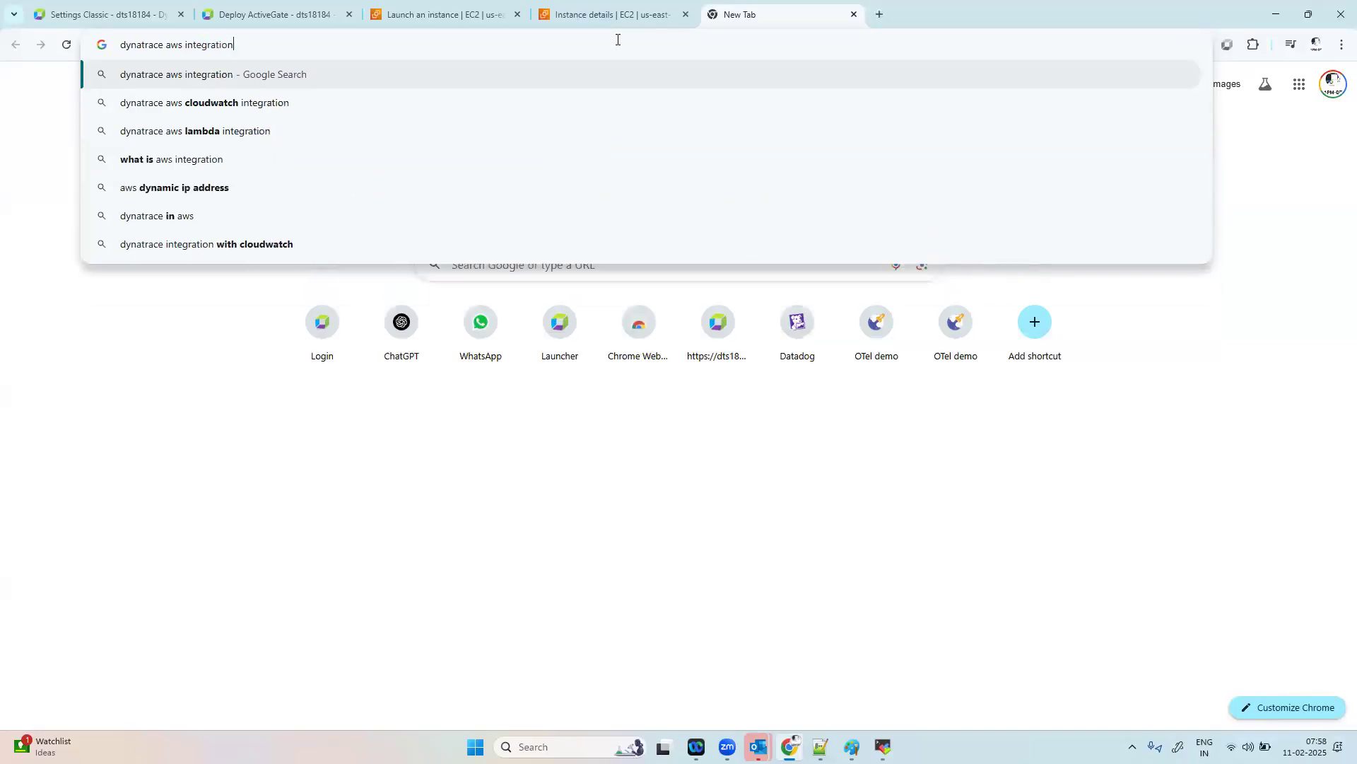
key(Return)
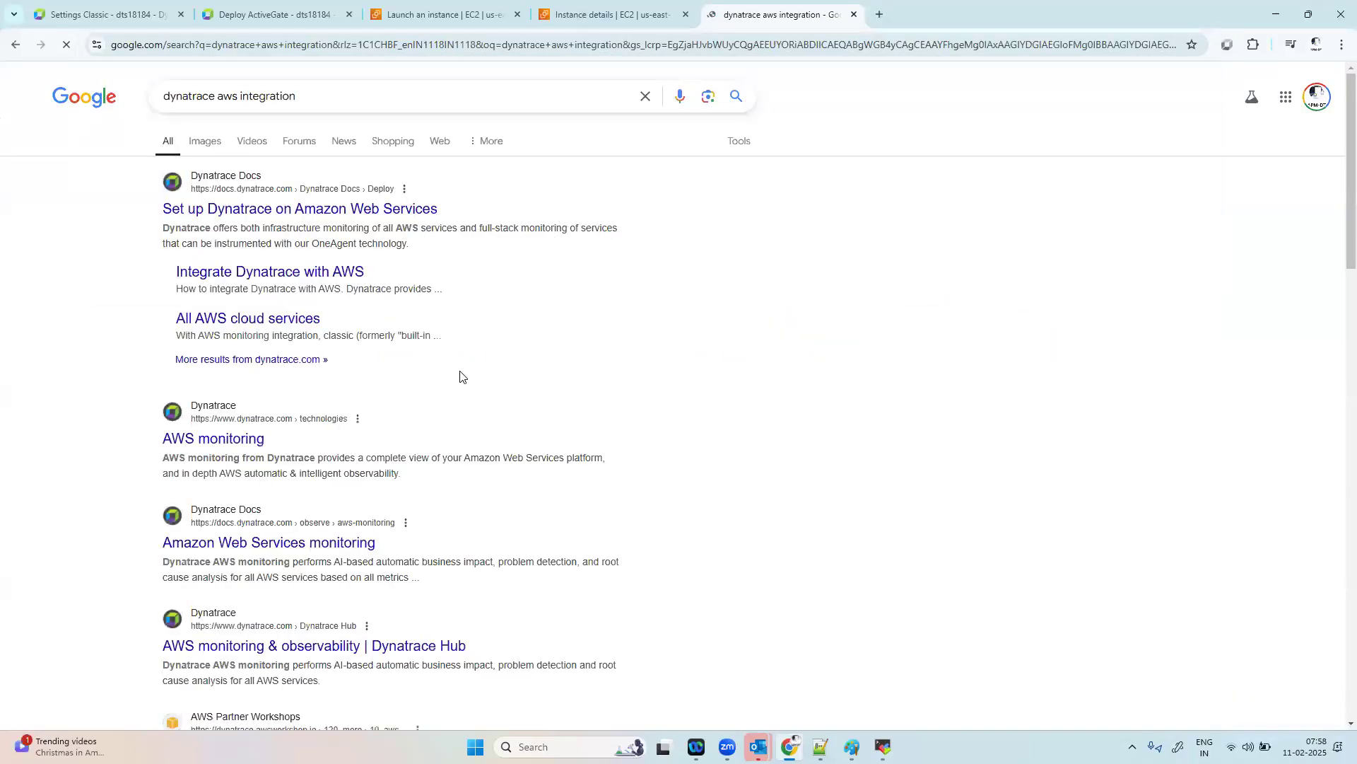
Step: Open the results "Set up Dynatrace on Amazon Web Services", "Integrate Dynatrace with AWS" and "All AWS cloud services" in separate tabs and view each page
right_click(299, 209)
click(332, 222)
right_click(308, 274)
click(342, 286)
right_click(268, 324)
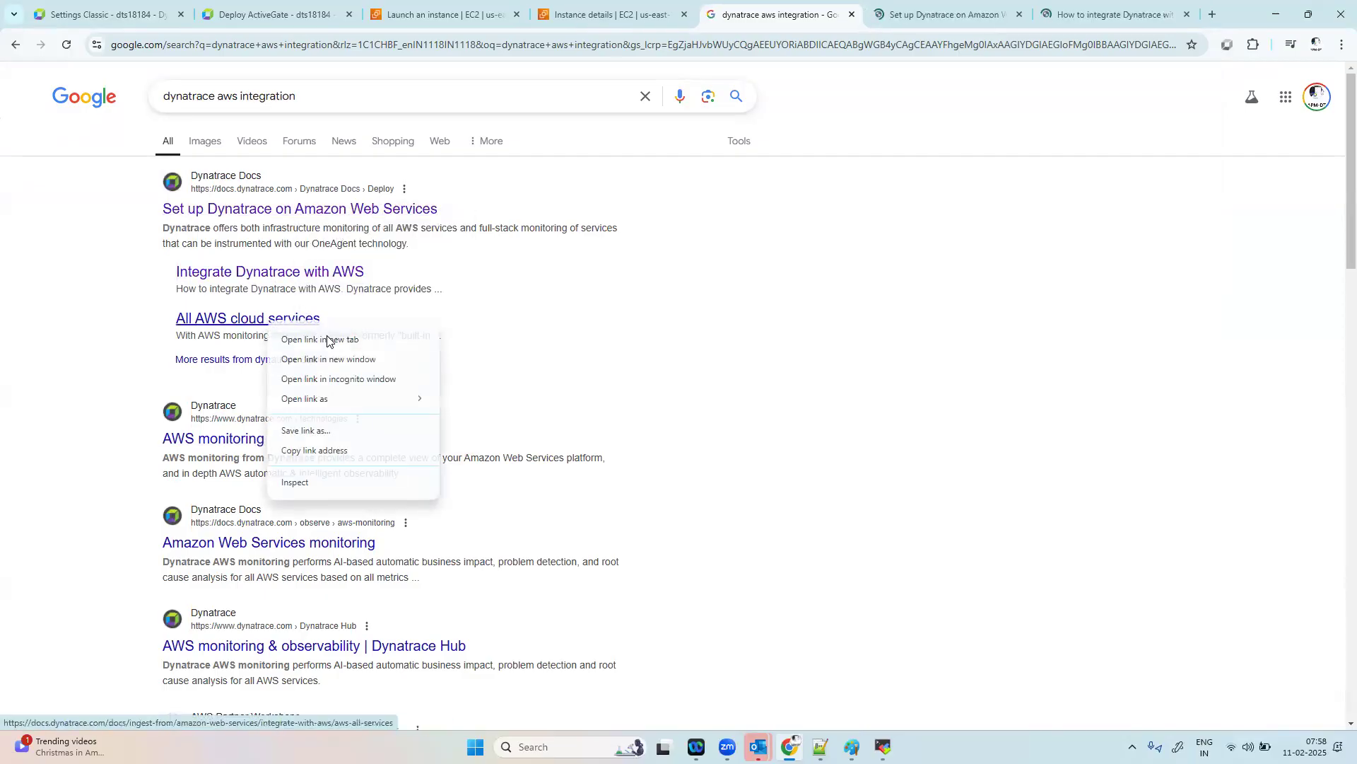
click(301, 338)
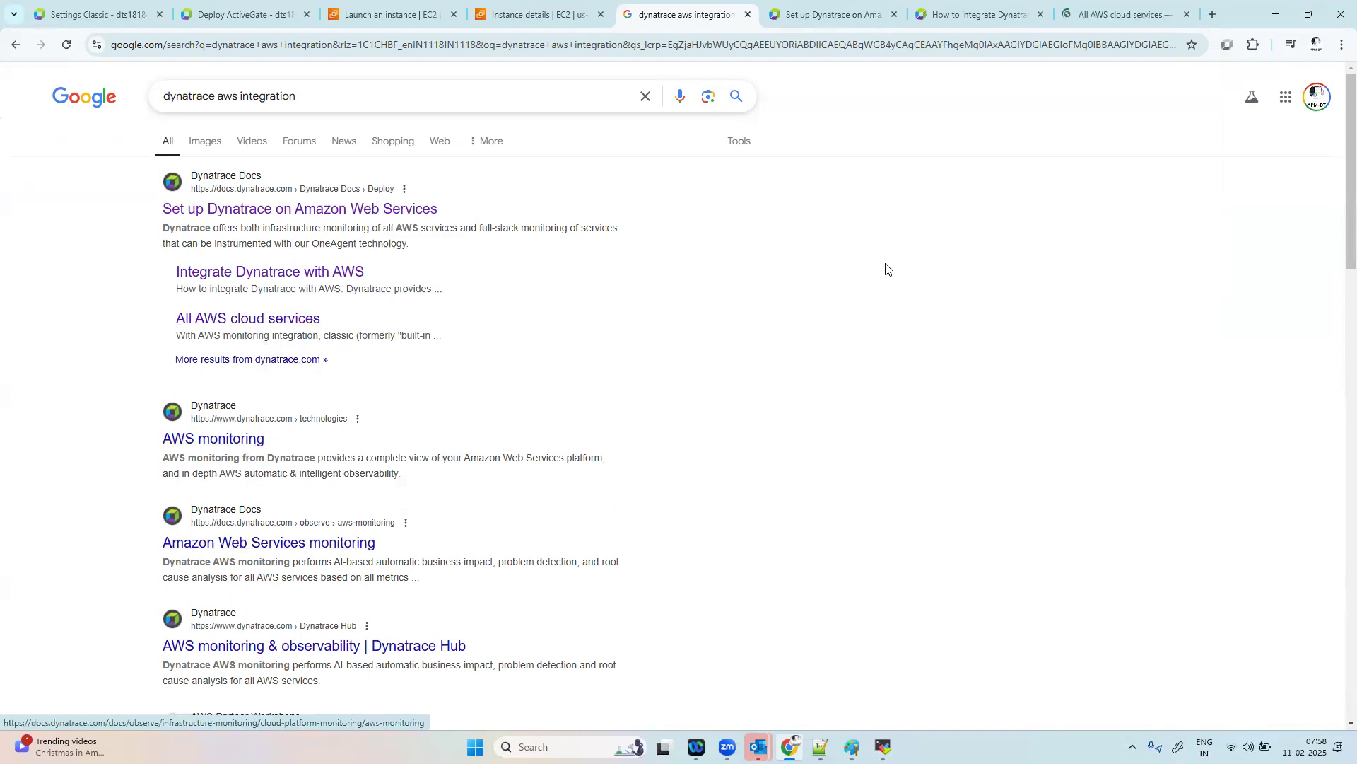
click(820, 13)
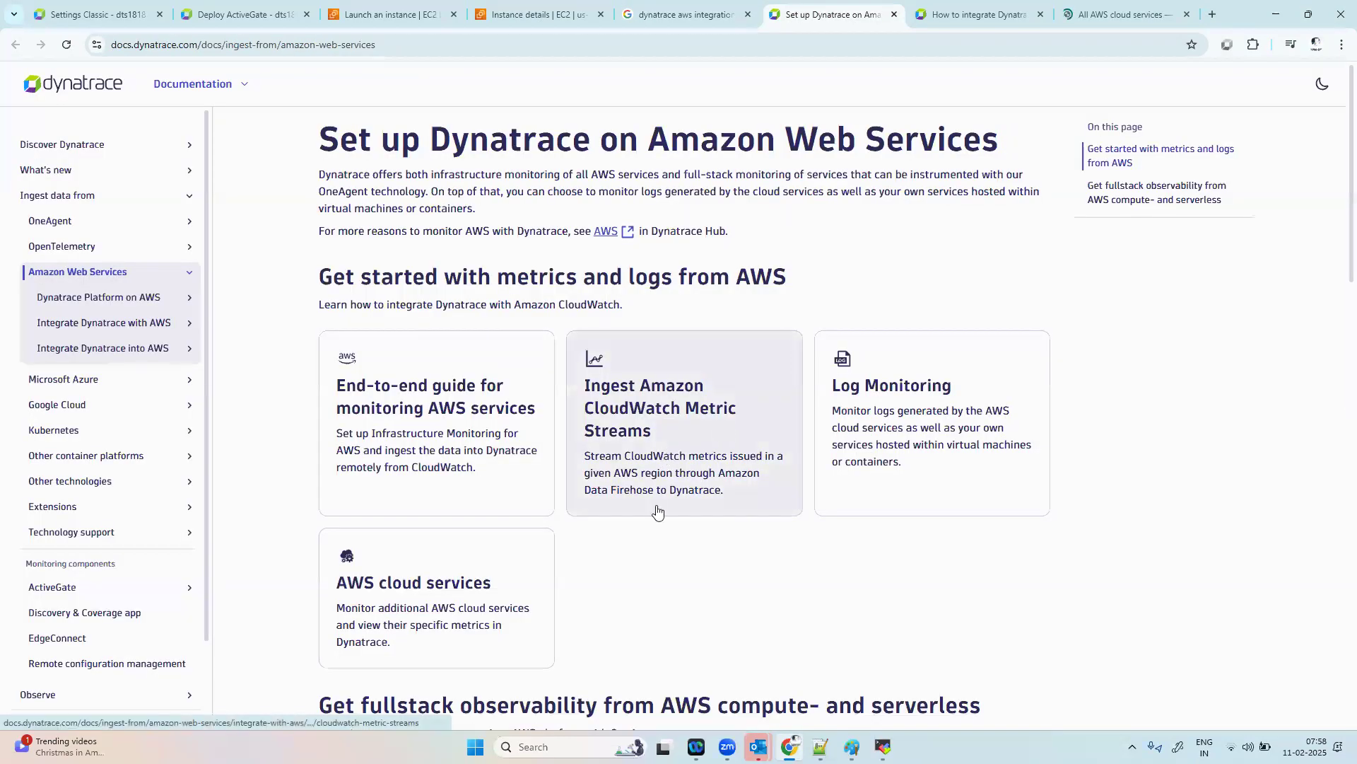
click(972, 15)
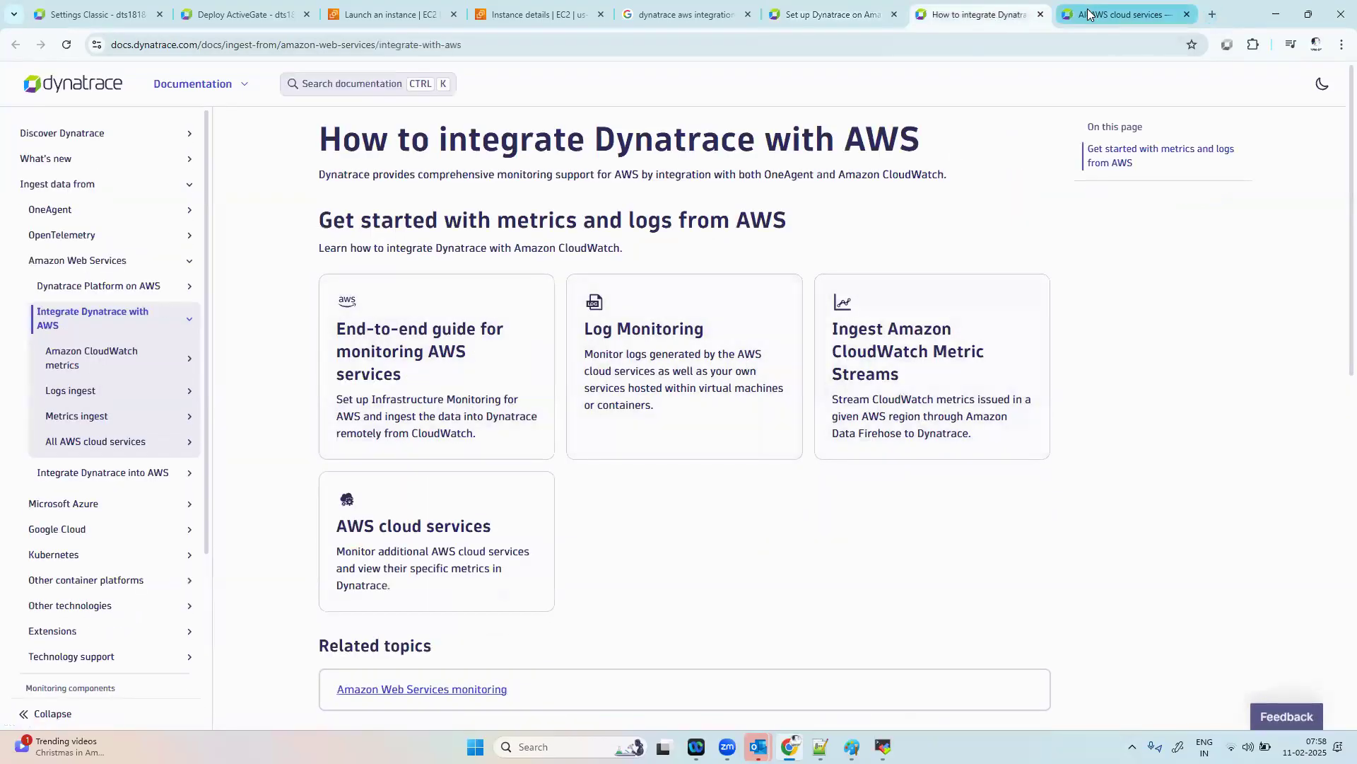
click(1100, 12)
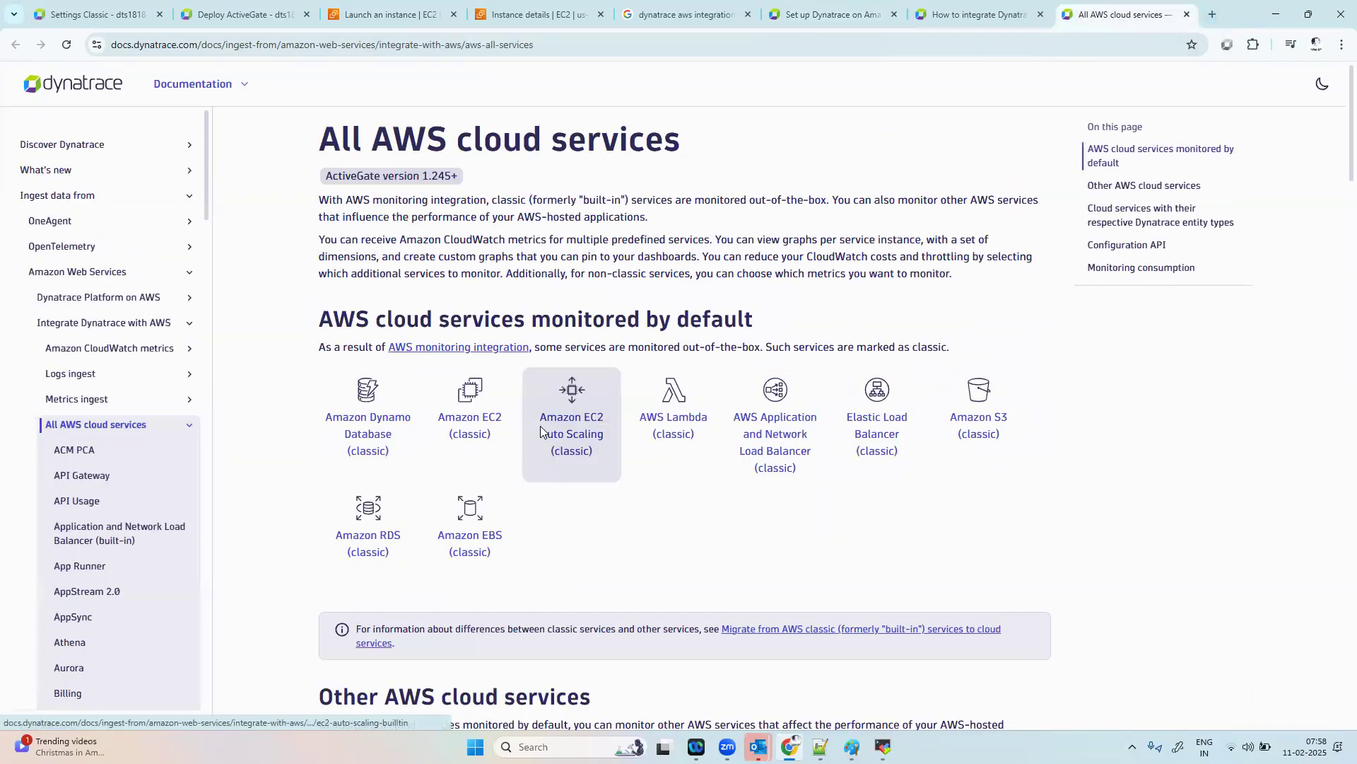
Step: Follow the AWS monitoring integration link and review the instructions for "Deployment with existing ActiveGate"
click(471, 348)
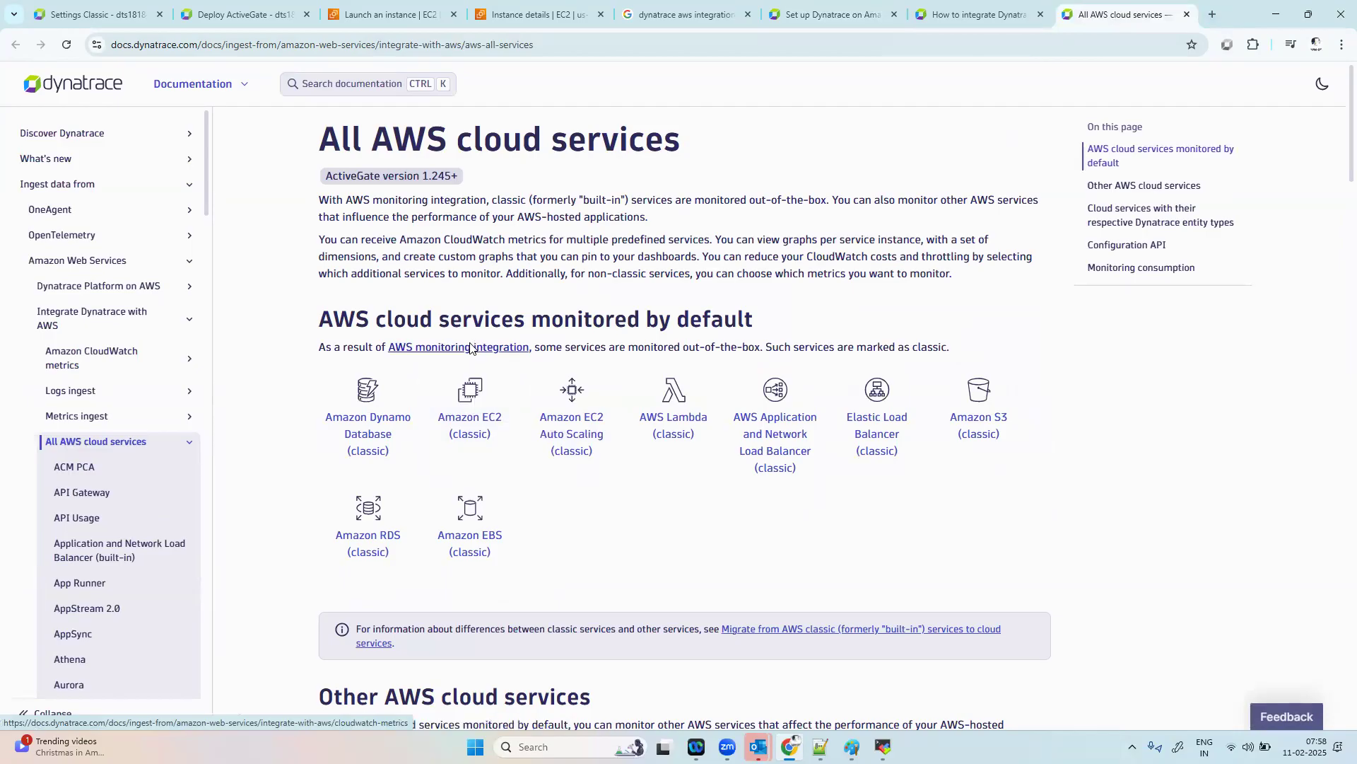
scroll(693, 492, down, 1)
scroll(694, 492, down, 10)
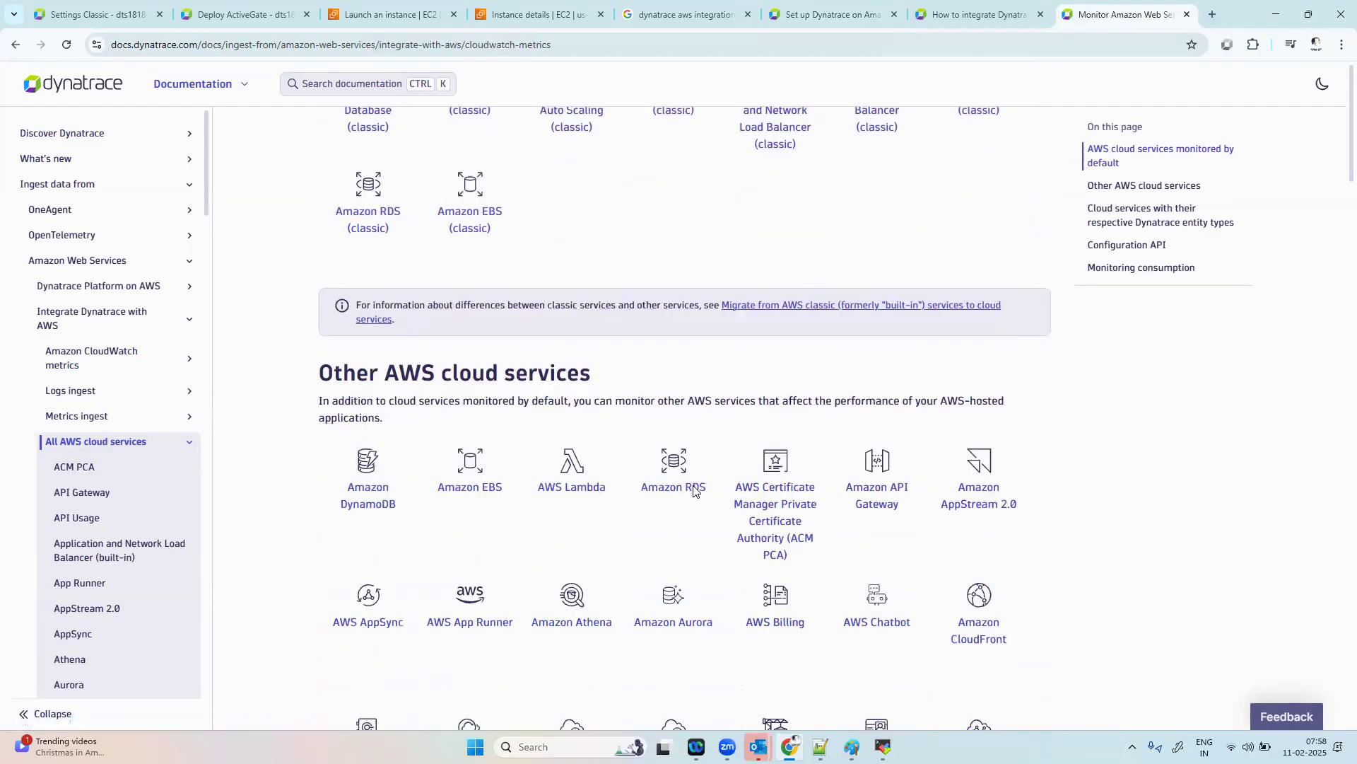
scroll(693, 489, down, 15)
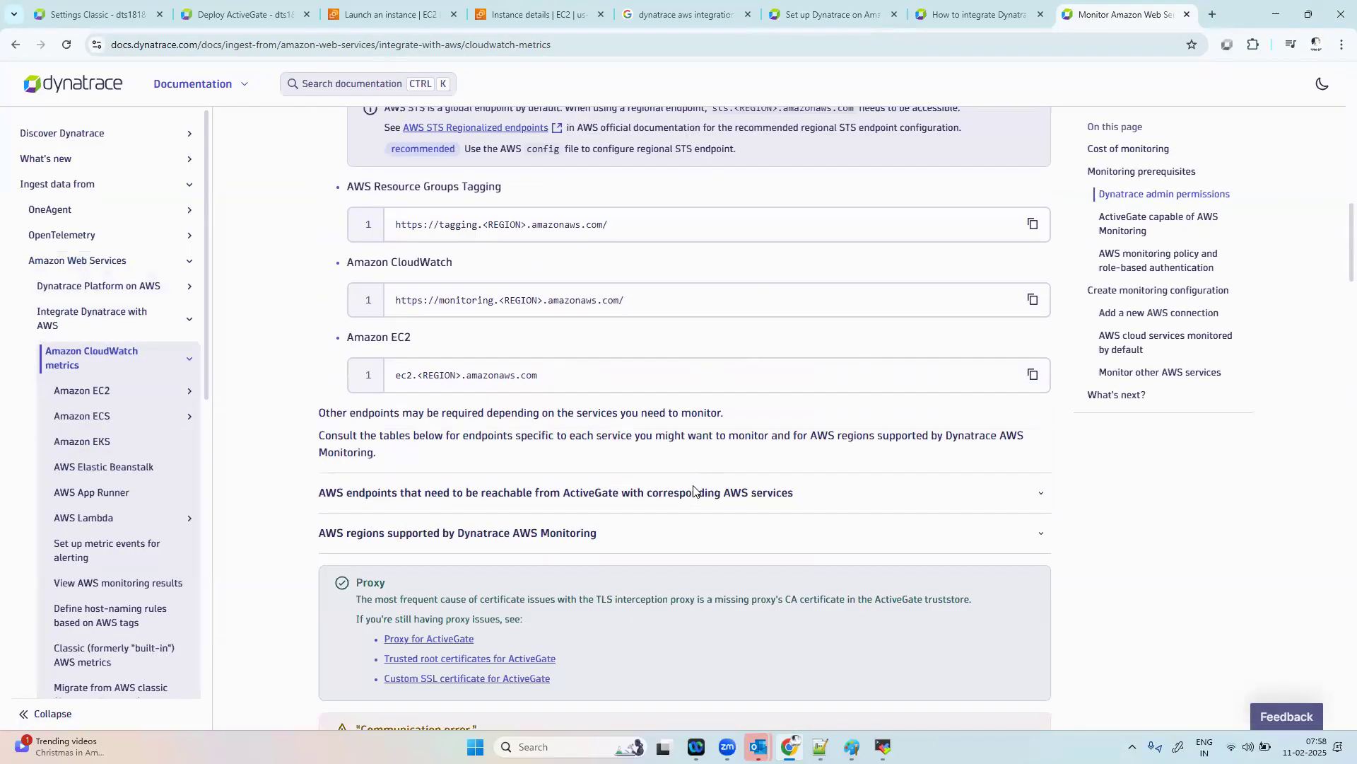
scroll(693, 491, down, 2)
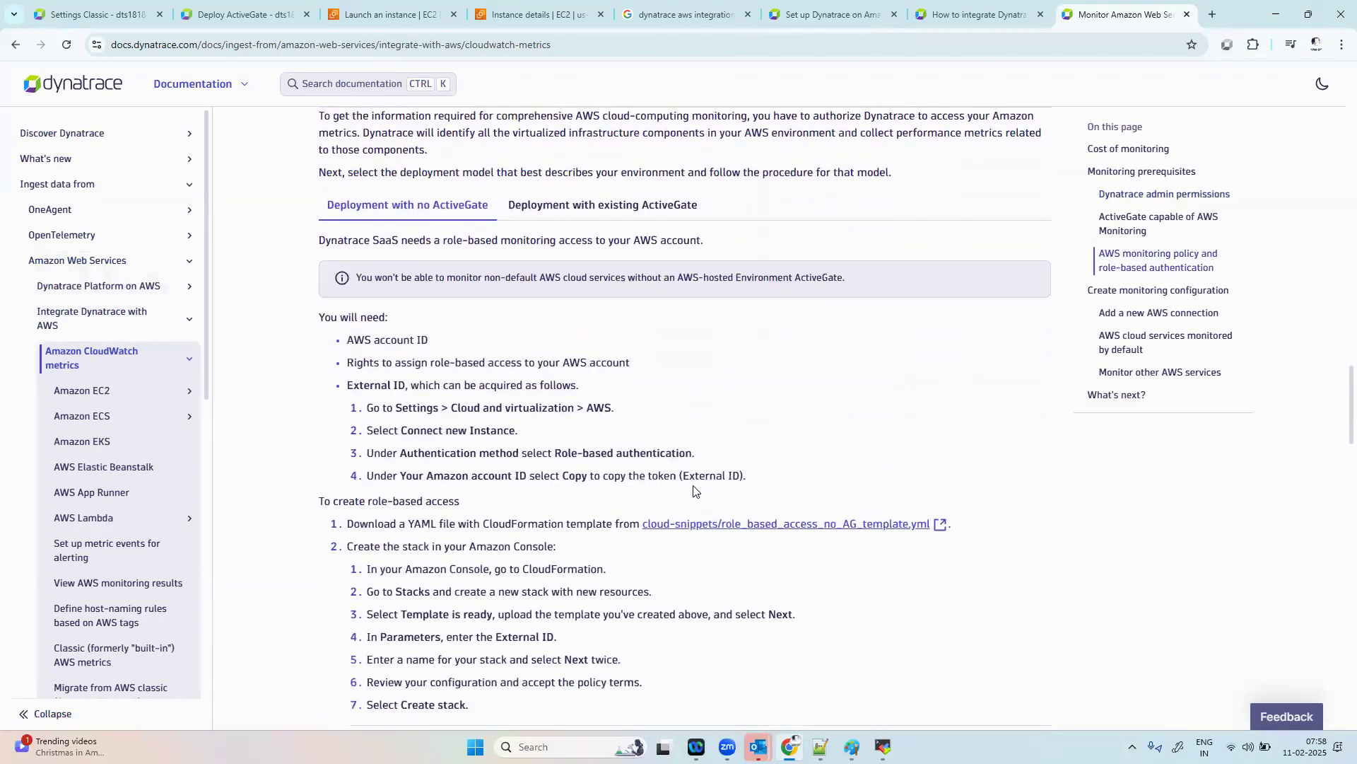
click(602, 204)
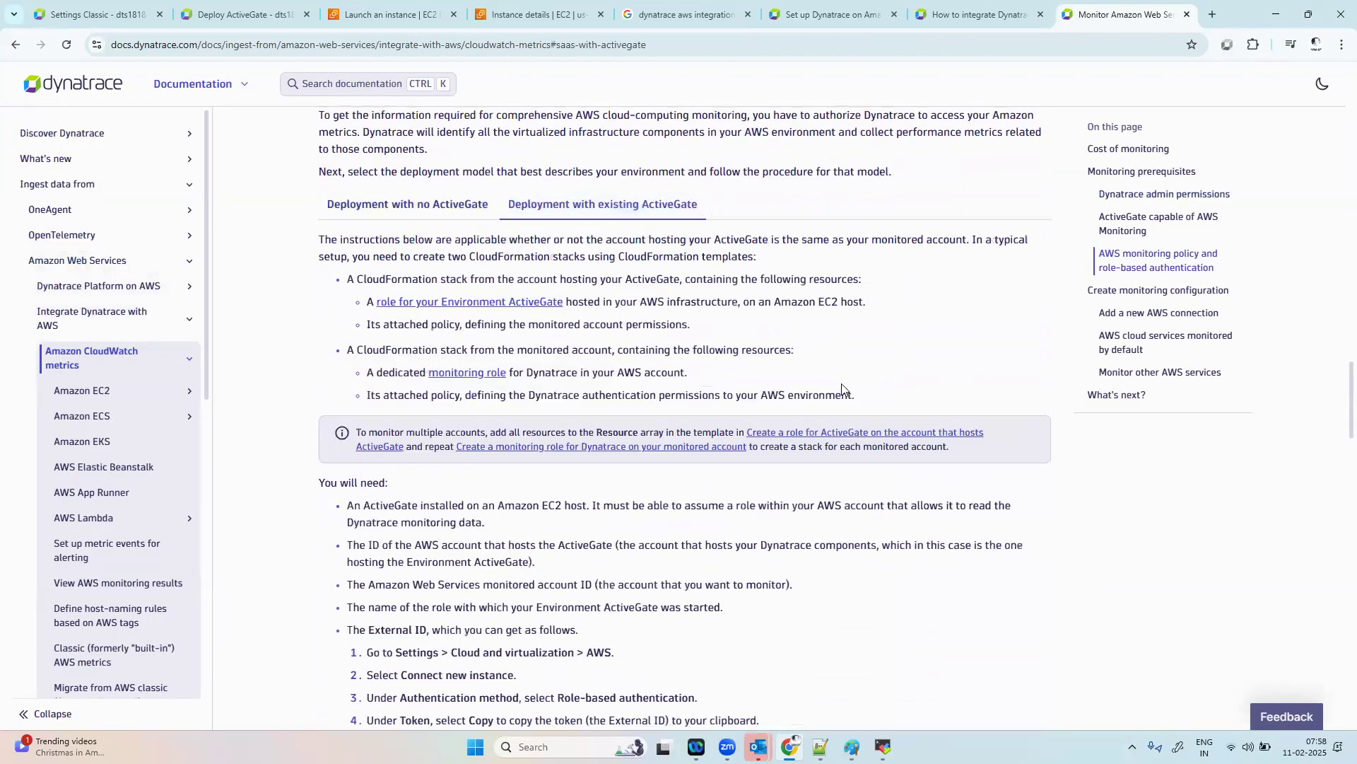
scroll(823, 393, down, 3)
scroll(824, 393, up, 4)
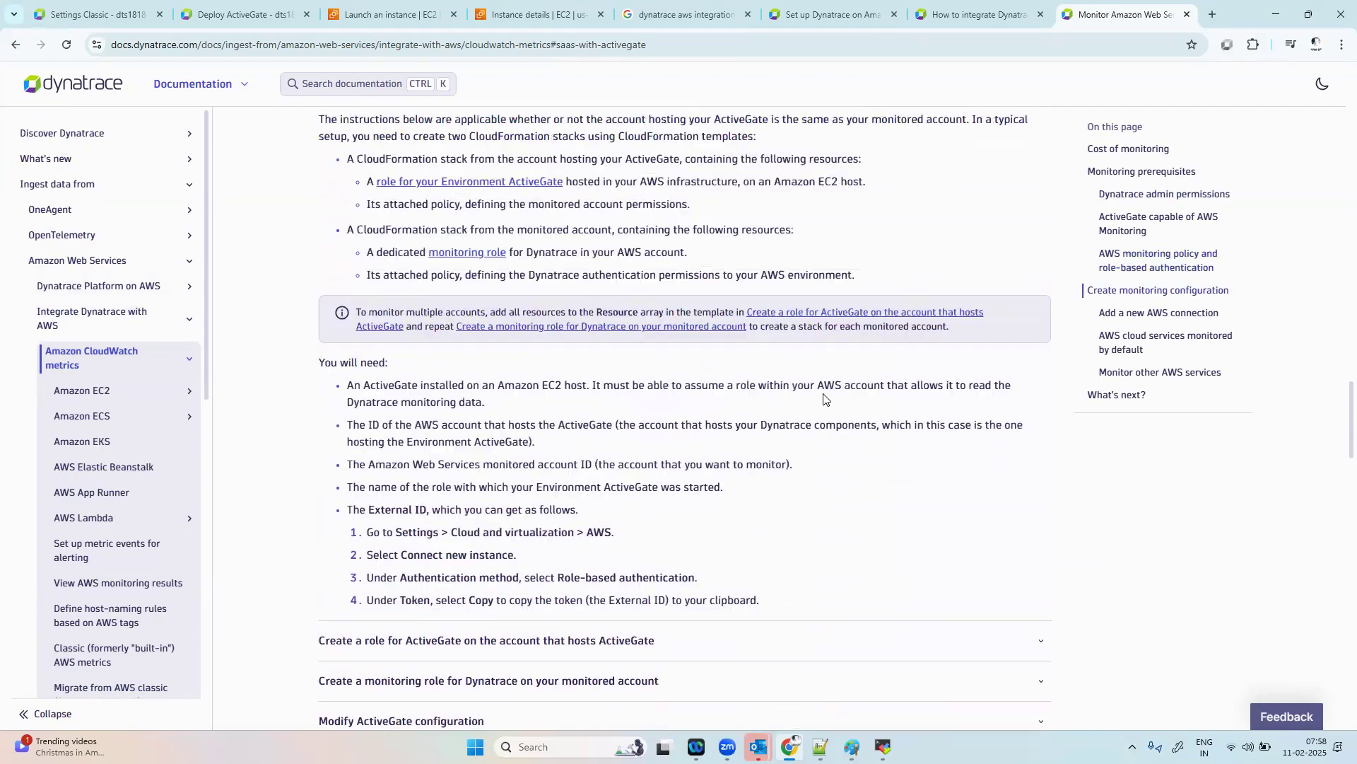
scroll(823, 393, up, 1)
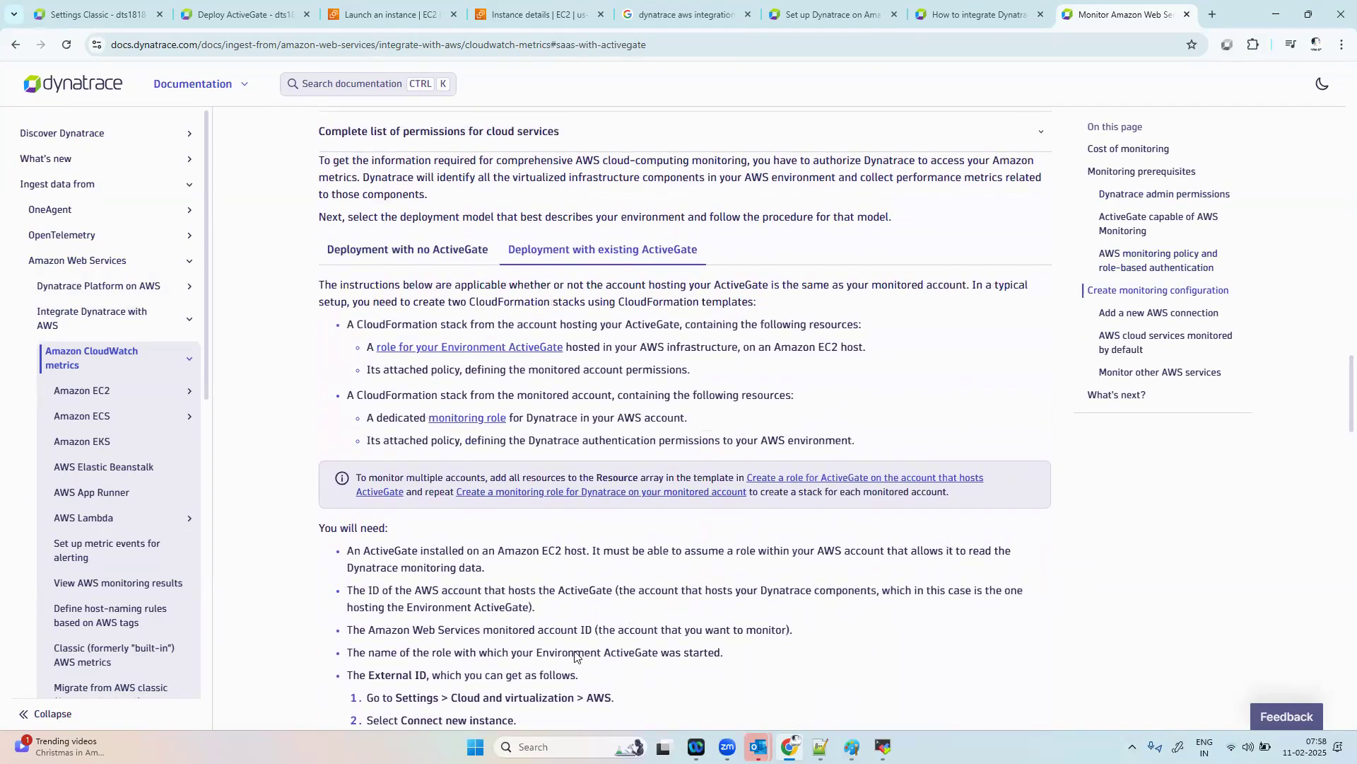
scroll(488, 410, up, 2)
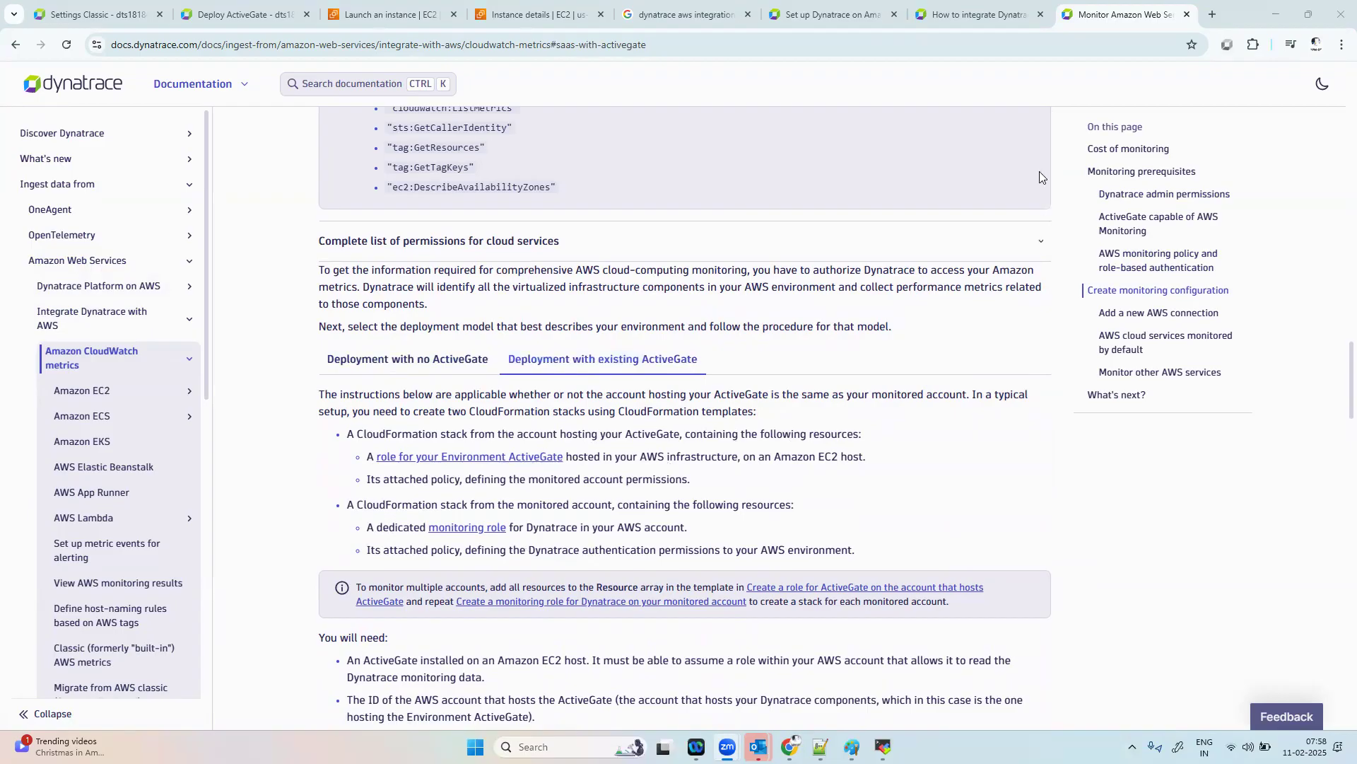
Step: Check the ActiveGate installer's progress in the MobaXterm terminal and return to Chrome
click(883, 747)
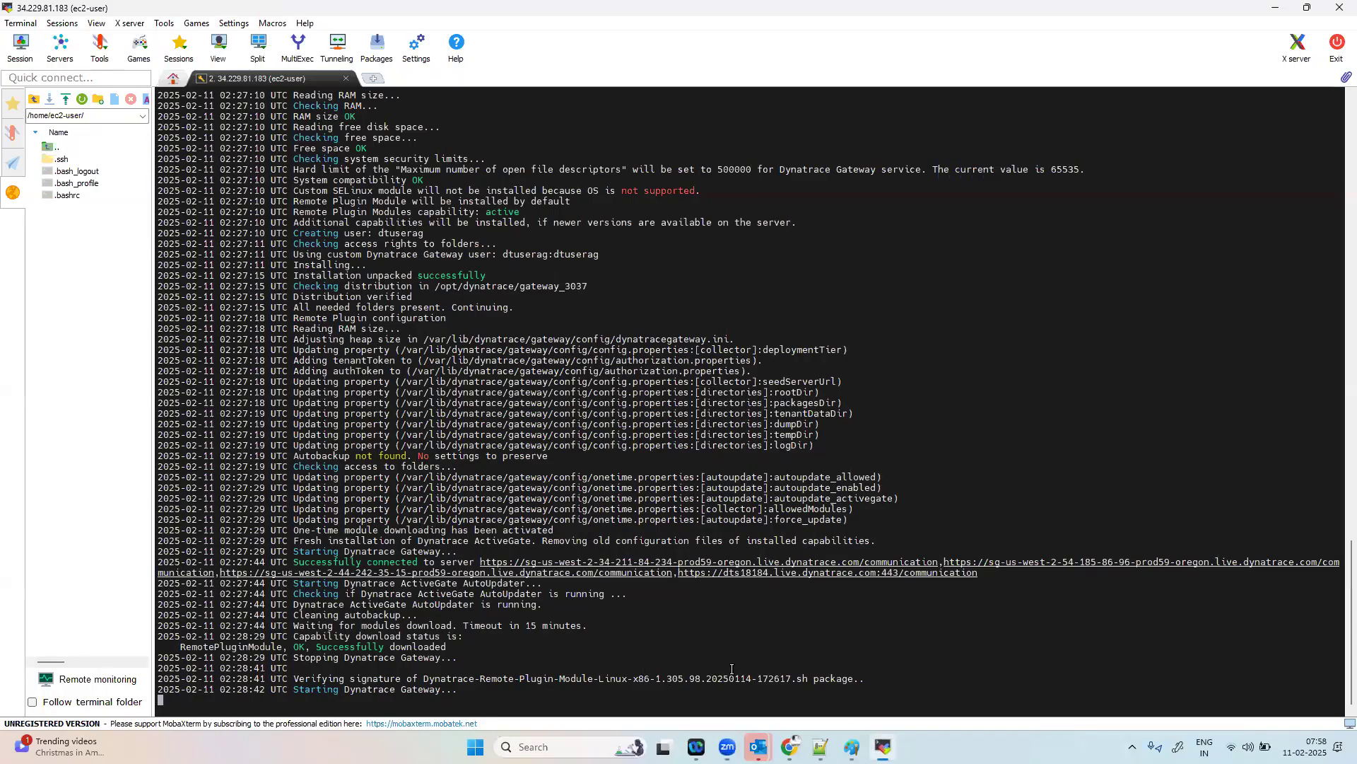
click(789, 747)
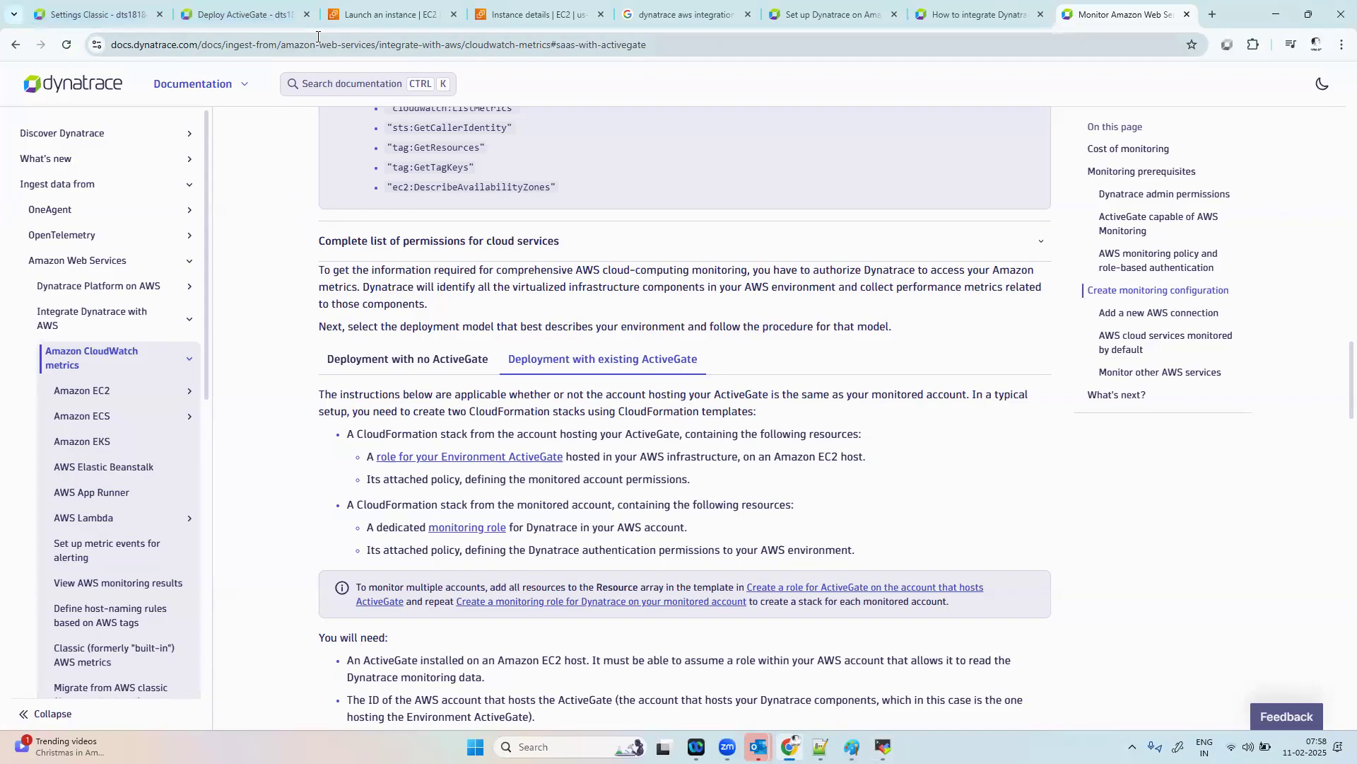
Step: Search the AWS console for "cloudfor" and open the CloudFormation service
click(353, 16)
click(245, 73)
text(cloud)
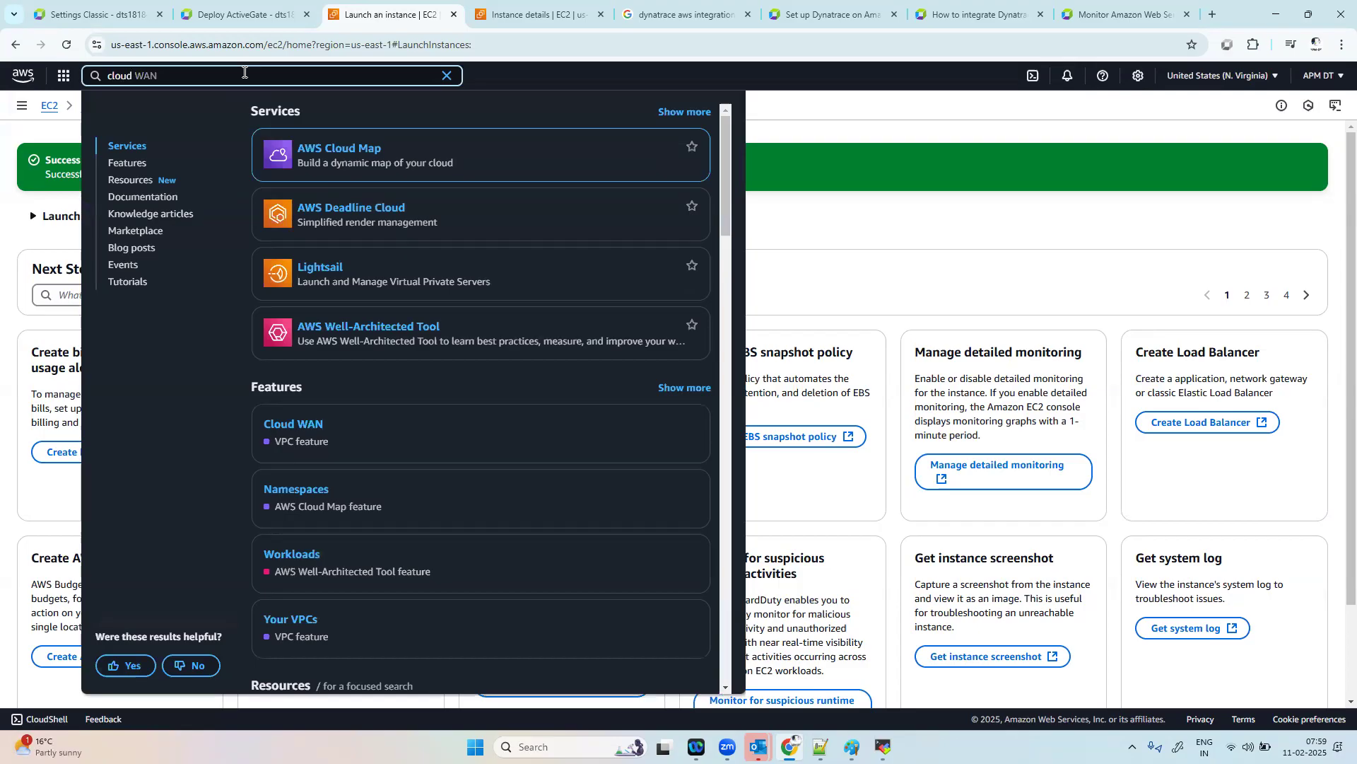
text(for)
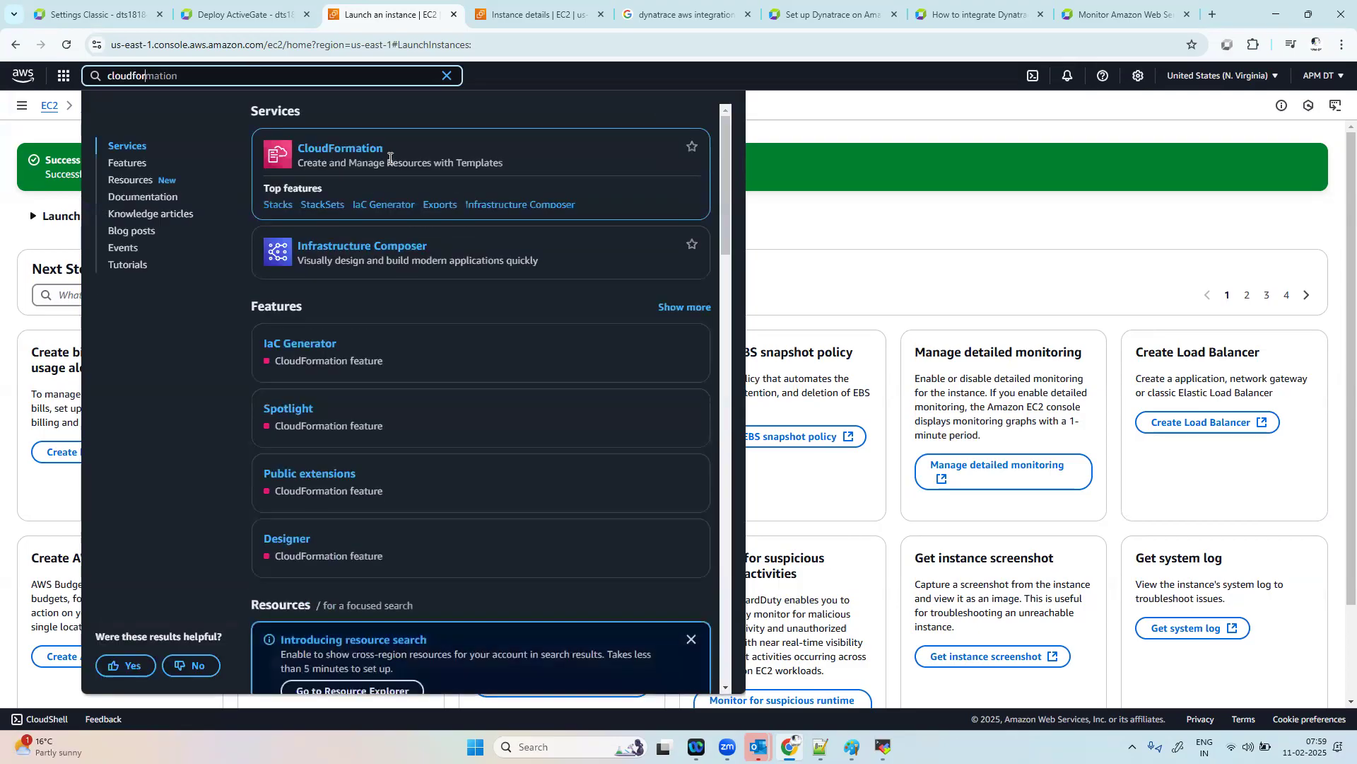
click(337, 147)
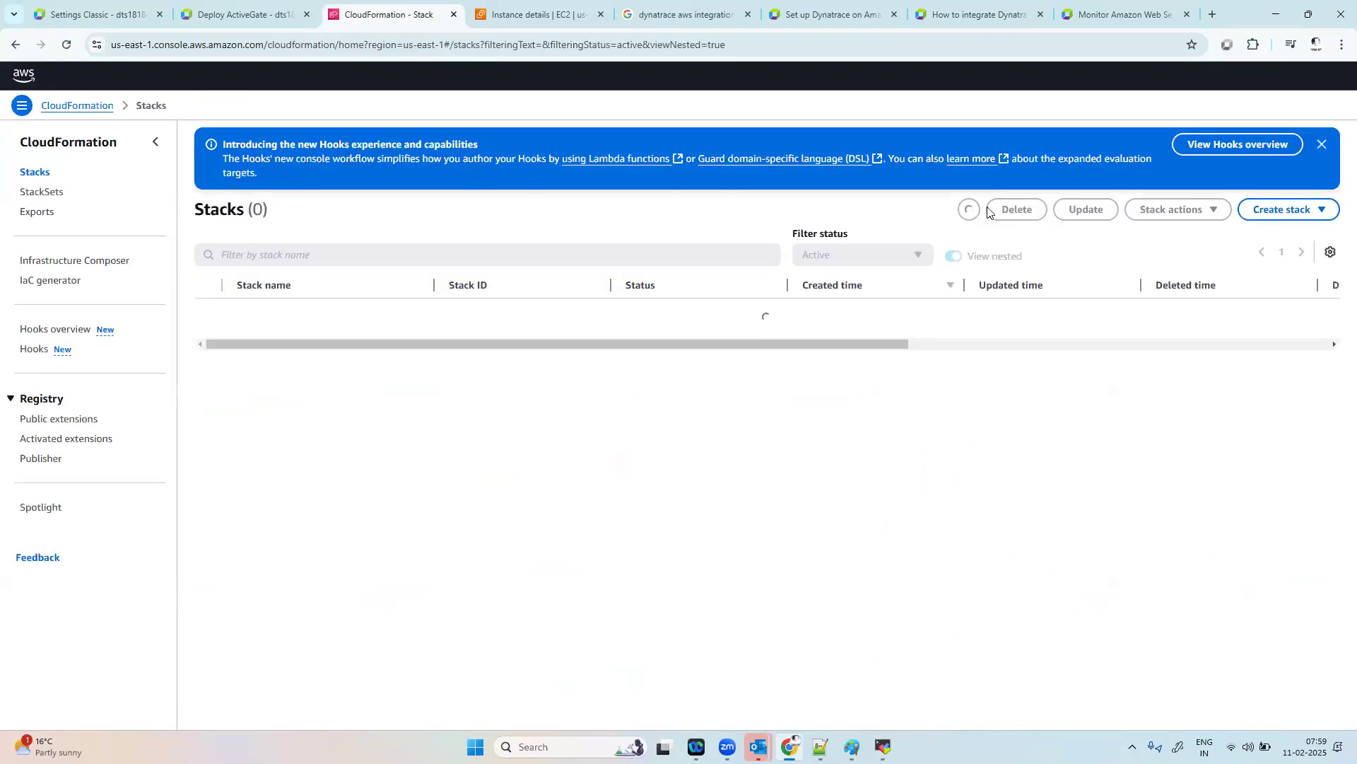
Step: Start creating a CloudFormation stack with new resources (standard), using "Upload a template file" as the template source
click(1309, 214)
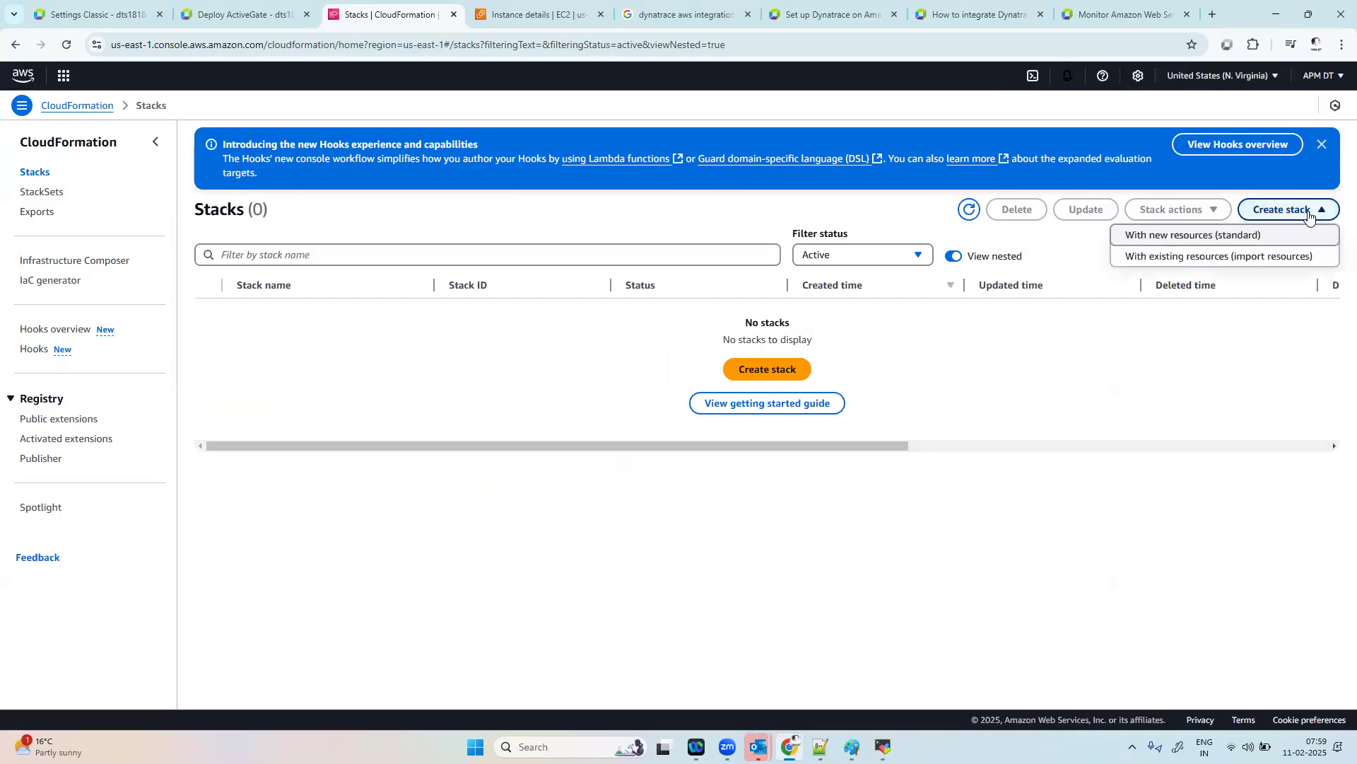
click(1225, 241)
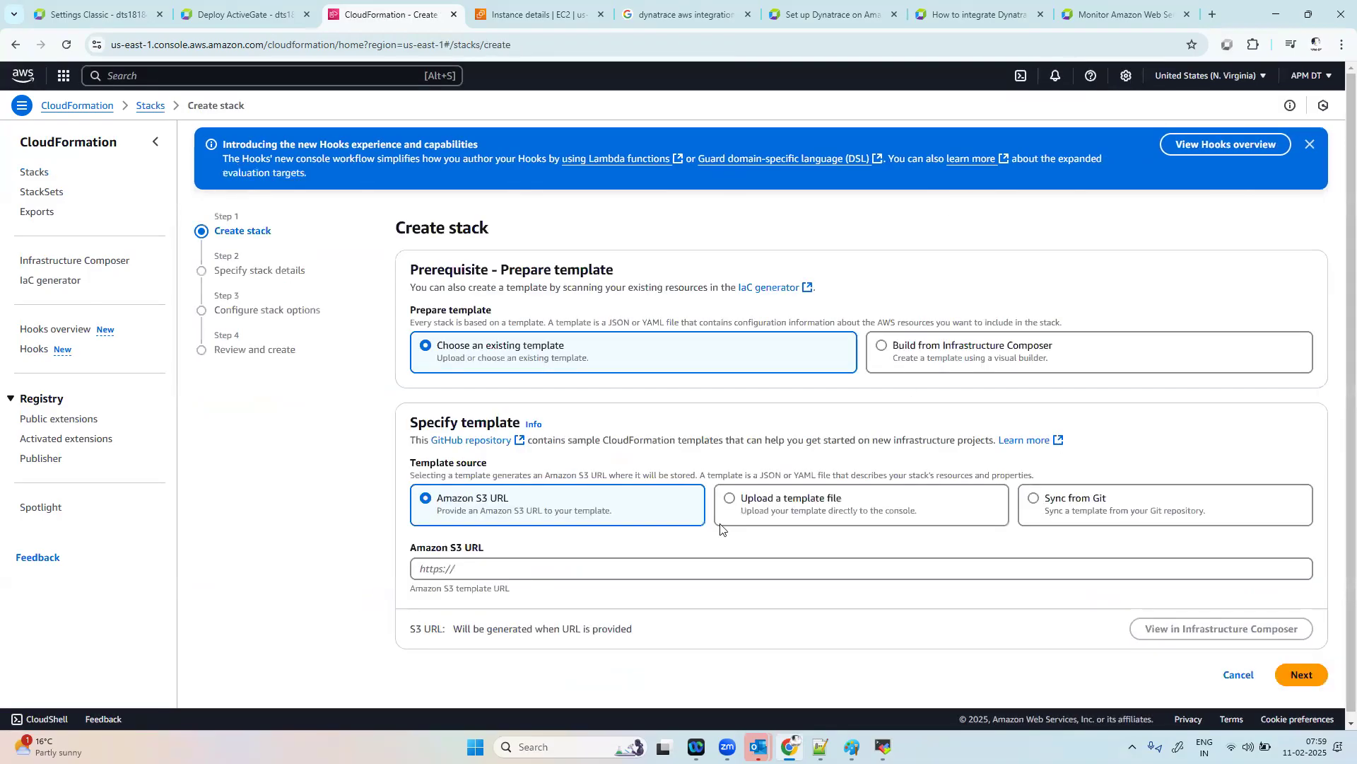
click(733, 506)
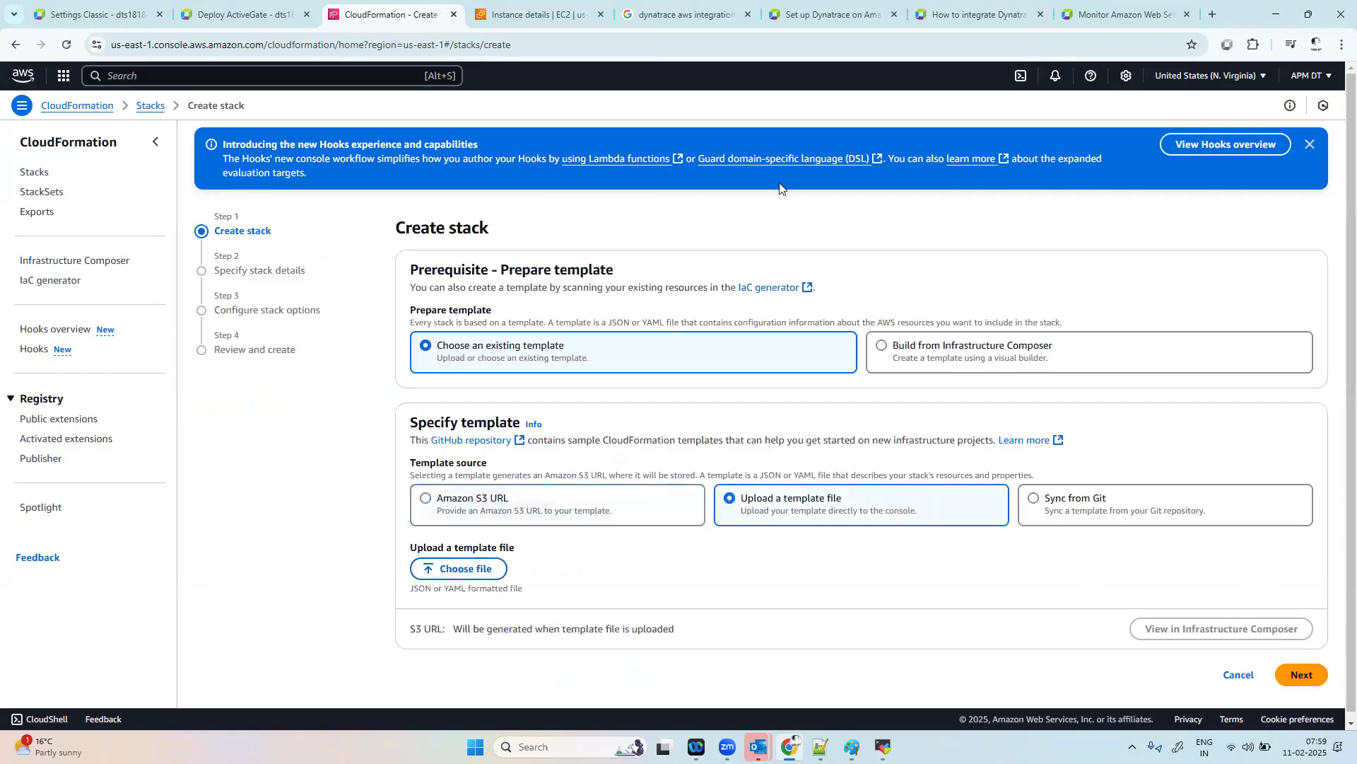
Step: Return to the Dynatrace AWS monitoring guide and open the instructions for creating a role for the Environment ActiveGate
click(983, 15)
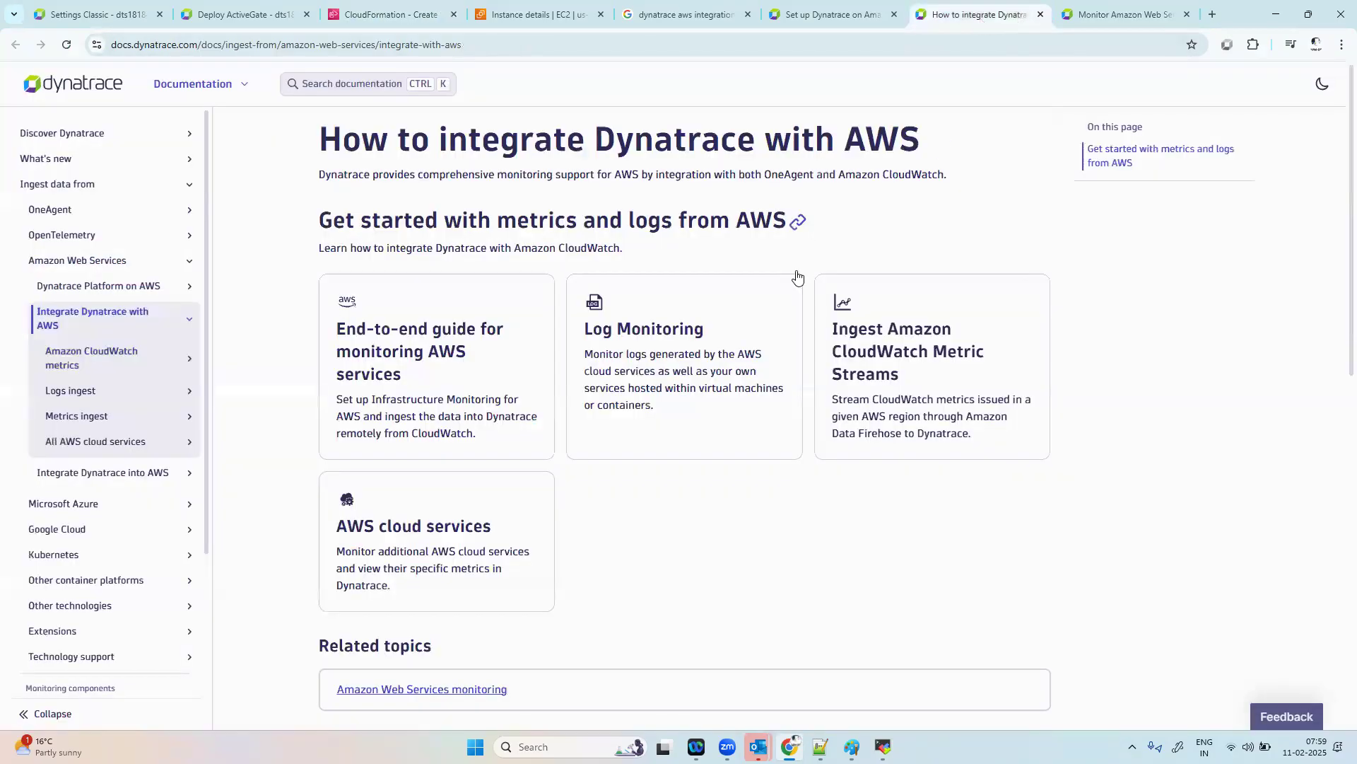
click(1081, 13)
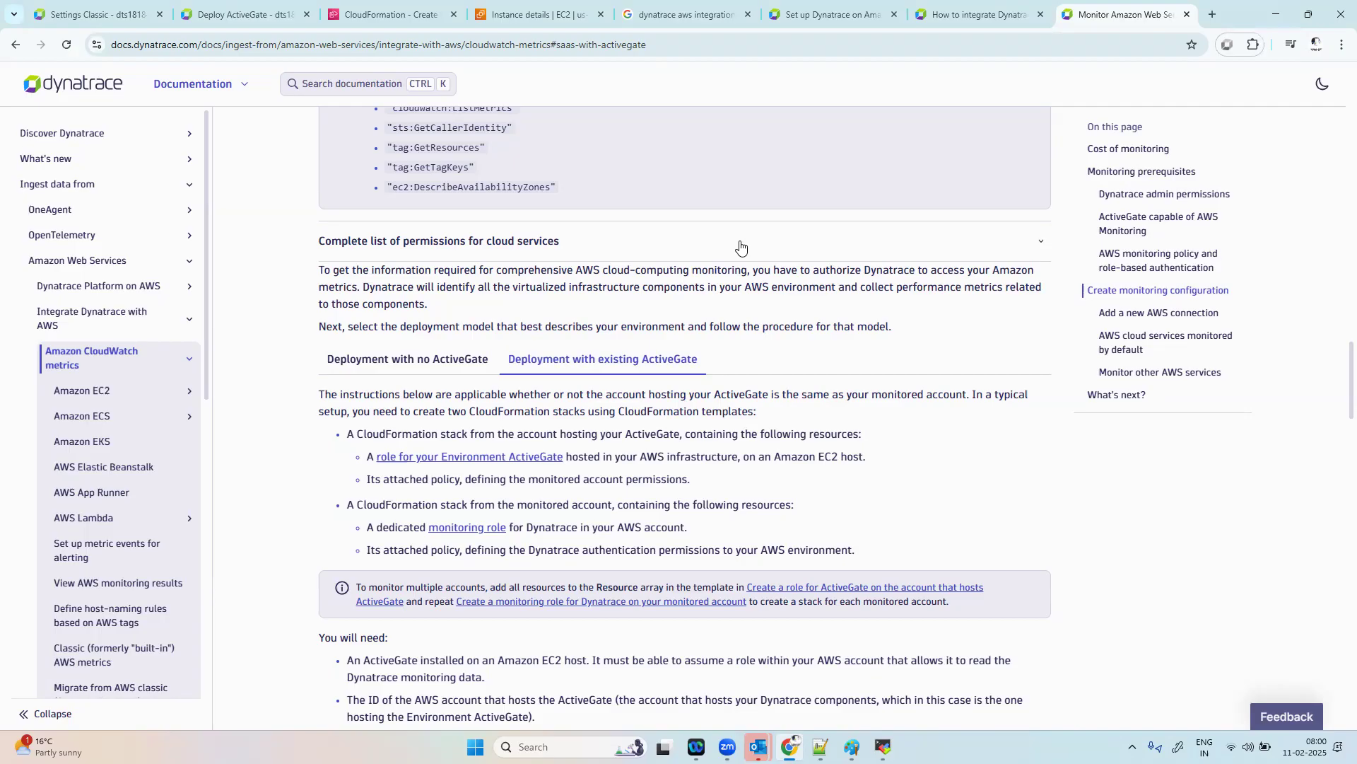
click(389, 14)
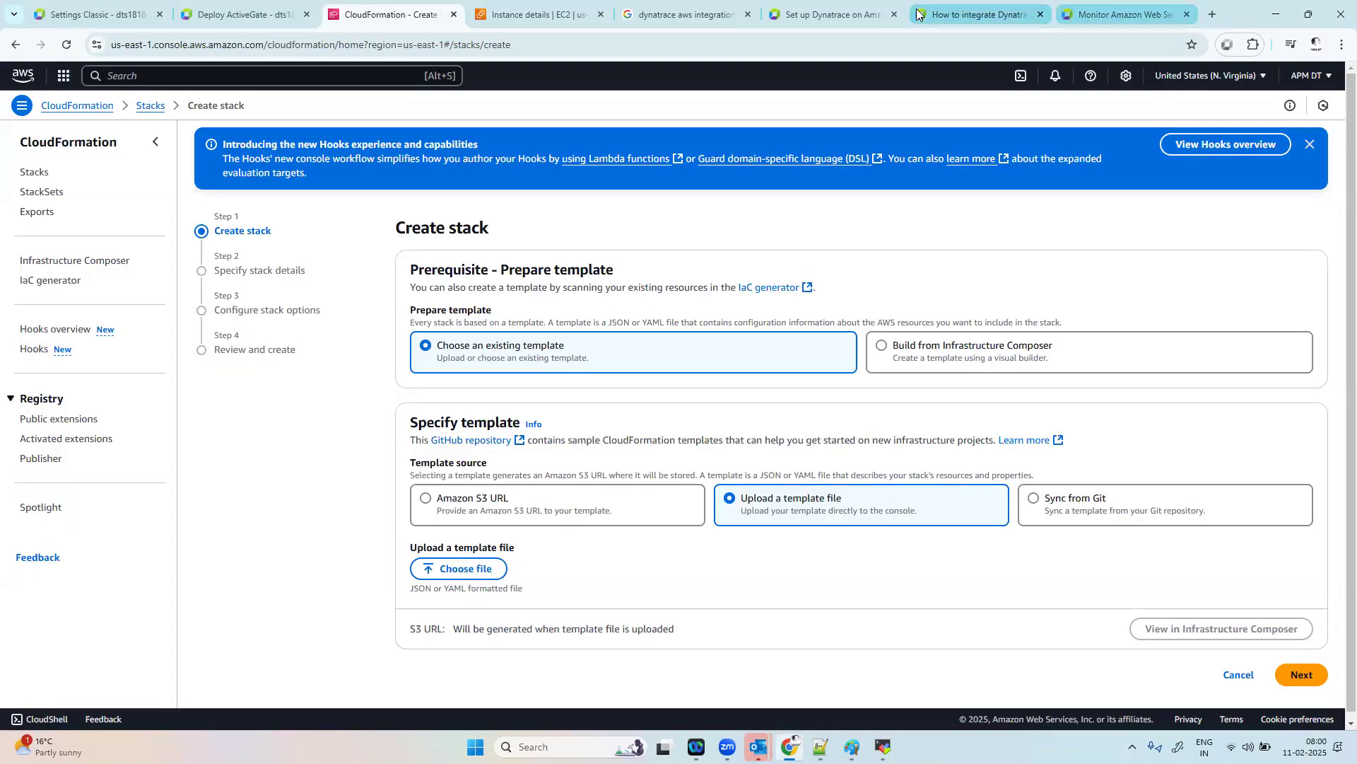
click(1091, 8)
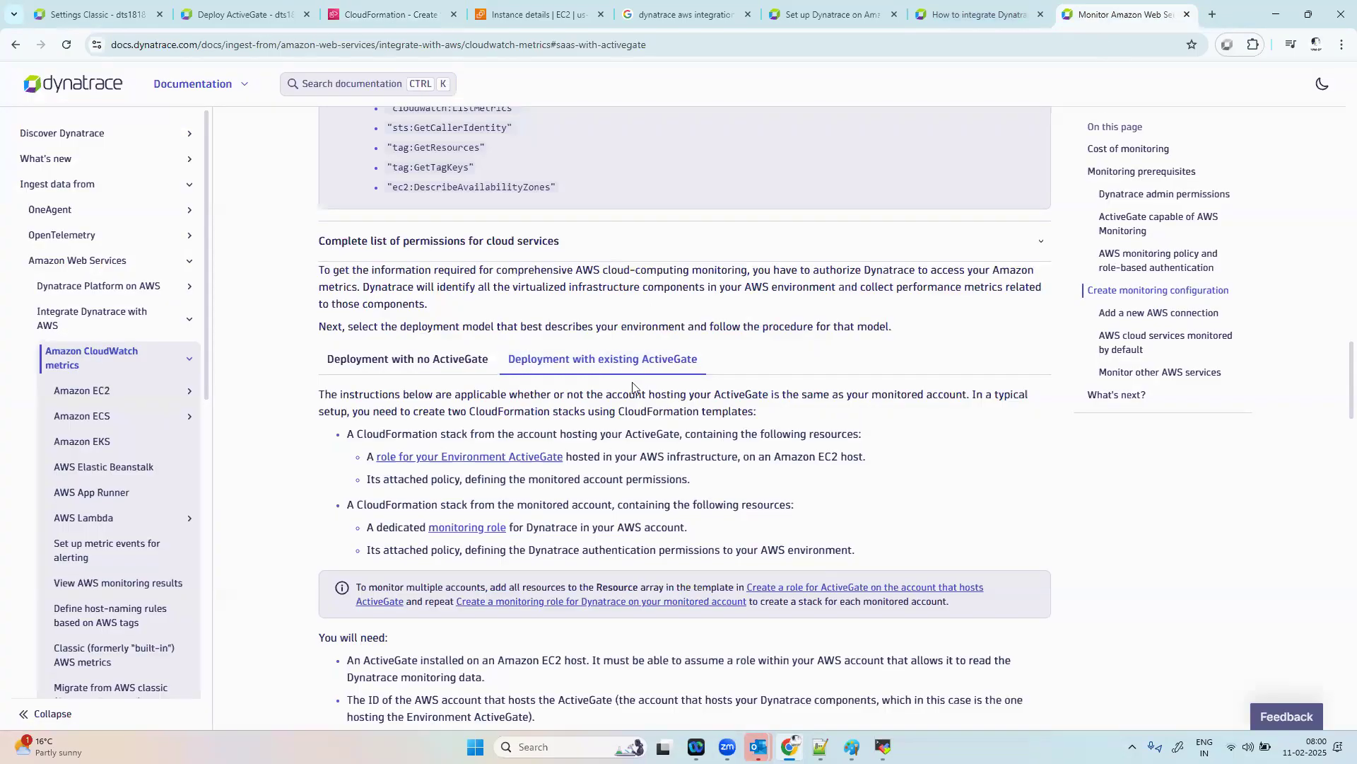
click(485, 458)
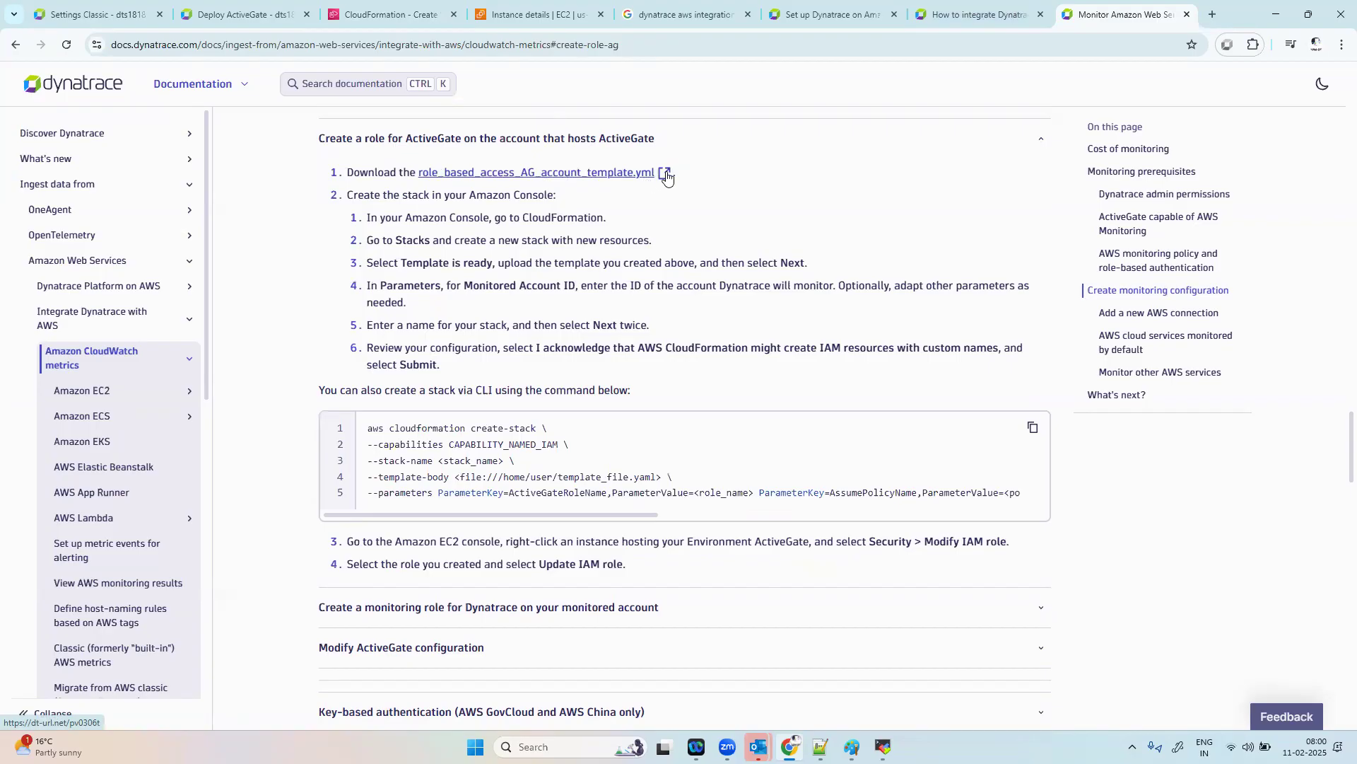
Step: Open the ActiveGate account template linked in the Dynatrace guide and download role_based_access_AG_account_template.yml from GitHub as a raw file
click(614, 173)
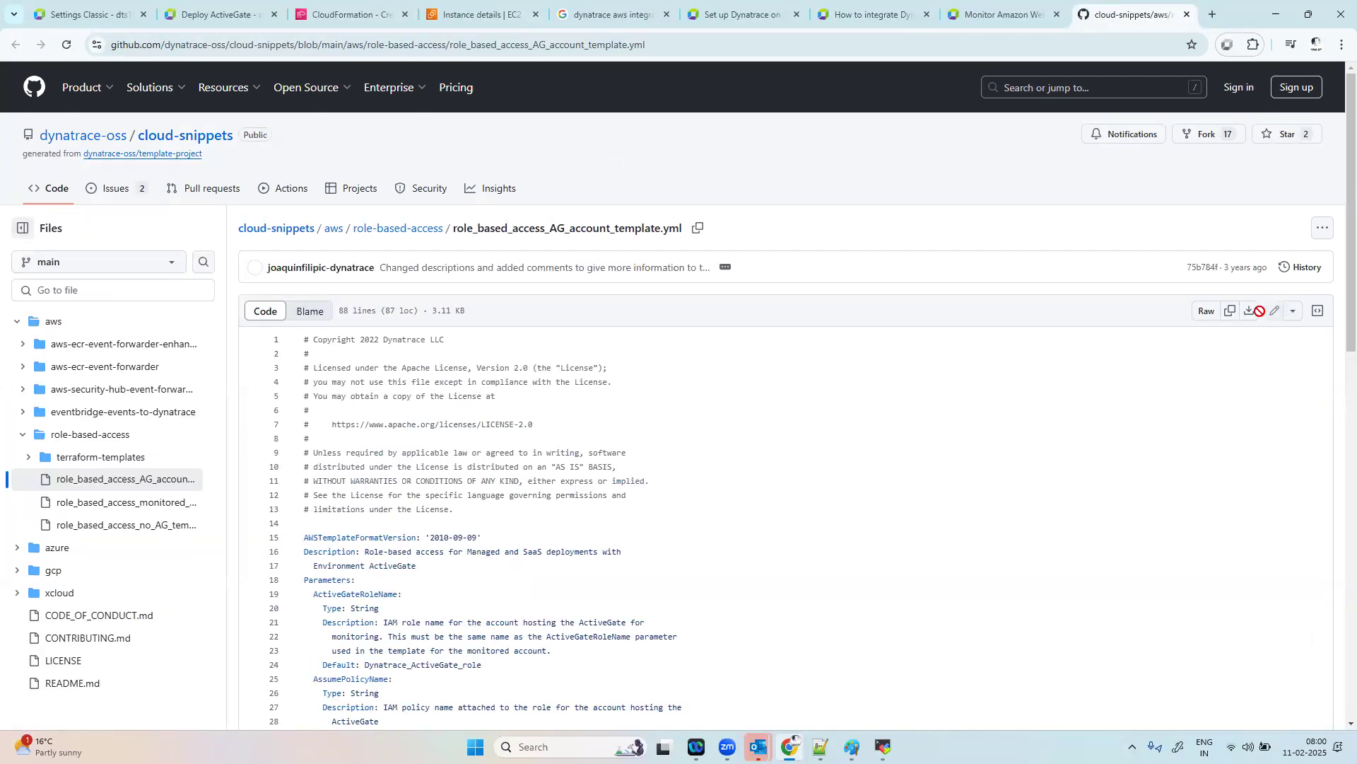
click(1232, 313)
click(556, 744)
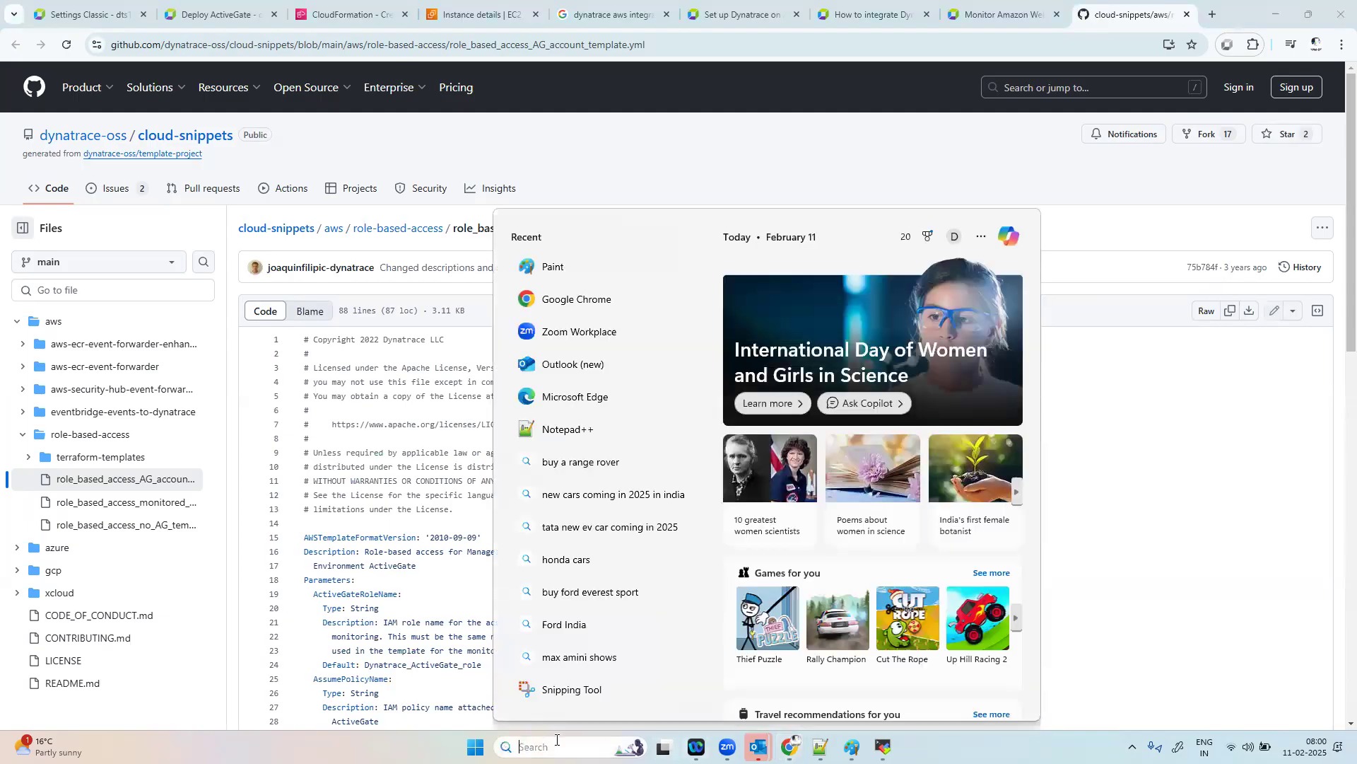
click(1183, 472)
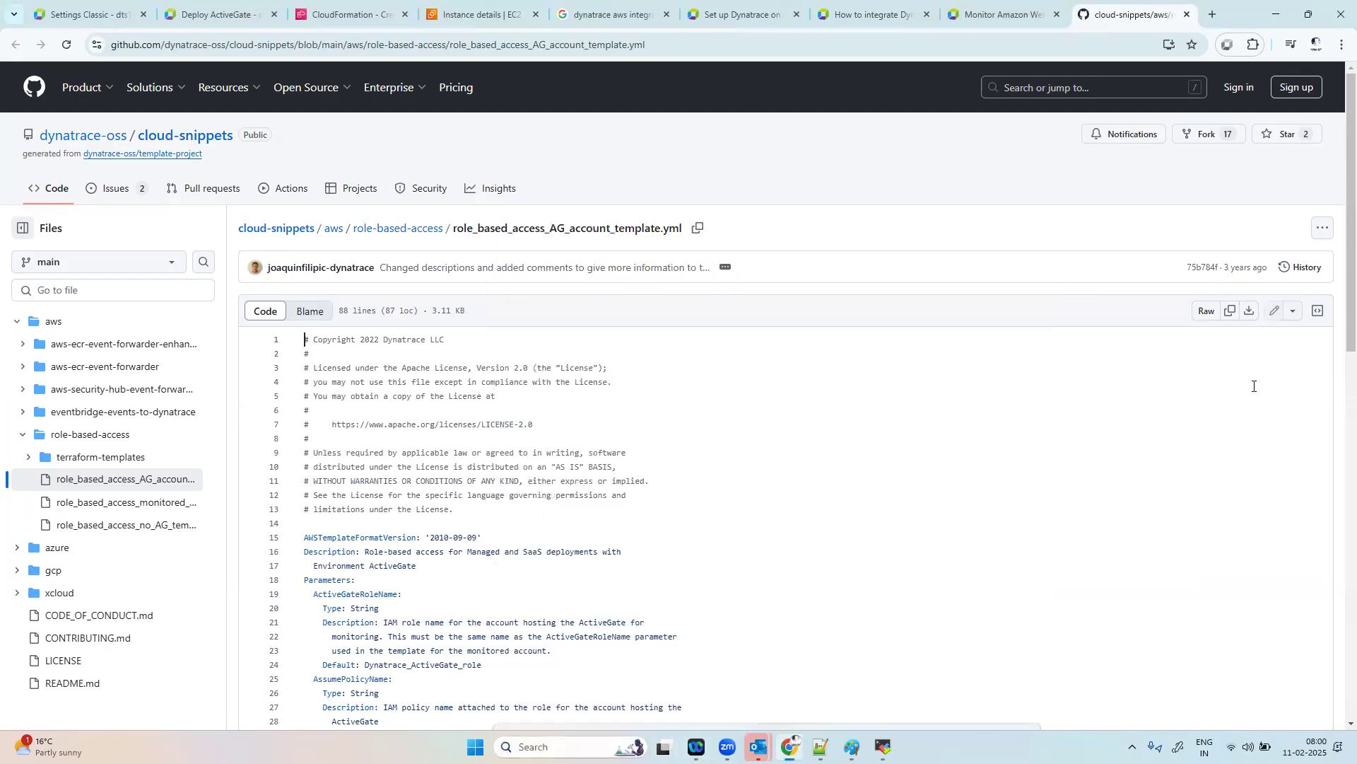
click(1247, 312)
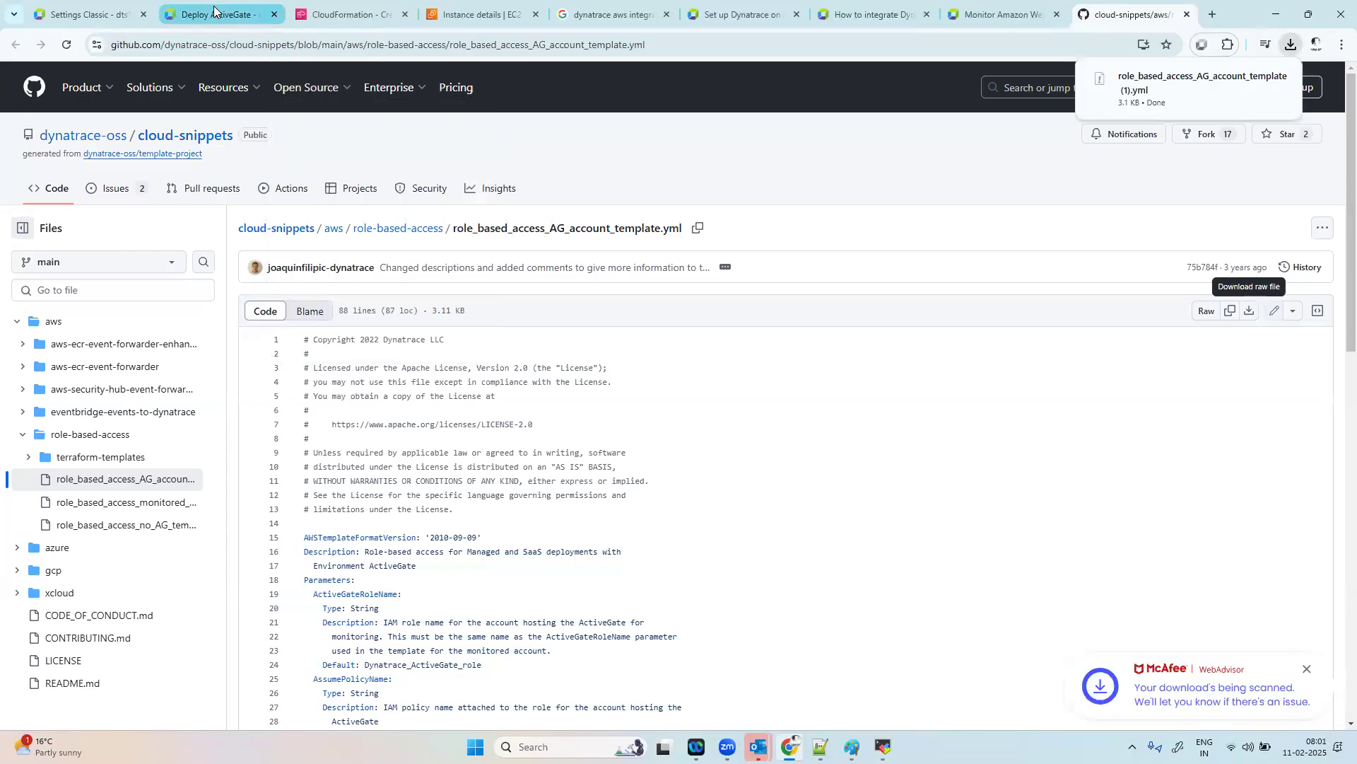
click(362, 17)
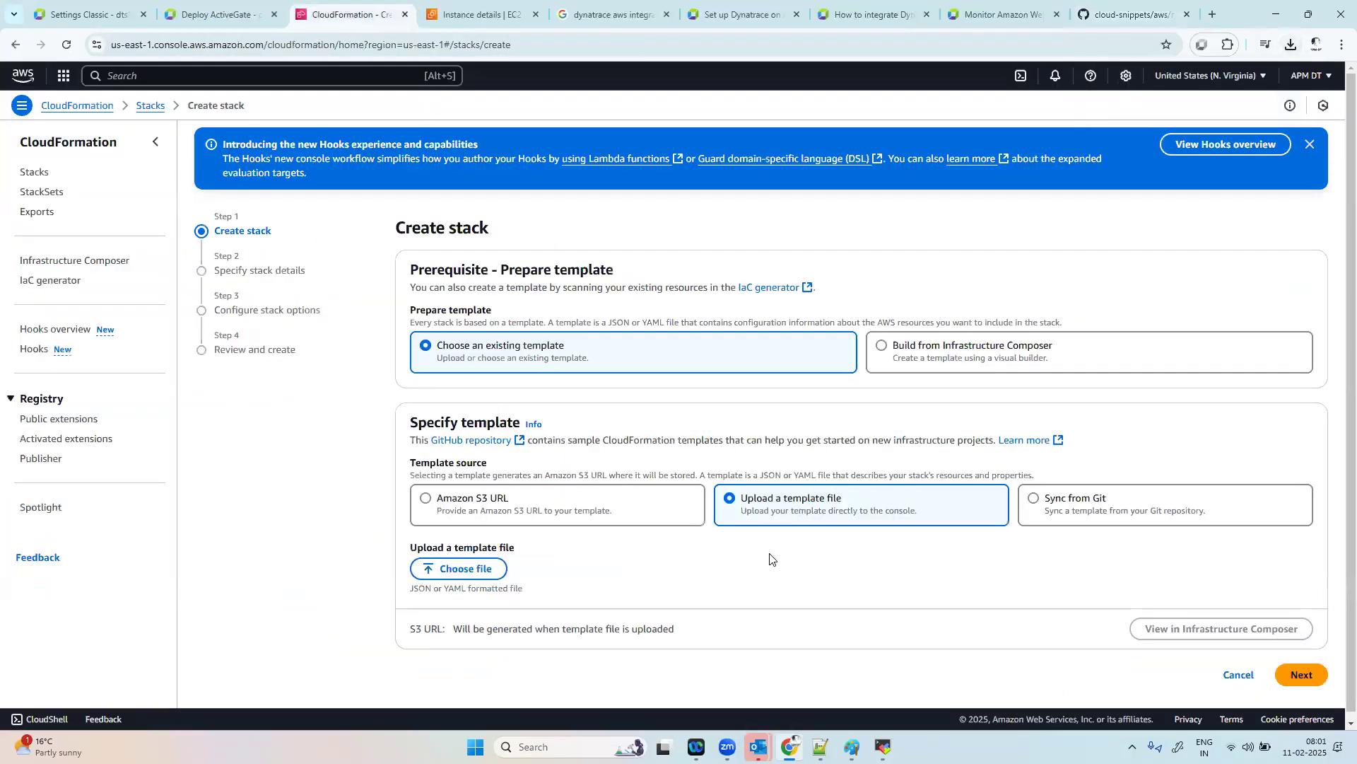
click(471, 558)
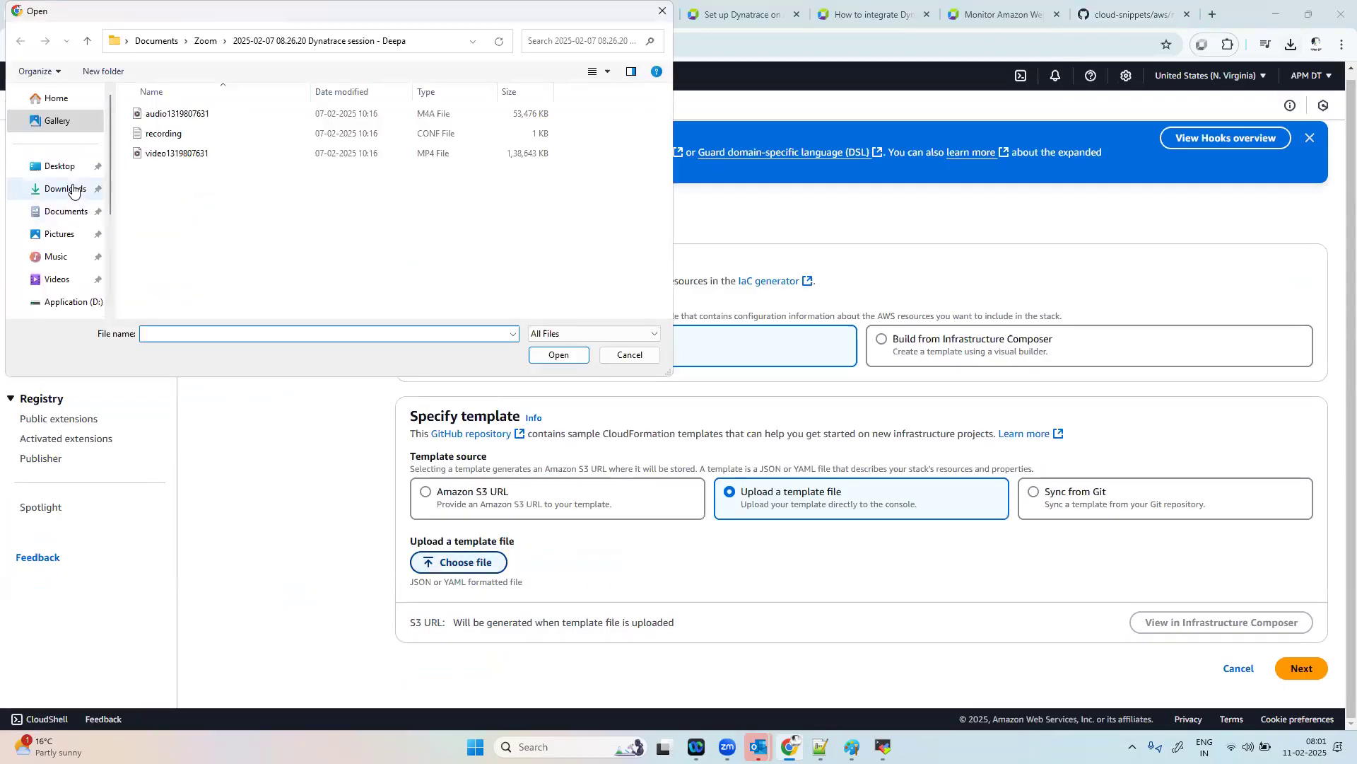
click(65, 188)
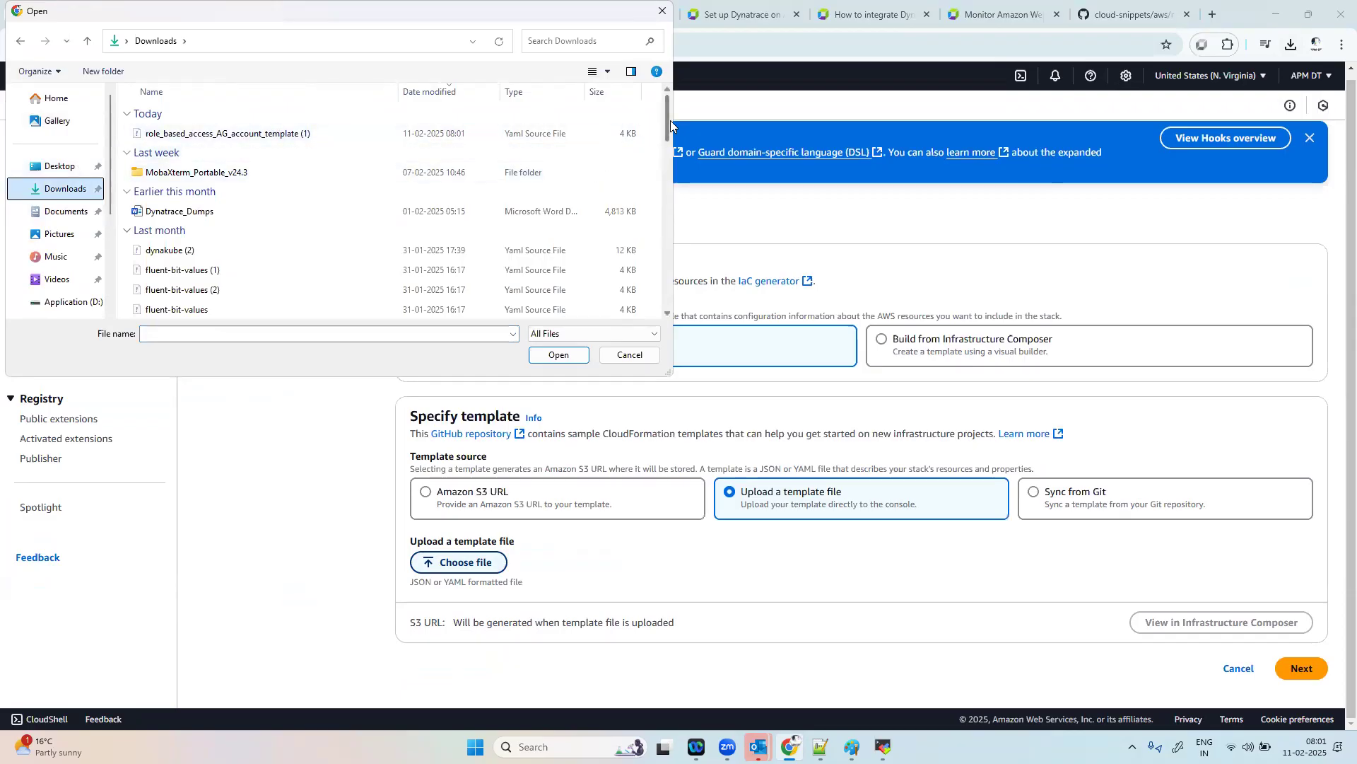
drag(670, 120, 654, 275)
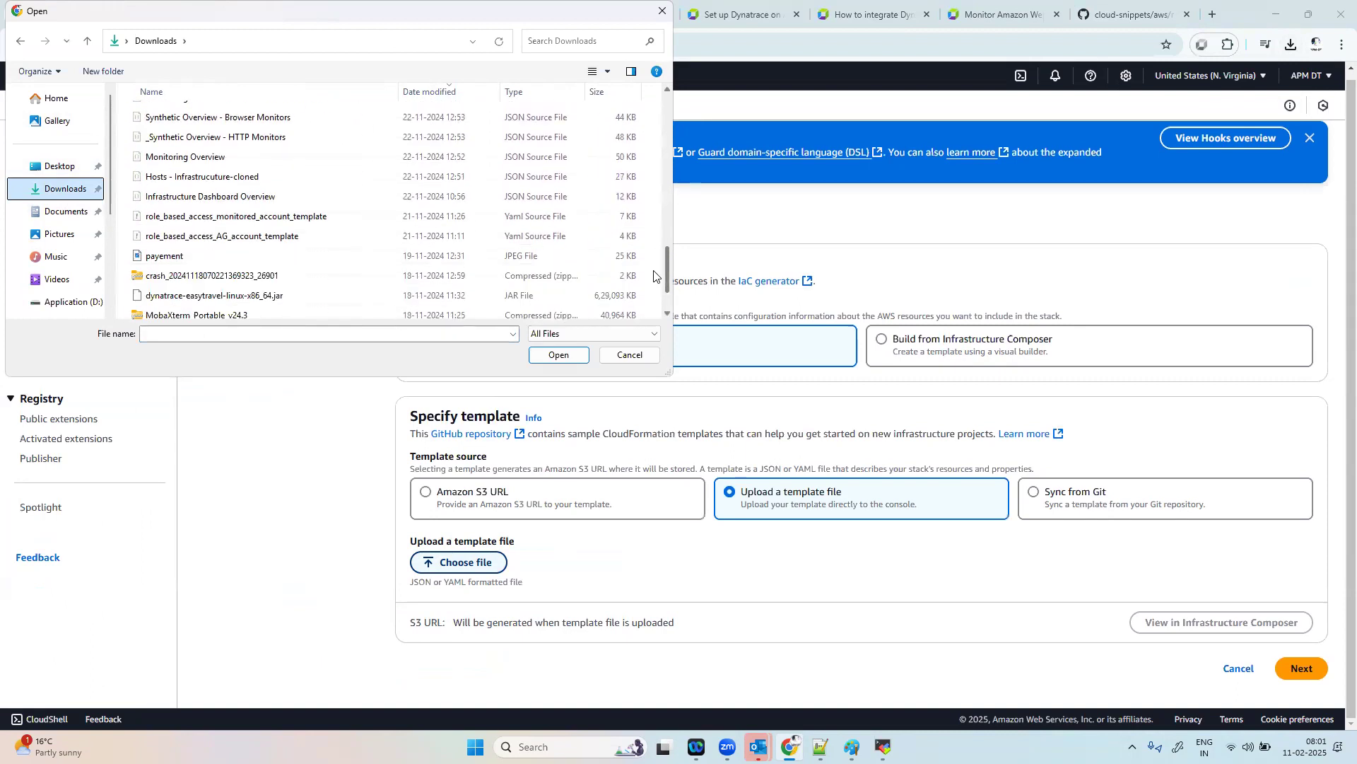
click(275, 240)
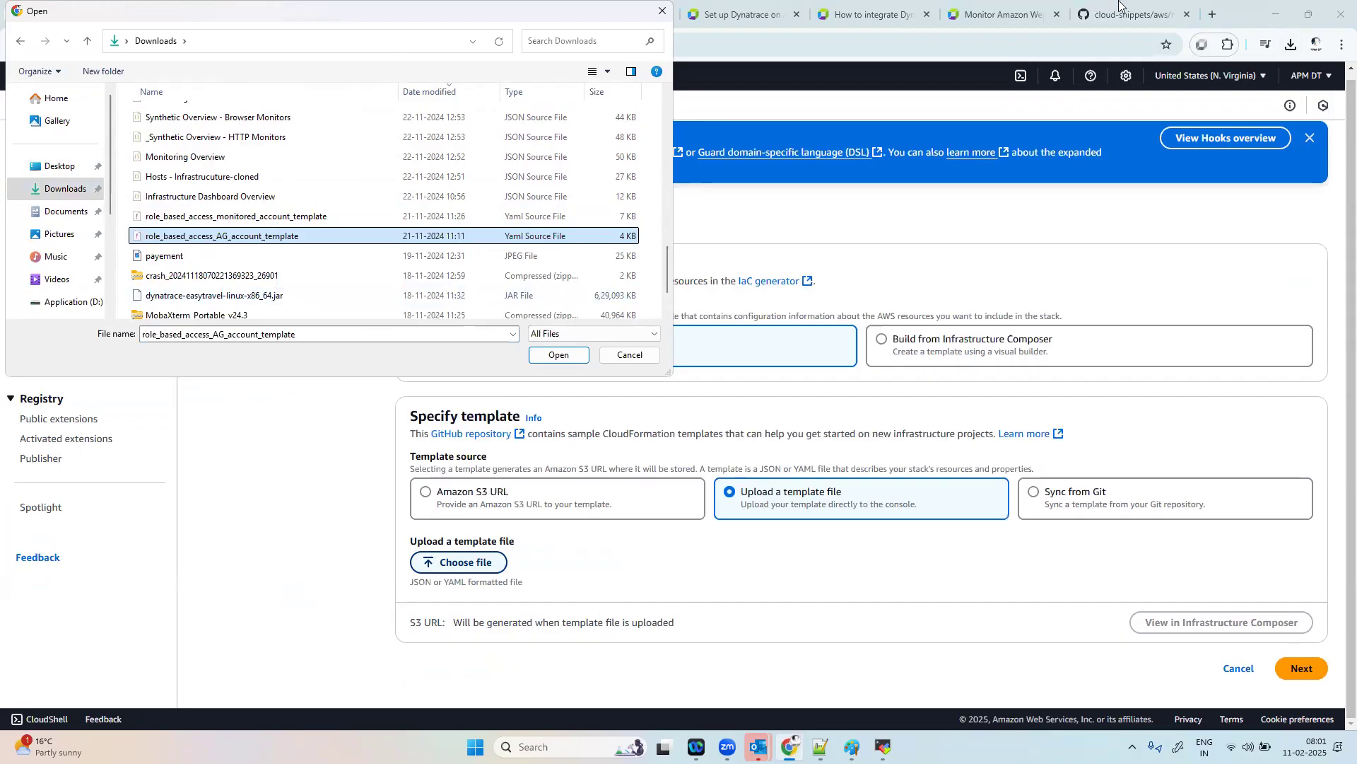
click(629, 355)
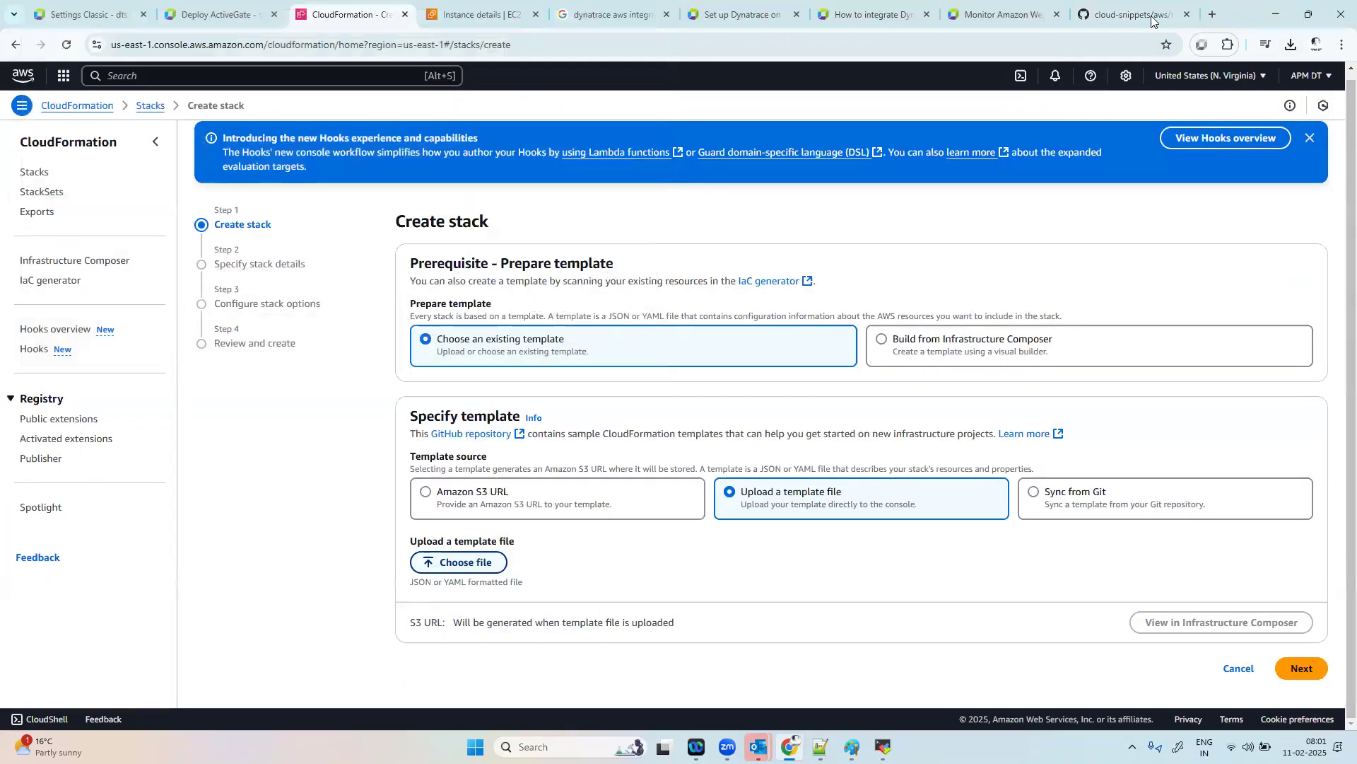
click(1132, 14)
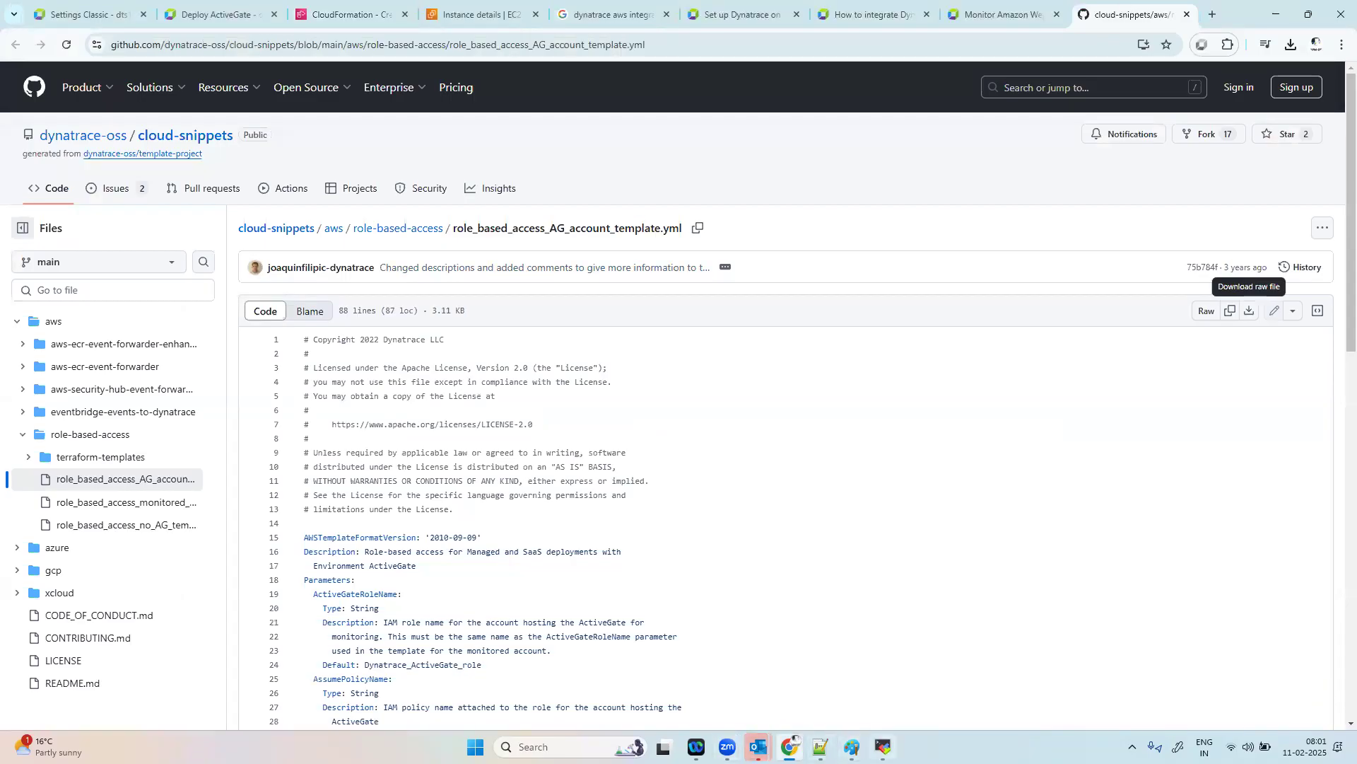
click(88, 14)
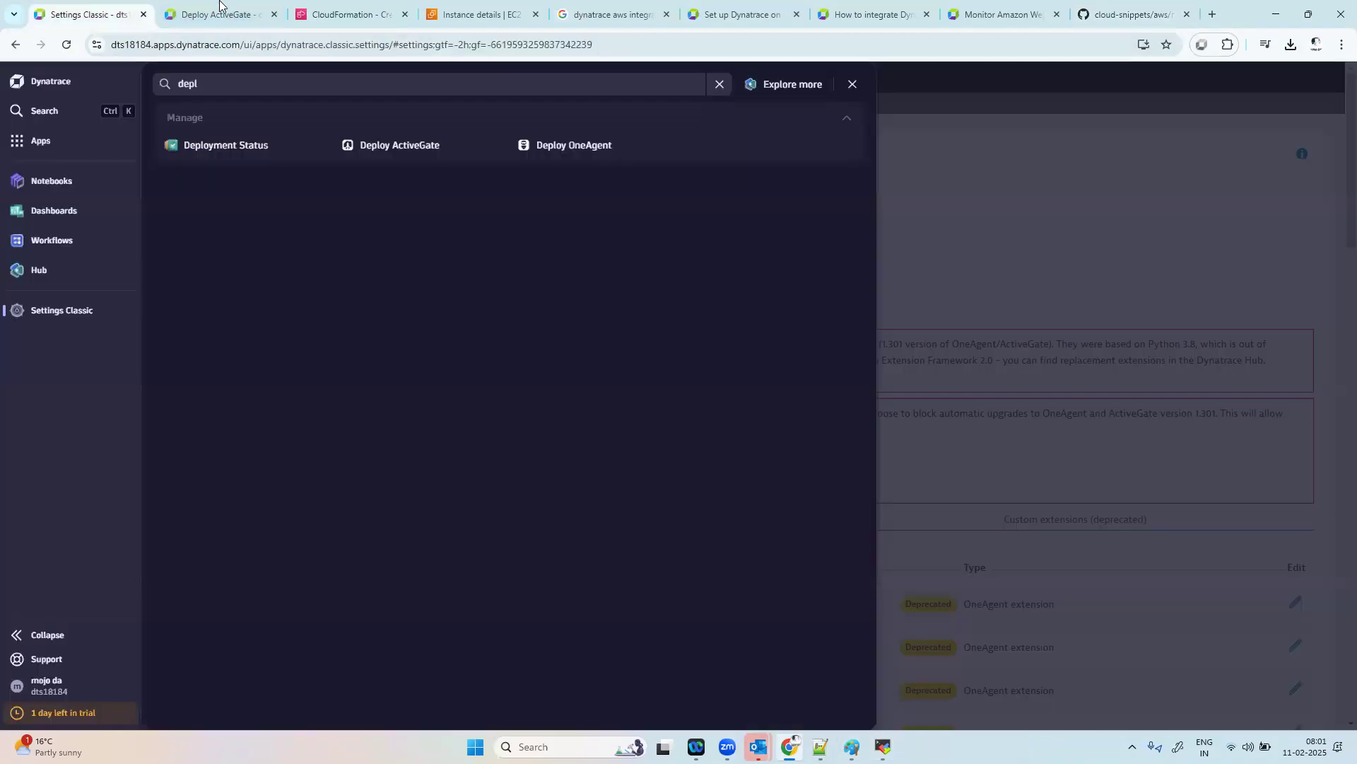
Step: In the CloudFormation stack form, upload role_based_access_AG_account_template.yml from the Downloads folder and proceed to the stack details
click(346, 15)
click(466, 563)
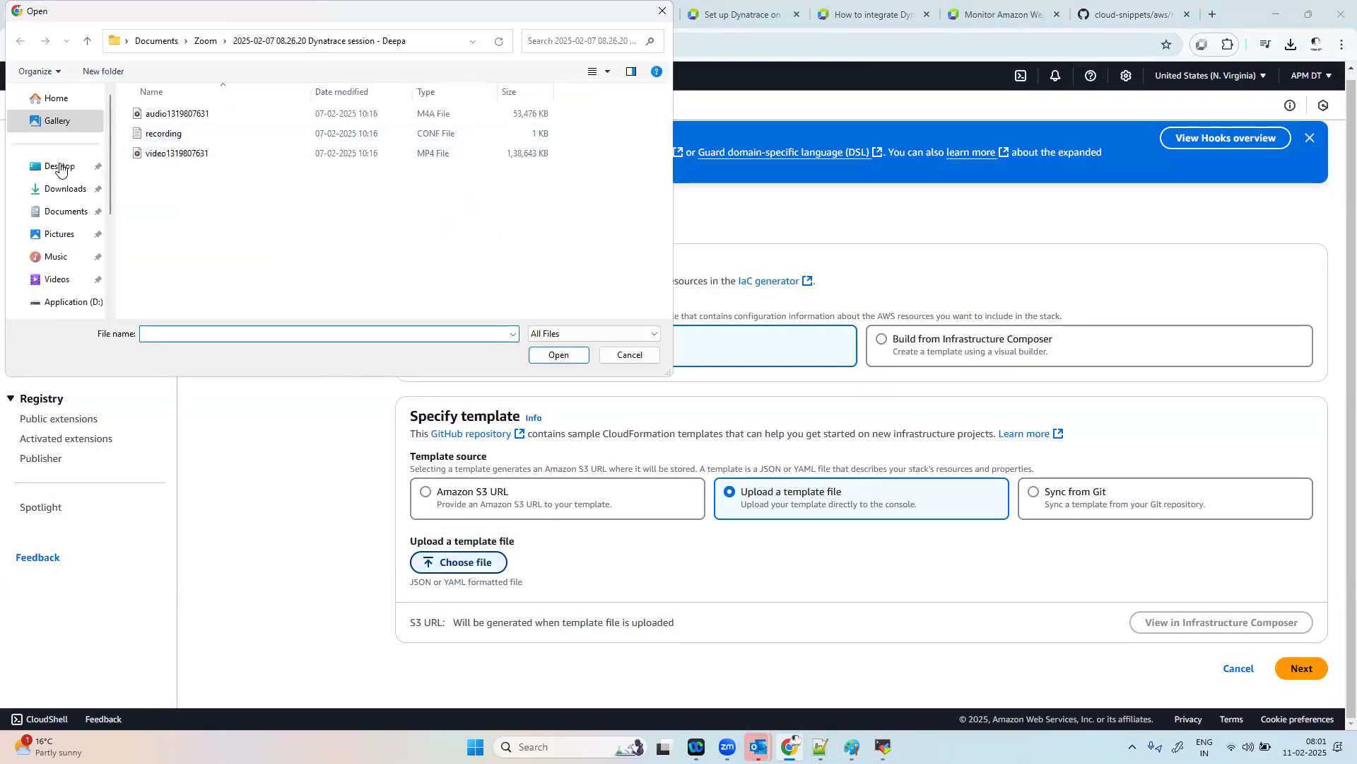
click(65, 212)
click(65, 189)
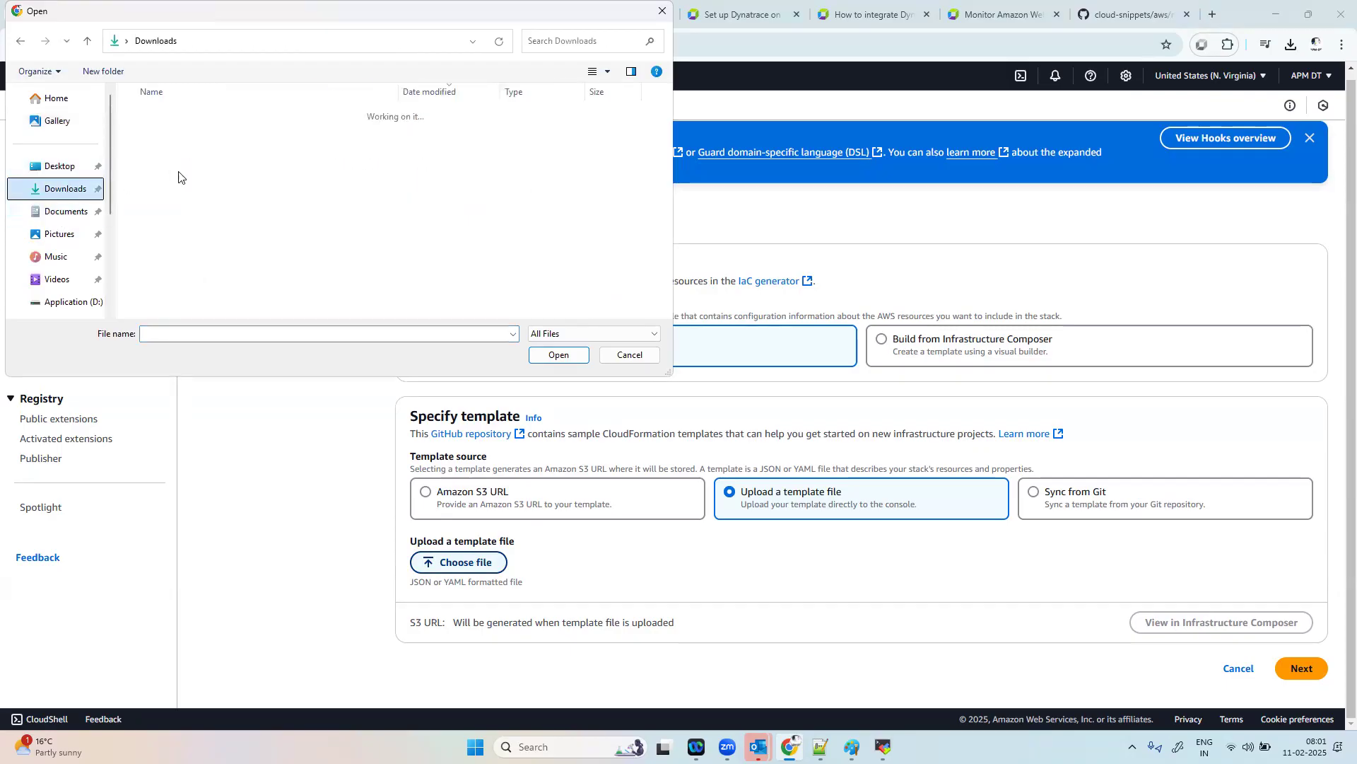
drag(666, 108, 646, 303)
click(322, 171)
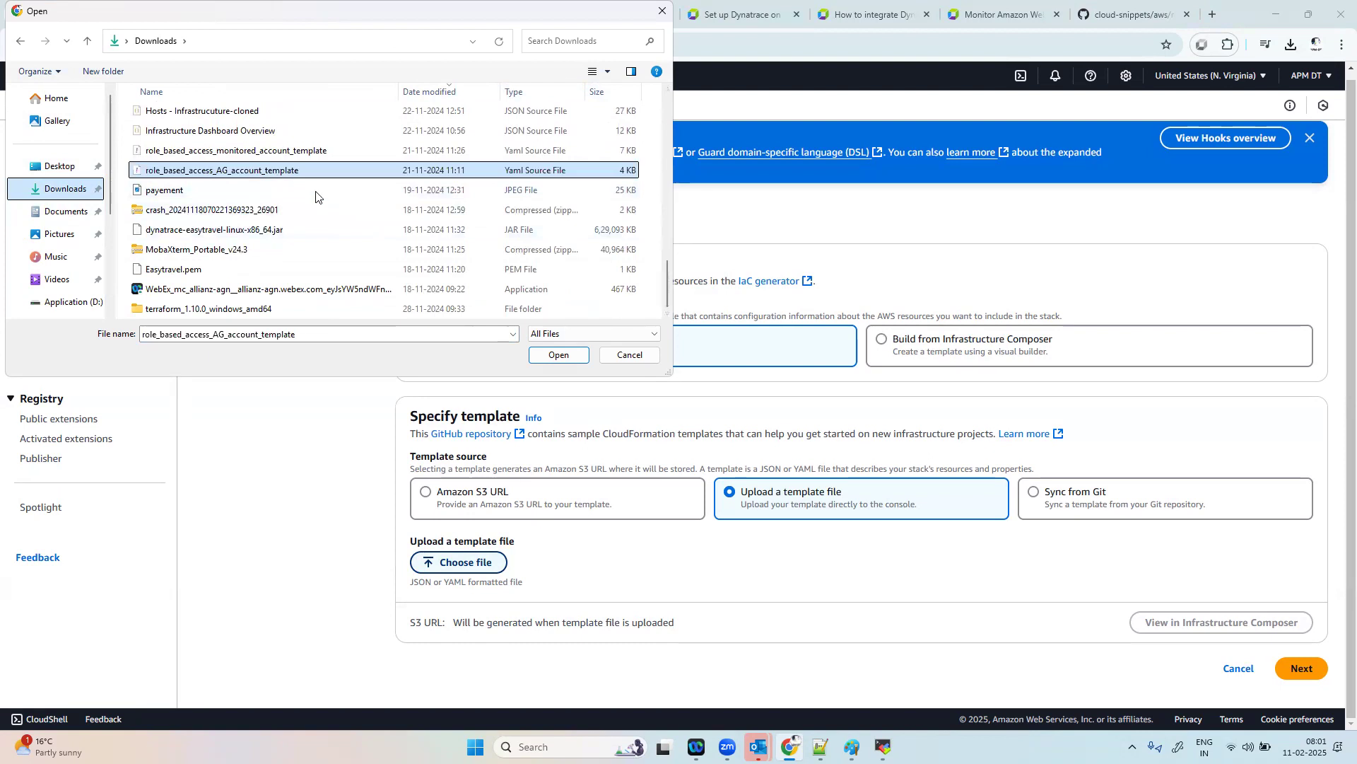
click(558, 355)
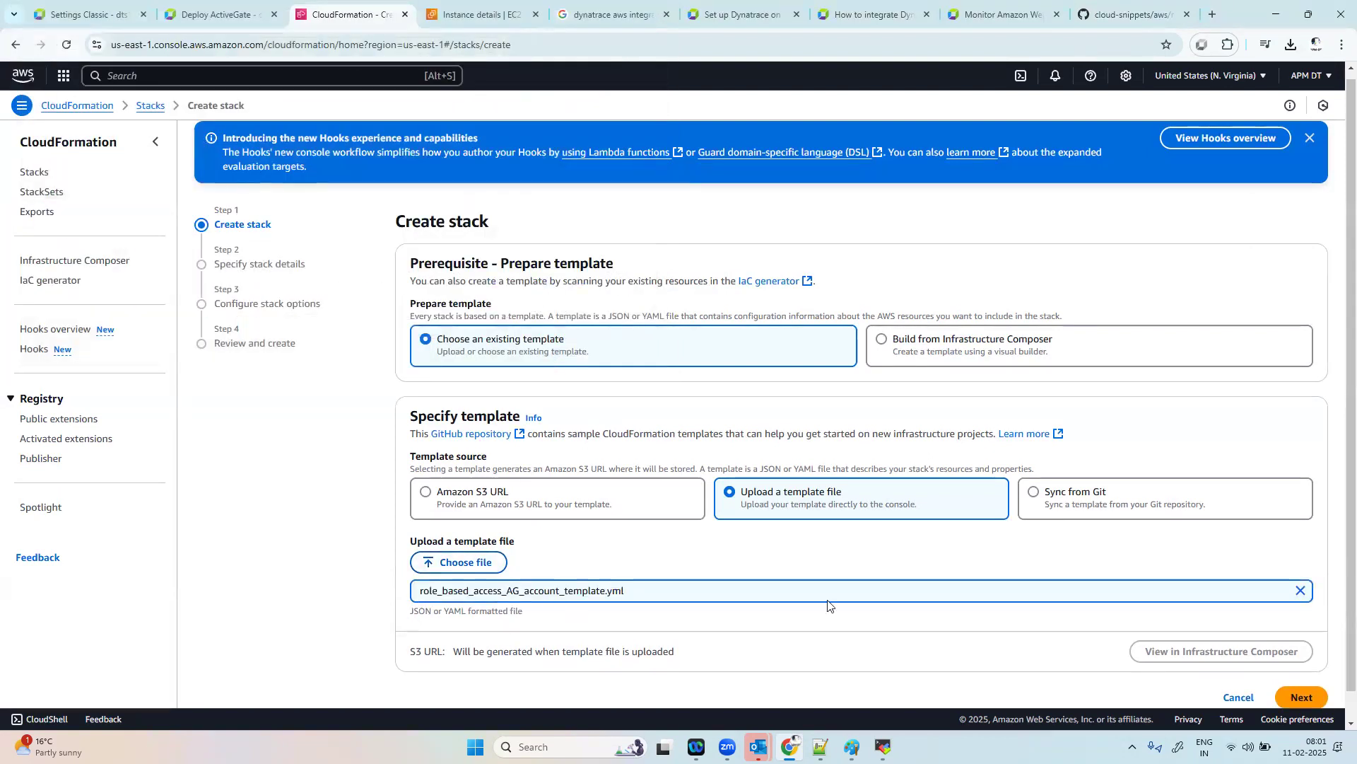
scroll(828, 606, down, 1)
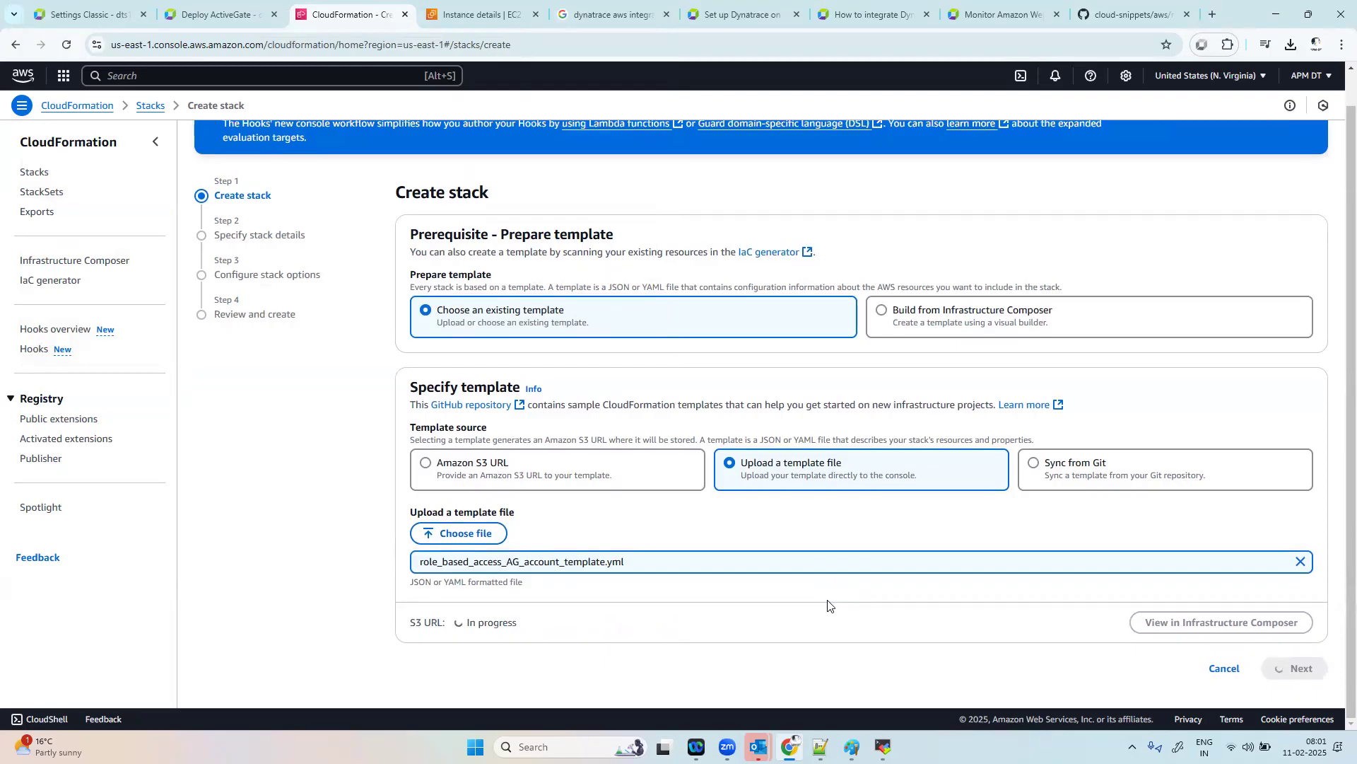
scroll(828, 605, down, 1)
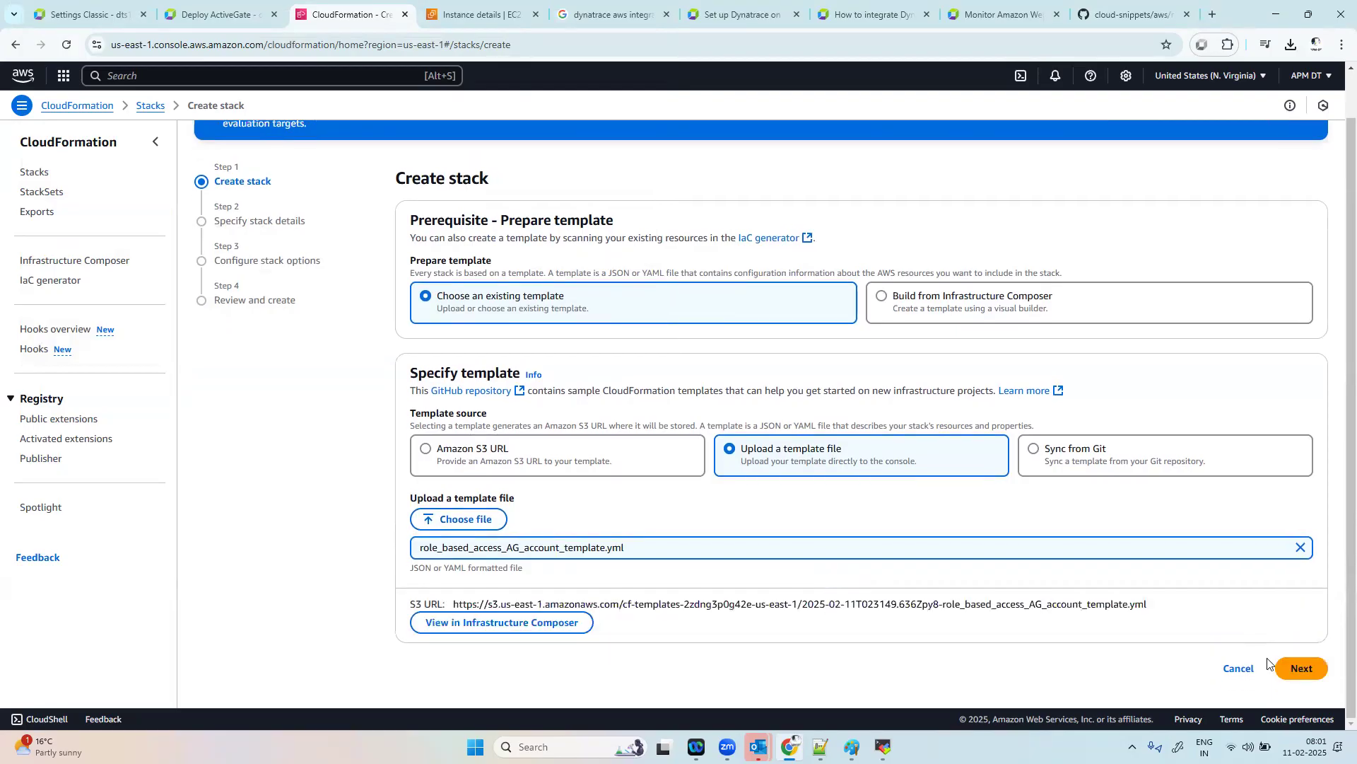
click(1304, 674)
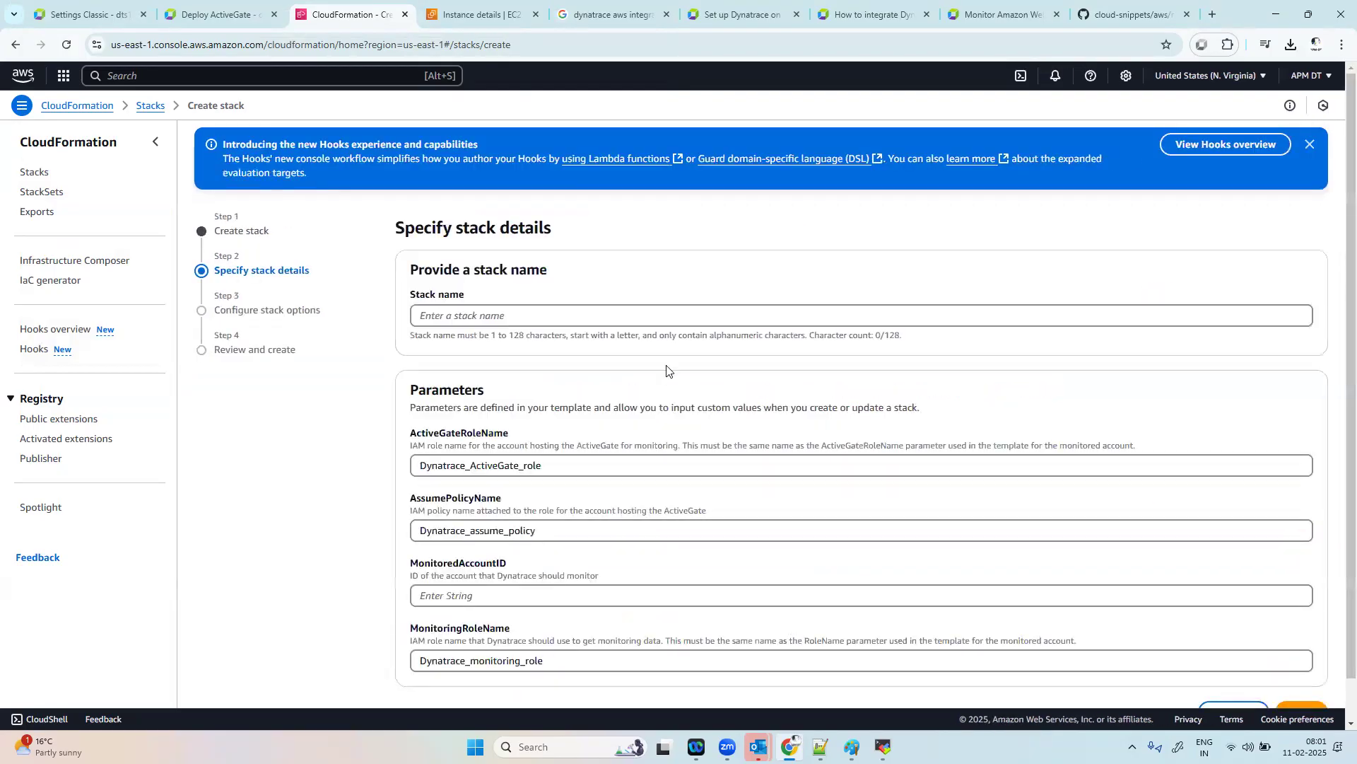
Step: Name the stack "agaccount"
click(500, 316)
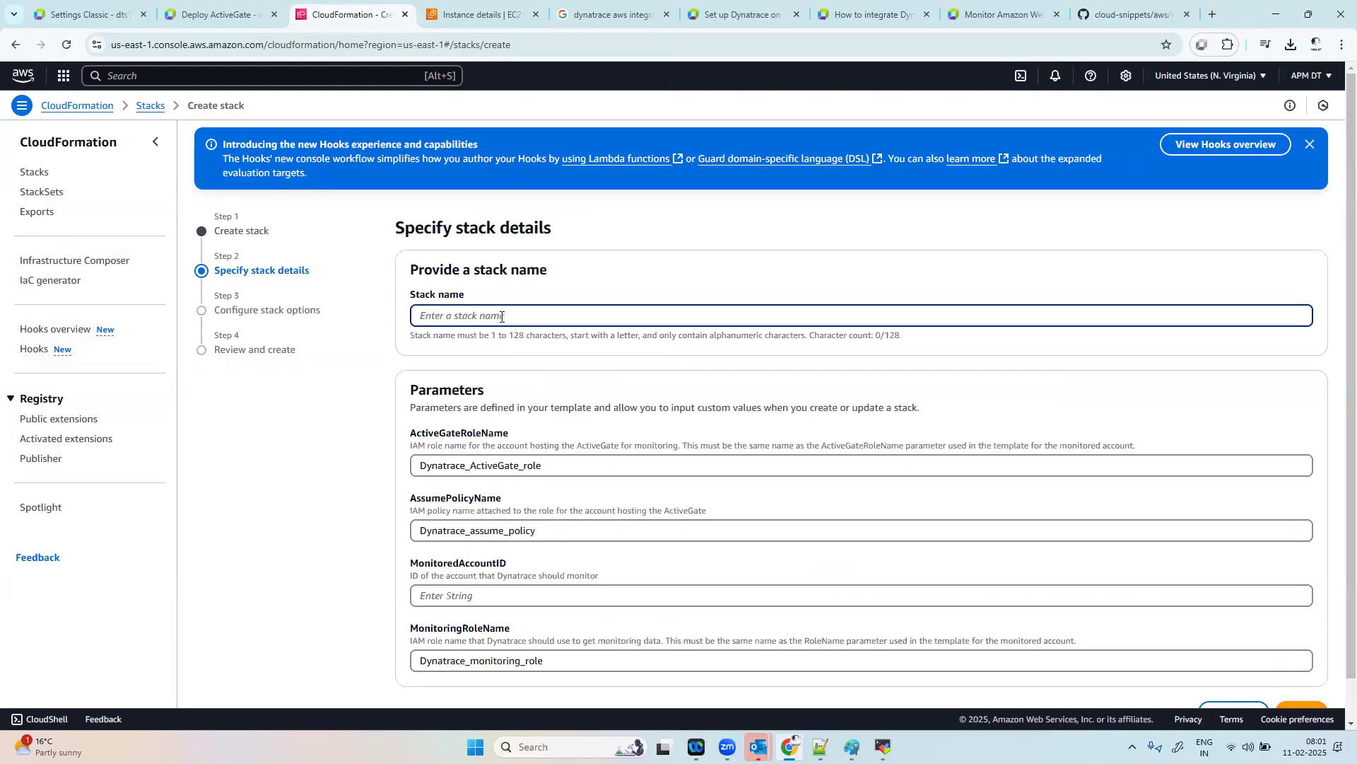
key(Caps_Lock)
text(A)
key(BackSpace)
key(BackSpace)
key(BackSpace)
key(BackSpace)
key(BackSpace)
key(BackSpace)
key(BackSpace)
key(BackSpace)
key(Caps_Lock)
text(agacco)
Step: Copy the AWS account ID from the console's account details and paste it as the MonitoredAccountID parameter
scroll(636, 569, down, 1)
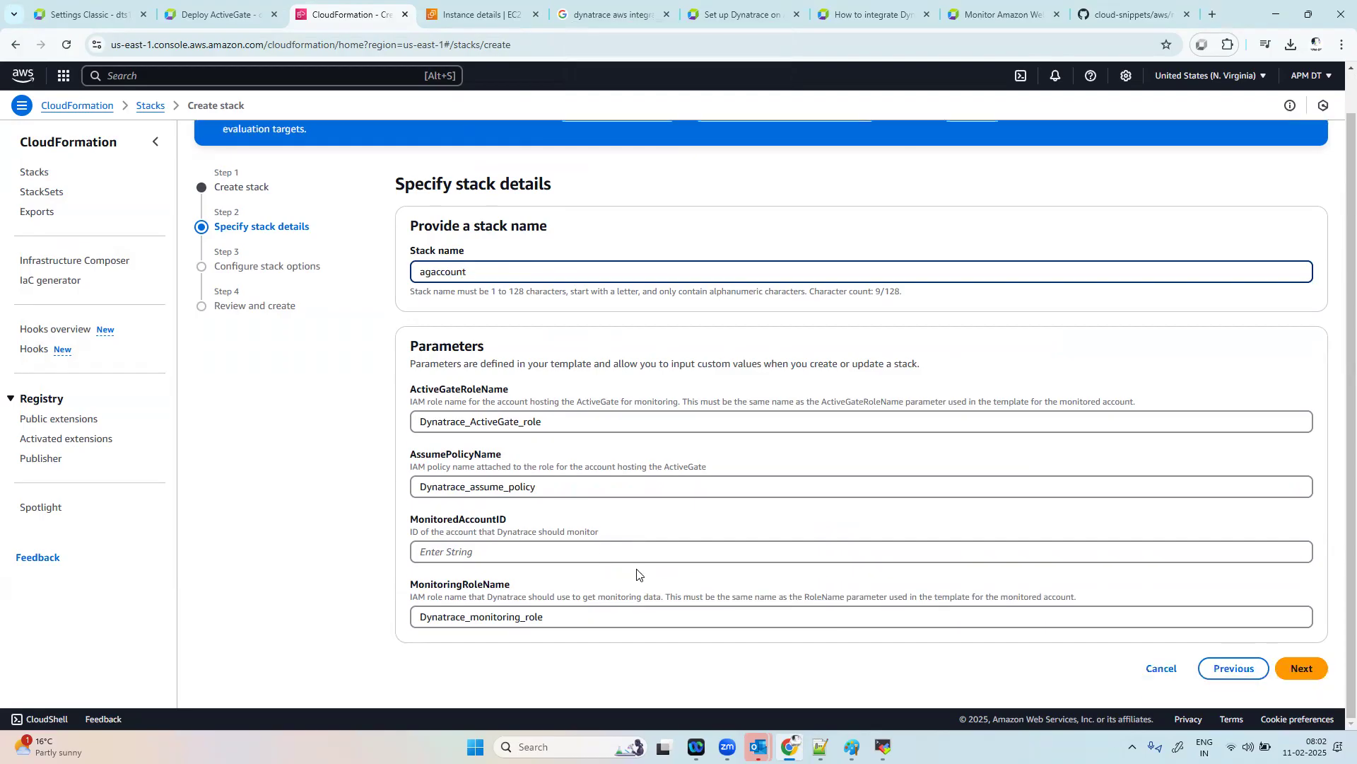
click(558, 555)
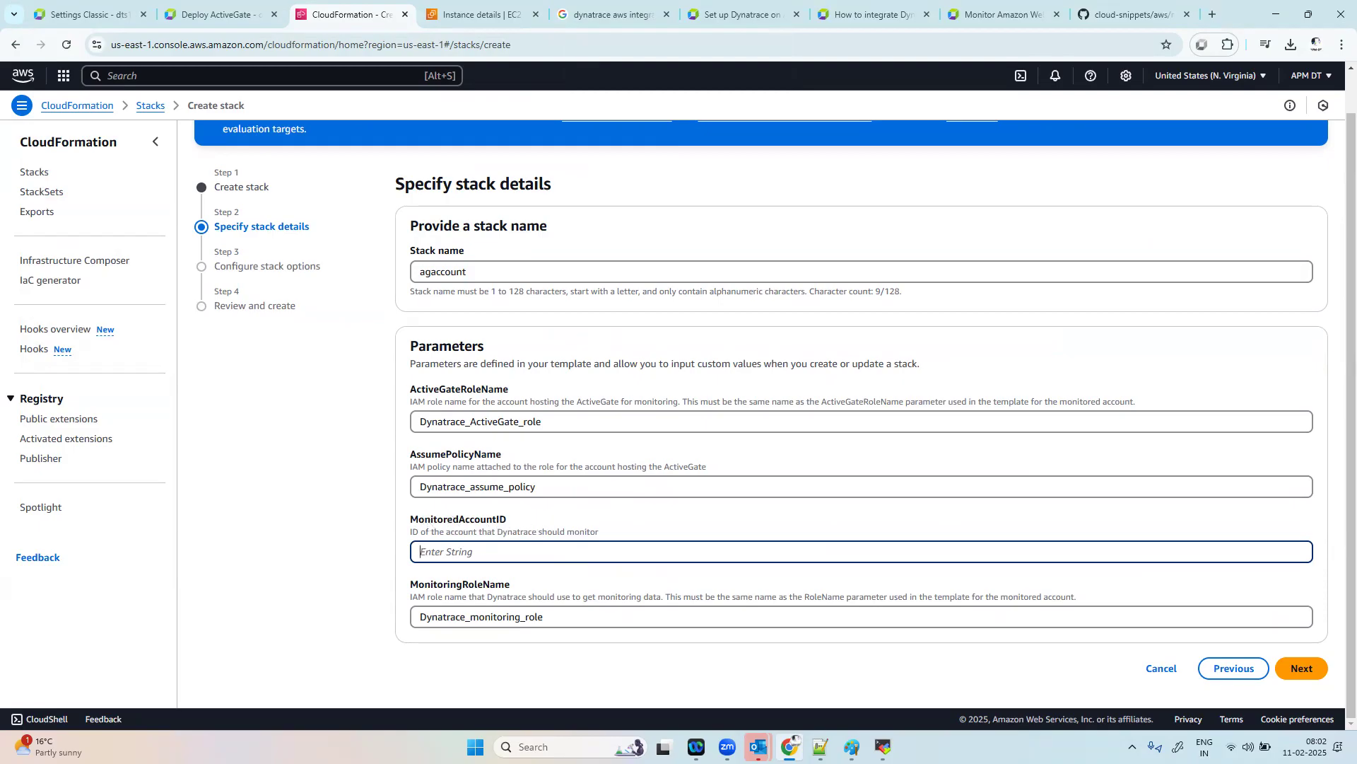
click(1312, 76)
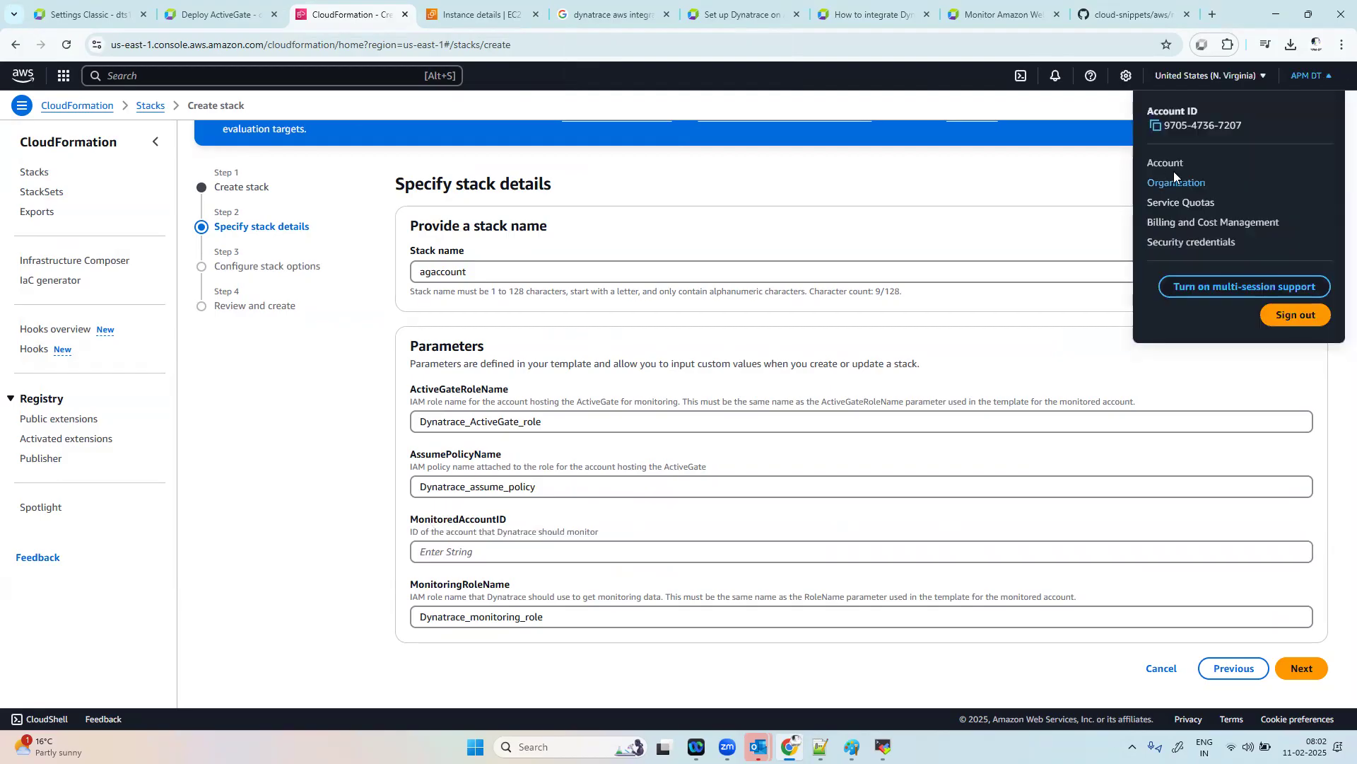
click(1156, 127)
click(464, 550)
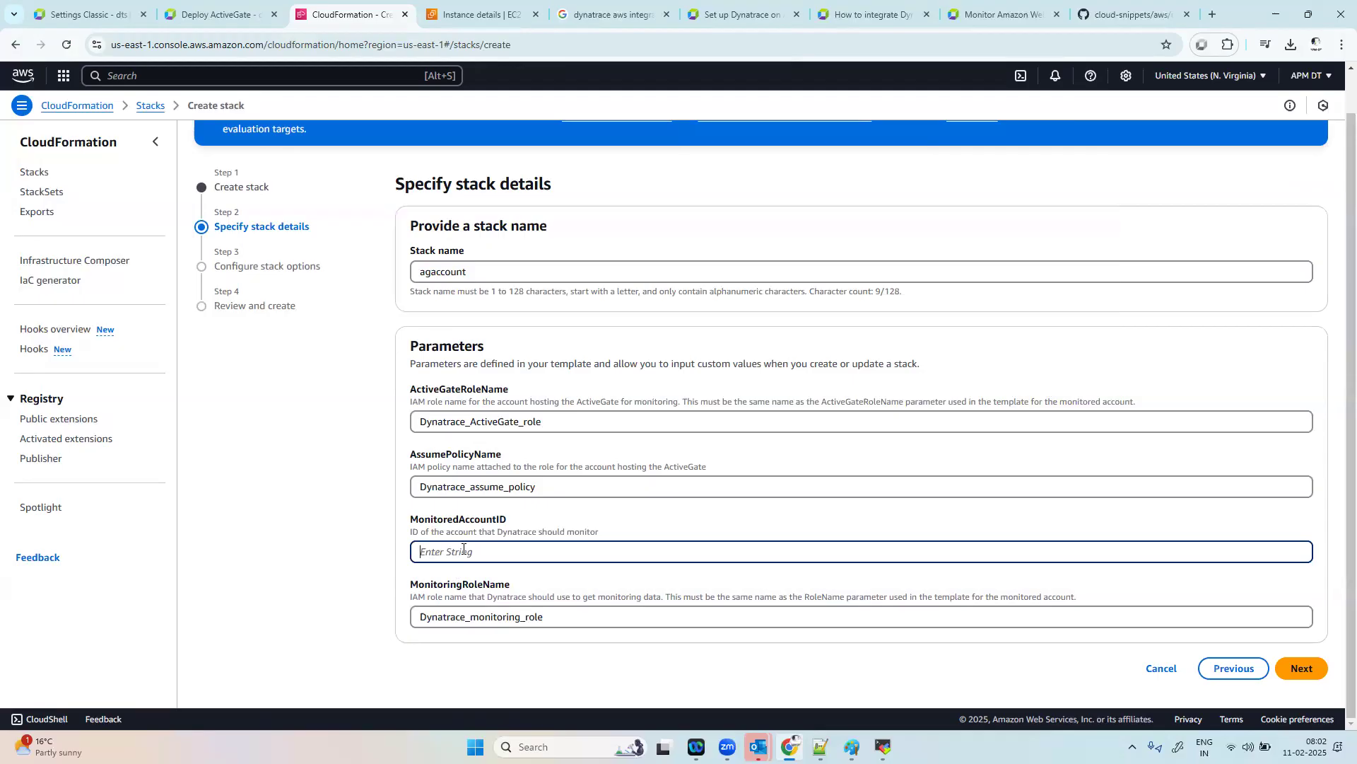
key(ctrl+v)
Step: Copy the MonitoringRoleName value, Dynatrace_monitoring_role, and paste it at the end of the "new 19" notes in Notepad++
drag(558, 616, 414, 612)
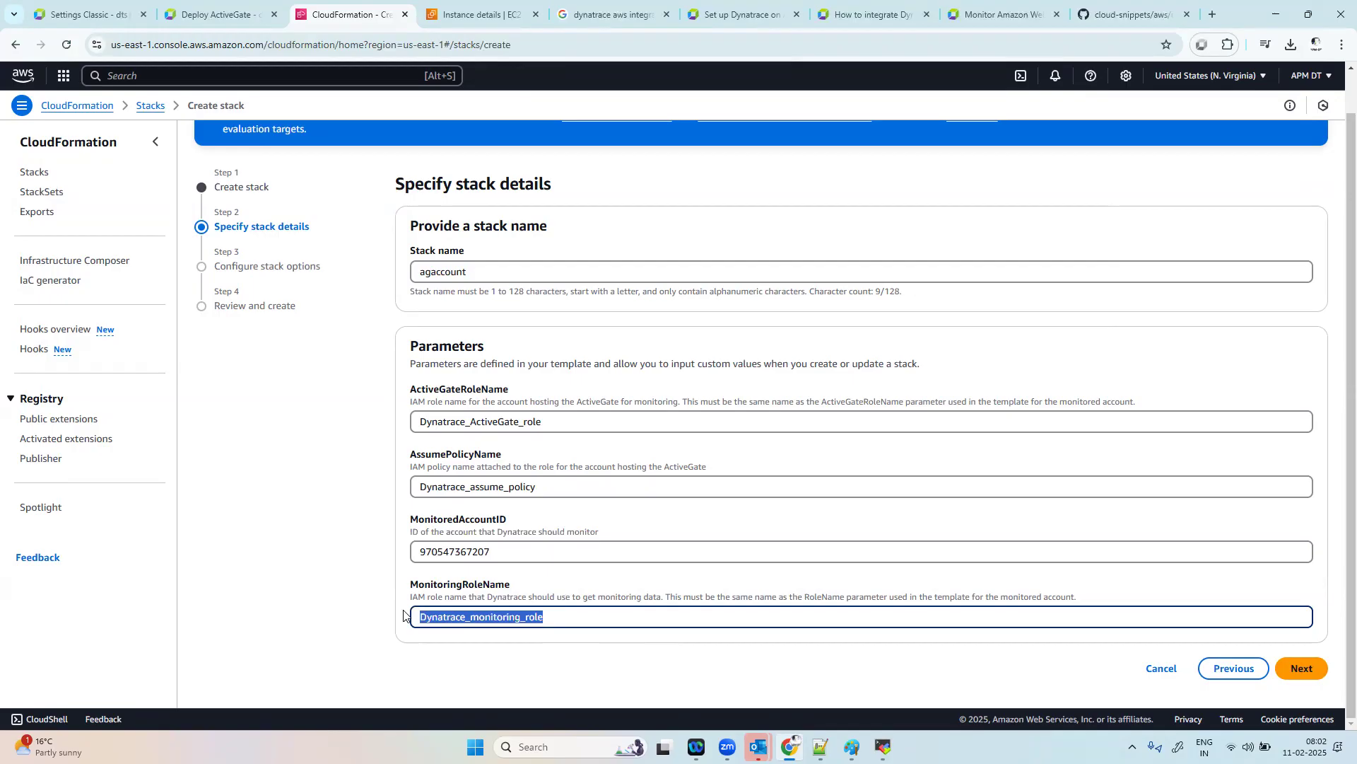
key(alt+Tab)
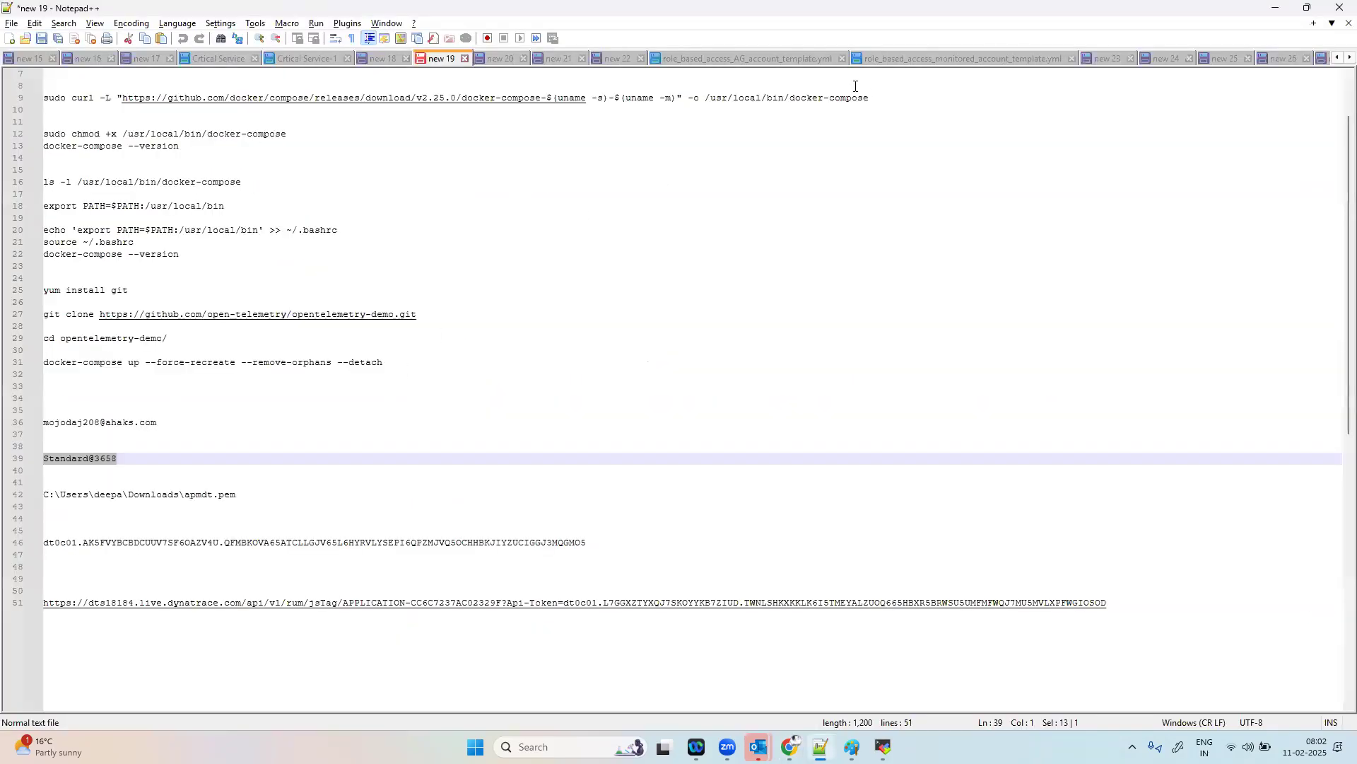
click(78, 633)
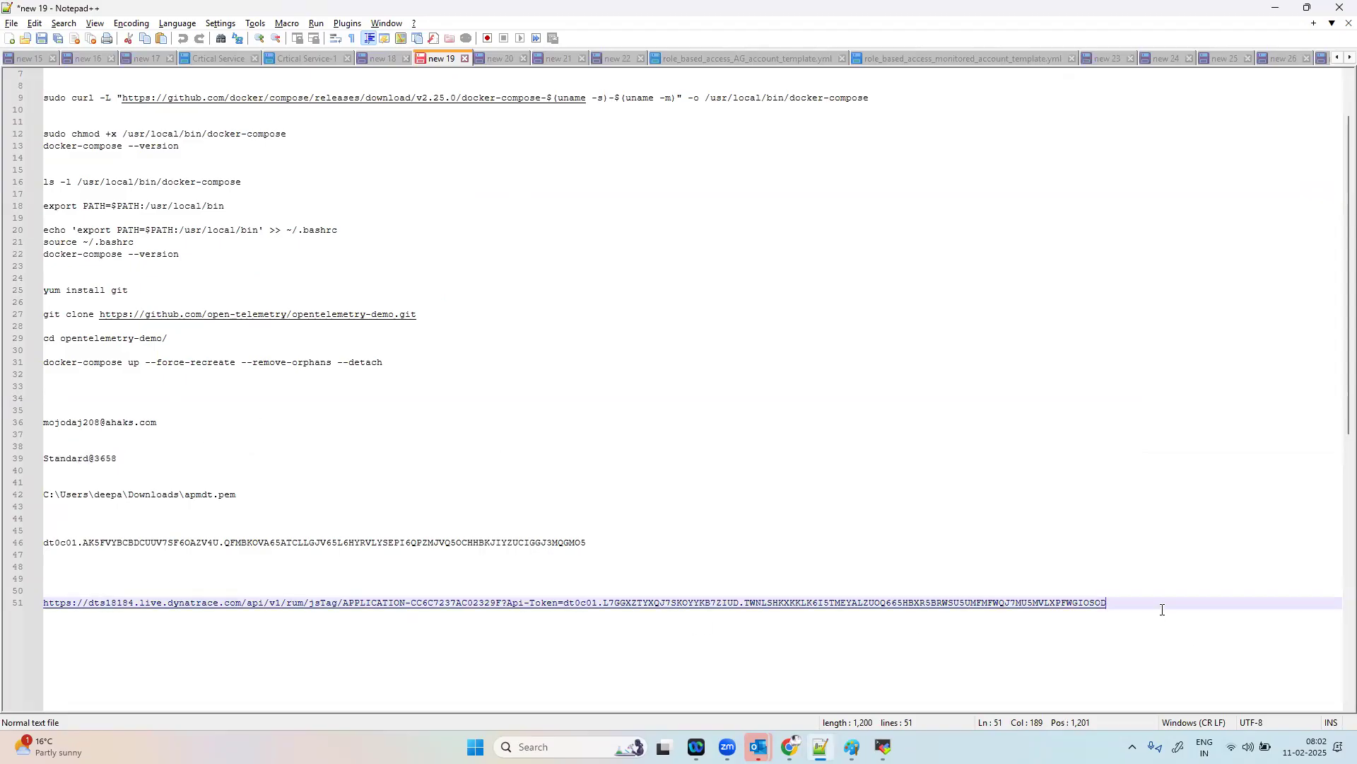
key(Return)
key(Return)
key(Return)
key(Return)
key(ctrl+v)
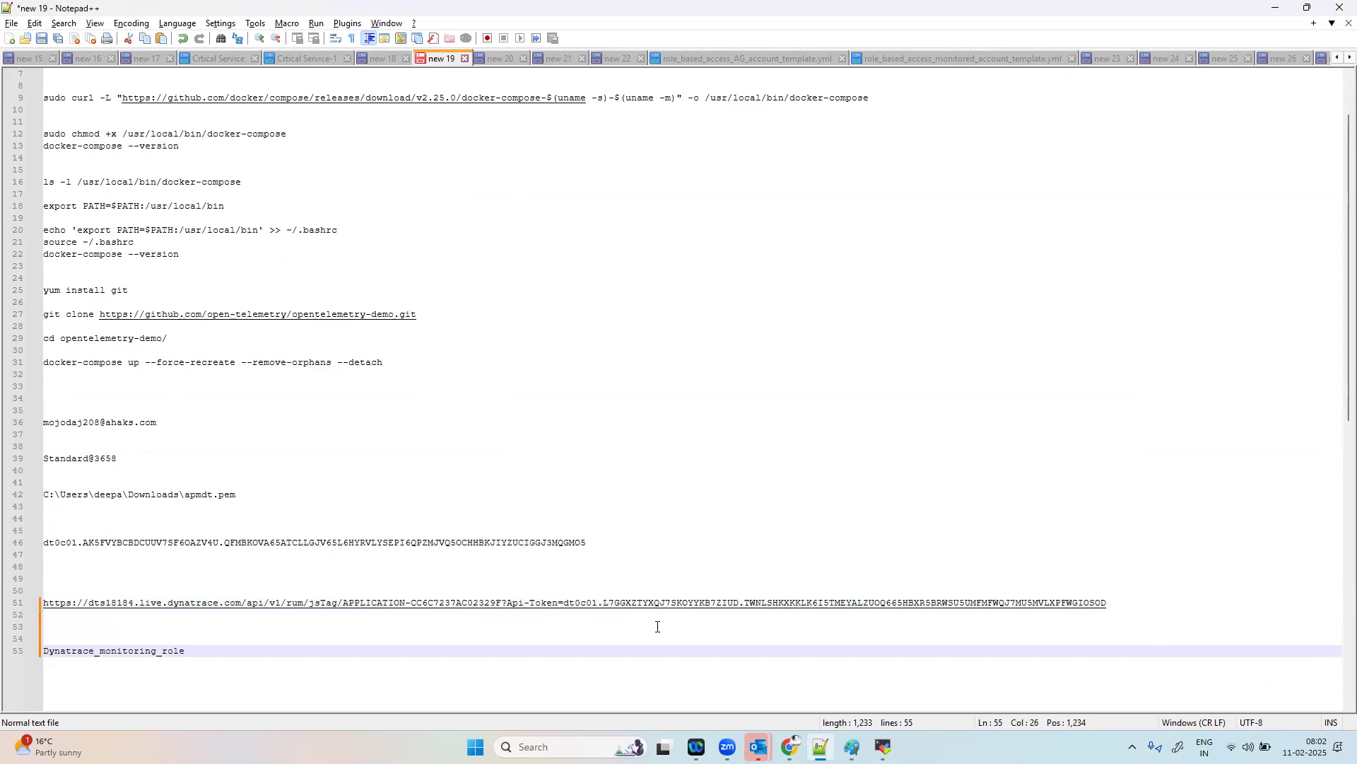
Step: Return to Chrome, keep the default stack options, acknowledge that CloudFormation might create IAM resources with custom names, and proceed to the review
key(alt+Tab)
click(1300, 668)
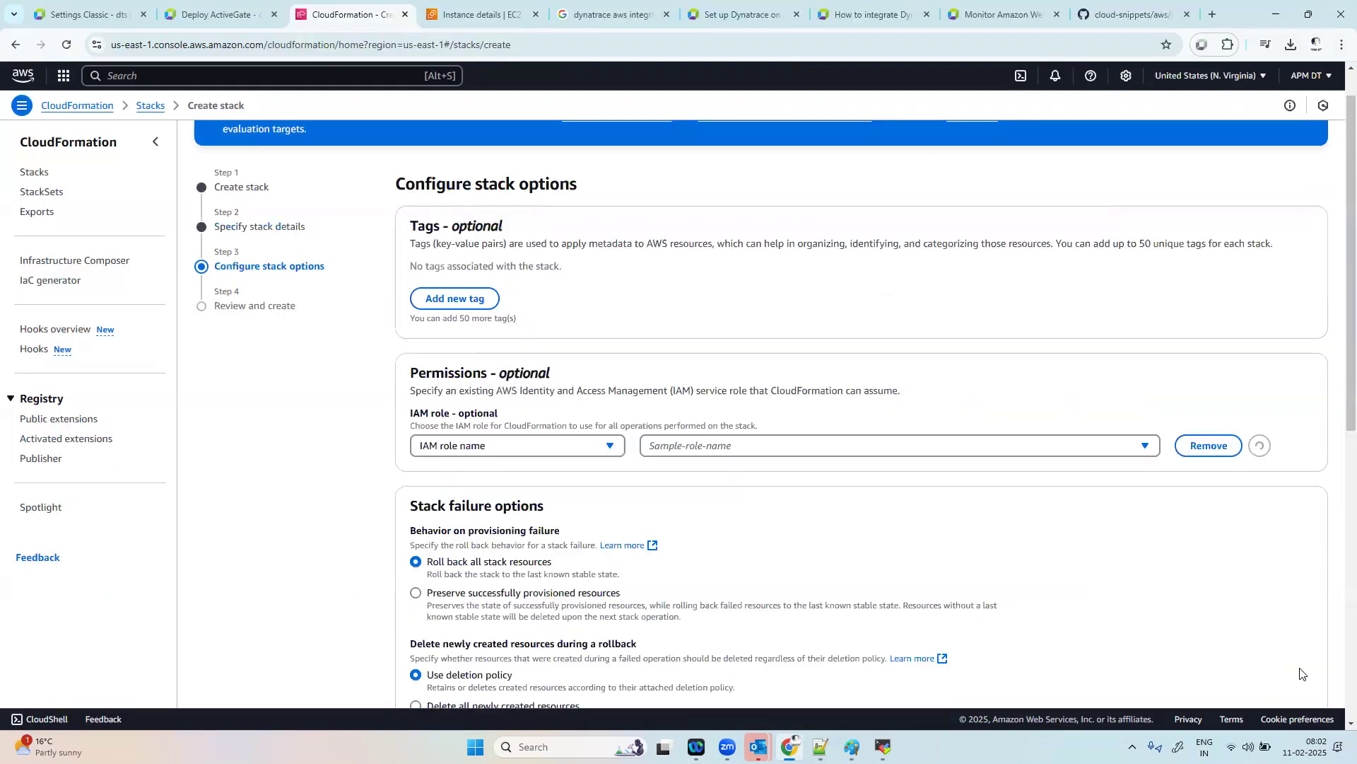
scroll(724, 519, down, 6)
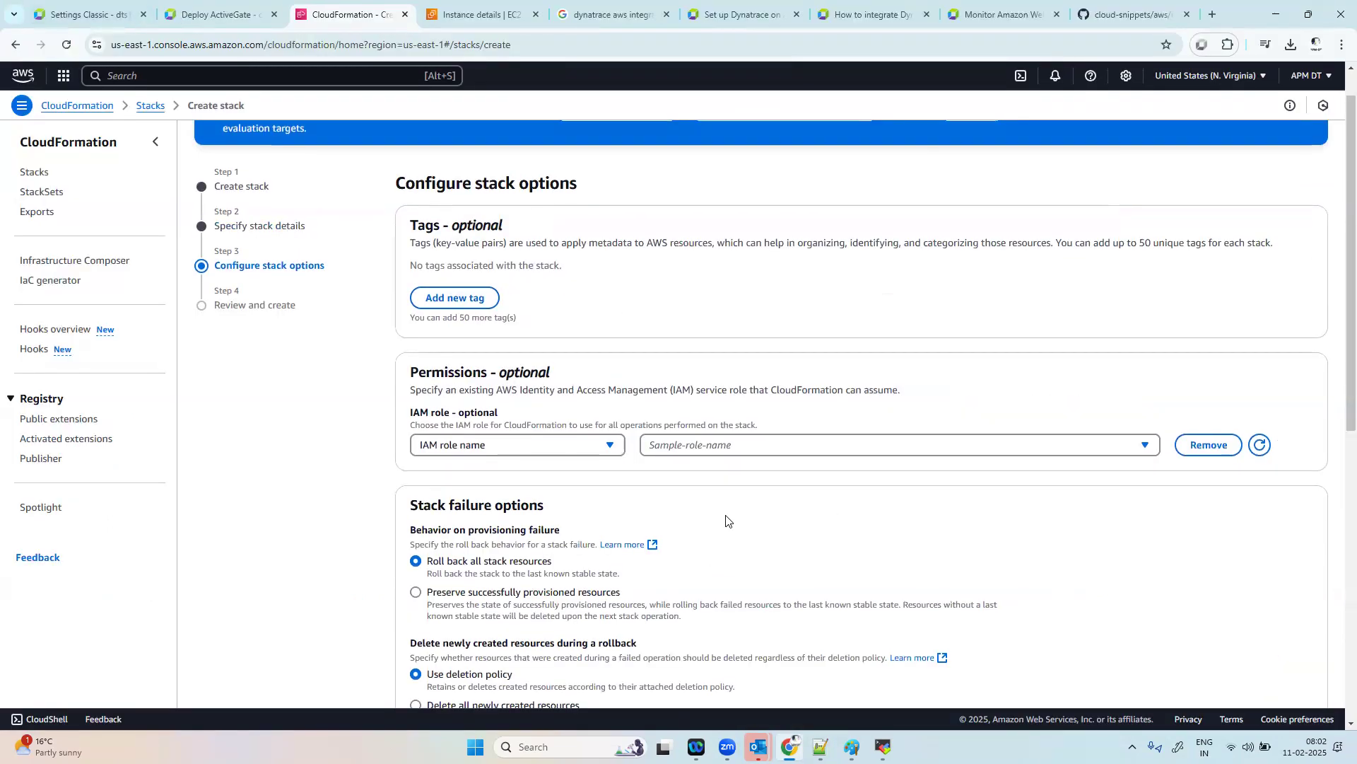
scroll(726, 521, down, 1)
click(431, 612)
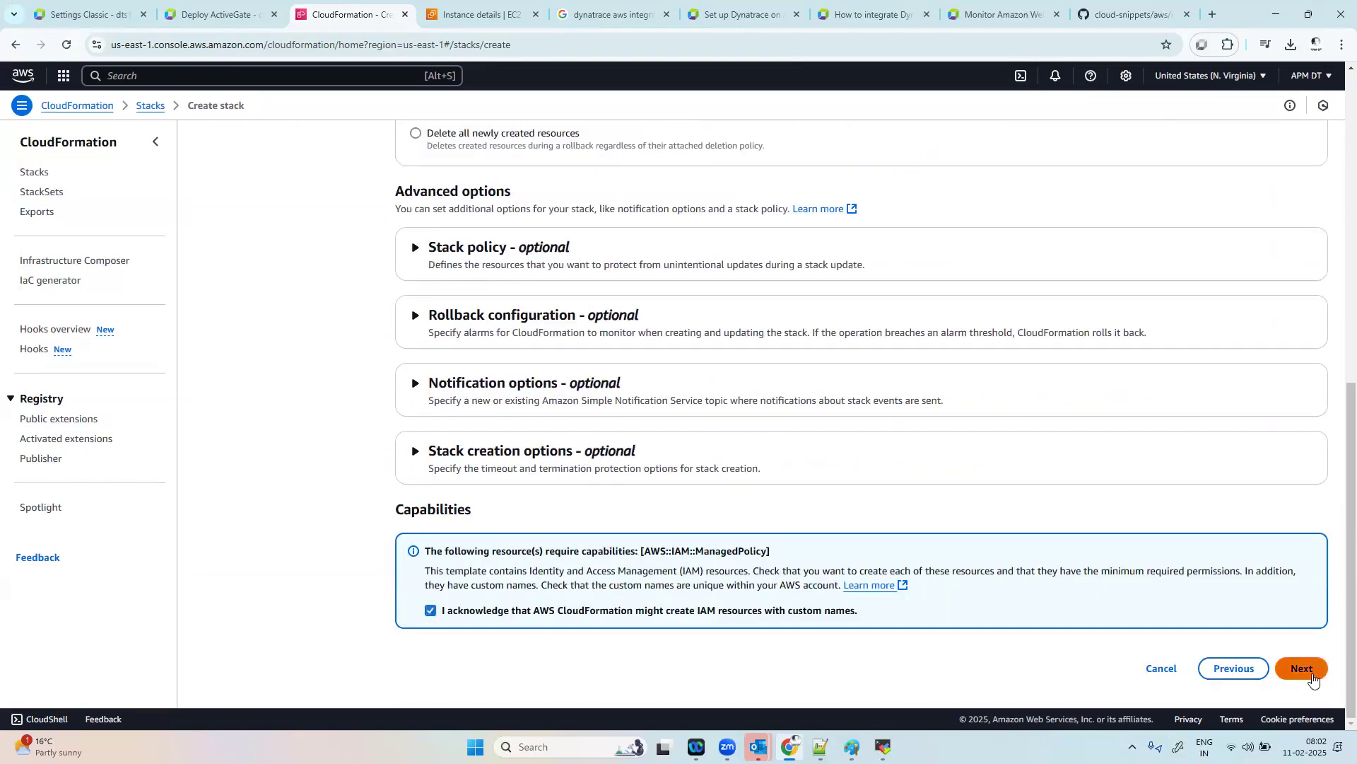
click(1307, 672)
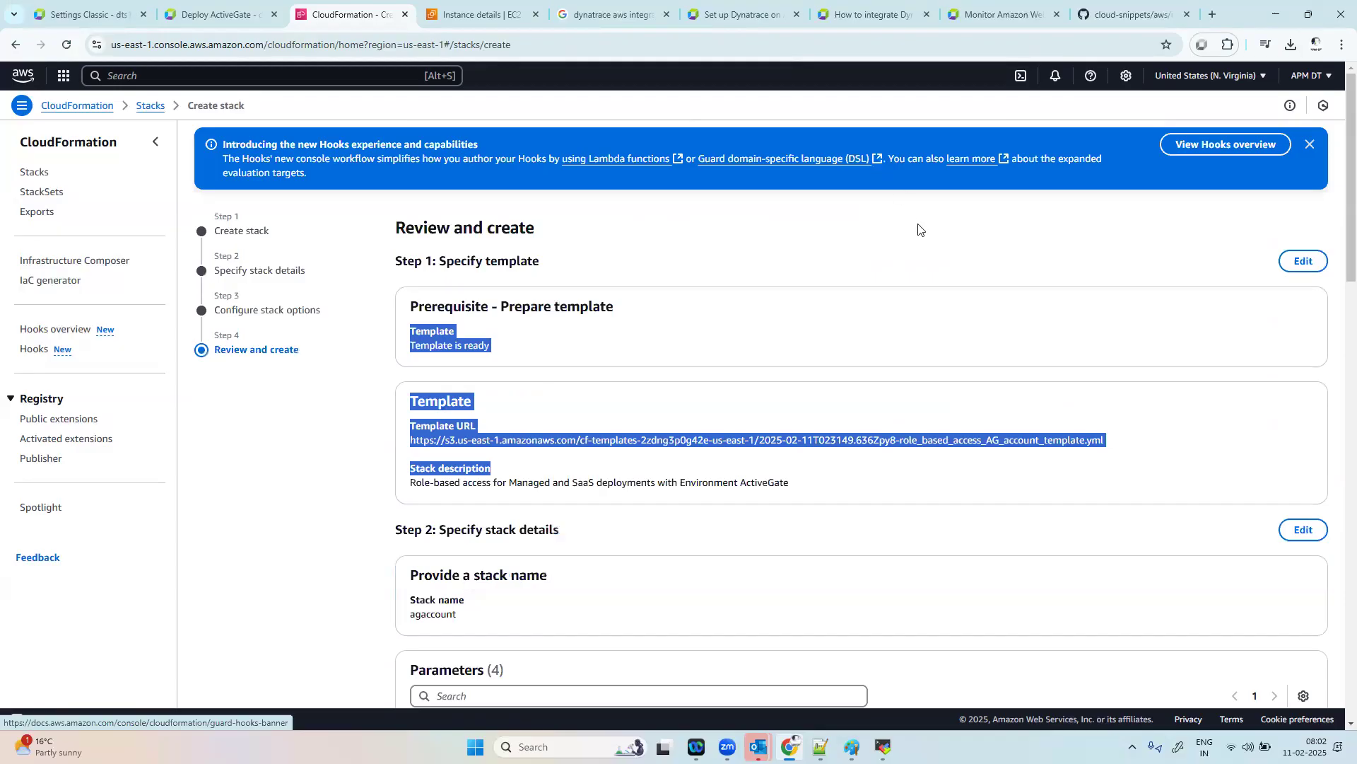
Step: Accept proceeding with the changed template and submit the agaccount stack for creation
scroll(912, 573, down, 1)
scroll(920, 588, down, 15)
click(1298, 667)
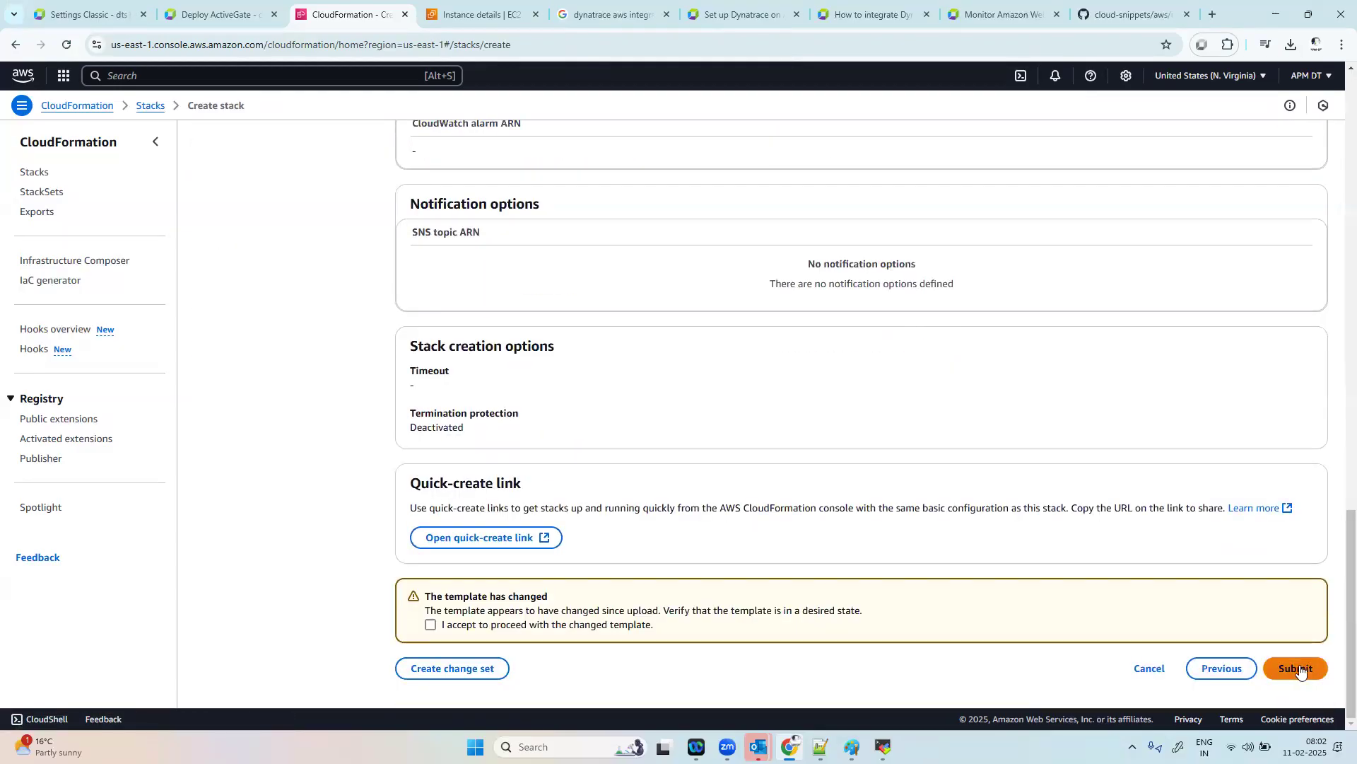
click(433, 628)
scroll(888, 636, down, 1)
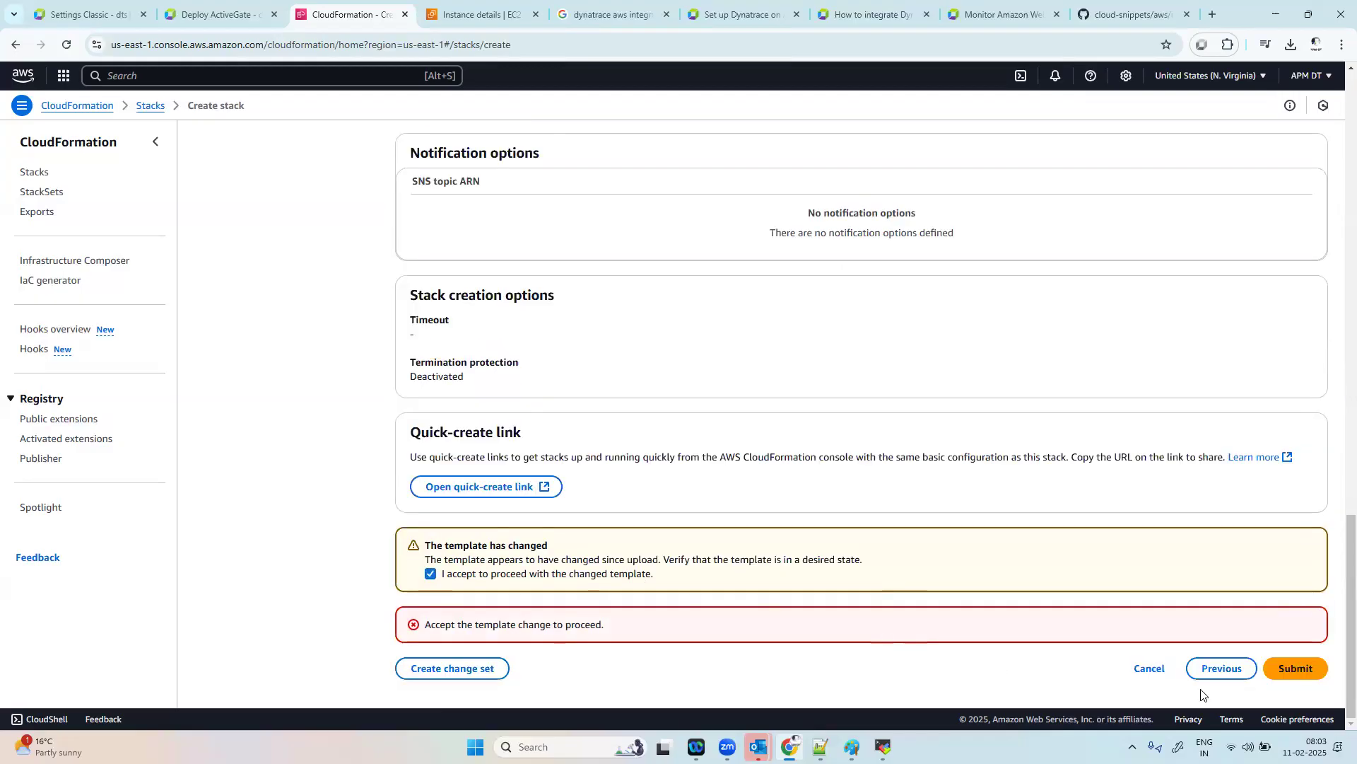
click(1294, 664)
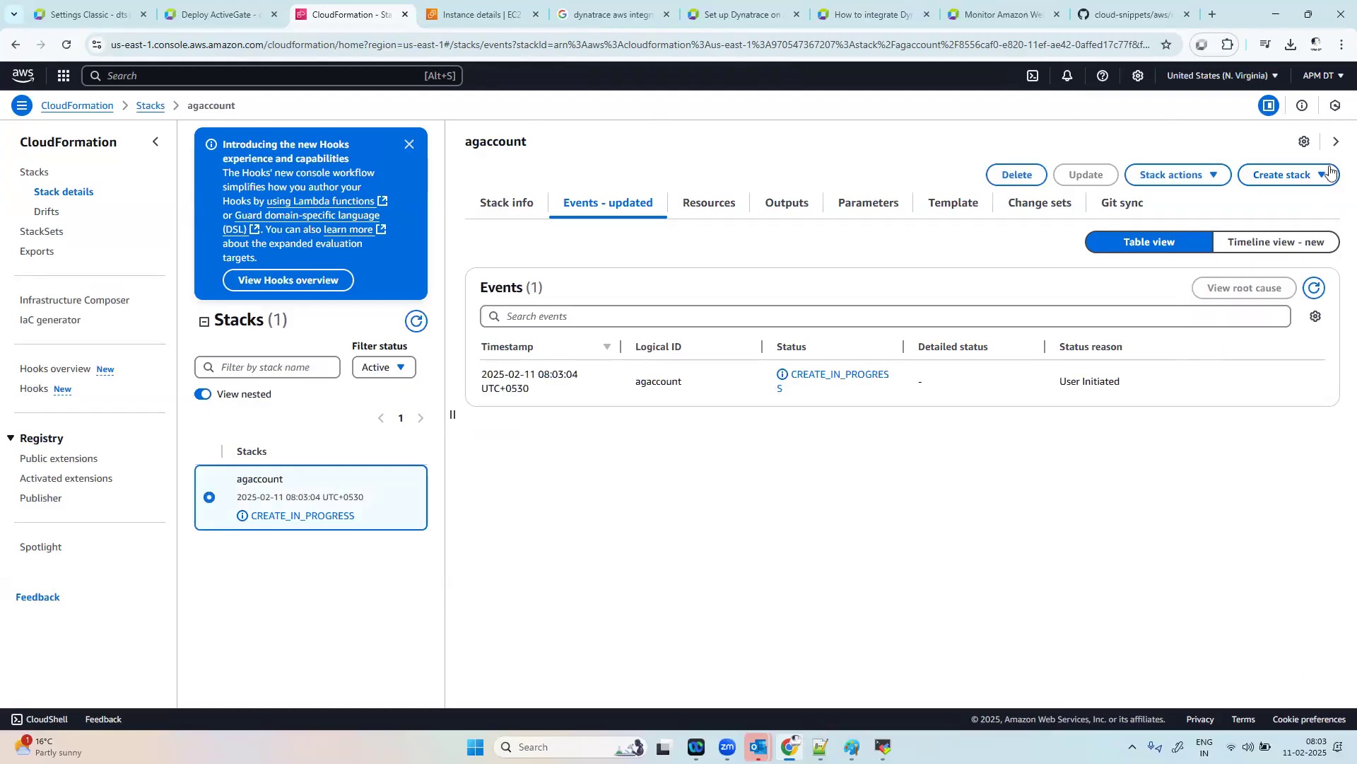
Step: Start creating another CloudFormation stack with new resources and choose to upload a template file as the template source
click(1294, 175)
click(1223, 201)
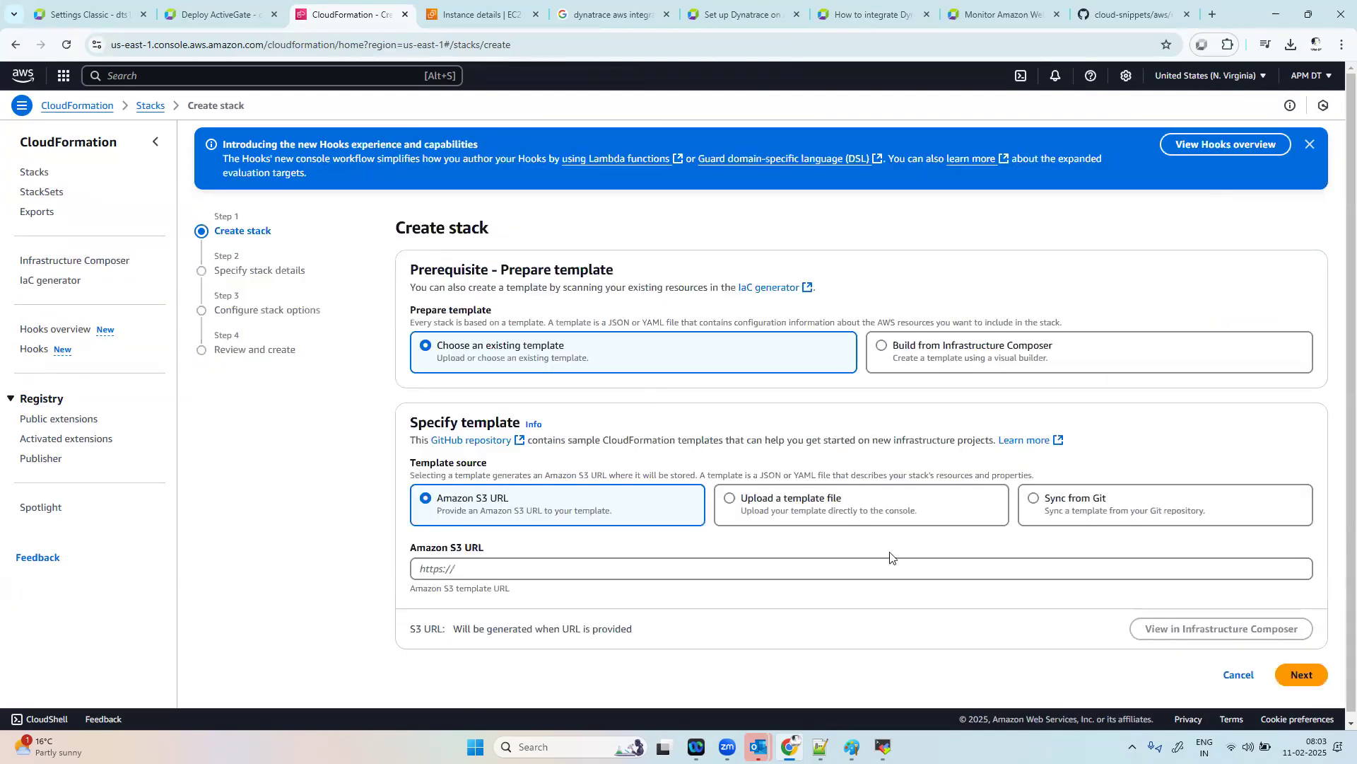
click(729, 499)
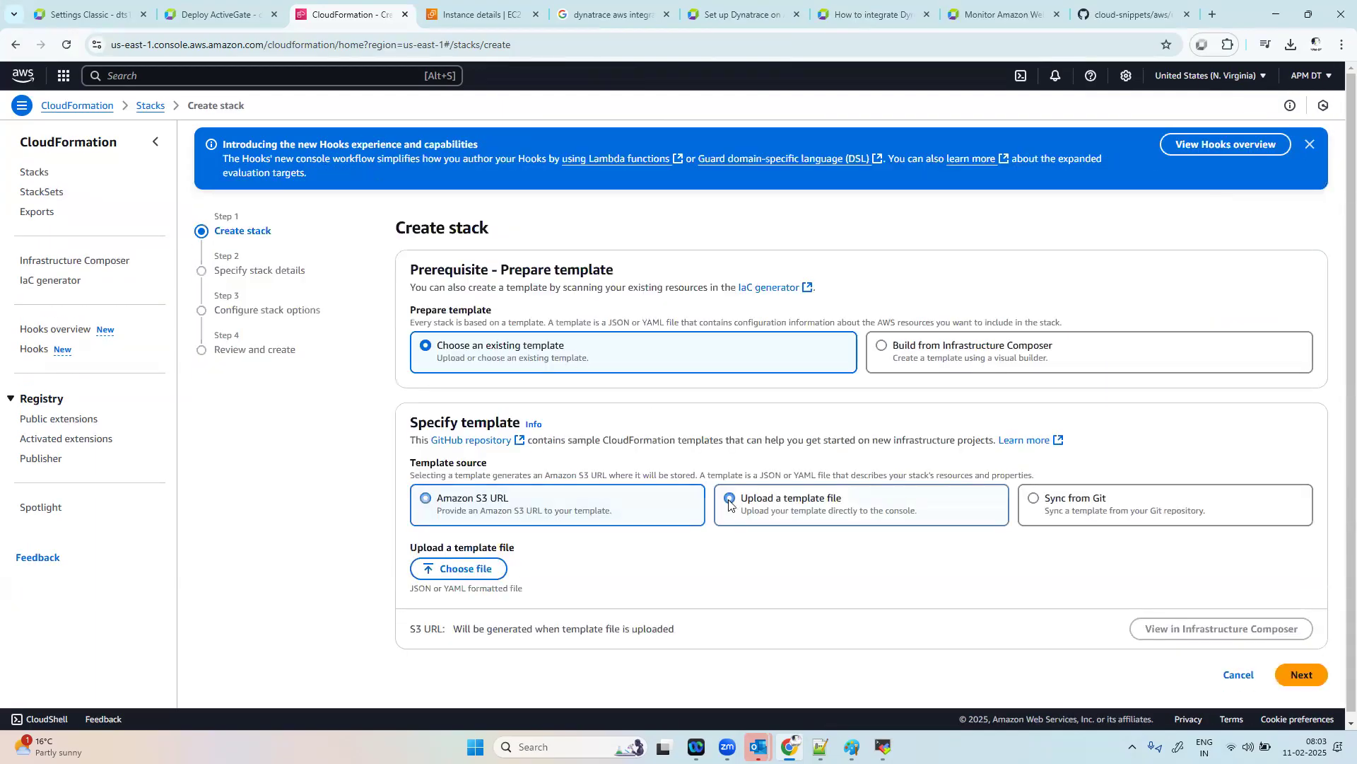
Step: Review the Dynatrace documentation's instructions for creating a monitoring role on the monitored account and the preceding ActiveGate role section
click(1021, 6)
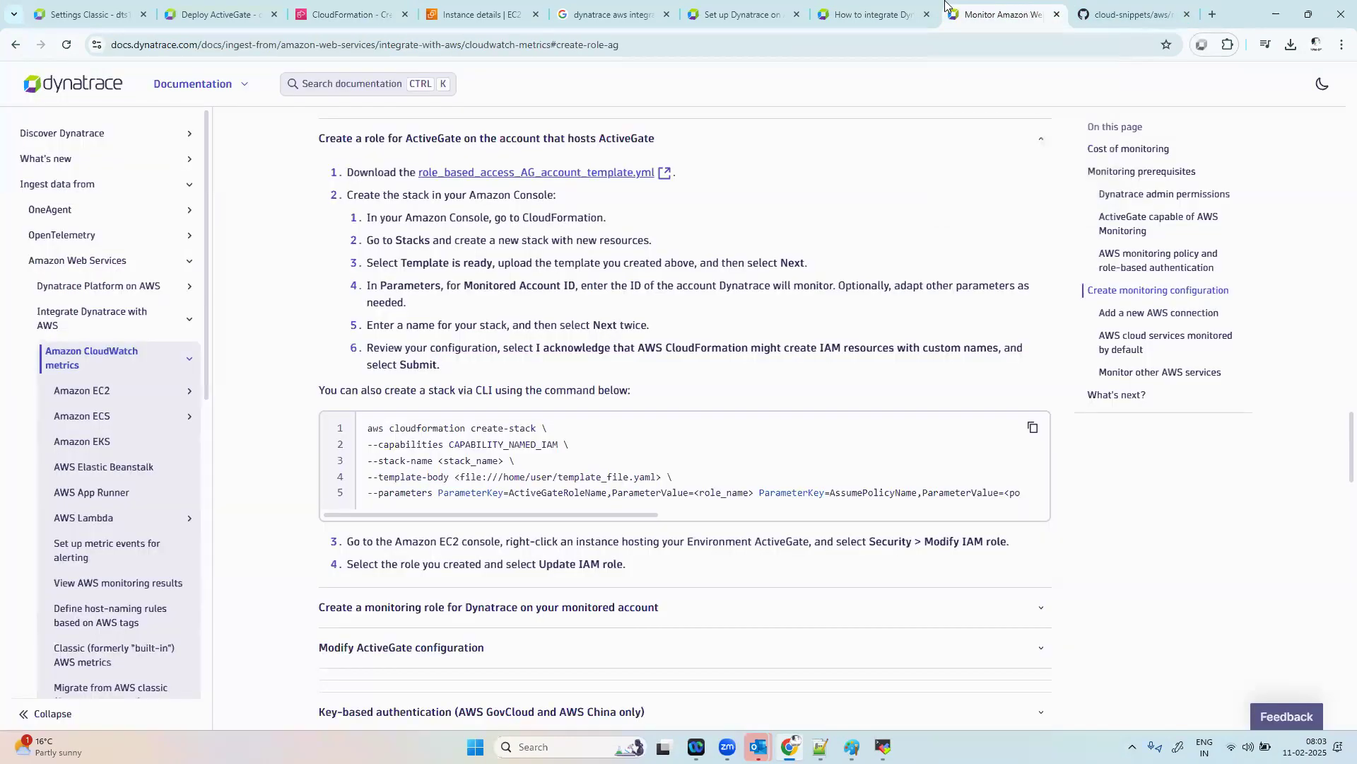
click(874, 6)
click(1025, 11)
scroll(726, 612, down, 2)
scroll(724, 610, up, 10)
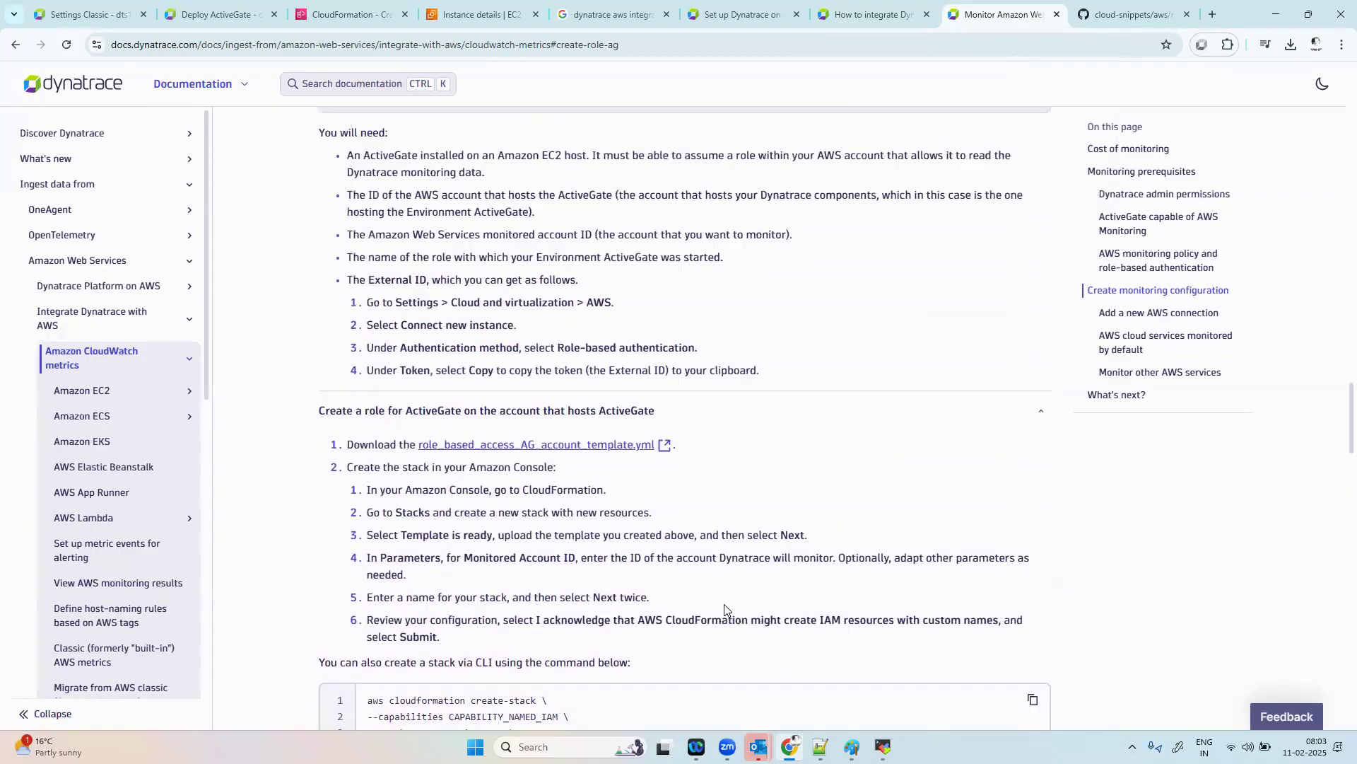
scroll(724, 609, up, 3)
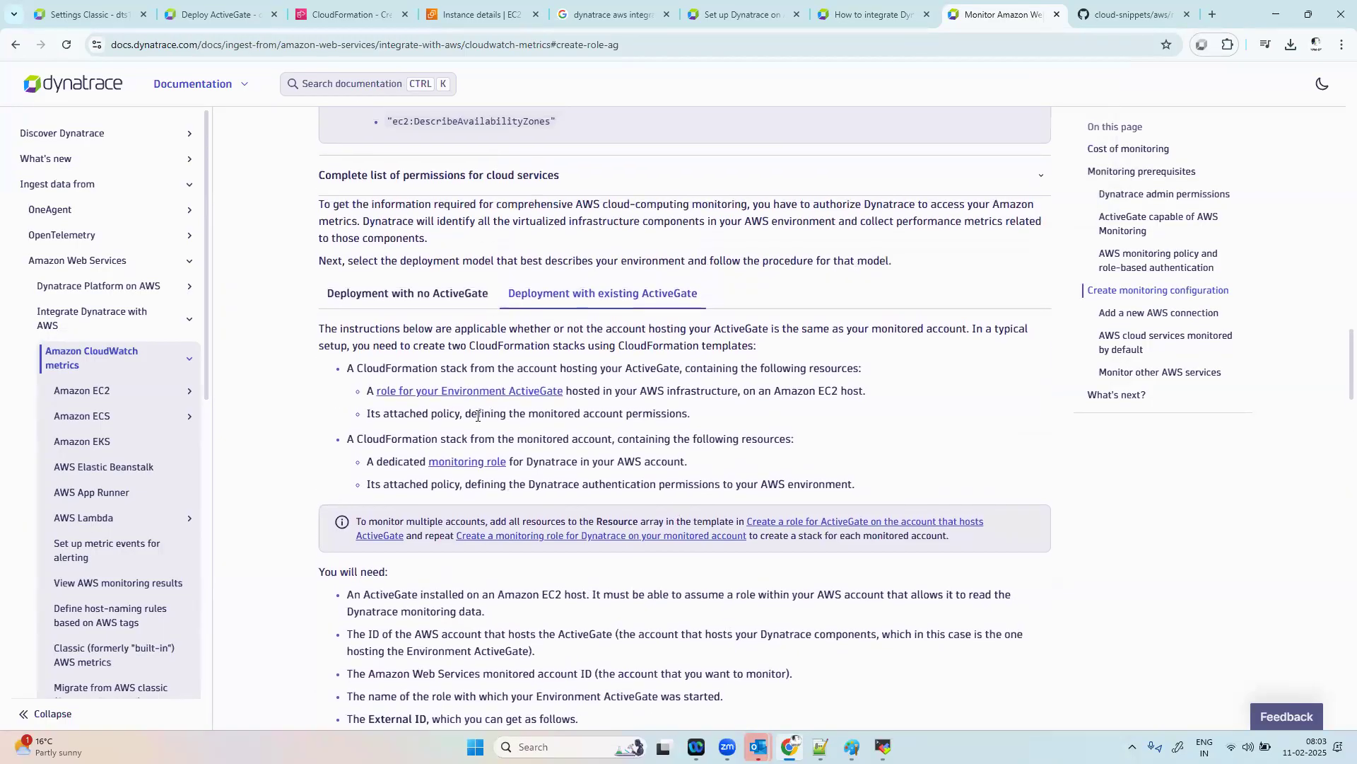
click(456, 463)
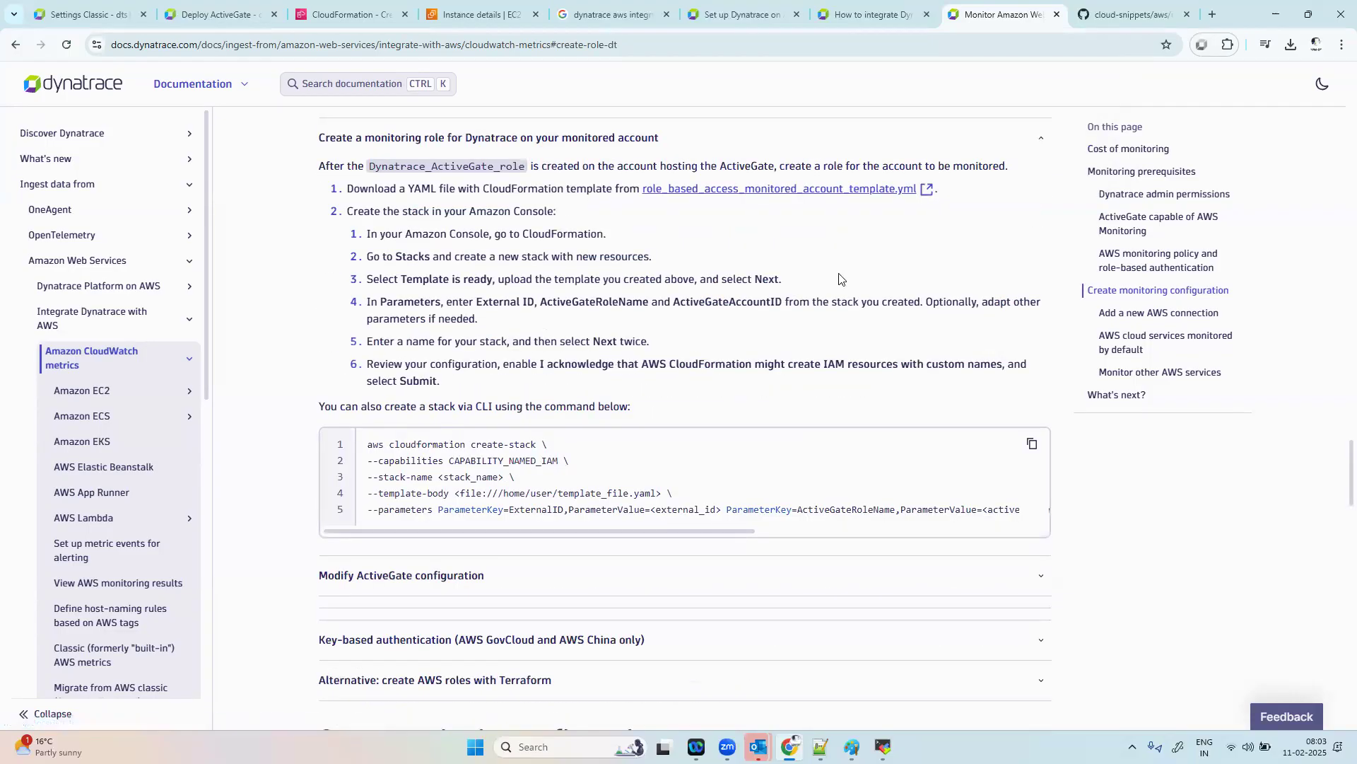
scroll(839, 278, up, 3)
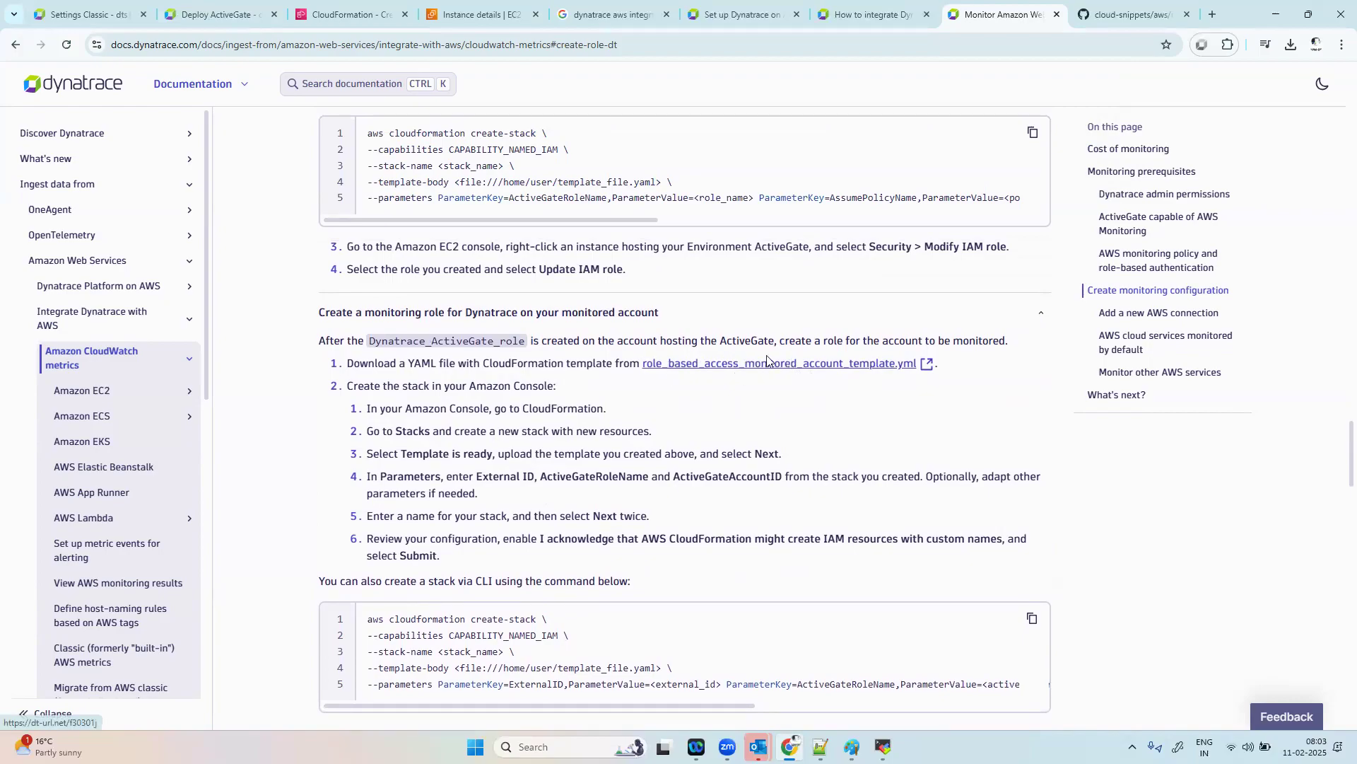
scroll(767, 360, up, 5)
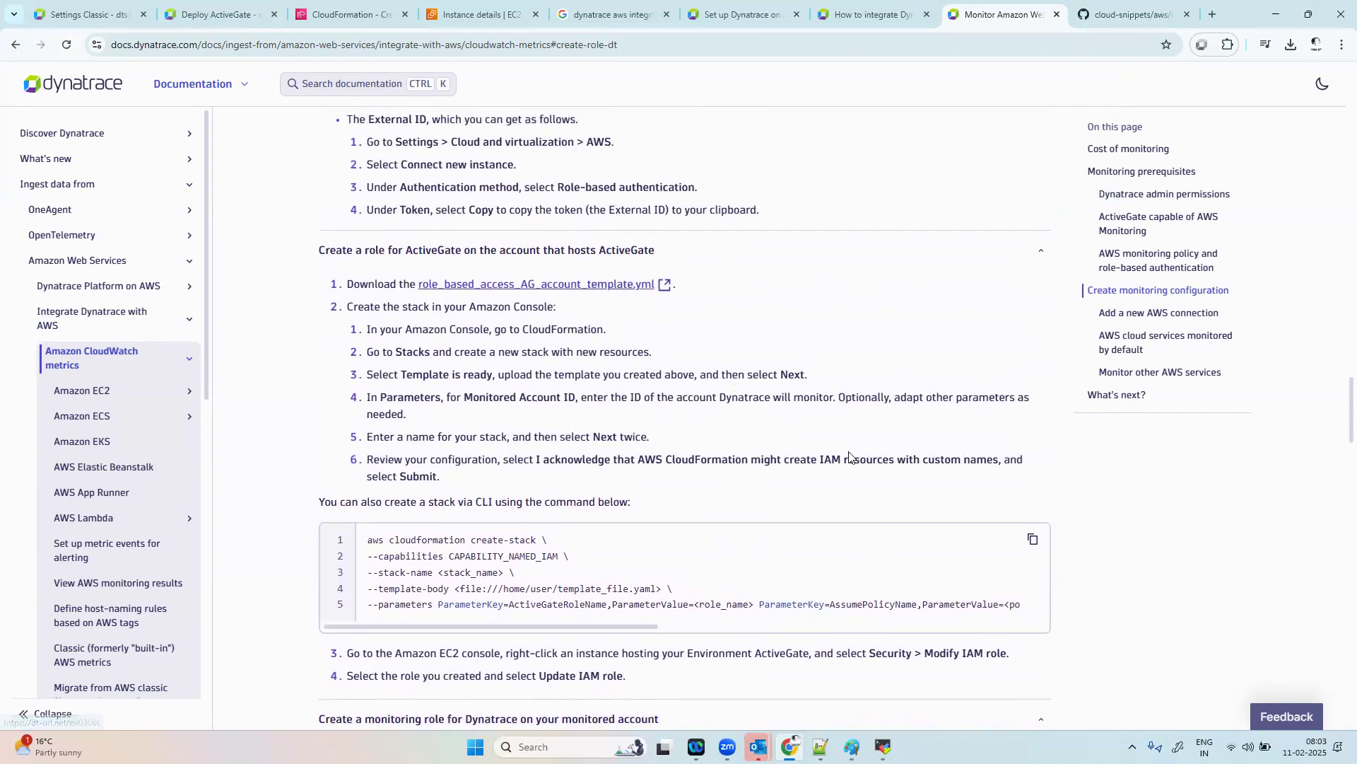
scroll(849, 454, down, 3)
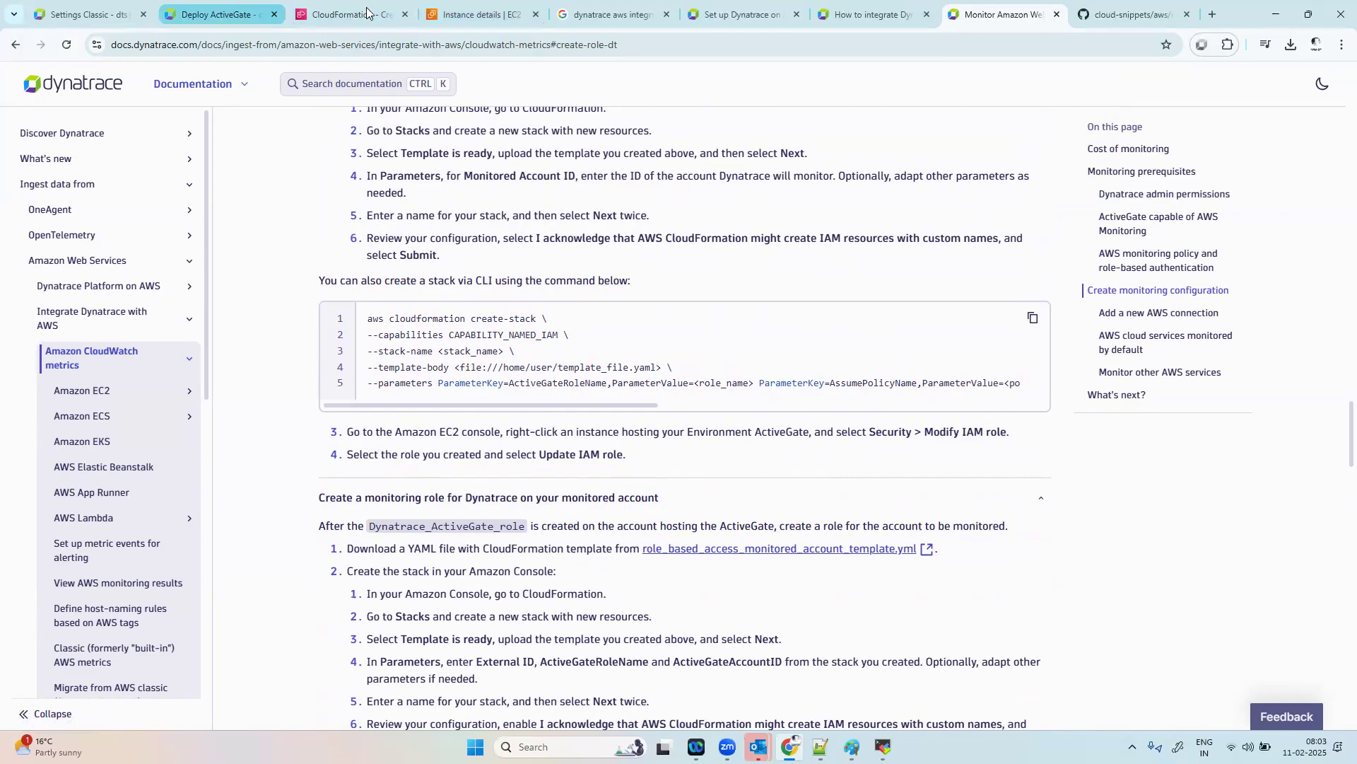
Step: Return to the CloudFormation stack creation page and upload role_based_access_monitored_account_template from the Downloads folder as the template
click(481, 14)
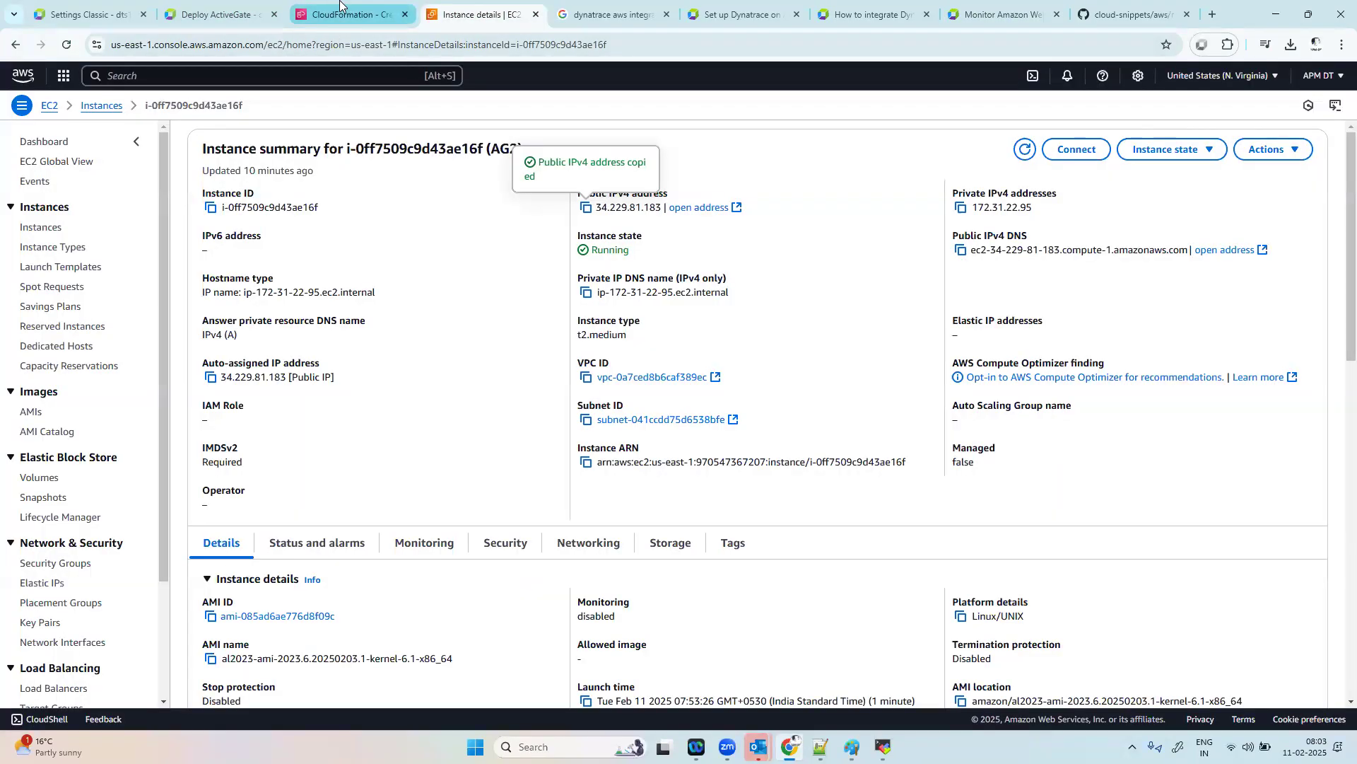
click(340, 3)
click(460, 570)
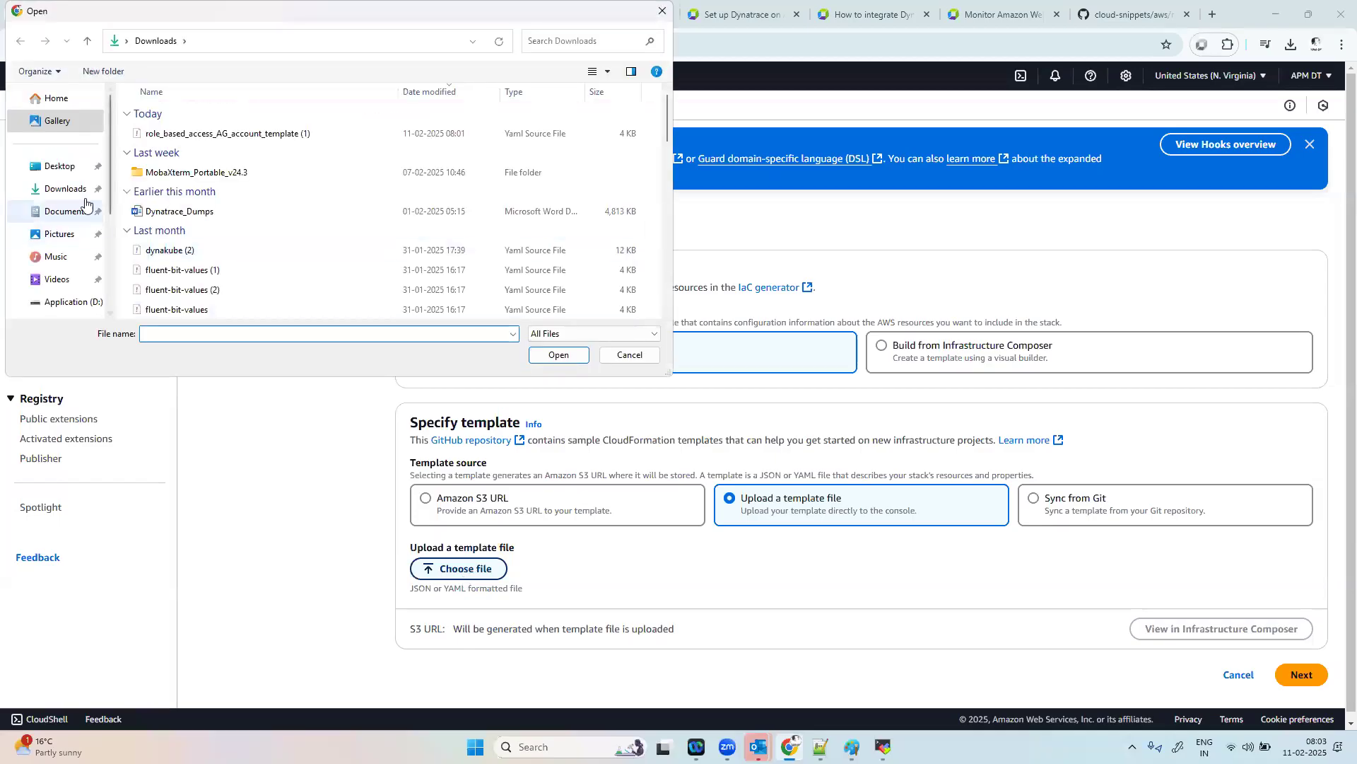
click(90, 189)
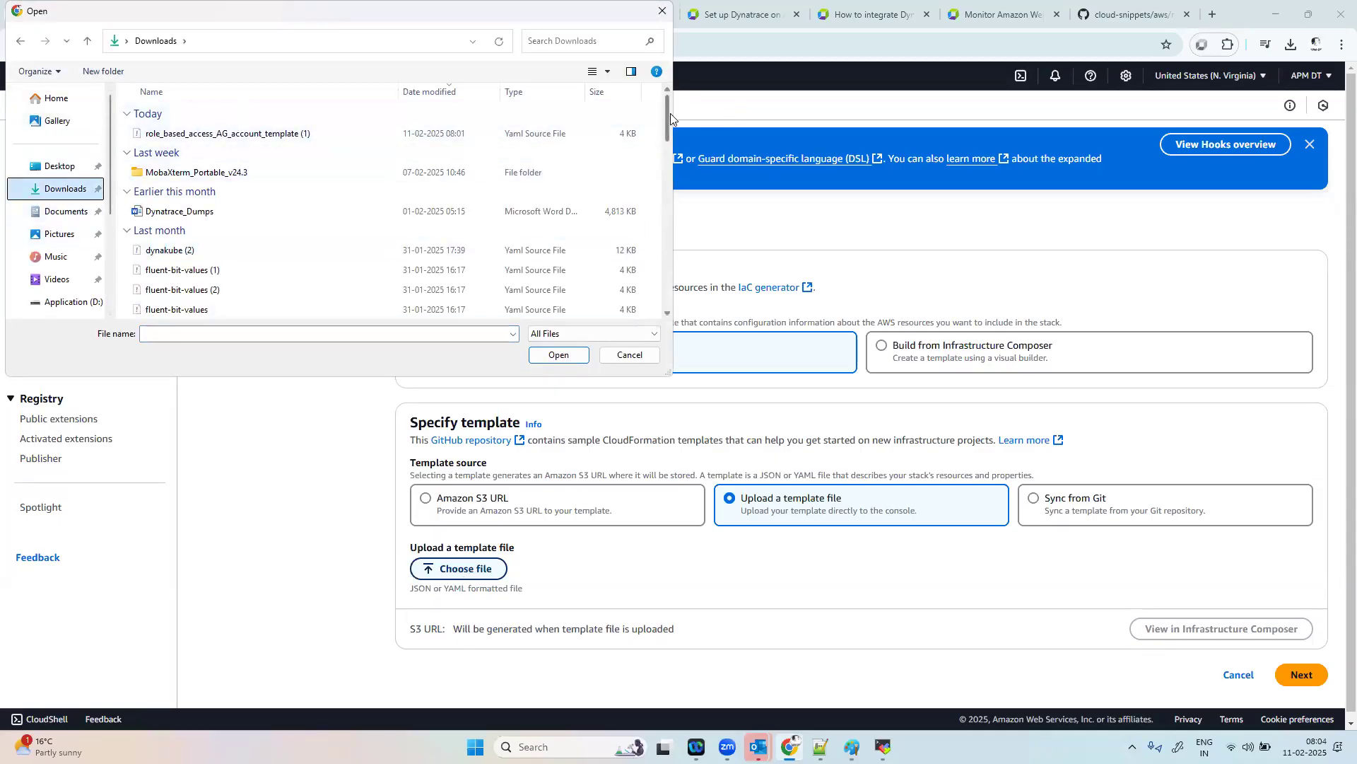
drag(668, 114, 662, 259)
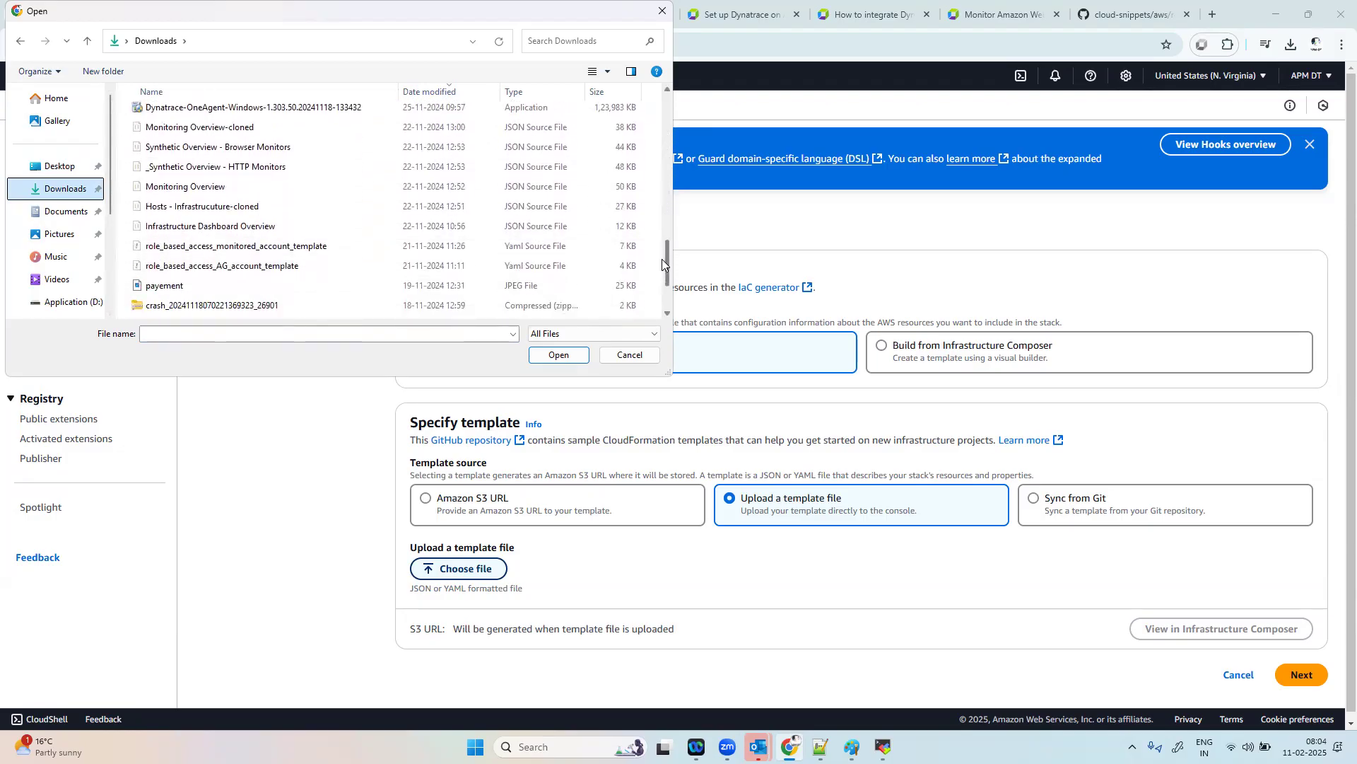
click(212, 246)
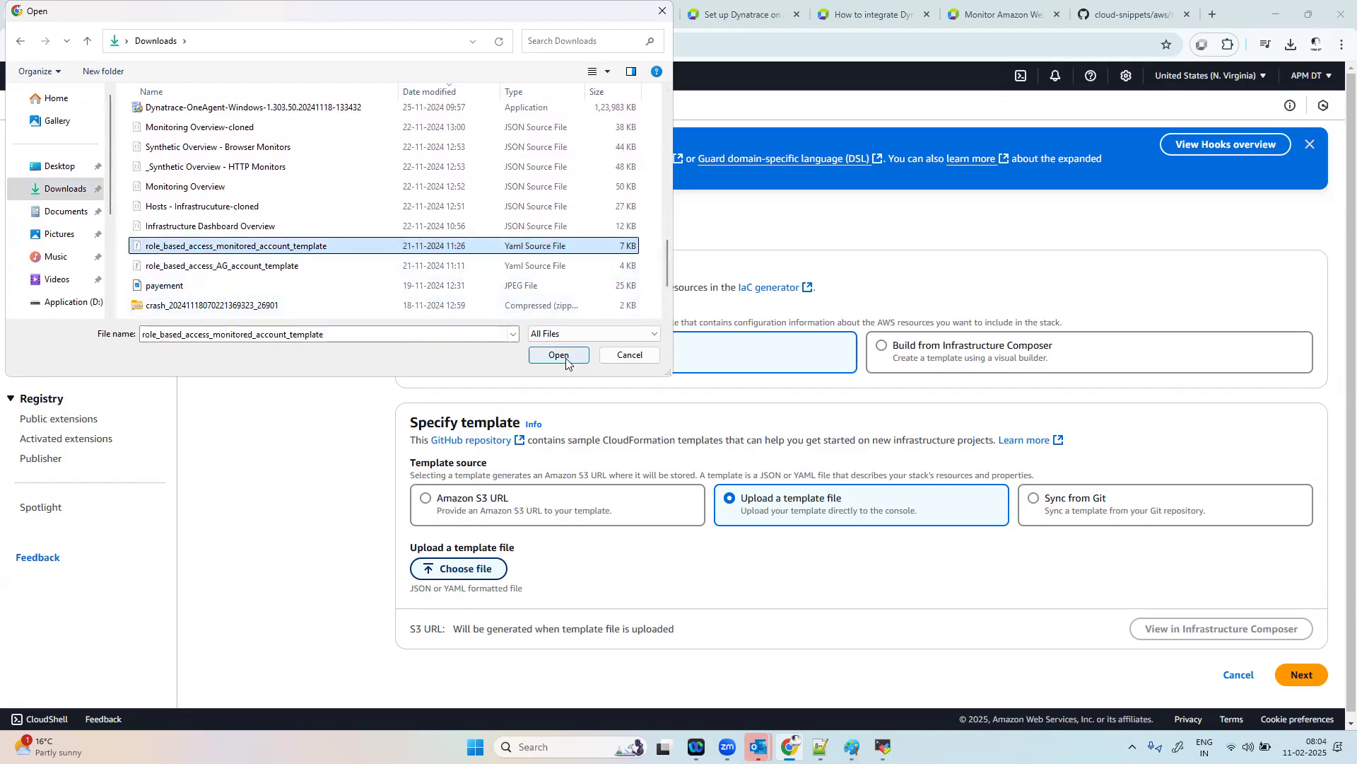
click(559, 355)
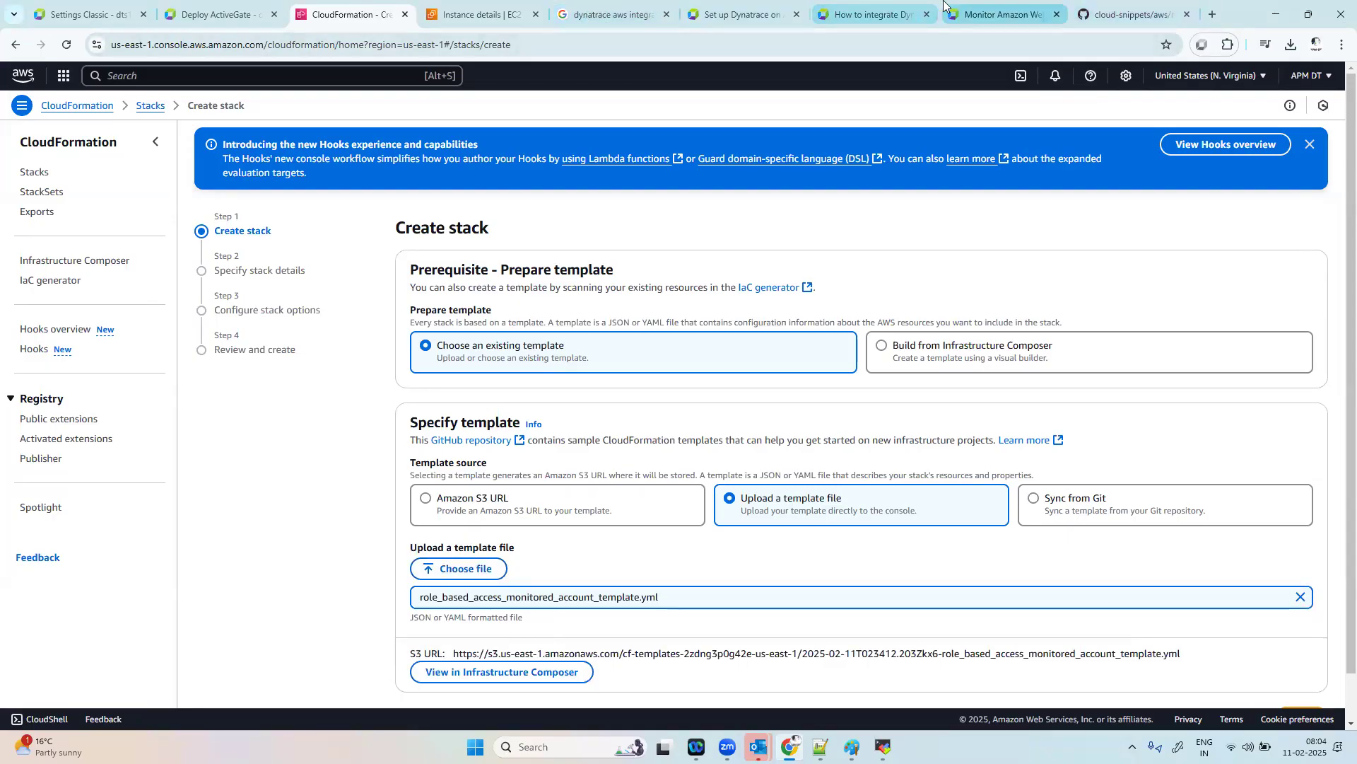
Step: Open the role_based_access_monitored_account_template.yml link from the Dynatrace documentation in a new tab and view the template on GitHub
click(1001, 15)
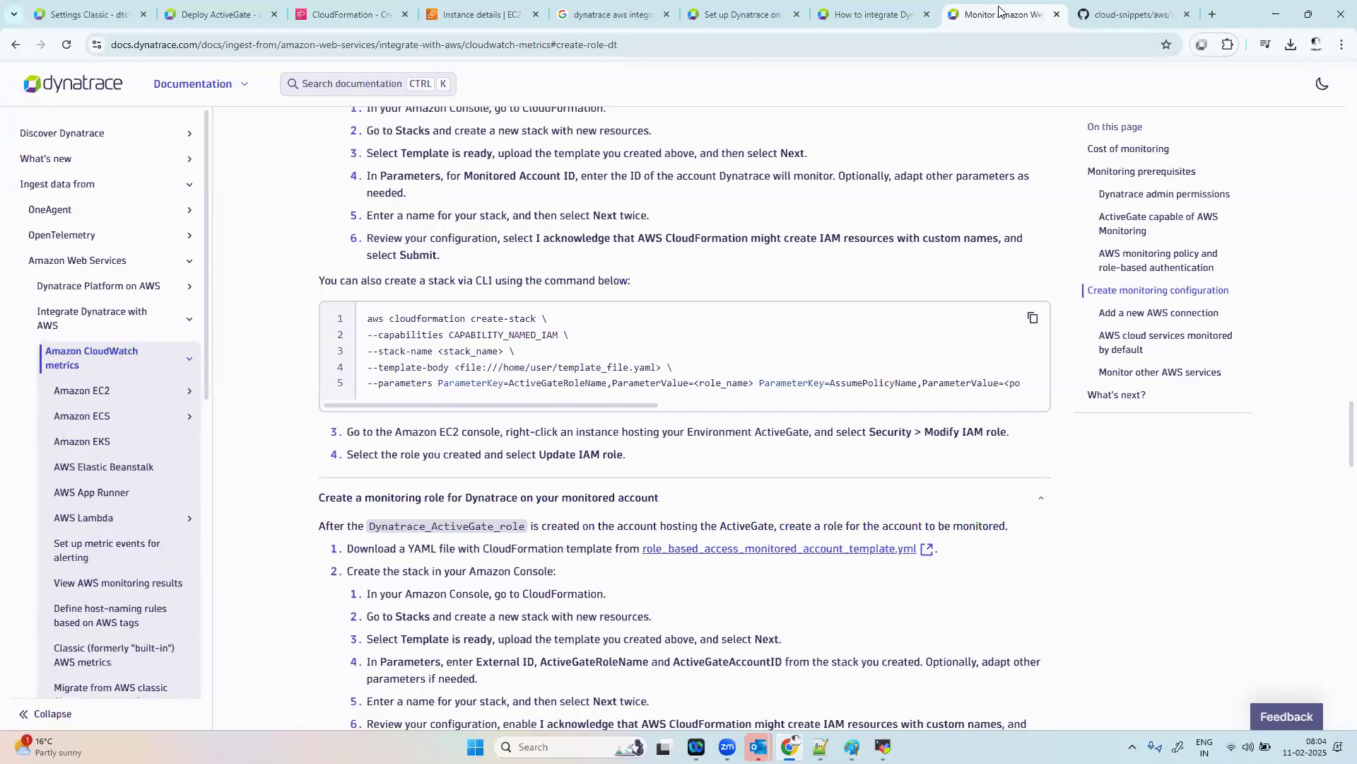
right_click(855, 555)
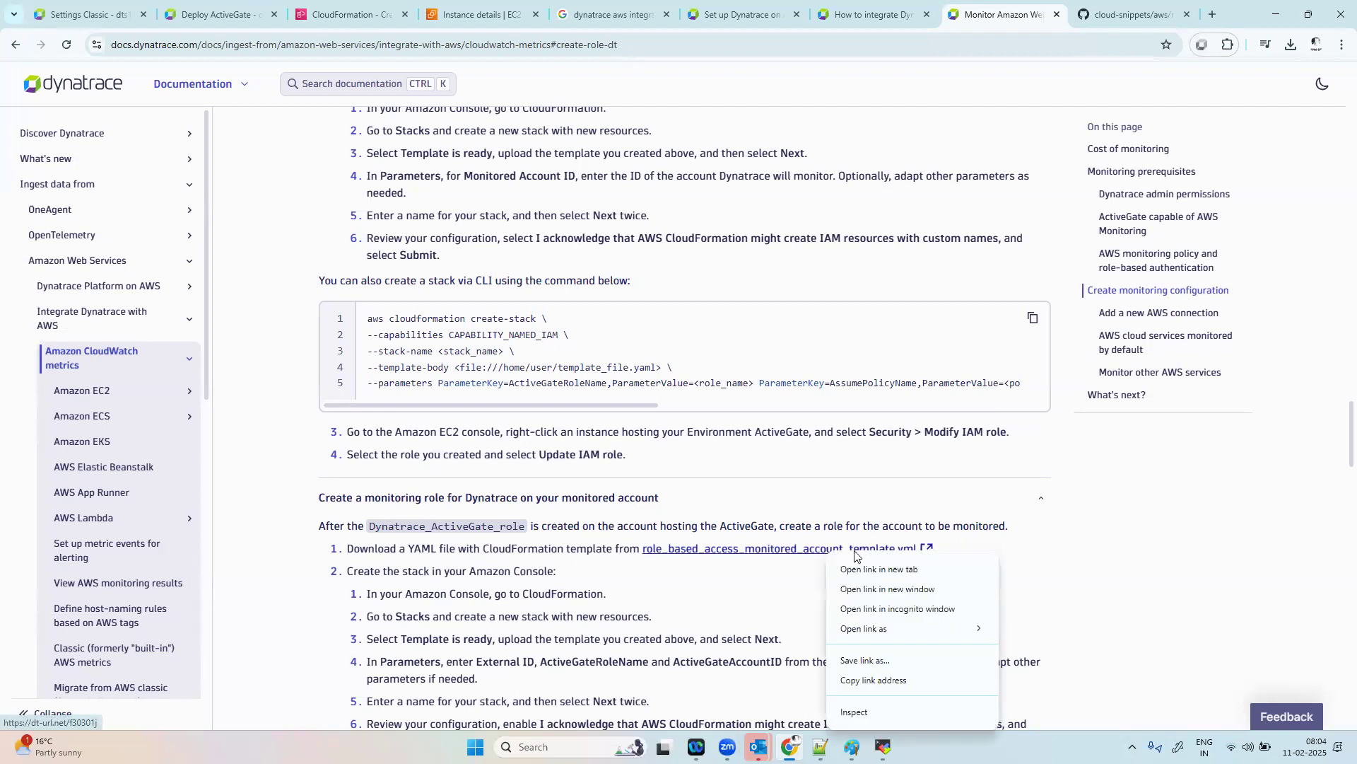
click(877, 569)
key(ctrl+Tab)
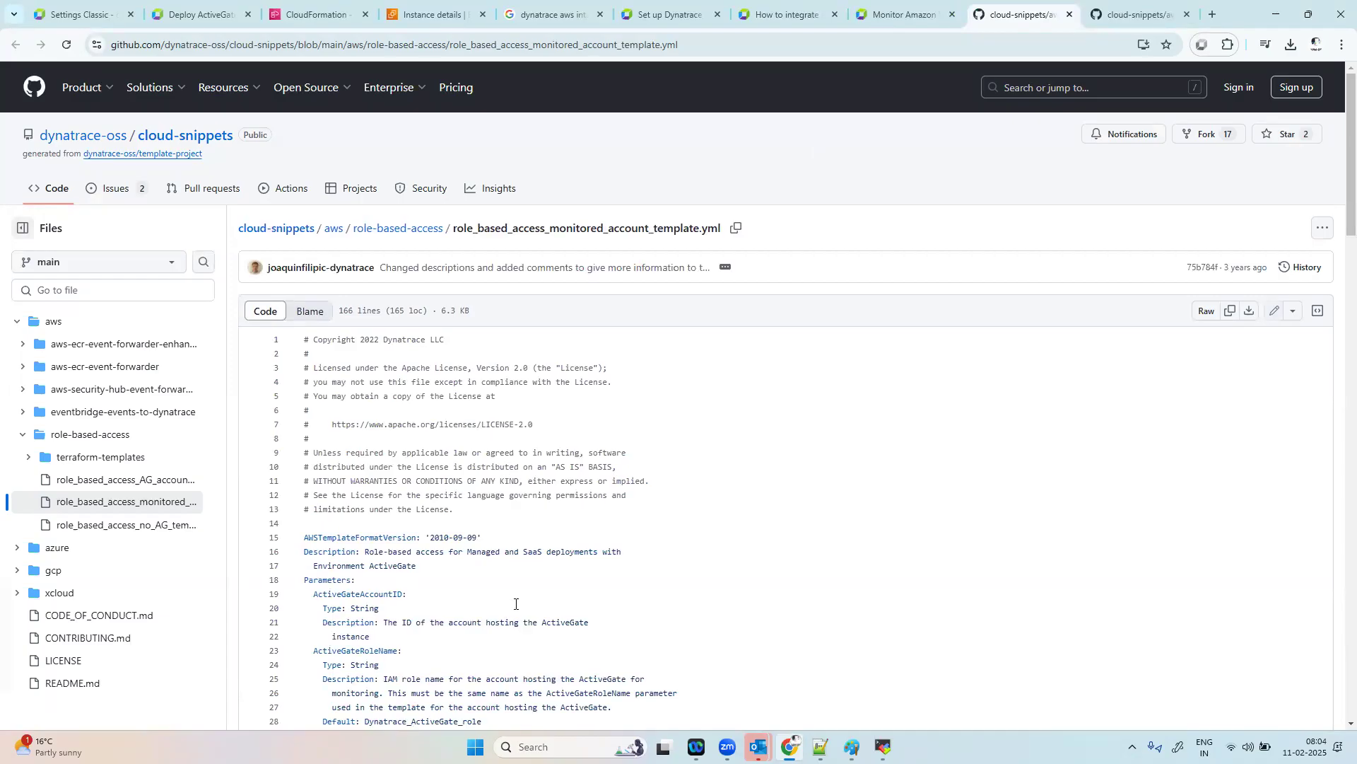
Step: Return to CloudFormation, proceed with the uploaded template to the stack details, and name the stack monitoredaccount
click(315, 14)
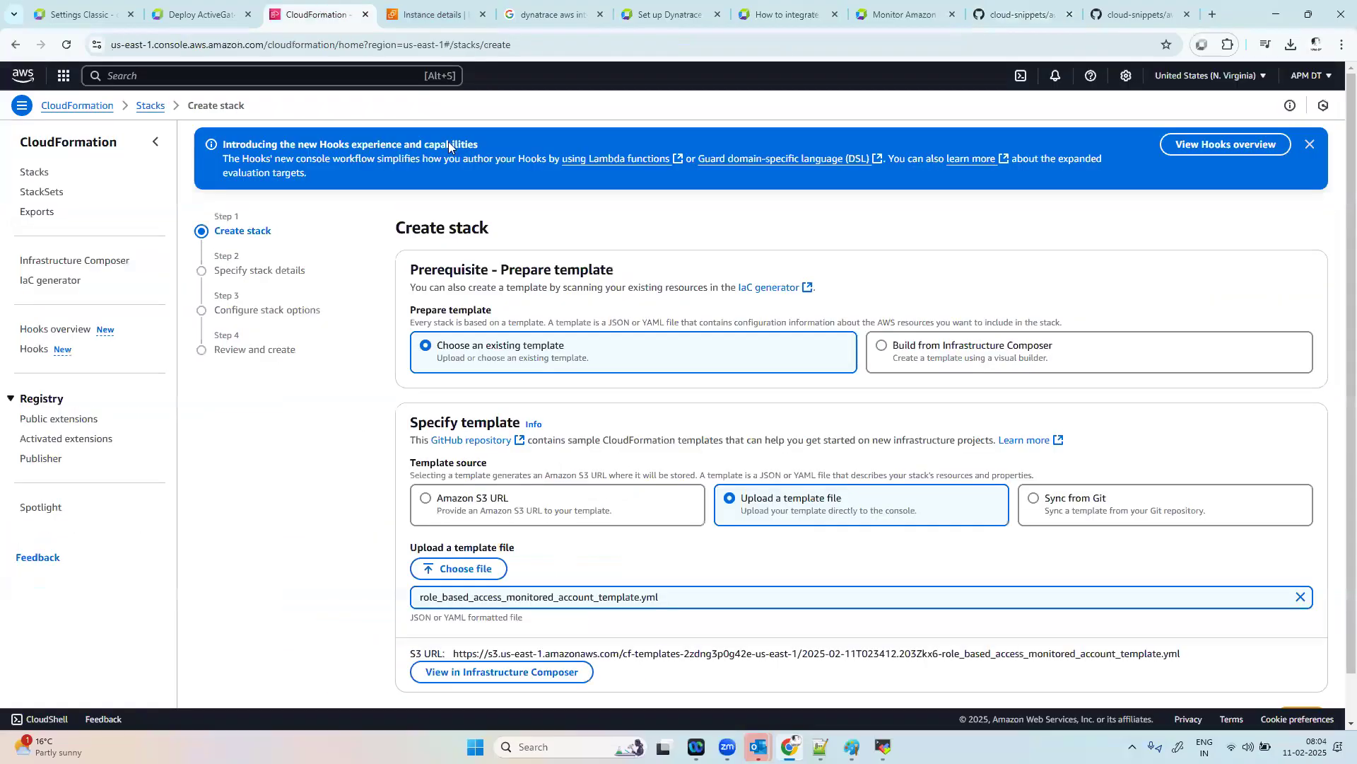
scroll(836, 536, down, 2)
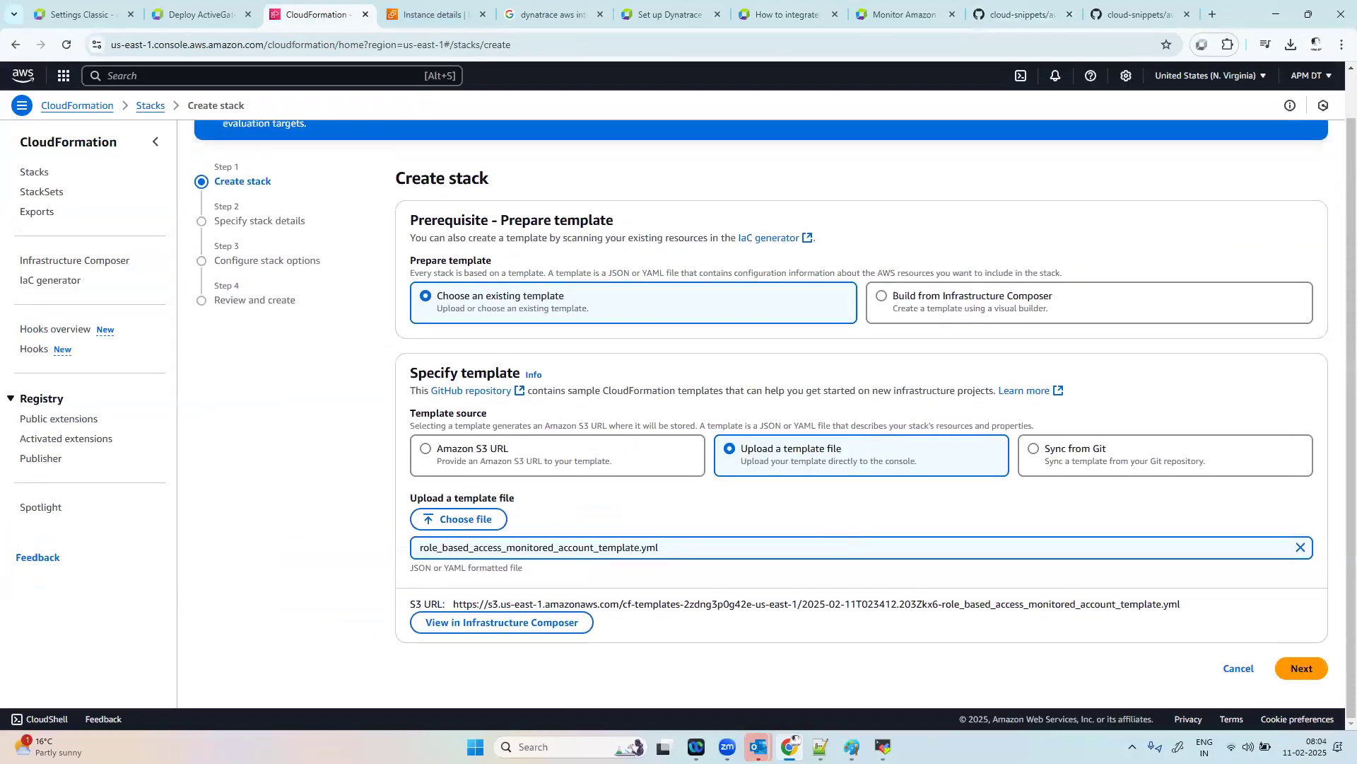
click(1303, 669)
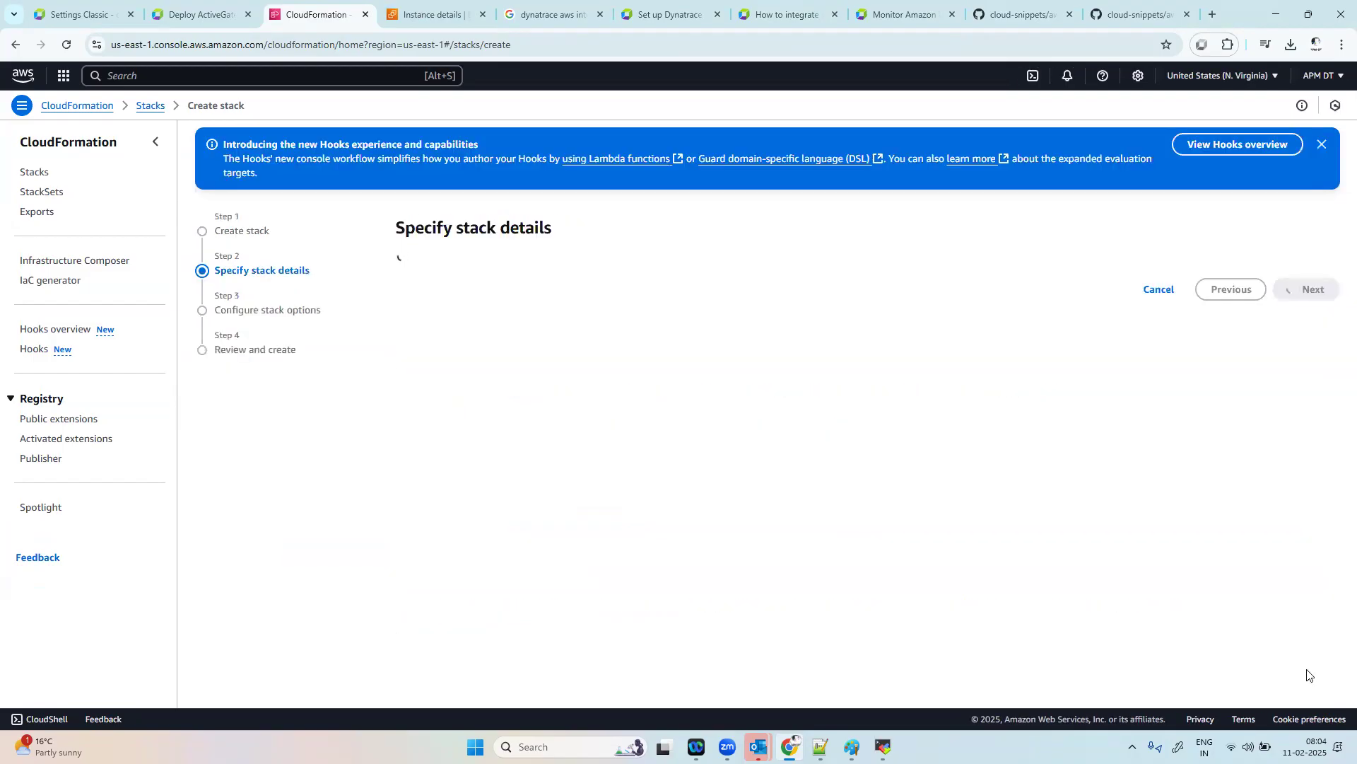
click(558, 318)
text(monitorredaccount)
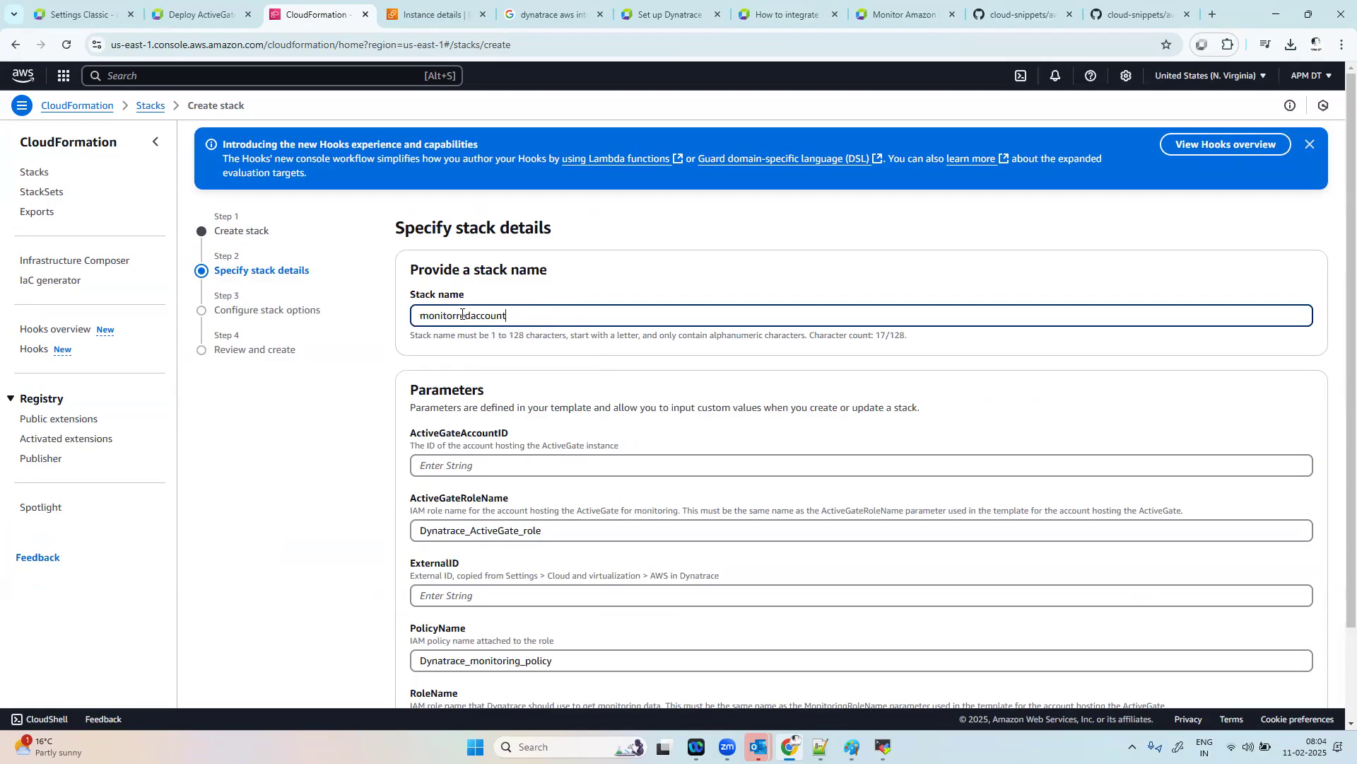
key(BackSpace)
Step: Copy the AWS account ID from the console's account details and paste it as the ActiveGateAccountID parameter
scroll(930, 566, down, 2)
click(515, 356)
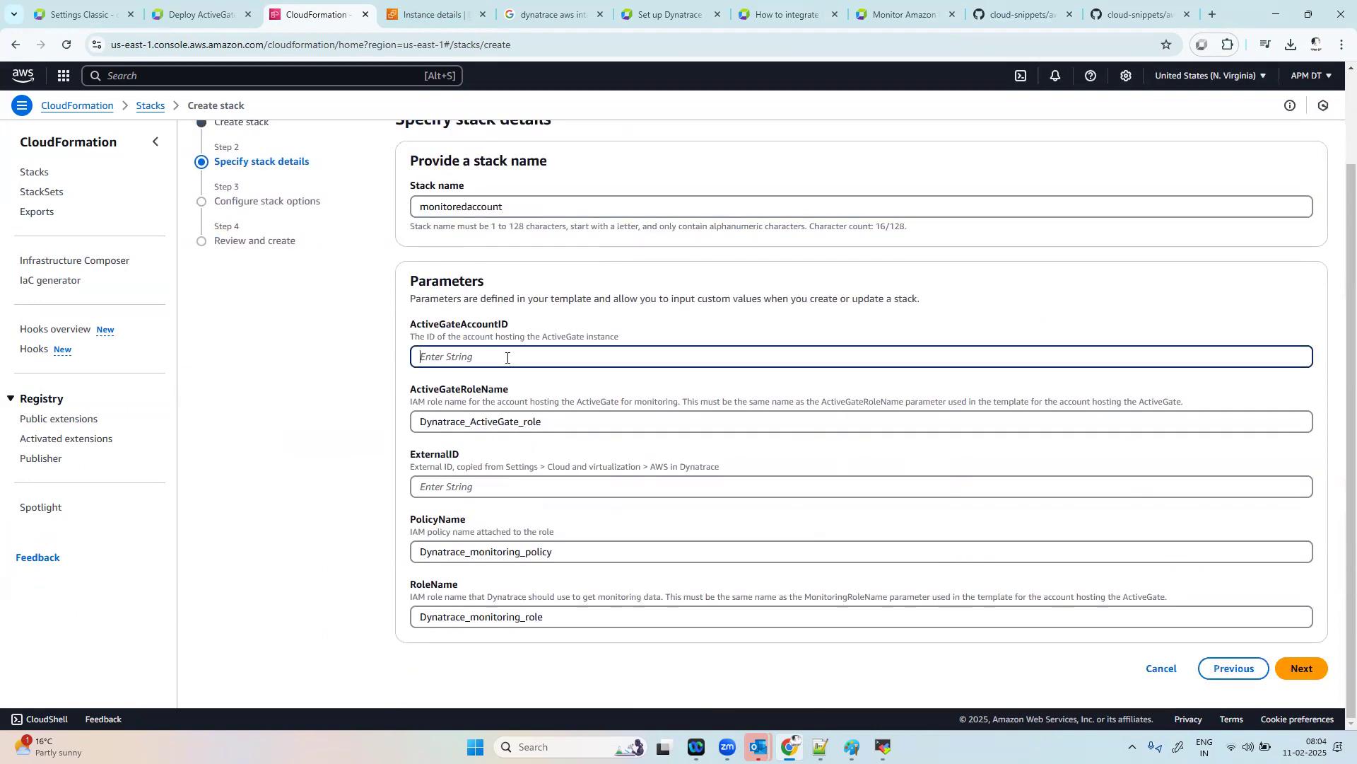
click(1308, 76)
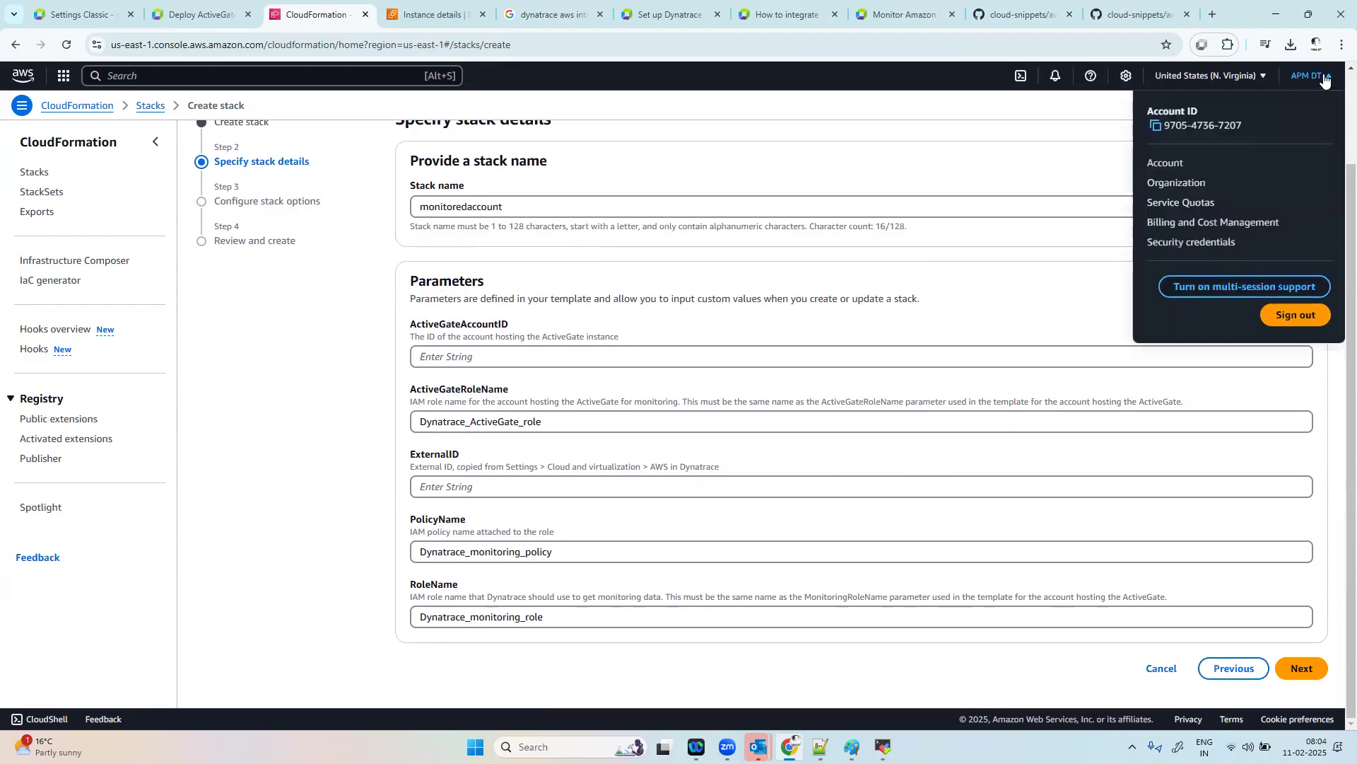
click(1157, 127)
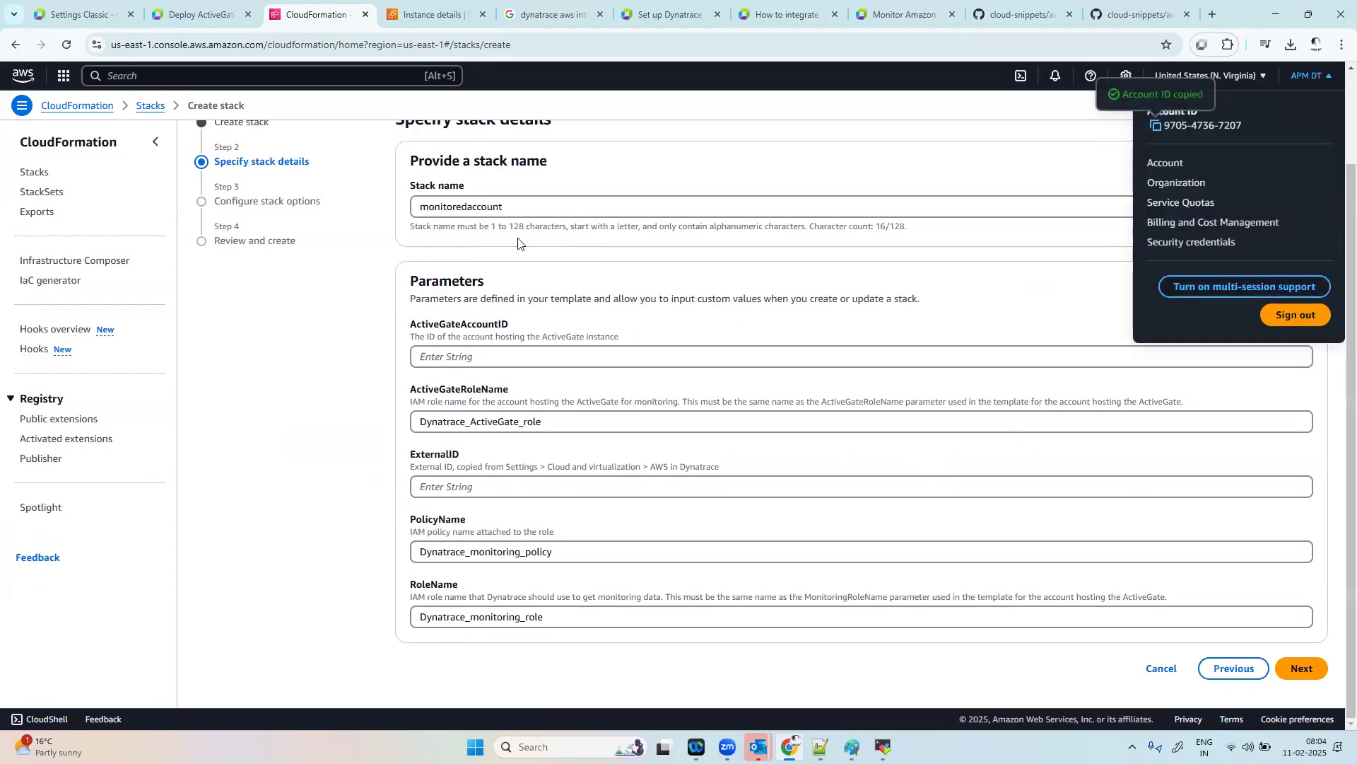
click(447, 358)
key(ctrl+v)
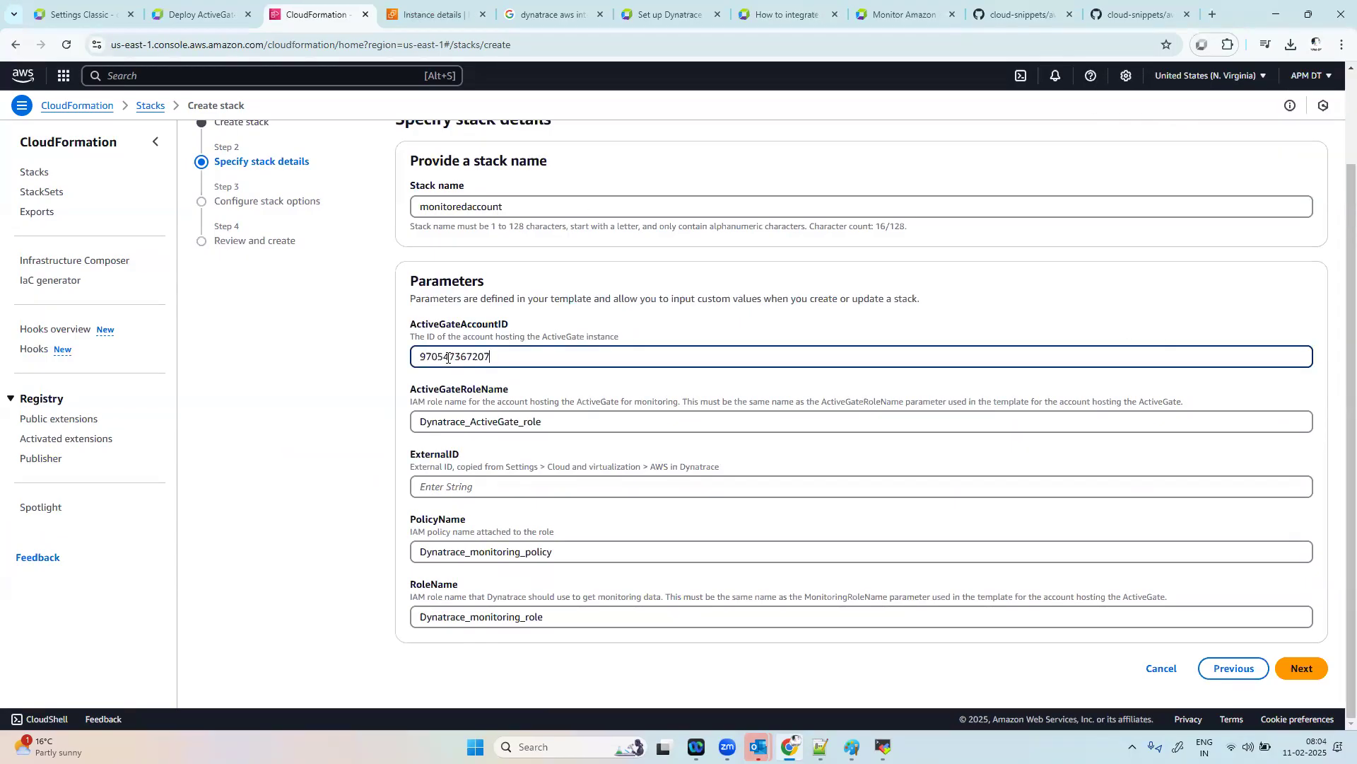
Step: Switch to the Dynatrace settings and start connecting a new AWS instance under Cloud and virtualization to obtain the ExternalID
click(469, 487)
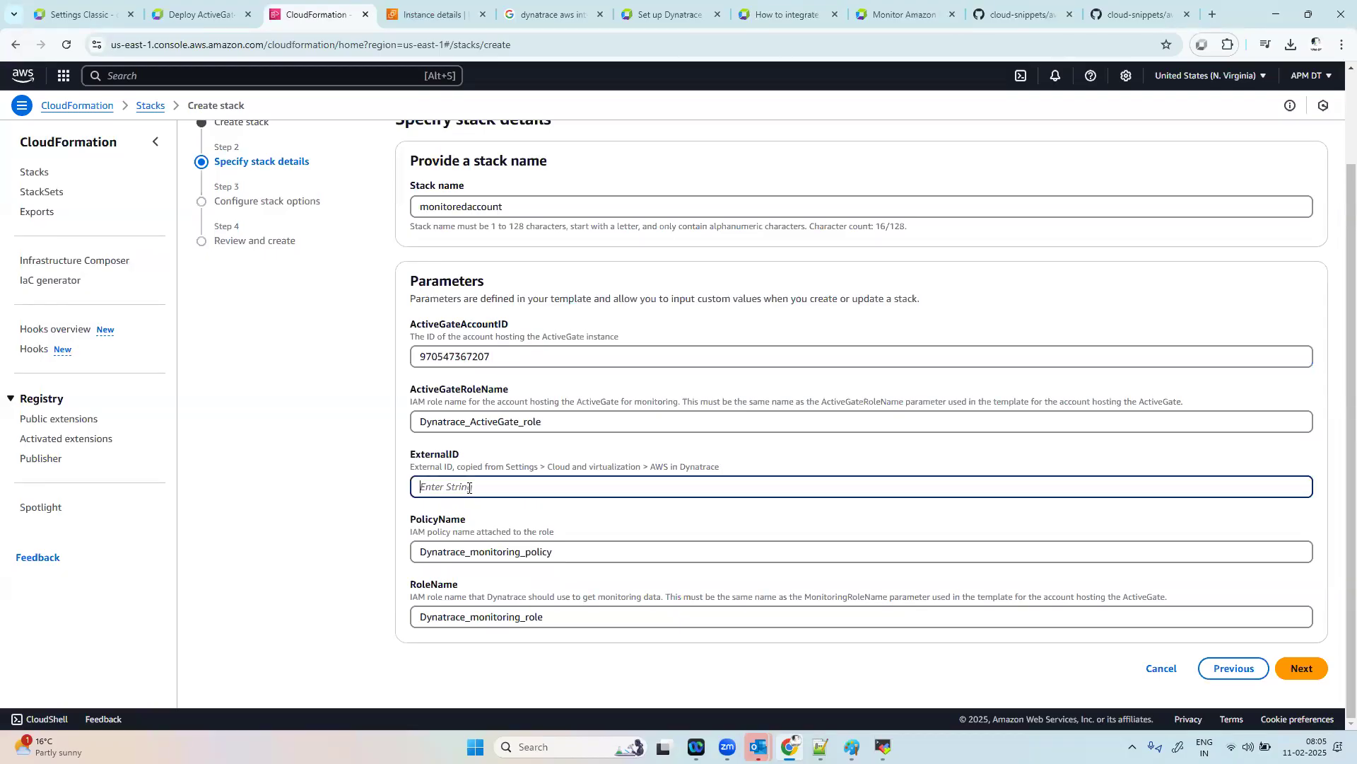
click(79, 14)
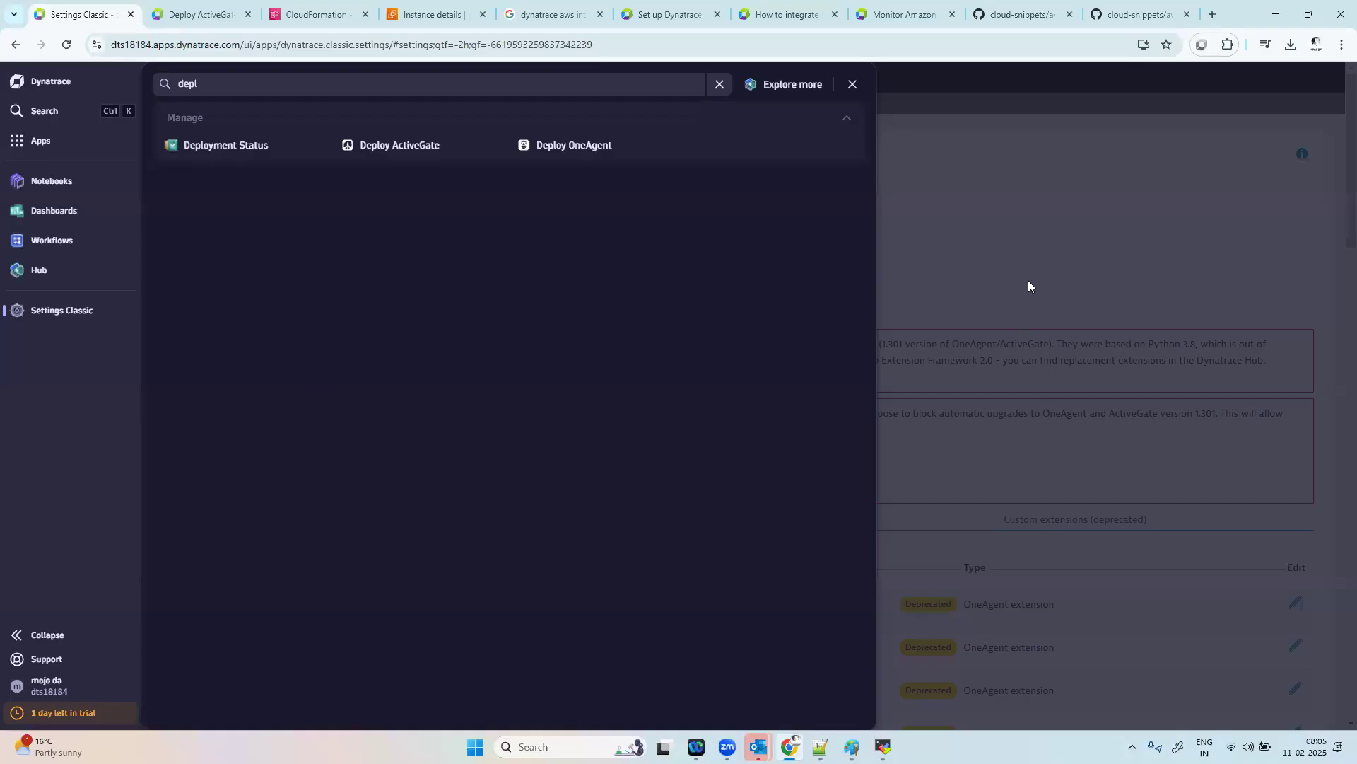
click(1015, 259)
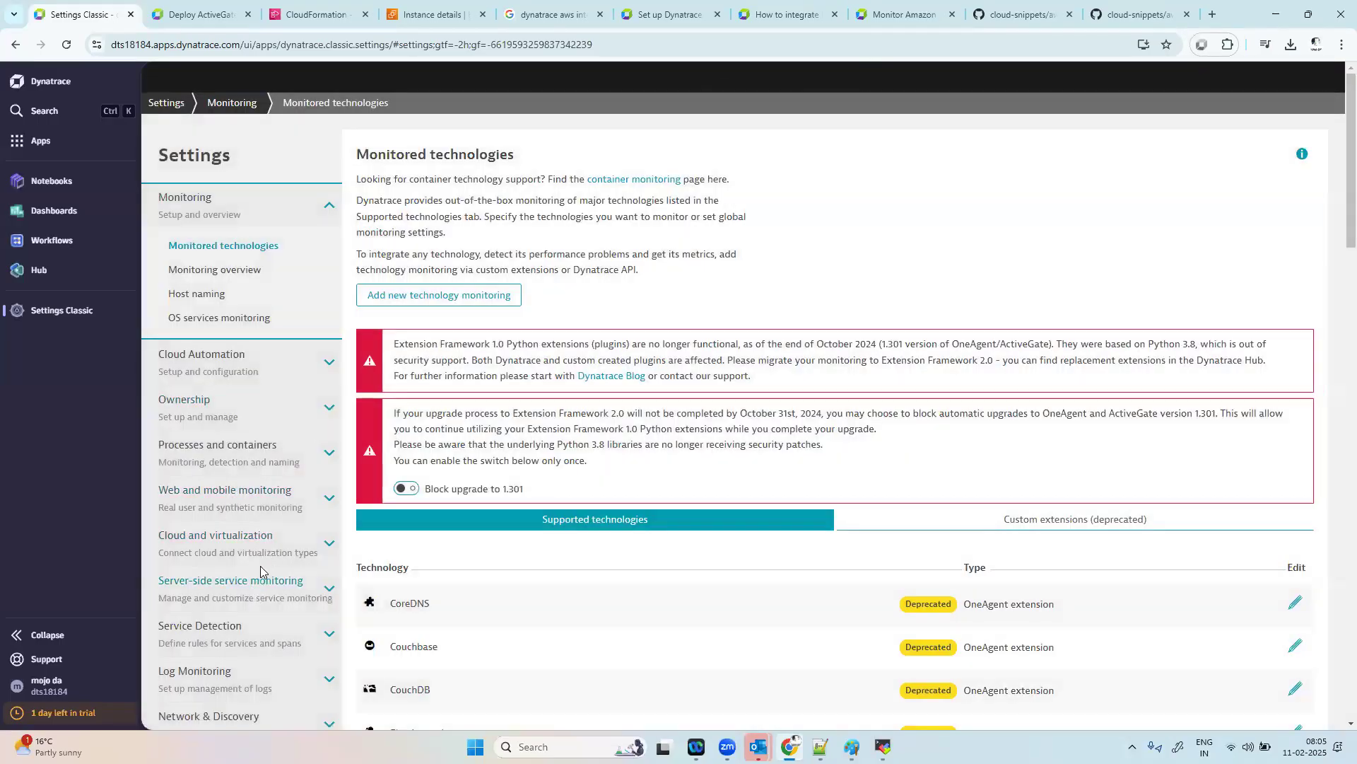
scroll(260, 571, down, 1)
click(221, 495)
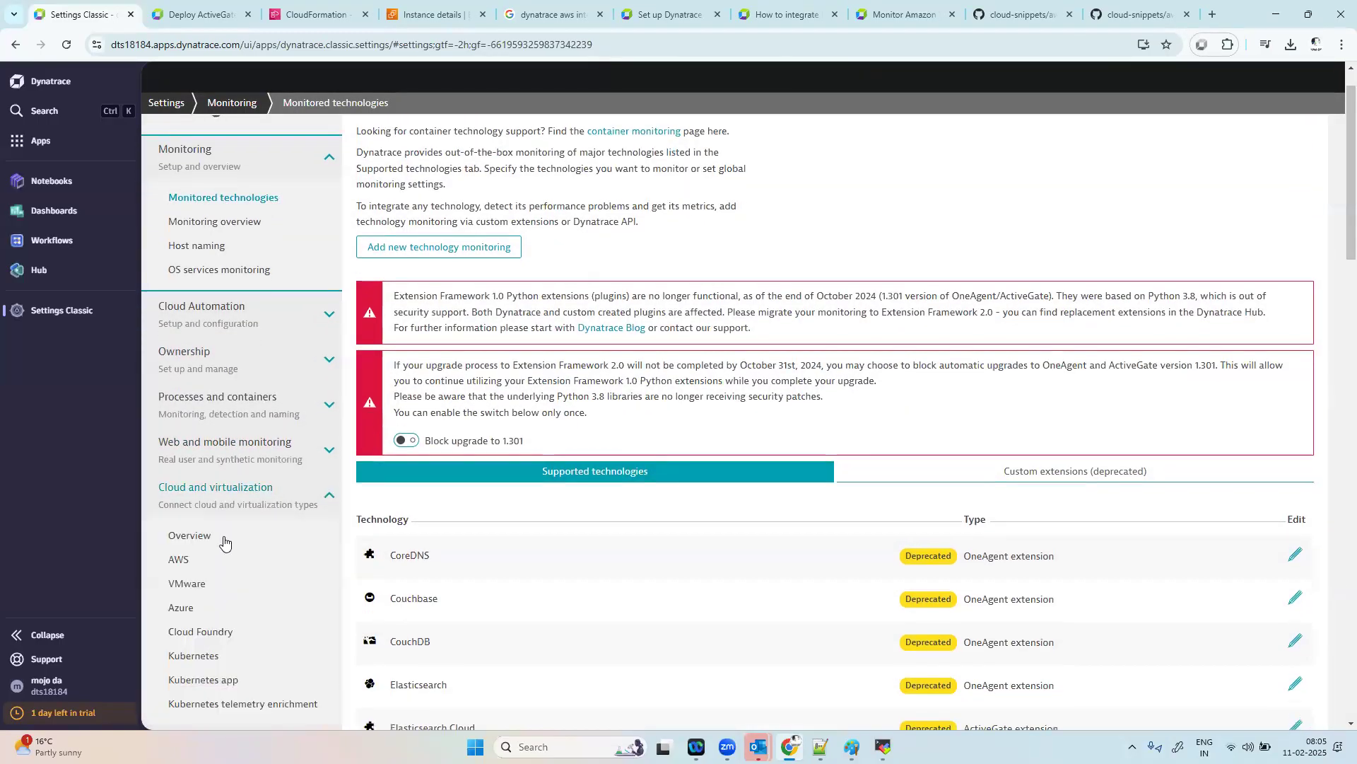
click(174, 559)
click(427, 382)
Step: Name the new AWS connection "dynatrace aws integration"
click(437, 438)
text(dynatrace aws integrat)
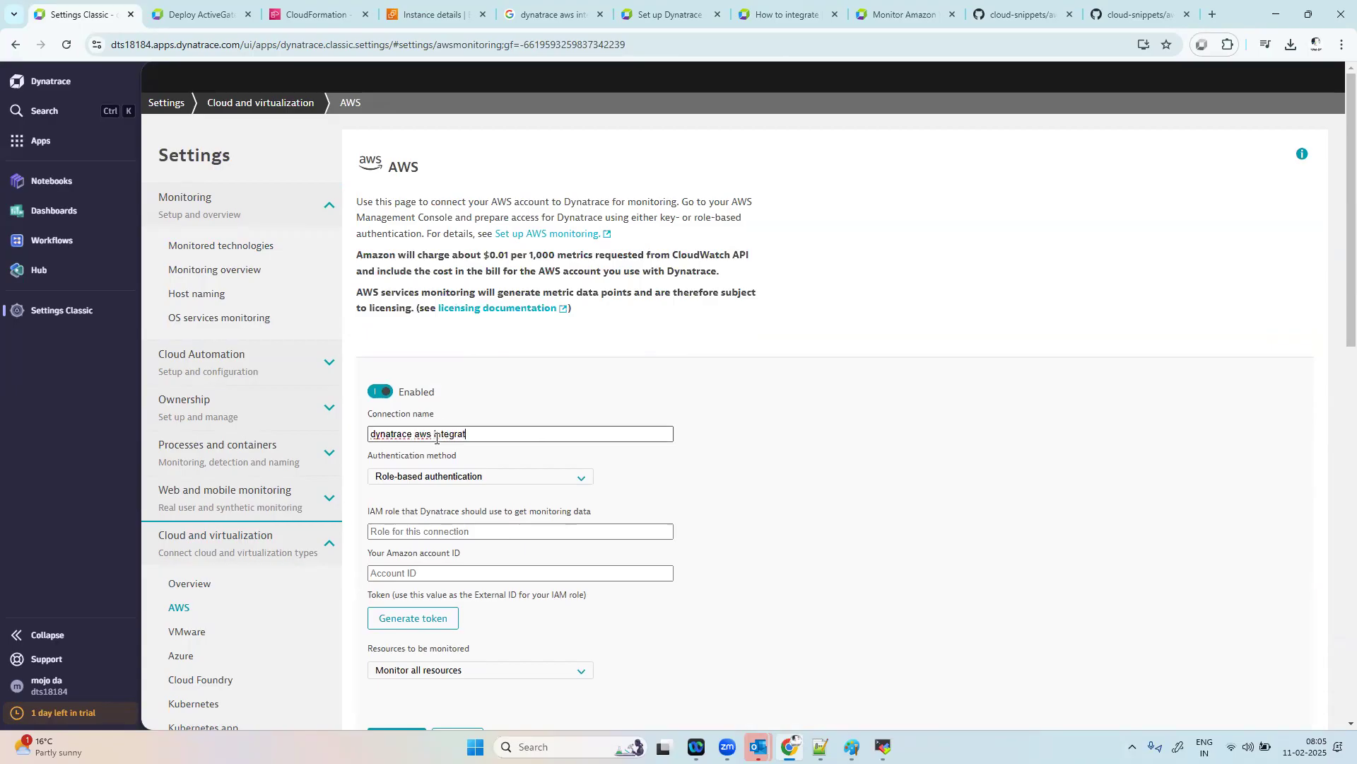
text(ion)
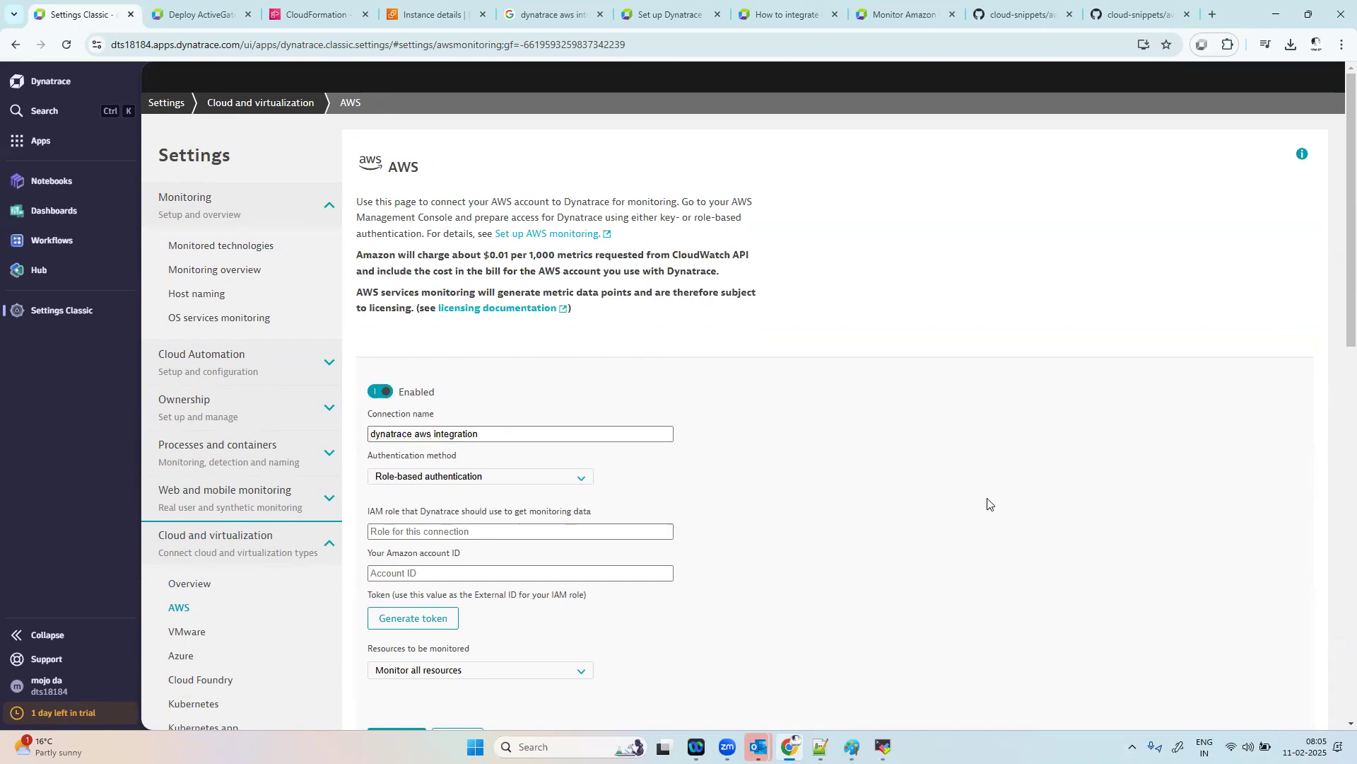
Step: Generate the token that serves as the IAM role's External ID and copy it to the clipboard
scroll(449, 388, down, 2)
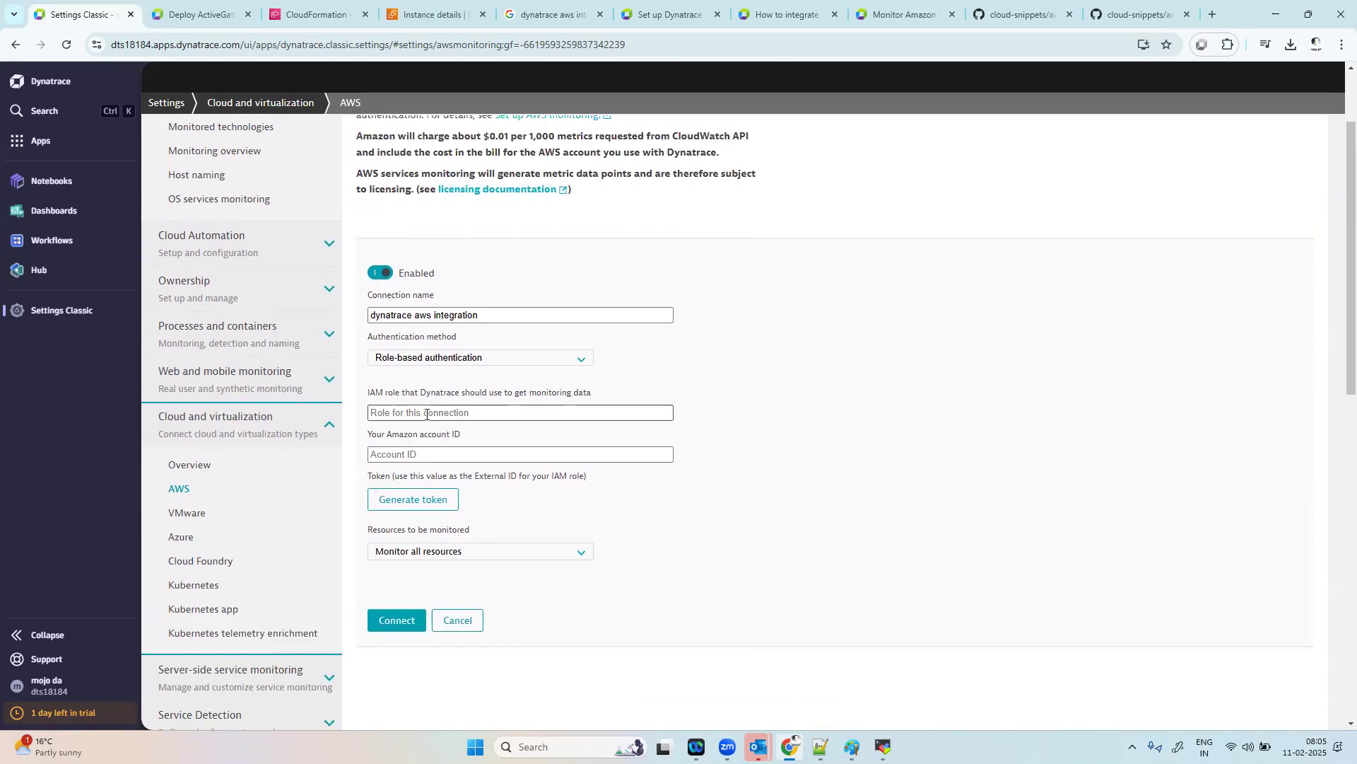
click(444, 502)
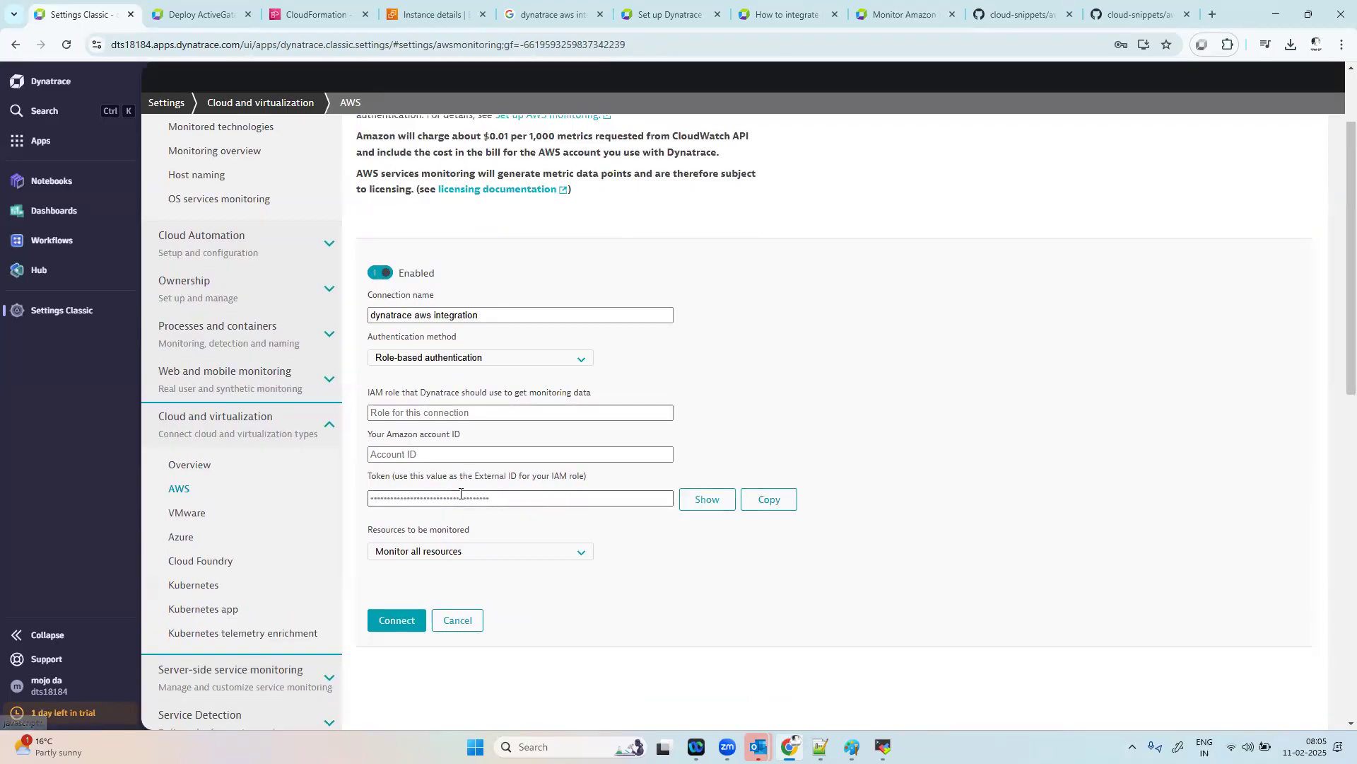
click(769, 505)
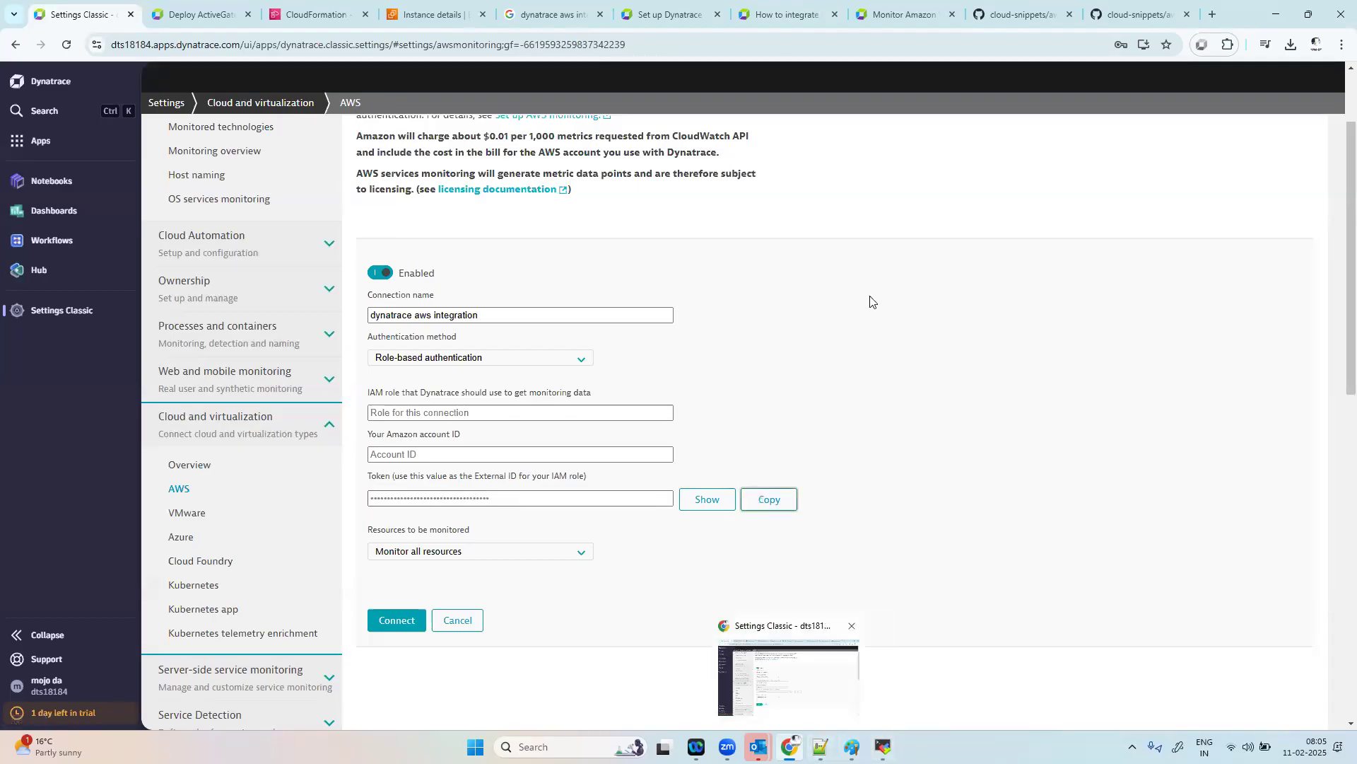
Step: Switch to the CloudFormation stack form and paste the copied Dynatrace token as the ExternalID parameter
click(322, 7)
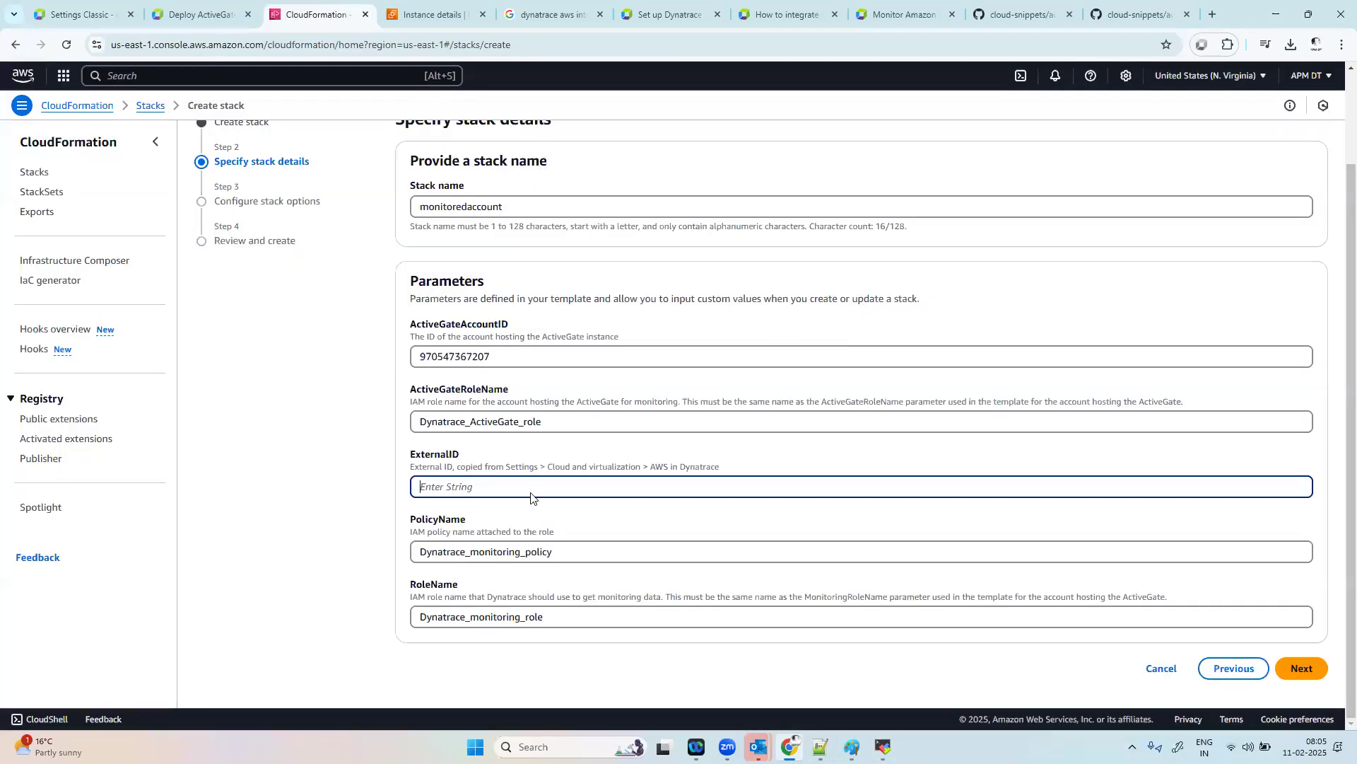
key(ctrl+v)
Step: Copy the stack's RoleName Dynatrace_monitoring_role and paste it as the IAM role of the Dynatrace AWS connection
drag(554, 616, 379, 619)
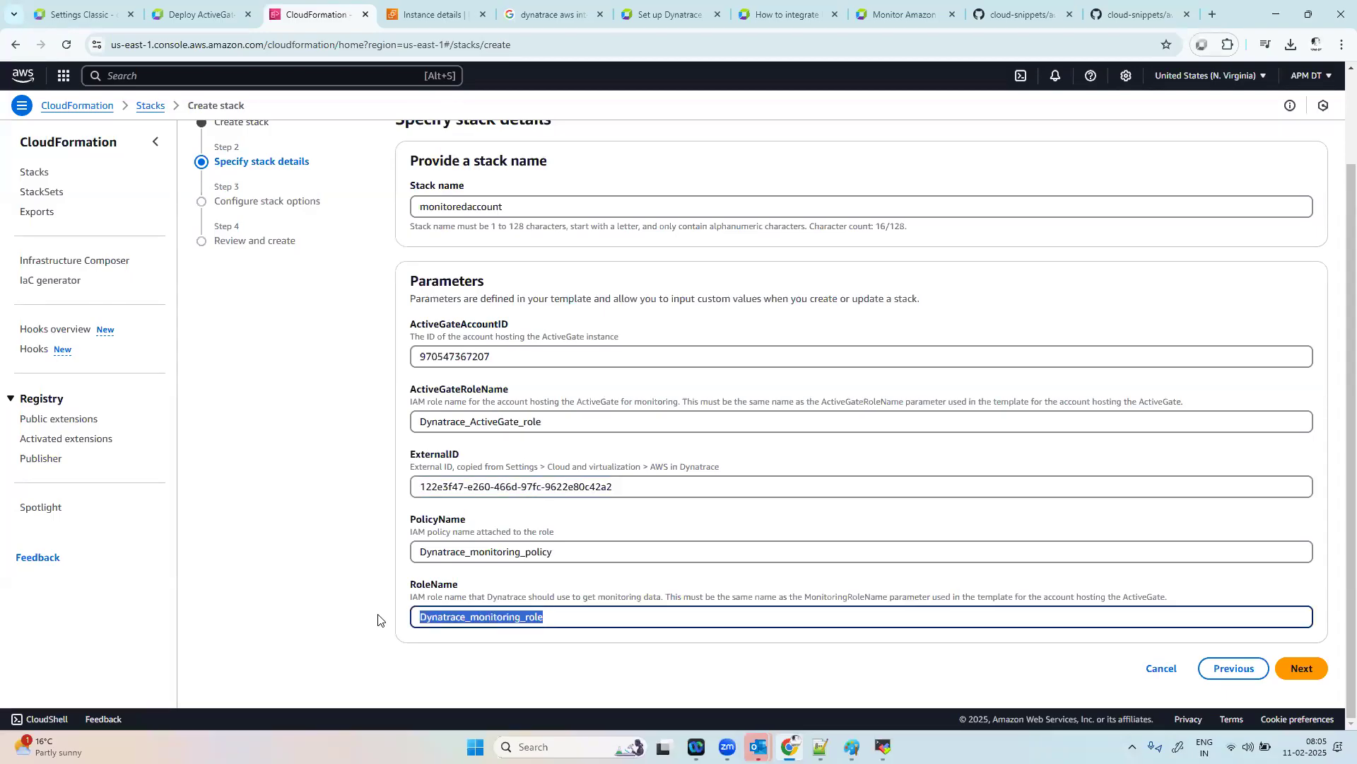
click(71, 14)
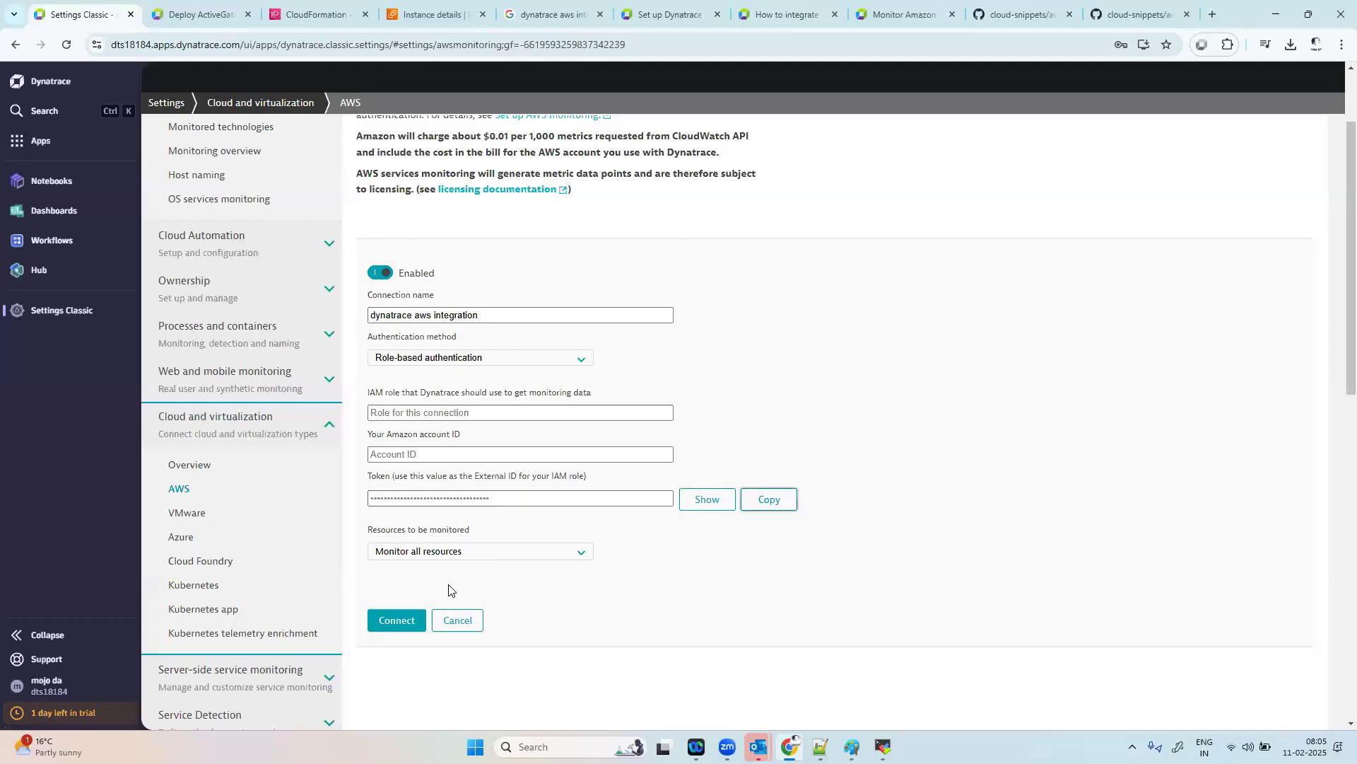
click(434, 413)
key(ctrl+v)
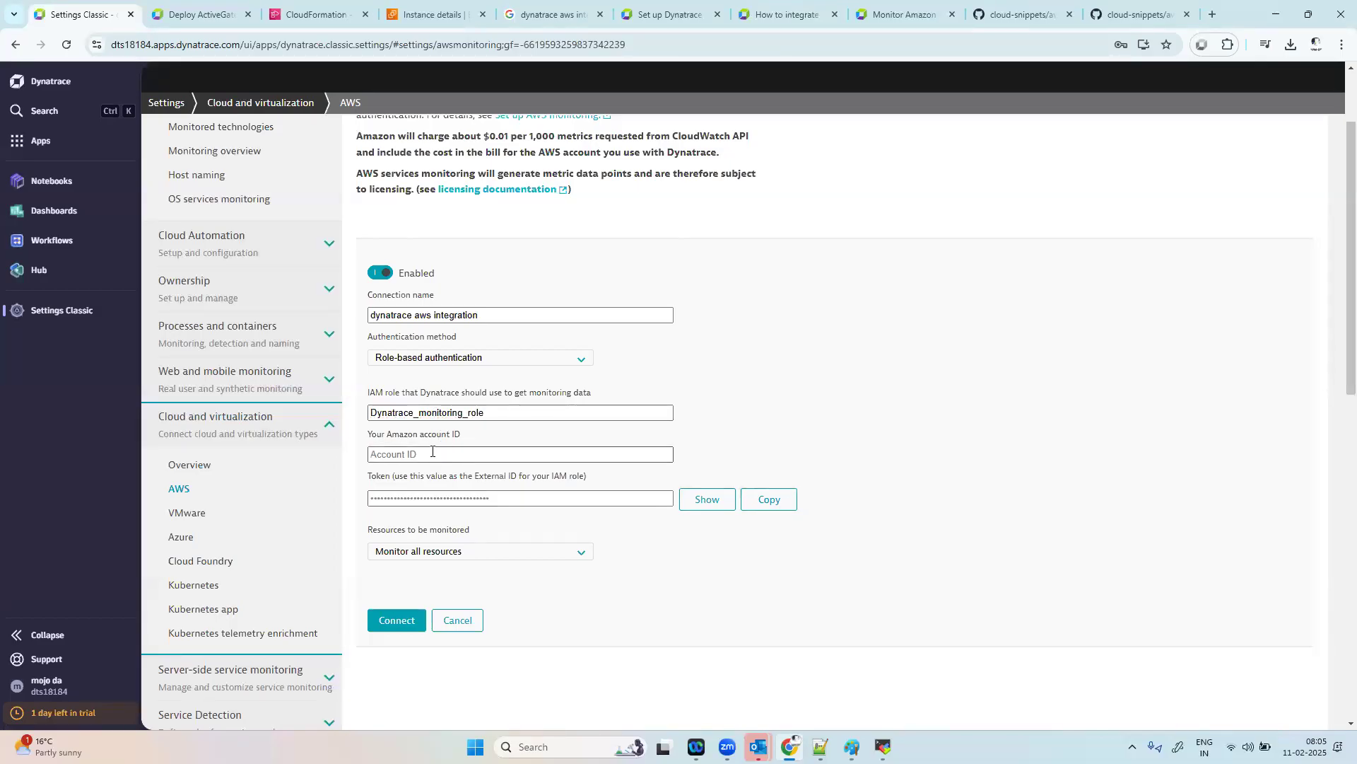
Step: Copy the AWS account ID from the console's account details and paste it as the Amazon account ID of the Dynatrace connection
click(317, 15)
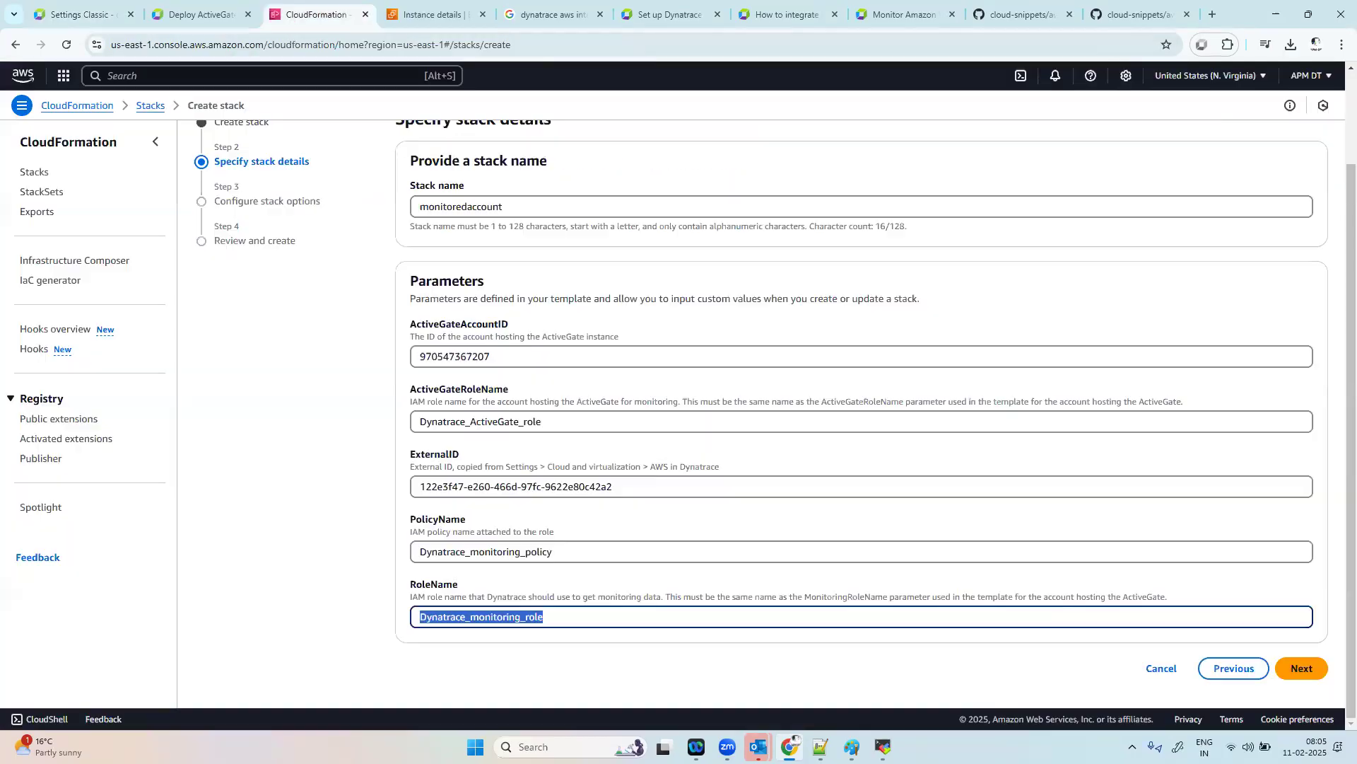
click(1311, 76)
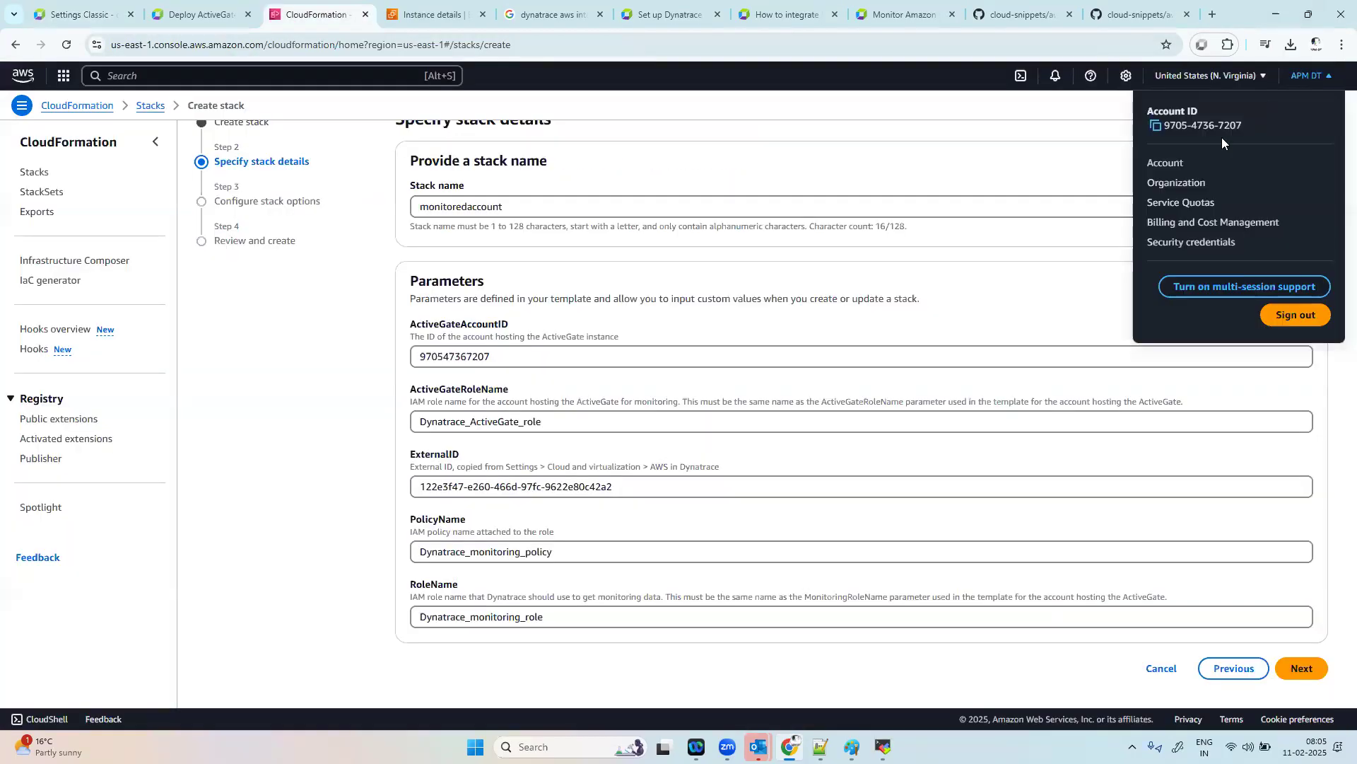
click(1157, 126)
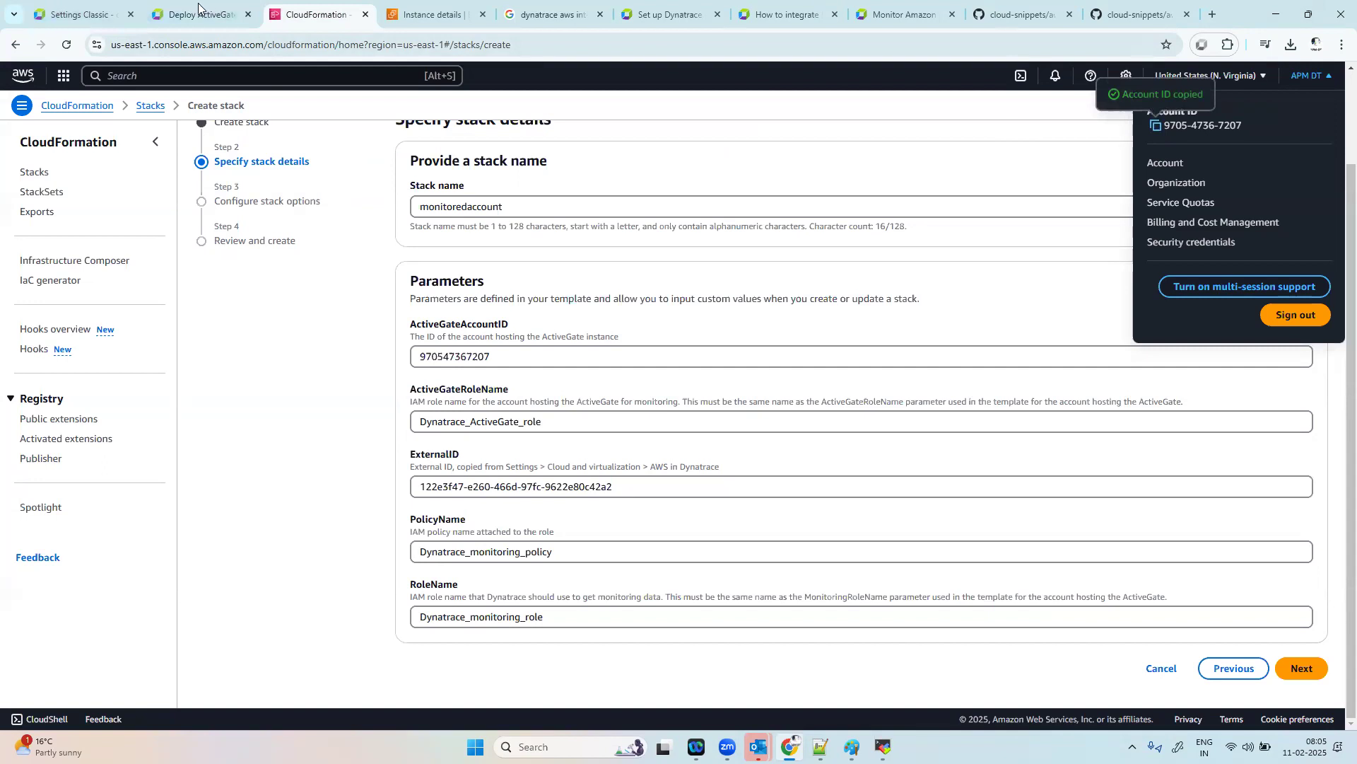
click(70, 14)
click(433, 457)
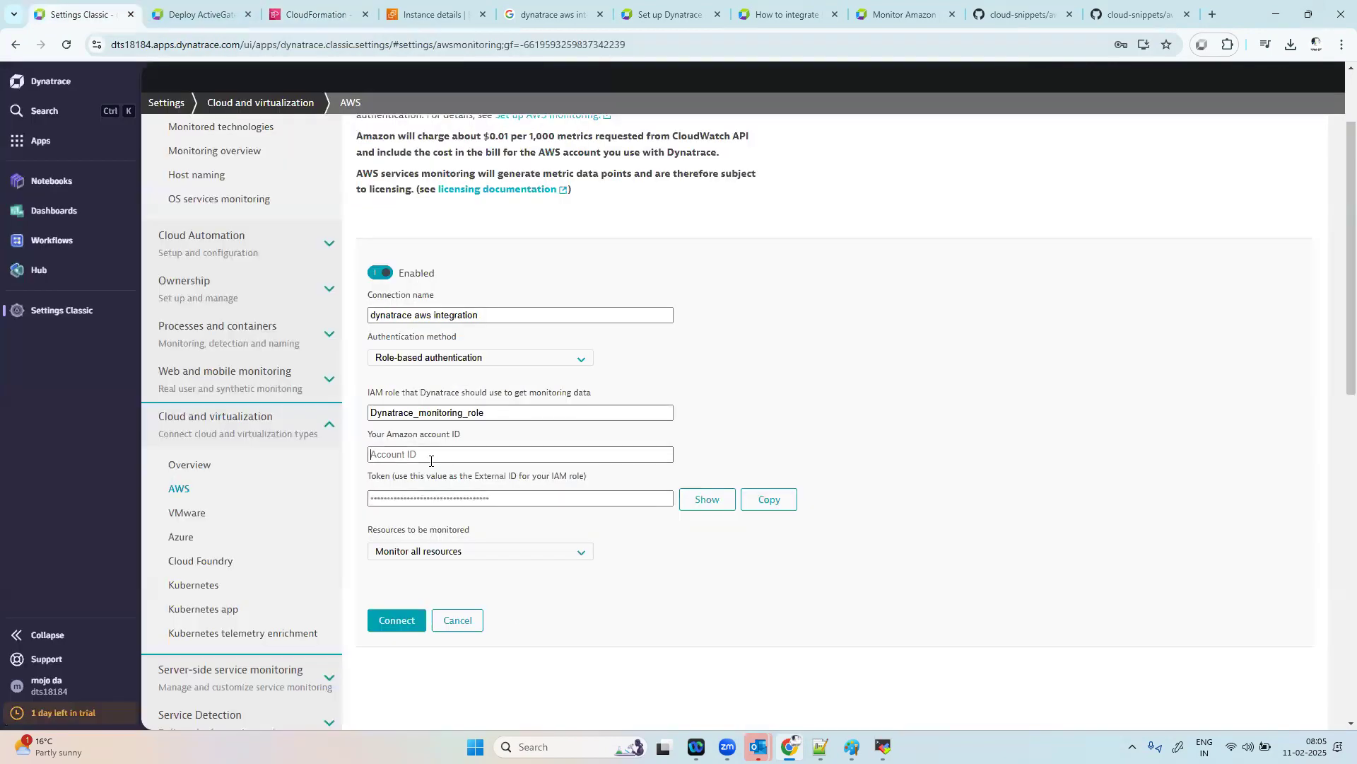
key(ctrl+v)
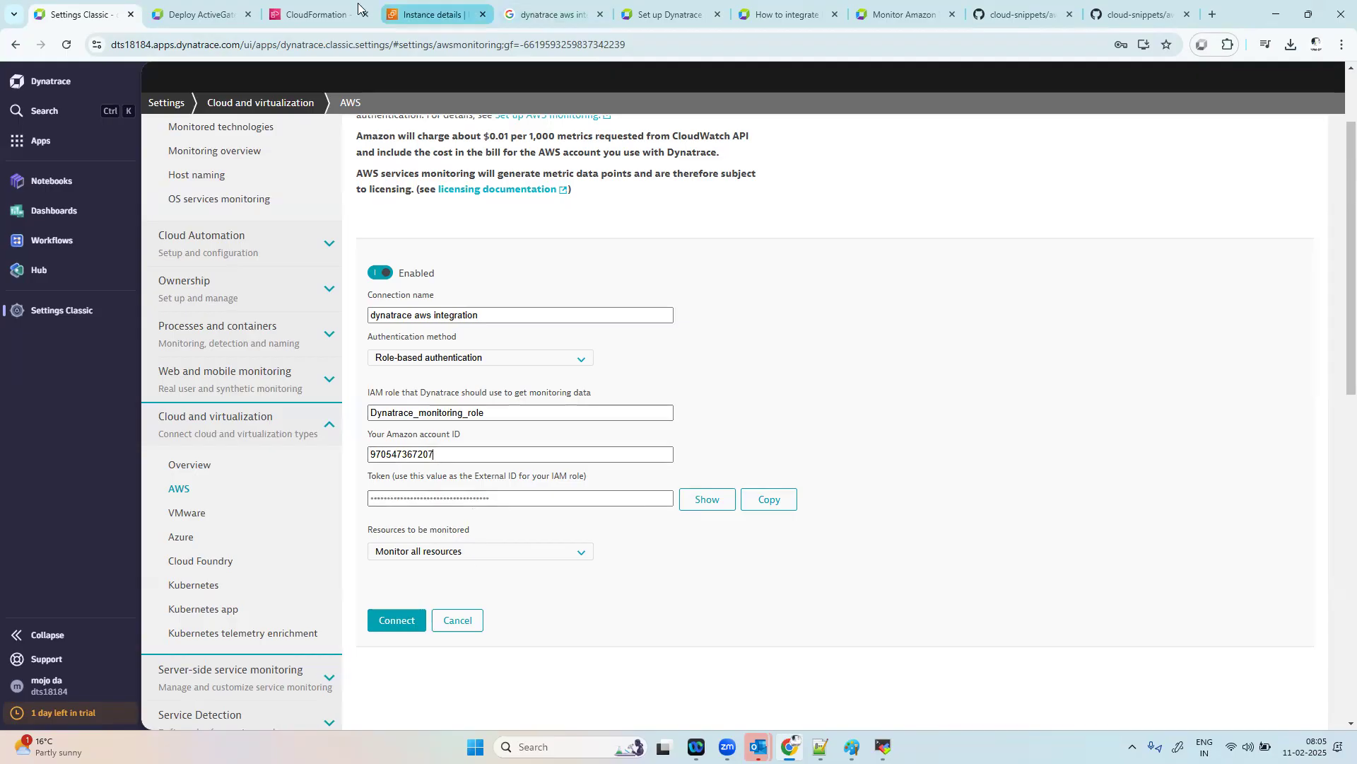
Step: Acknowledge the creation of IAM resources with custom names, keep the default stack options, and submit the monitoredaccount stack
click(318, 14)
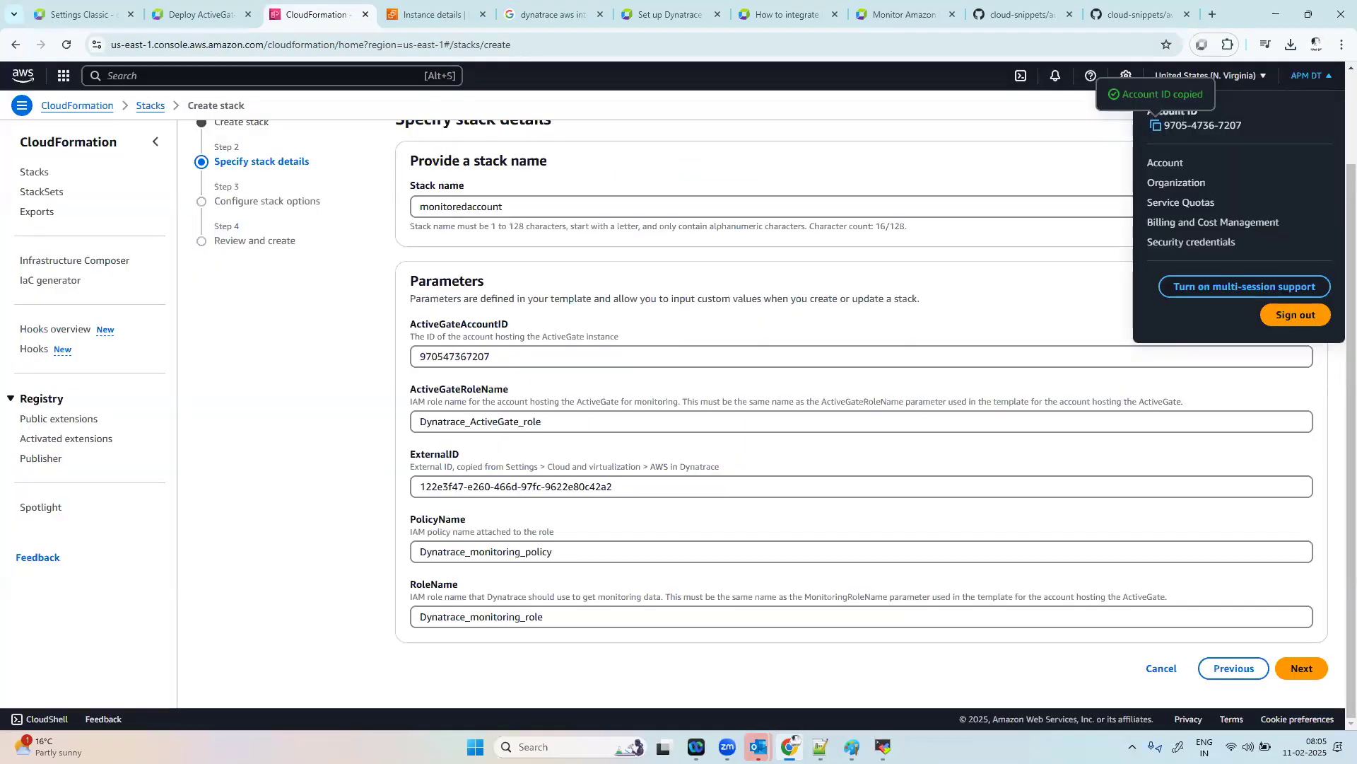
click(1299, 667)
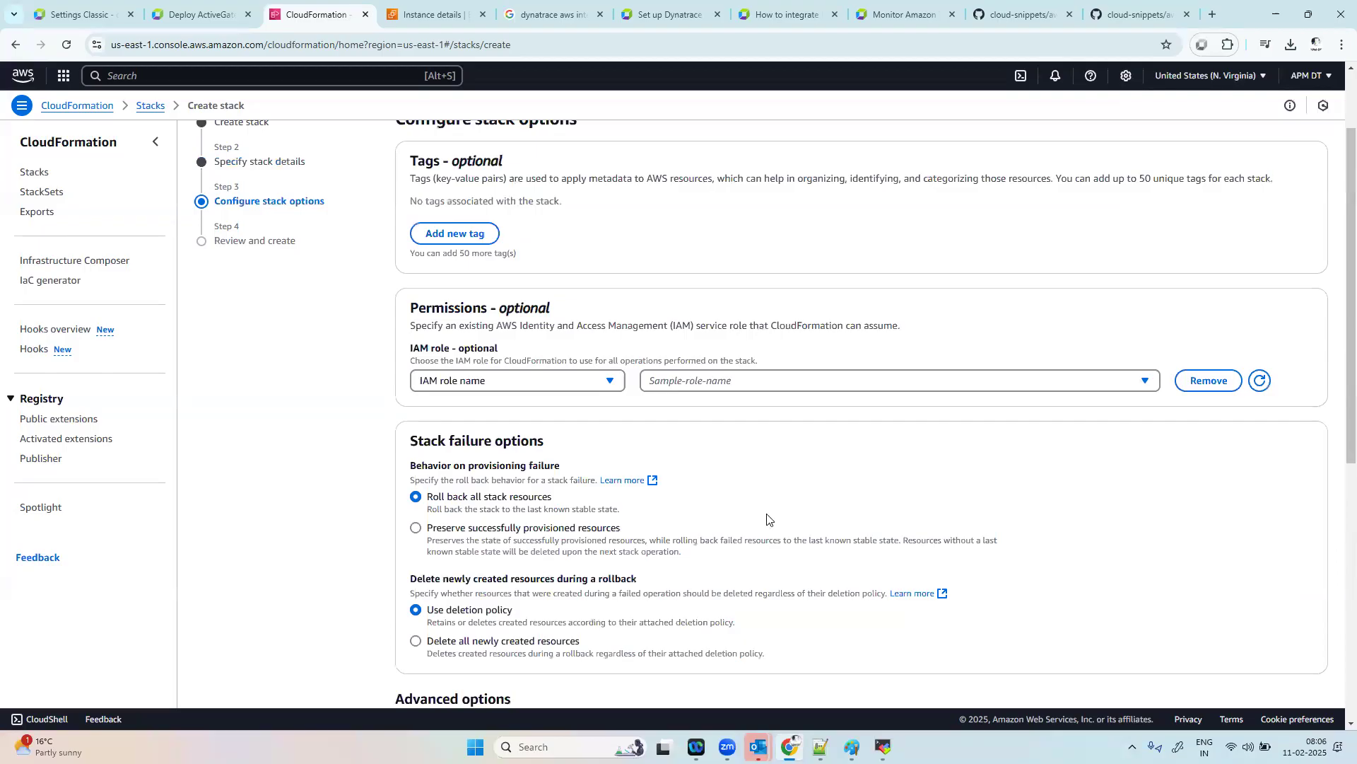
scroll(1025, 550, down, 7)
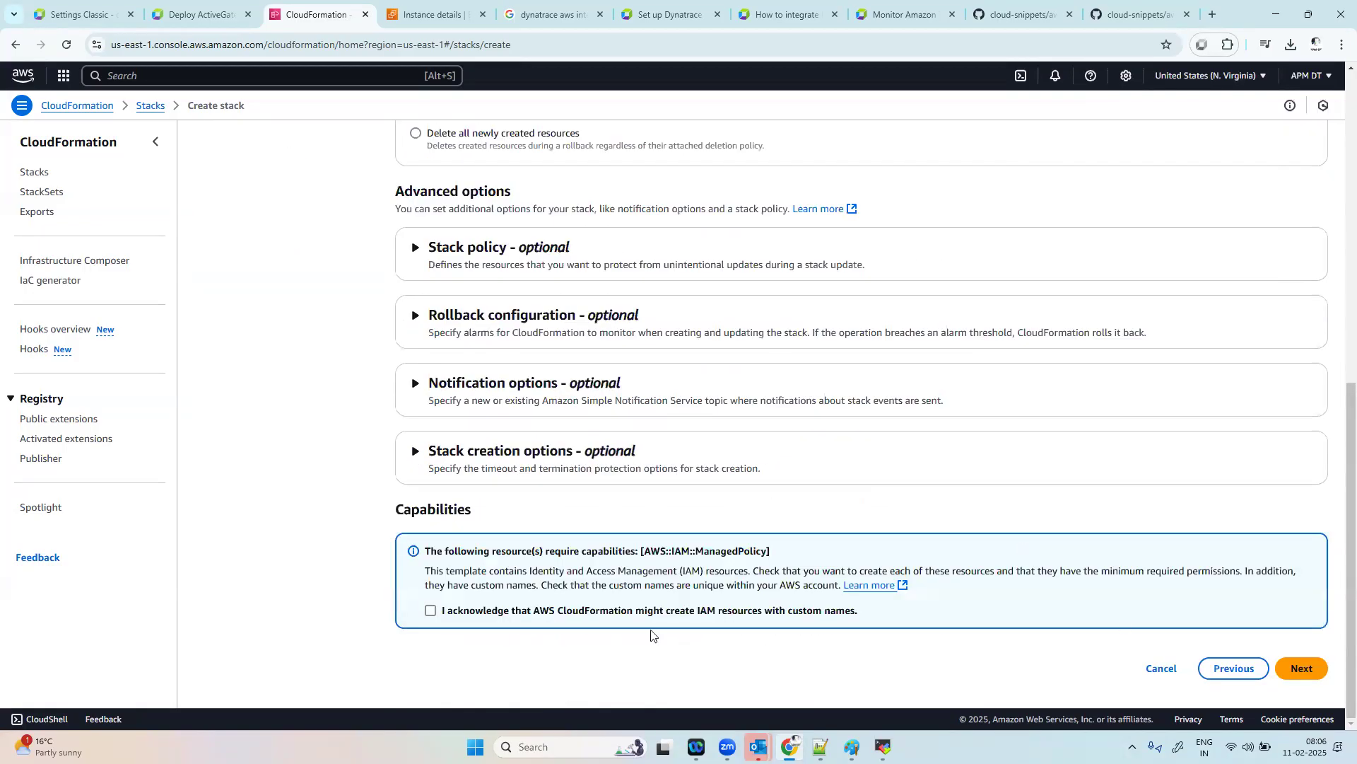
click(431, 610)
click(1301, 668)
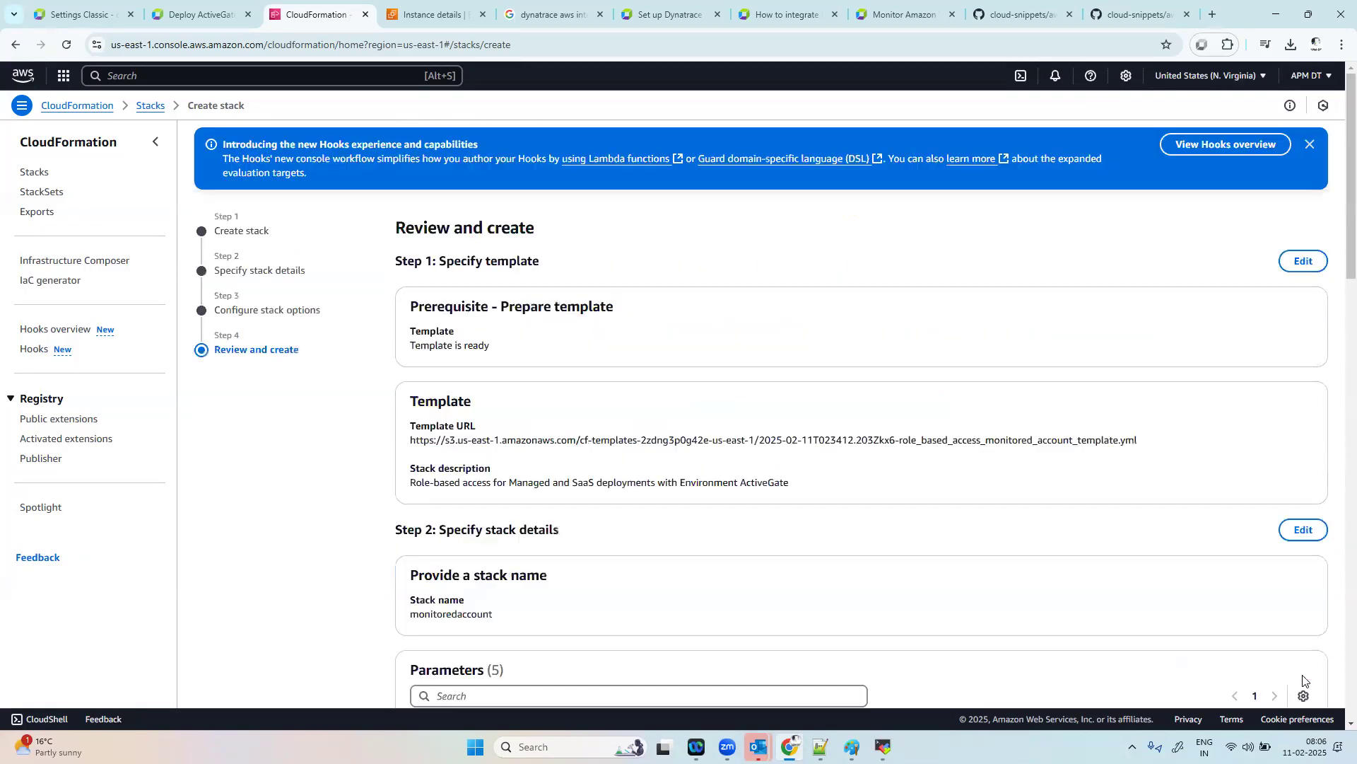
scroll(1015, 549, down, 20)
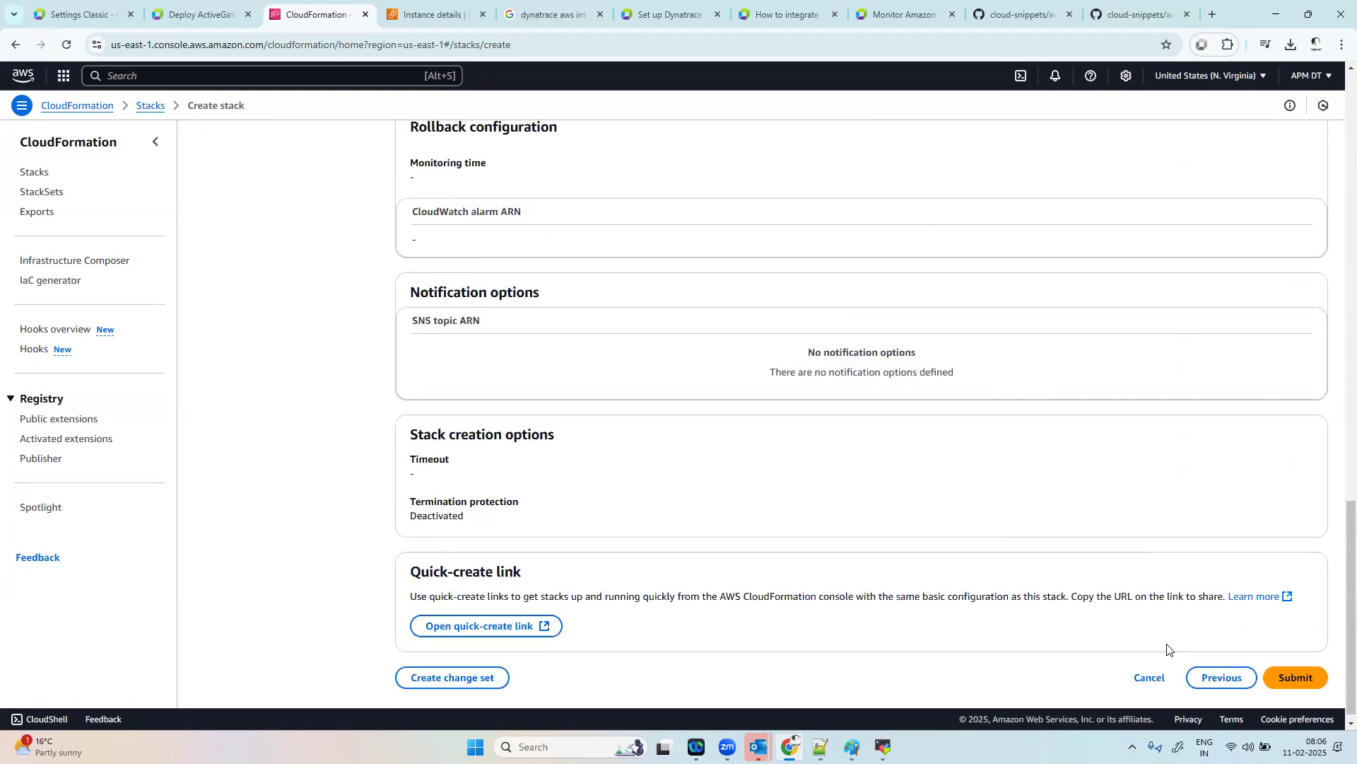
click(1301, 672)
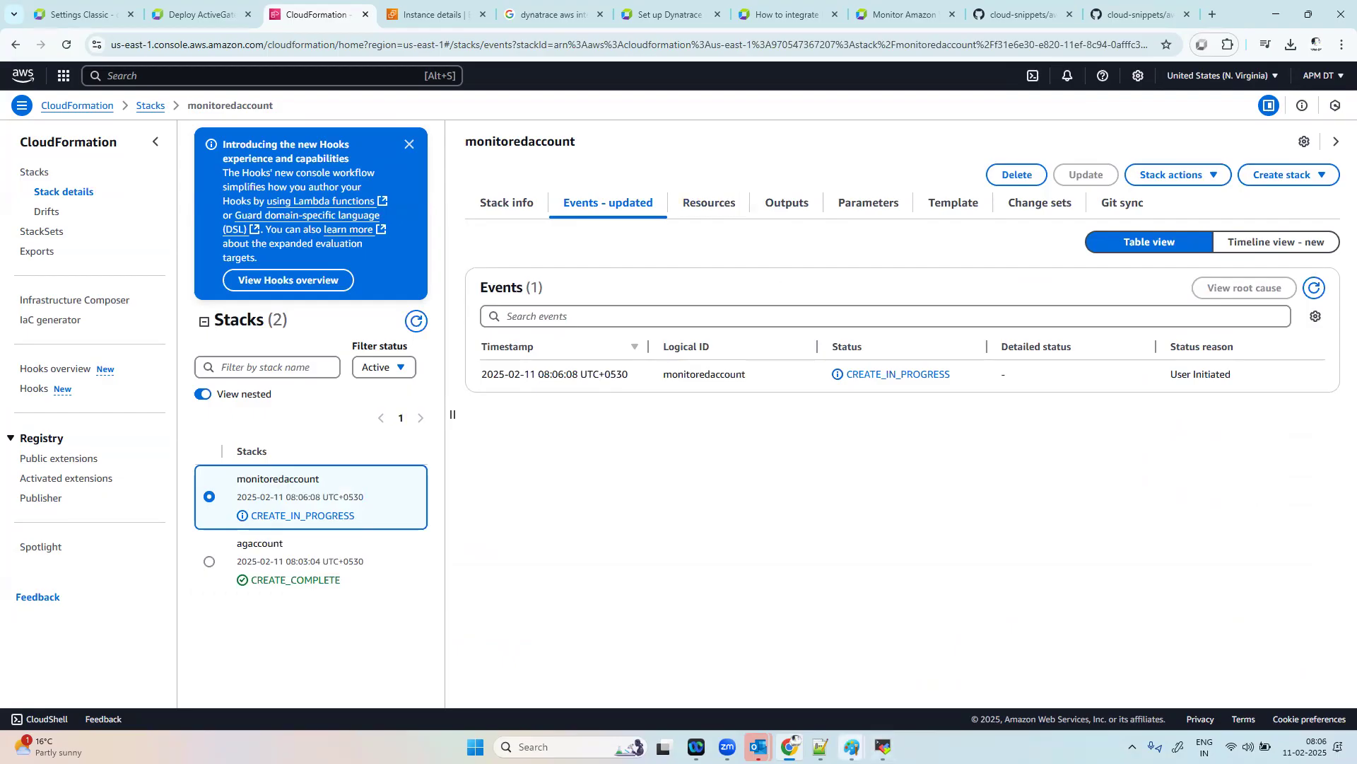
Step: Check the ActiveGate installation output in the MobaXterm terminal and return to the CloudFormation console in the browser
click(883, 747)
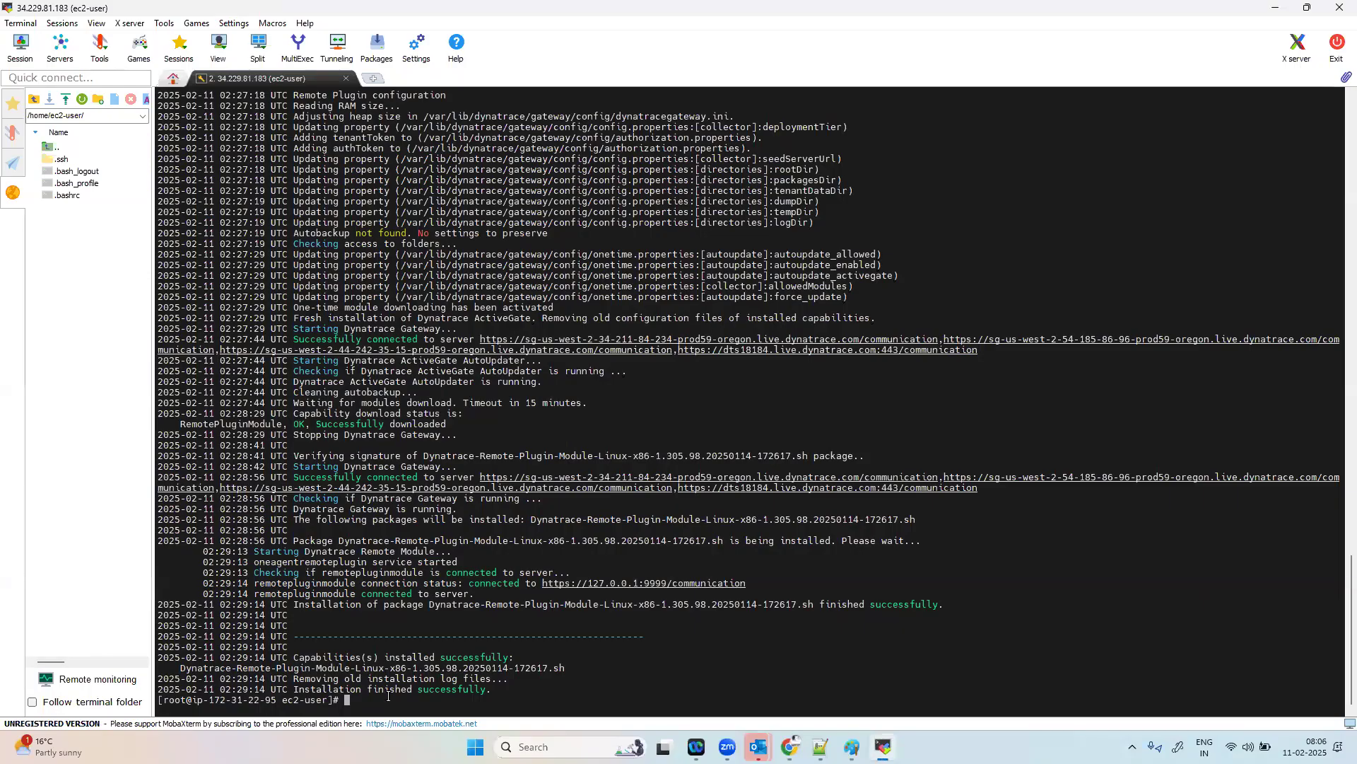
mouse_move(794, 740)
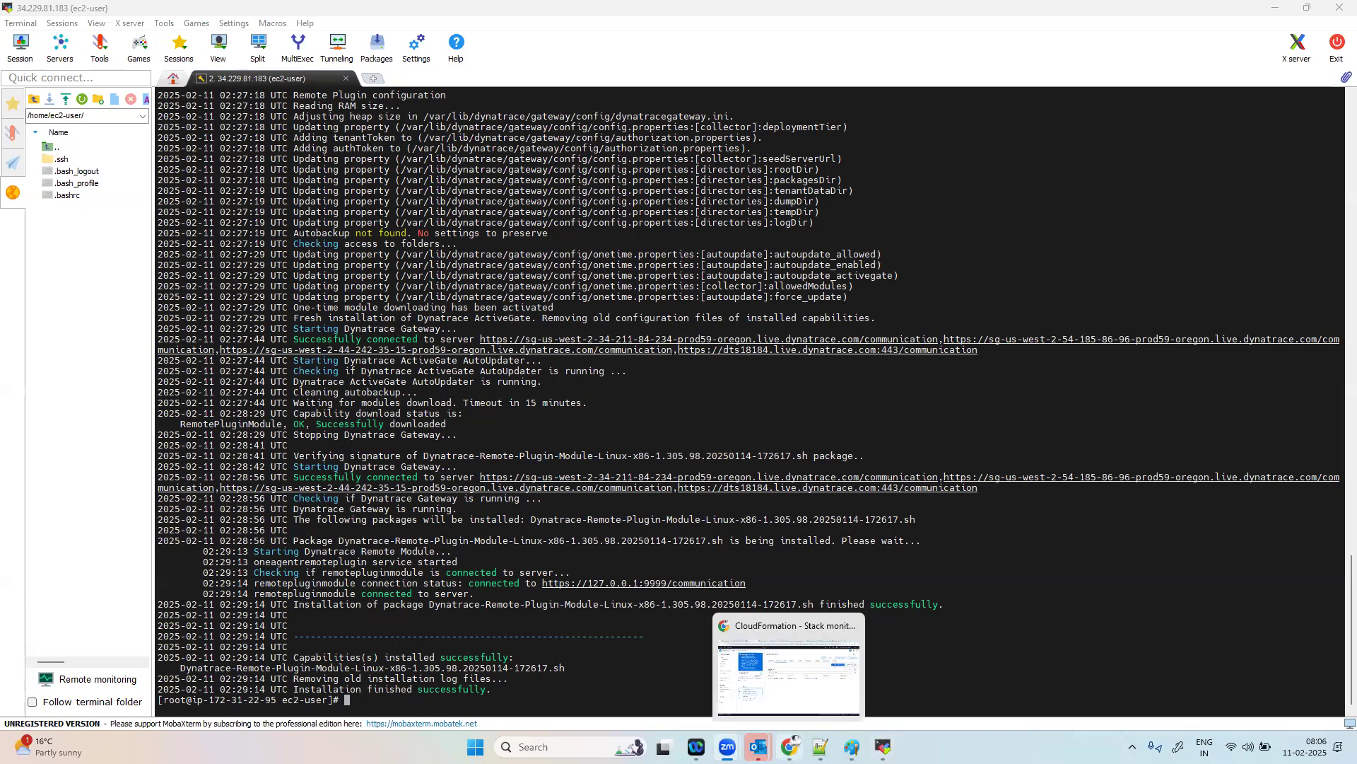
click(789, 690)
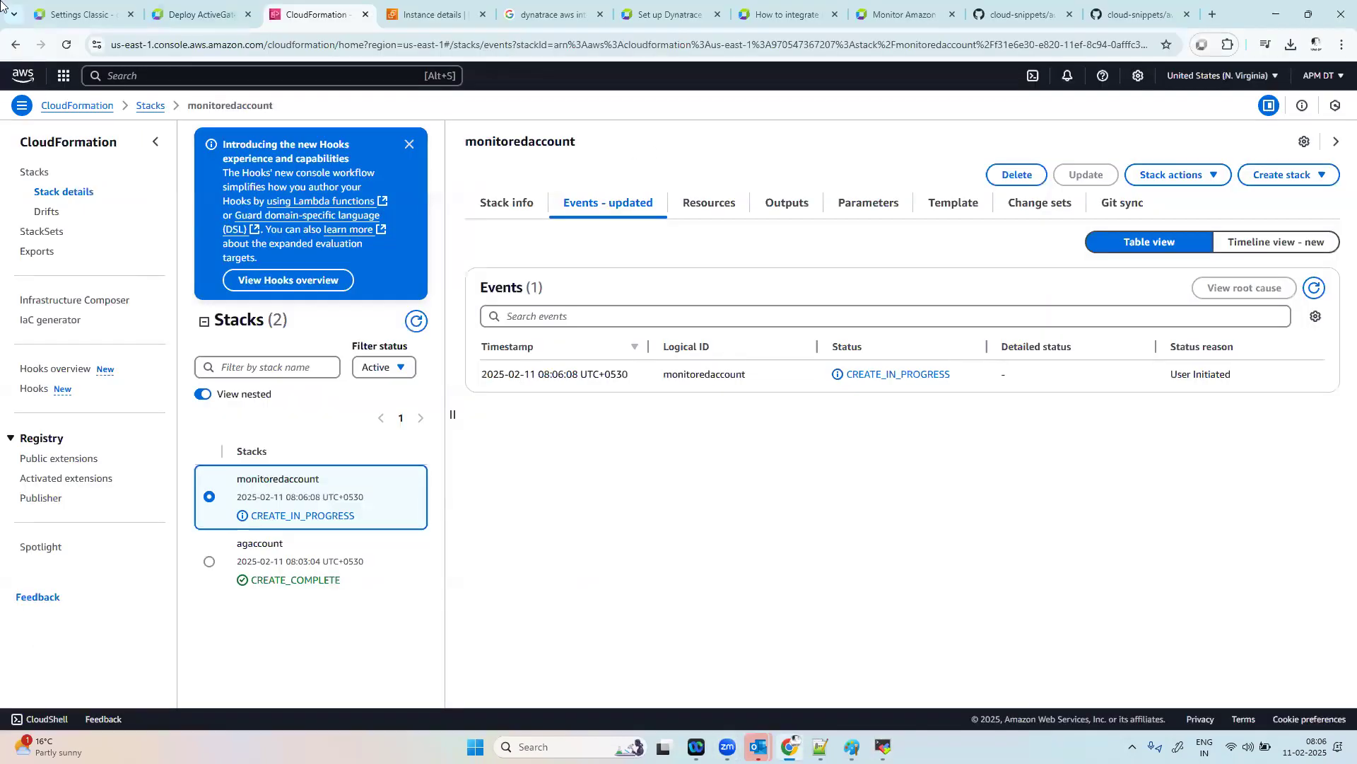
Step: Search the AWS console for "ec2" and open the EC2 service in a new browser tab
click(203, 77)
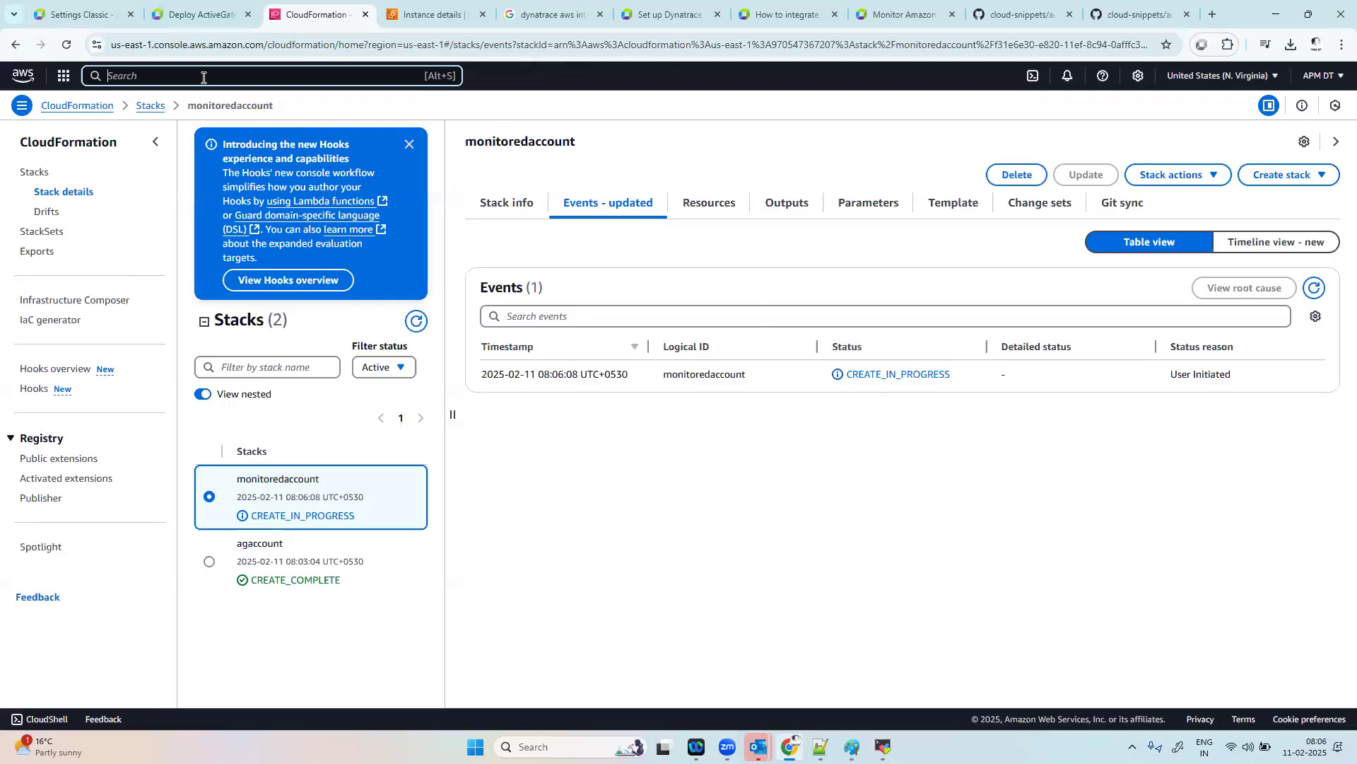
text(ec2)
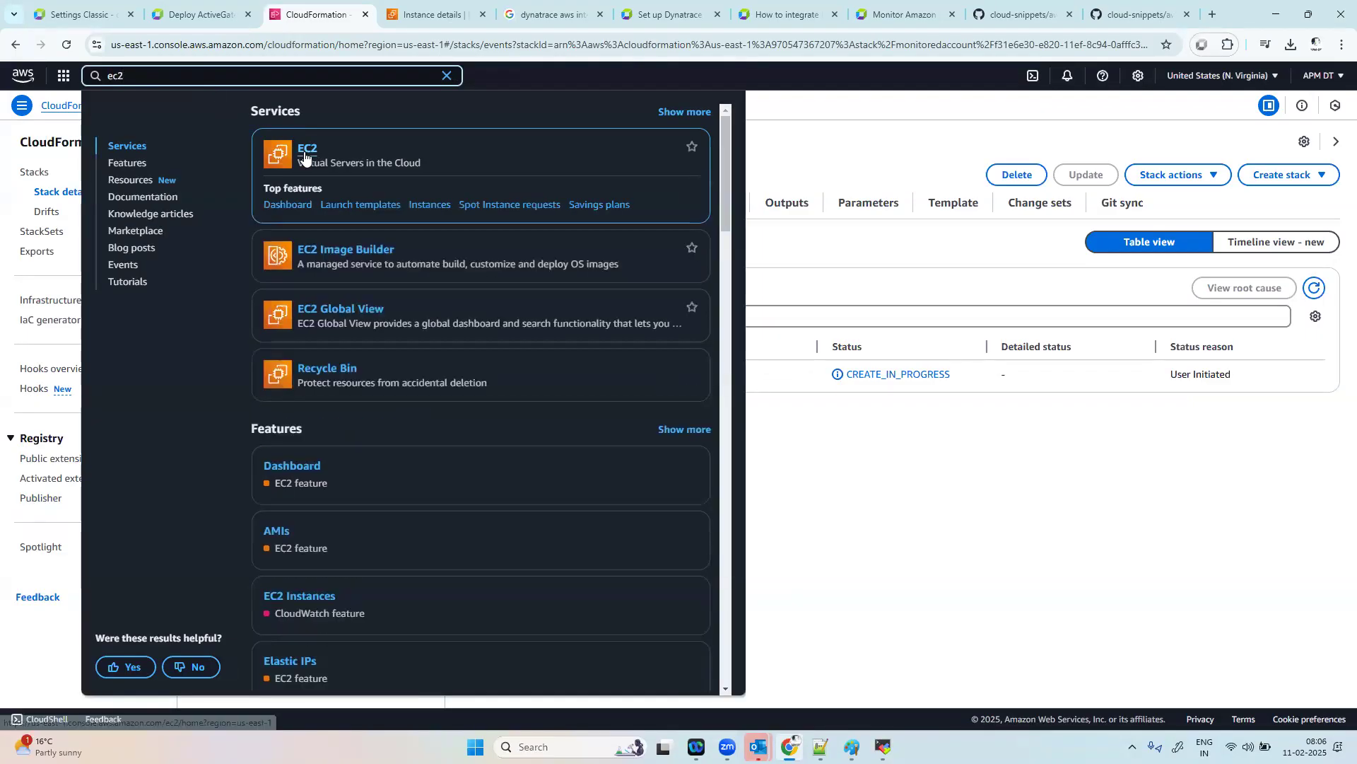
right_click(304, 151)
click(346, 171)
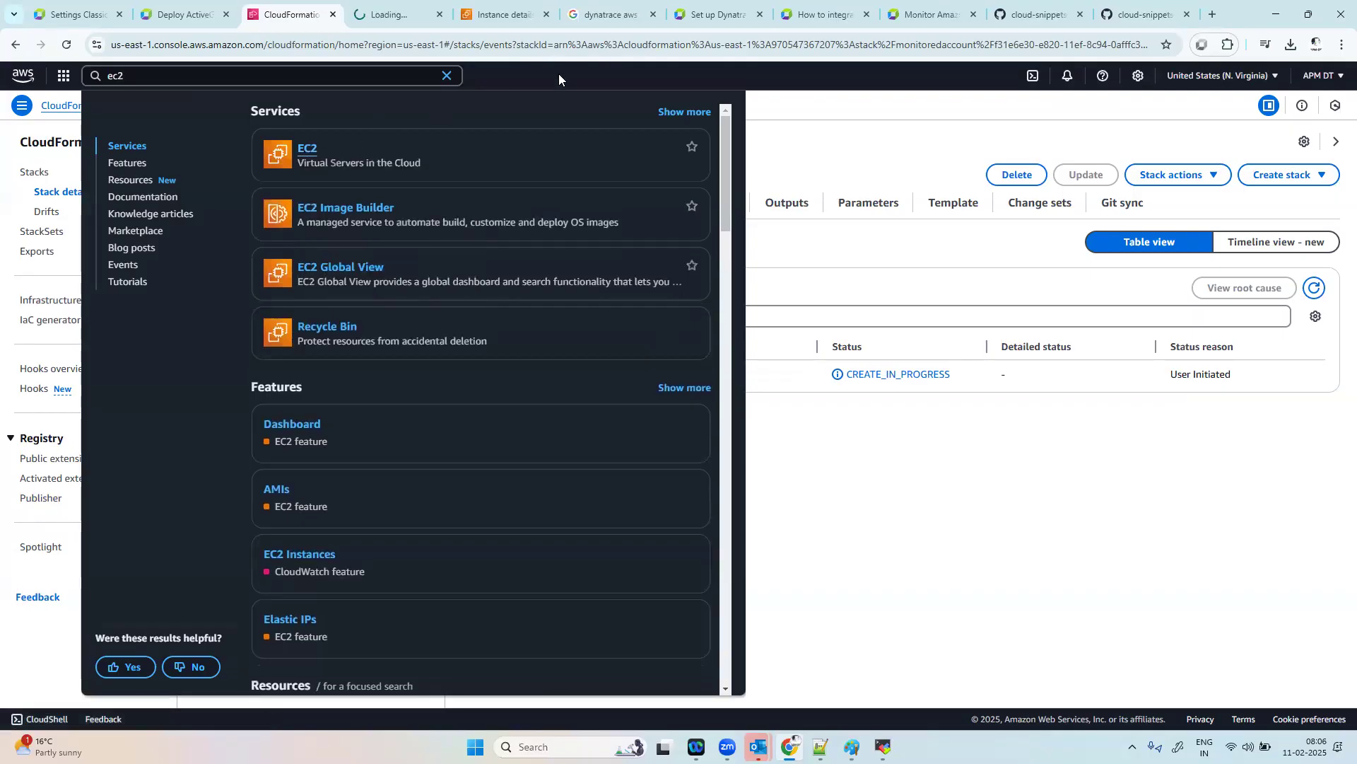
Step: Attach the Dynatrace_ActiveGate_role IAM role to the AG2 EC2 instance
click(514, 10)
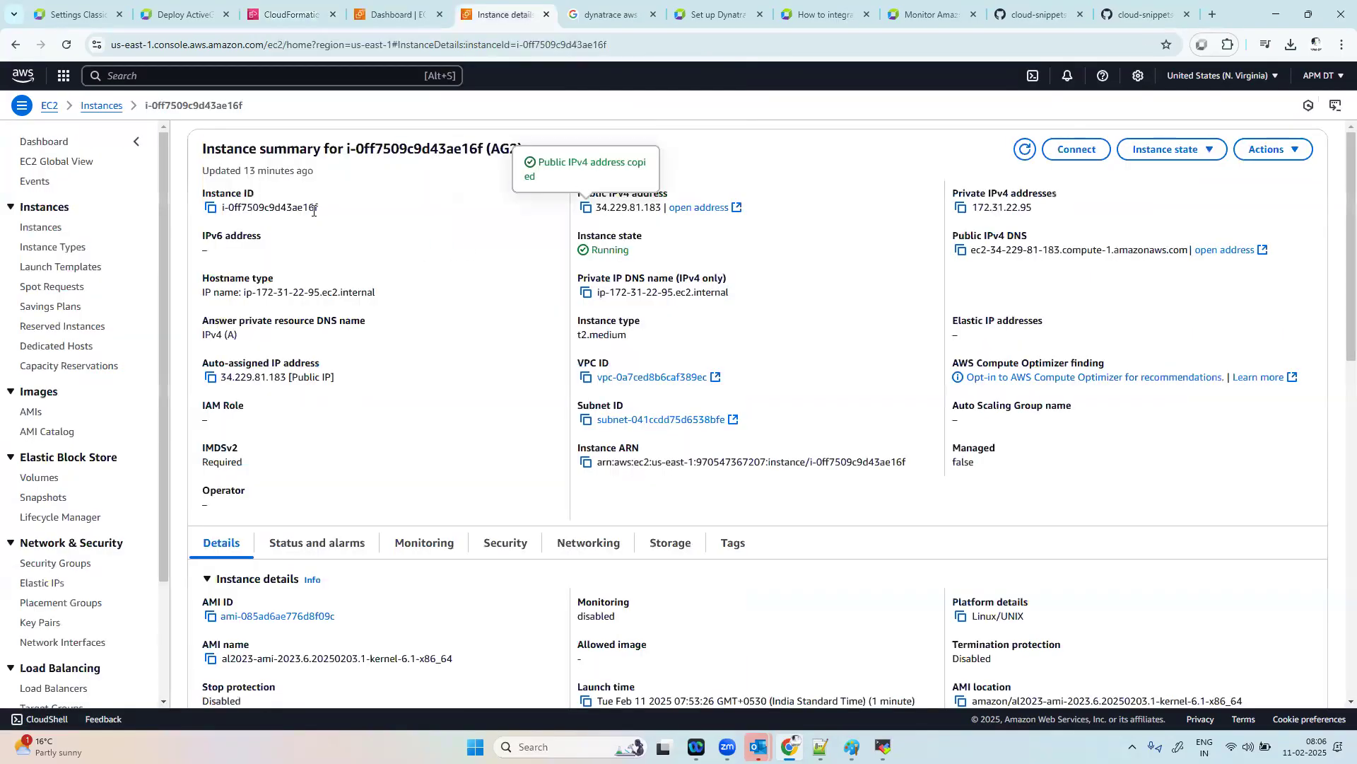
click(1180, 149)
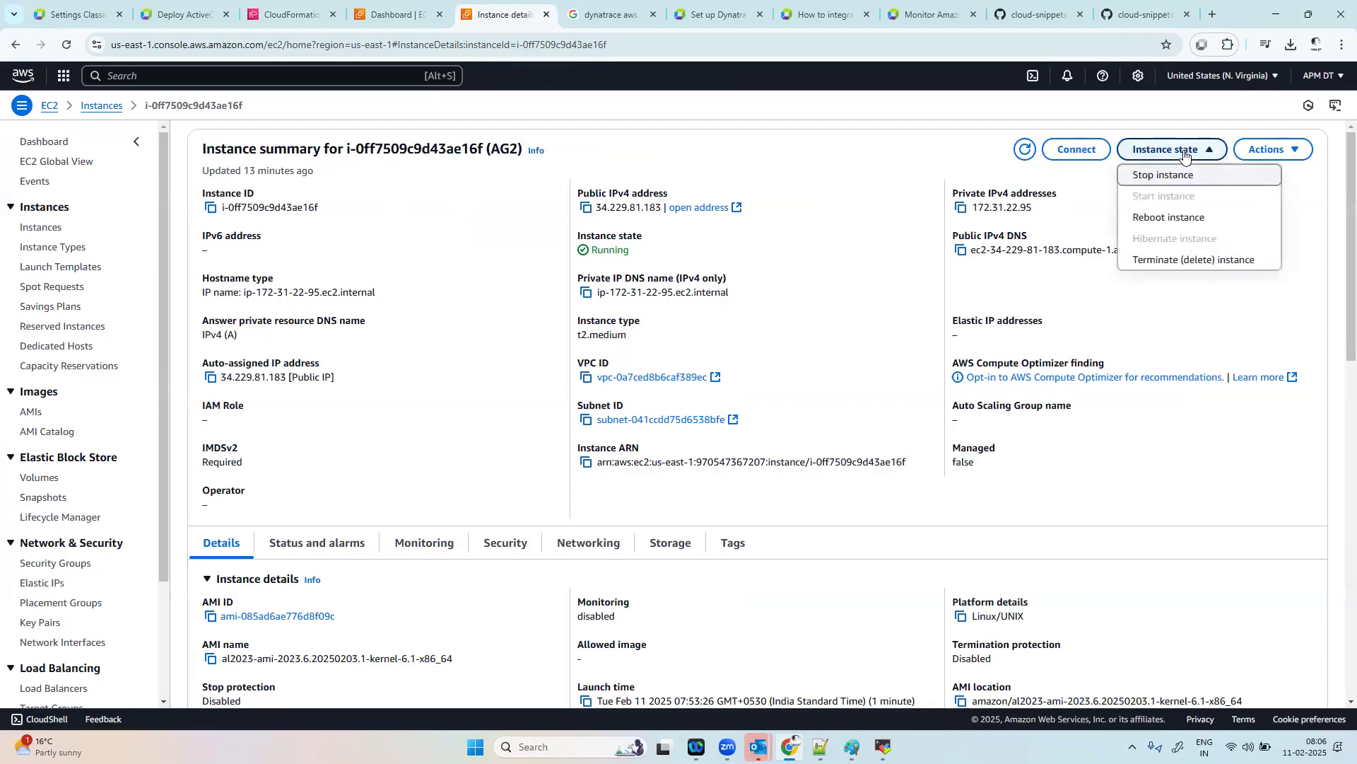
click(1273, 149)
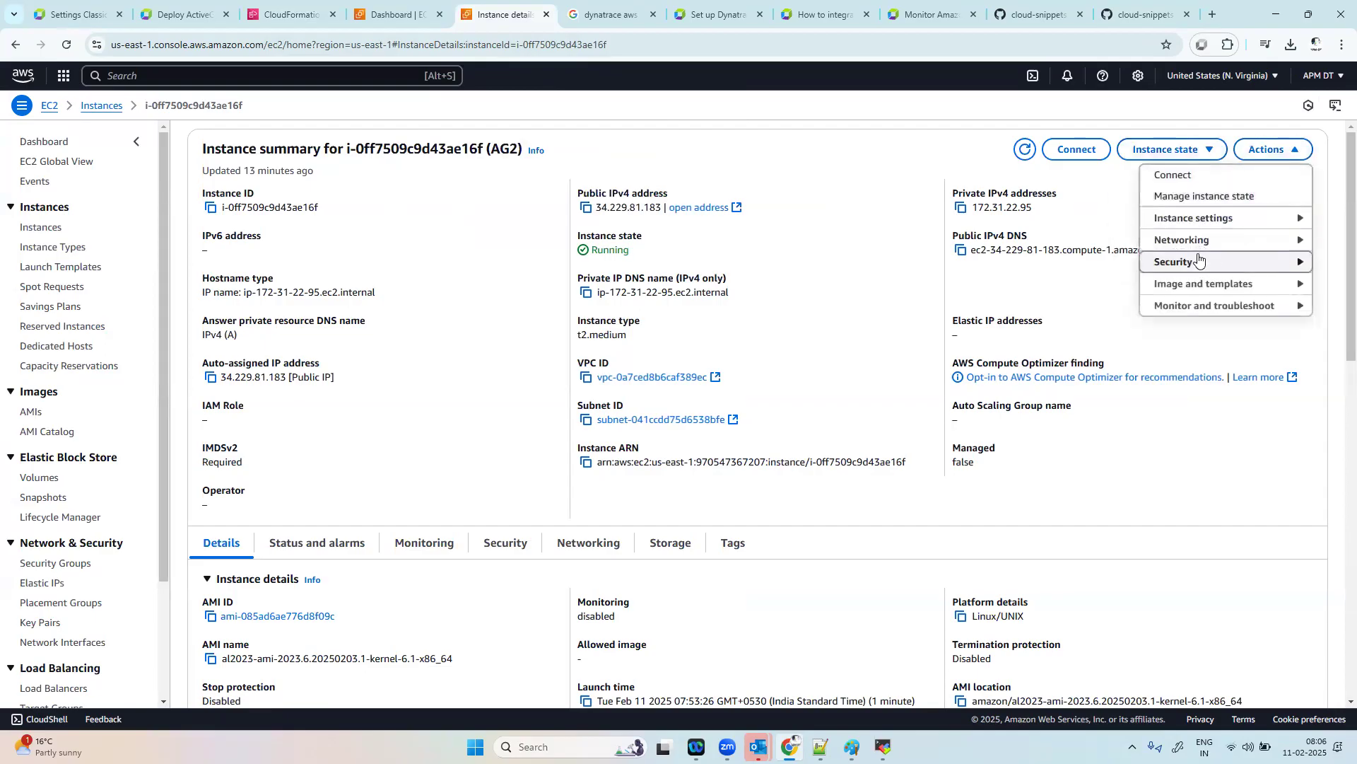
mouse_move(1200, 261)
click(1067, 304)
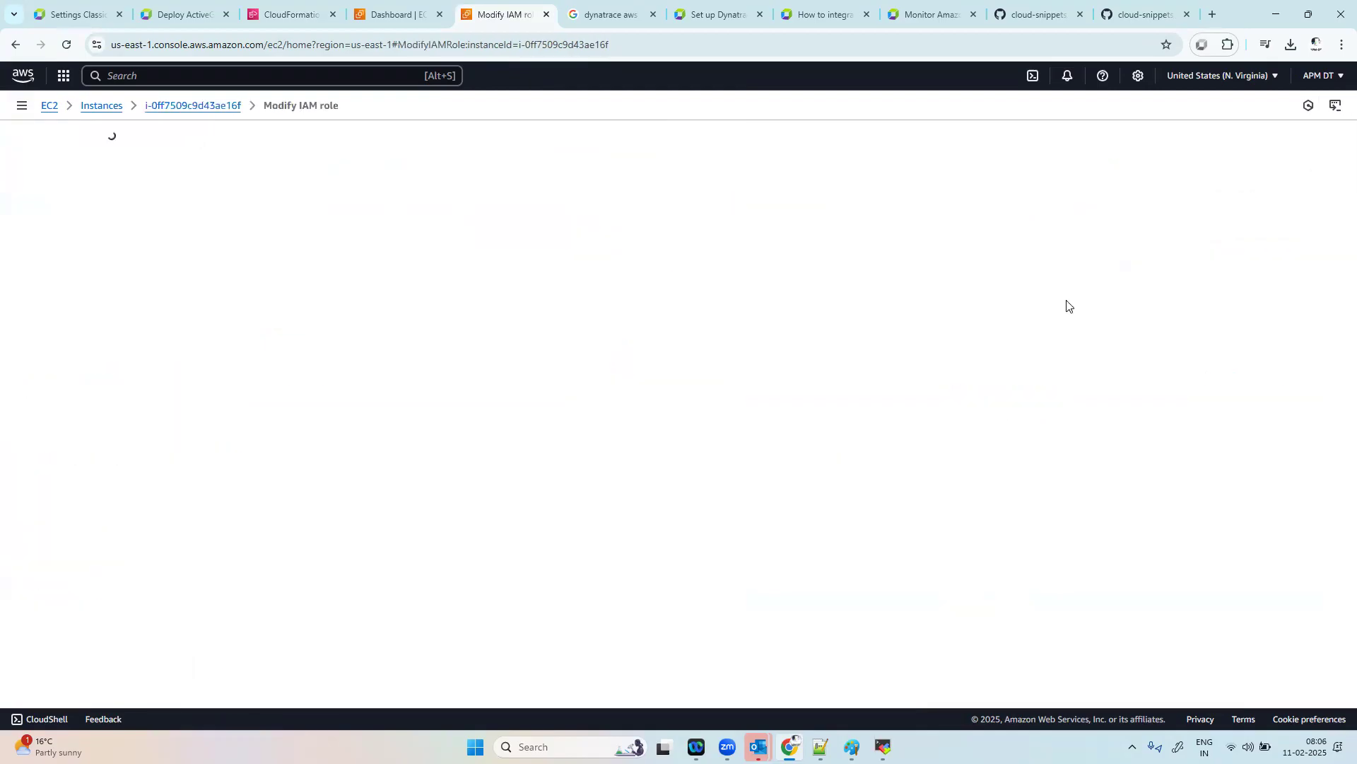
click(304, 273)
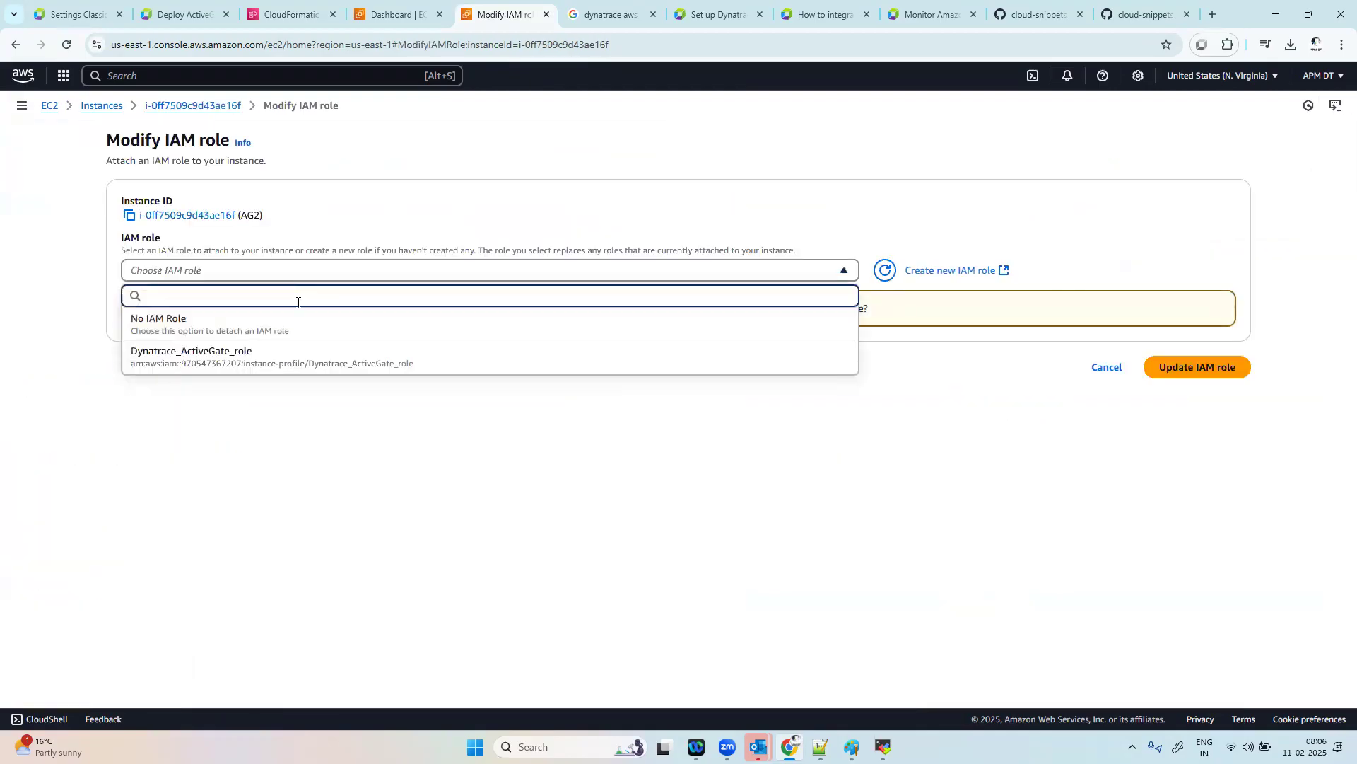
click(285, 362)
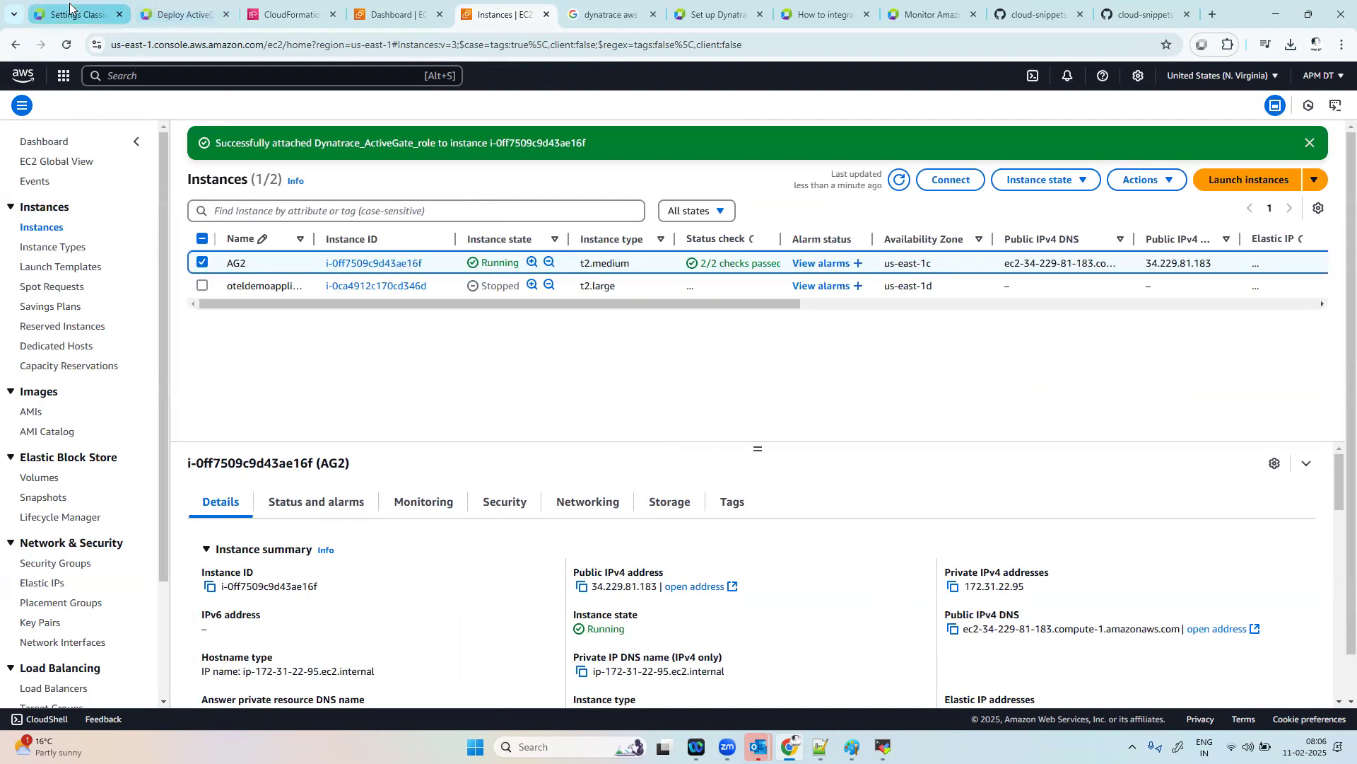
Step: Return to CloudFormation and check the creation status of the monitoredaccount and agaccount stacks in the stacks list
click(292, 16)
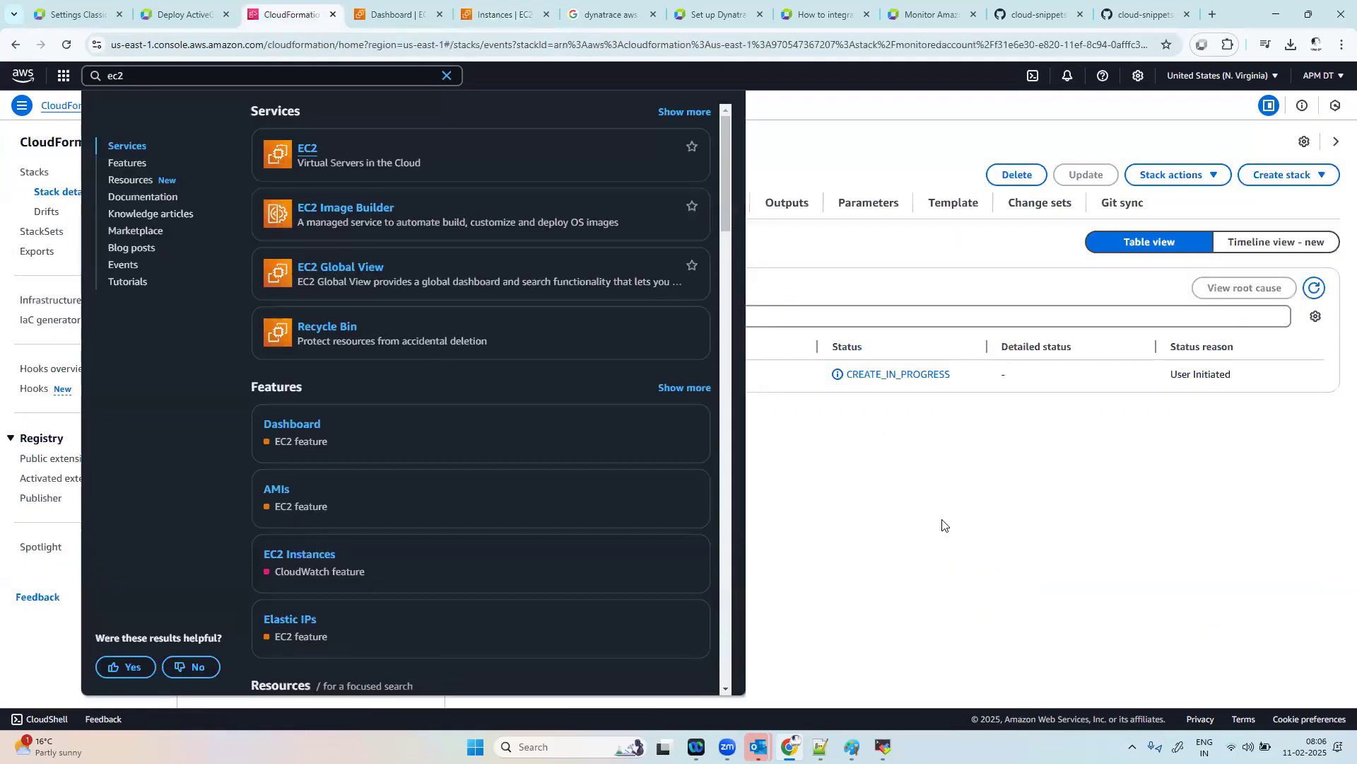
click(943, 526)
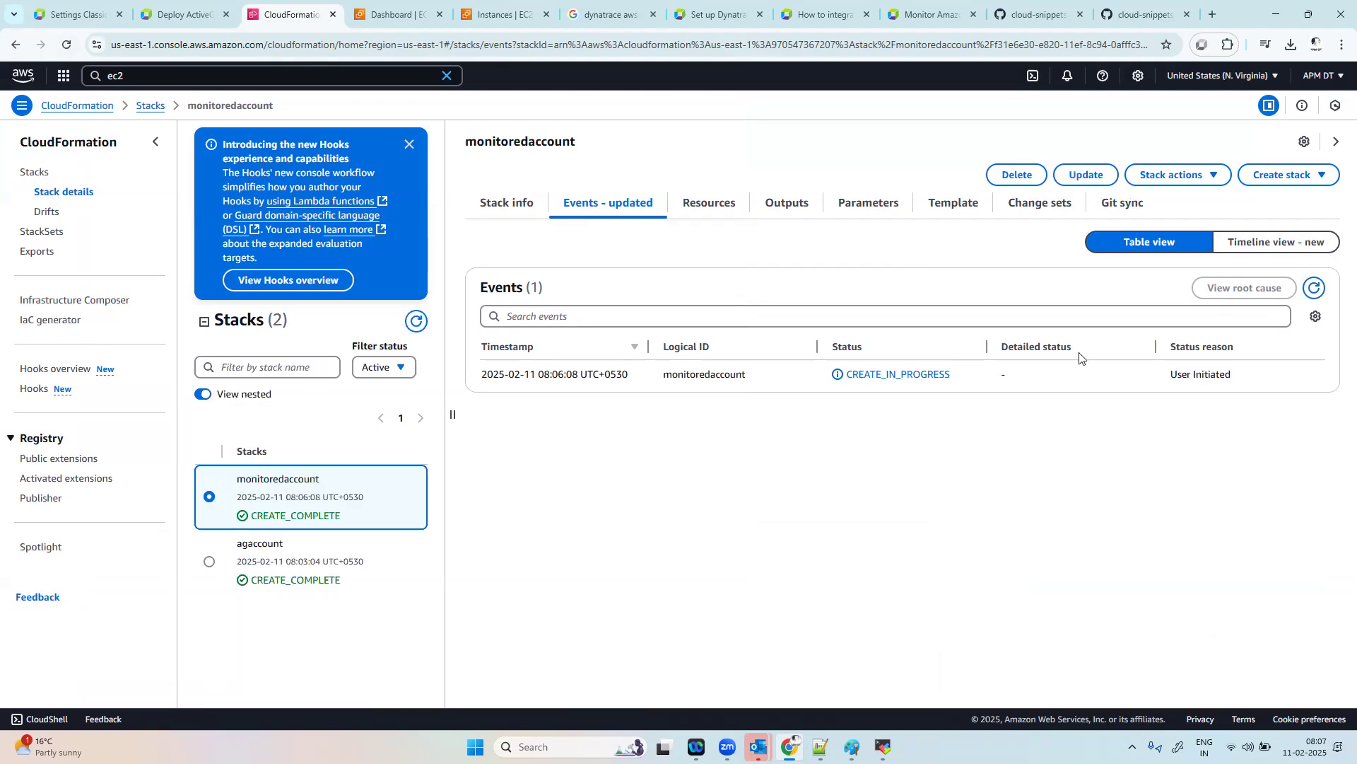
click(146, 106)
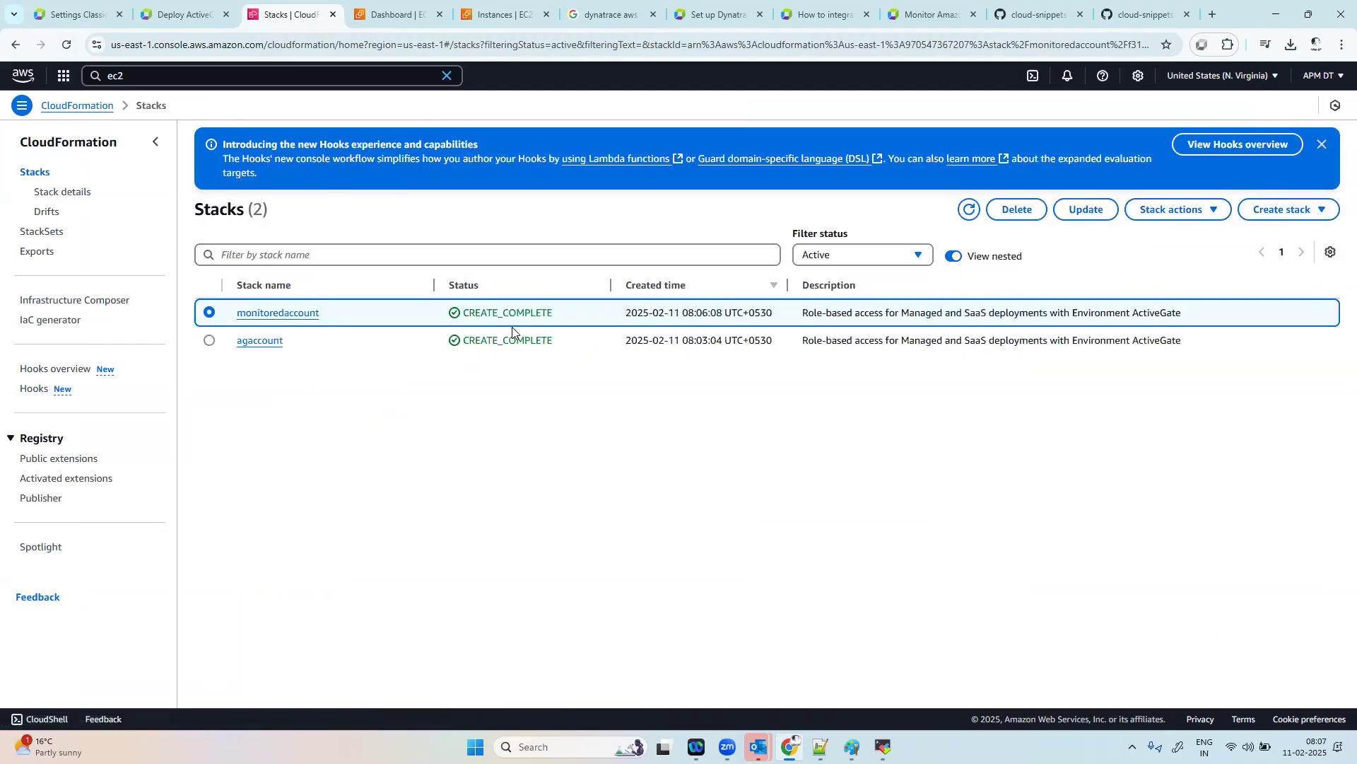
Step: Choose Role-based authentication and Monitor all resources for the "dynatrace aws integration" connection in the Dynatrace settings
click(84, 10)
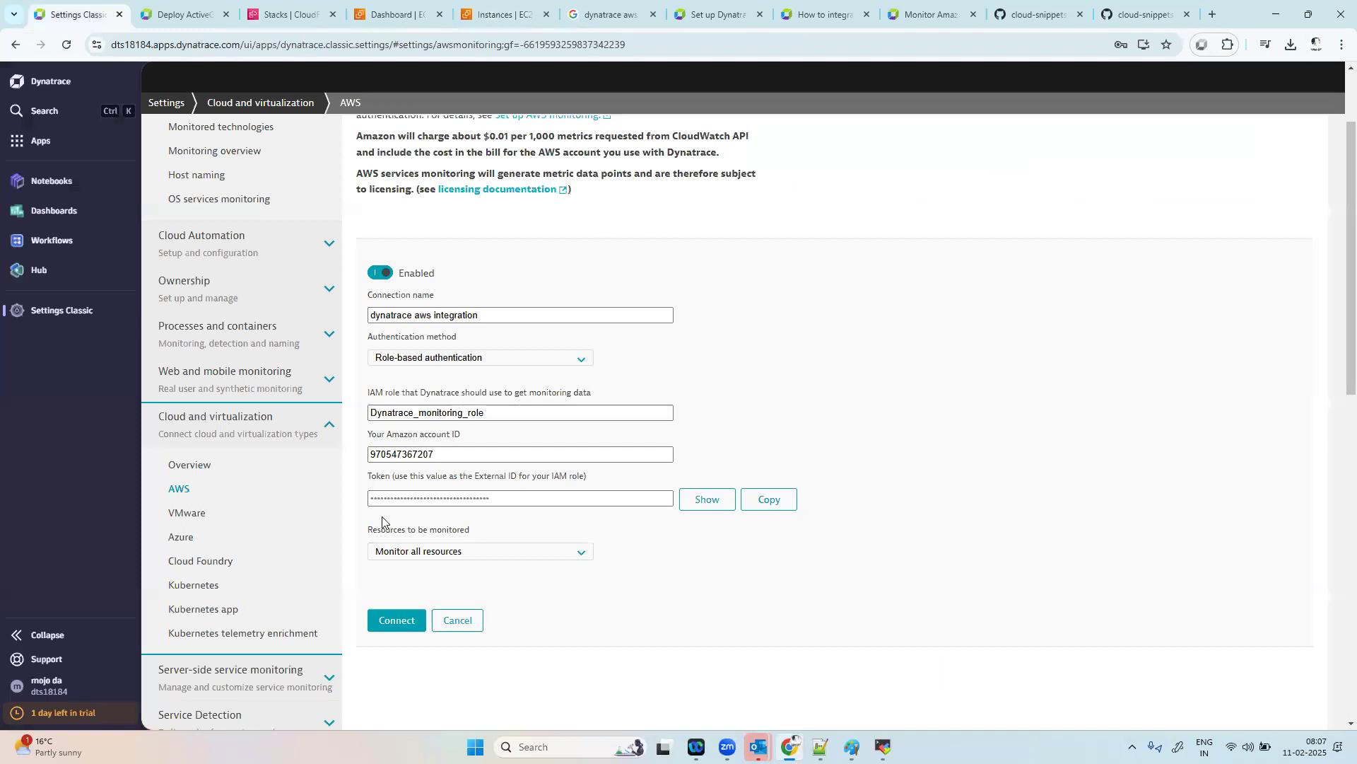
click(483, 361)
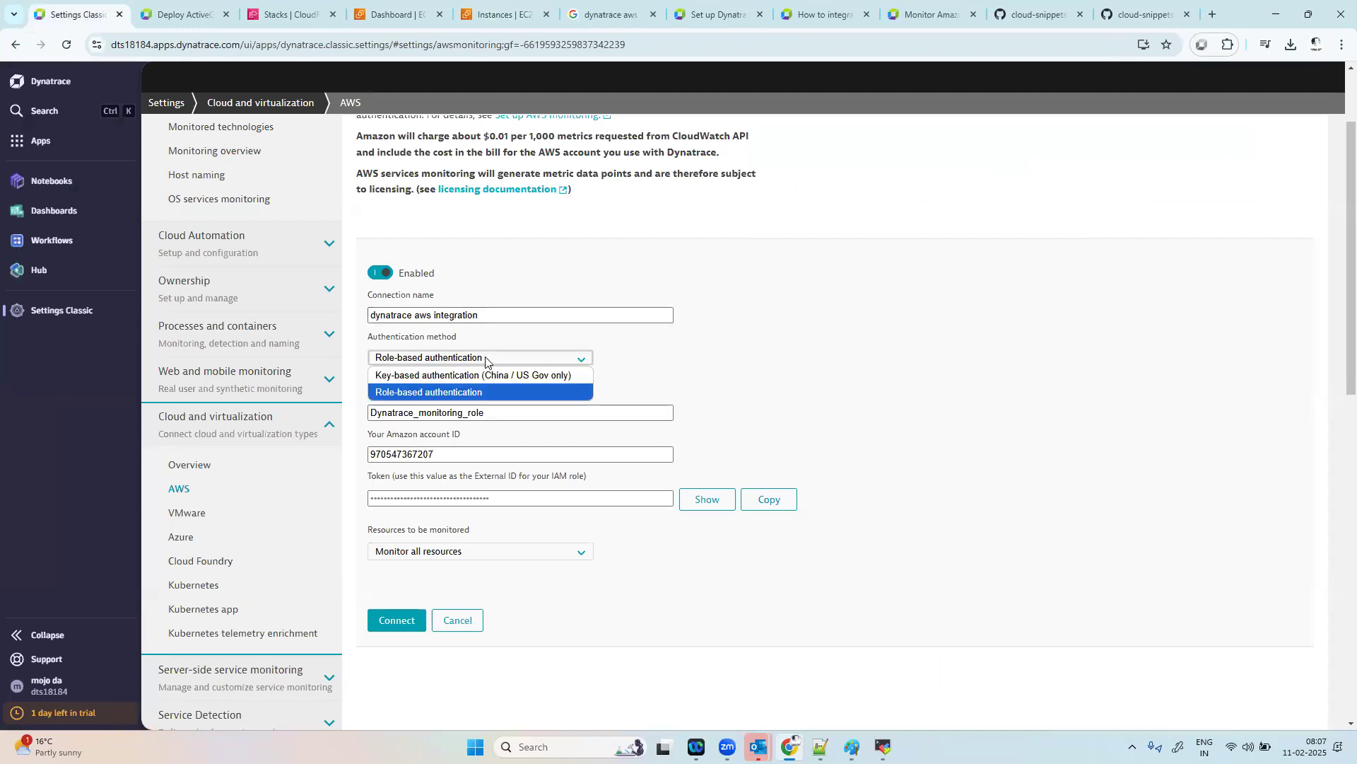
click(477, 393)
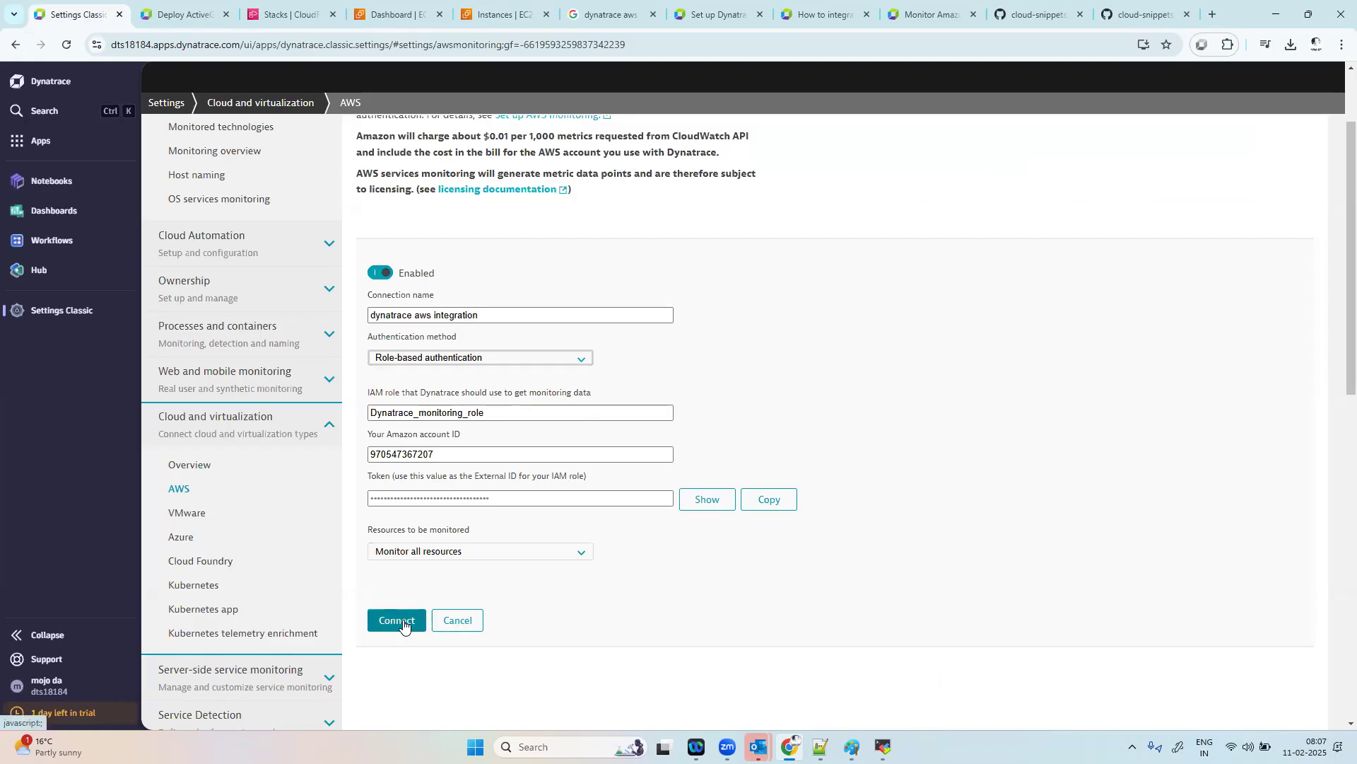
click(502, 551)
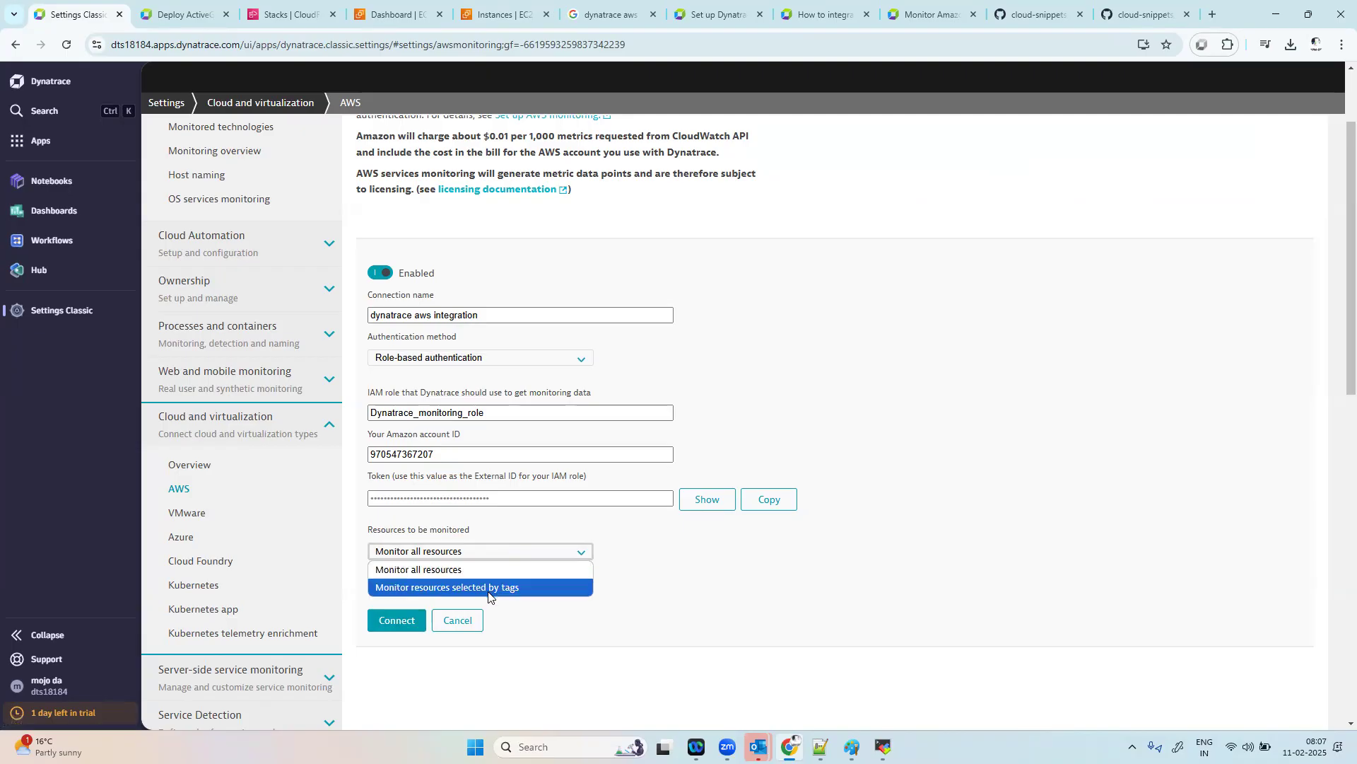
click(487, 570)
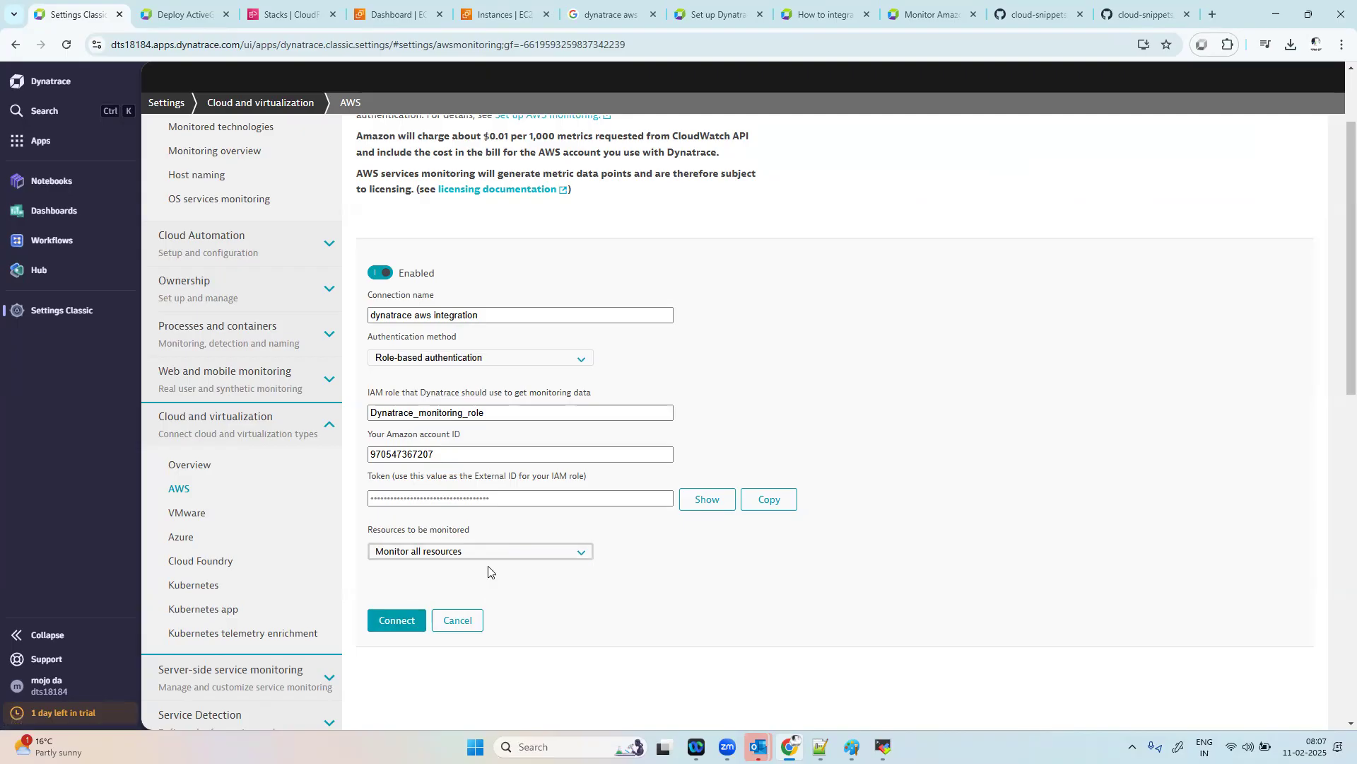
Step: Connect the "dynatrace aws integration" instance and open the AWS Classic app by searching the apps for "aws"
click(393, 623)
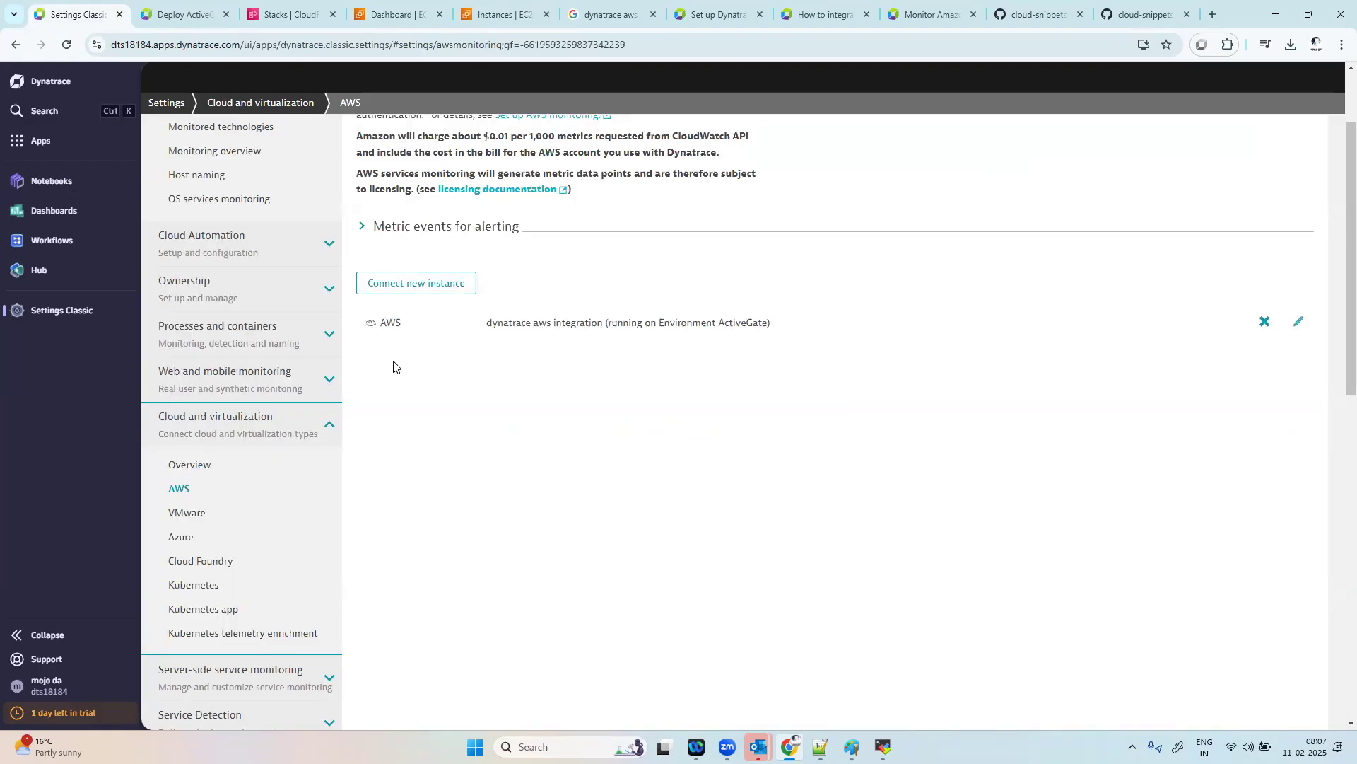
click(47, 141)
text(aws)
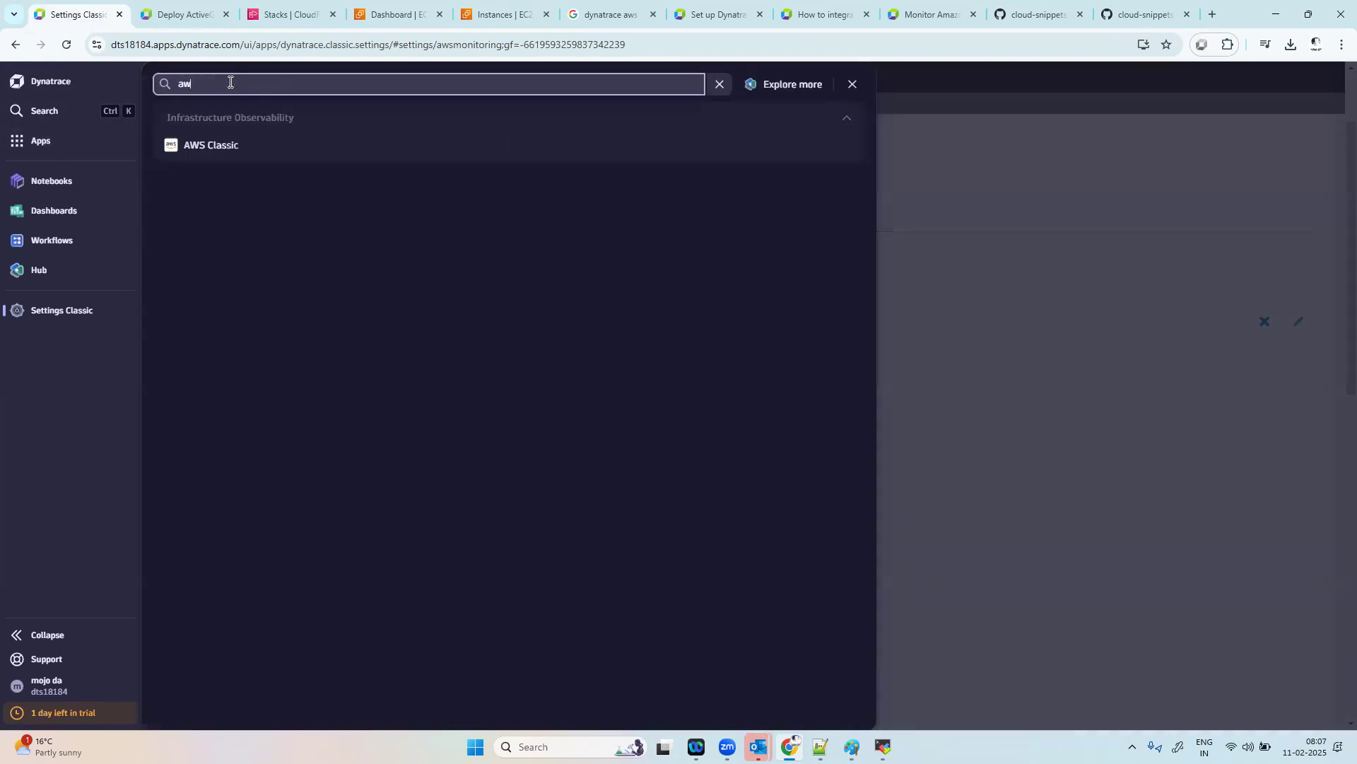
click(230, 148)
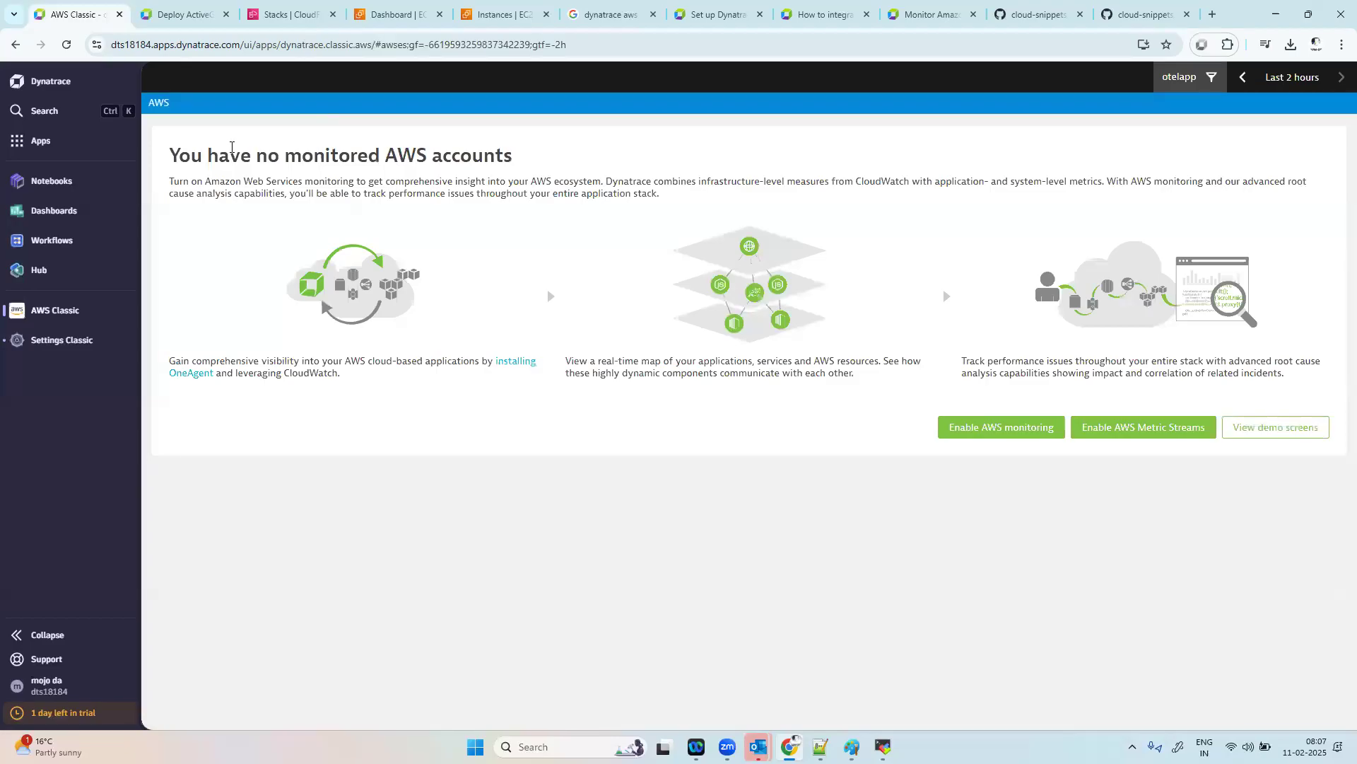
Step: Set the management zone filter to All and open the dynatrace aws integration account overview
click(1205, 78)
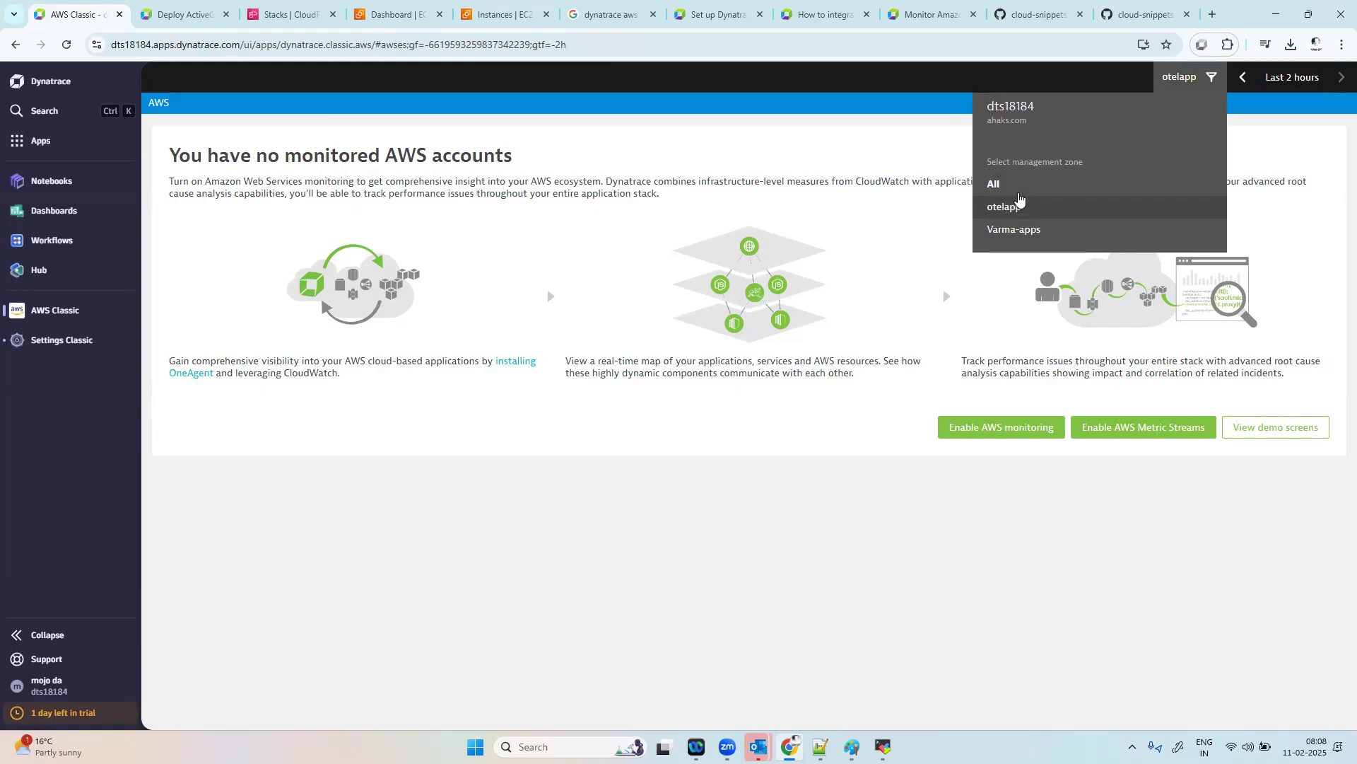
click(1000, 186)
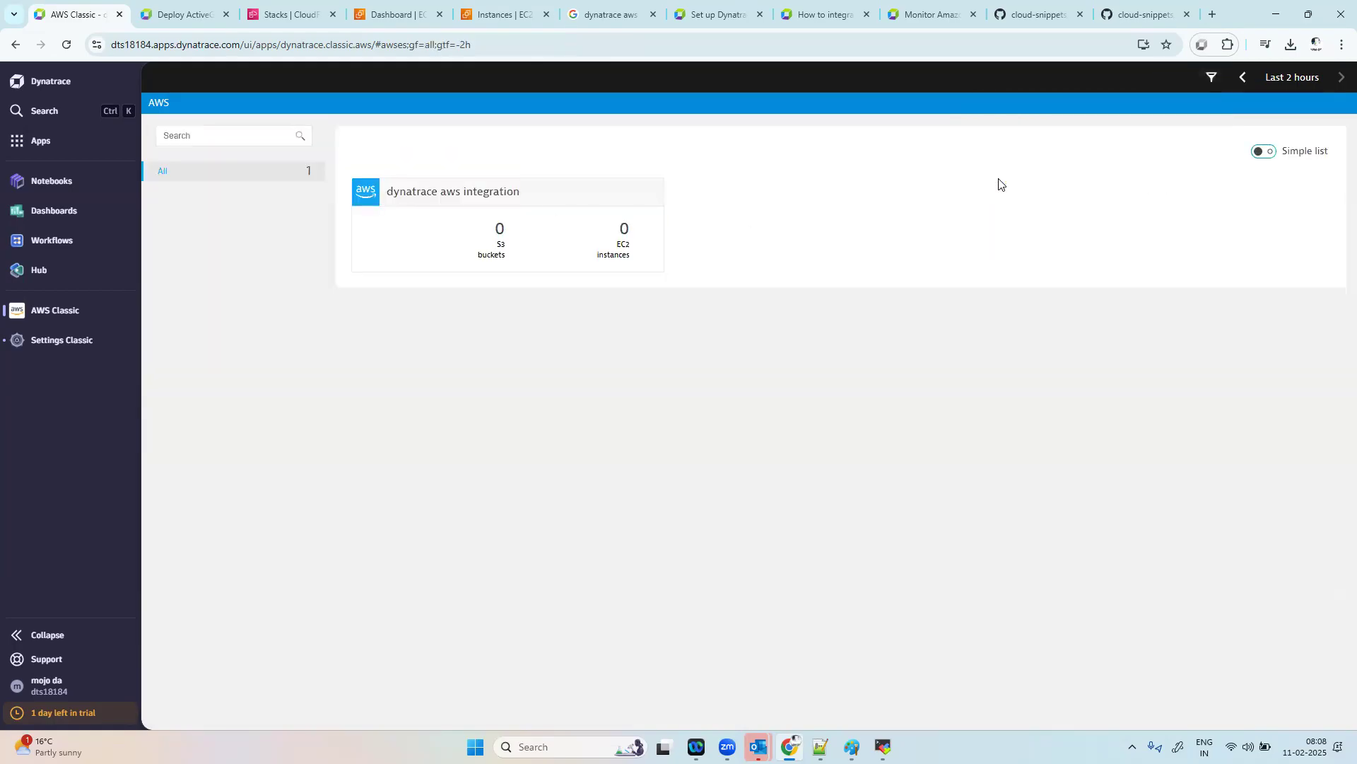
click(542, 239)
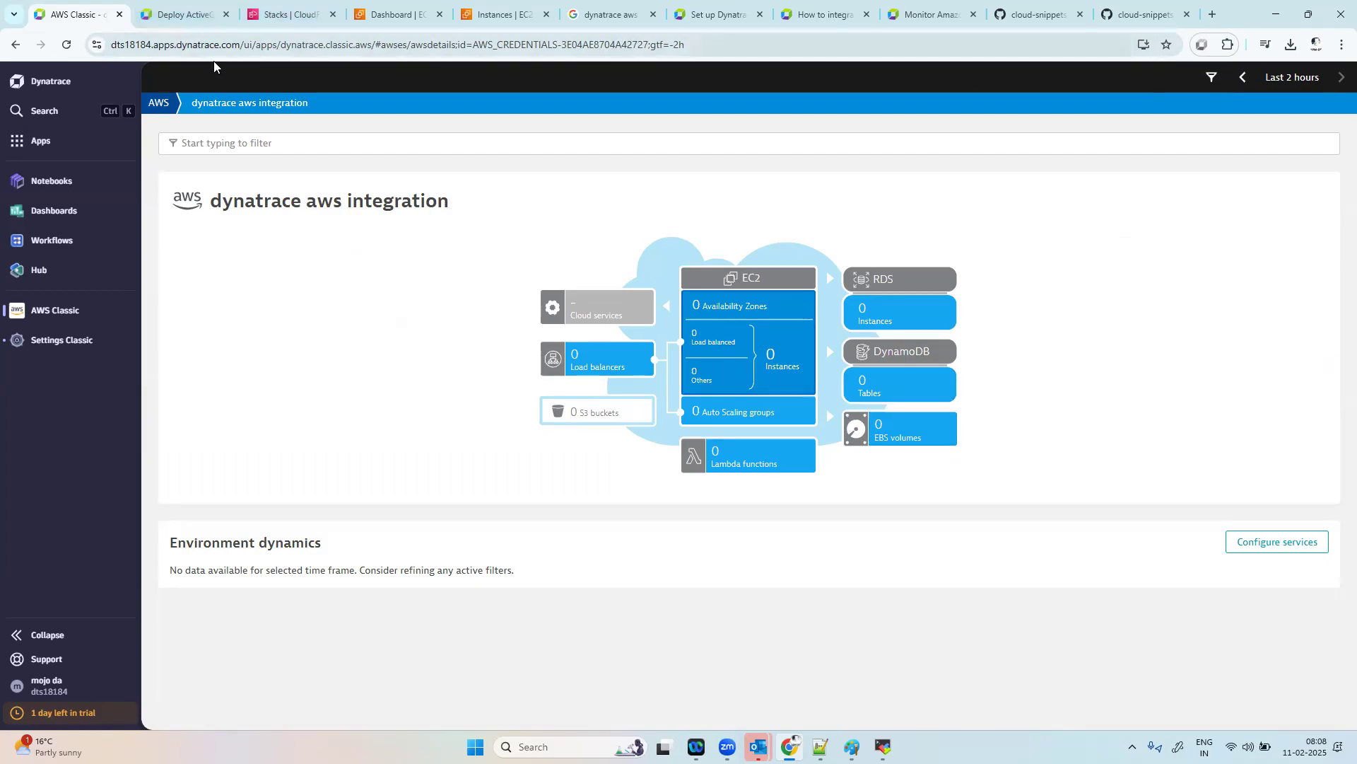
Step: Reload the AWS page and reopen the dynatrace aws integration account to check its overview for monitored resources
click(160, 108)
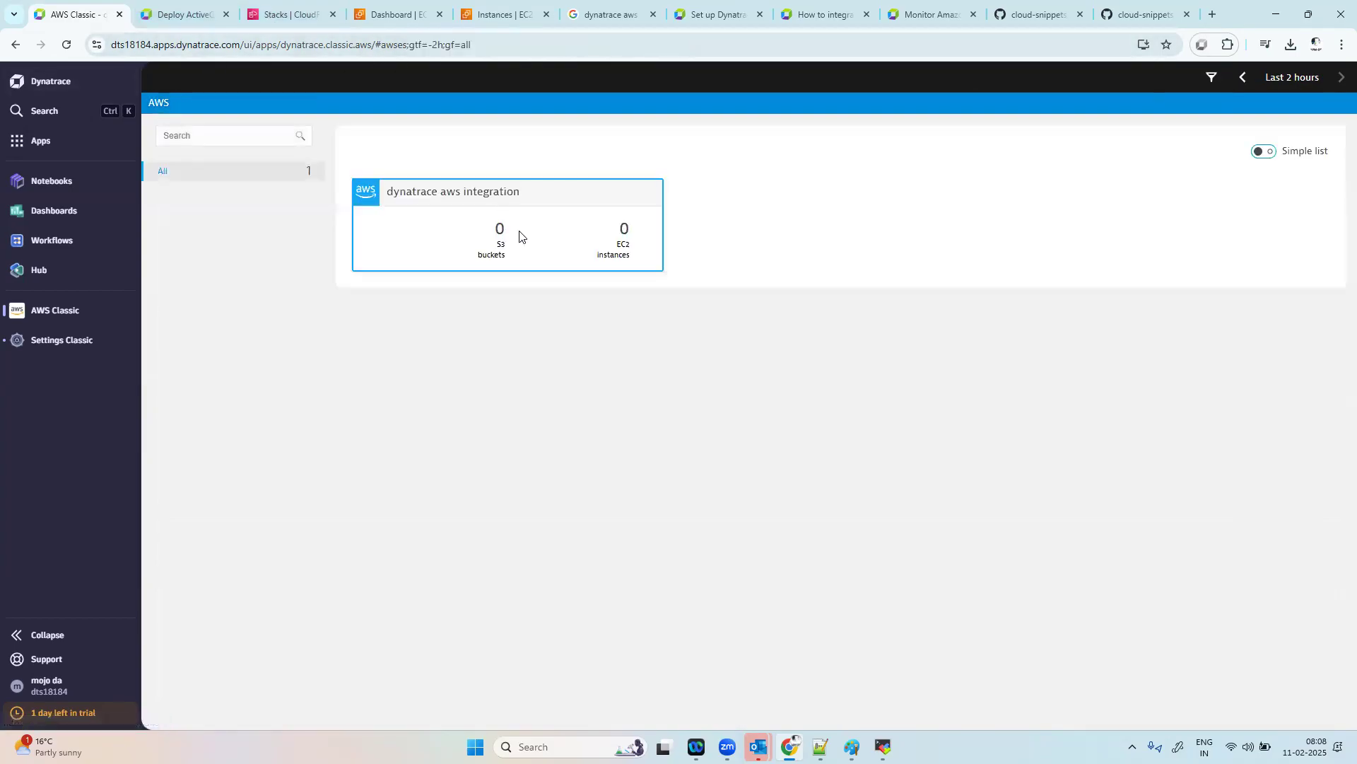
click(519, 235)
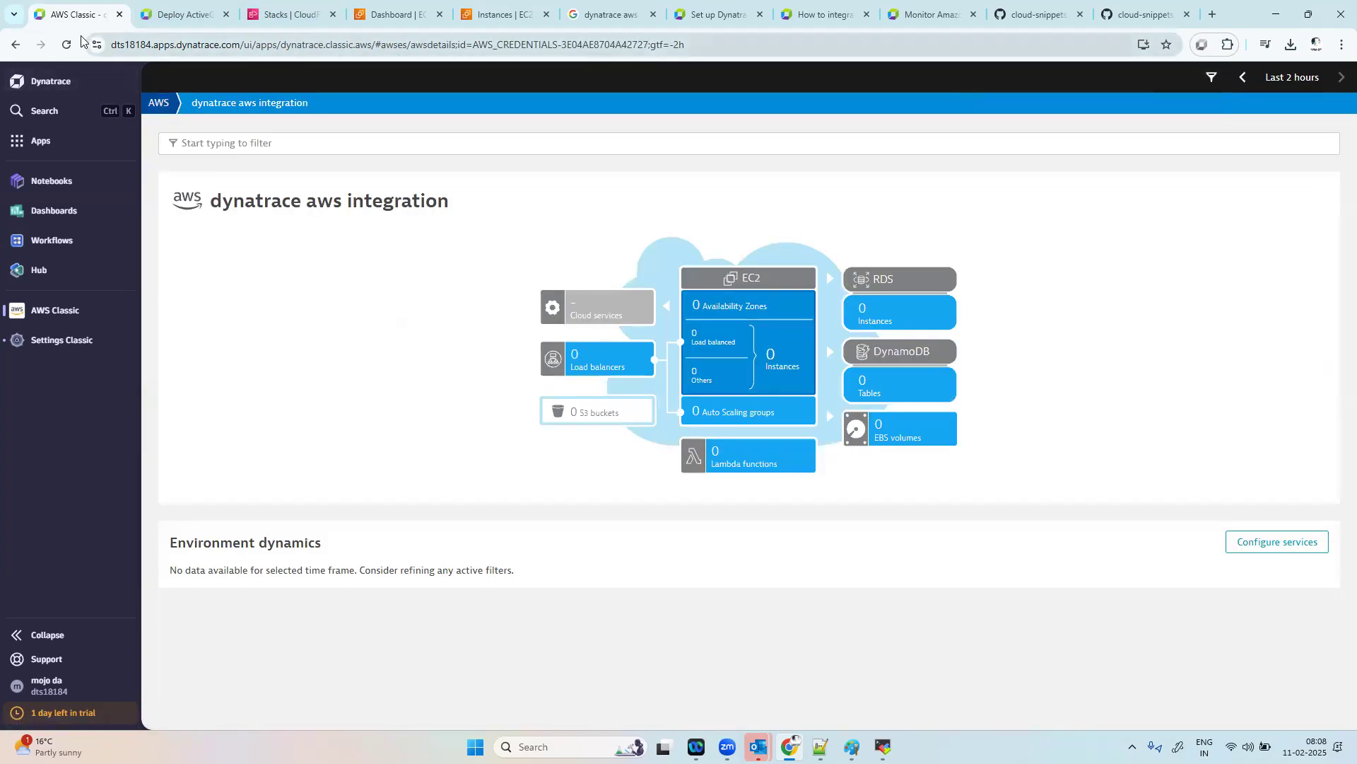
click(66, 44)
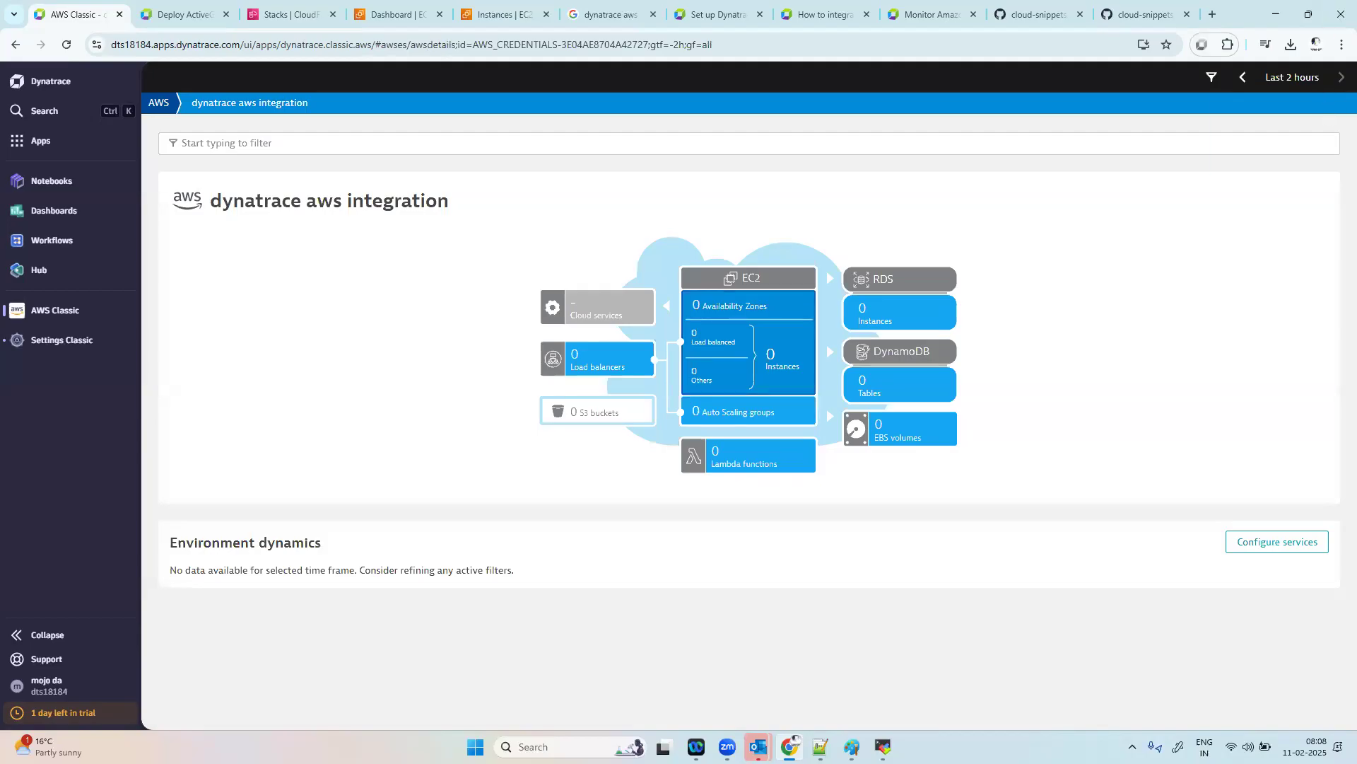
click(159, 103)
click(534, 235)
Step: Add Amazon Elastic Kubernetes Service (EKS) to the monitored services of the dynatrace aws integration and save the changes
click(1302, 543)
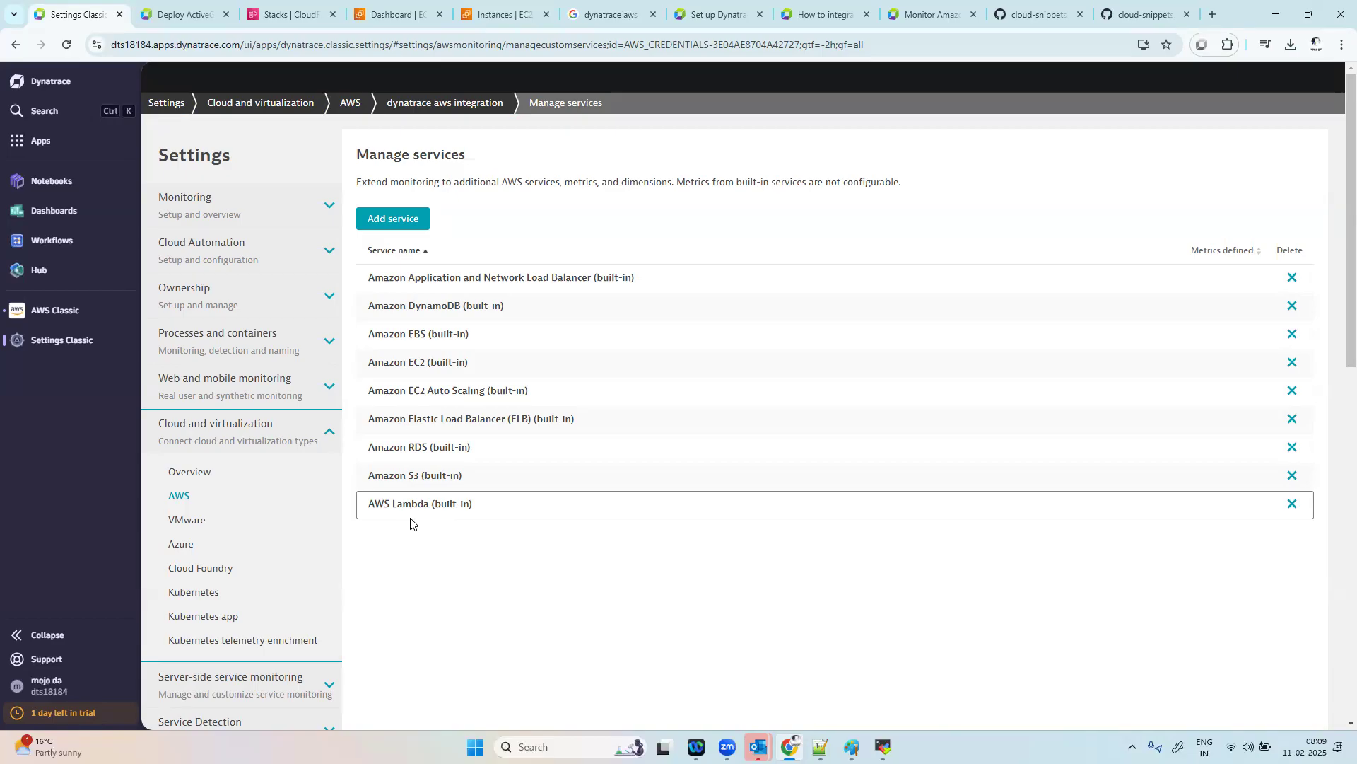
click(392, 221)
click(638, 197)
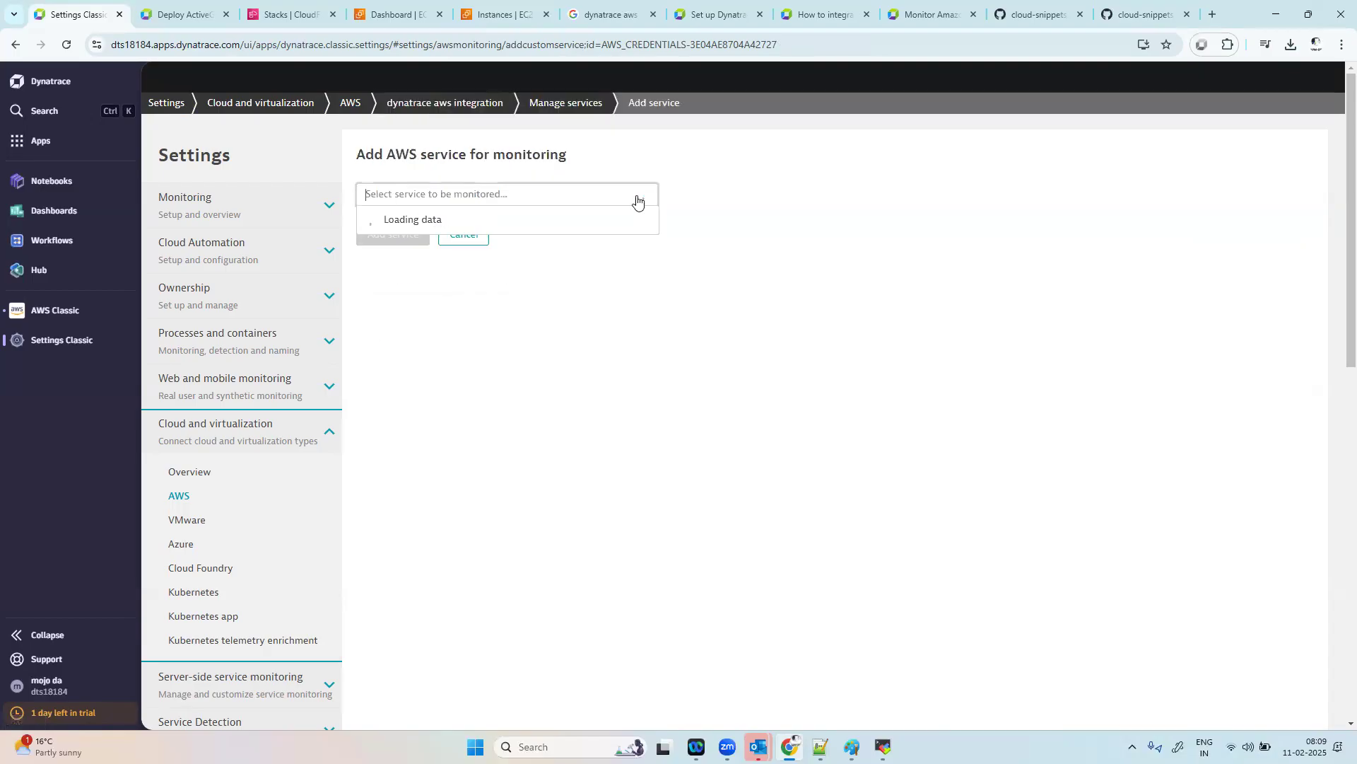
drag(653, 226, 640, 451)
drag(652, 403, 651, 351)
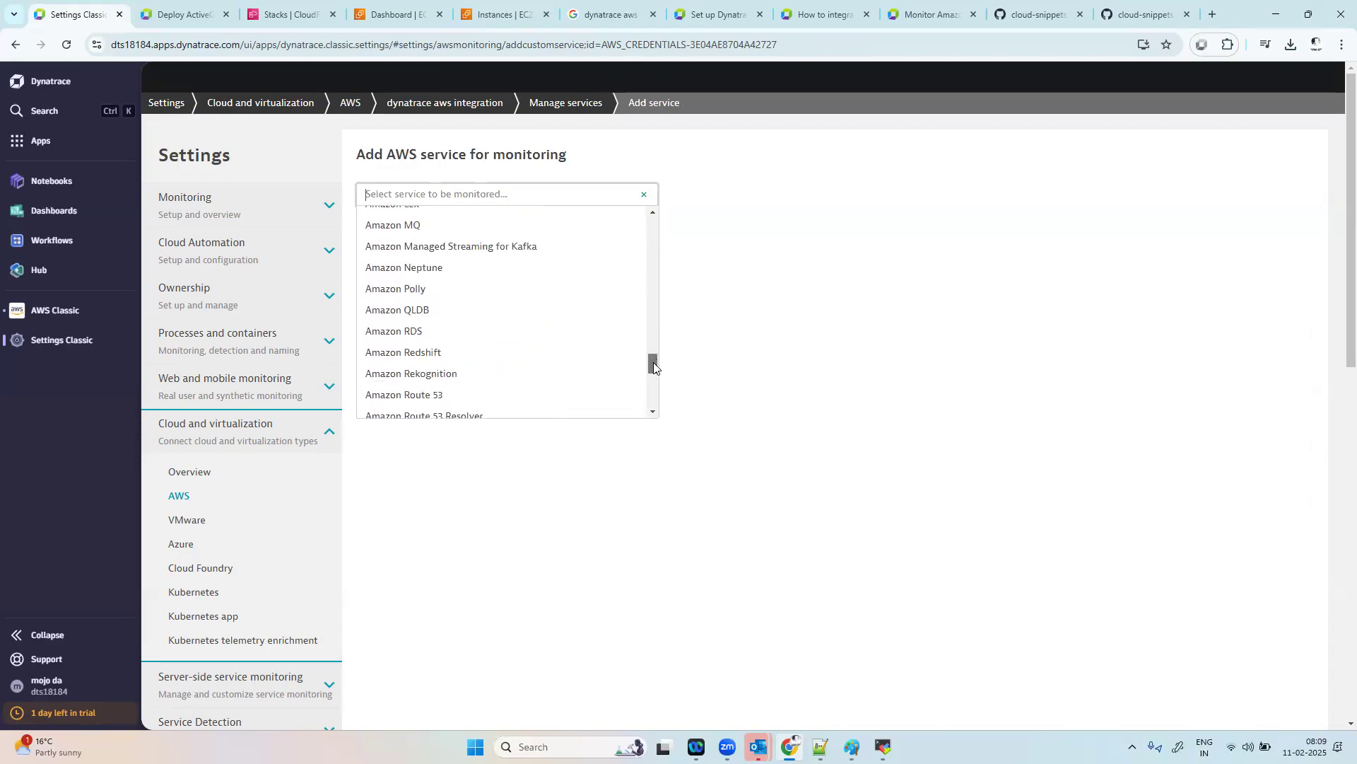
text(eks)
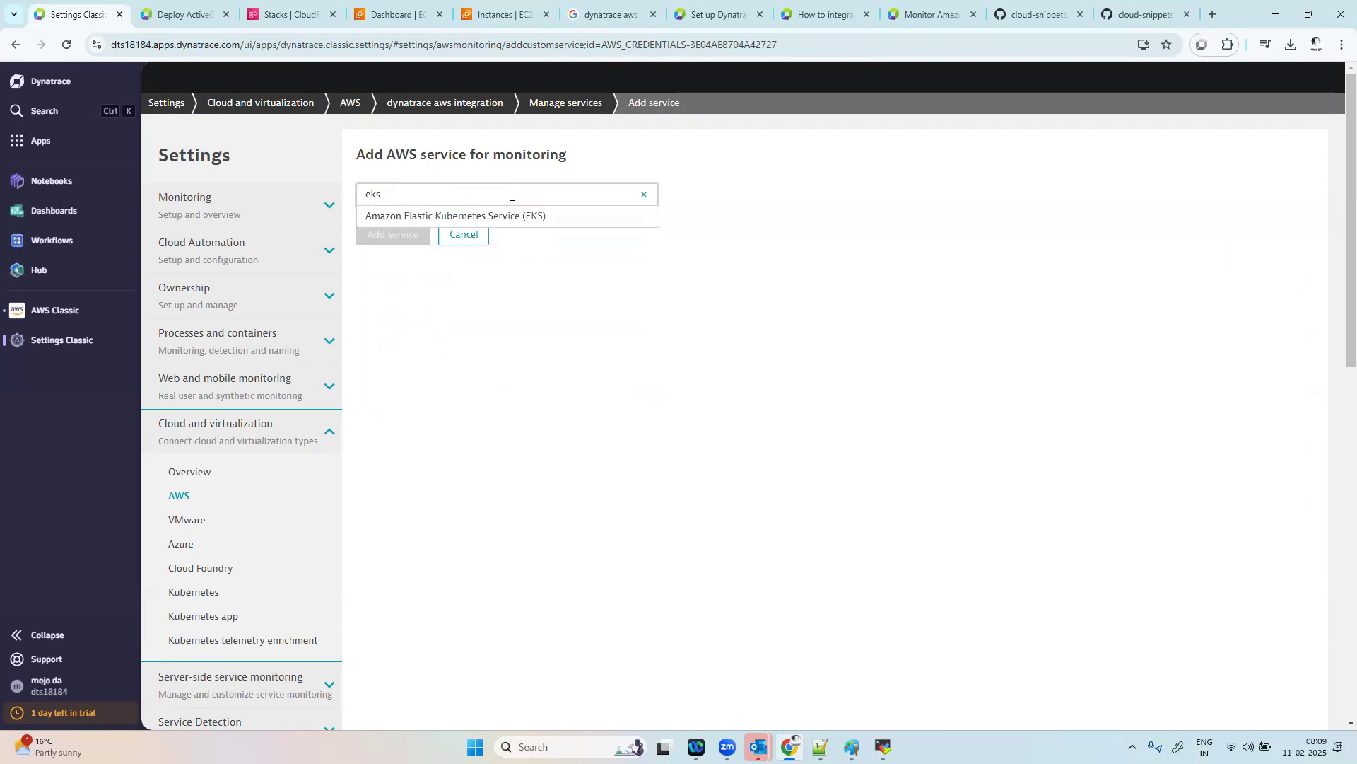
click(500, 215)
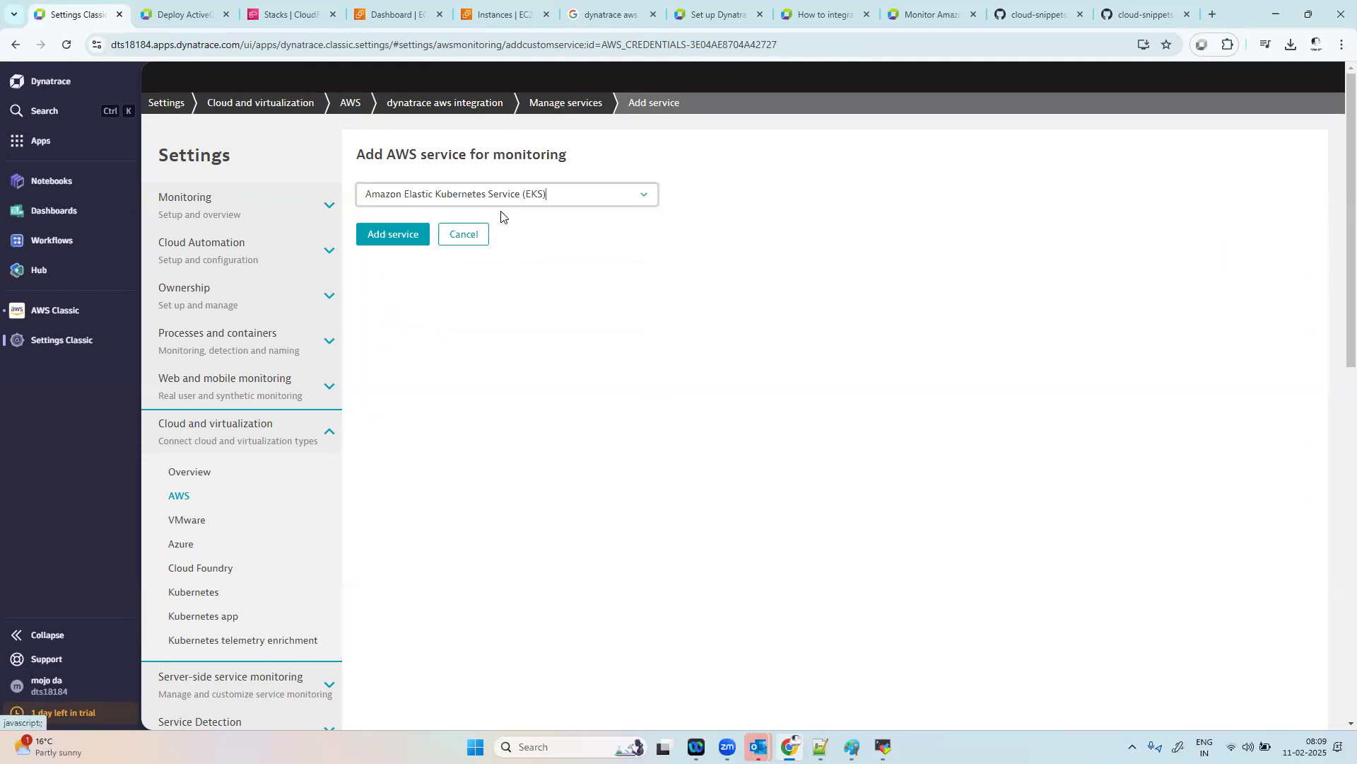
click(379, 235)
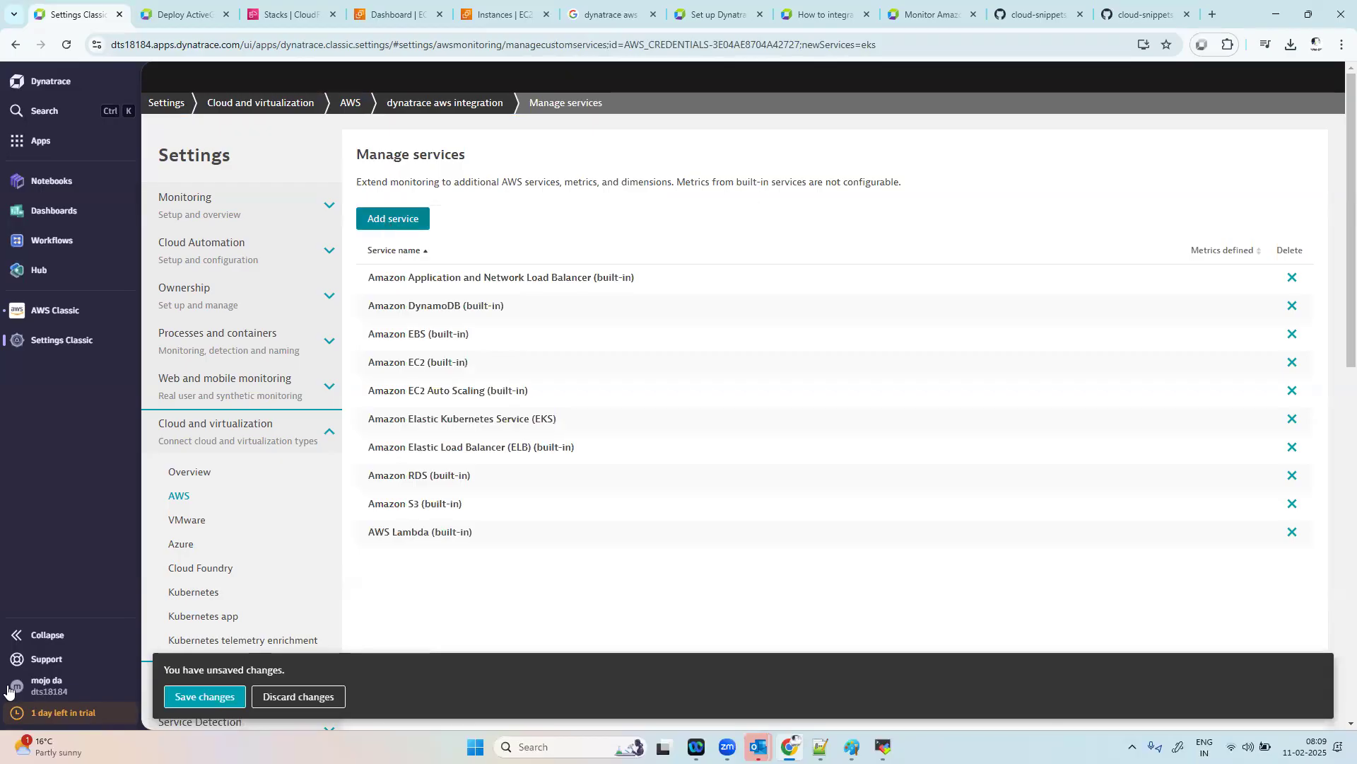
click(170, 697)
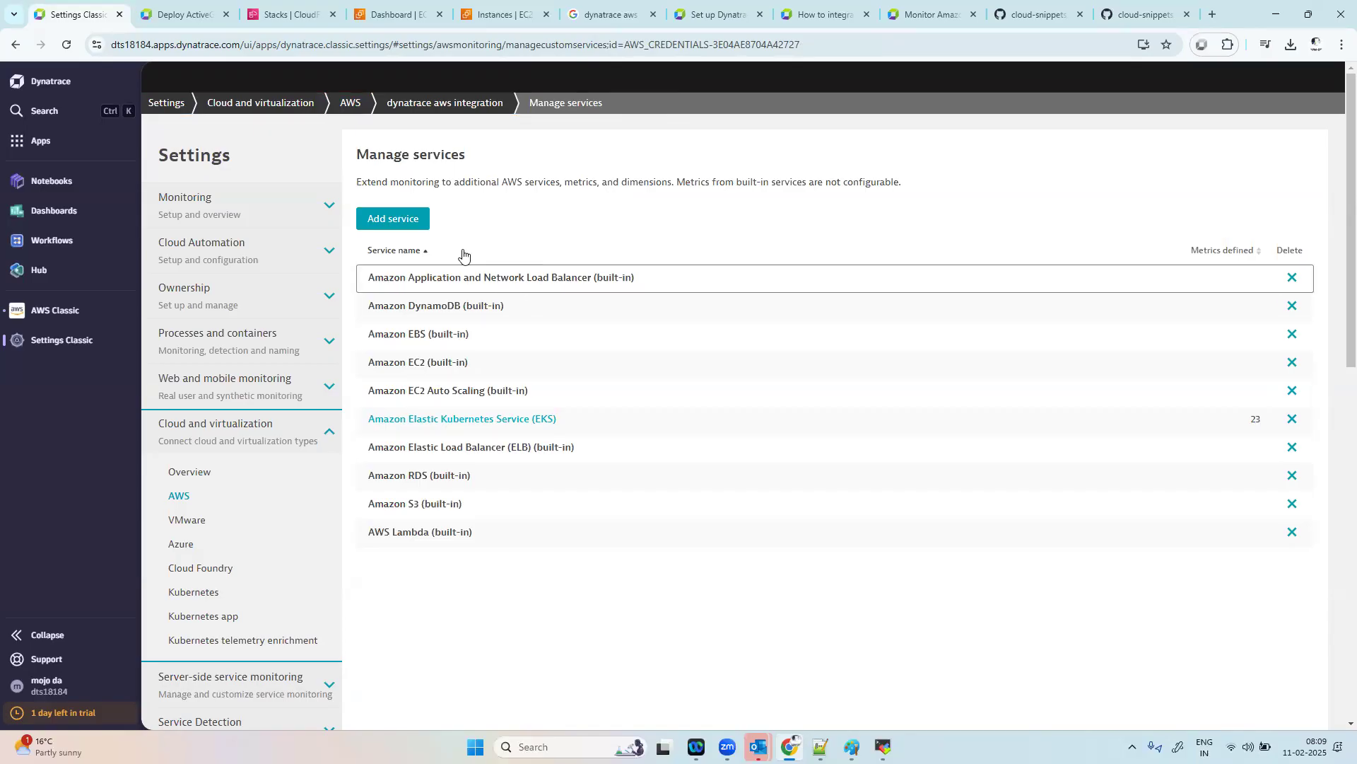
Step: Add AWS Database Migration Service (AWS DMS) to the monitored services and save the changes
click(396, 218)
click(475, 194)
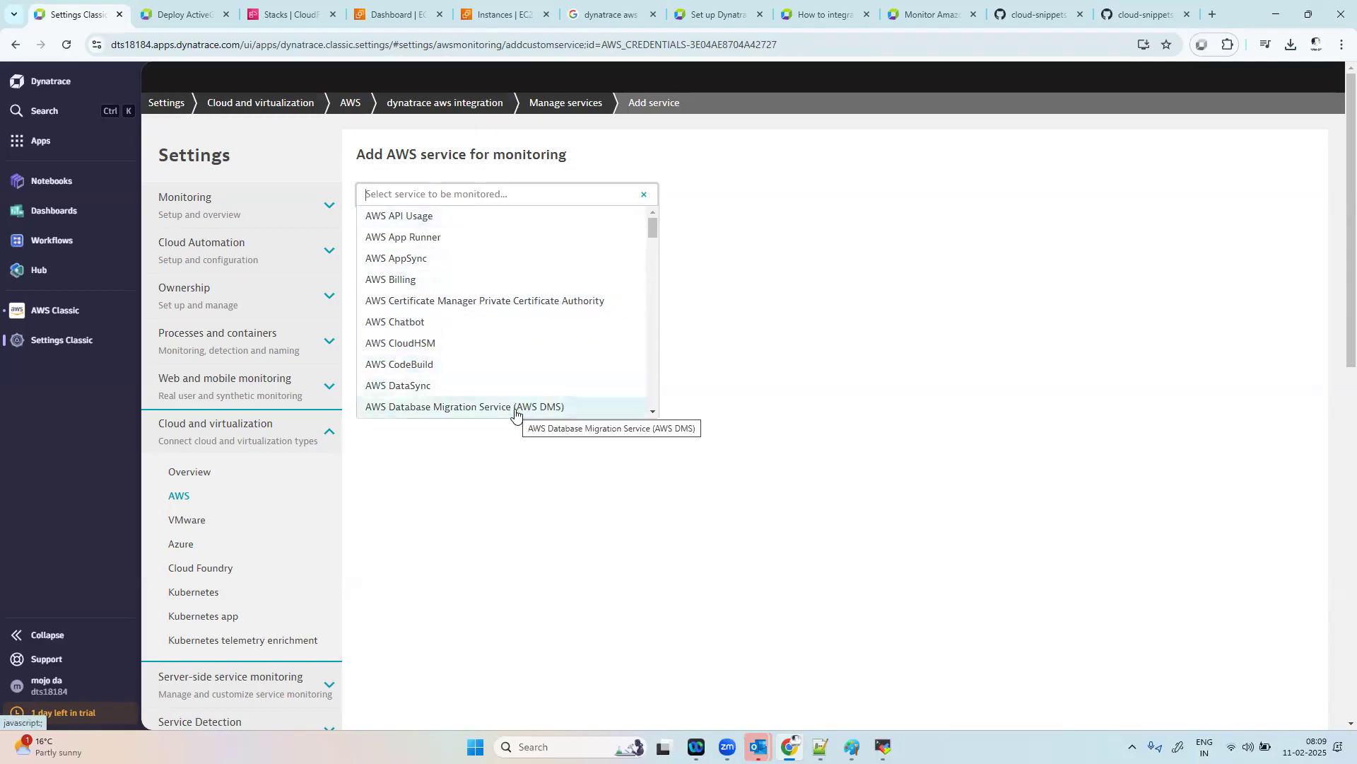
click(516, 414)
click(383, 234)
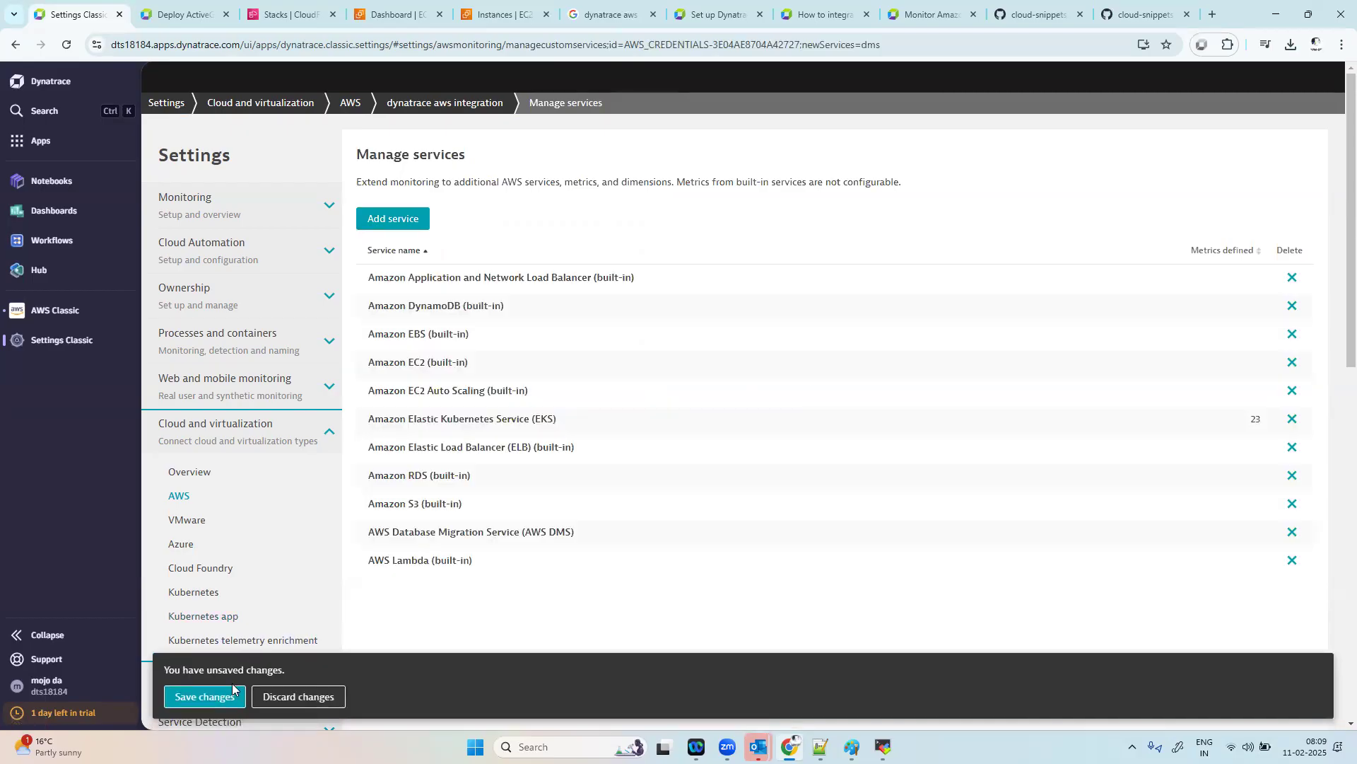
click(215, 701)
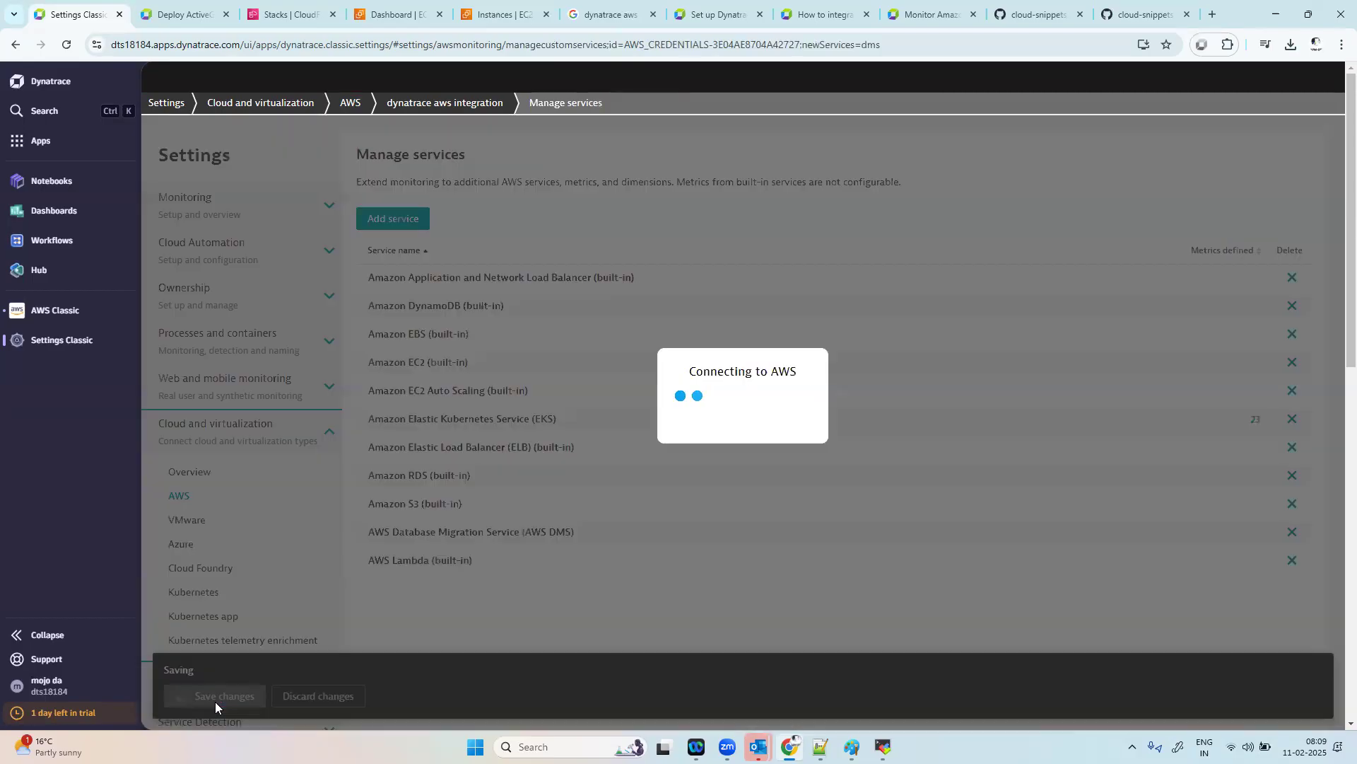
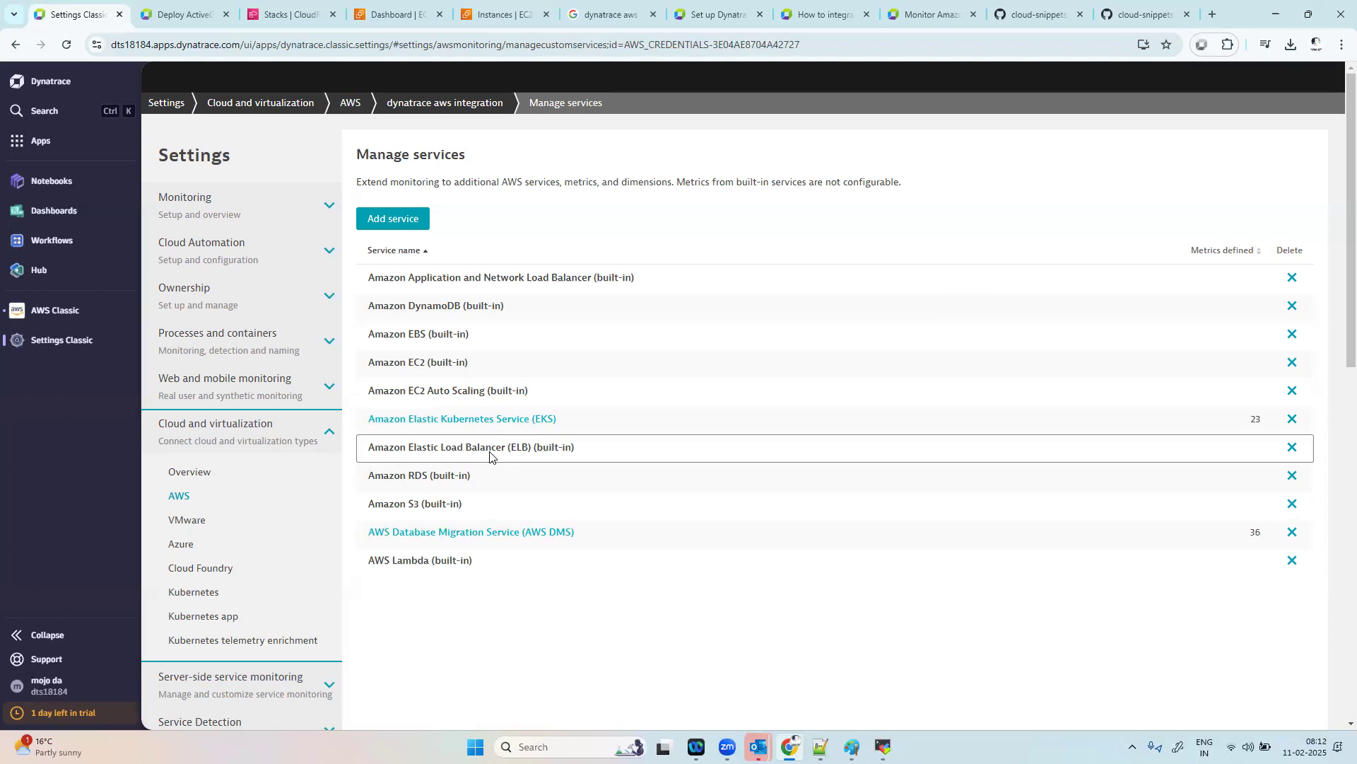
Step: Look through the AWS services that can be added for monitoring and leave the selection without adding one
click(413, 219)
click(641, 193)
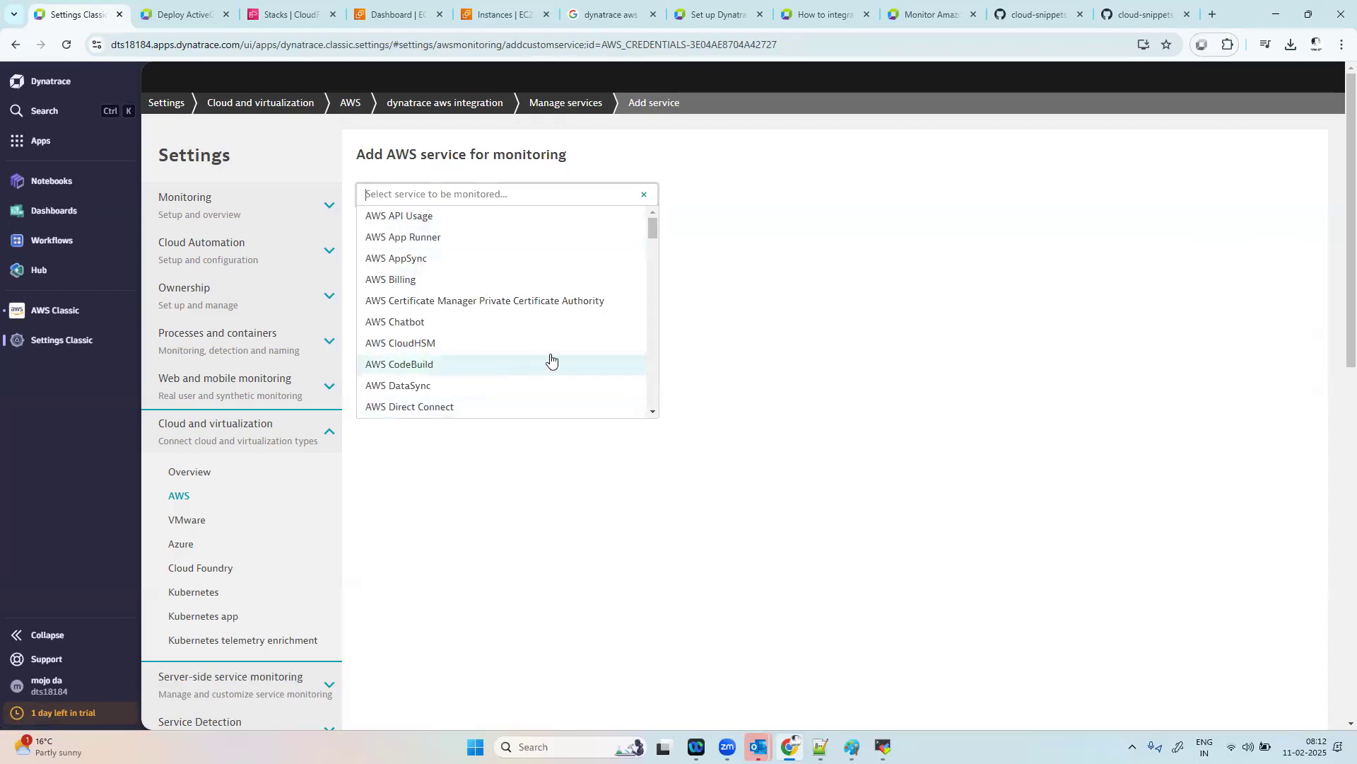
click(818, 370)
click(461, 233)
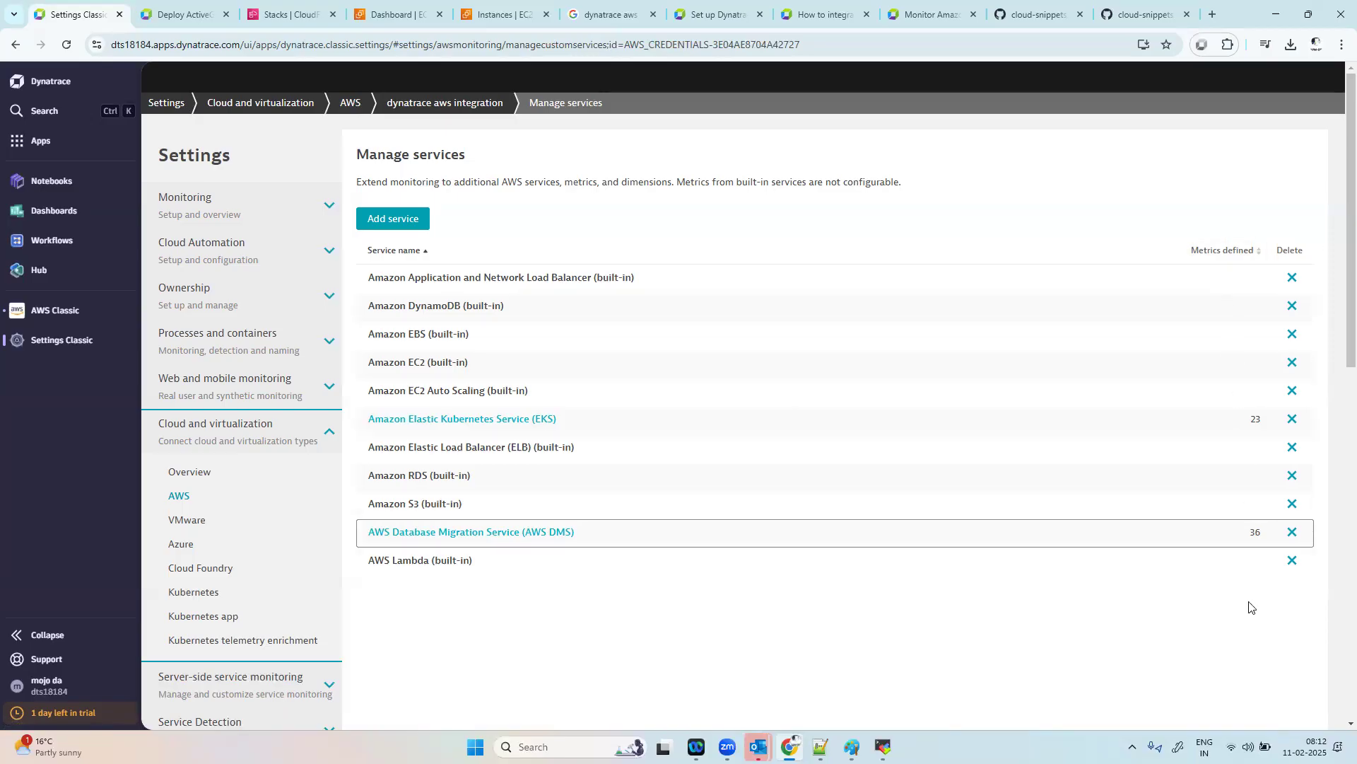
click(407, 220)
click(576, 194)
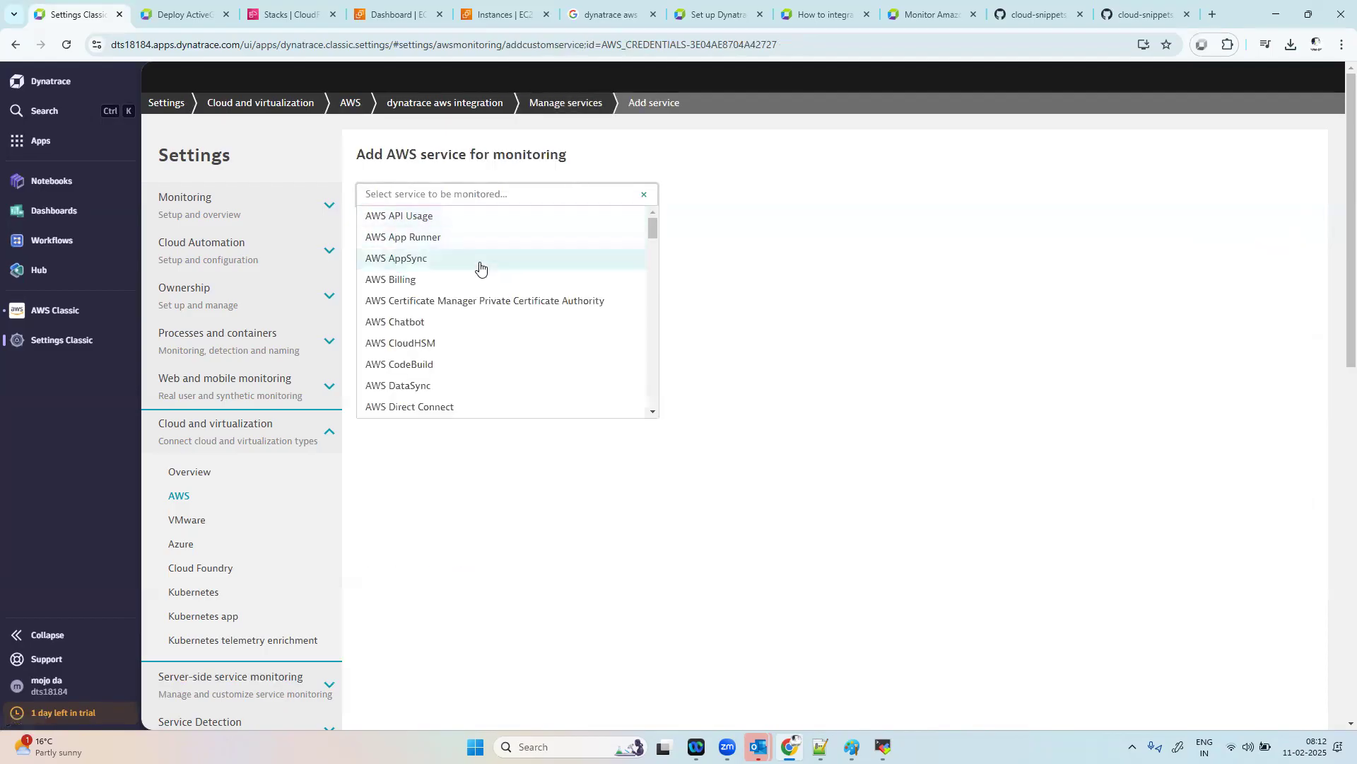
scroll(650, 311, down, 4)
drag(649, 311, 434, 182)
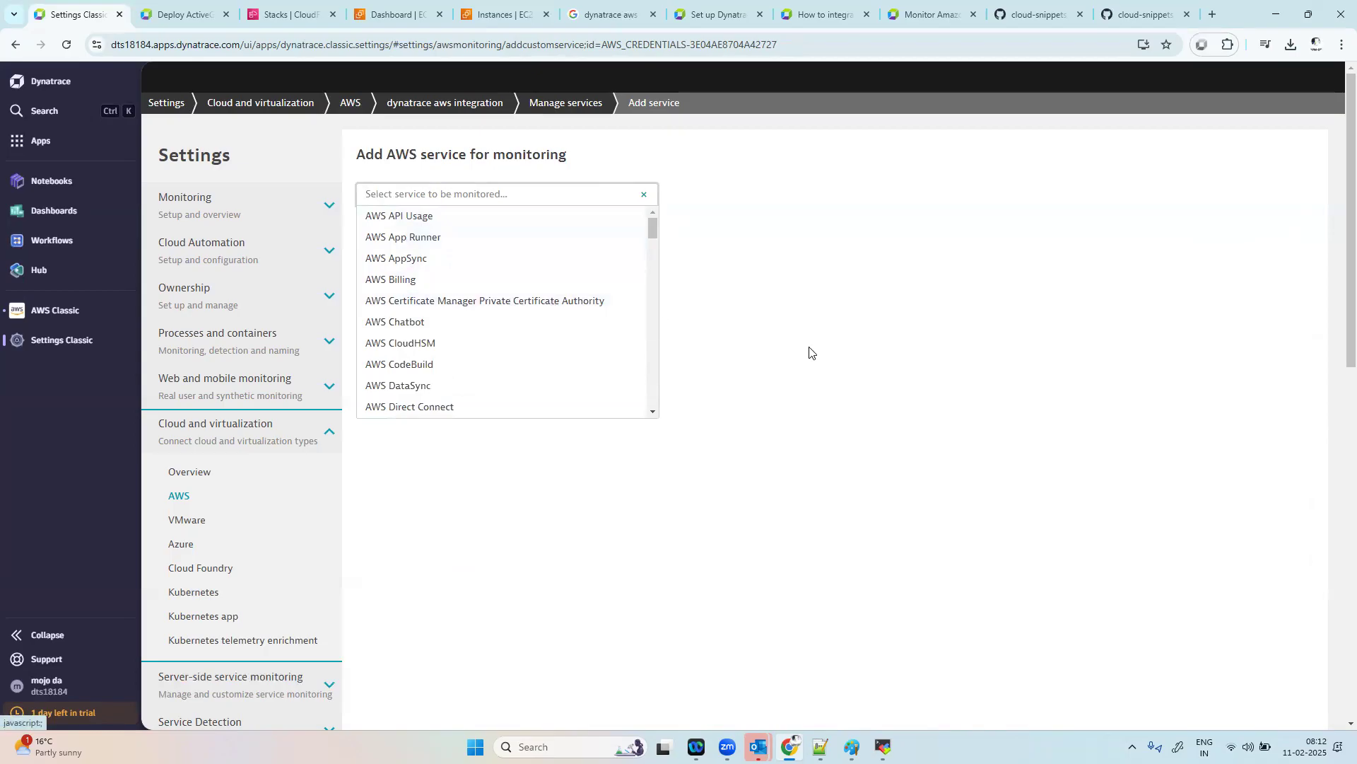
click(669, 456)
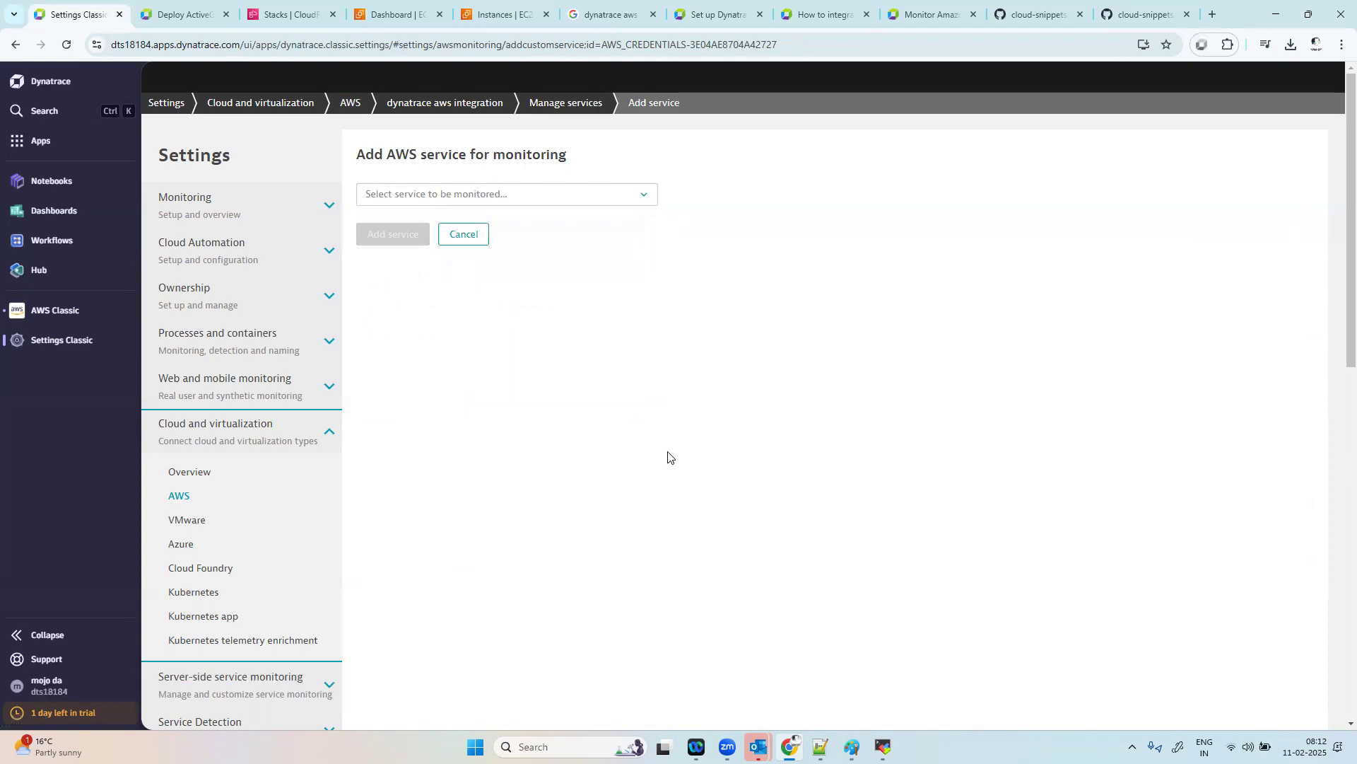
click(460, 234)
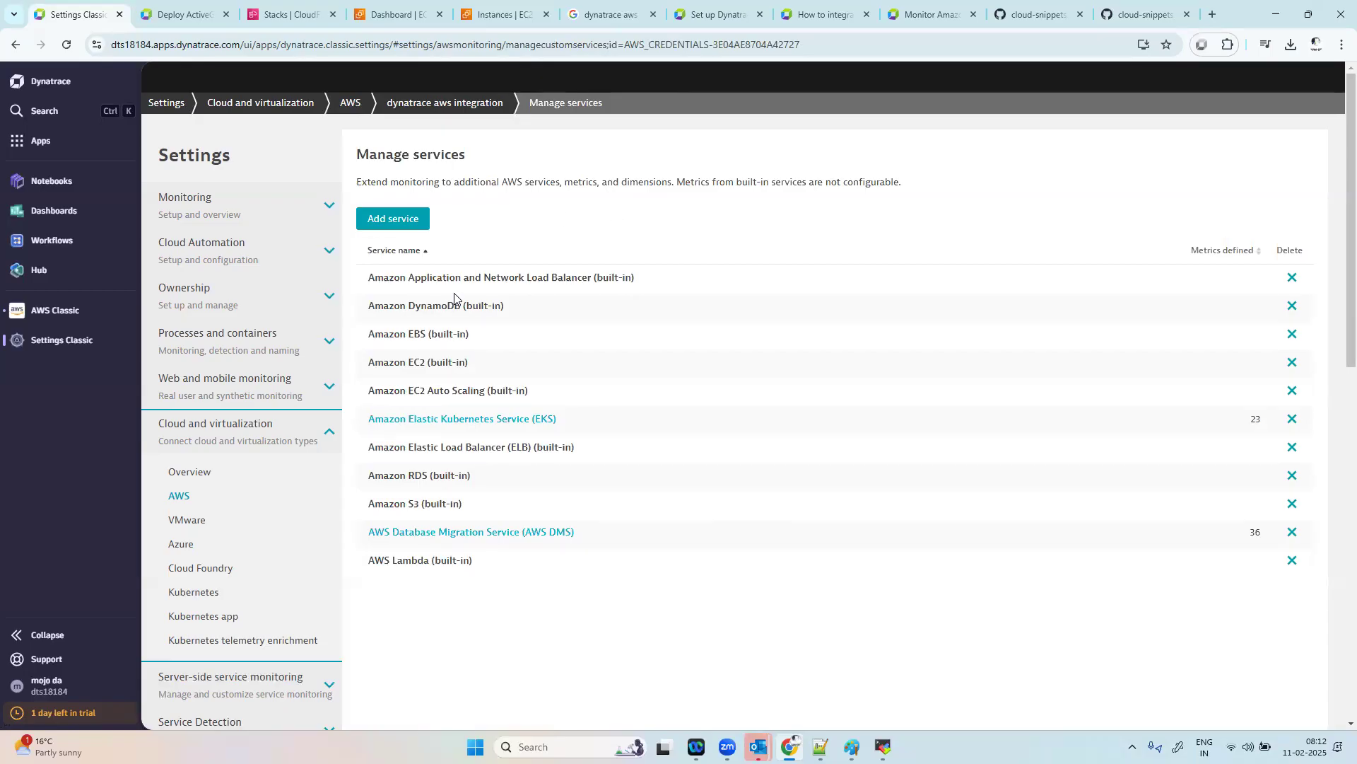
Step: Review the metrics defined for AWS Database Migration Service (AWS DMS) and return to the managed services list
click(1257, 532)
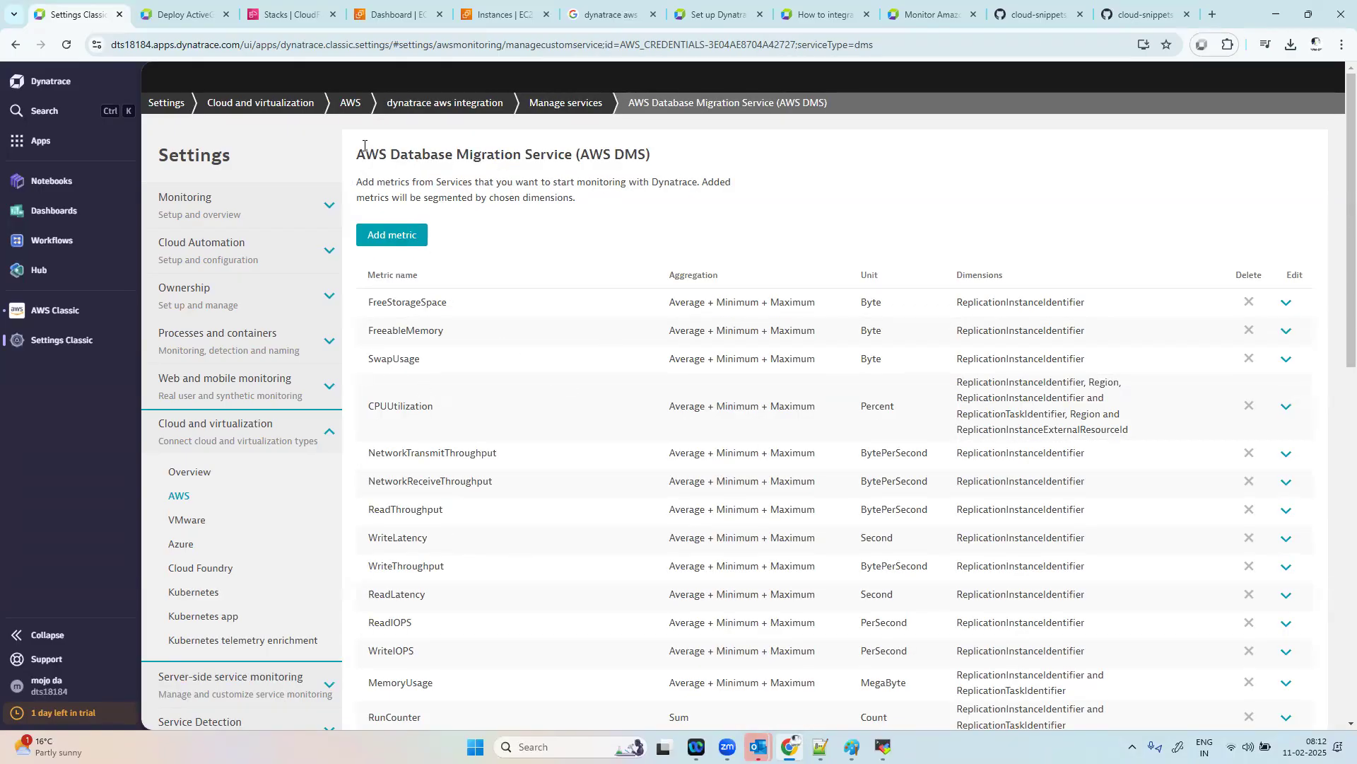
click(15, 45)
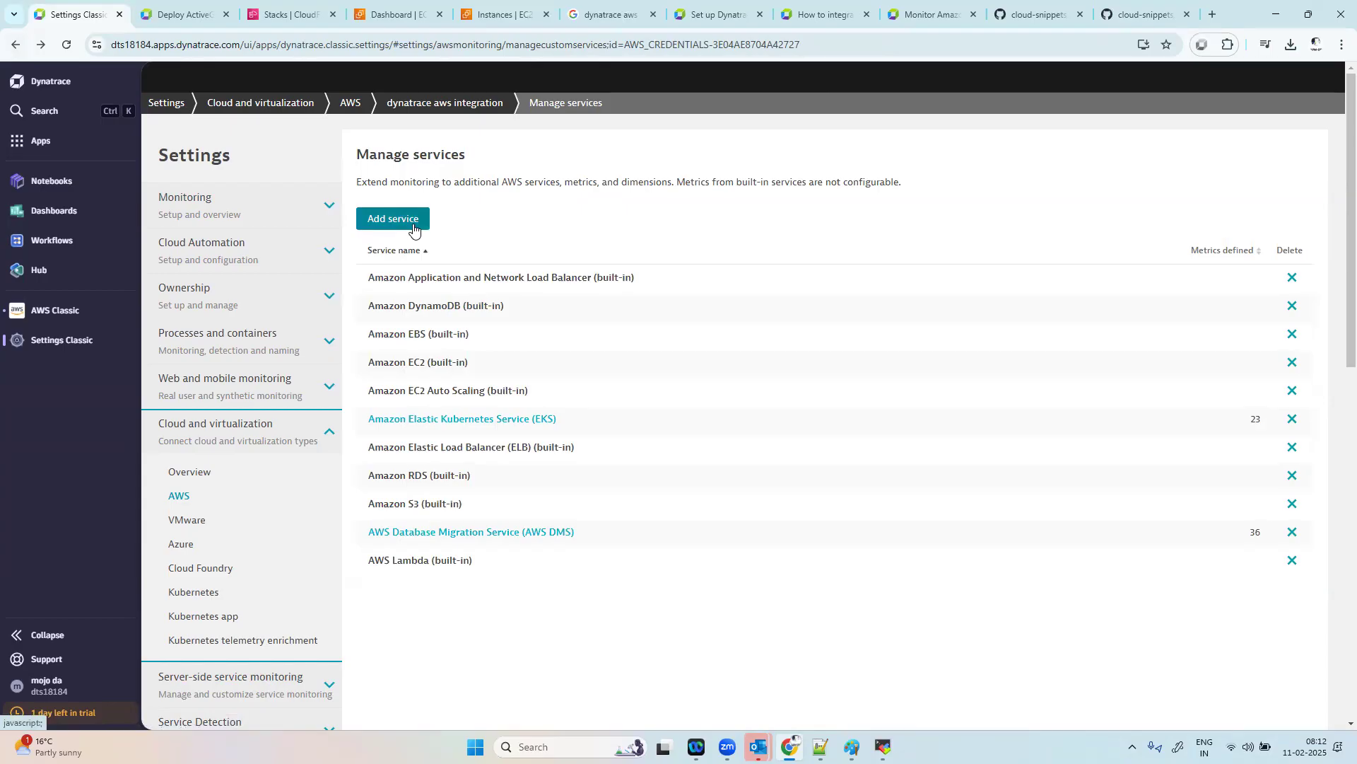
Step: Check the EC2 instances by availability zone in the dynatrace aws integration overview and compare them with the AWS EC2 instances list
click(41, 309)
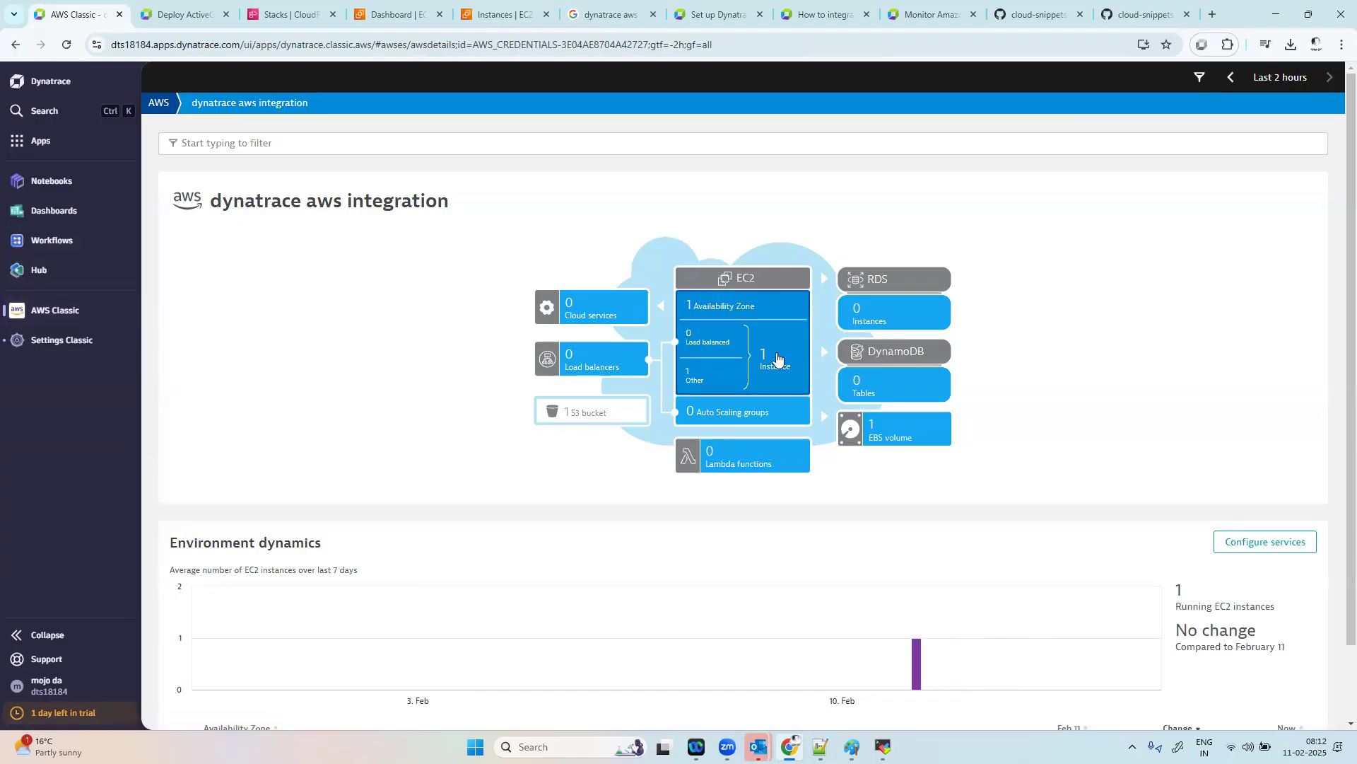
click(776, 359)
scroll(1152, 385, down, 2)
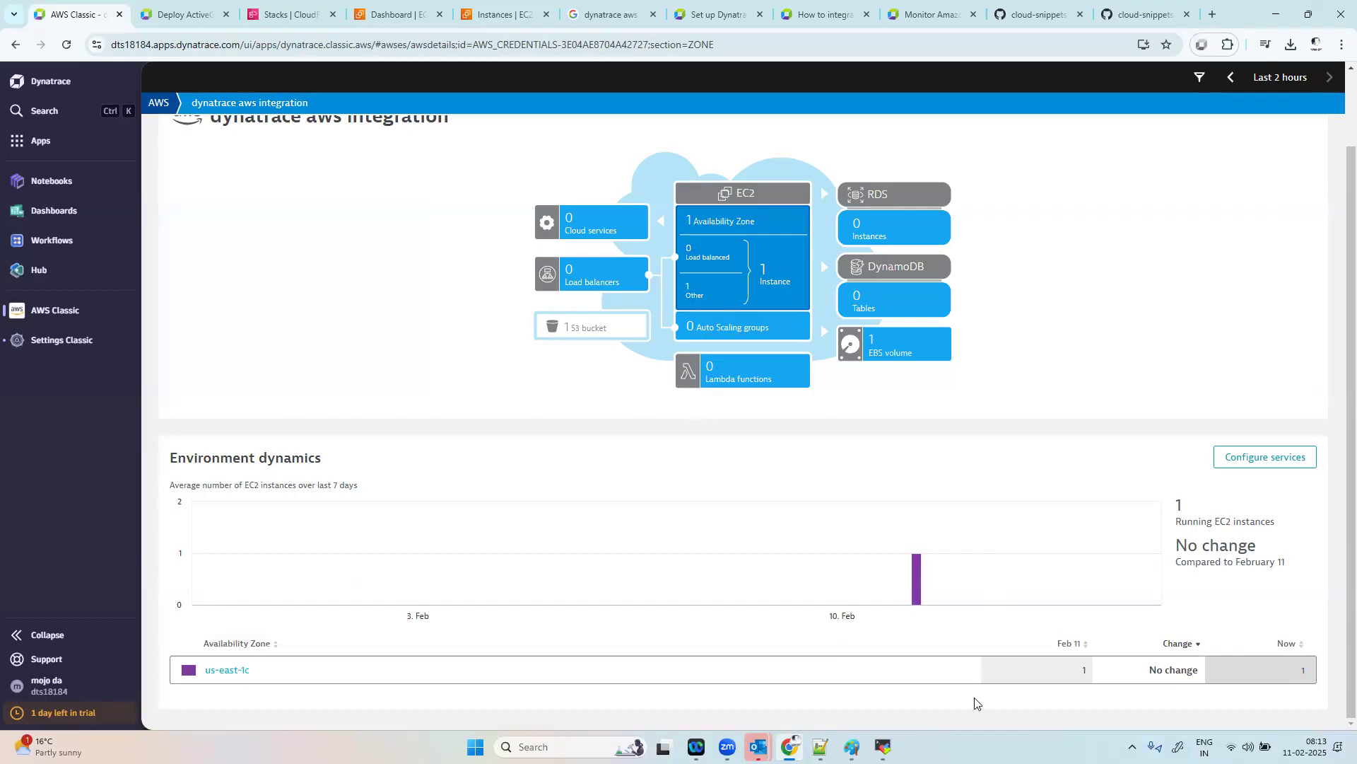
click(472, 9)
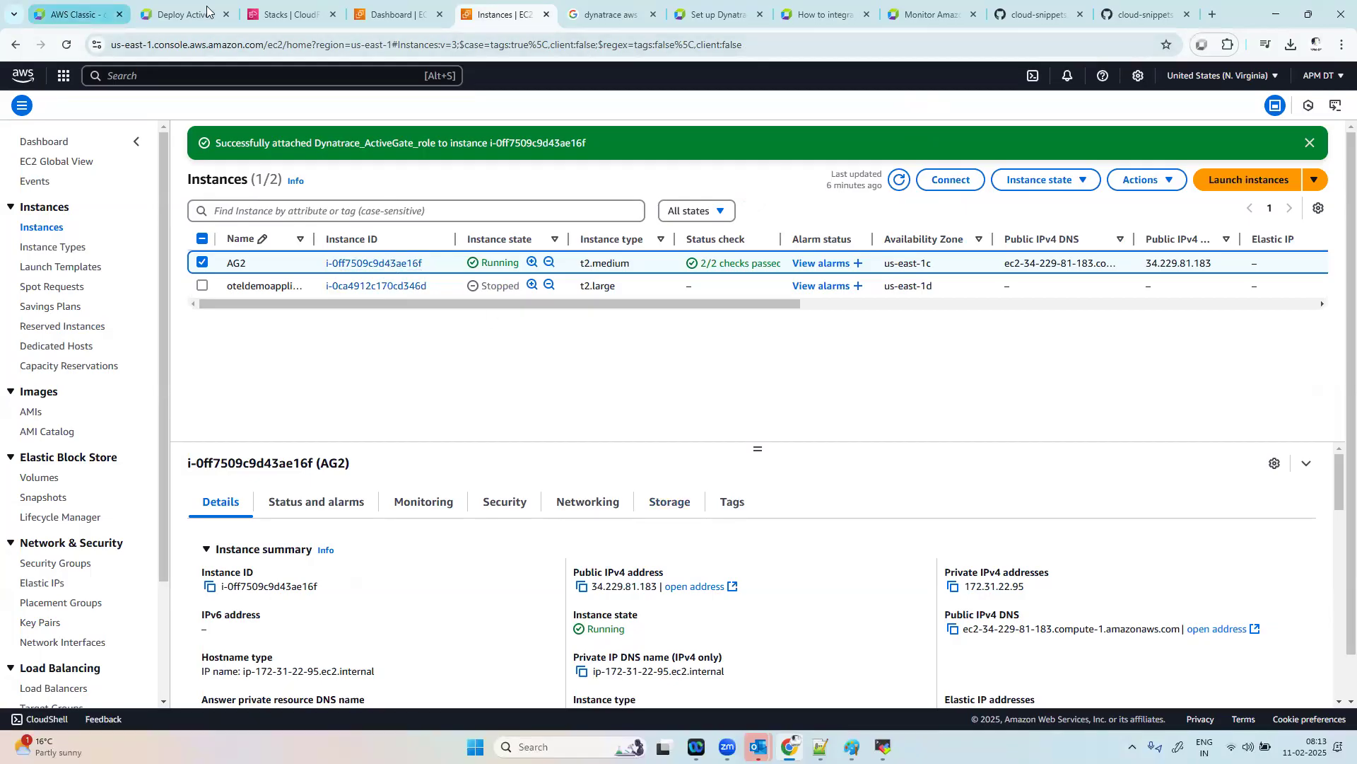
click(69, 10)
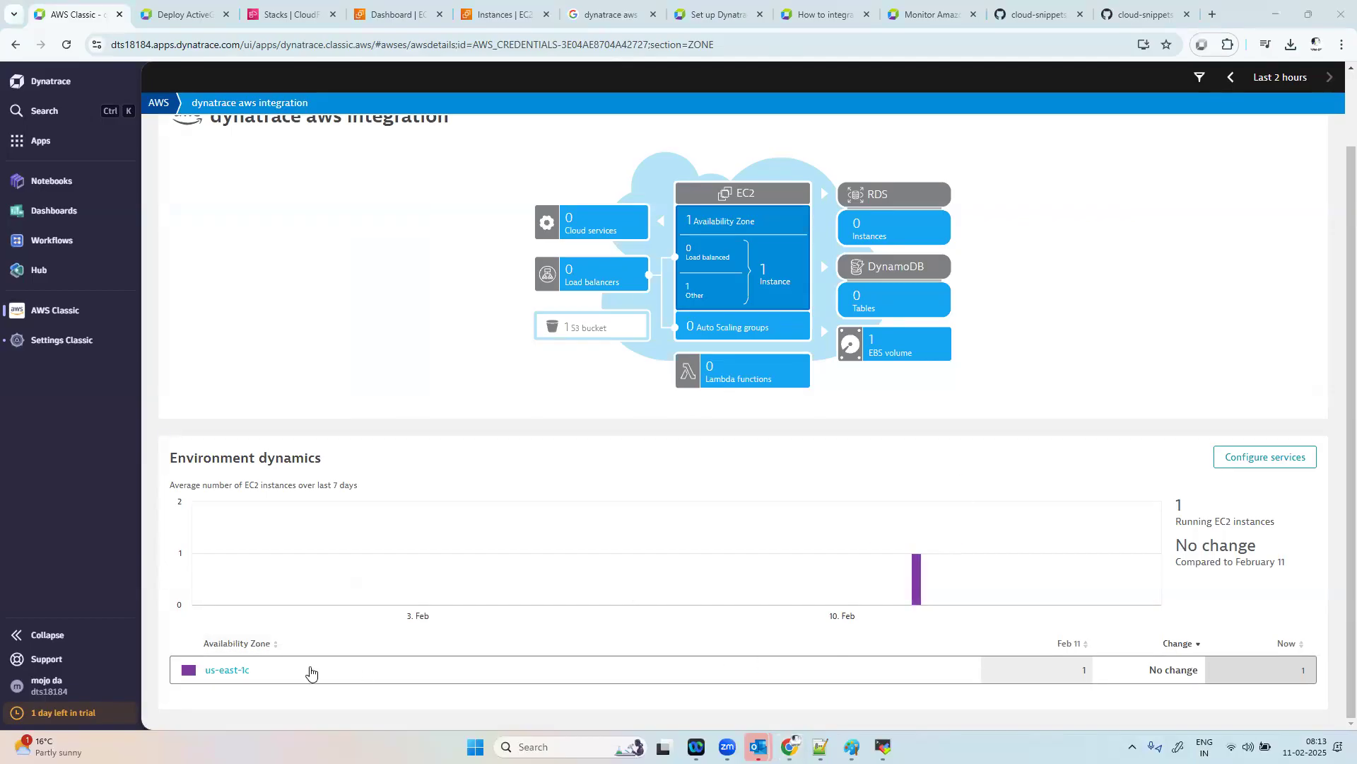
Step: Open the AG2 instance in the us-east-1c zone and examine its CPU, network and EBS metrics
click(235, 671)
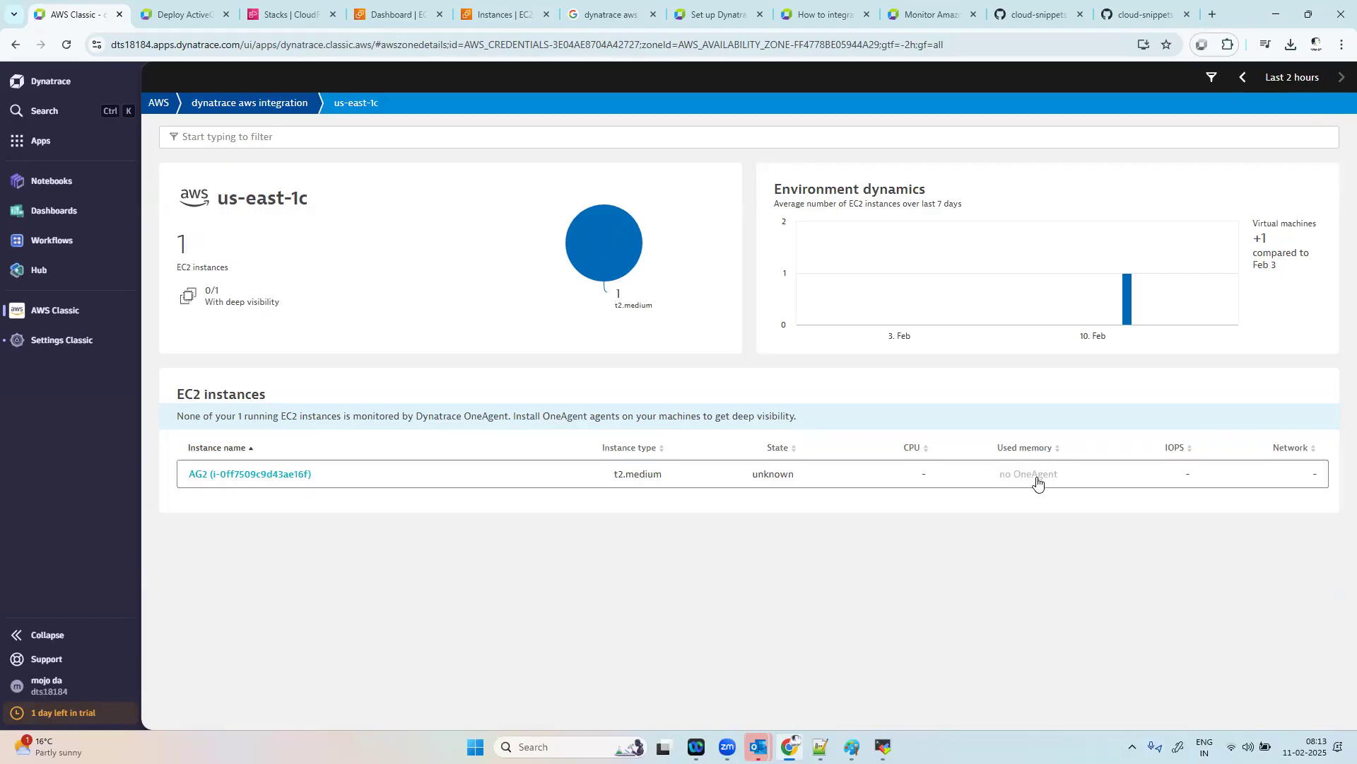
click(253, 476)
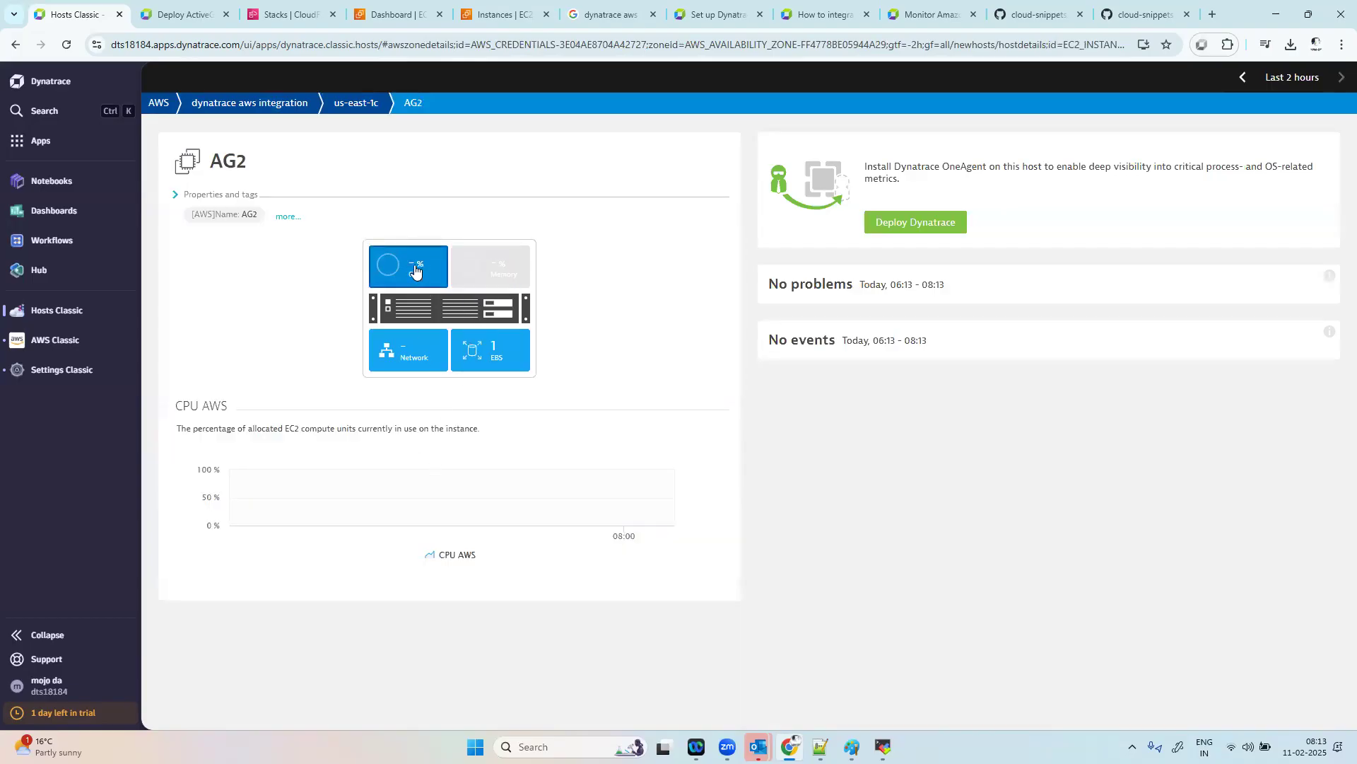
click(393, 271)
click(394, 271)
click(394, 364)
click(511, 345)
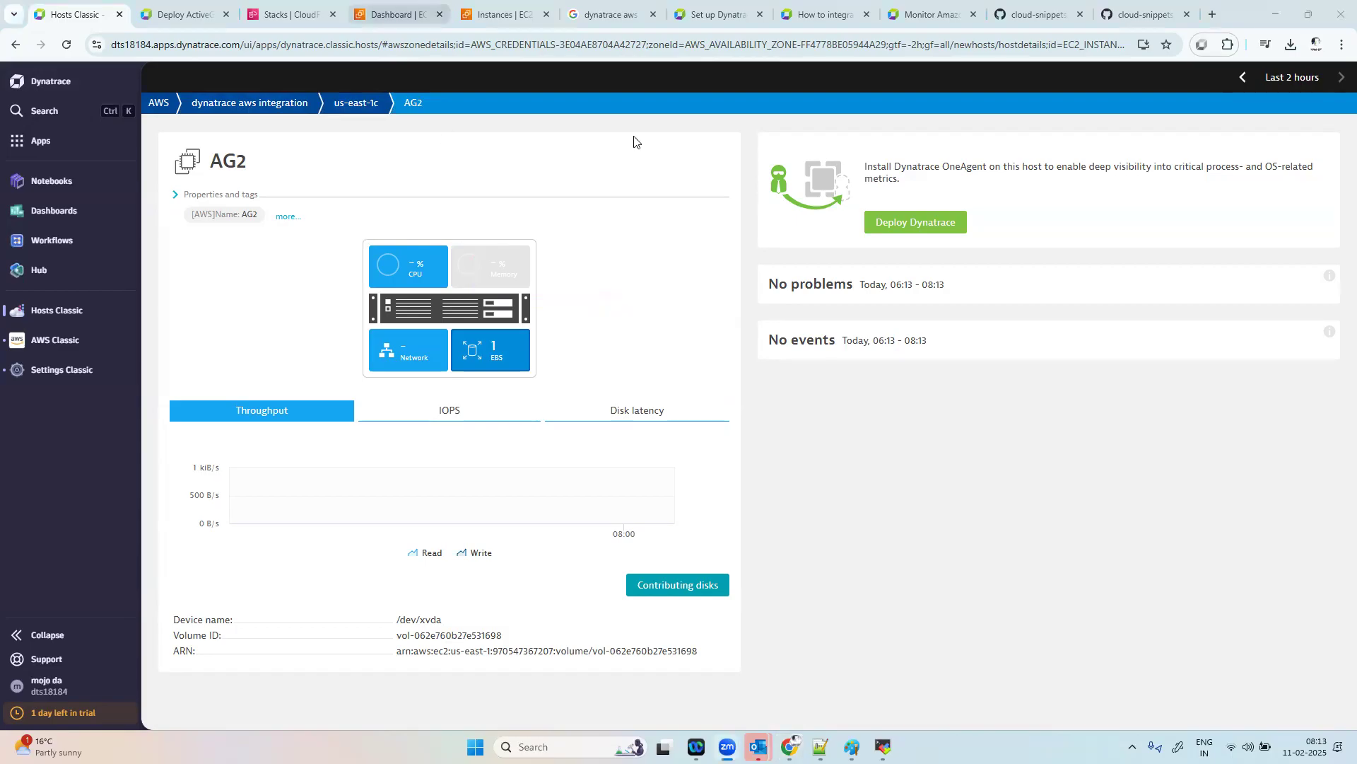
Step: Switch to the AWS EC2 console, list instances in all states and start the oteldemoapplication instance
click(406, 9)
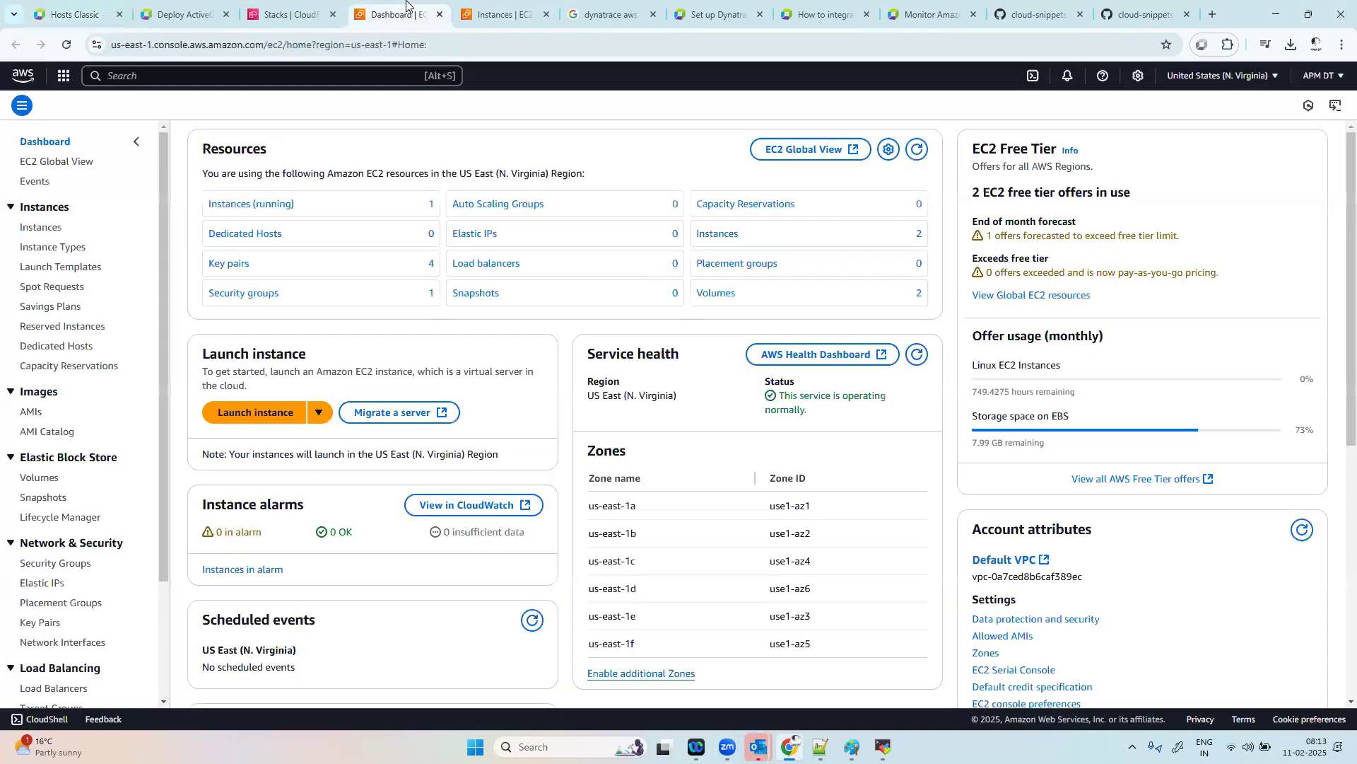
click(280, 206)
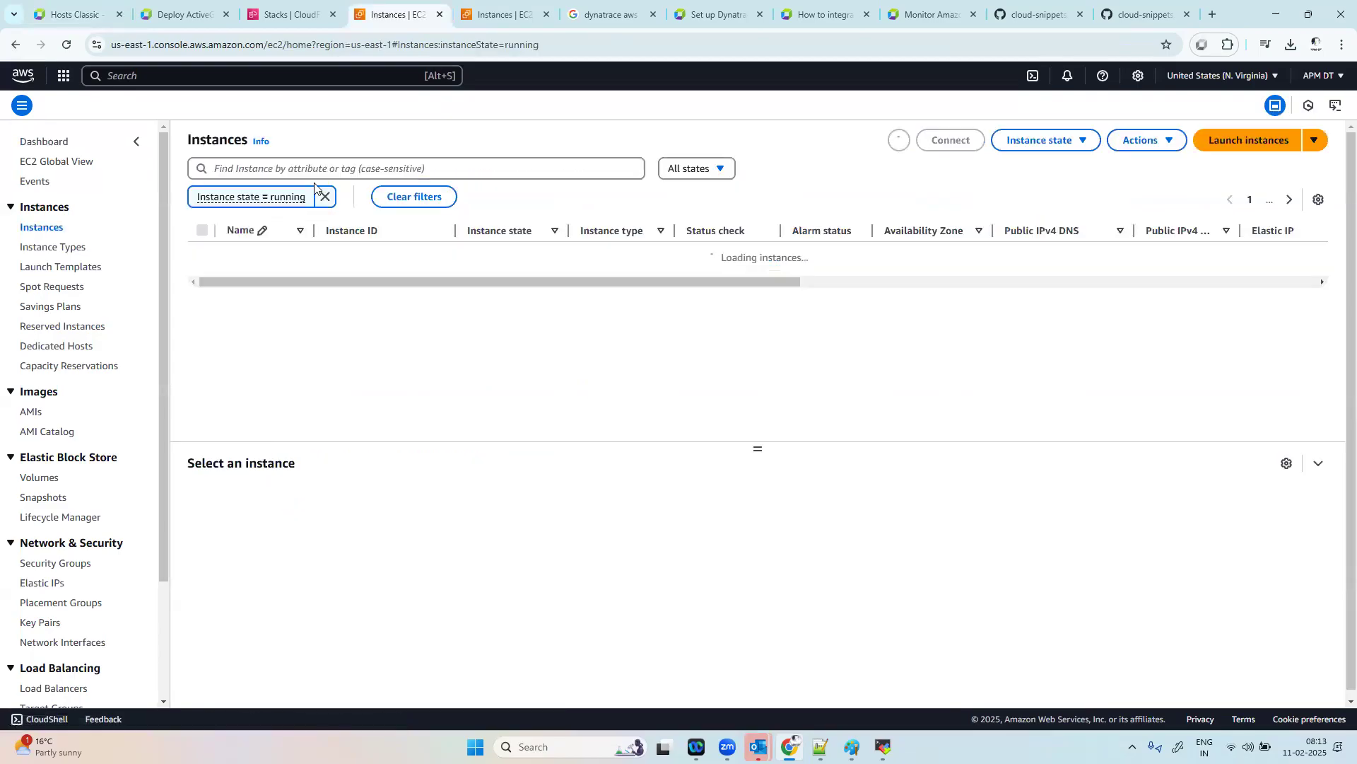
click(325, 198)
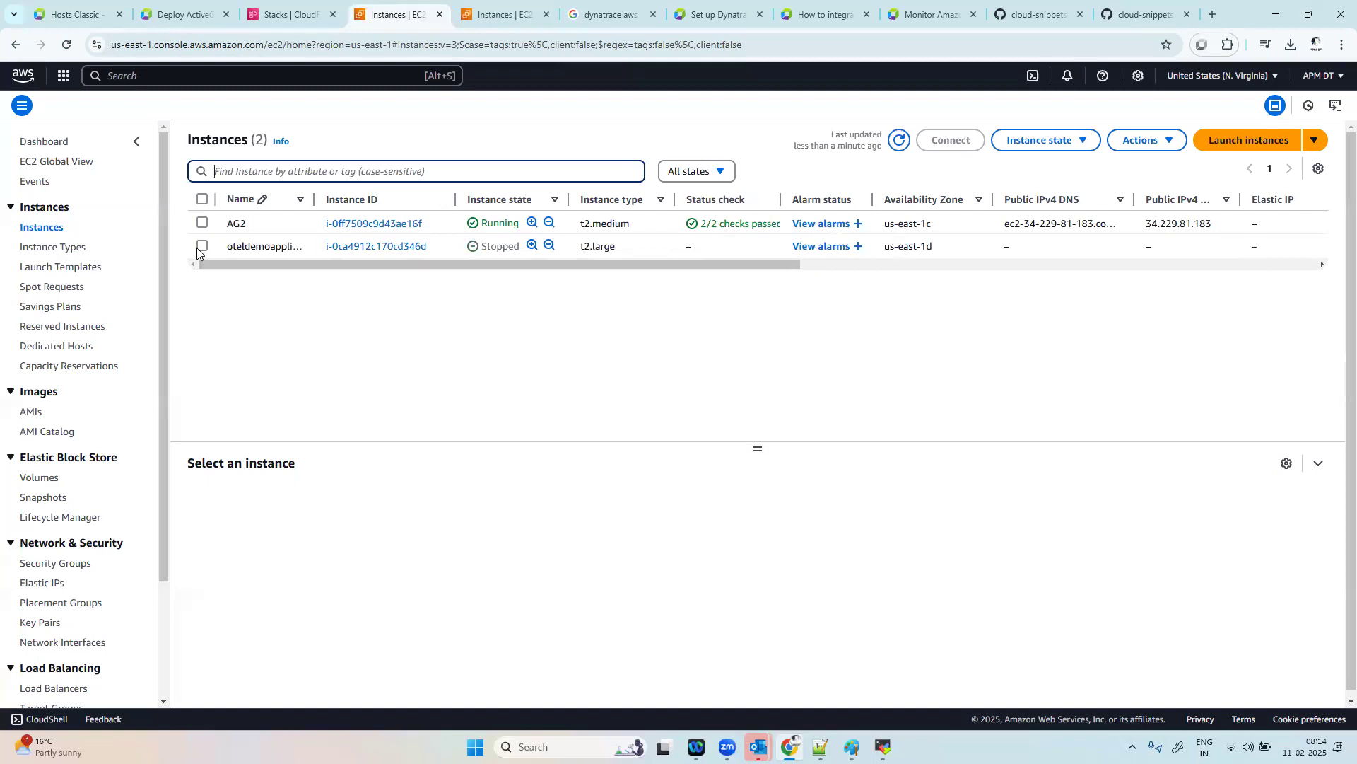
click(202, 247)
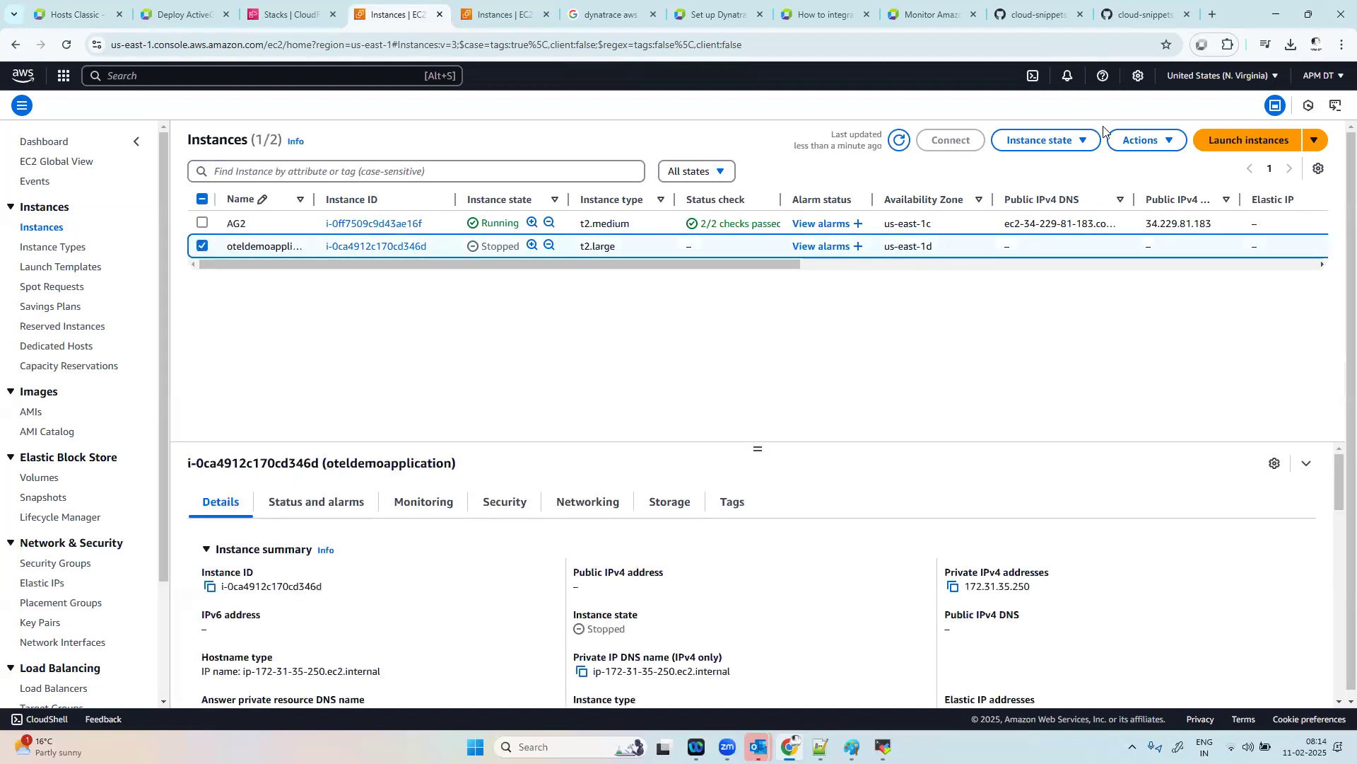
click(1041, 140)
click(1061, 188)
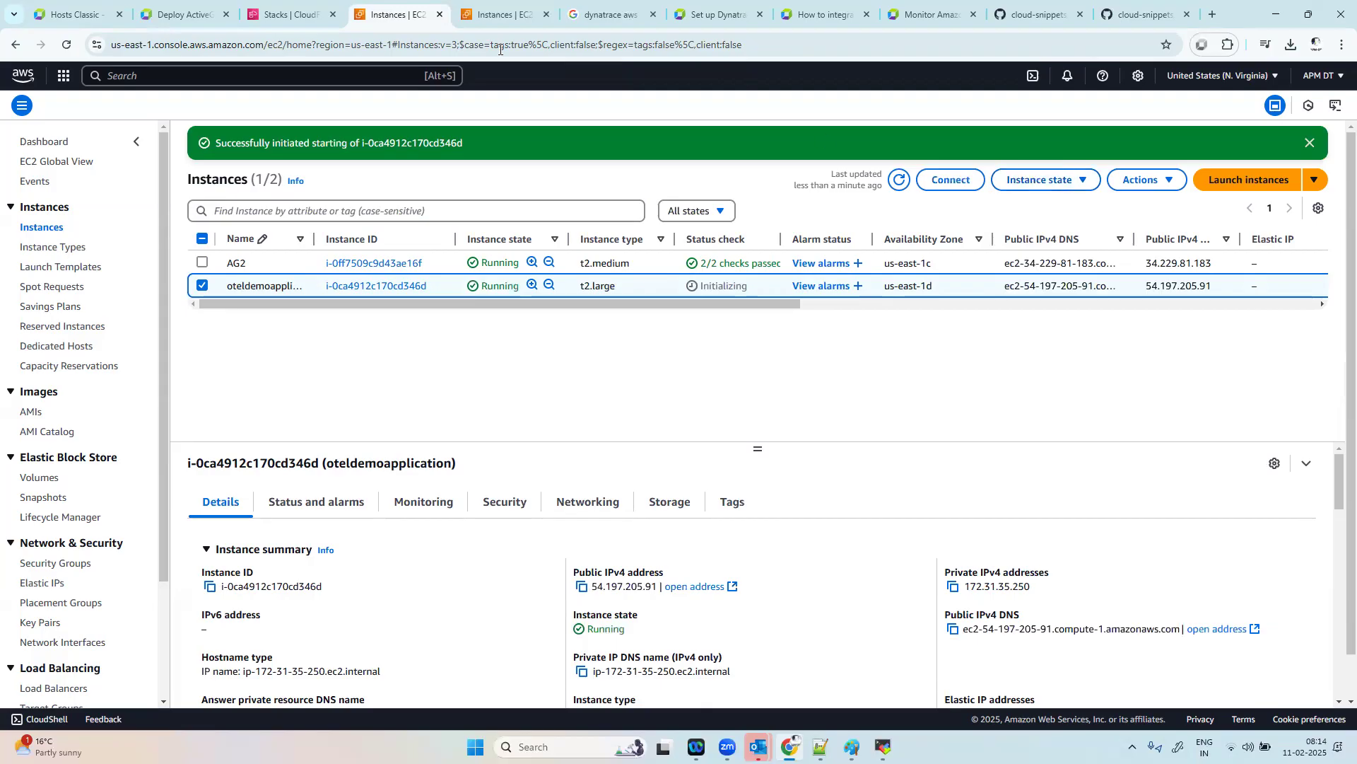
Step: Return to Dynatrace, recheck the dynatrace aws integration overview and open its service configuration
click(91, 11)
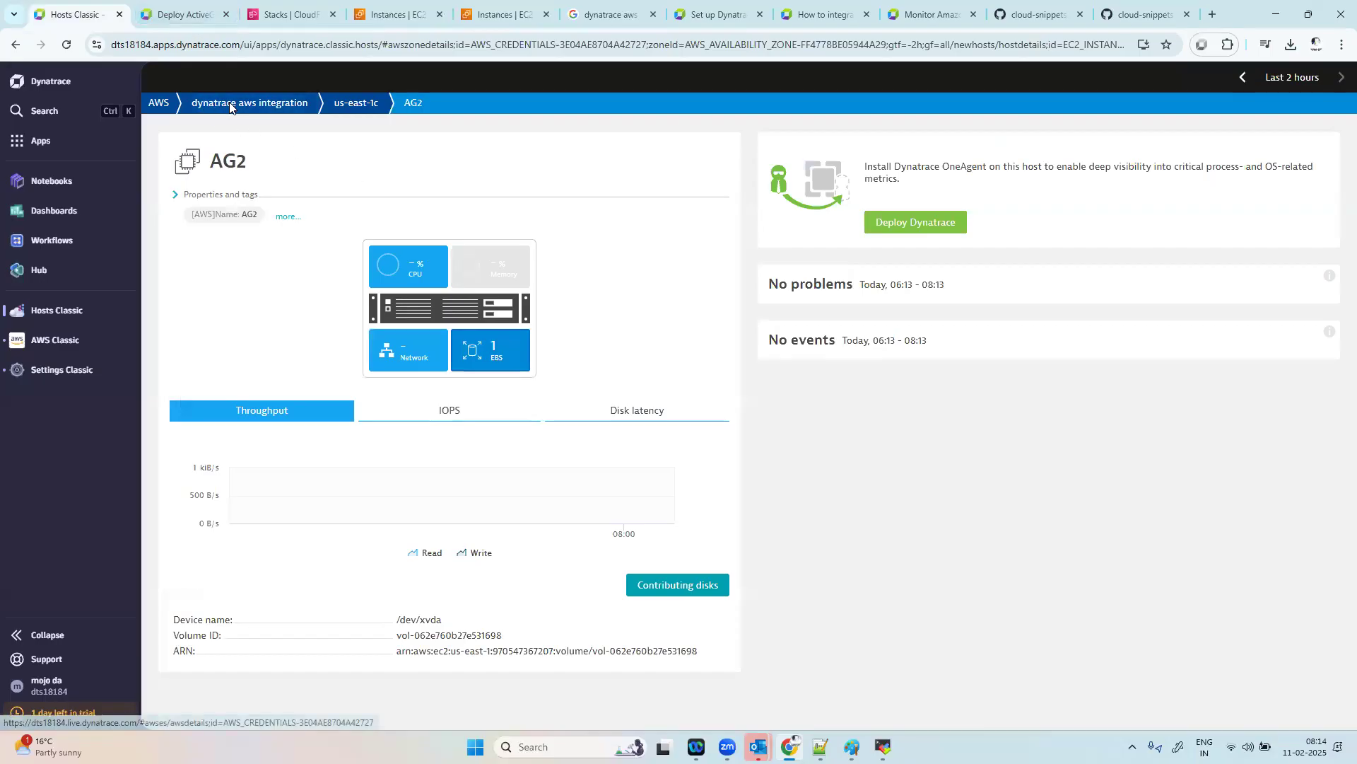
click(228, 105)
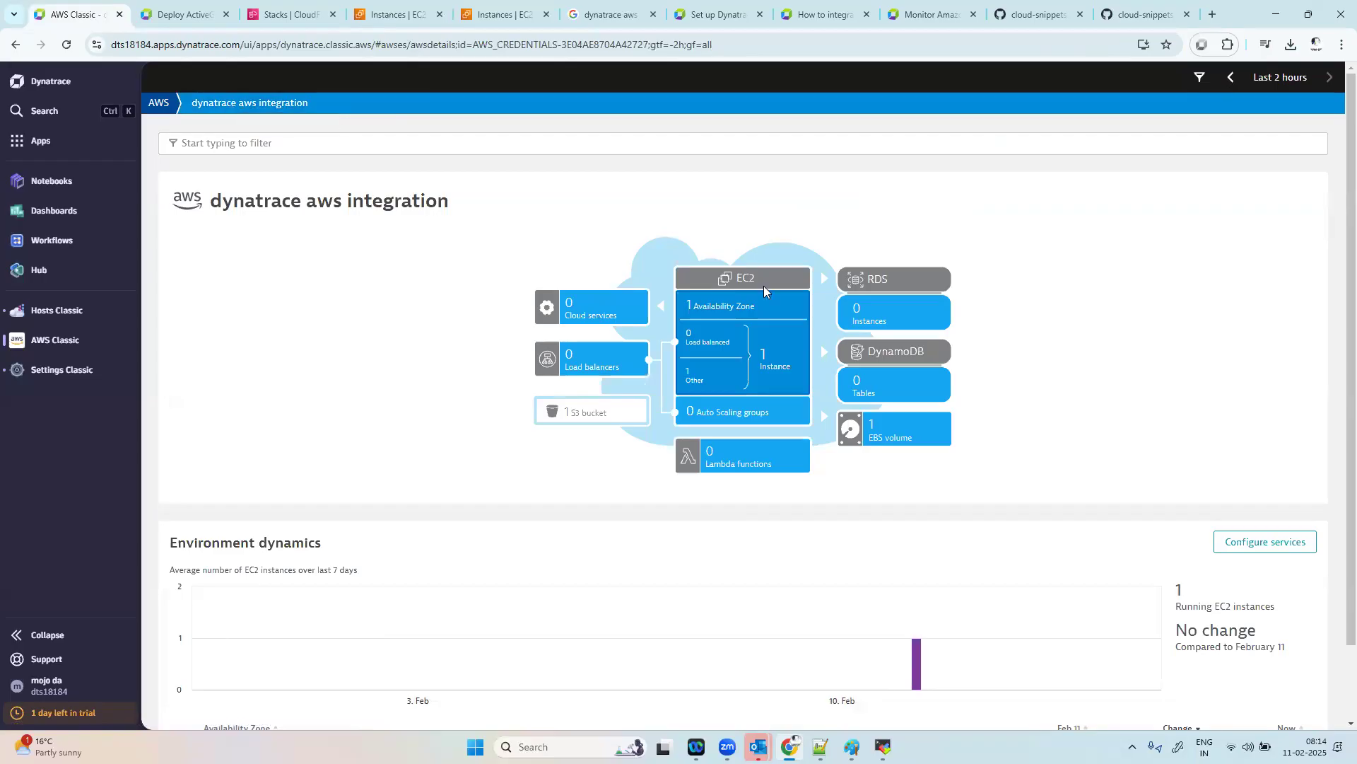
scroll(1132, 544, down, 1)
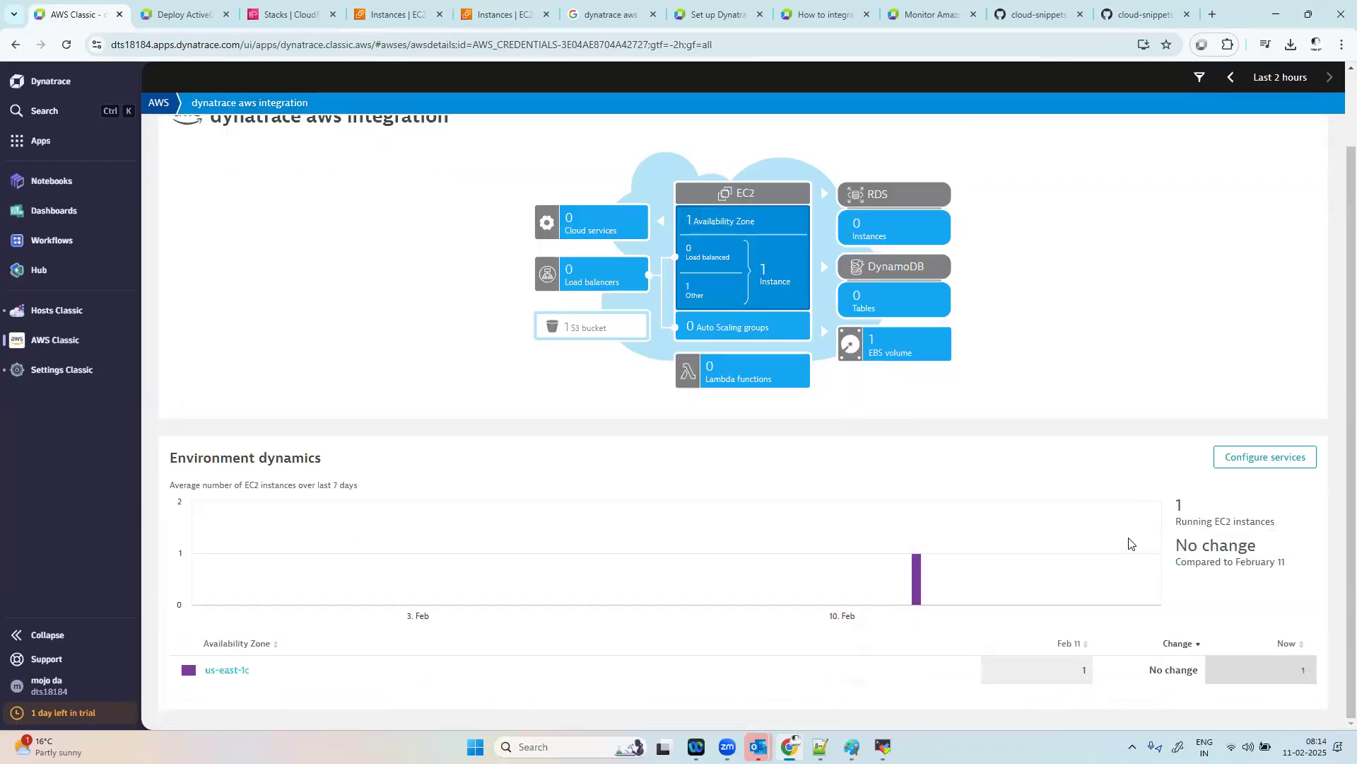
click(1283, 459)
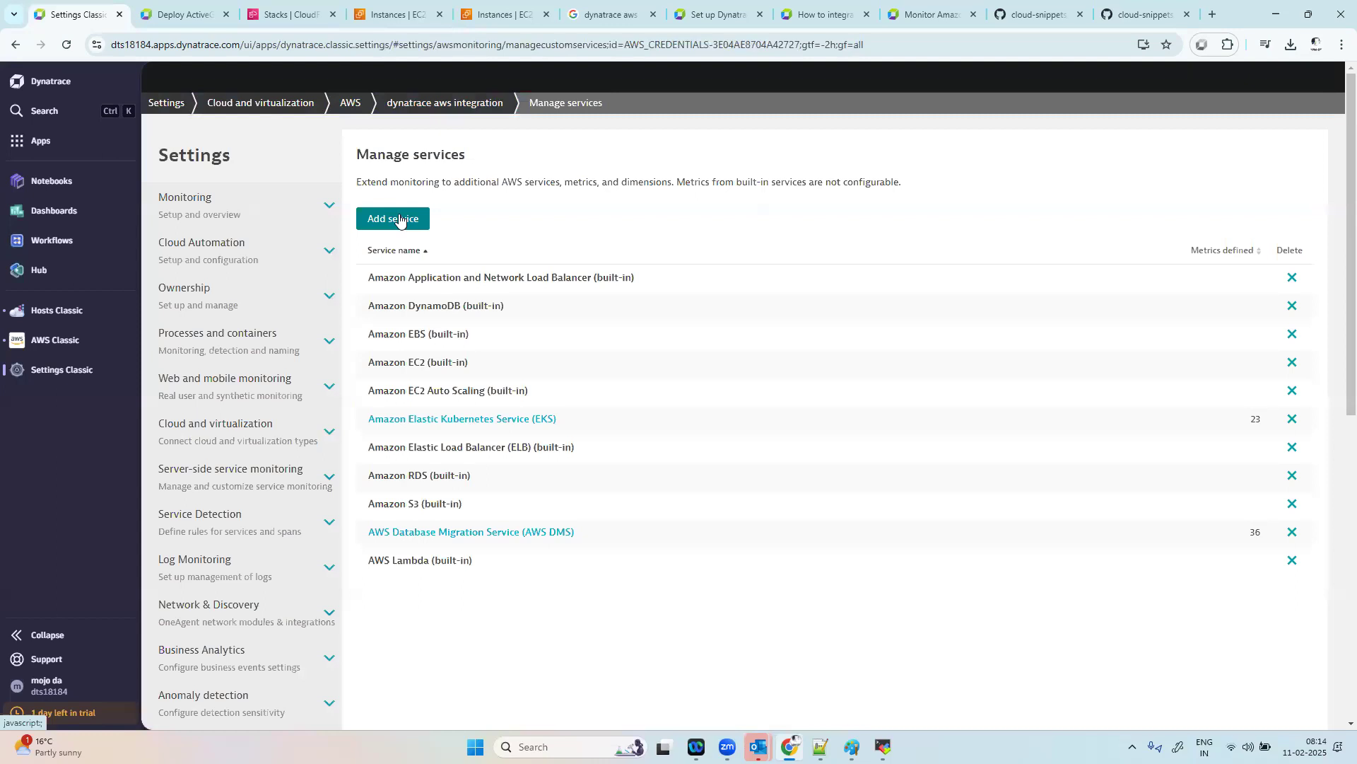
Step: Find the Data Explorer app among the installed apps and open it
click(68, 150)
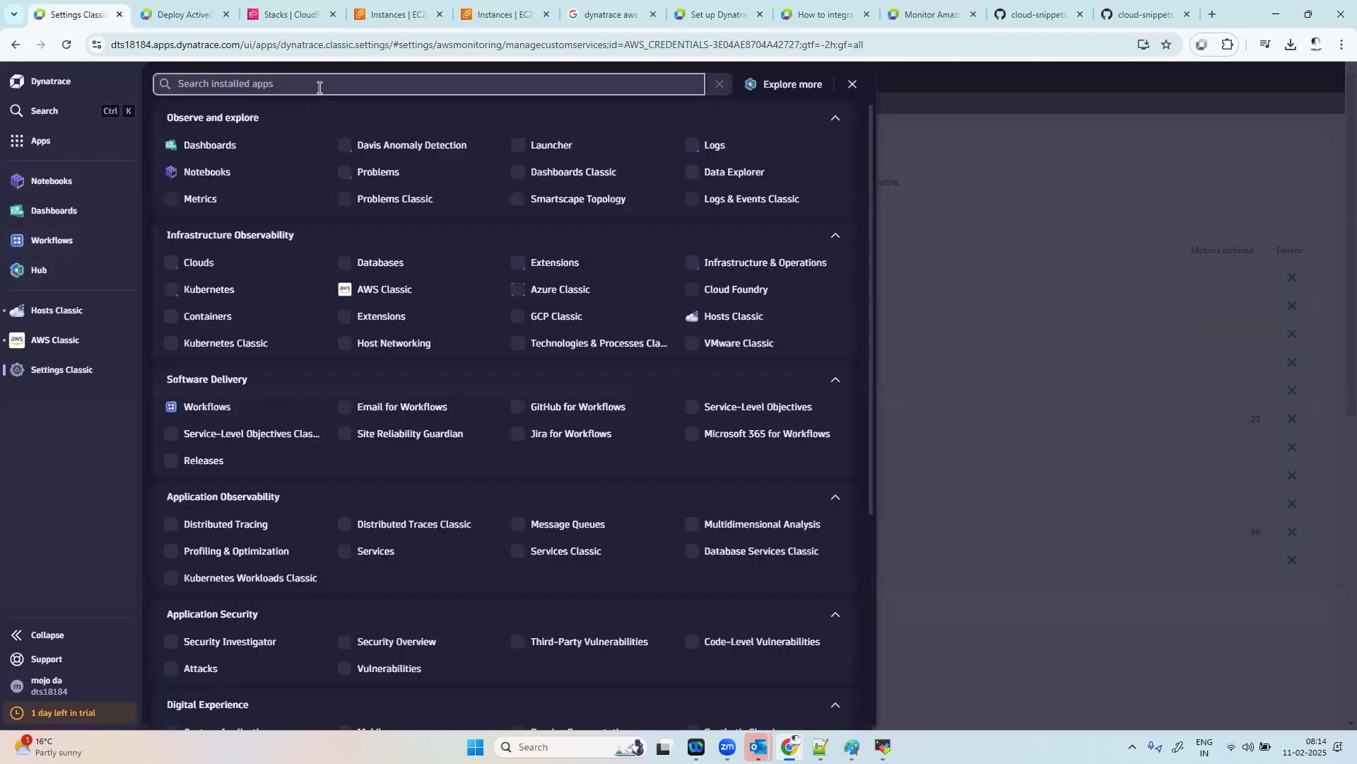
click(319, 88)
text(dat)
click(233, 144)
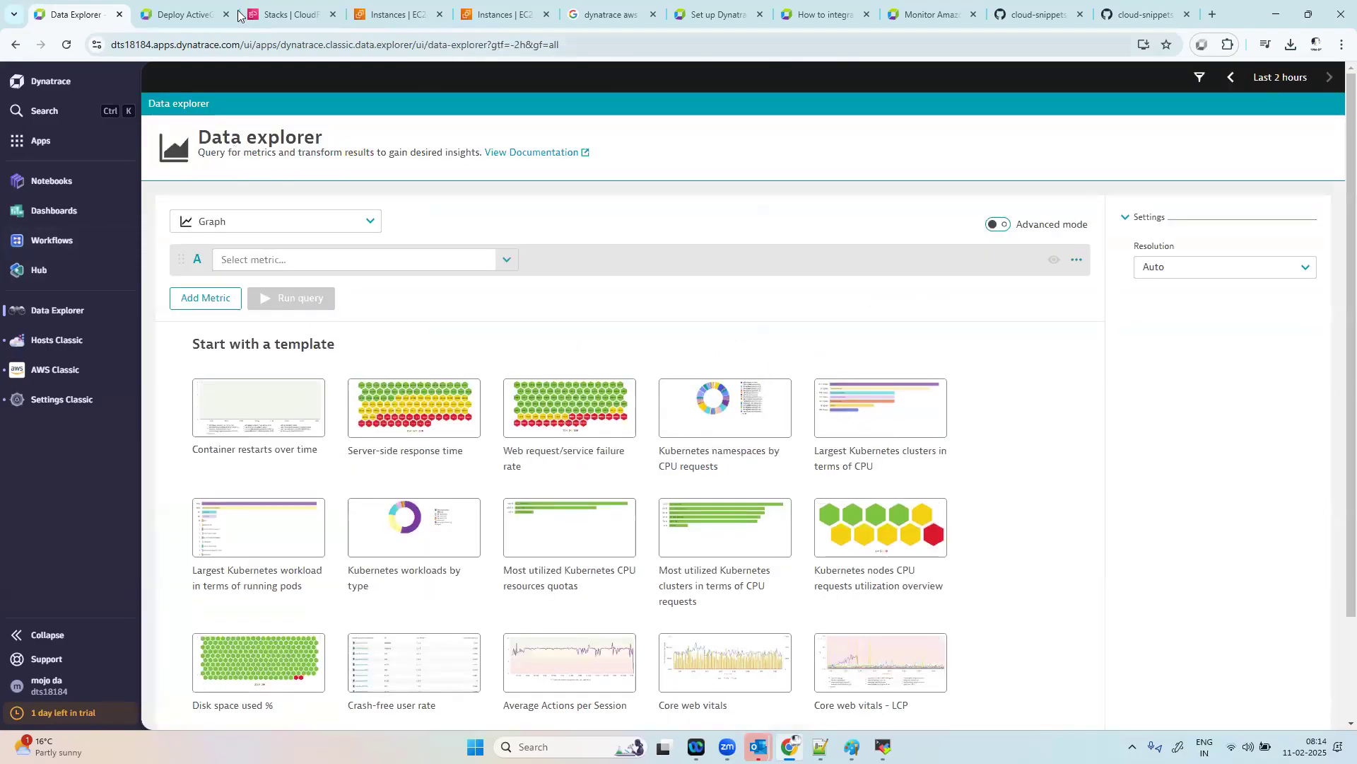
Step: Search the available metrics for "aws" and examine the matching entries, including the Active Gate - Aws metrics
click(432, 256)
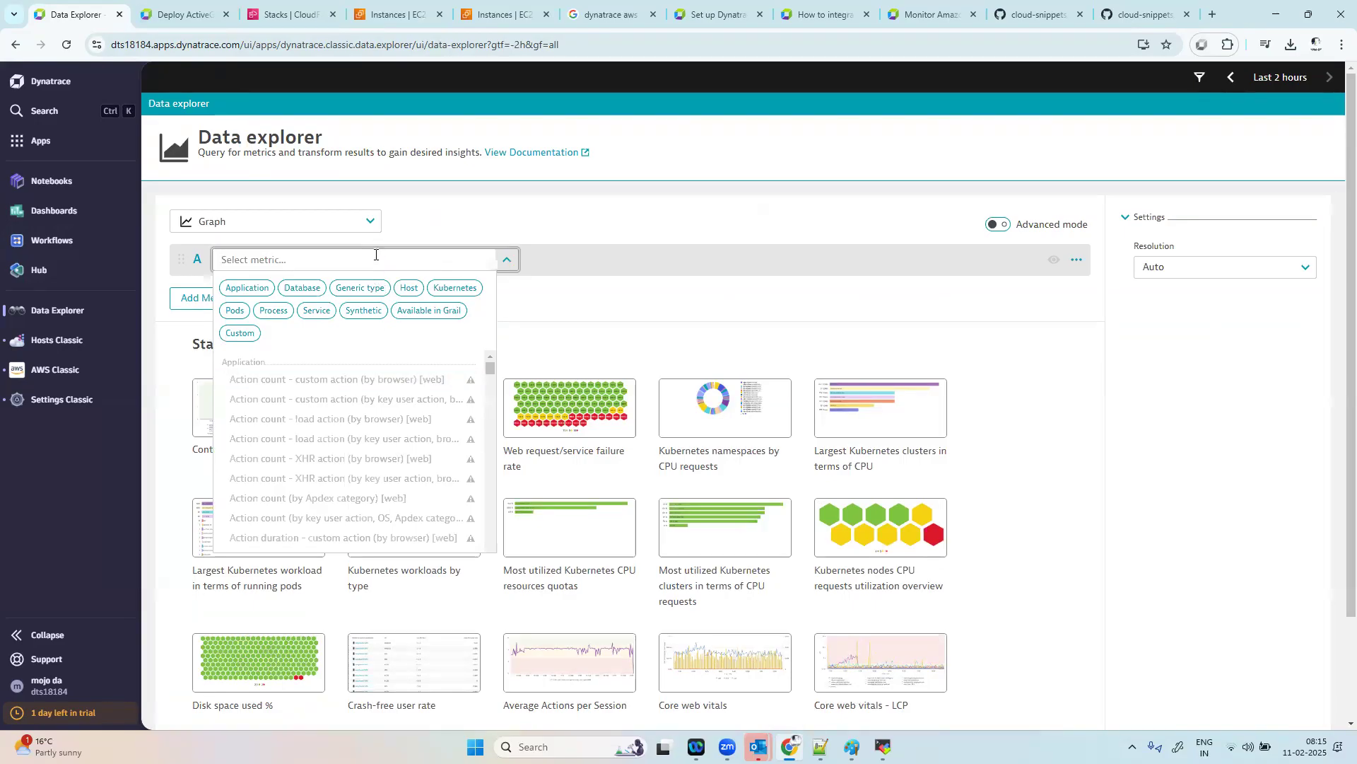
text(aws)
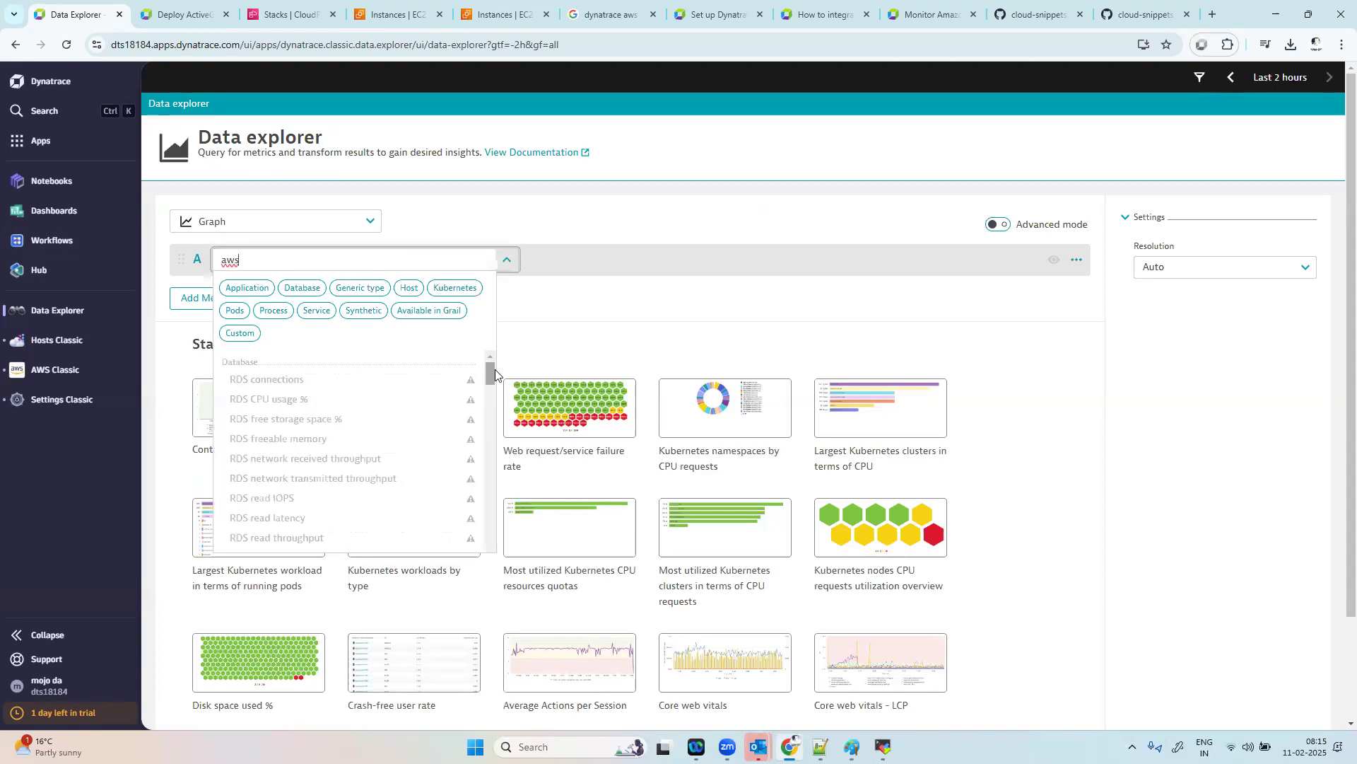
drag(488, 373, 649, 293)
click(649, 293)
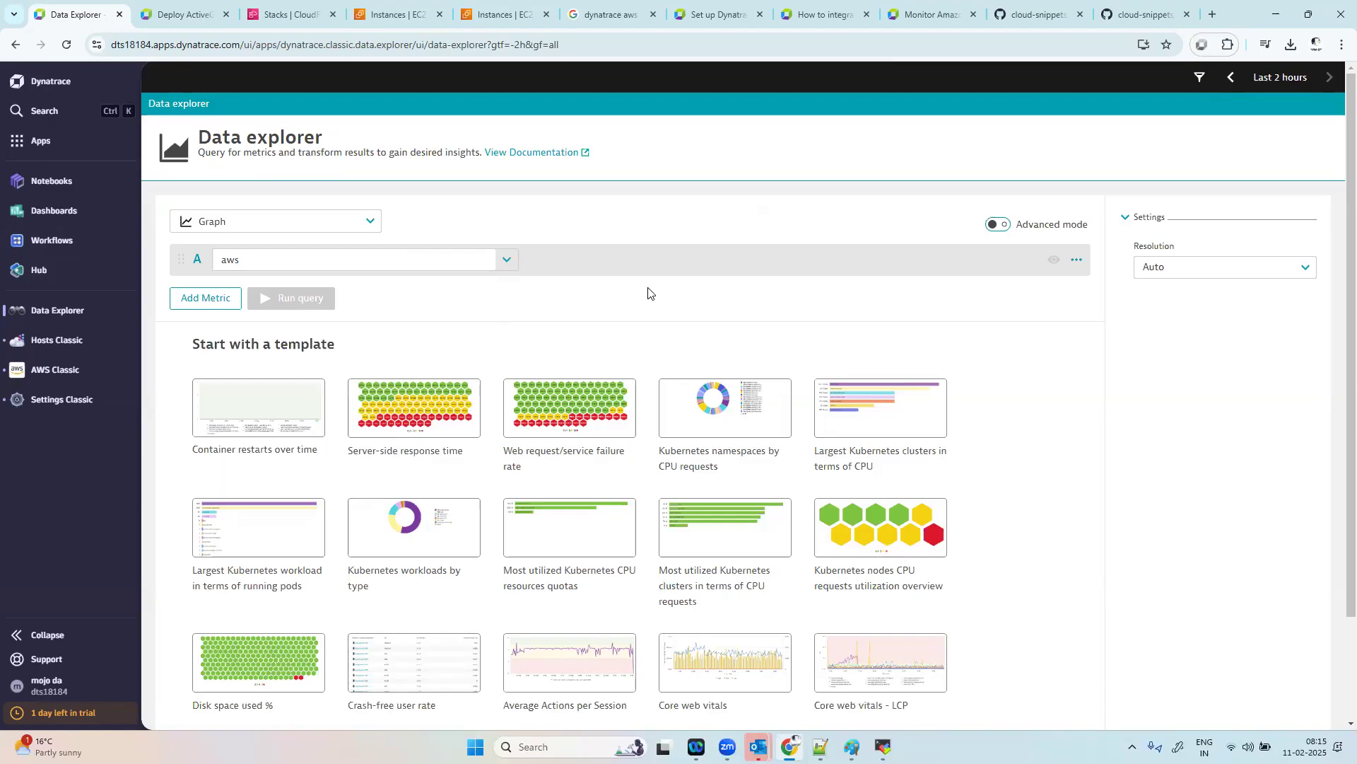
click(506, 259)
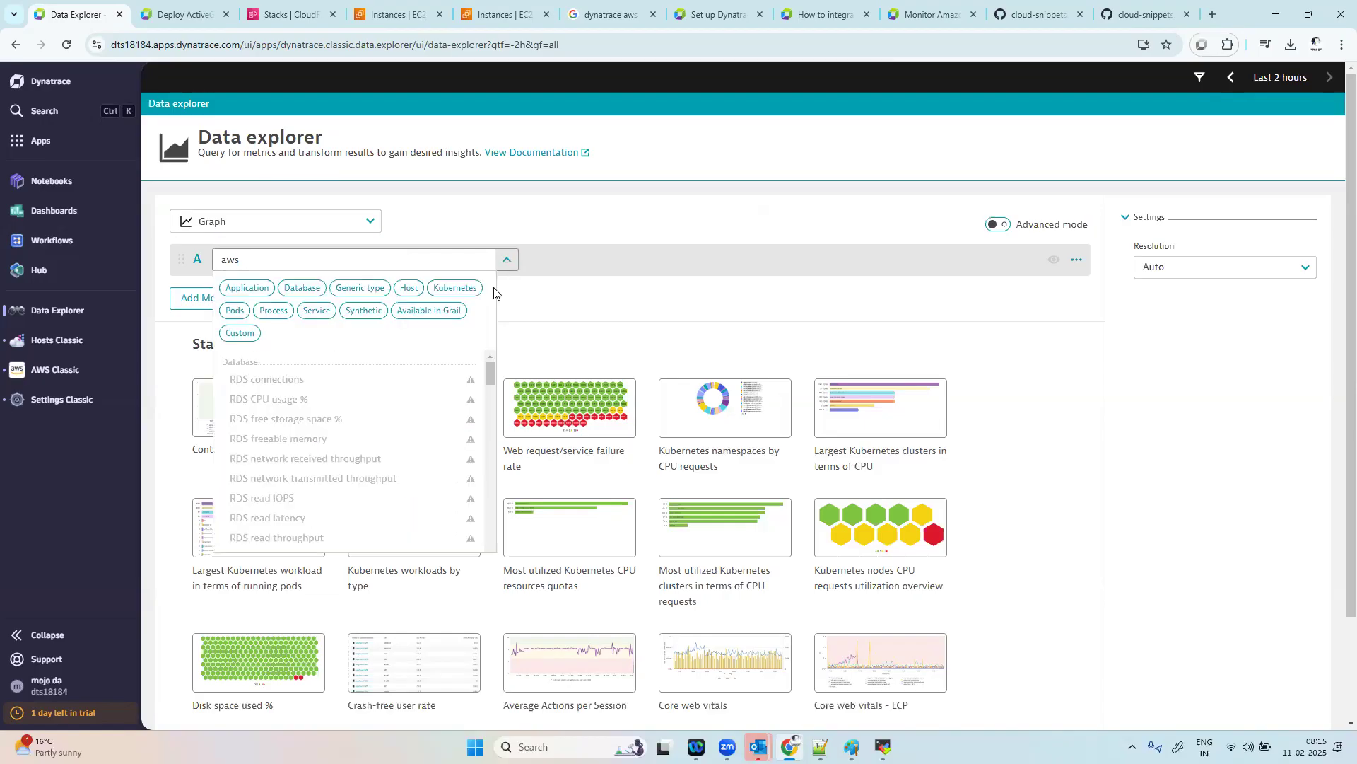
drag(492, 378, 479, 404)
mouse_move(297, 428)
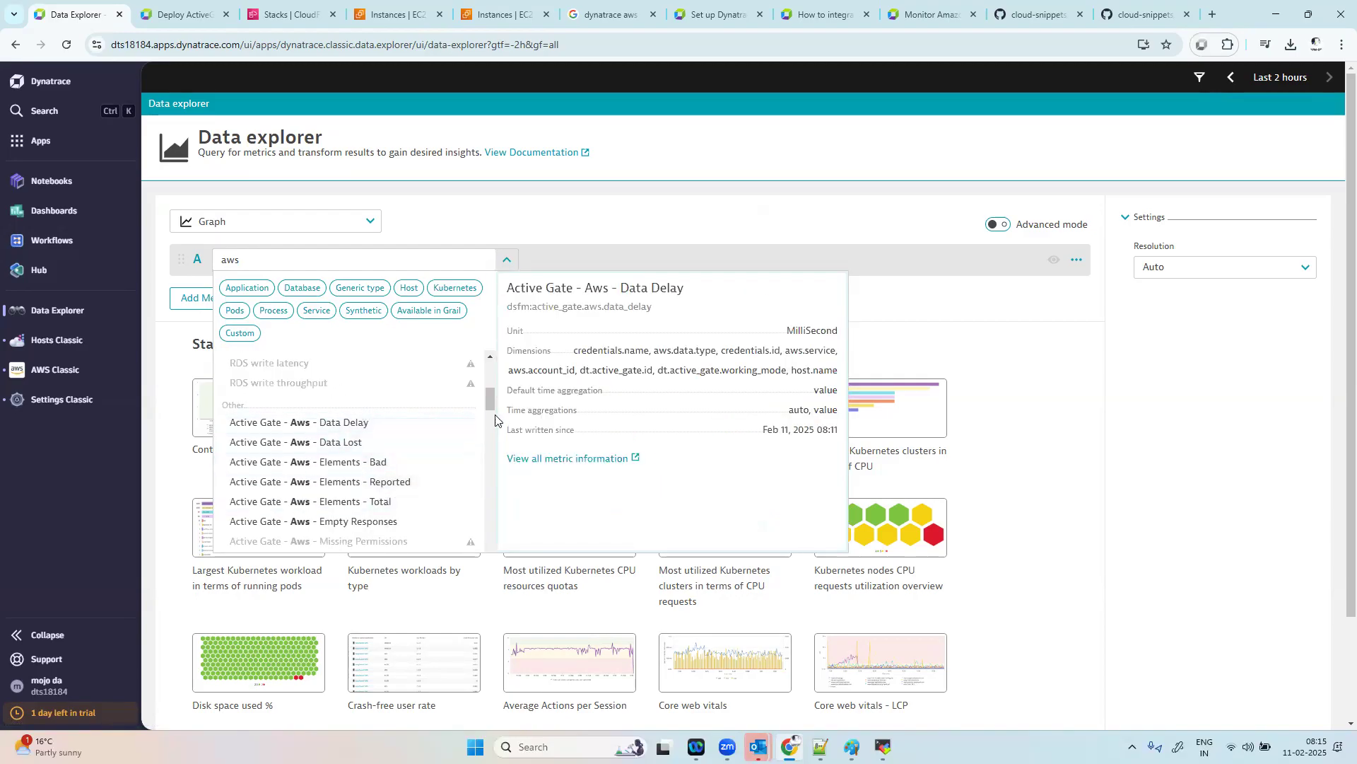
drag(492, 400, 493, 371)
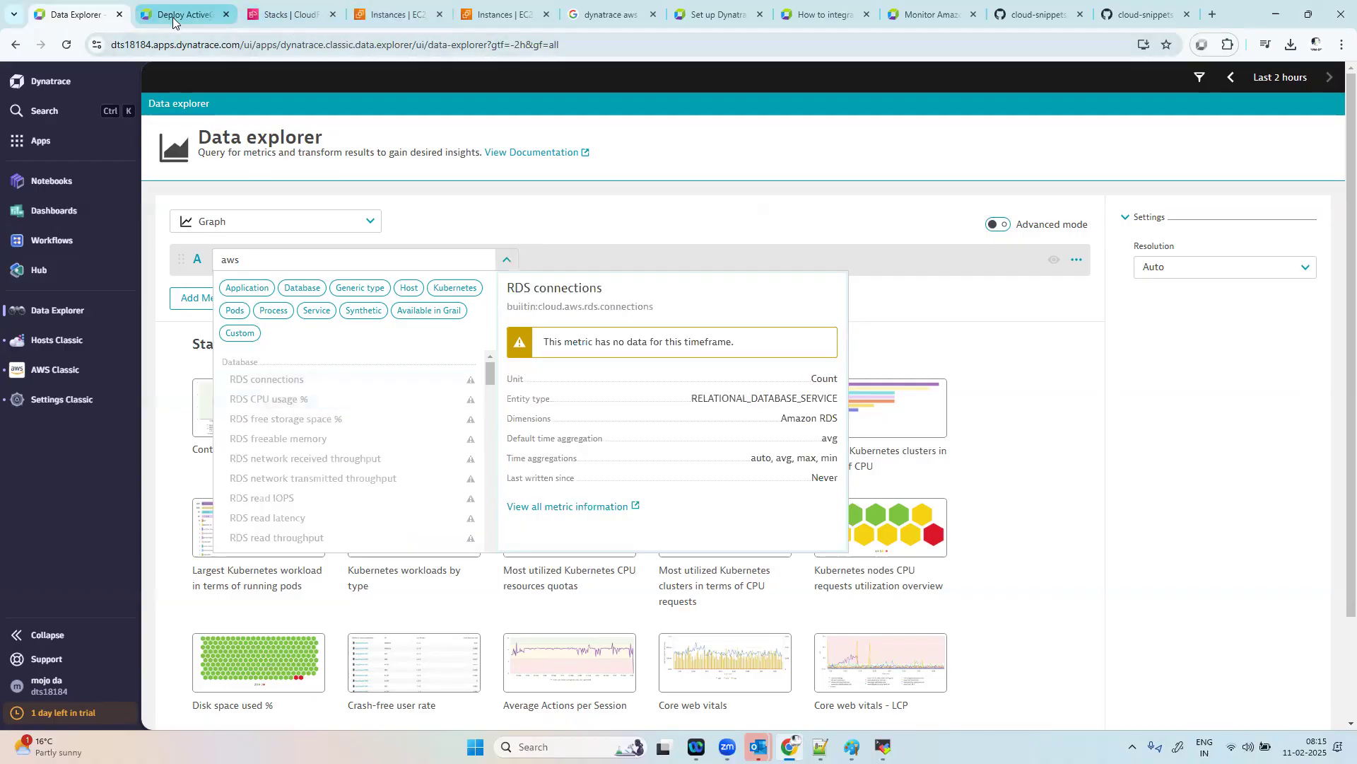
Step: Reopen the dynatrace aws integration overview in AWS Classic and review its cloud services list and Lambda functions section
click(286, 14)
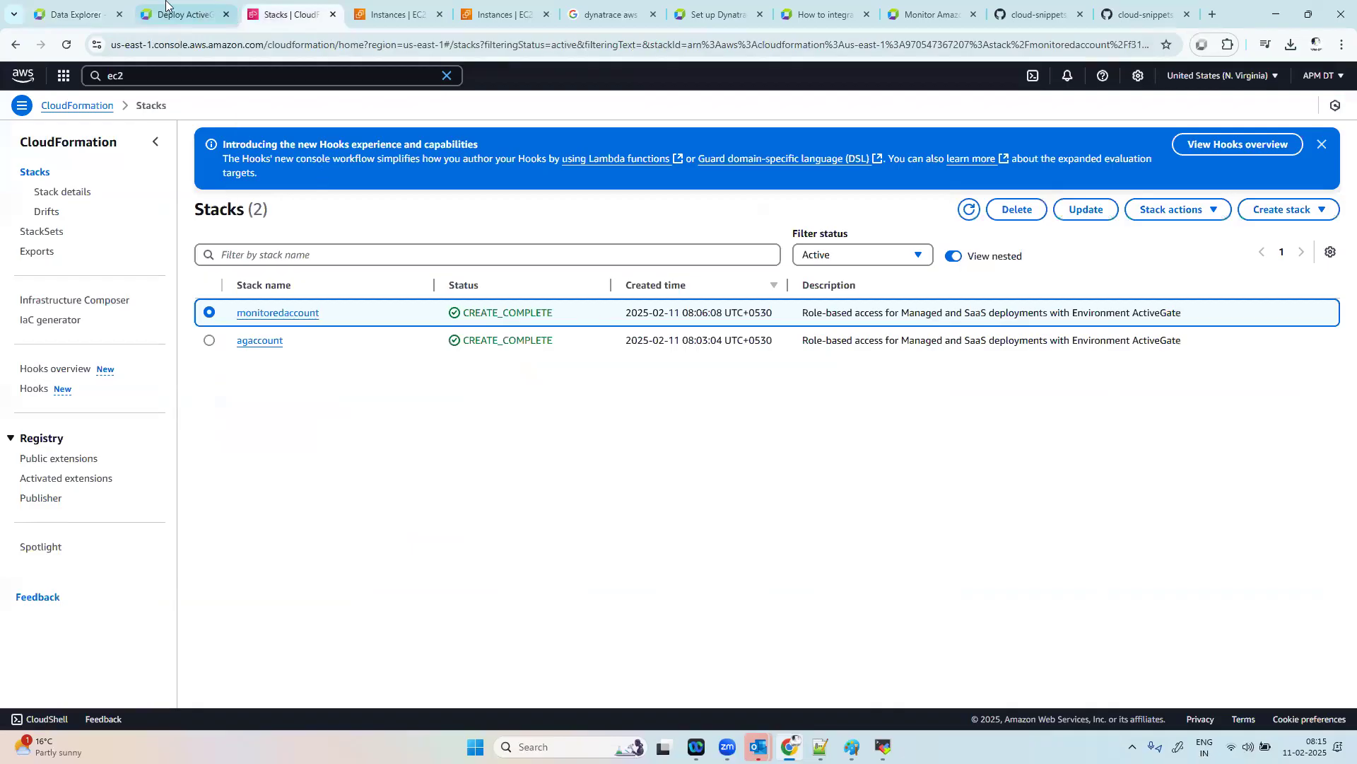
click(75, 15)
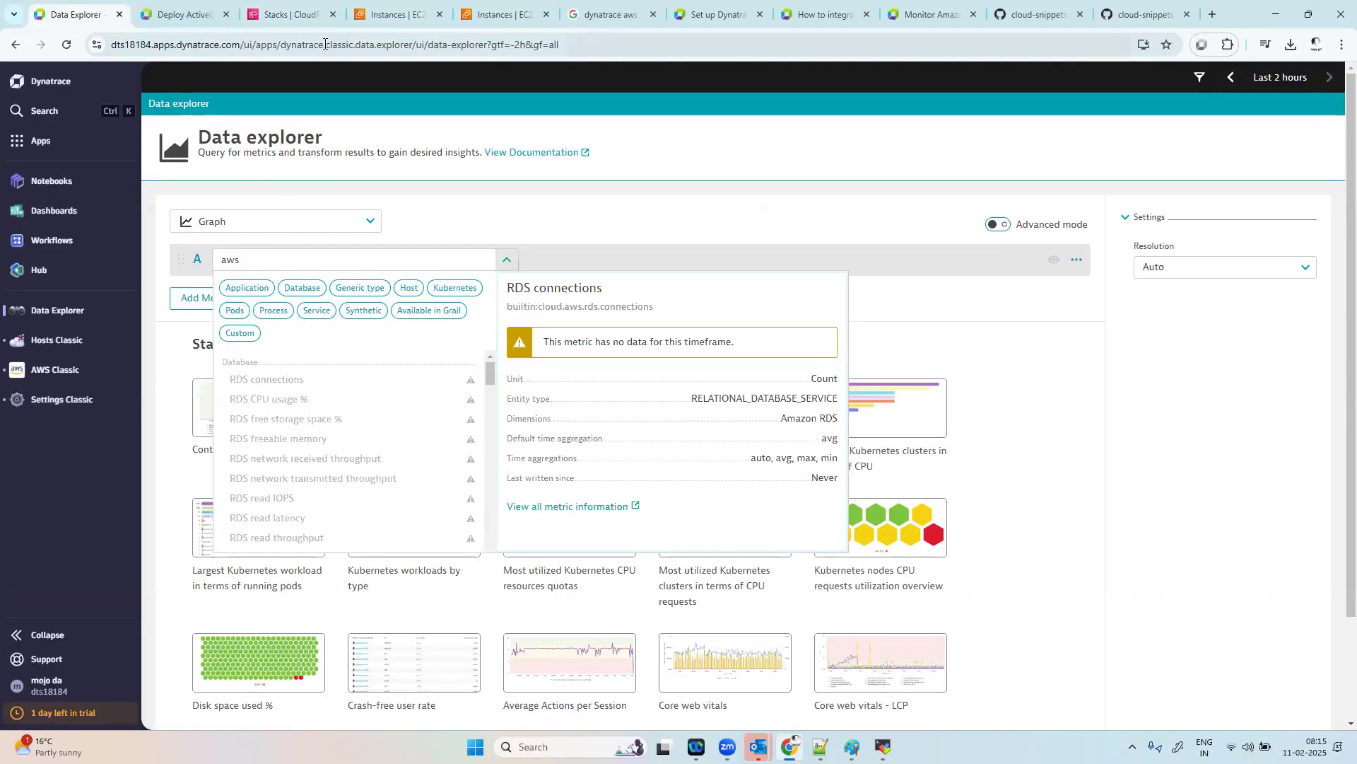
right_click(62, 374)
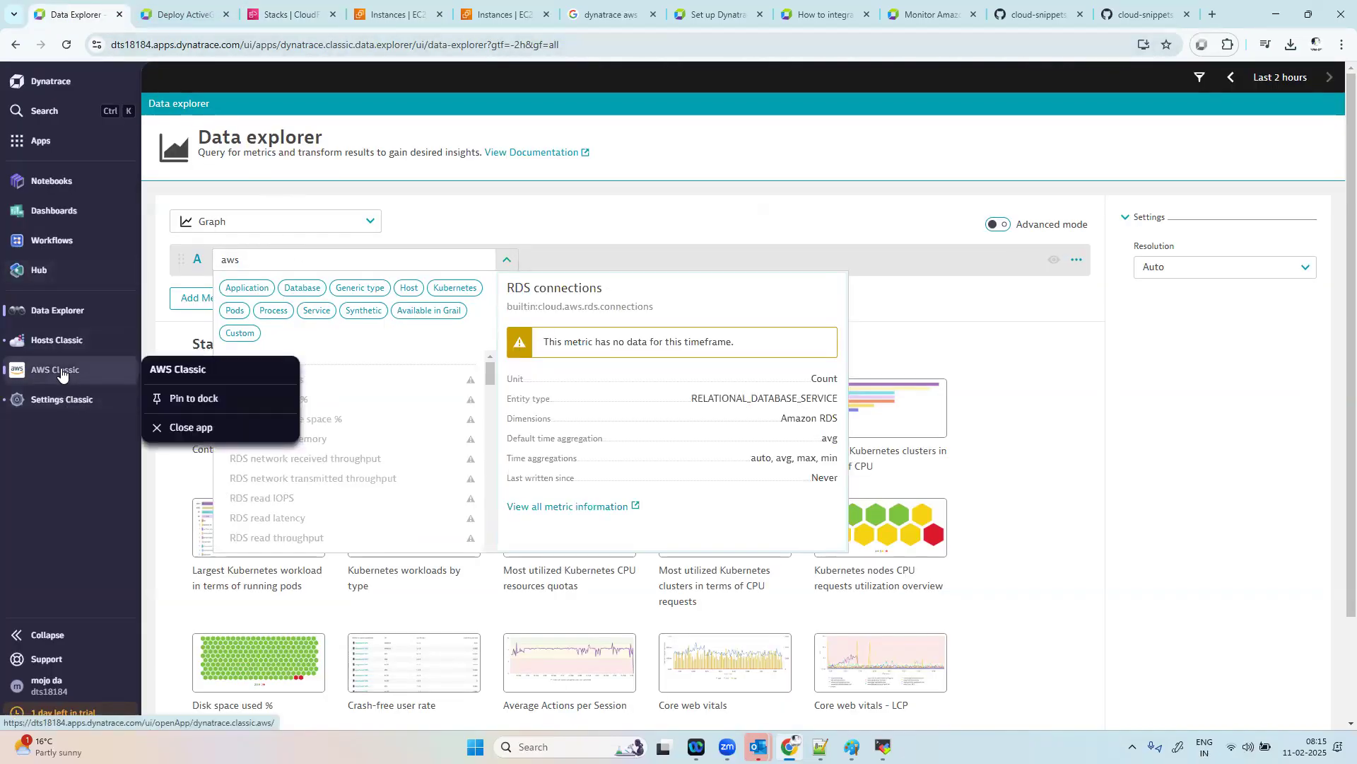
click(62, 372)
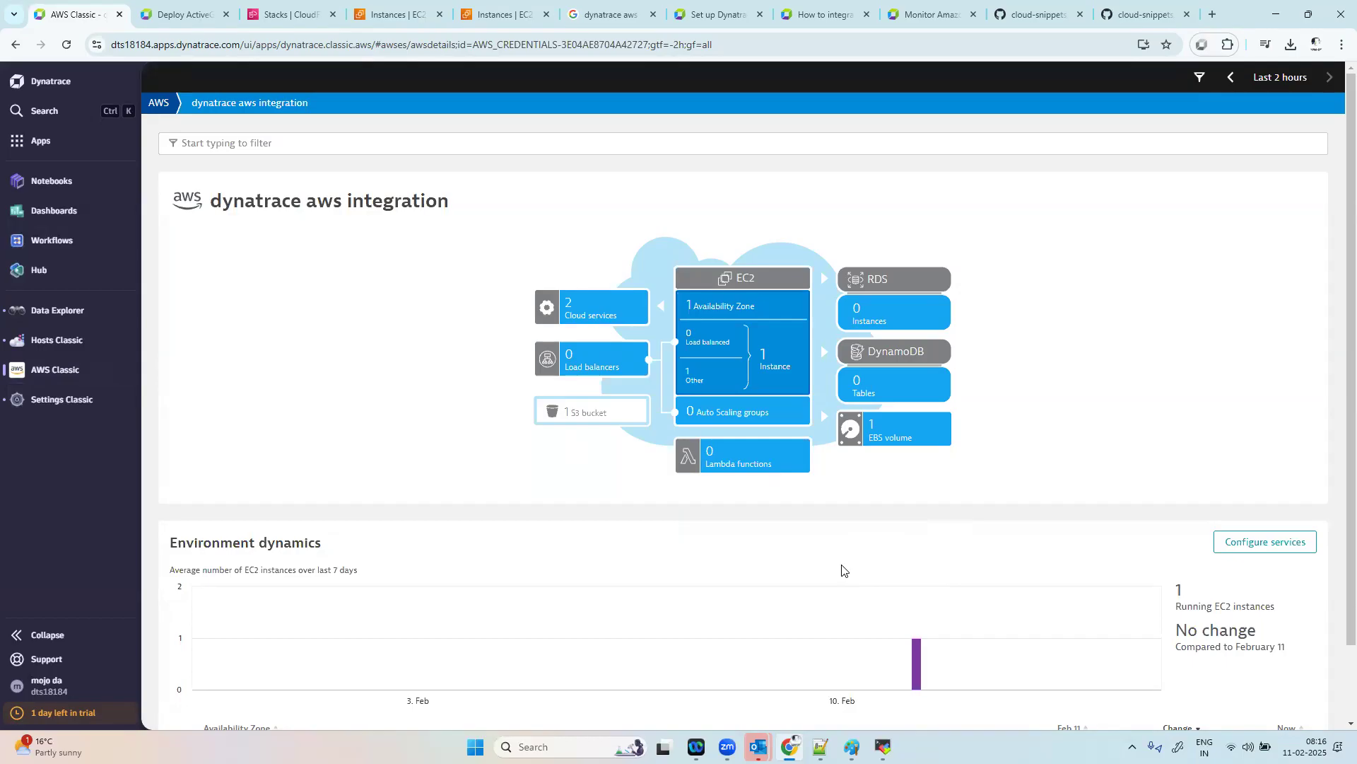
click(593, 309)
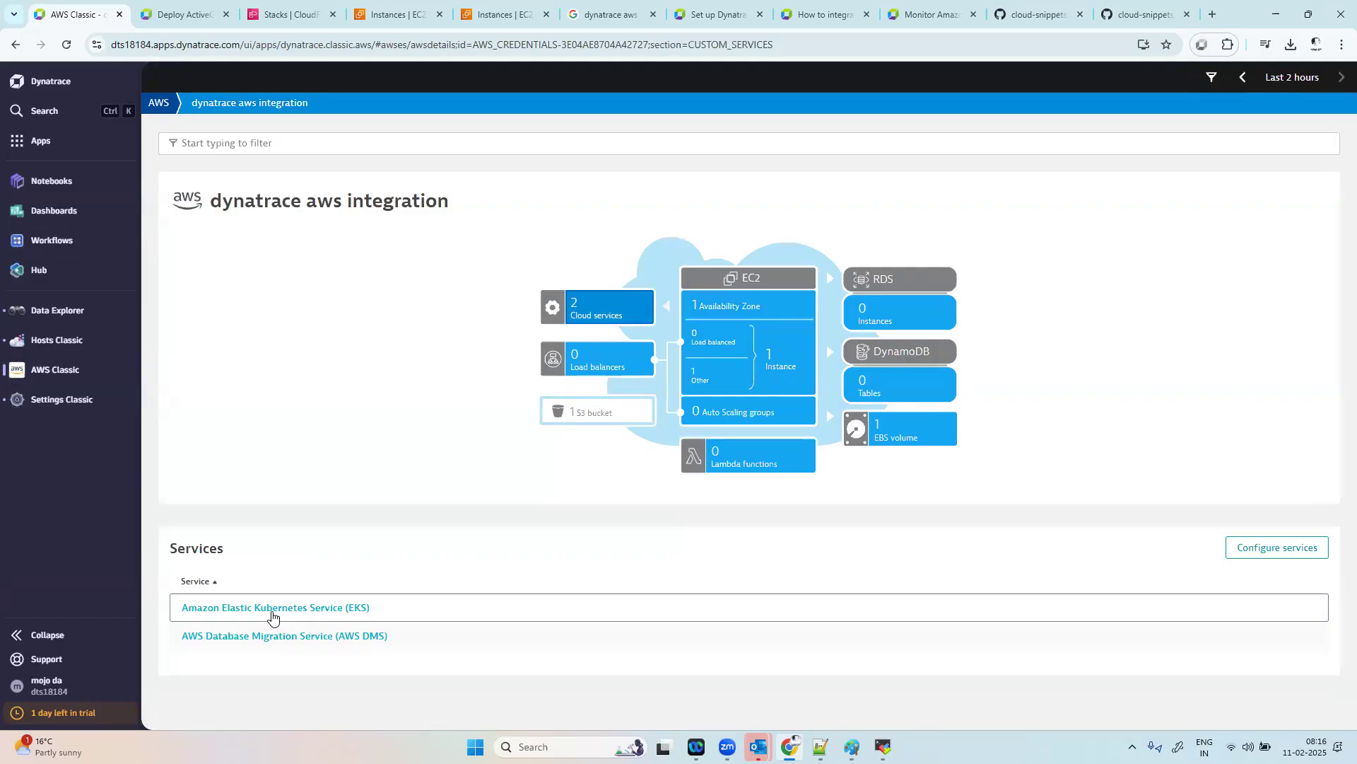
click(749, 464)
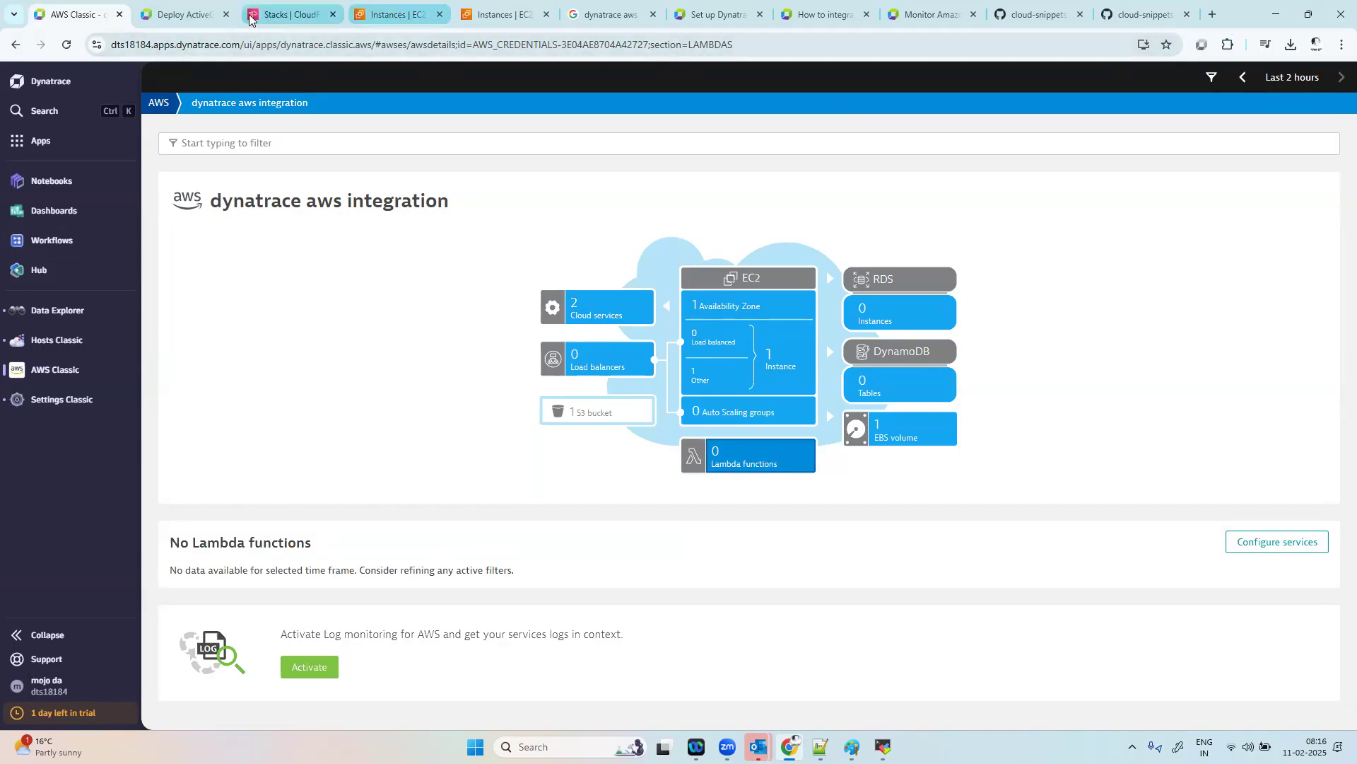
Step: Switch to the AWS console, search for "lamda", look at the Lambda service page and return to Dynatrace
click(523, 15)
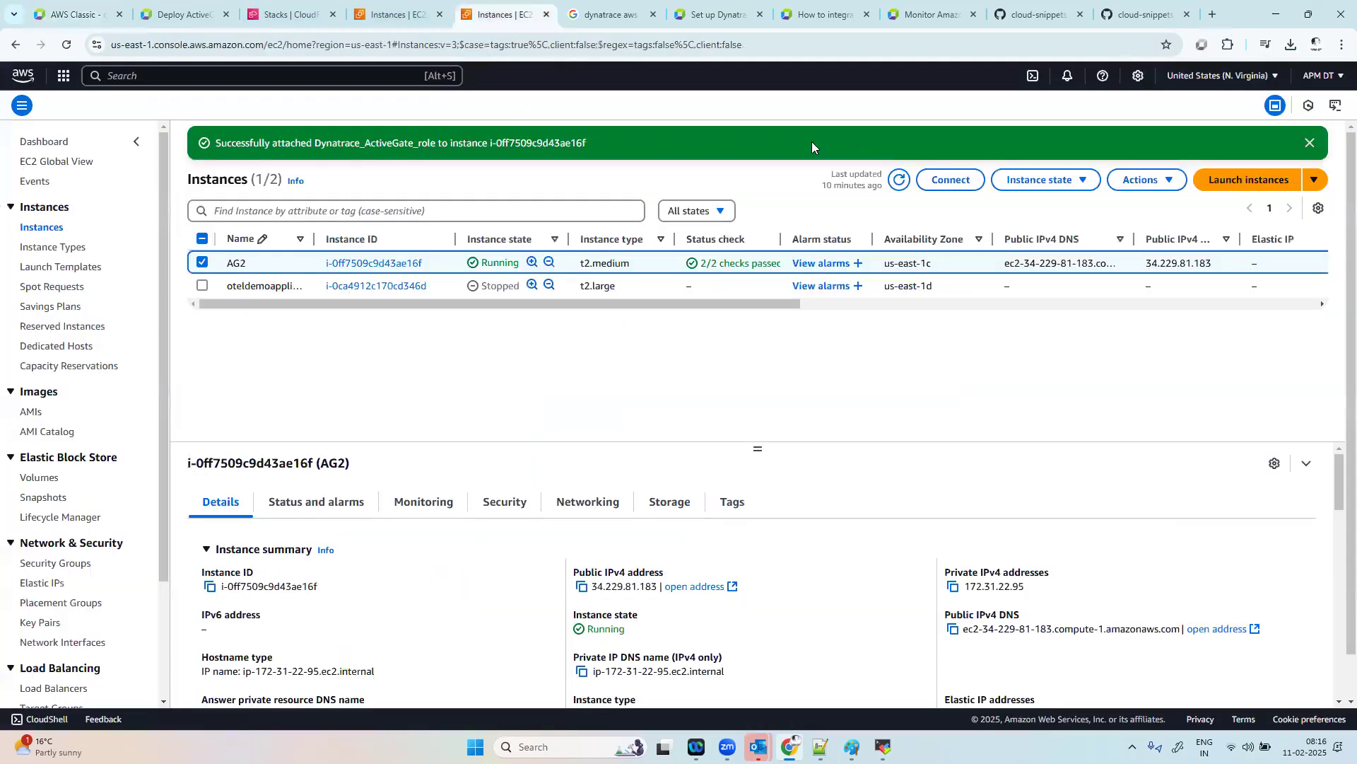
text(lamda)
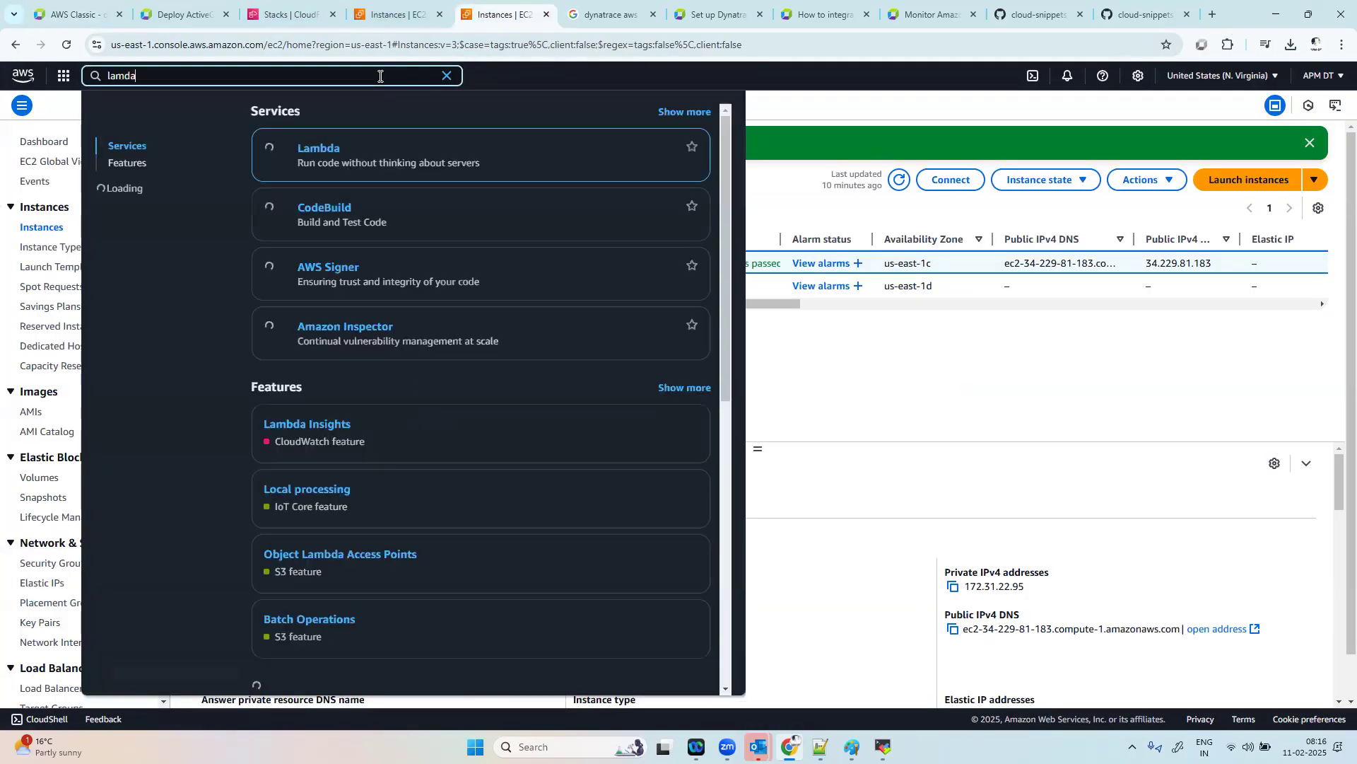
click(326, 149)
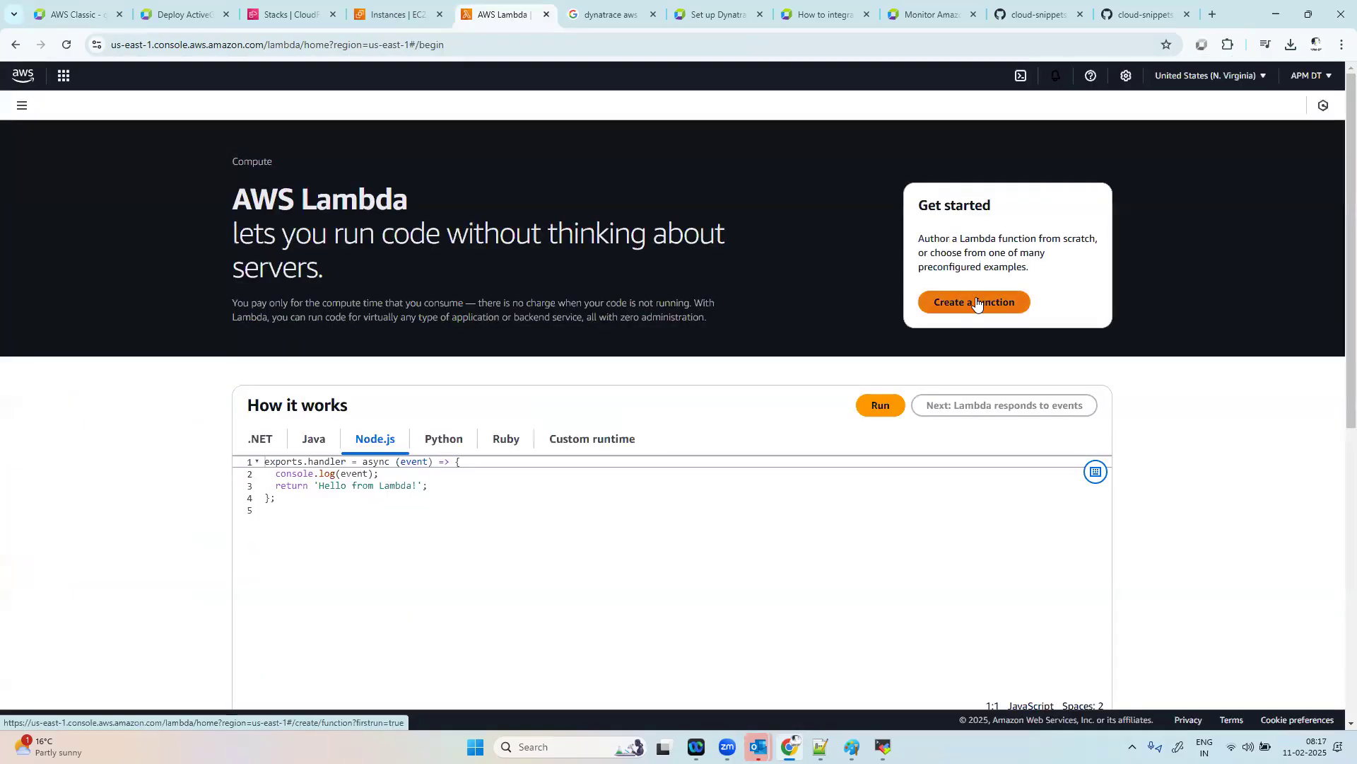
click(78, 7)
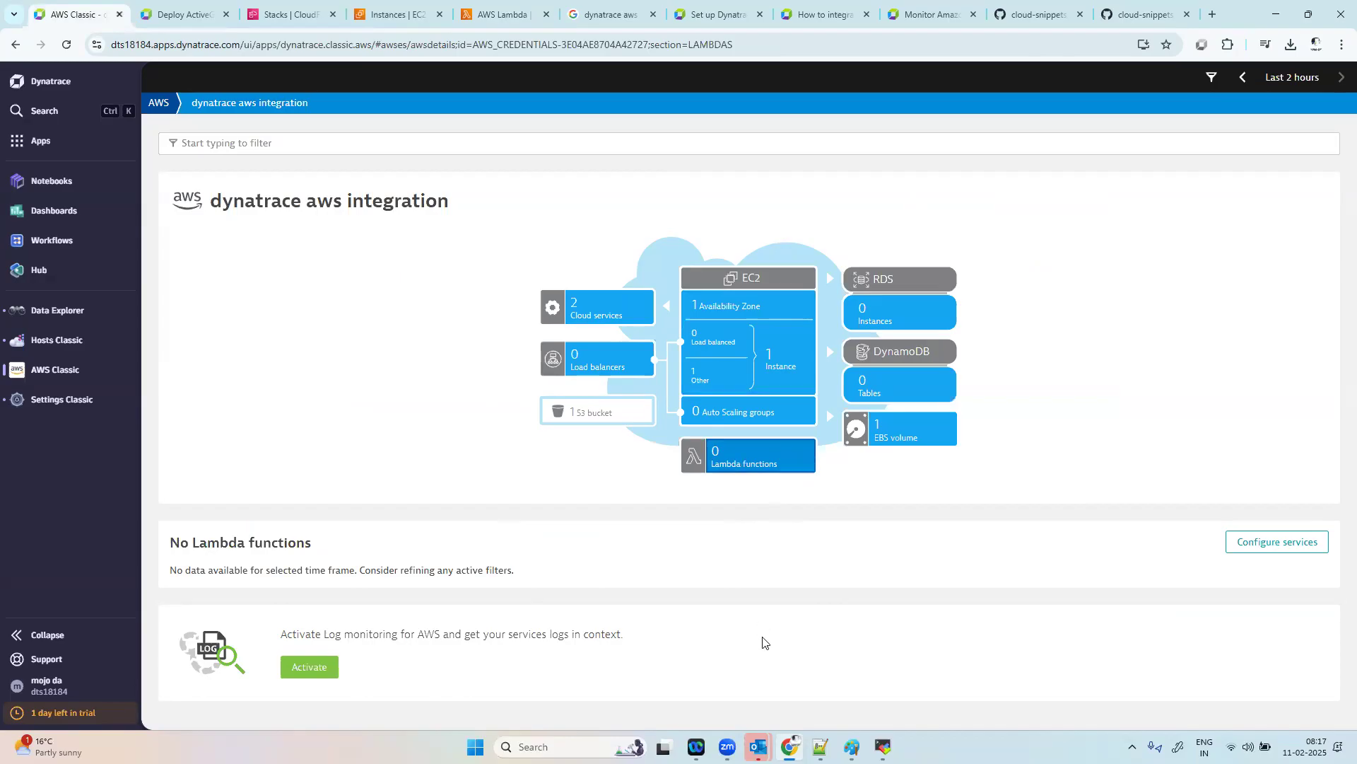
Step: Switch to the MobaXterm session on the ActiveGate host, change into /var/lib/dynatrace/ and list its contents
click(883, 747)
text(cd /)
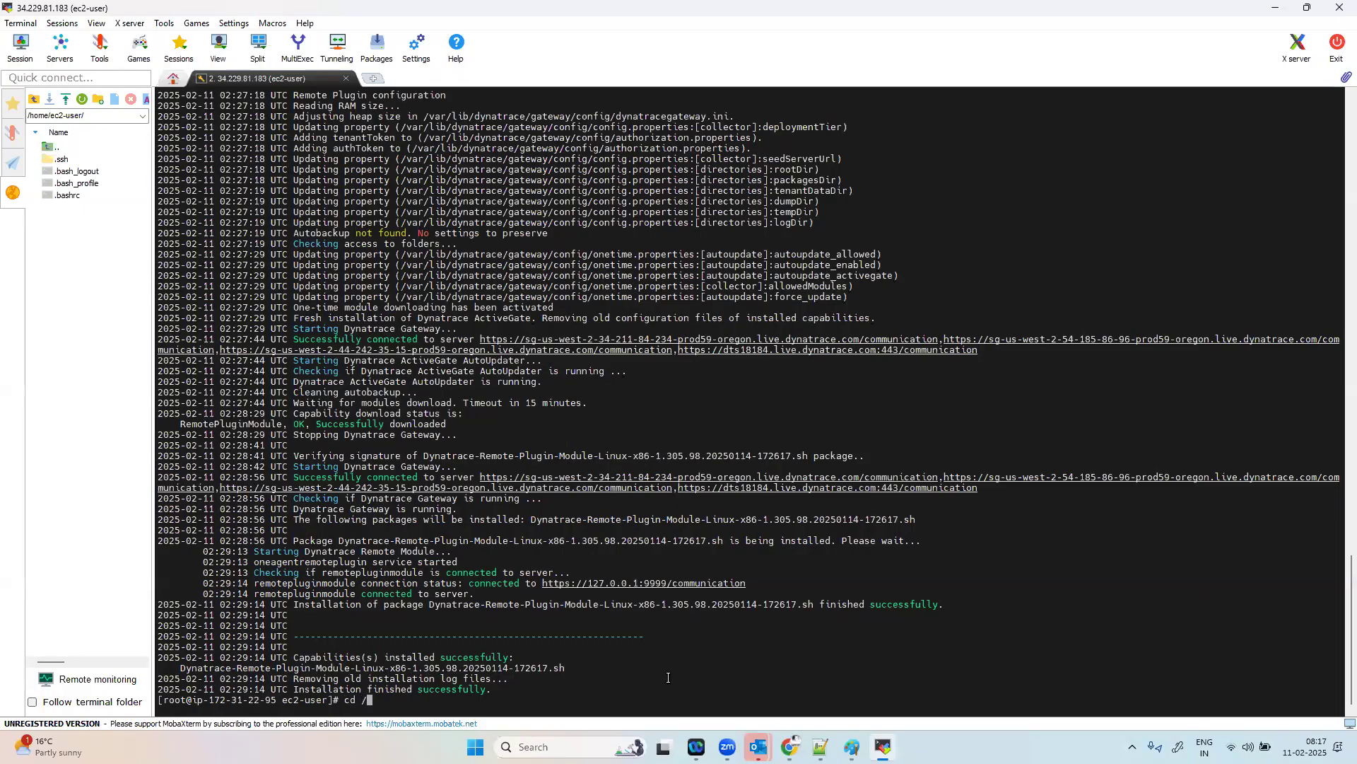
text(opt/dy)
key(Tab)
key(BackSpace)
key(BackSpace)
key(BackSpace)
key(BackSpace)
key(BackSpace)
key(BackSpace)
key(BackSpace)
key(BackSpace)
key(BackSpace)
key(BackSpace)
key(BackSpace)
key(BackSpace)
key(BackSpace)
key(BackSpace)
text(var/lib/dy)
key(Tab)
key(Return)
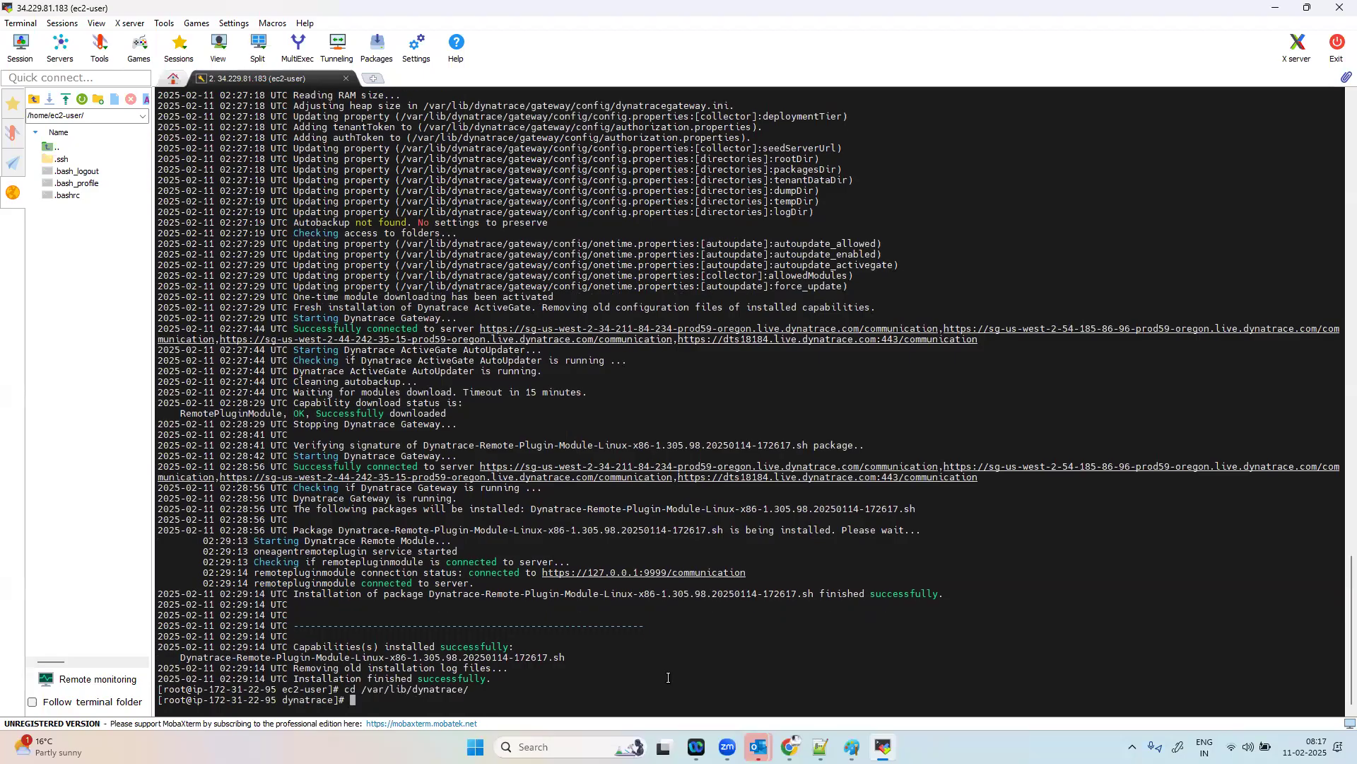
text(ls)
key(Return)
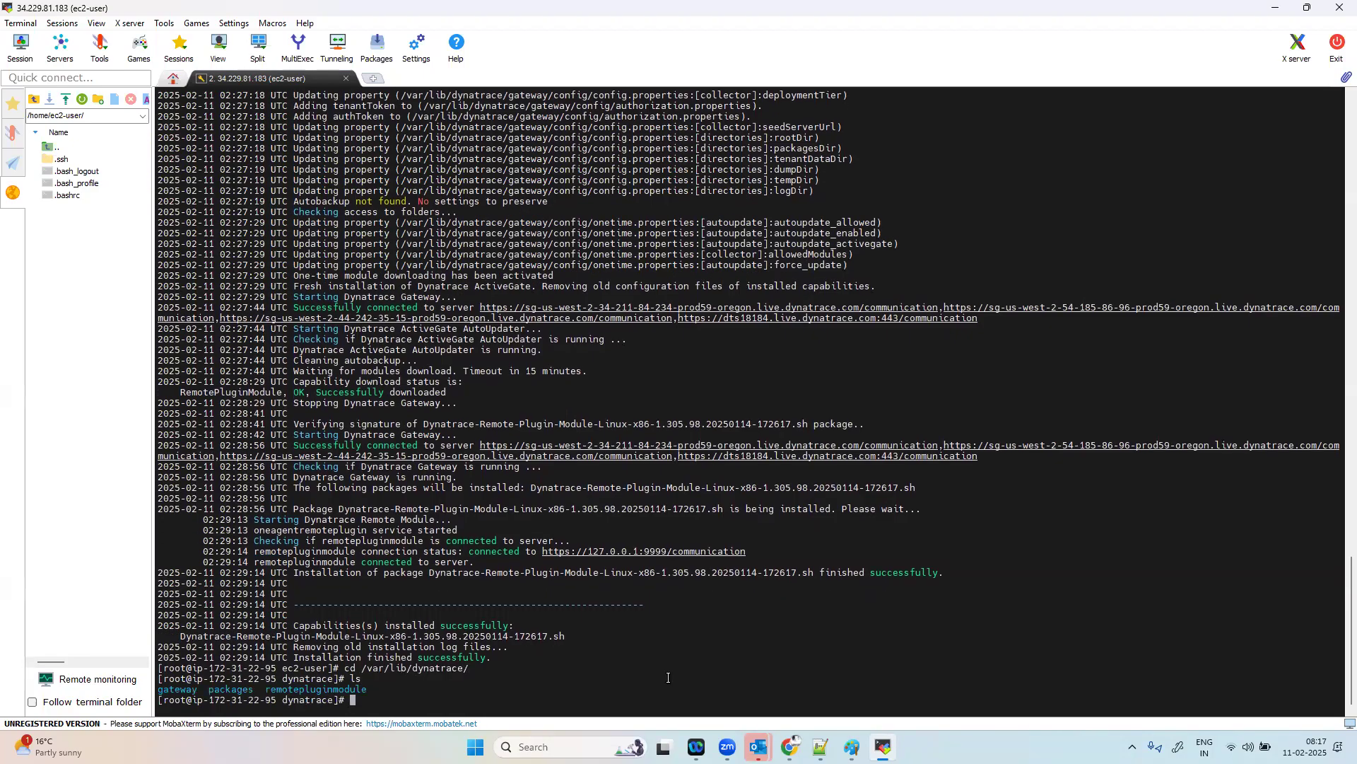
Step: Change into the gateway directory and list it, and do the same with its config subdirectory
text(cd gate)
key(Tab)
key(Return)
text(ls)
key(Return)
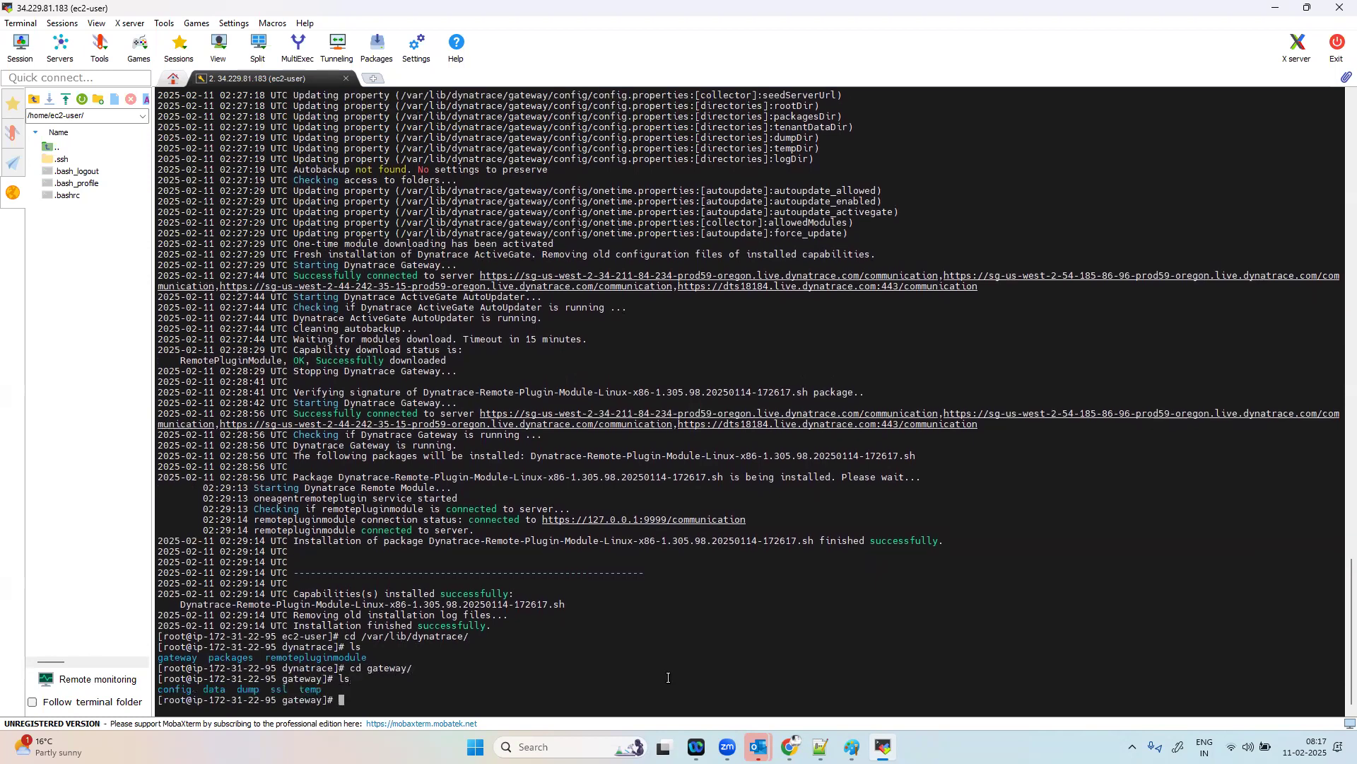
text(cd co)
key(Tab)
key(Return)
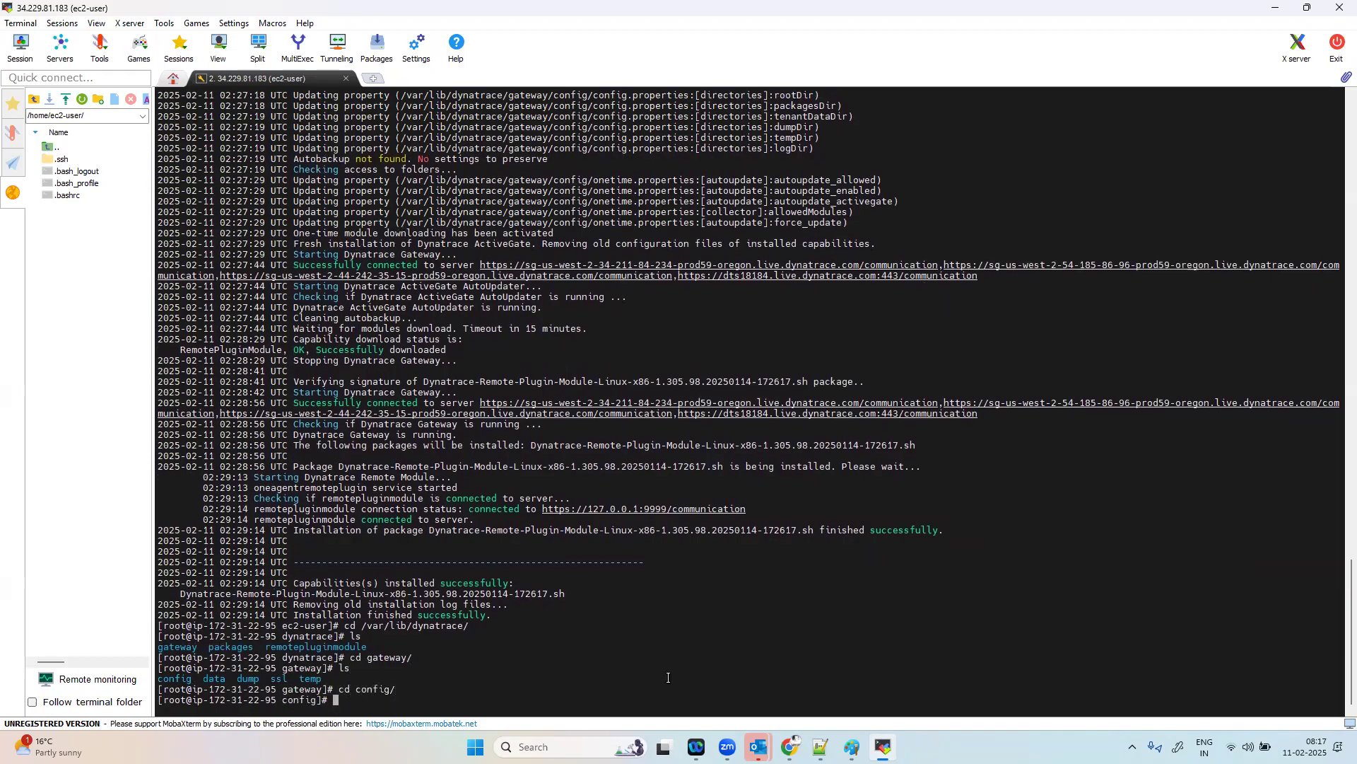
text(ls)
key(Return)
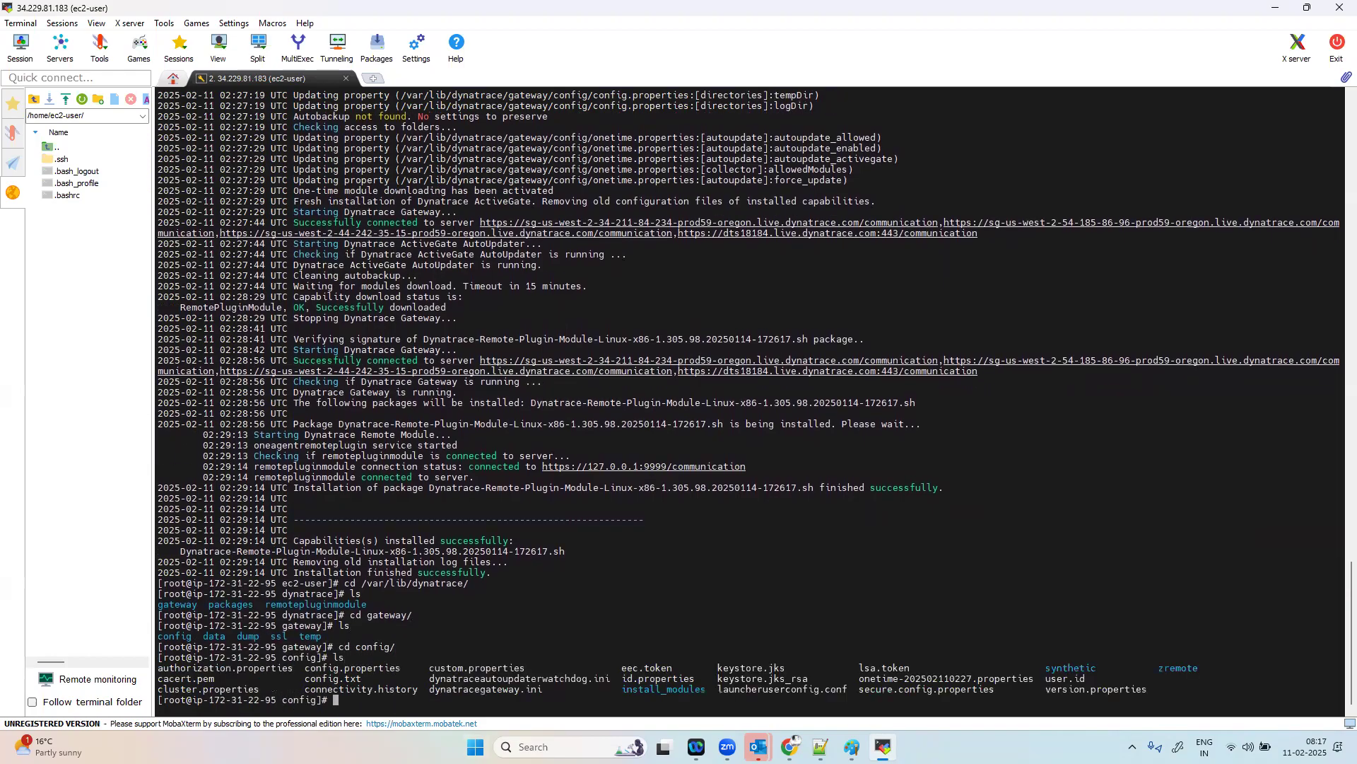
Step: Open config.properties in vi and go through it to the aws_monitoring and azure_monitoring sections
double_click(343, 668)
text(vi con)
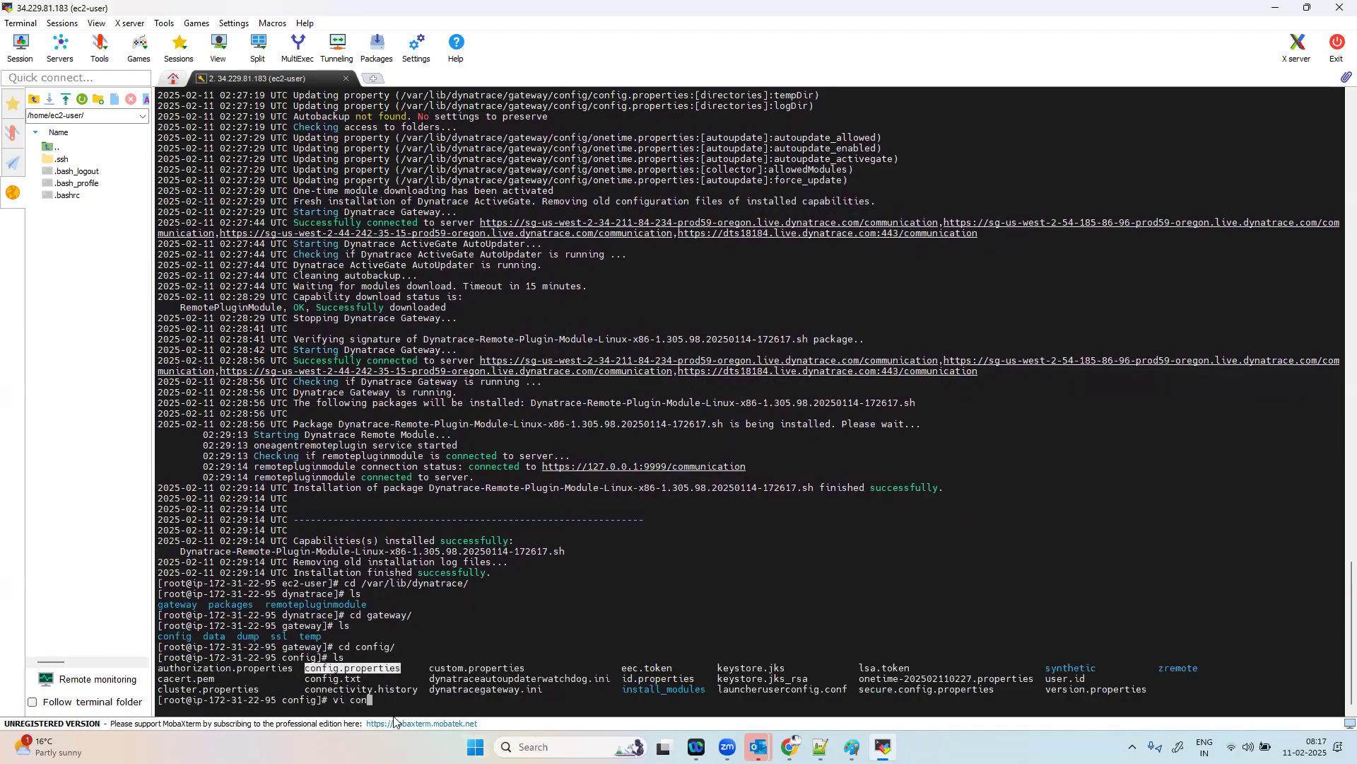
text(fig.pr)
key(Tab)
key(Return)
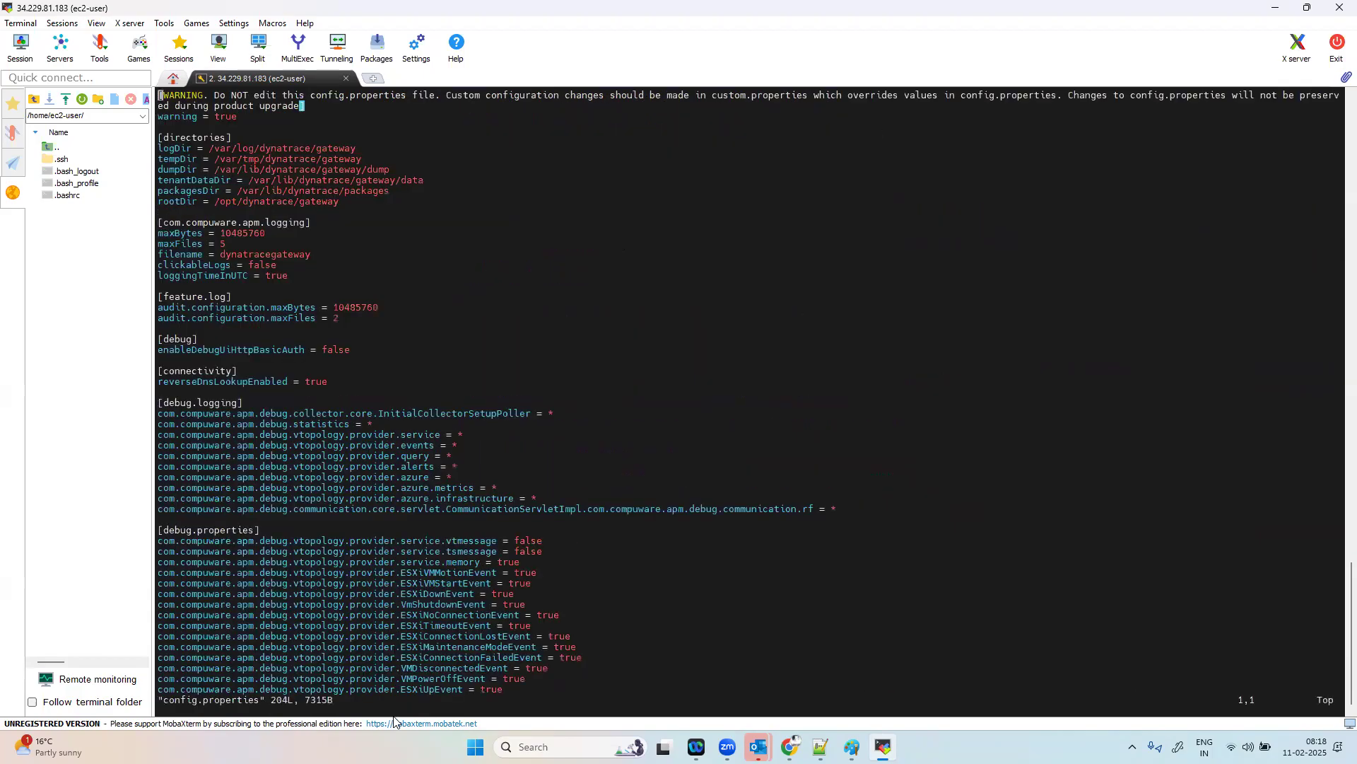
key(Down)
key(Down)
key(Down)
key(Down)
key(Down)
key(Down)
key(Down)
key(Down)
key(Down)
key(Down)
key(Down)
key(Down)
key(Down)
key(Down)
key(Down)
key(Down)
key(Down)
key(Down)
key(Down)
key(Down)
key(Down)
key(Down)
key(Down)
key(Down)
key(Down)
key(Down)
key(Down)
key(Down)
key(Down)
key(Down)
key(Down)
key(Down)
key(Down)
key(Down)
key(Down)
key(Down)
key(Down)
key(Down)
key(Down)
key(Down)
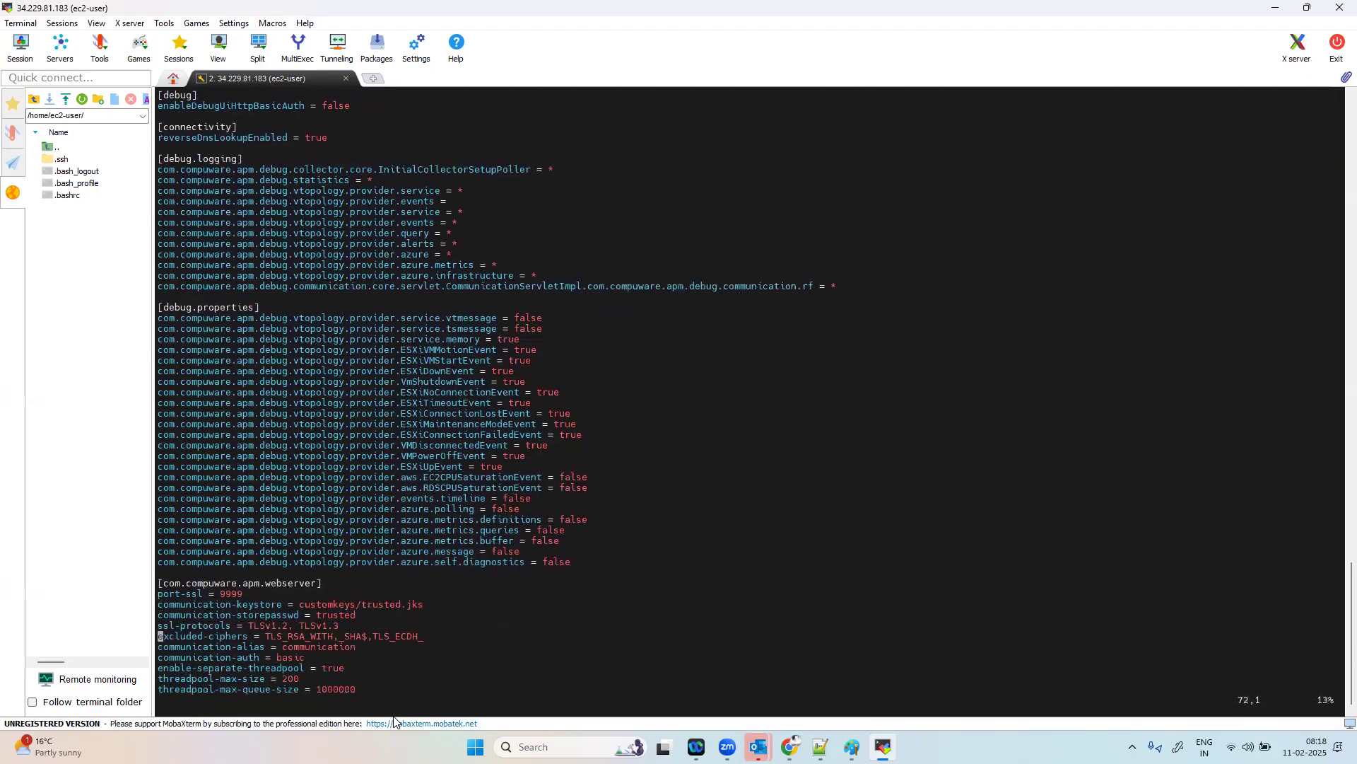
key(Down)
key(Down)
key(Down)
key(Down)
key(Down)
key(Down)
key(Down)
key(Down)
key(Down)
key(Down)
key(Down)
key(Down)
key(Down)
key(Down)
key(Down)
key(Down)
key(Down)
key(Down)
key(Down)
key(Down)
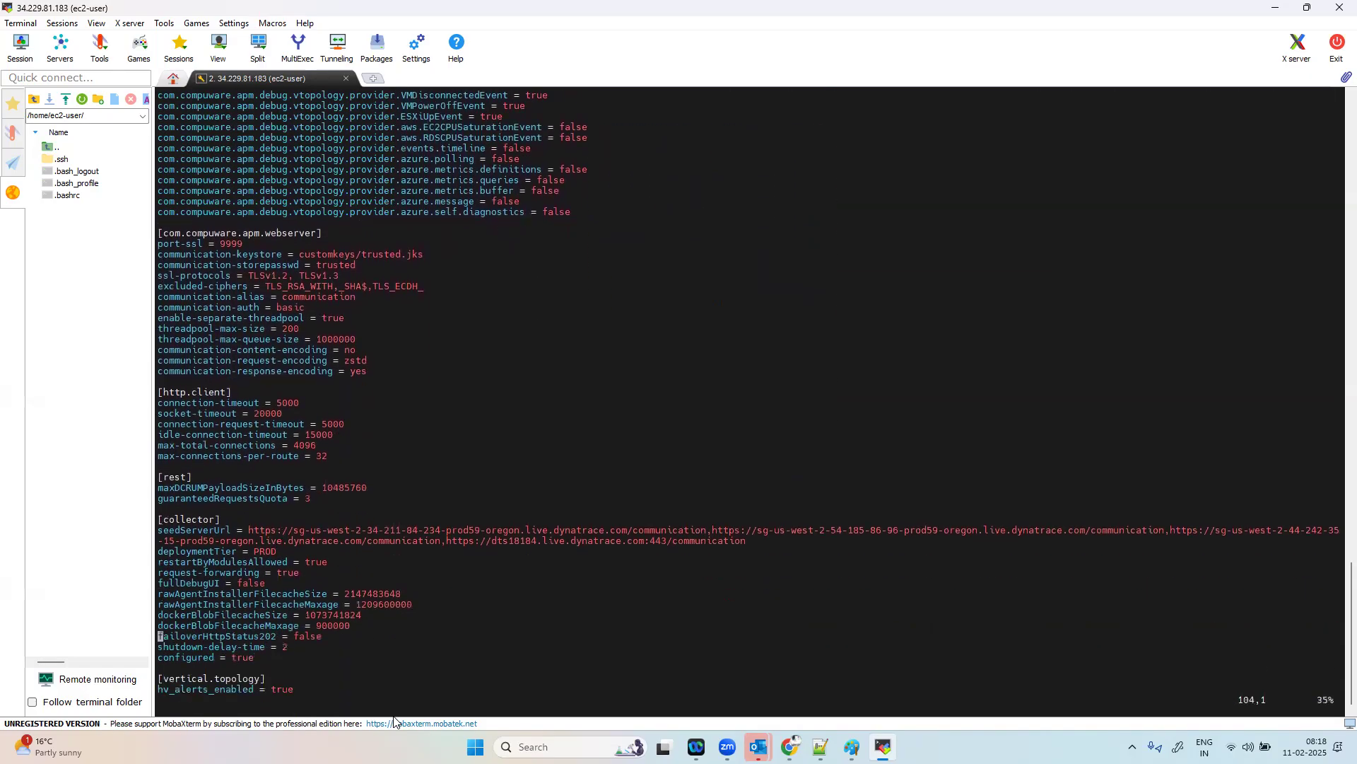
key(Down)
key(Down)
key(Down)
key(Down)
key(Down)
key(Down)
key(Down)
key(Down)
key(Down)
key(Down)
key(Down)
key(Down)
key(Down)
key(Down)
key(Down)
key(Down)
key(Down)
key(Down)
key(Down)
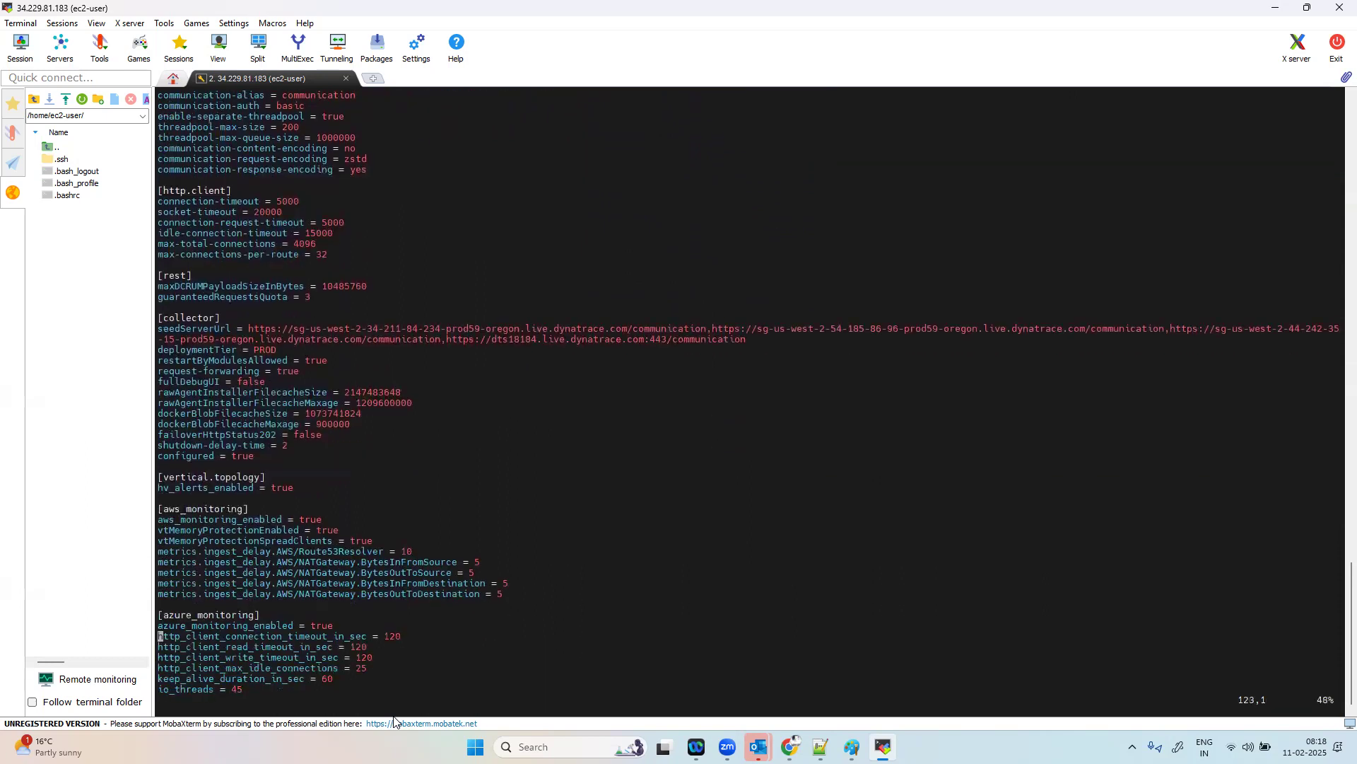
Step: Set azure_monitoring_enabled to false in config.properties, then save the file and quit vi
key(Up)
key(Up)
key(Up)
key(Up)
key(Up)
key(Up)
key(Up)
key(Up)
key(Up)
key(Up)
key(Up)
key(Right)
key(Right)
key(Right)
key(Right)
key(Right)
key(Right)
key(Right)
key(Right)
key(Right)
key(Right)
key(Right)
key(Right)
key(Right)
key(Right)
key(Right)
key(Right)
key(Right)
key(Right)
key(Right)
key(Right)
key(Down)
key(Down)
key(Down)
key(Down)
key(Down)
key(Down)
key(Down)
key(Down)
key(Down)
key(Down)
key(Right)
key(Right)
key(a)
key(BackSpace)
key(BackSpace)
key(BackSpace)
key(BackSpace)
text(false)
key(Escape)
text(:wq!)
key(BackSpace)
key(Return)
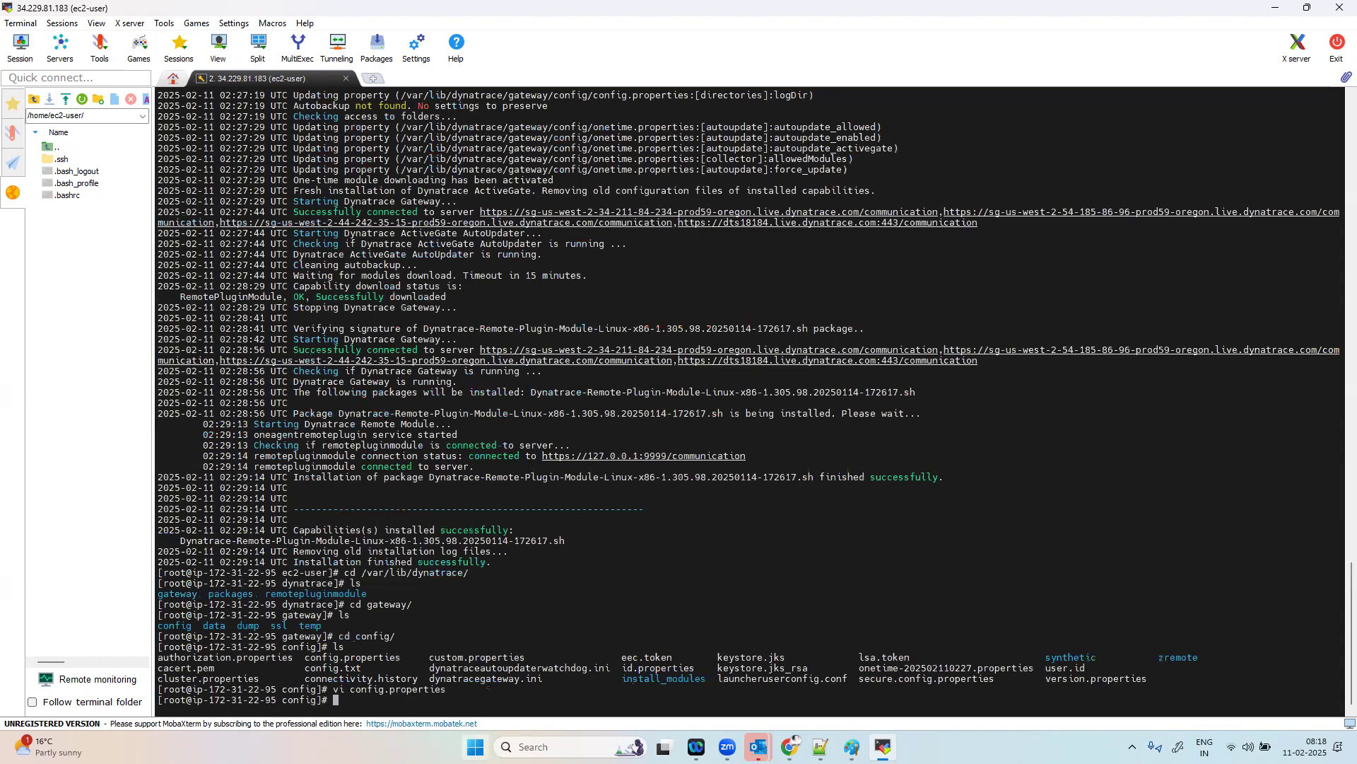
Step: Return to Dynatrace, search the installed apps for "deploy" and open Deployment Status
mouse_move(790, 746)
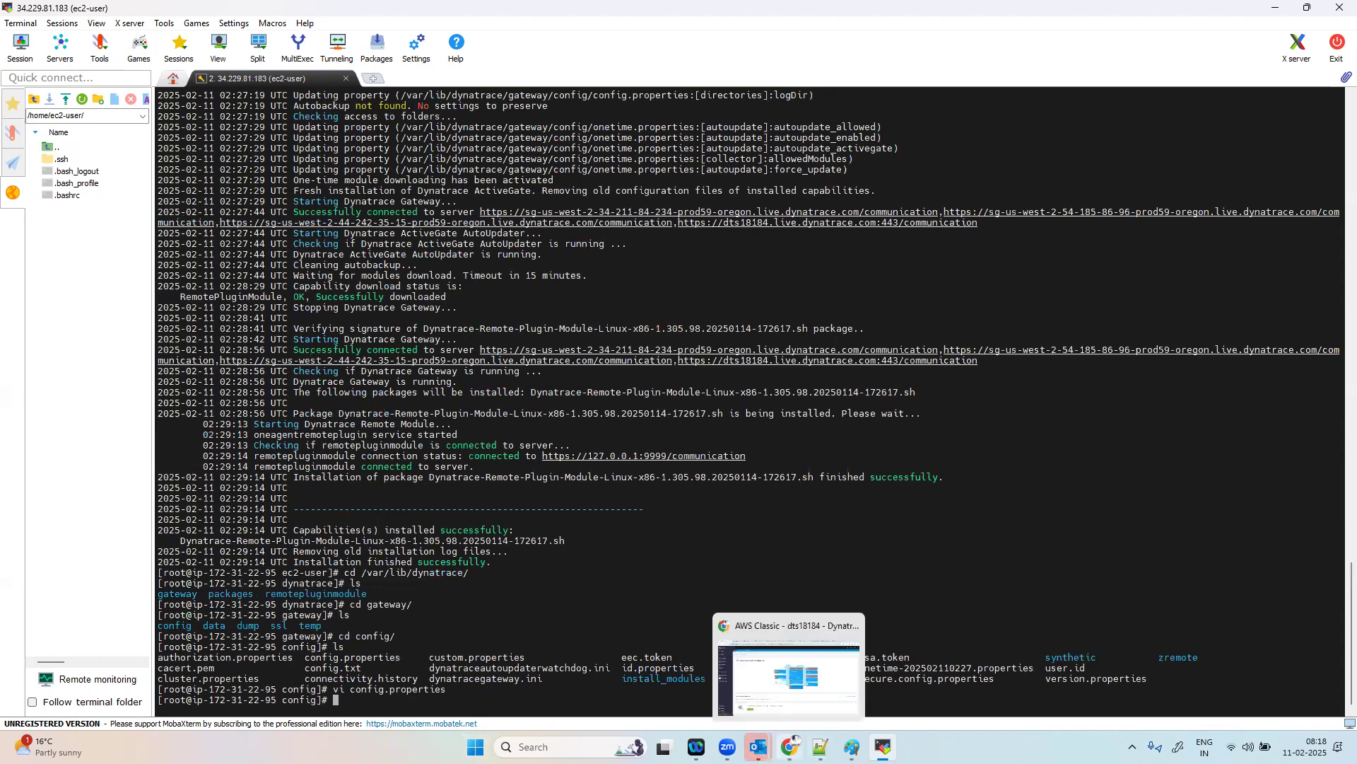
click(788, 664)
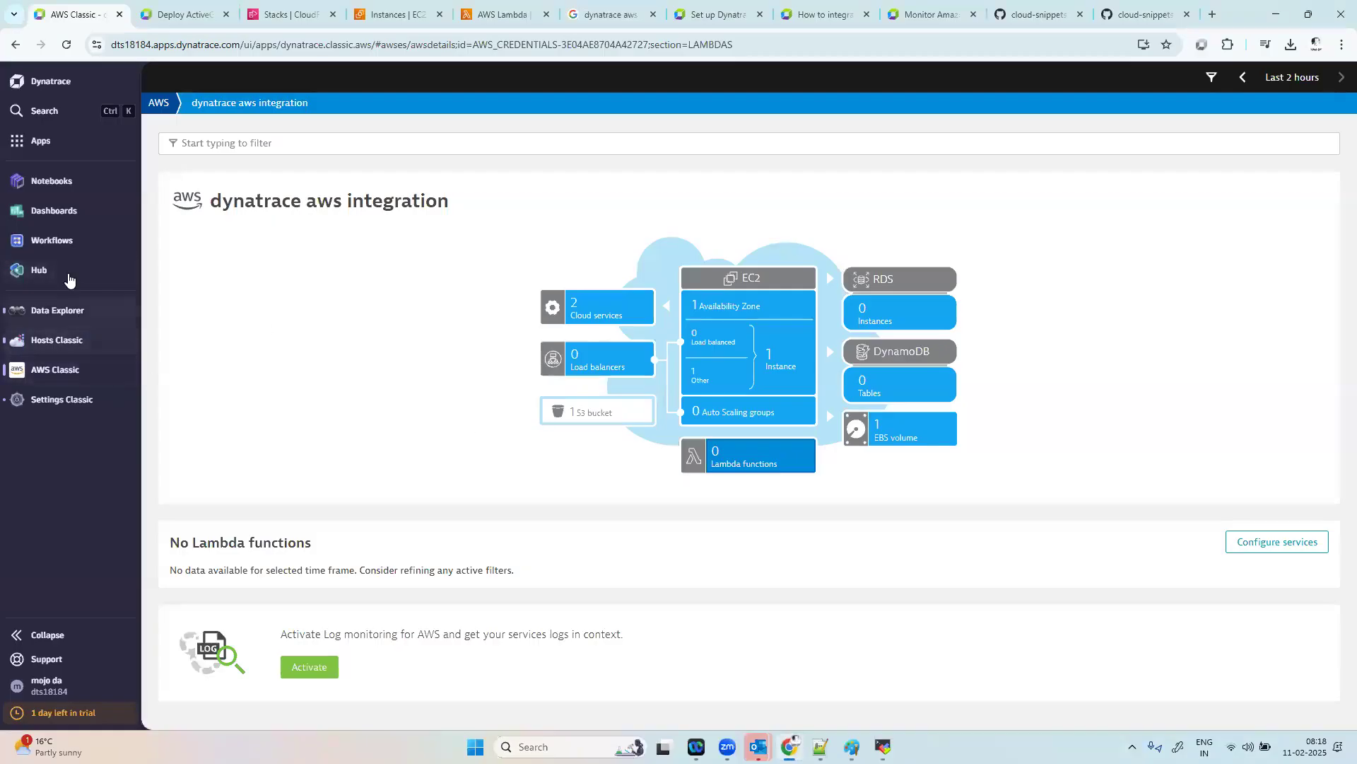
click(61, 140)
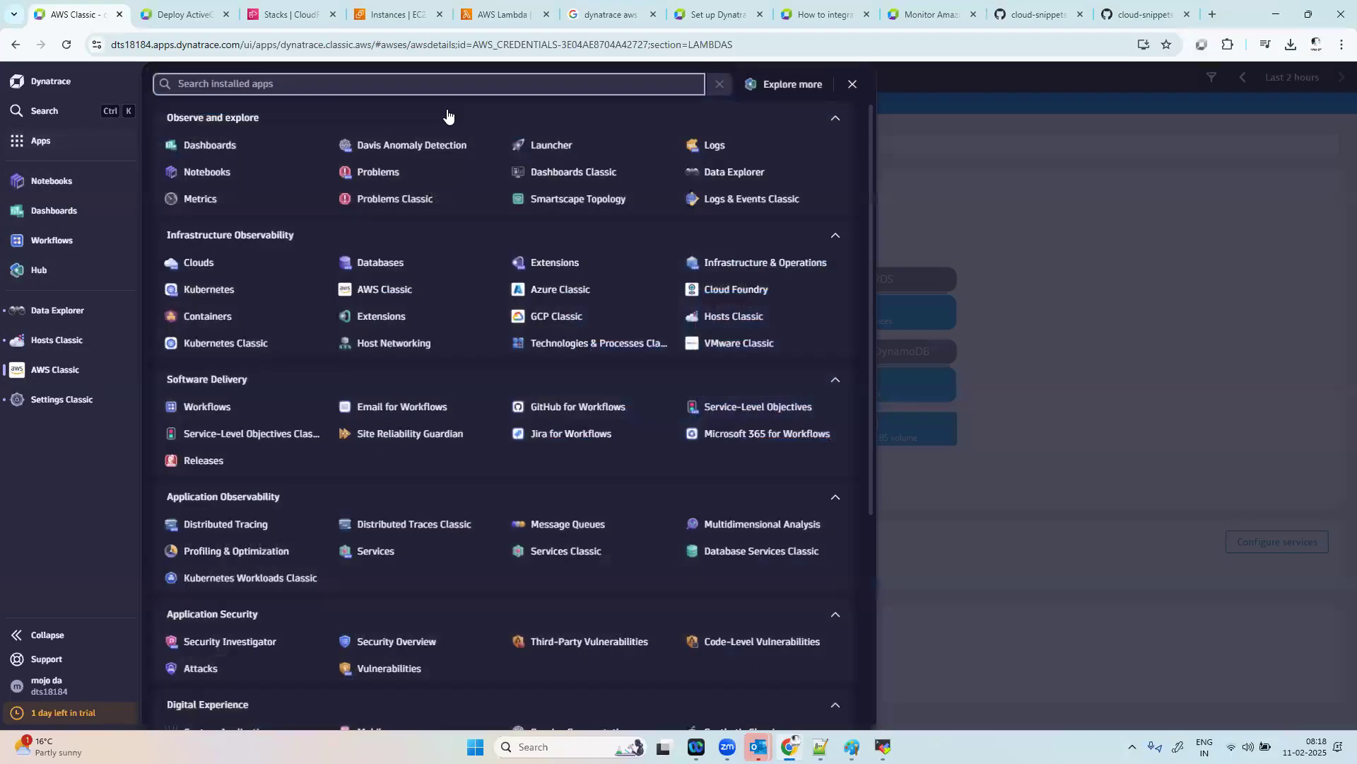
click(410, 83)
text(deploy)
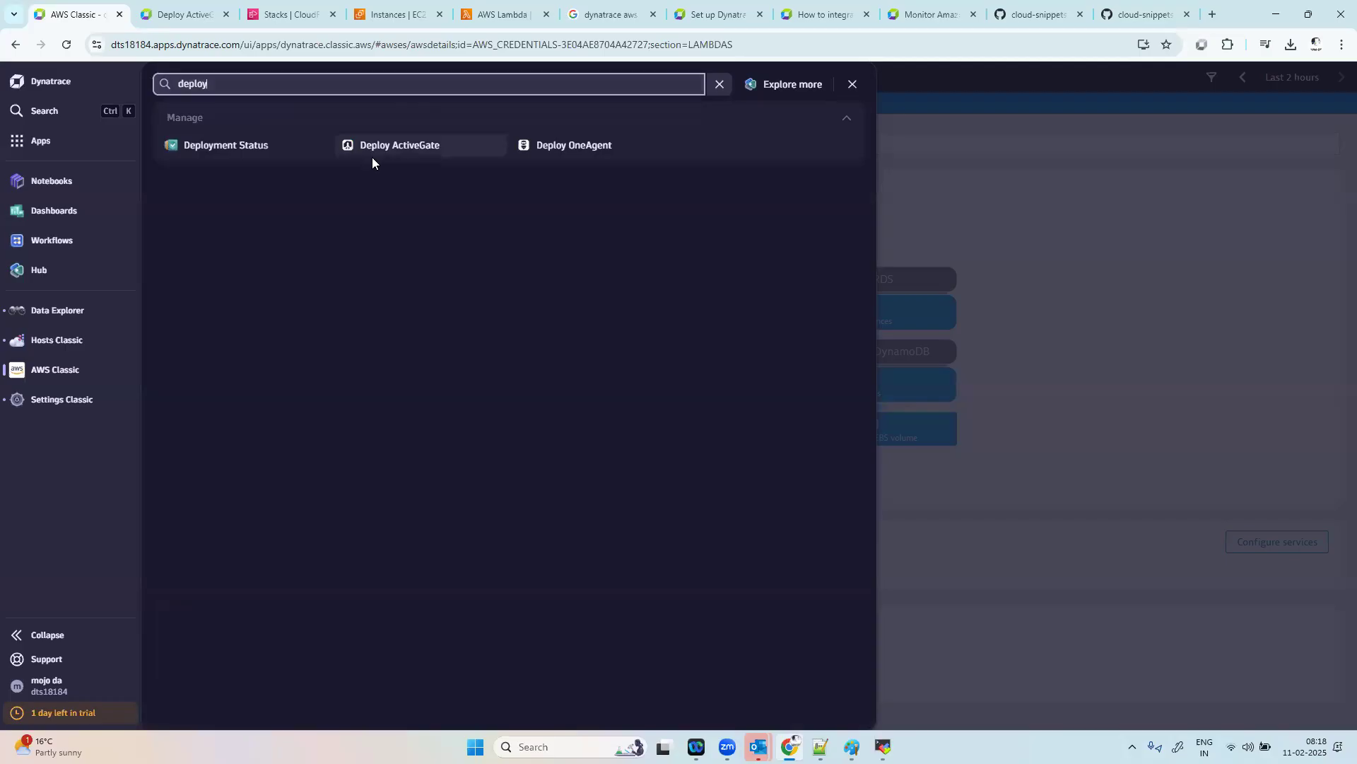
click(222, 150)
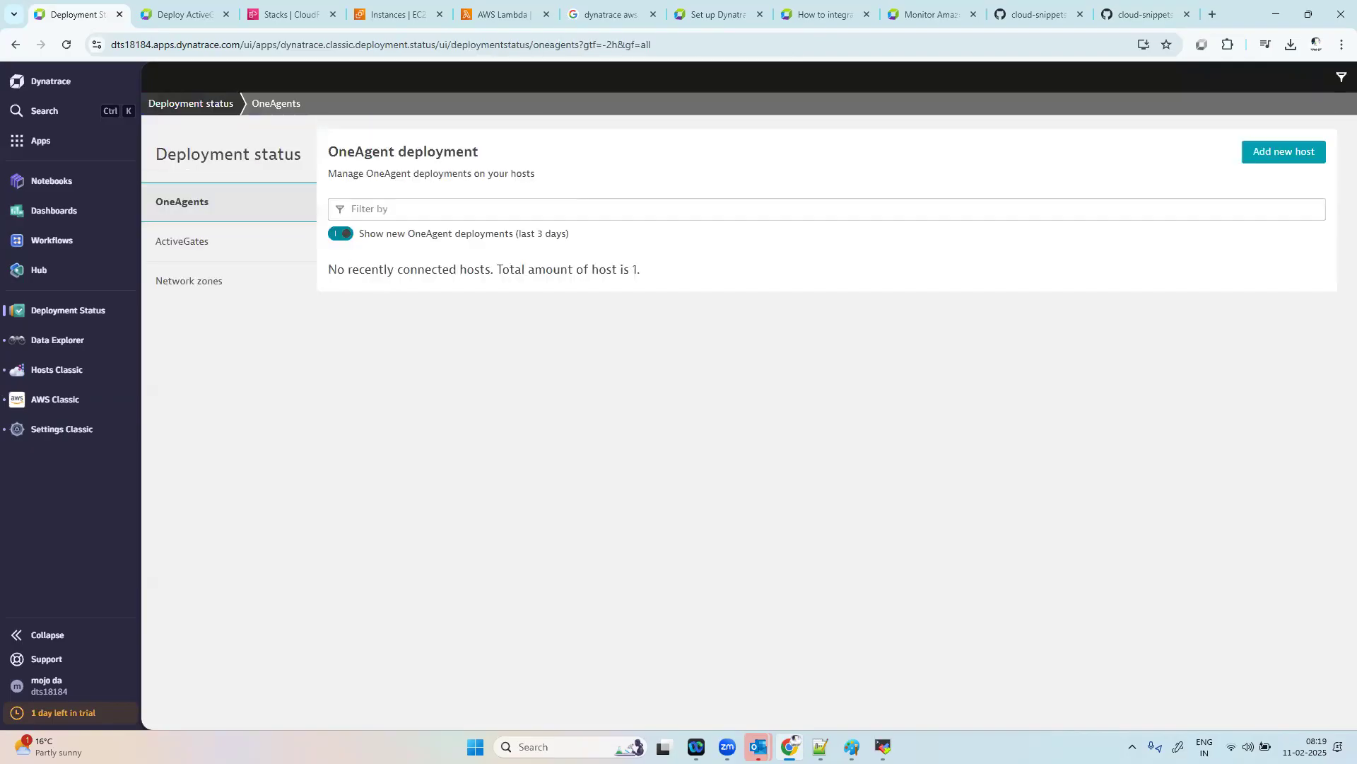
Step: Expand the details of the EC2 ActiveGate in the ActiveGates list and examine its AWS and Azure module states
click(248, 245)
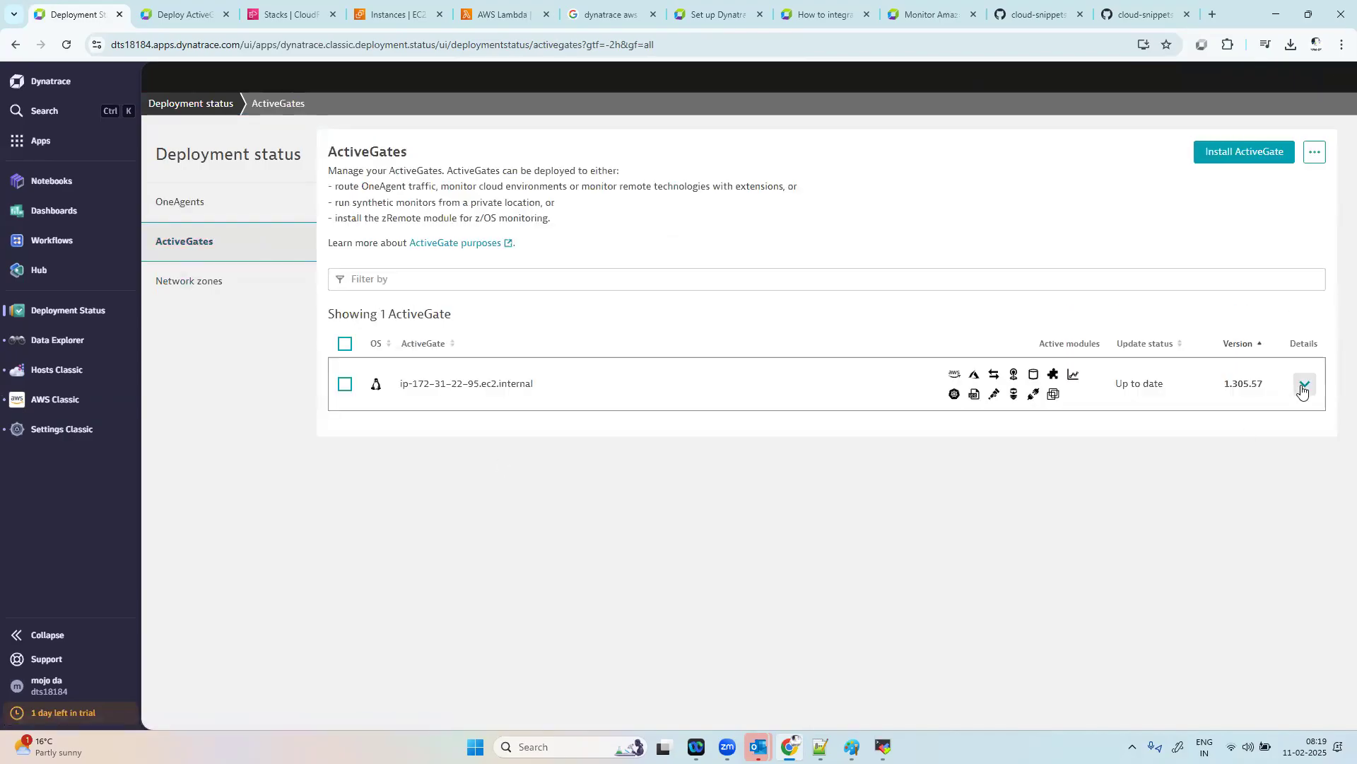
click(1305, 384)
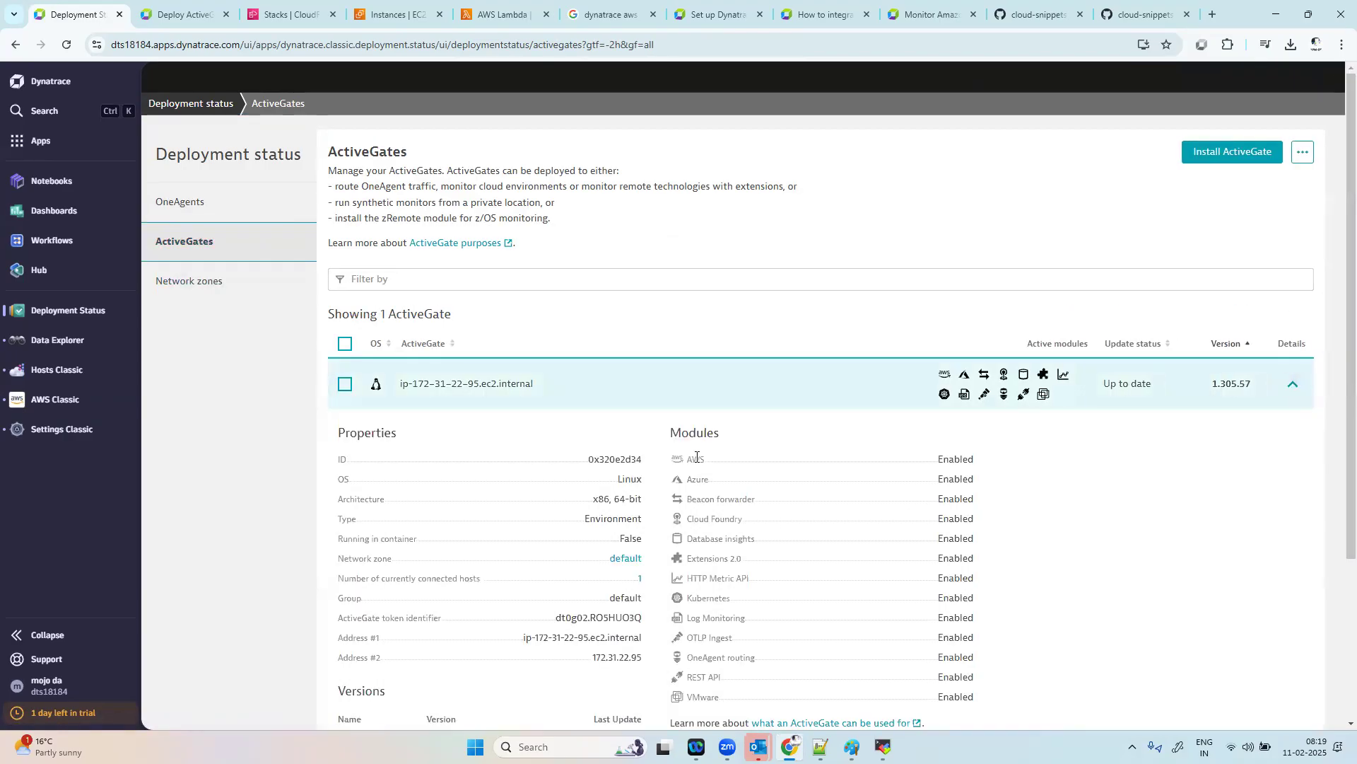
double_click(694, 483)
Step: Switch back to the MobaXterm session and stop dynatracegateway.service with systemctl
click(882, 747)
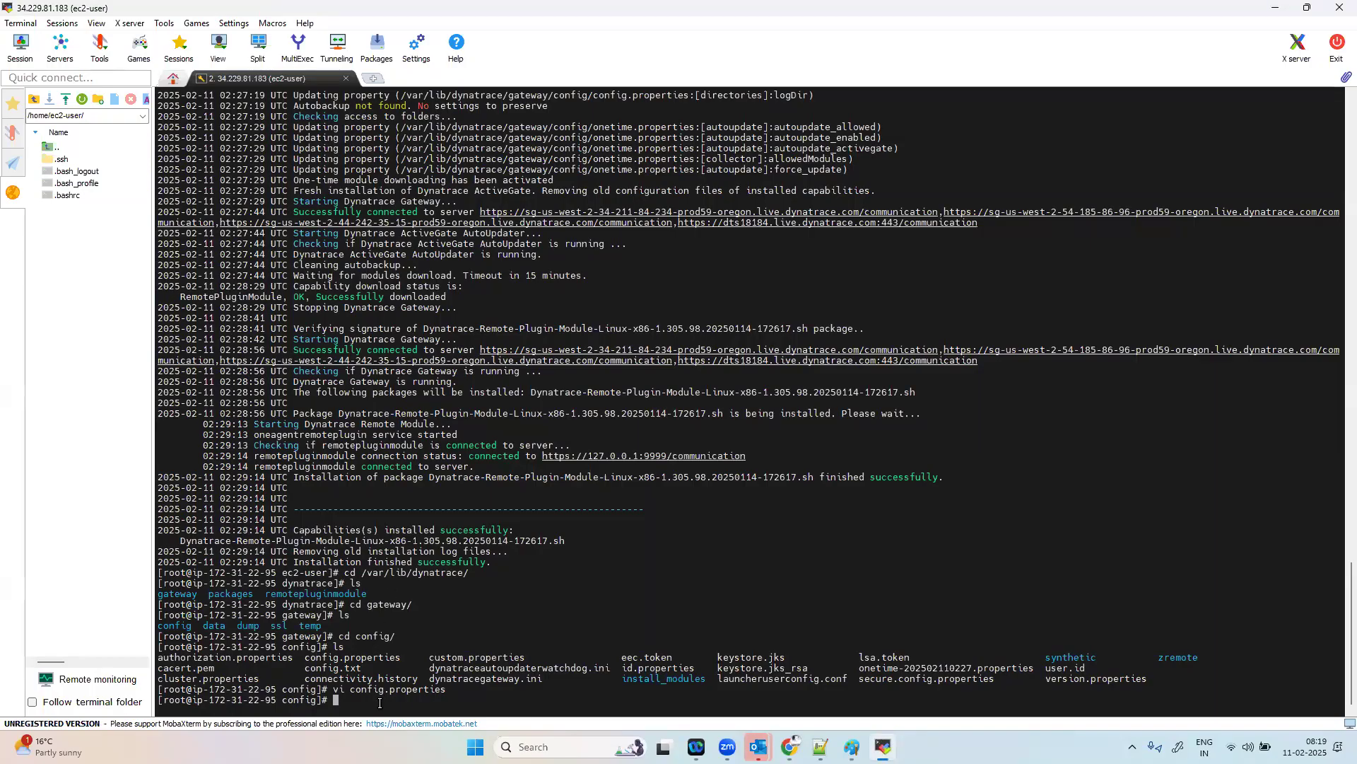
text(systemctl stop dynatracegateway.service)
key(Return)
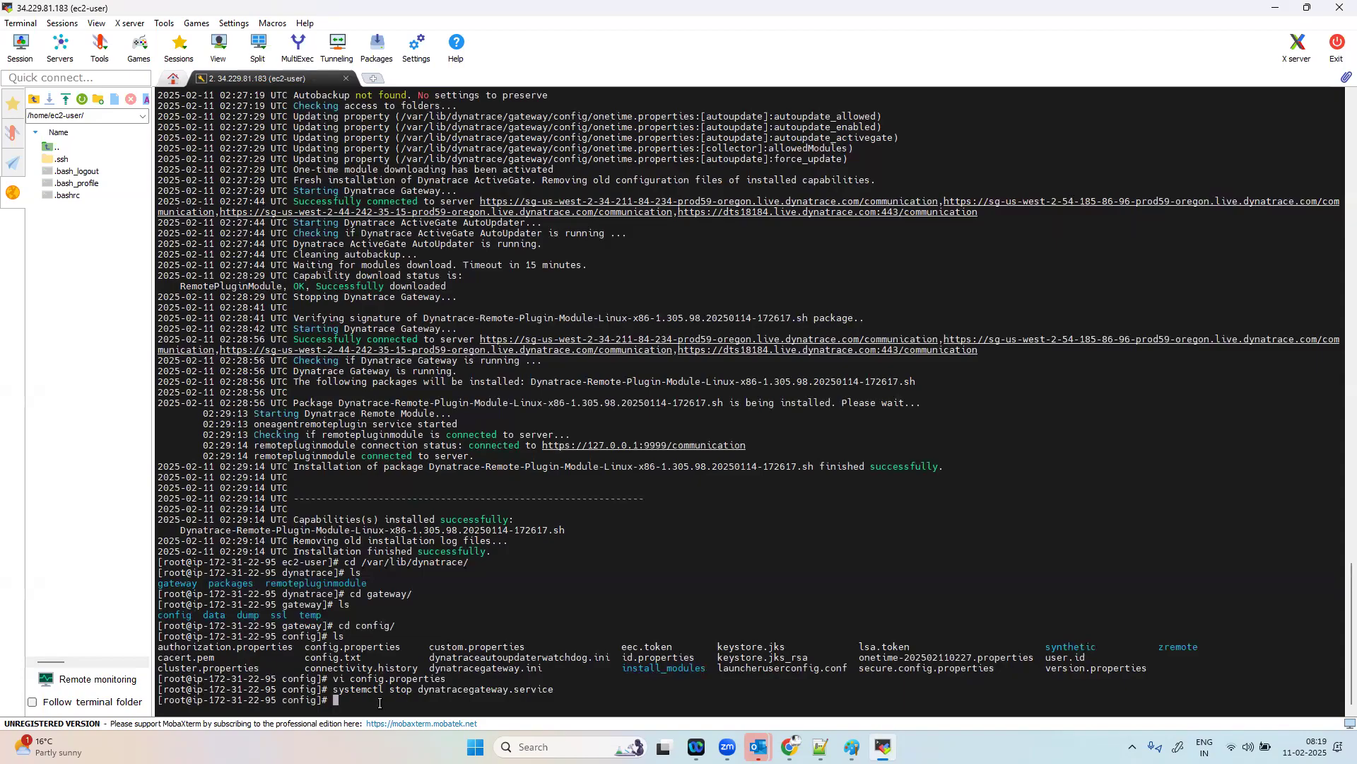
Step: Start dynatracegateway.service by reusing the previous systemctl command with start in place of stop
key(Up)
key(Left)
key(Left)
key(Left)
key(Left)
key(Left)
key(Left)
key(Left)
key(Left)
key(Left)
key(Left)
key(Left)
key(Left)
key(Left)
key(Left)
key(Left)
key(Left)
key(Left)
key(Left)
key(Left)
key(Left)
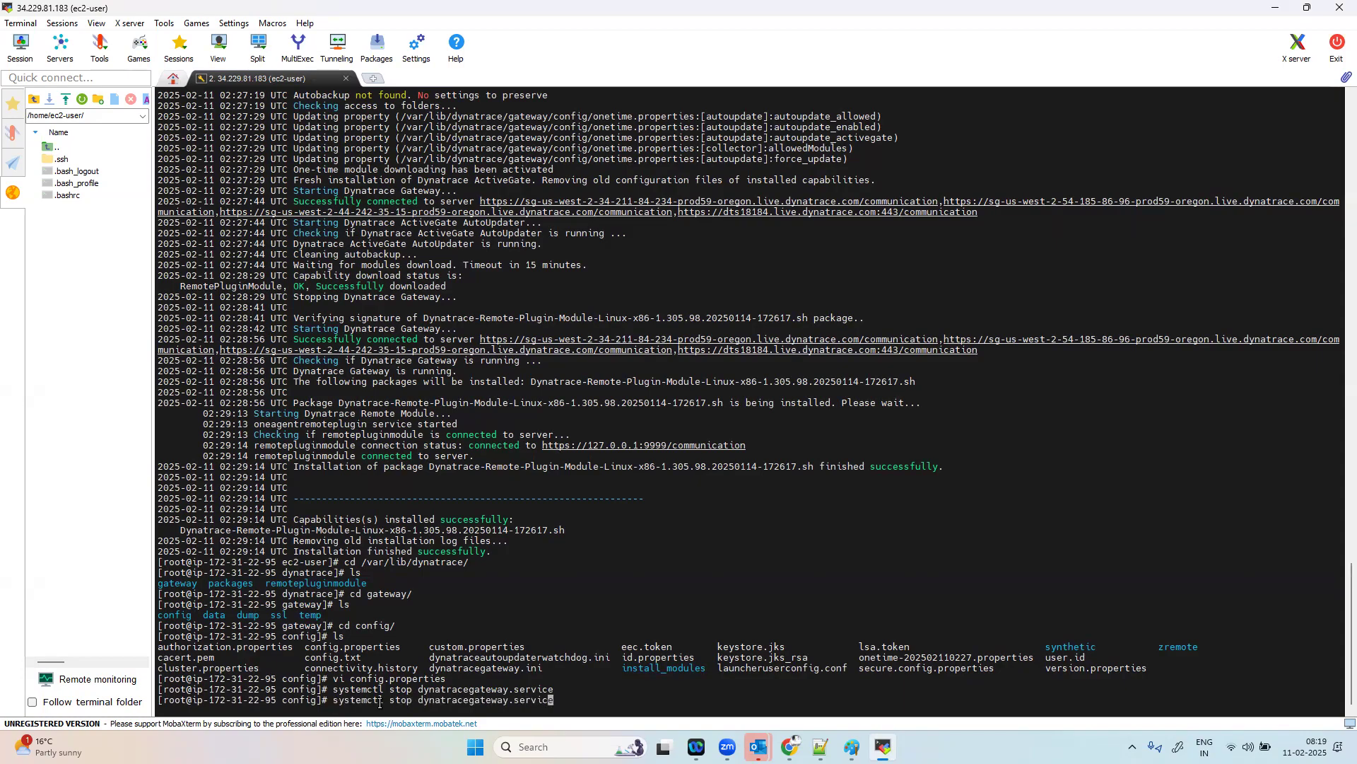
key(Left)
key(Left)
key(Delete)
key(BackSpace)
text(art)
key(Return)
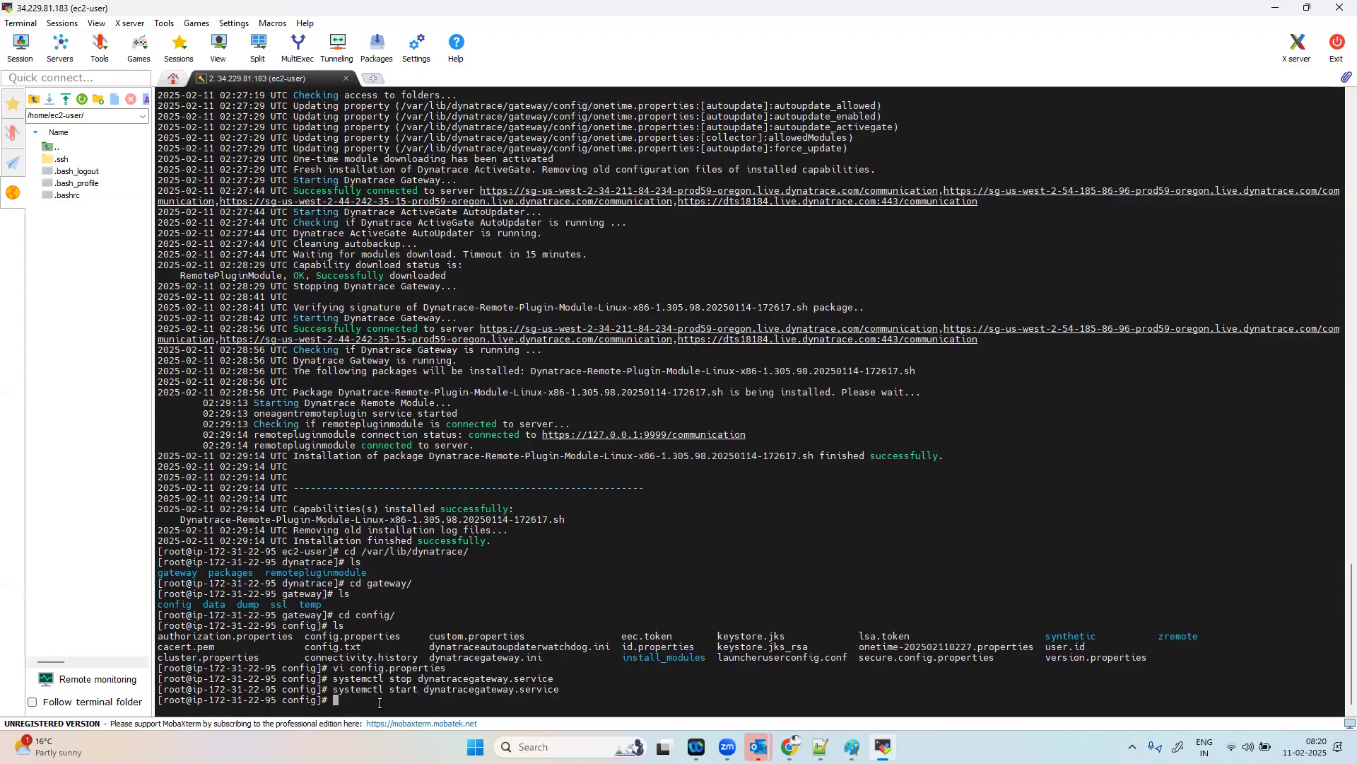
Step: Query the systemctl status of dynatracegateway.service
key(Up)
key(Left)
key(Left)
key(Left)
key(Left)
key(Left)
key(Left)
key(Left)
key(Left)
key(Left)
key(Left)
key(Left)
key(Left)
key(Left)
key(Left)
key(Left)
key(Left)
key(Left)
key(Left)
key(Left)
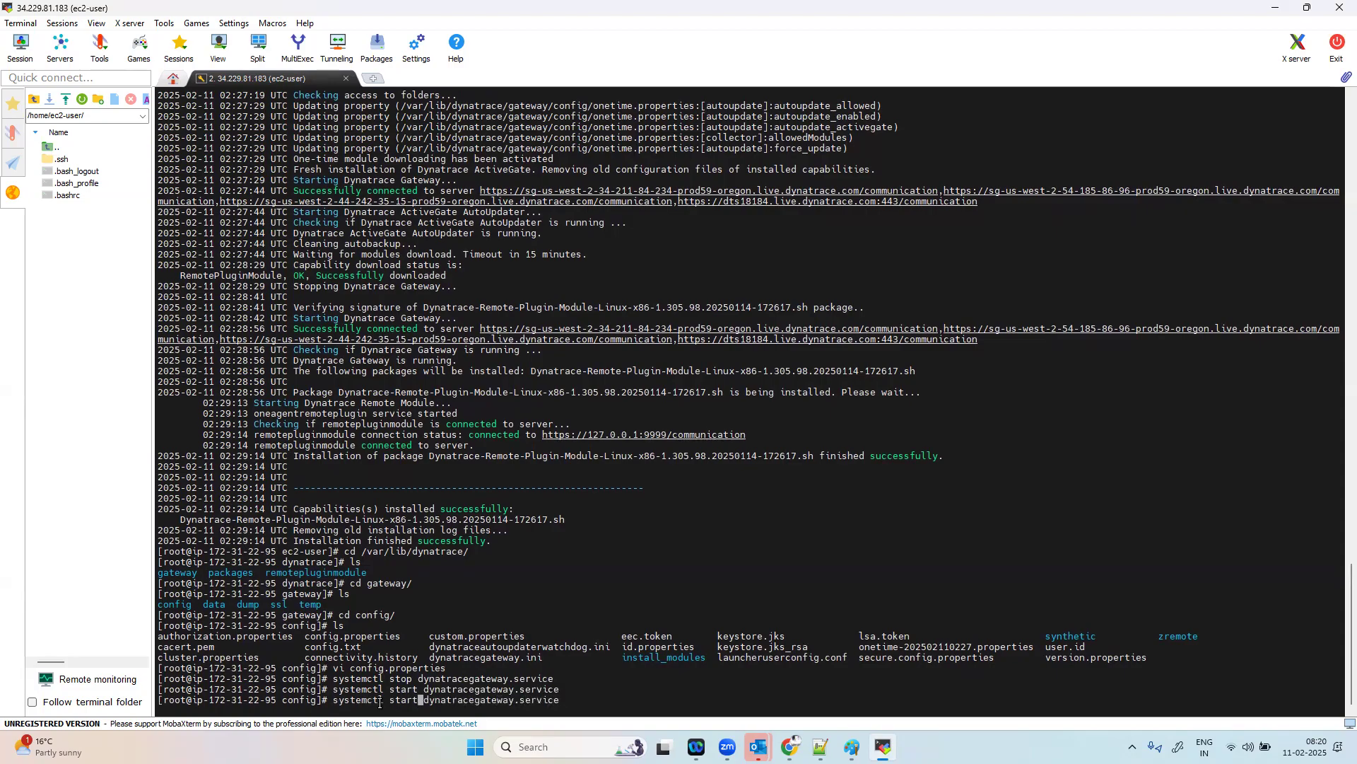
key(BackSpace)
key(BackSpace)
text(tus)
key(Return)
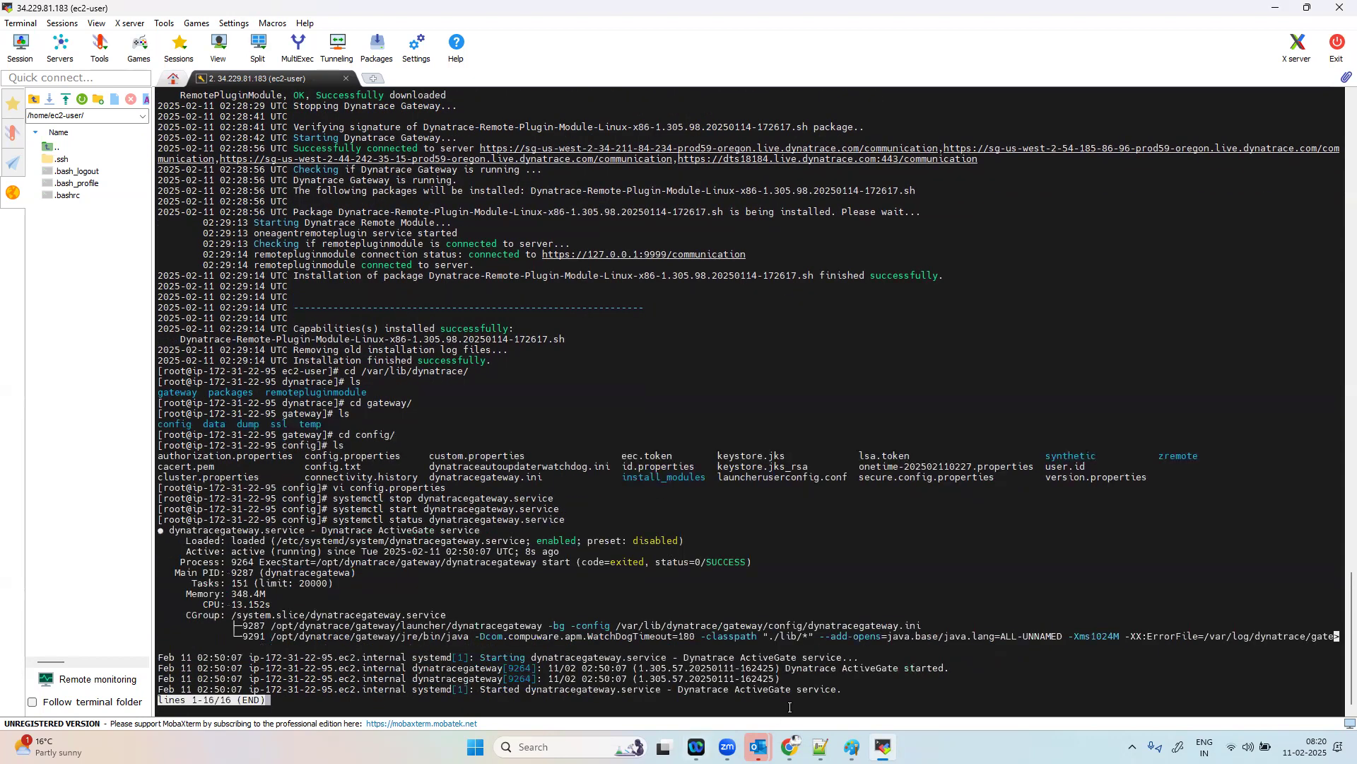
Step: Switch to the browser, reload the Dynatrace ActiveGates list and examine the EC2 ActiveGate's module states in its details
mouse_move(791, 747)
click(788, 675)
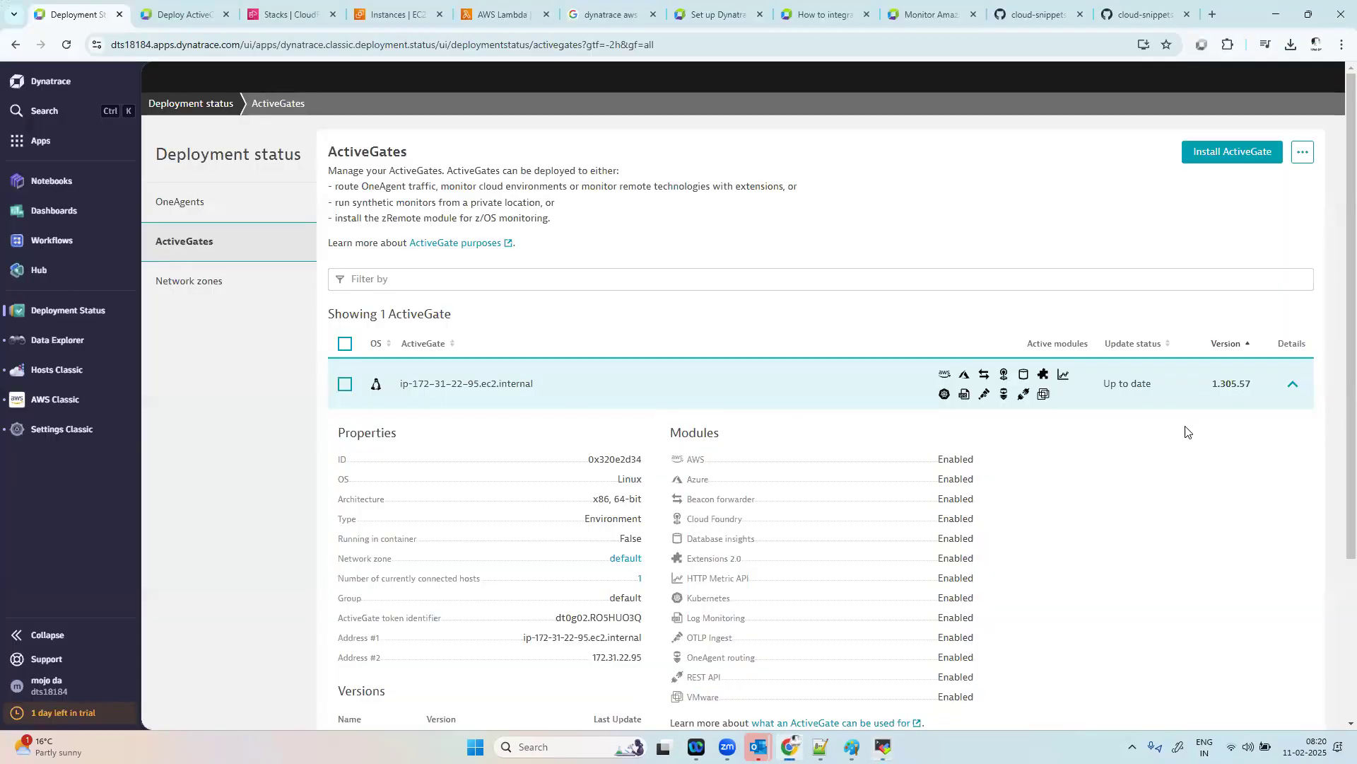
click(1293, 384)
click(1296, 387)
click(68, 48)
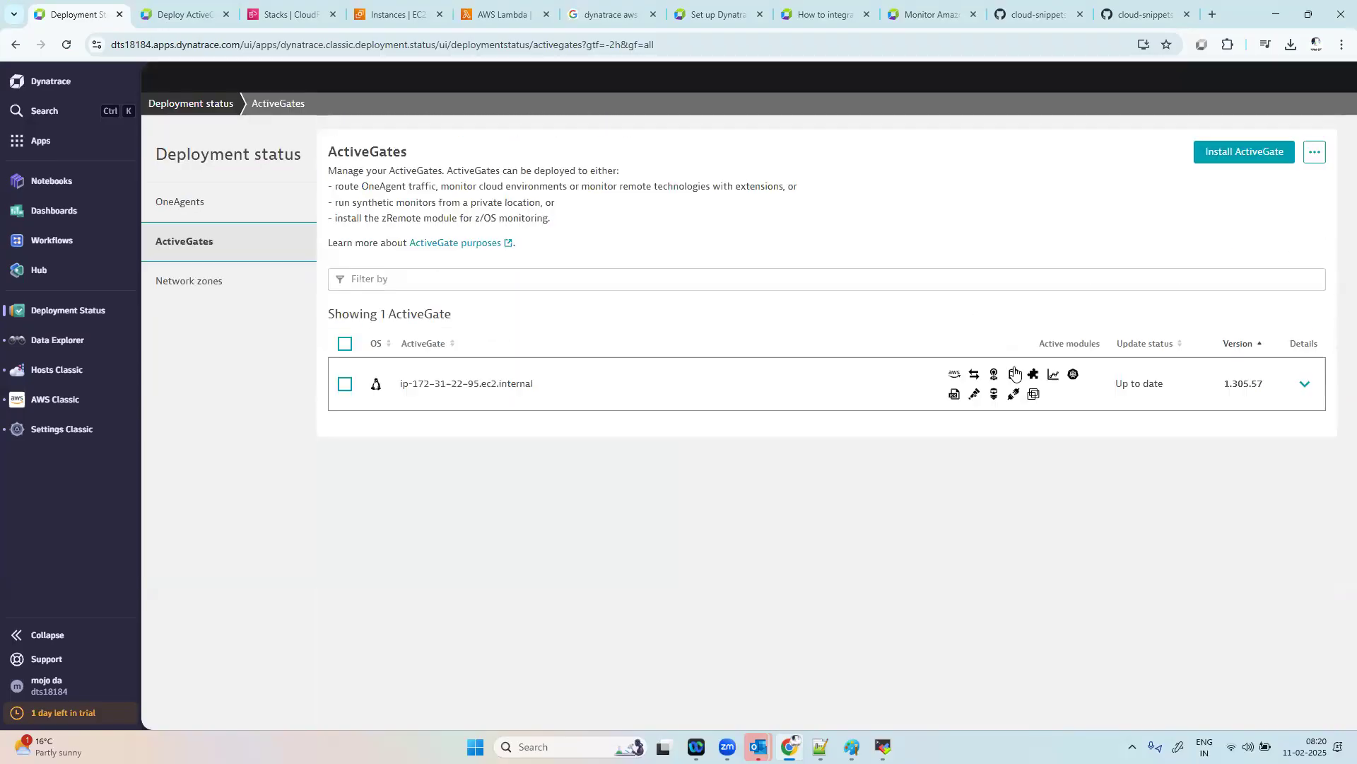
click(1305, 384)
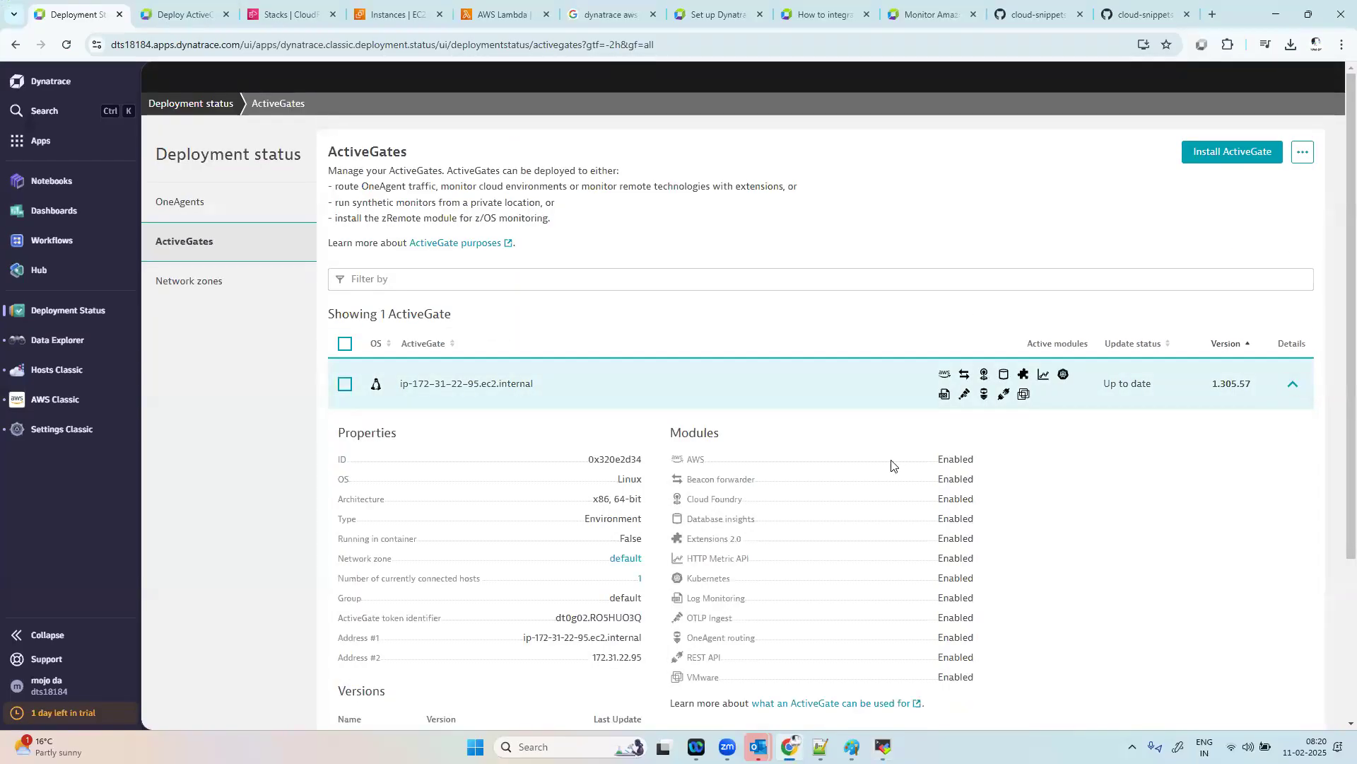
double_click(693, 459)
Step: Open the Linux Environment ActiveGate installation page and examine the purpose for routing OneAgent traffic and monitoring cloud environments
click(1227, 157)
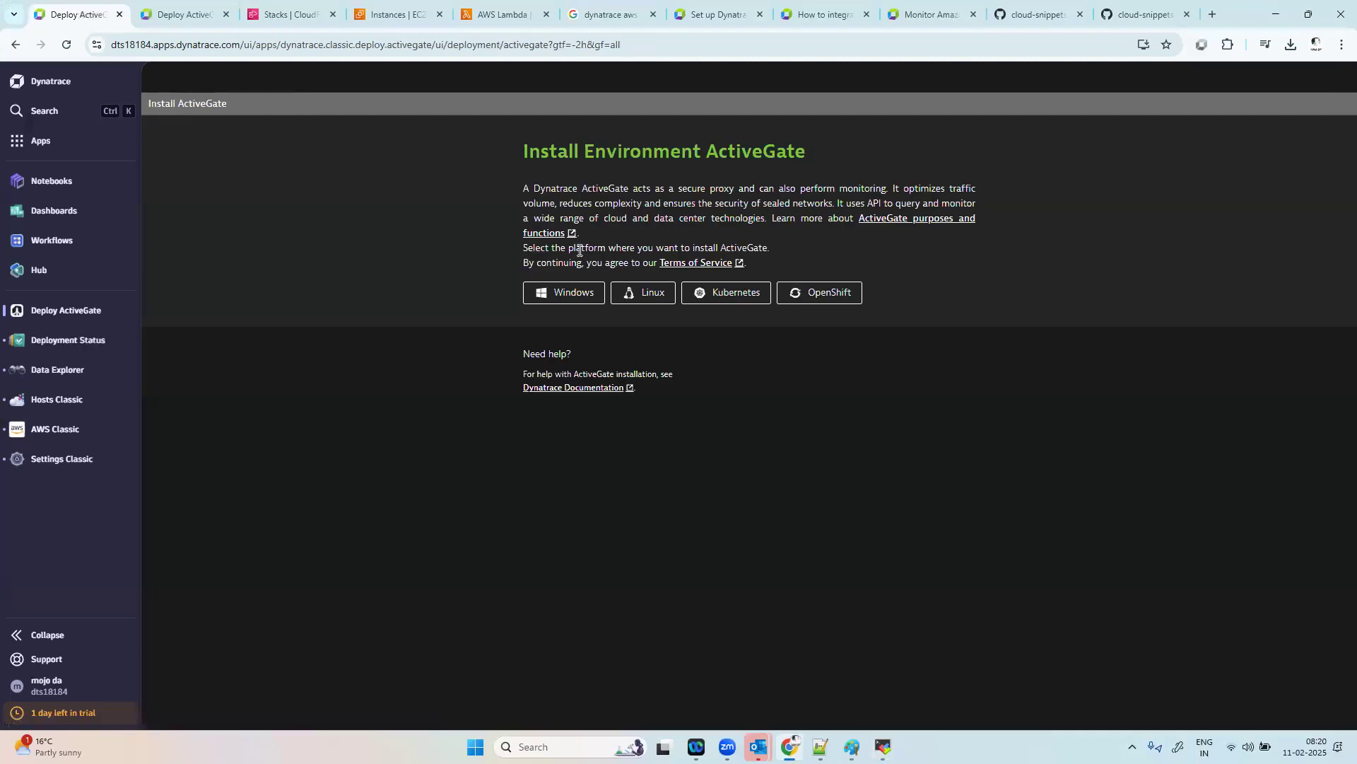
click(652, 293)
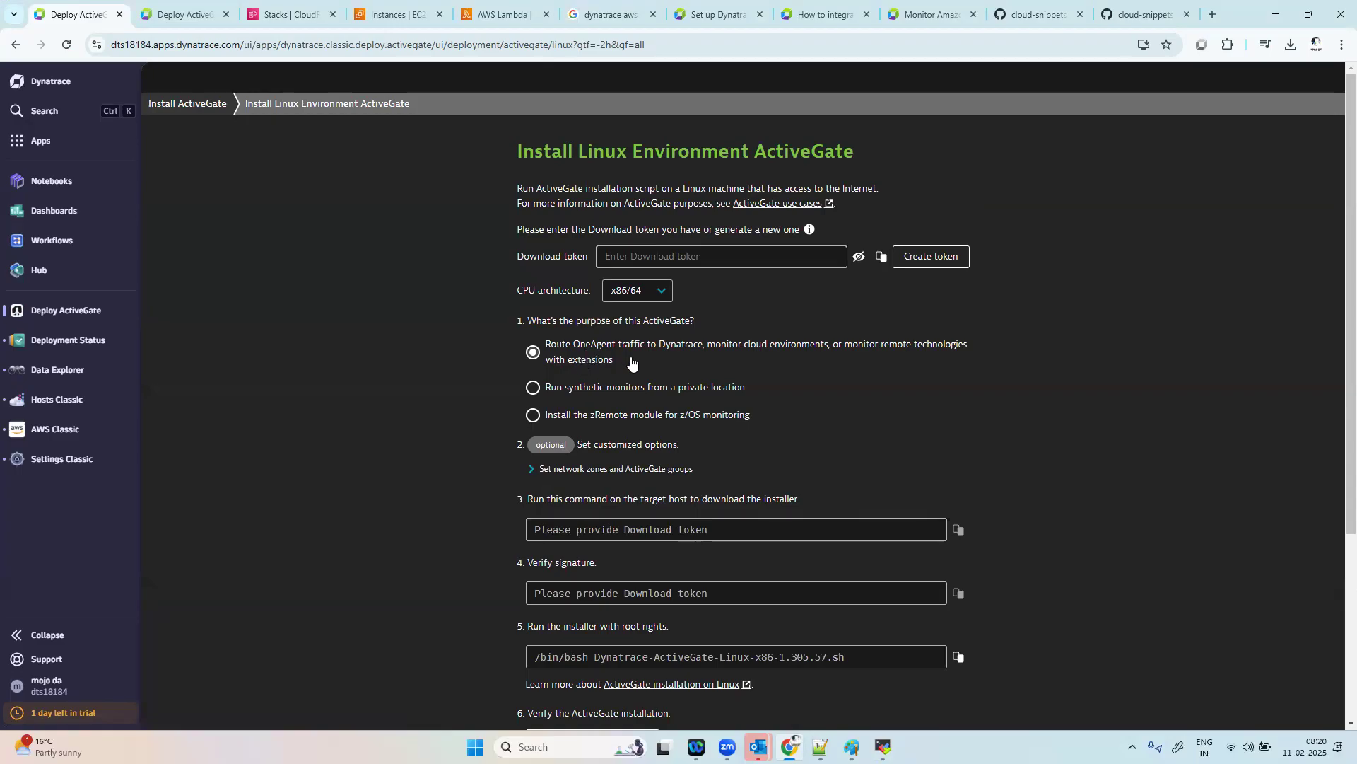
triple_click(584, 358)
drag(551, 352, 536, 359)
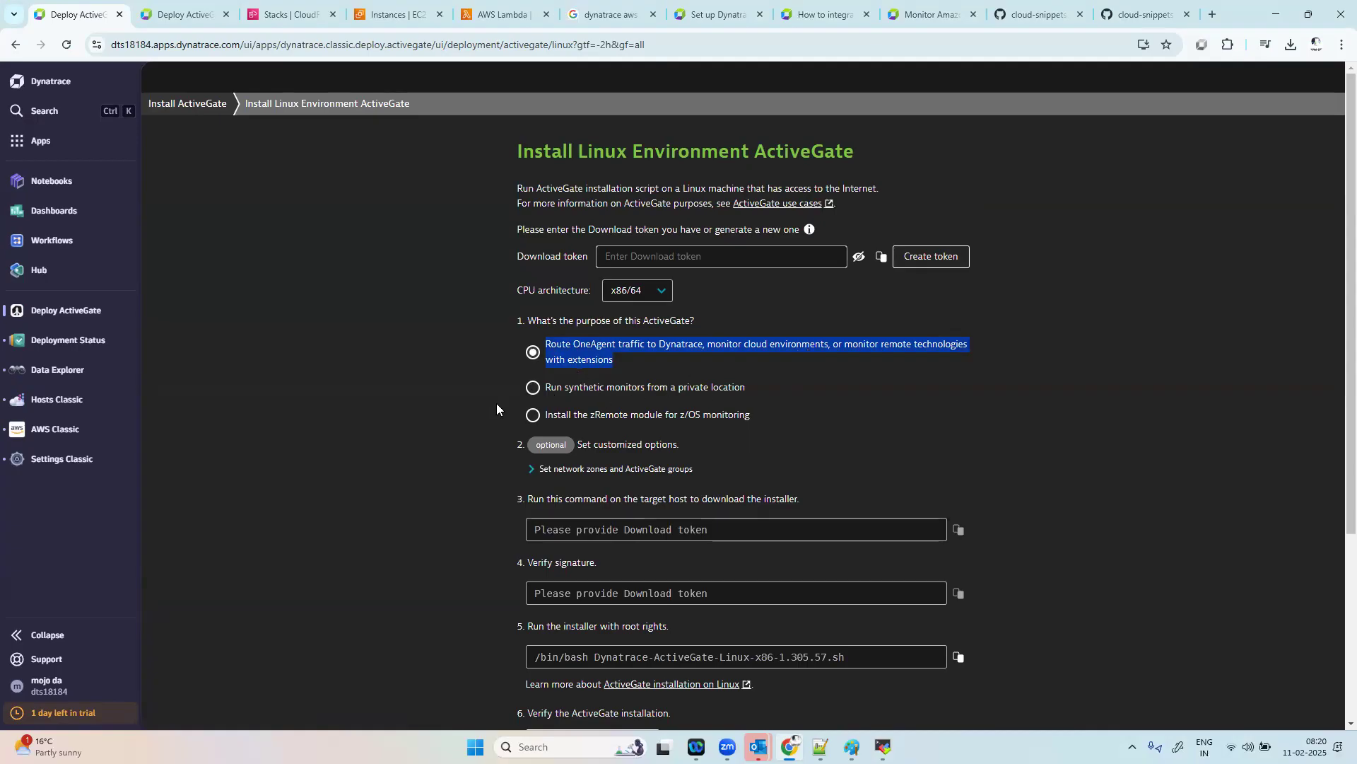
Step: Choose running synthetic monitors from a private location as the ActiveGate purpose and generate a download token to review the installation commands
click(534, 389)
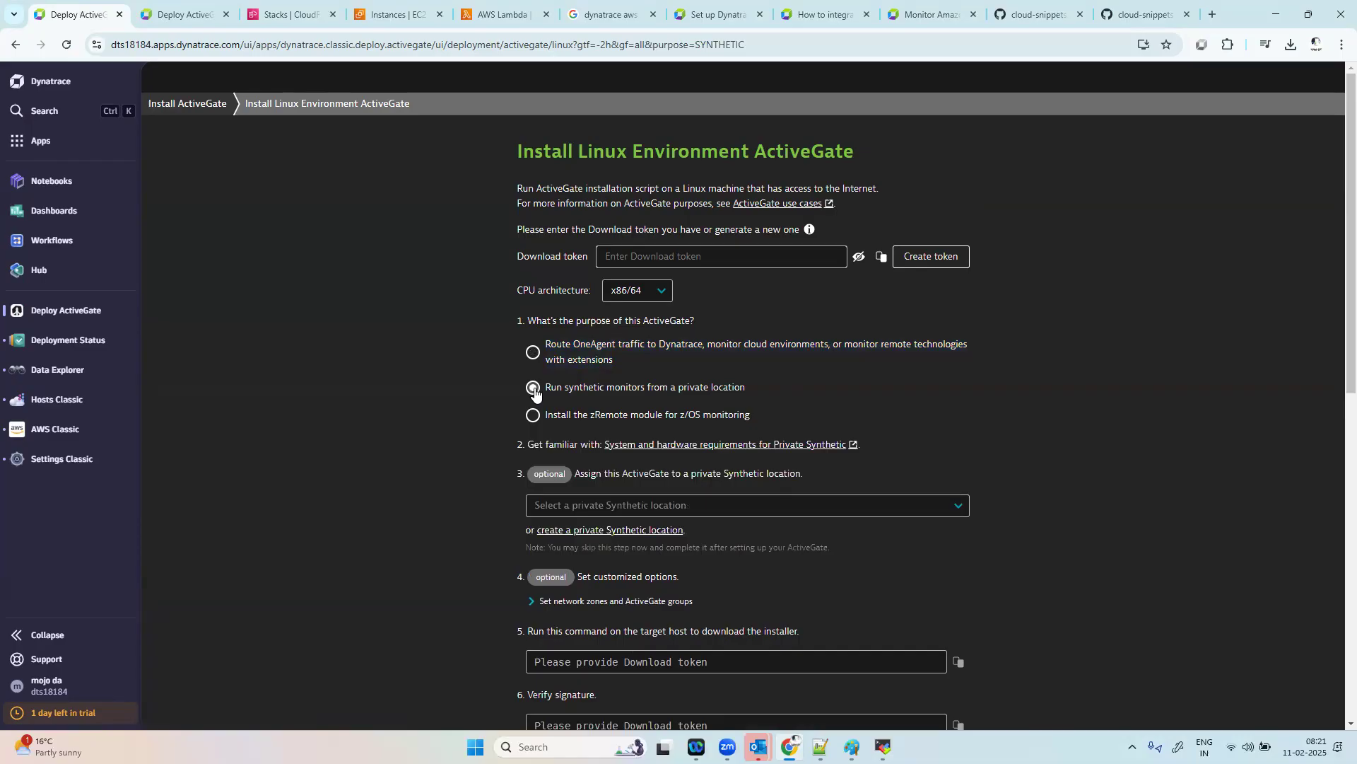
click(965, 256)
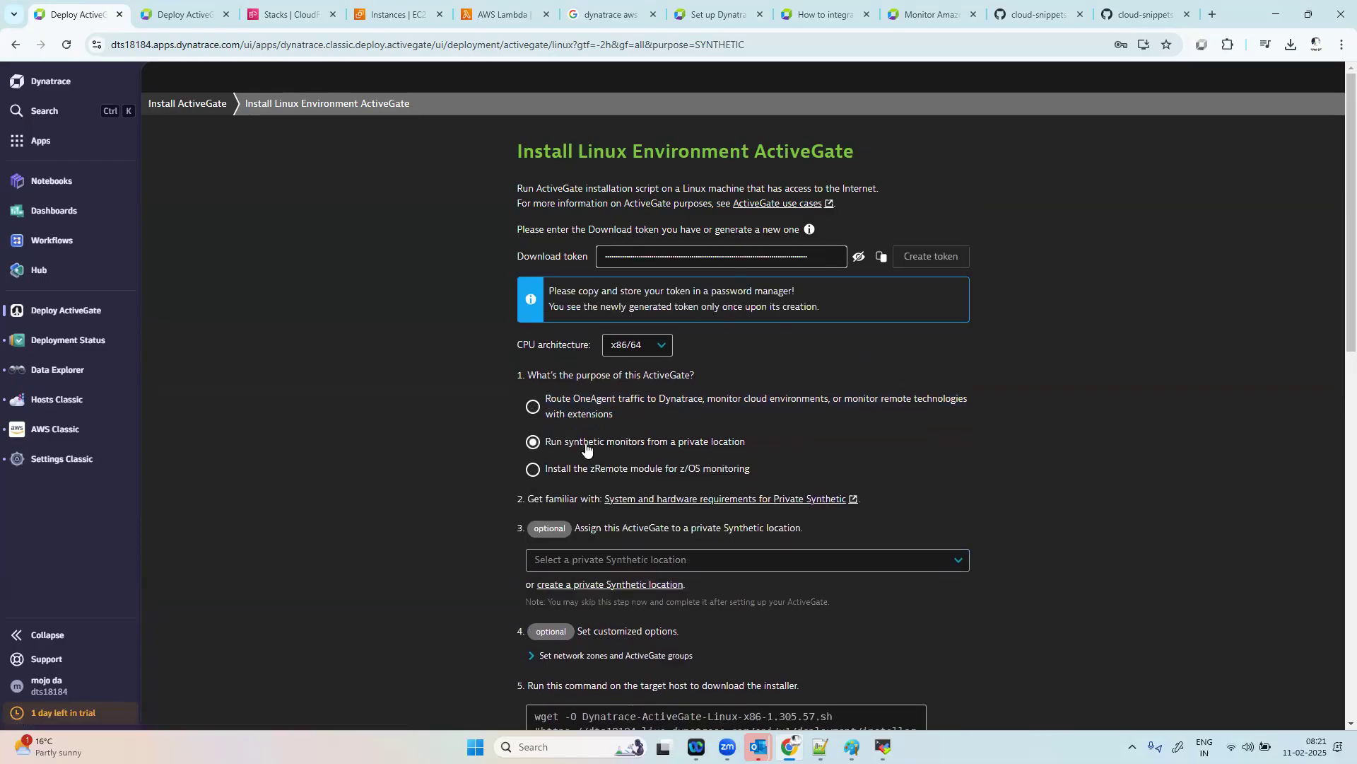
scroll(748, 621, down, 3)
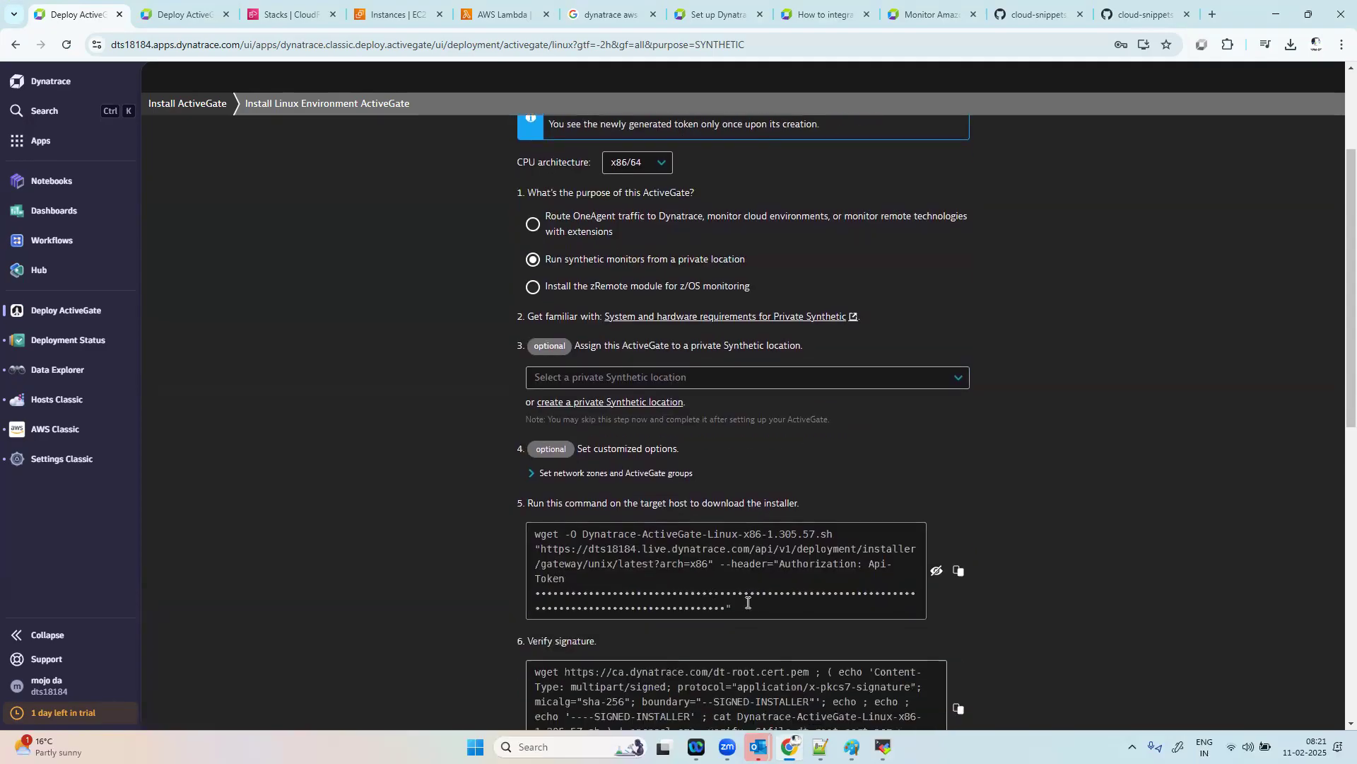
scroll(748, 603, down, 5)
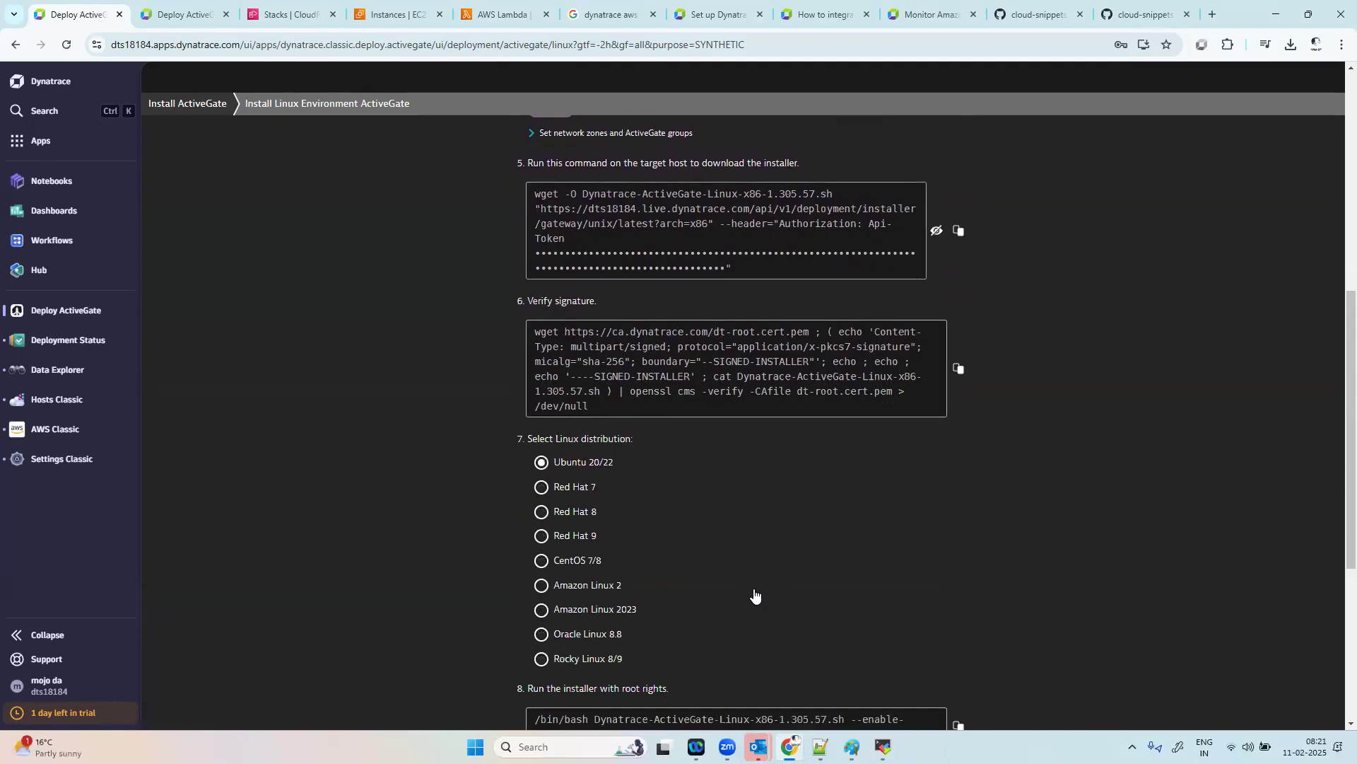
scroll(754, 596, down, 4)
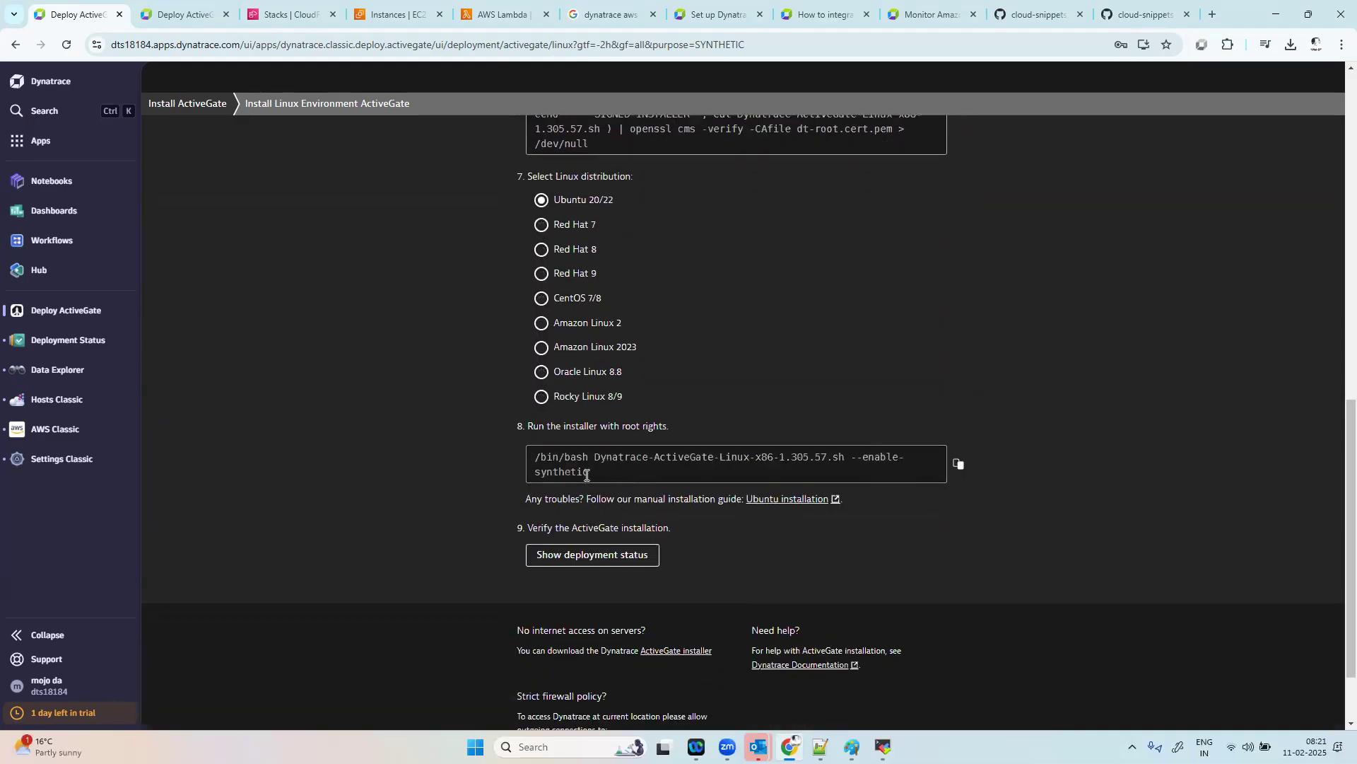
Step: Change the ActiveGate purpose to routing OneAgent traffic and examine the installer command for root rights
scroll(748, 410, up, 12)
click(550, 412)
scroll(917, 526, down, 7)
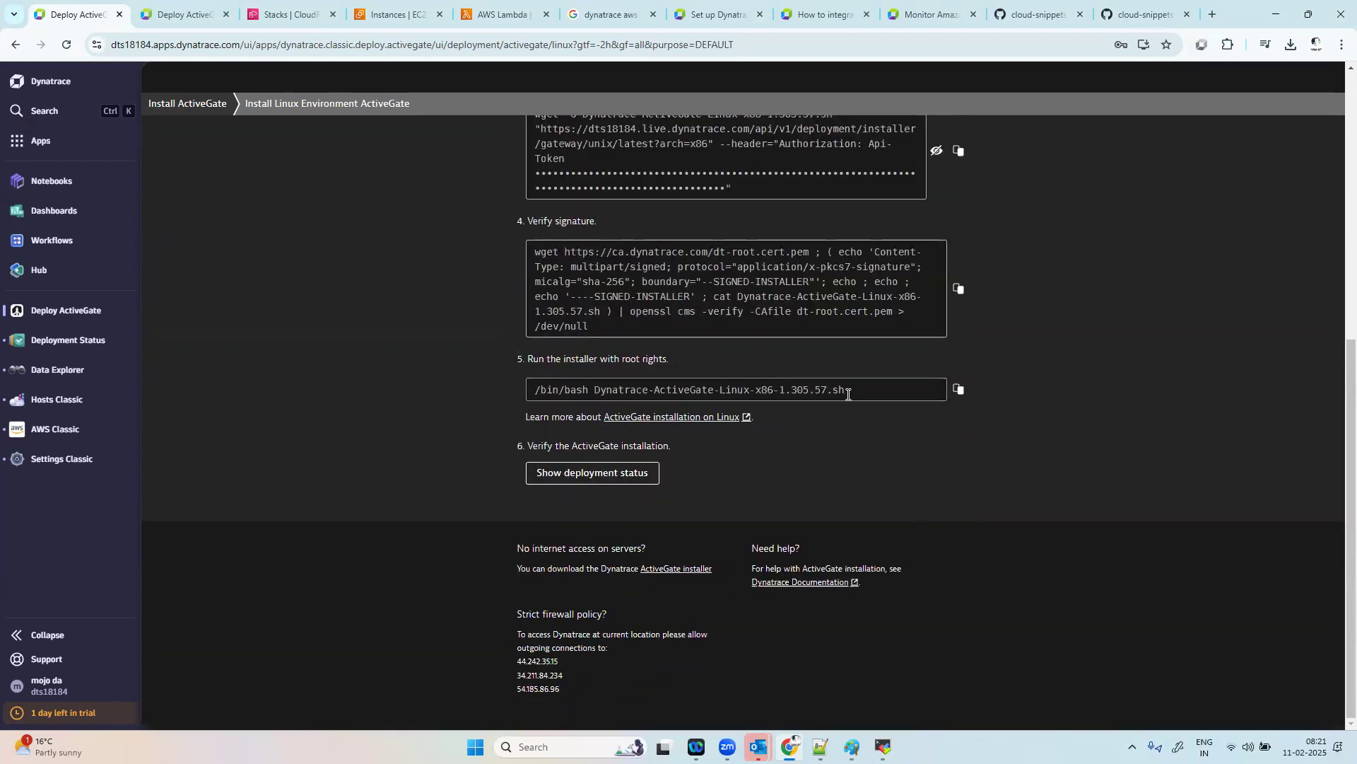
drag(850, 393, 535, 390)
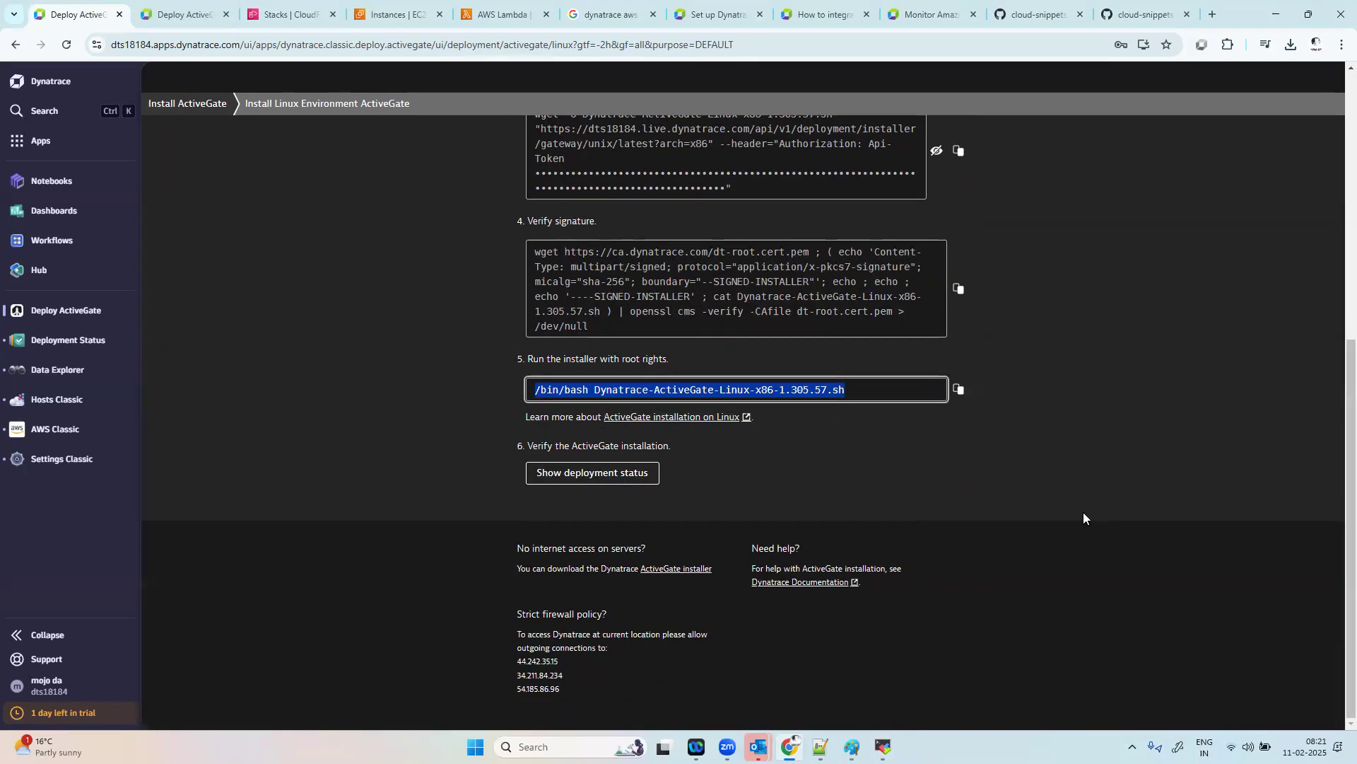
Step: Compare the OneAgent traffic routing purpose with the synthetic monitoring purpose, ending on the routing option
scroll(1083, 518, up, 7)
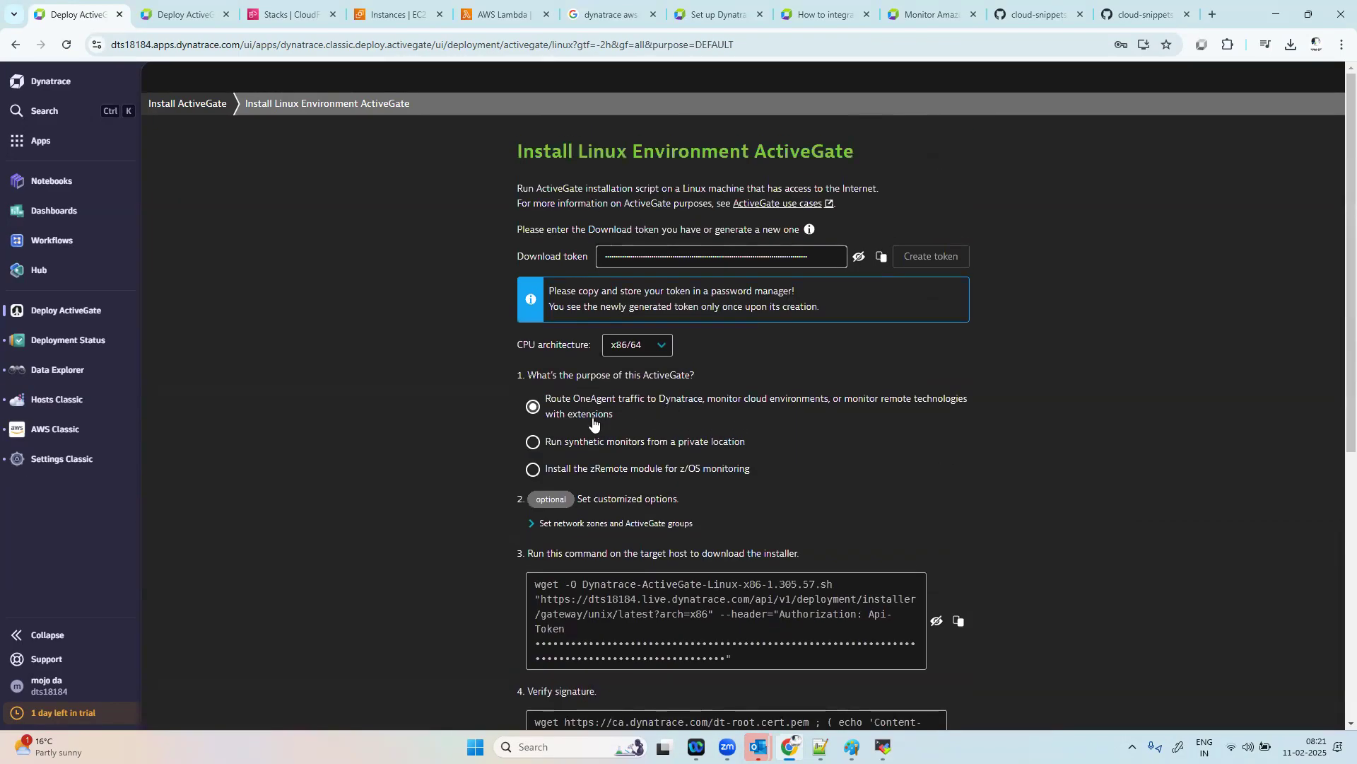
triple_click(538, 423)
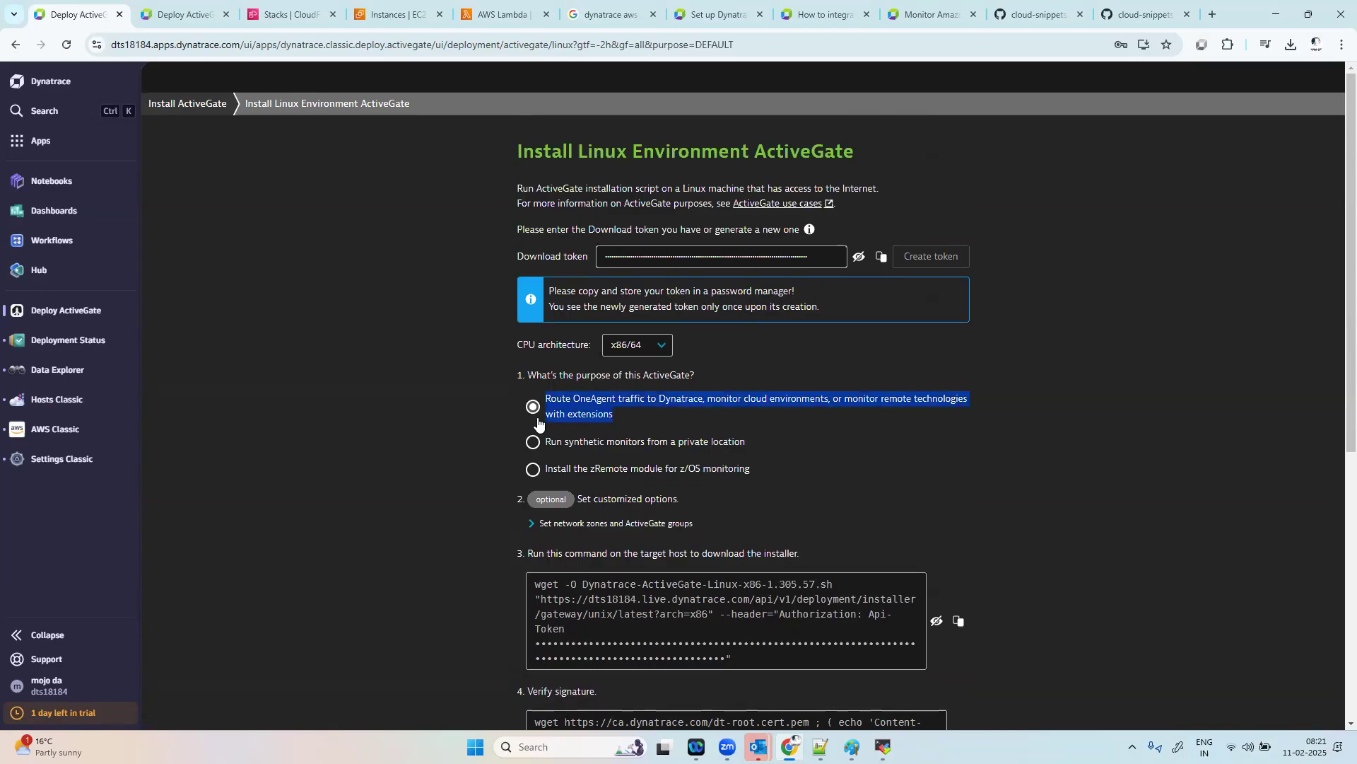
click(637, 422)
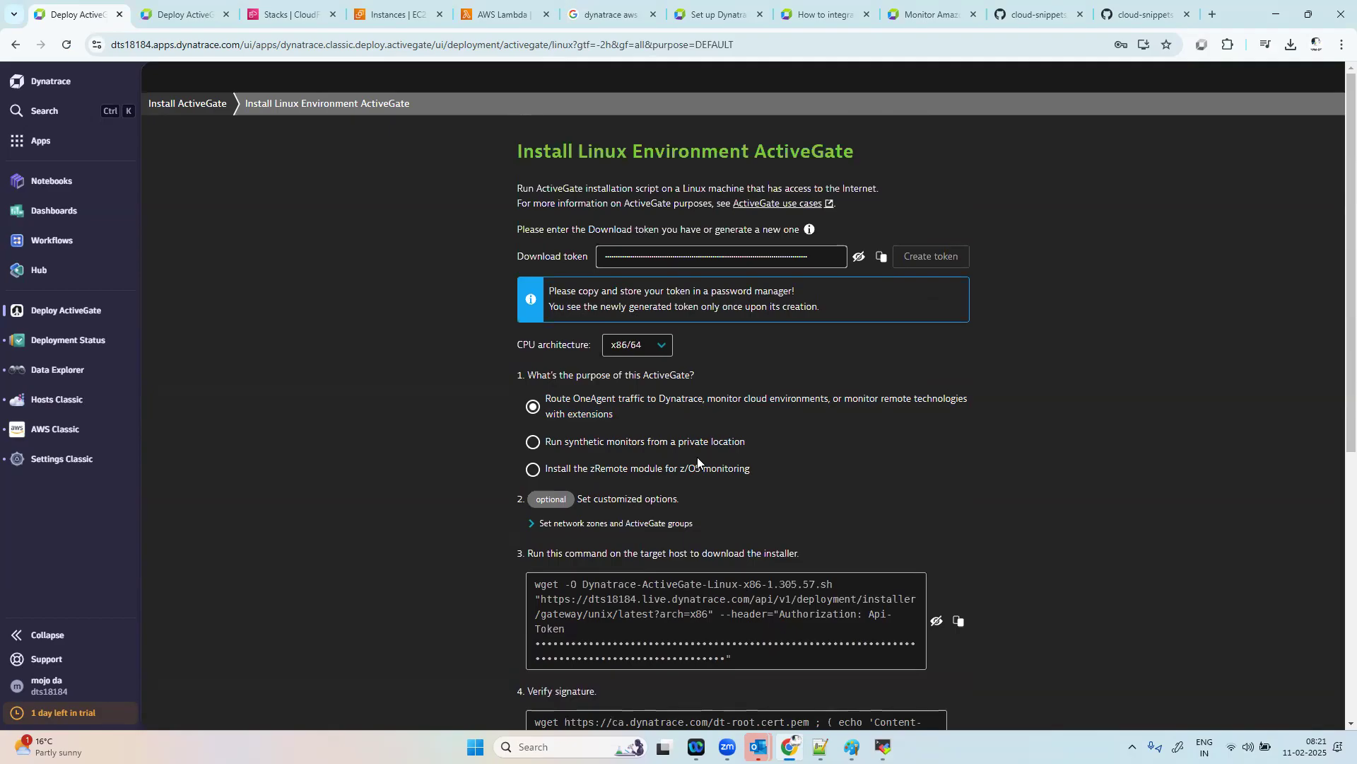
click(533, 443)
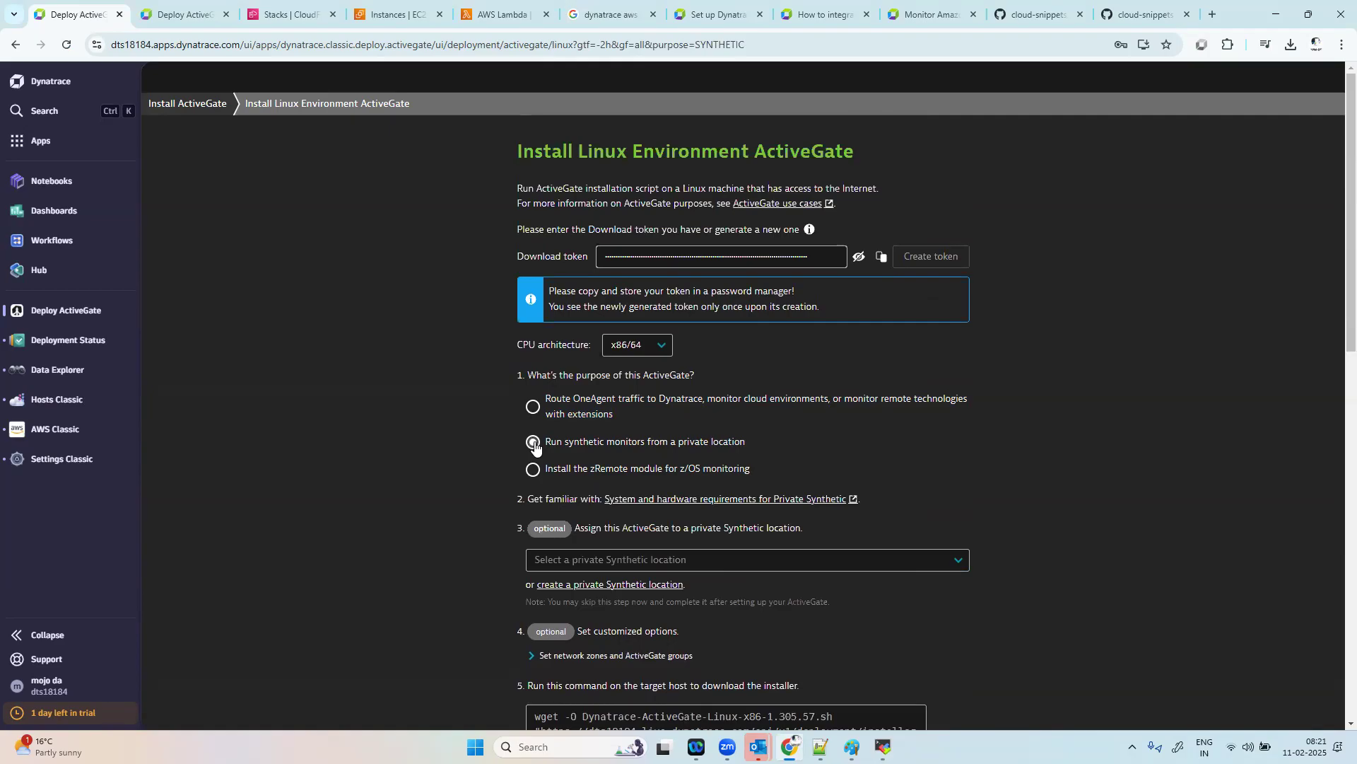
click(535, 407)
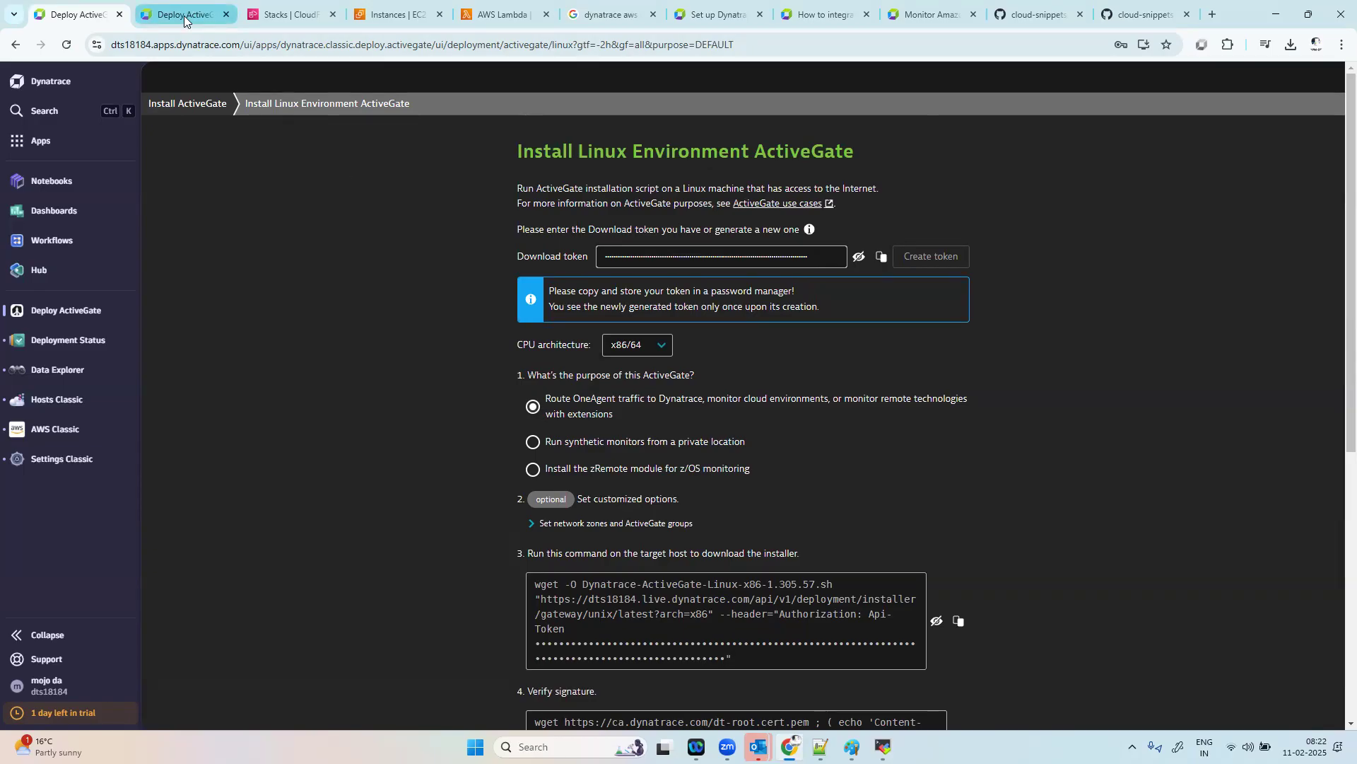
Step: Go back to the ActiveGates deployment status and review the full module list of the EC2 ActiveGate
click(16, 46)
click(16, 45)
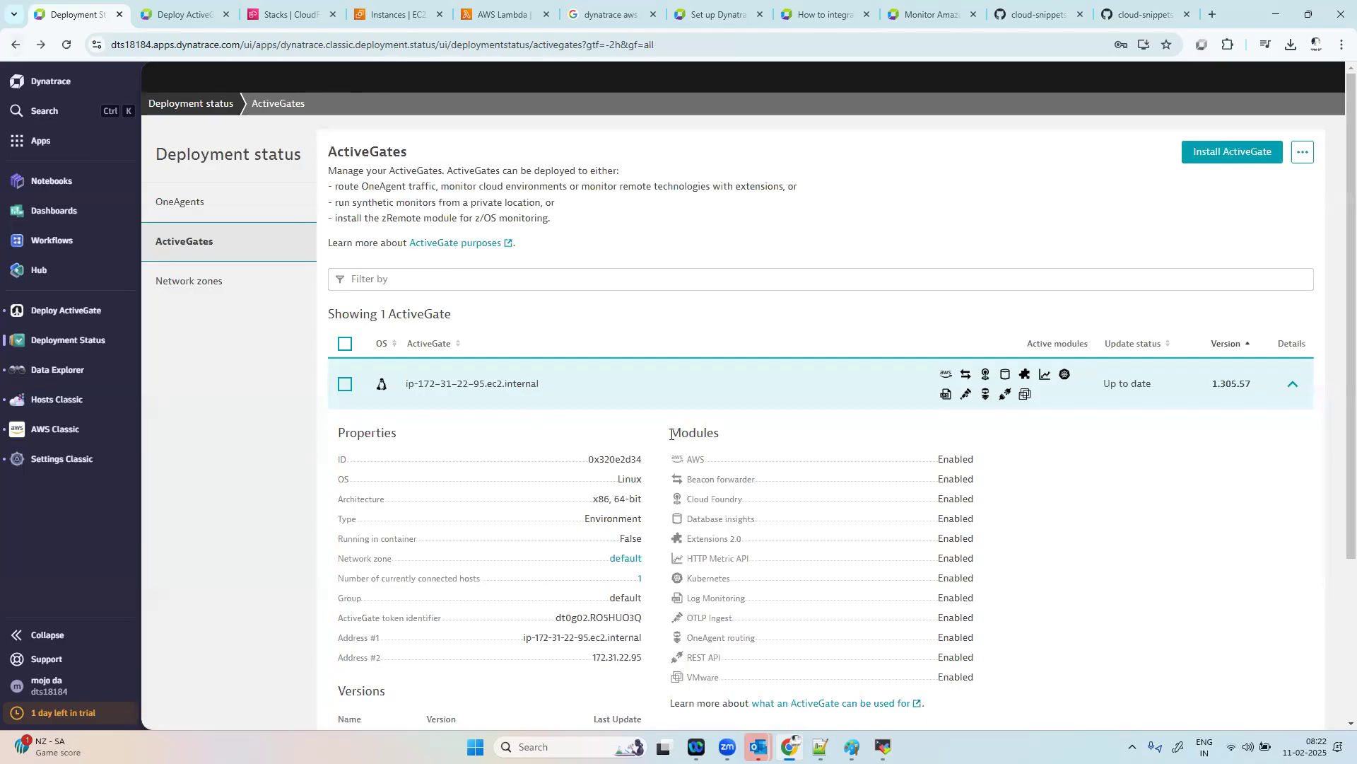
drag(671, 434, 723, 435)
drag(729, 673, 686, 460)
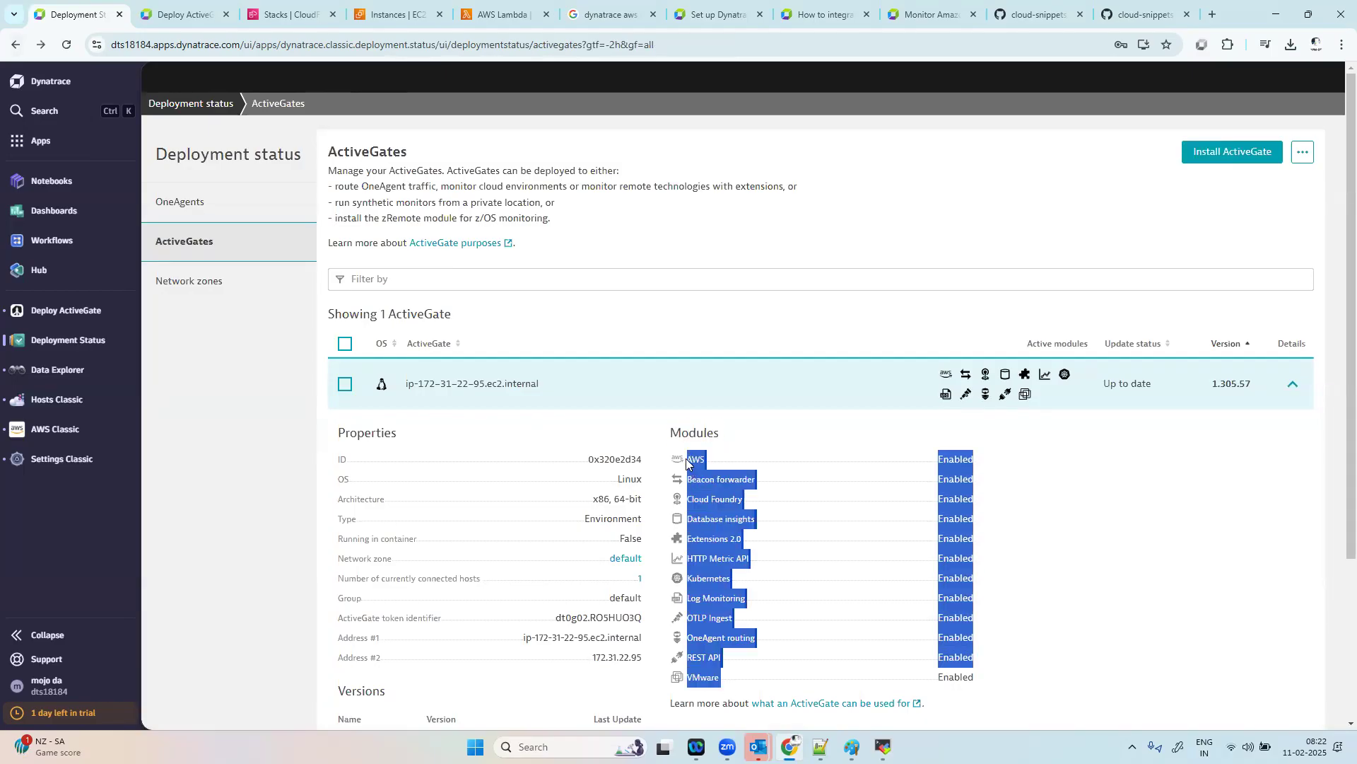
click(1228, 549)
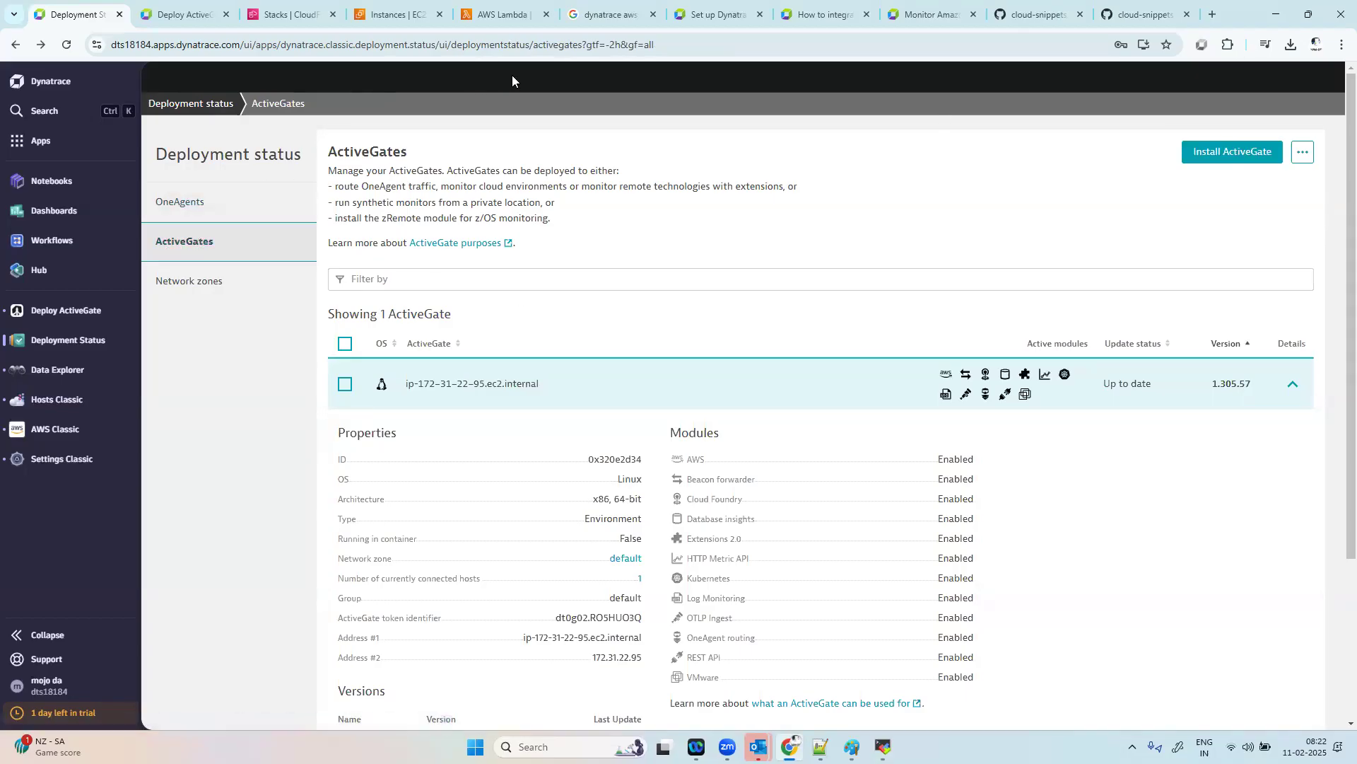
click(294, 16)
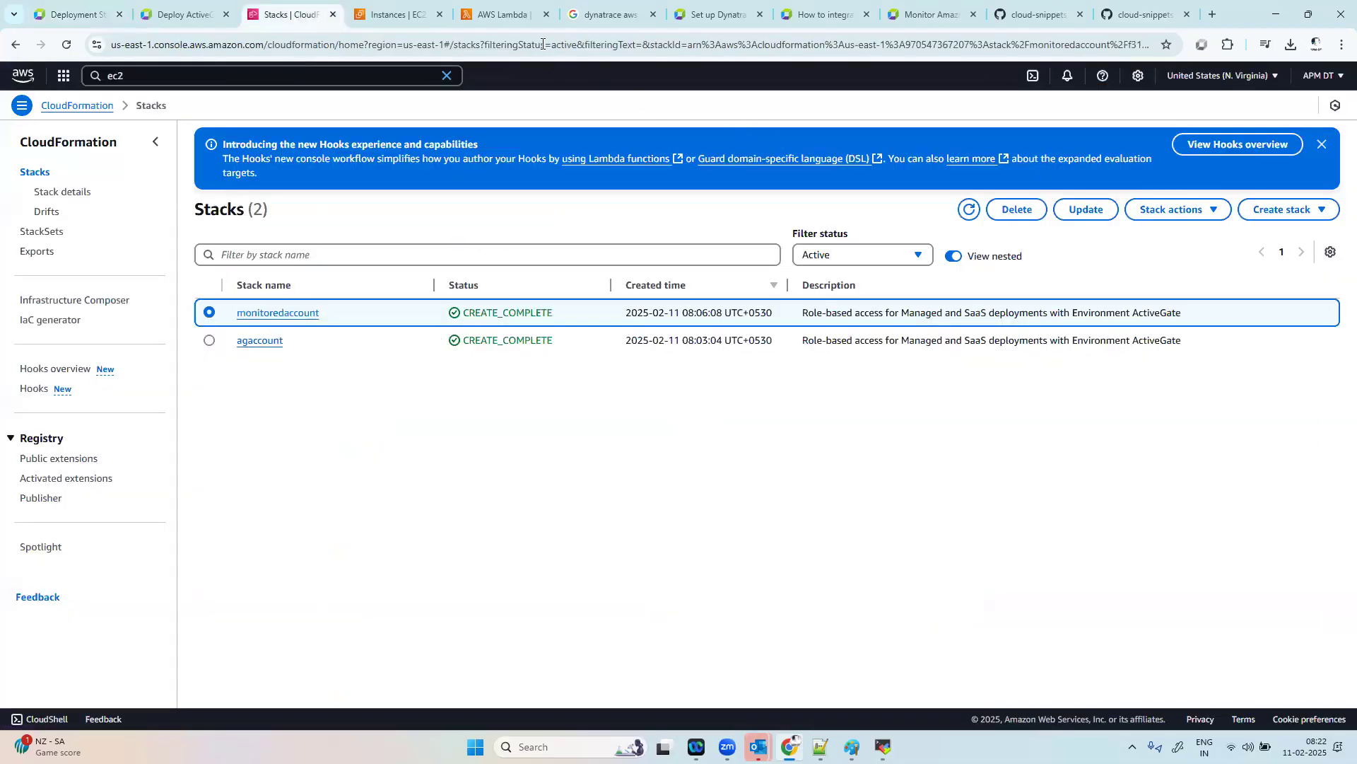
click(497, 8)
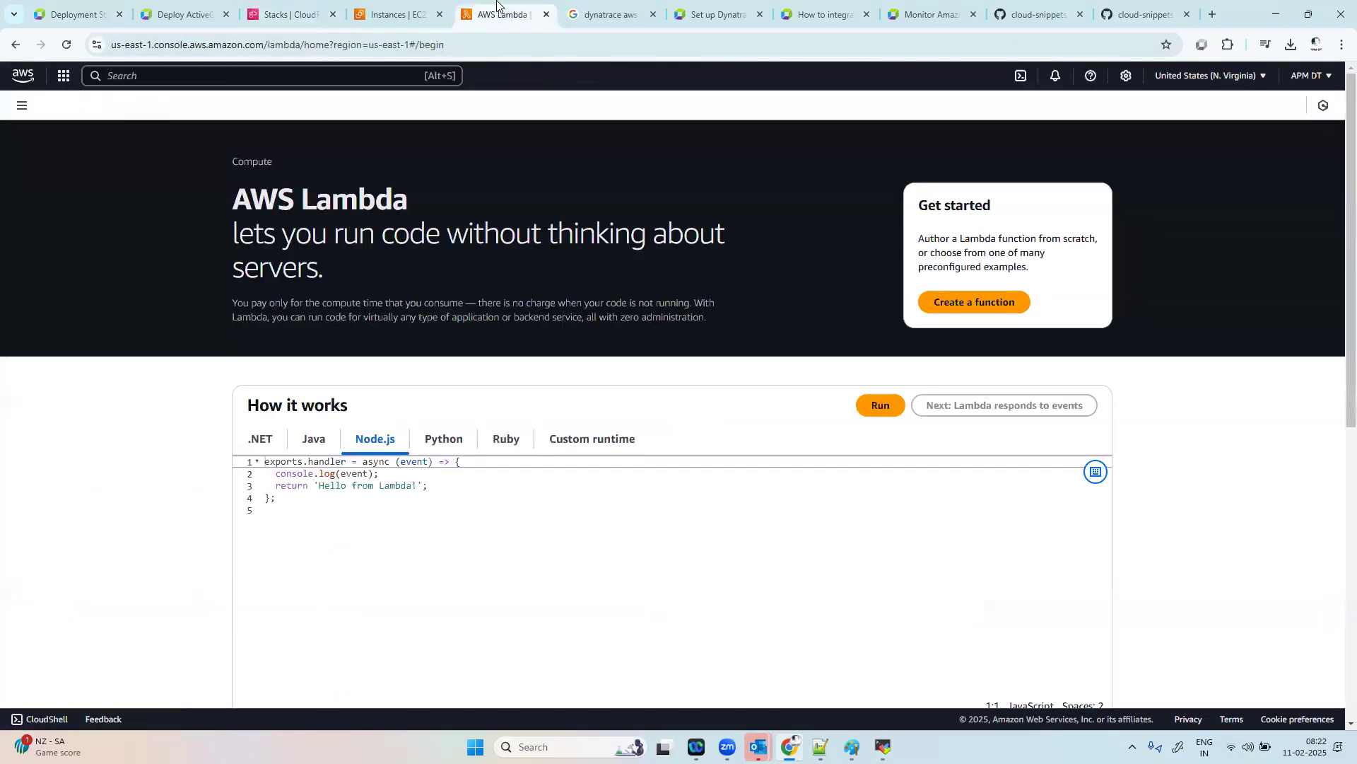
click(70, 14)
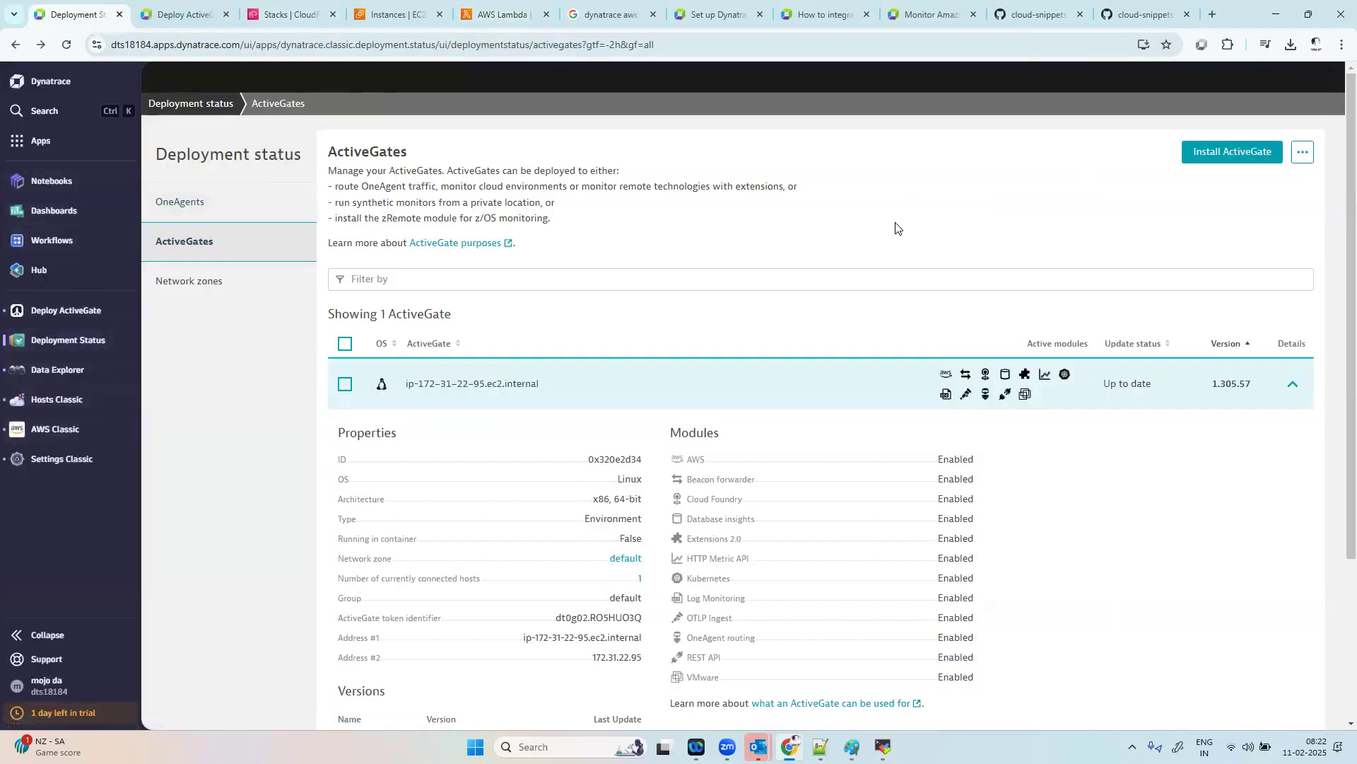
Step: Start adding a new host from the OneAgents deployment status and choose AWS Lambda as the OneAgent platform
click(230, 205)
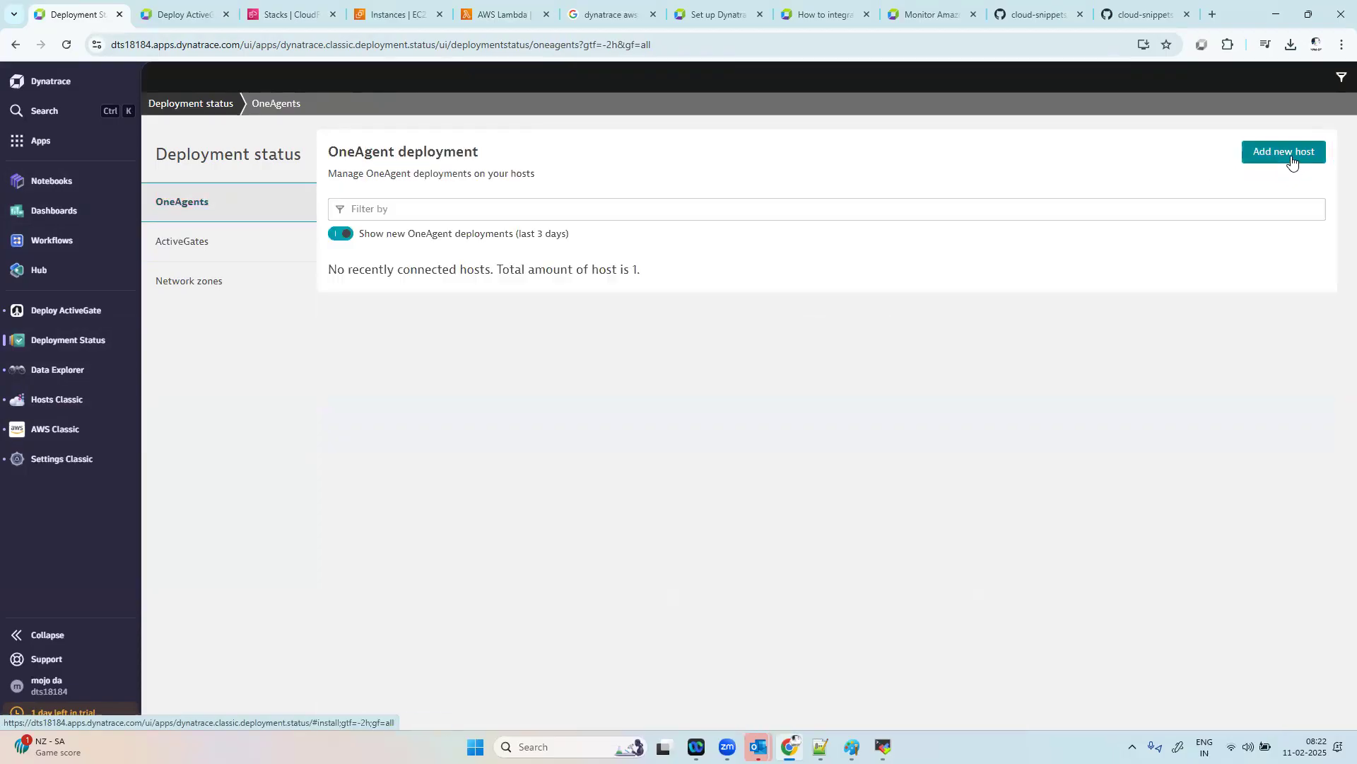
click(1291, 156)
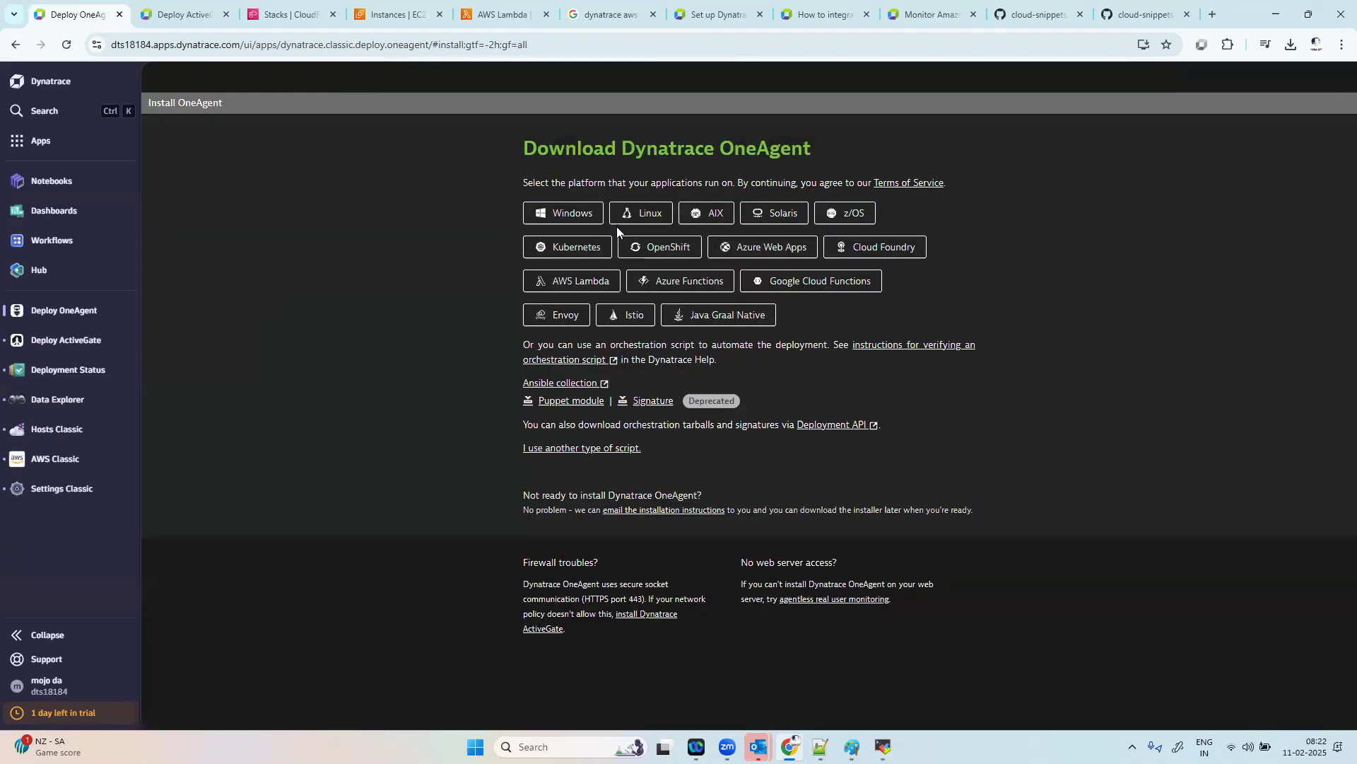
click(562, 279)
Step: Set the Lambda monitoring runtime to Python with Traces and Logs enabled, and generate a new access token
click(685, 212)
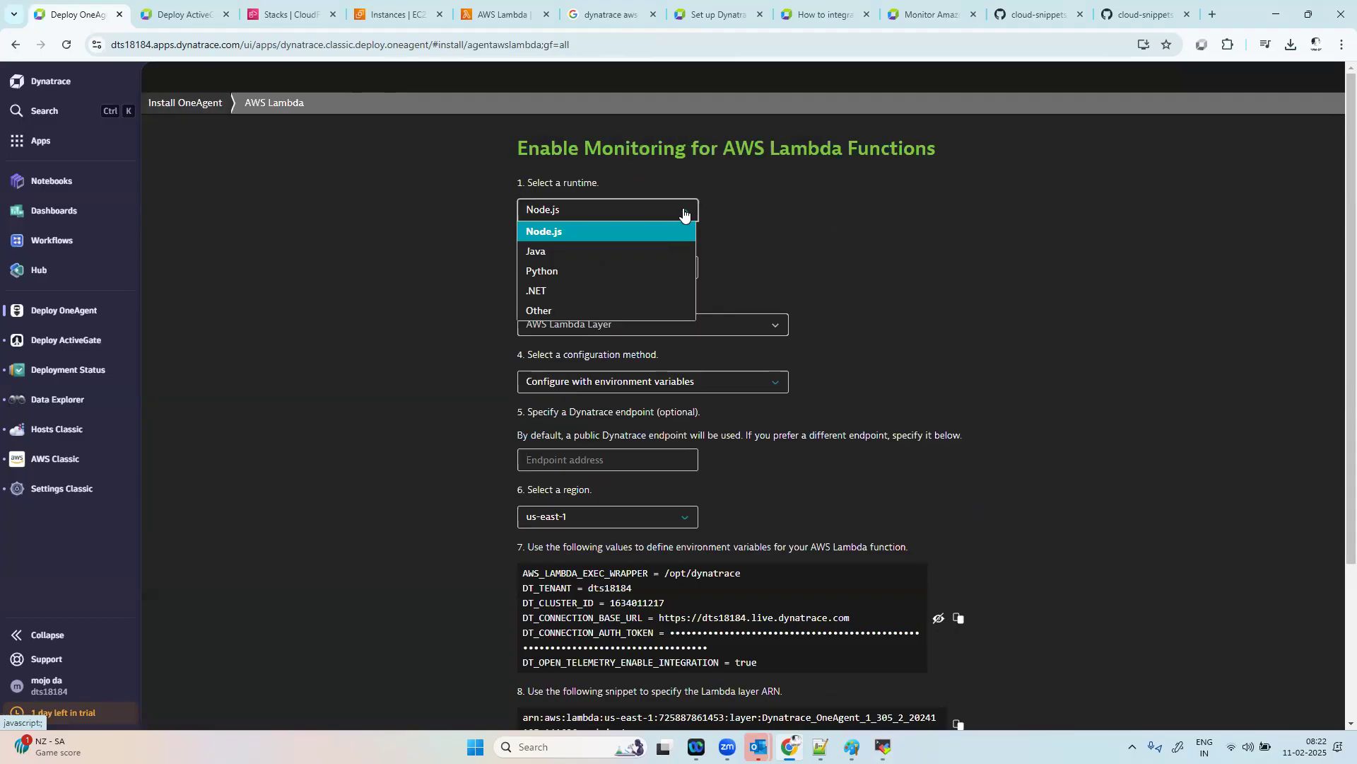
click(560, 273)
click(561, 273)
click(562, 307)
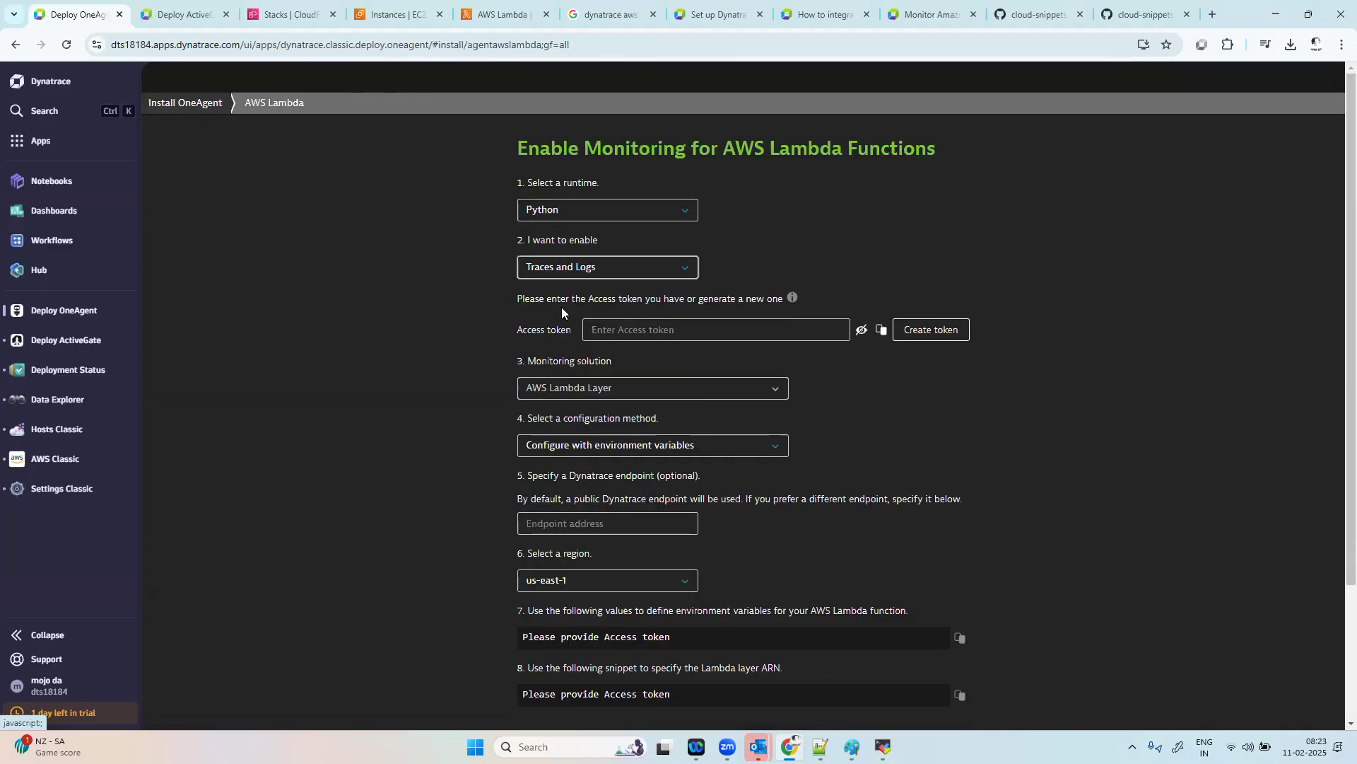
click(959, 330)
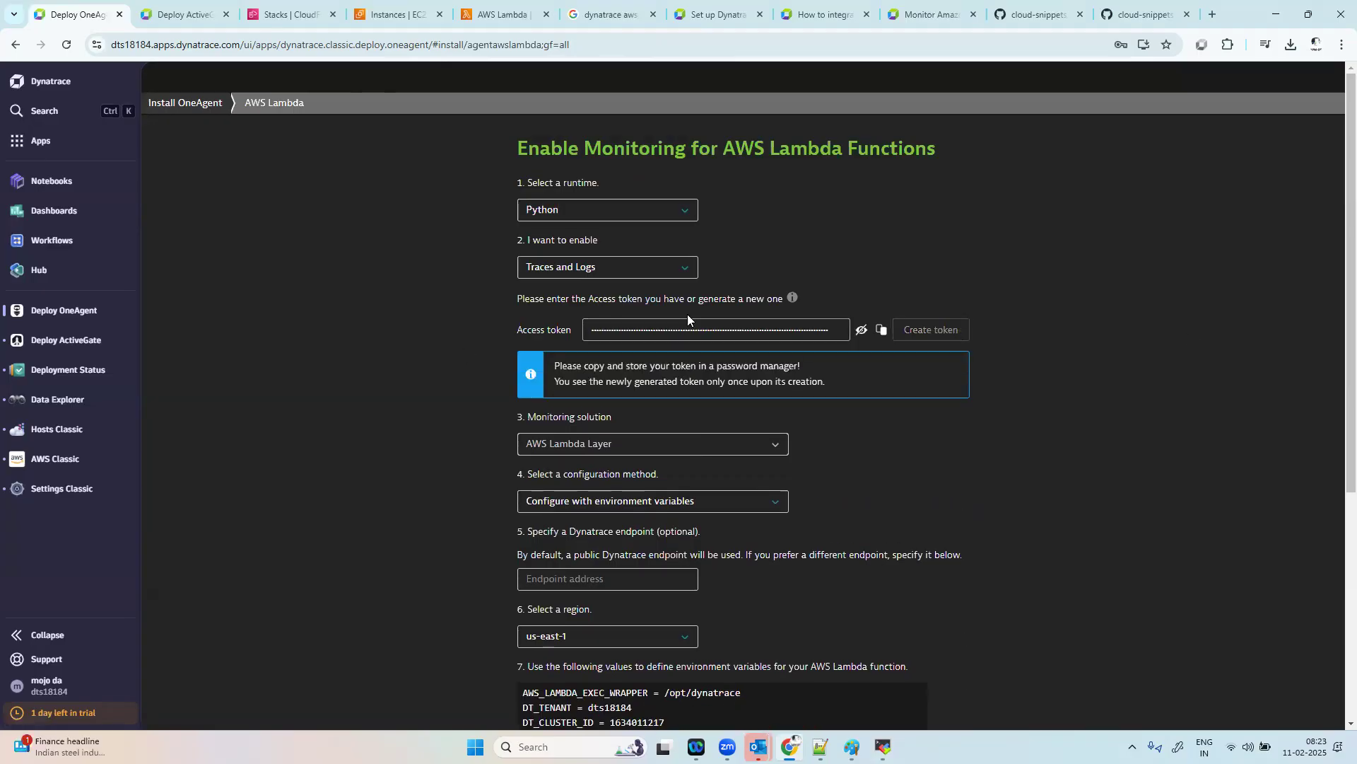
Step: Review the available Lambda configuration methods and choose Configure with environment variables
mouse_move(793, 297)
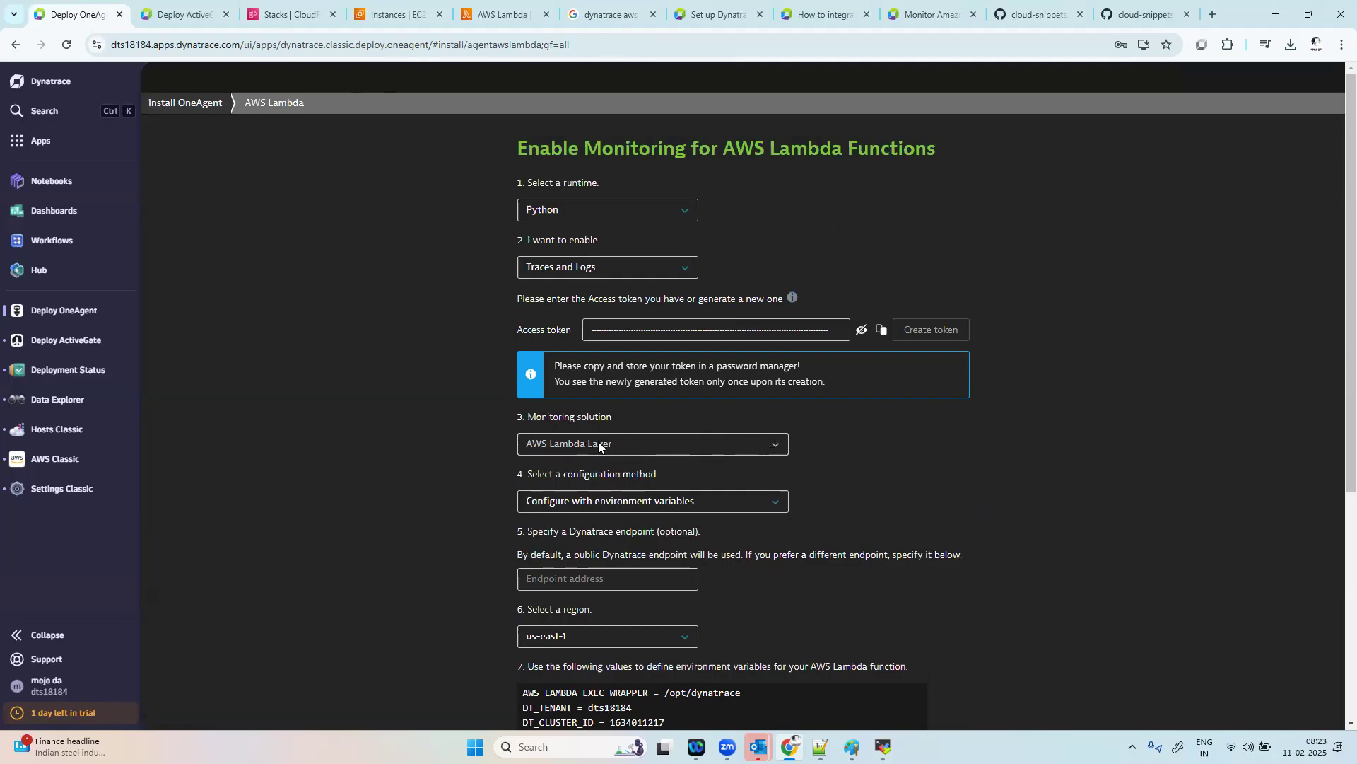
scroll(858, 464, down, 2)
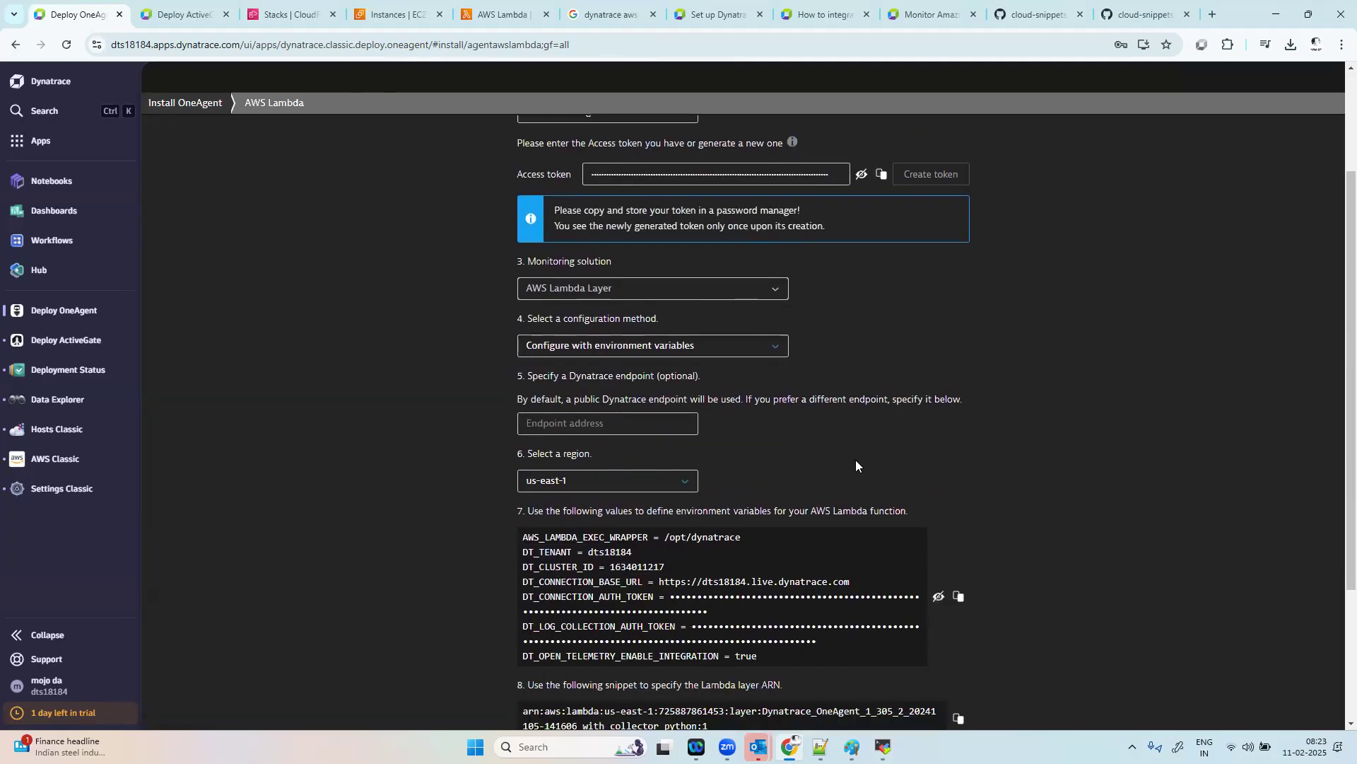
click(761, 346)
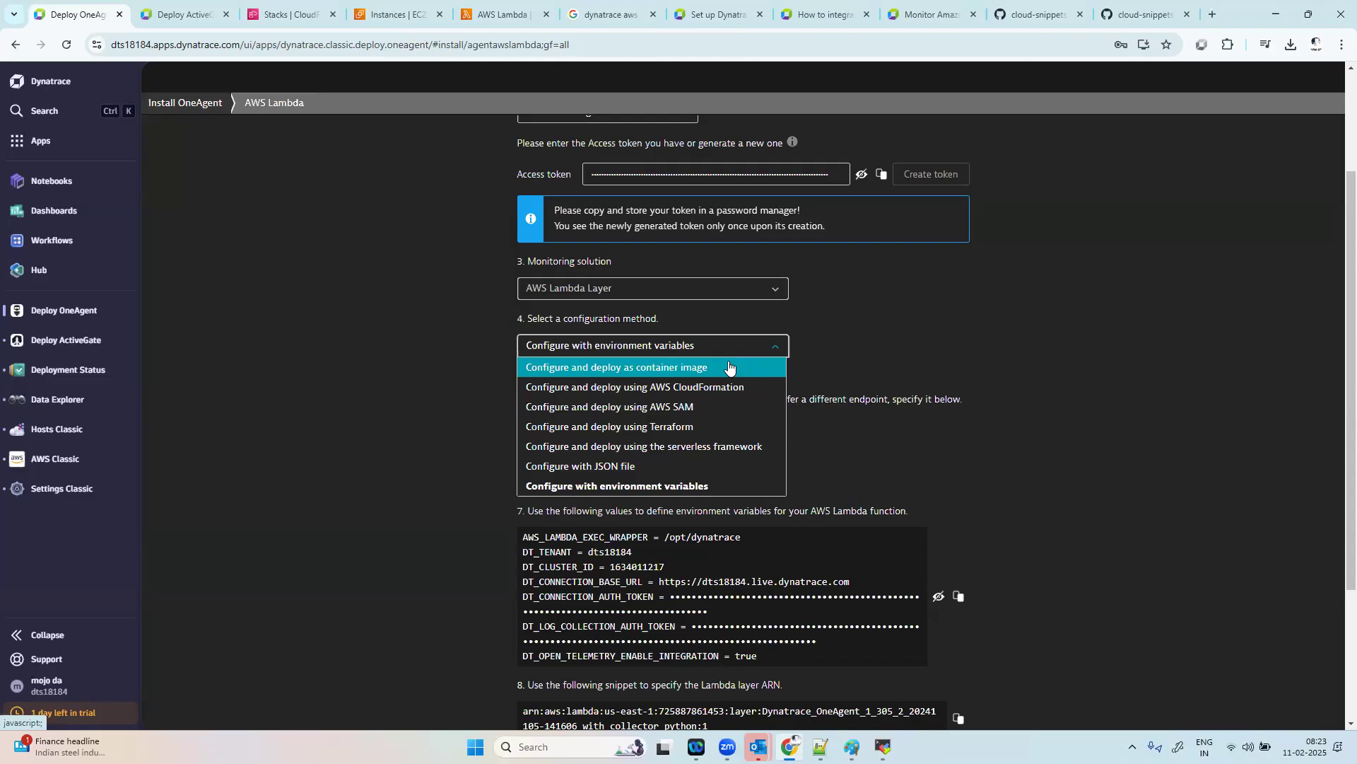
click(709, 487)
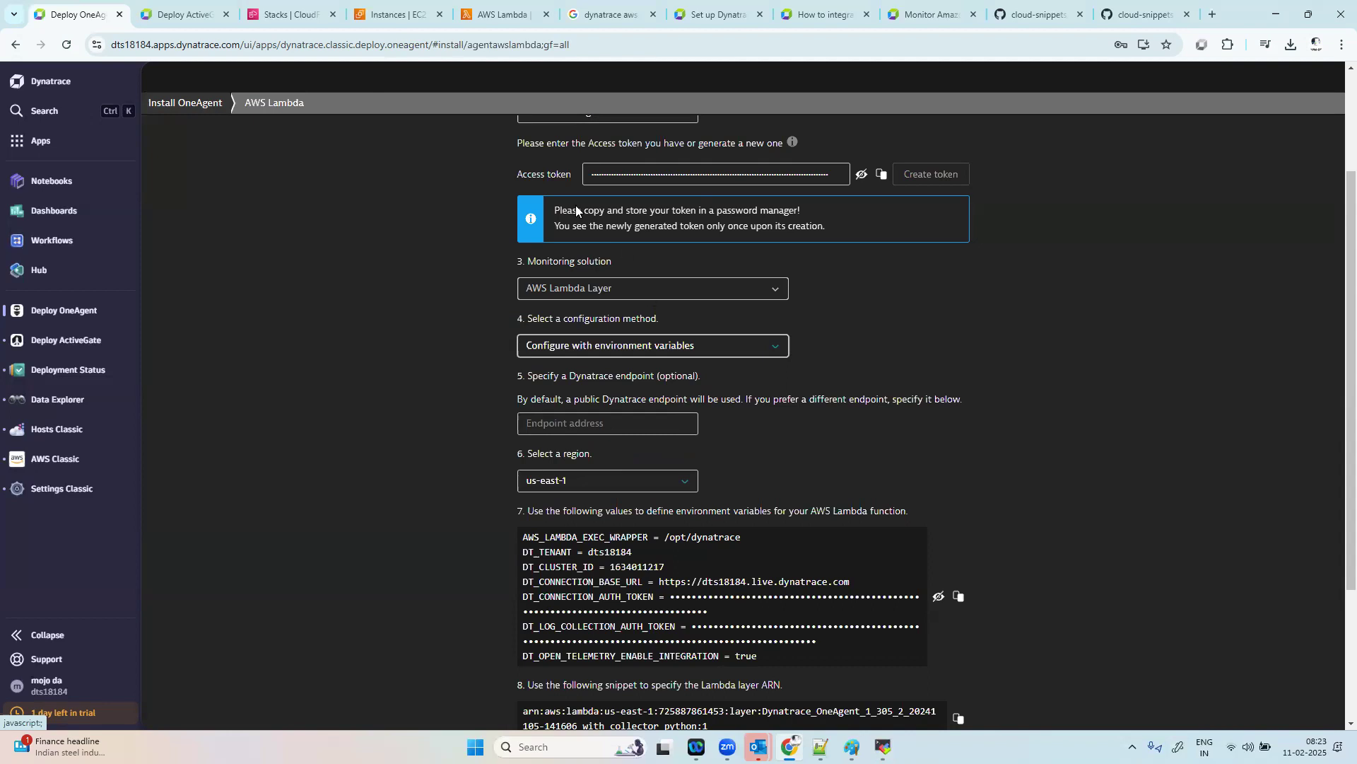
Step: Switch to the AWS Lambda console and start authoring a function from scratch named dynatracetest
click(509, 17)
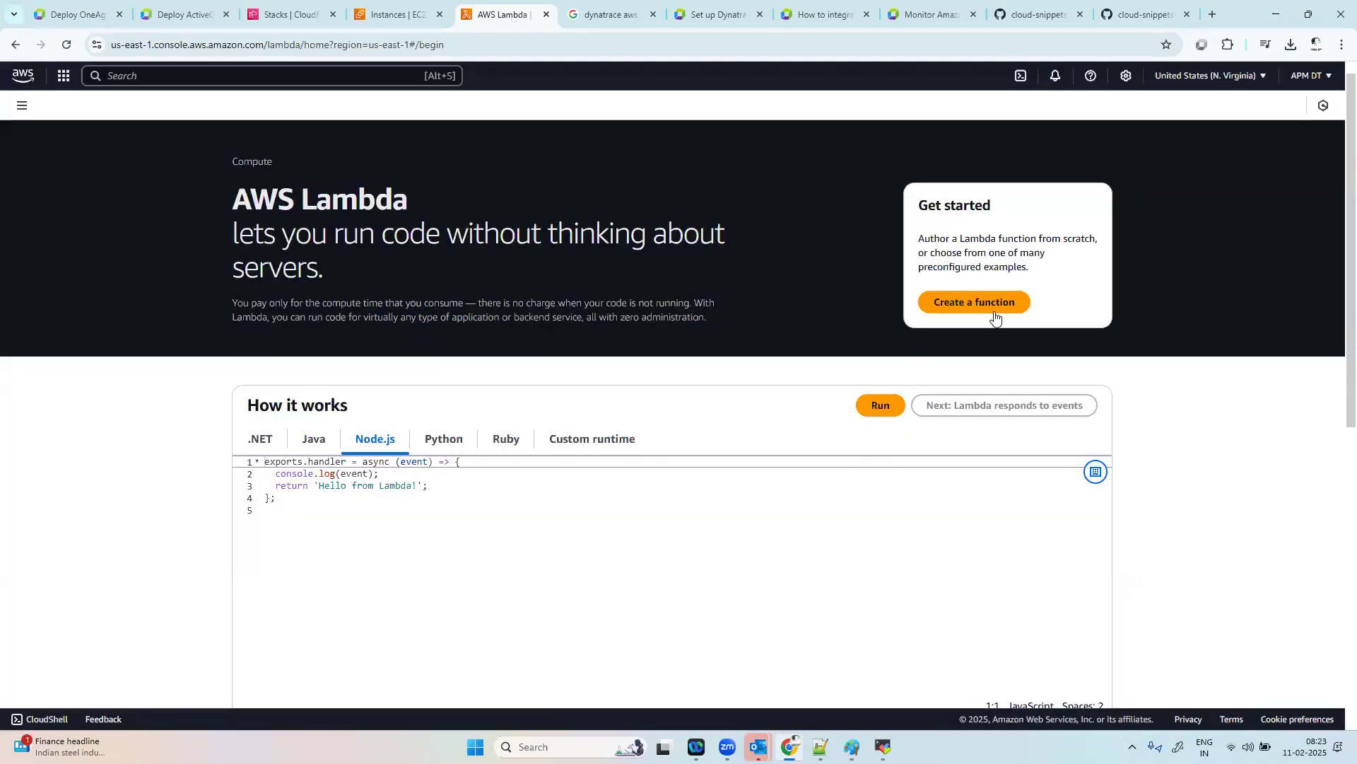
click(961, 305)
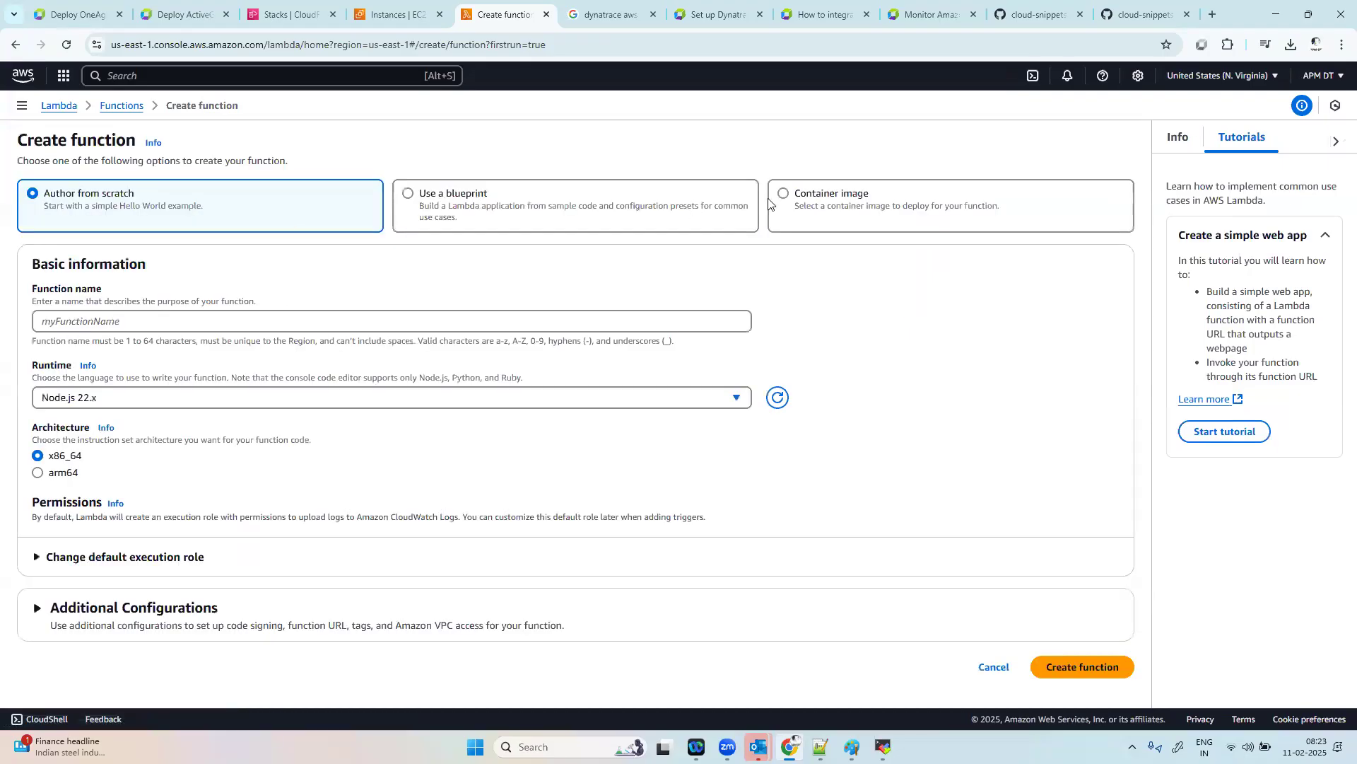
click(125, 321)
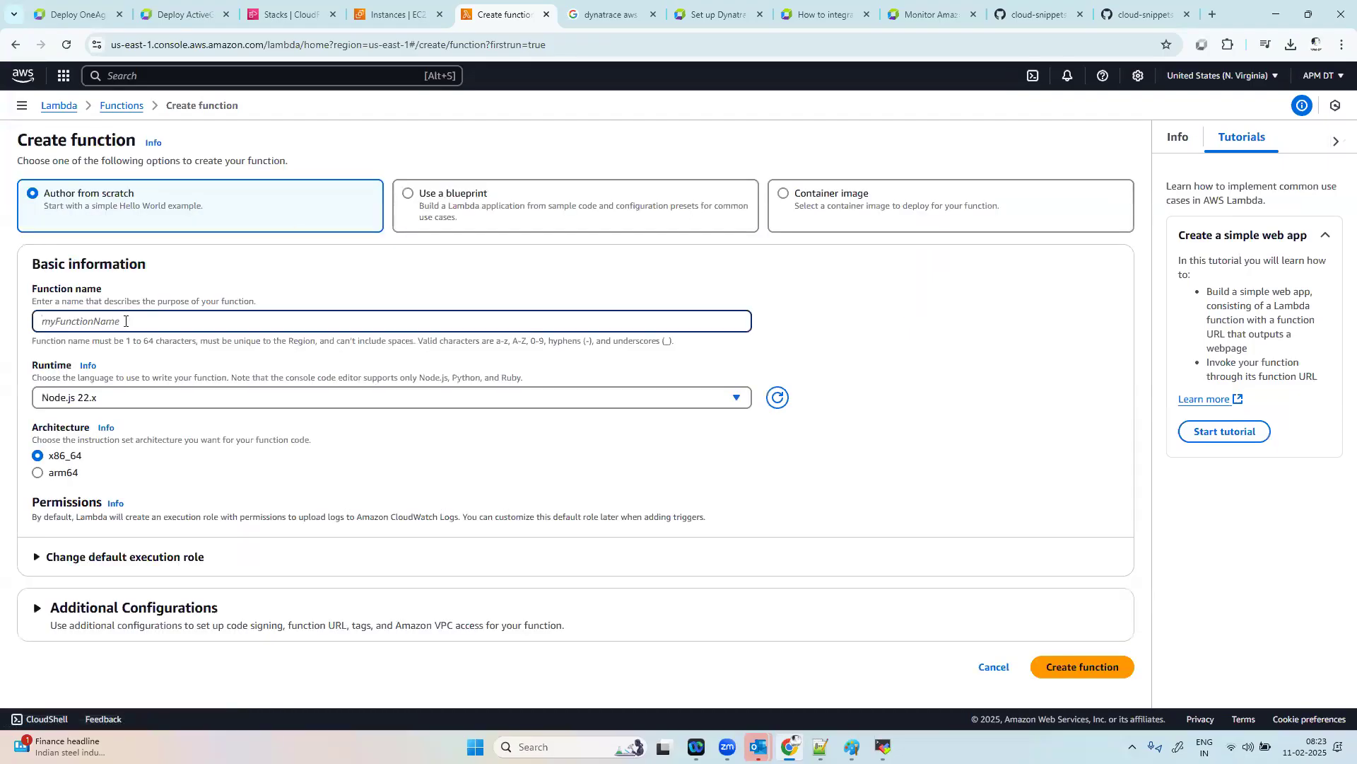
text(dynatracetest)
Step: Set the new function's runtime to Python 3.12
click(146, 398)
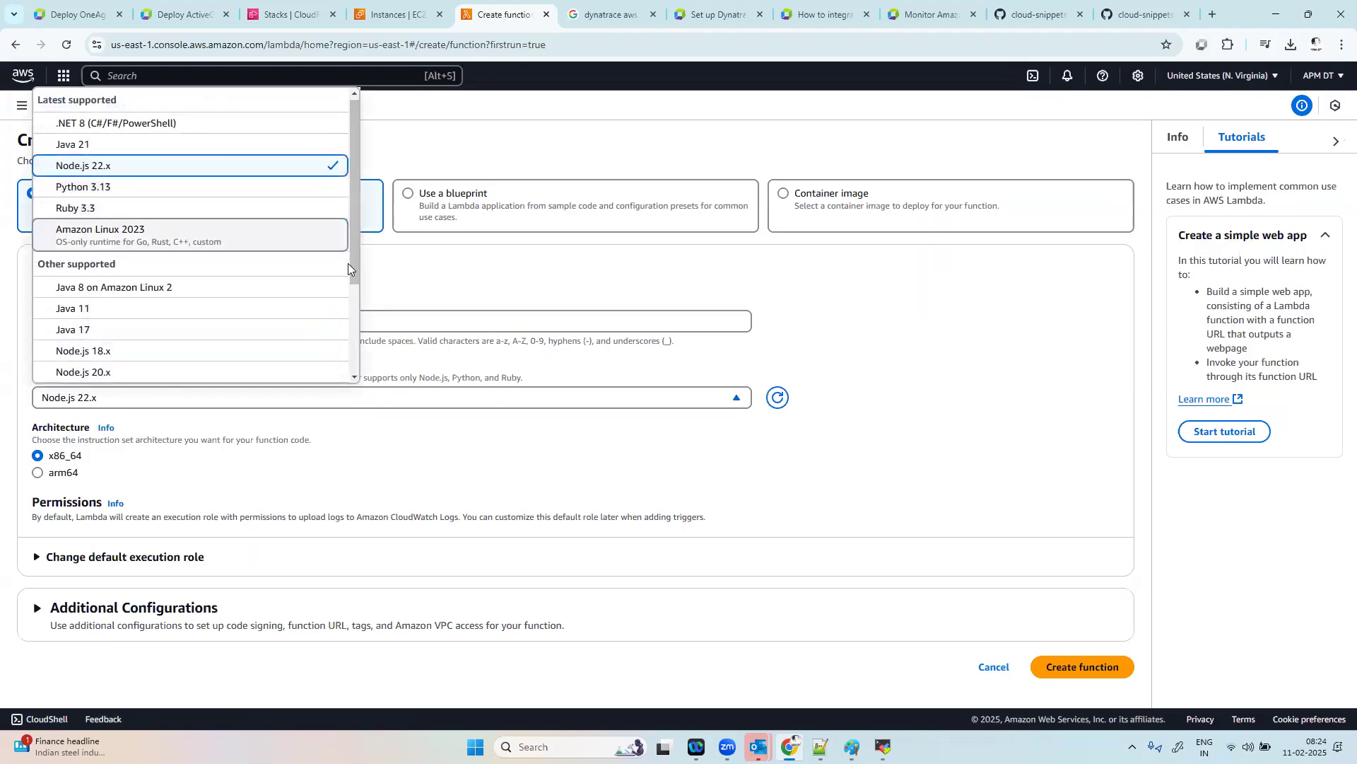
click(351, 320)
drag(350, 320, 352, 341)
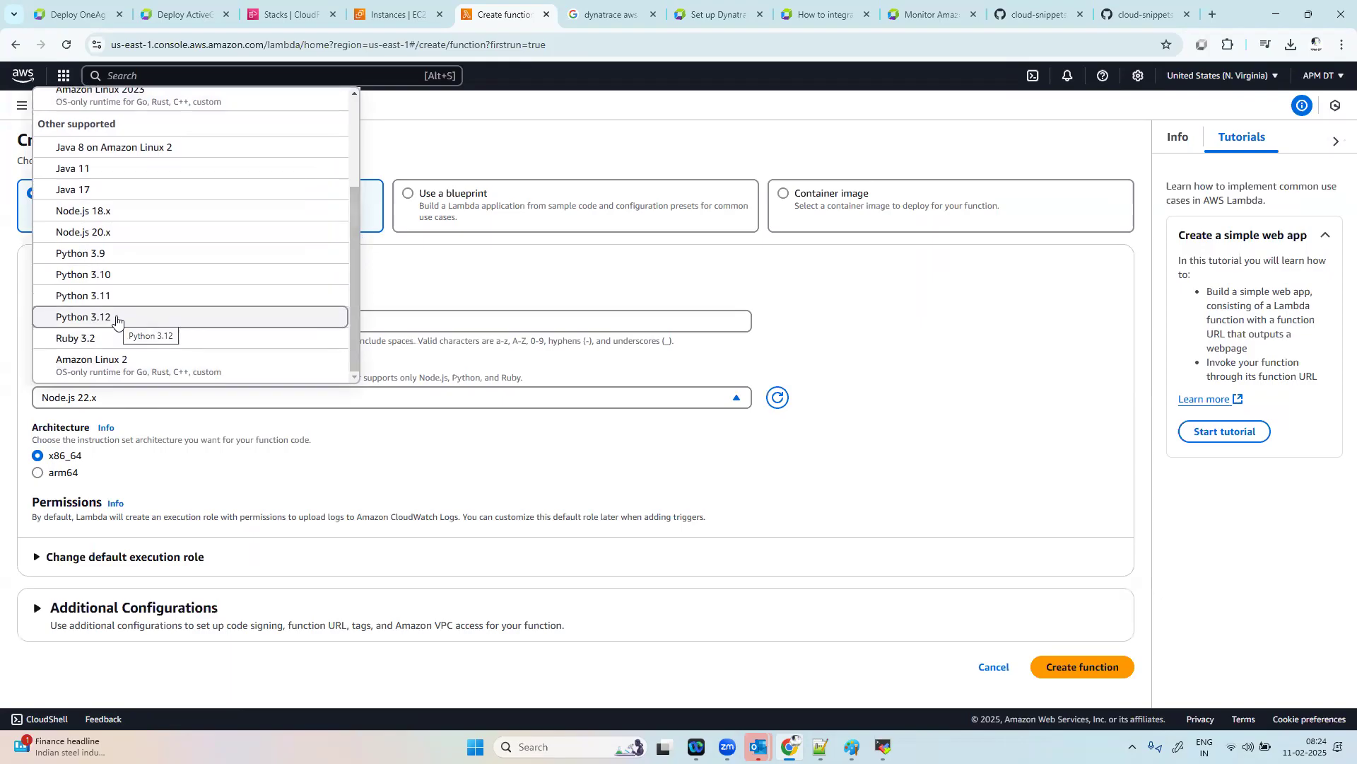
click(117, 318)
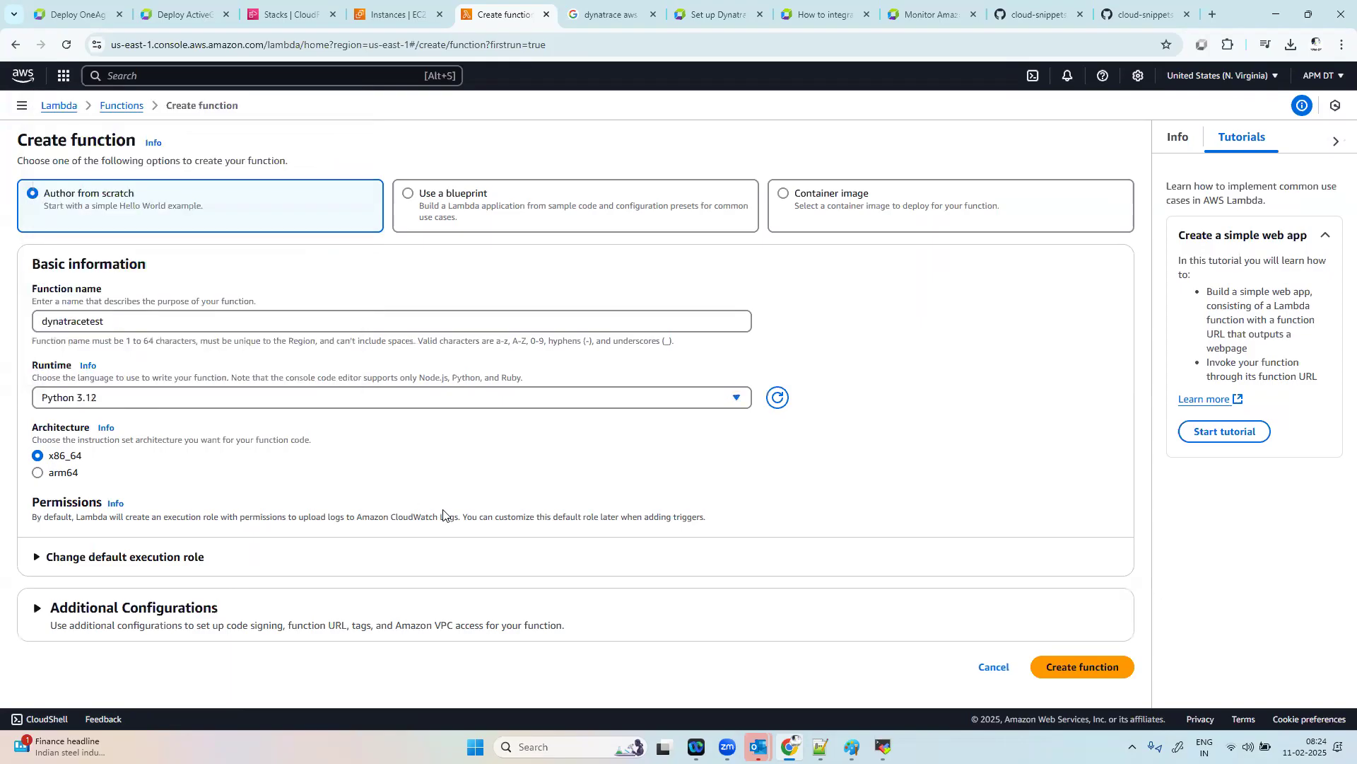
Step: Review the default execution role options, keep the new role with basic Lambda permissions, and create the function
click(38, 556)
scroll(396, 561, down, 3)
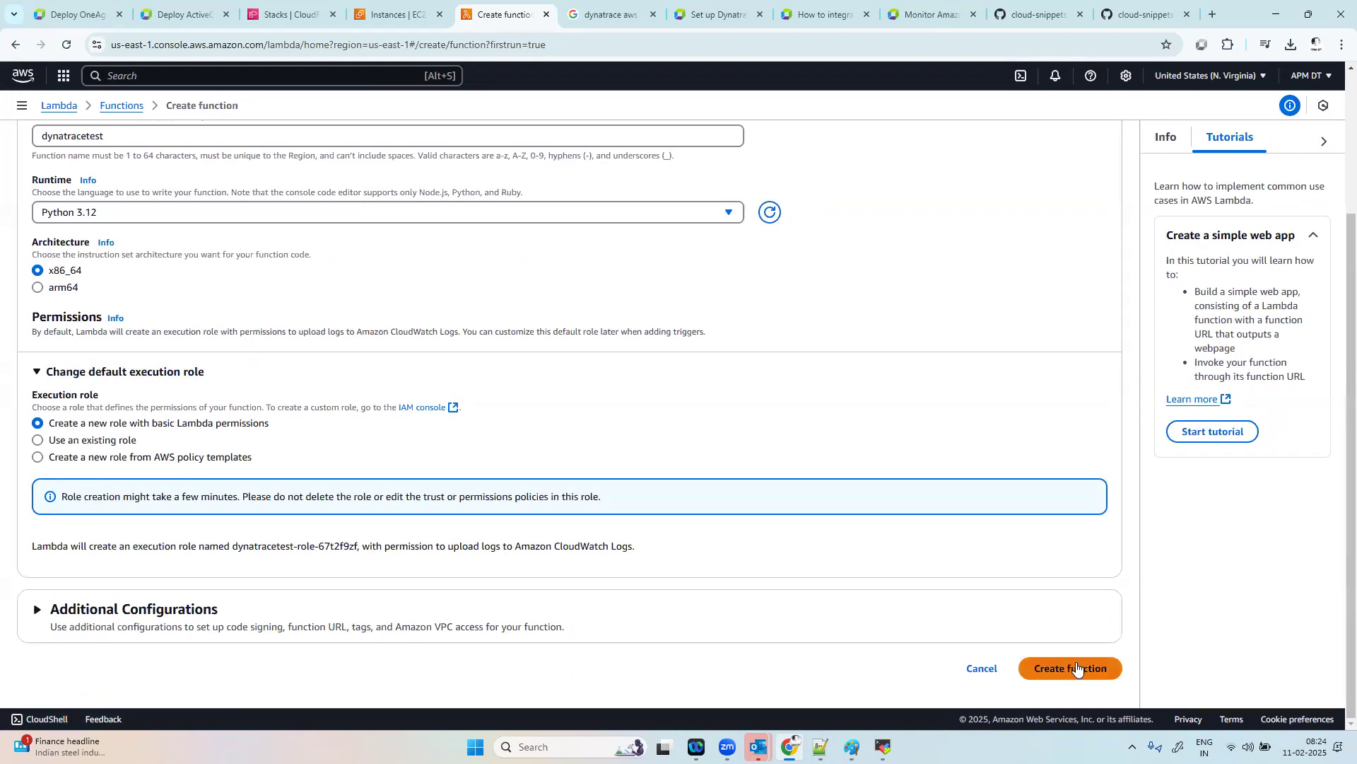
click(1076, 668)
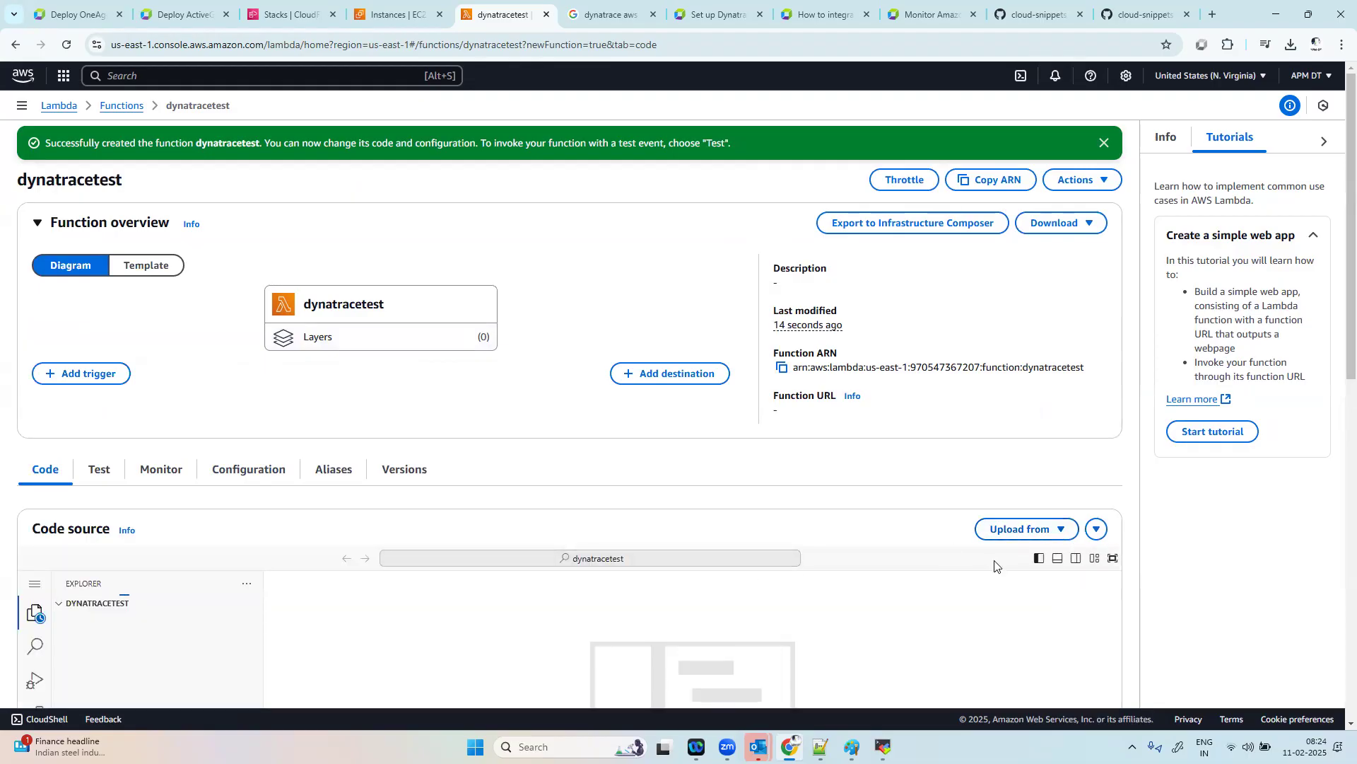
Step: Examine the code upload options, the default handler code in lambda_function.py and the test event selection
scroll(818, 458, down, 3)
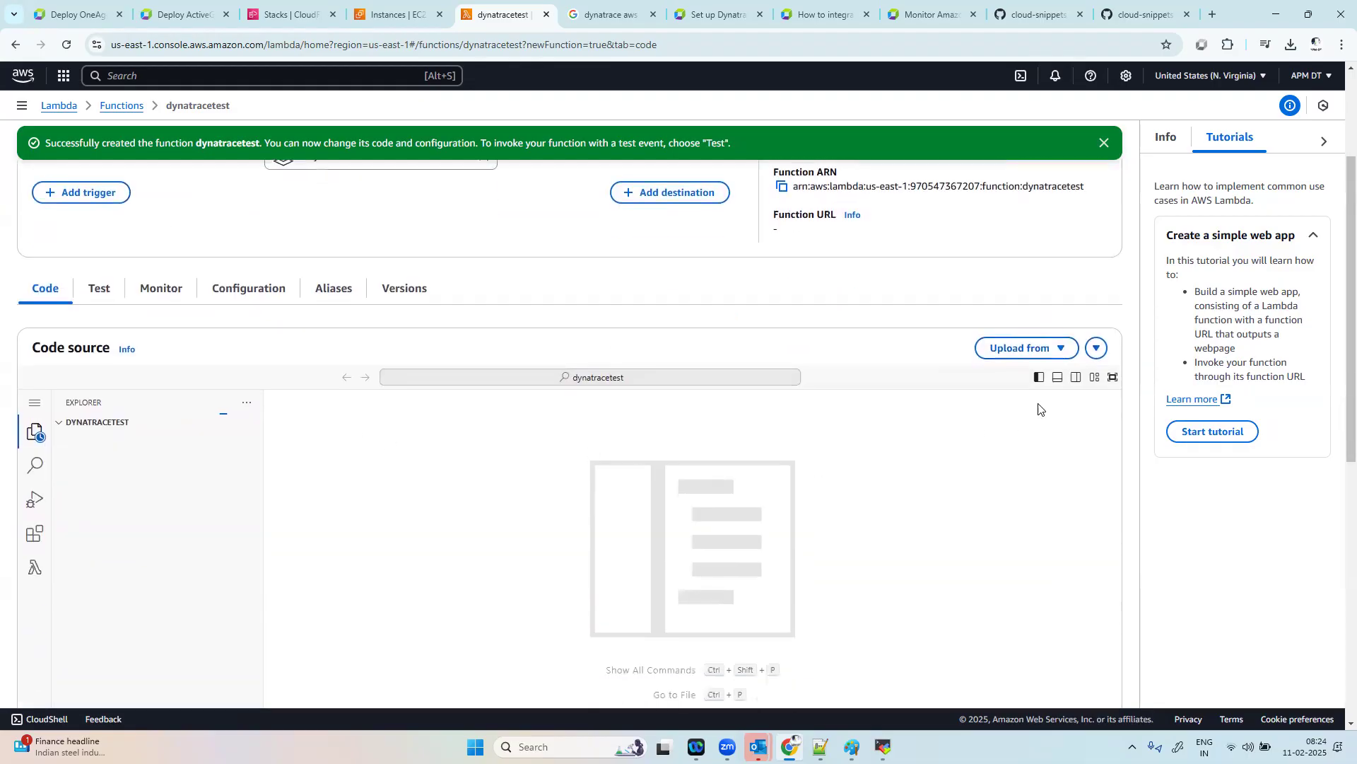
click(1054, 347)
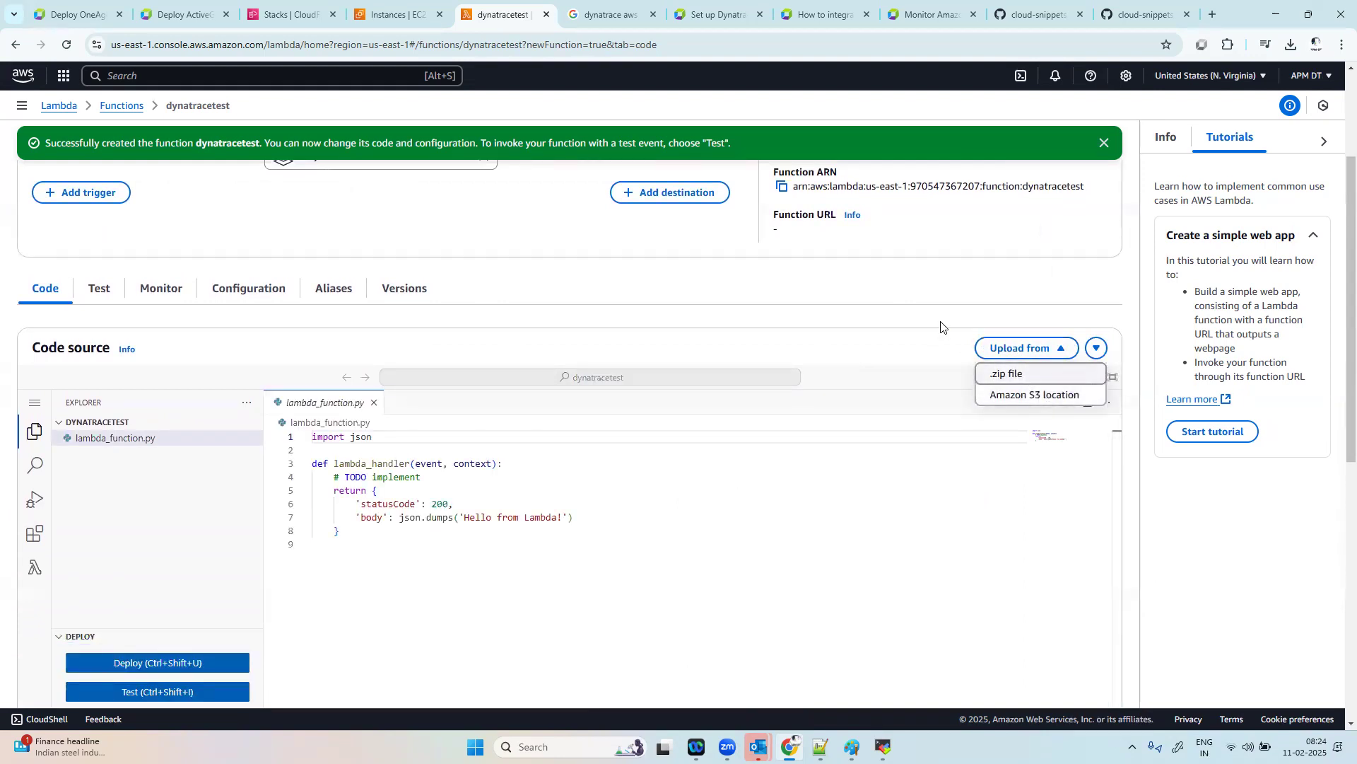
click(937, 290)
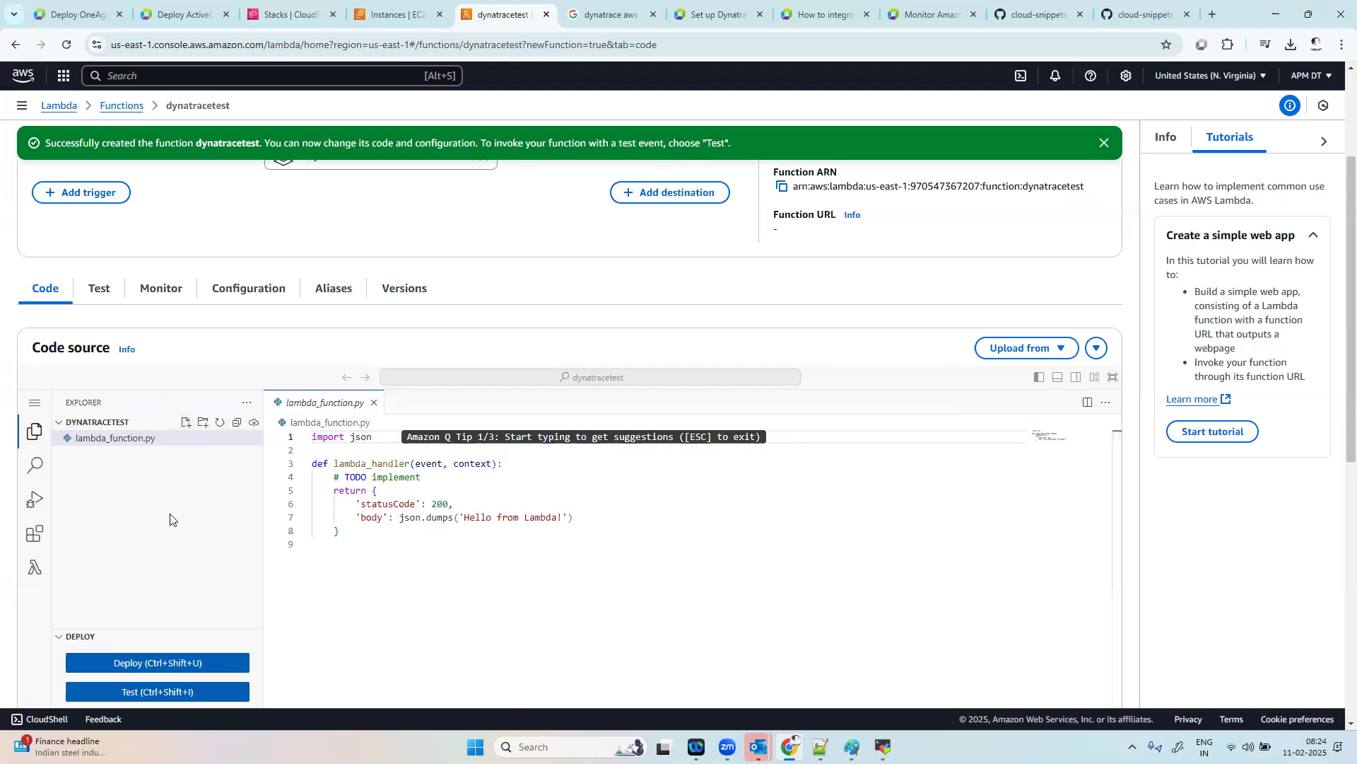
click(139, 438)
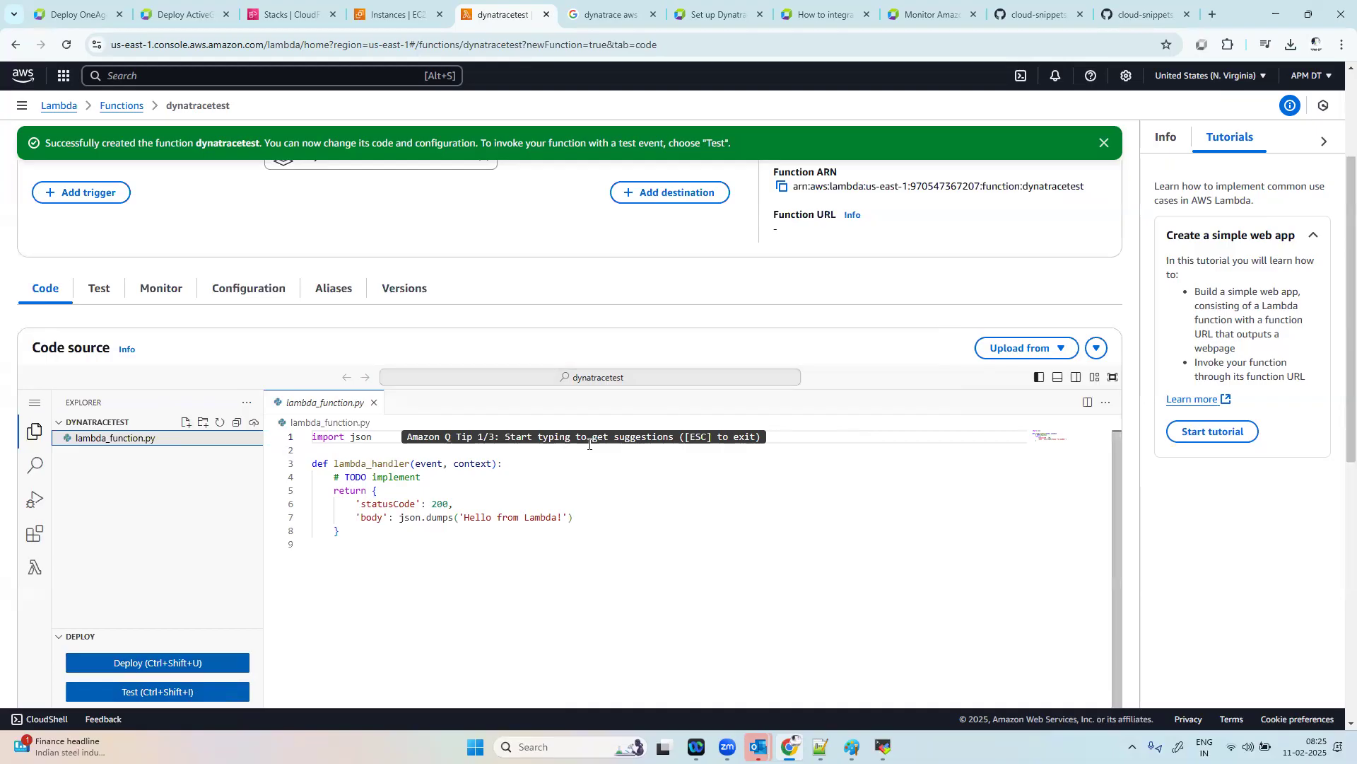
click(946, 439)
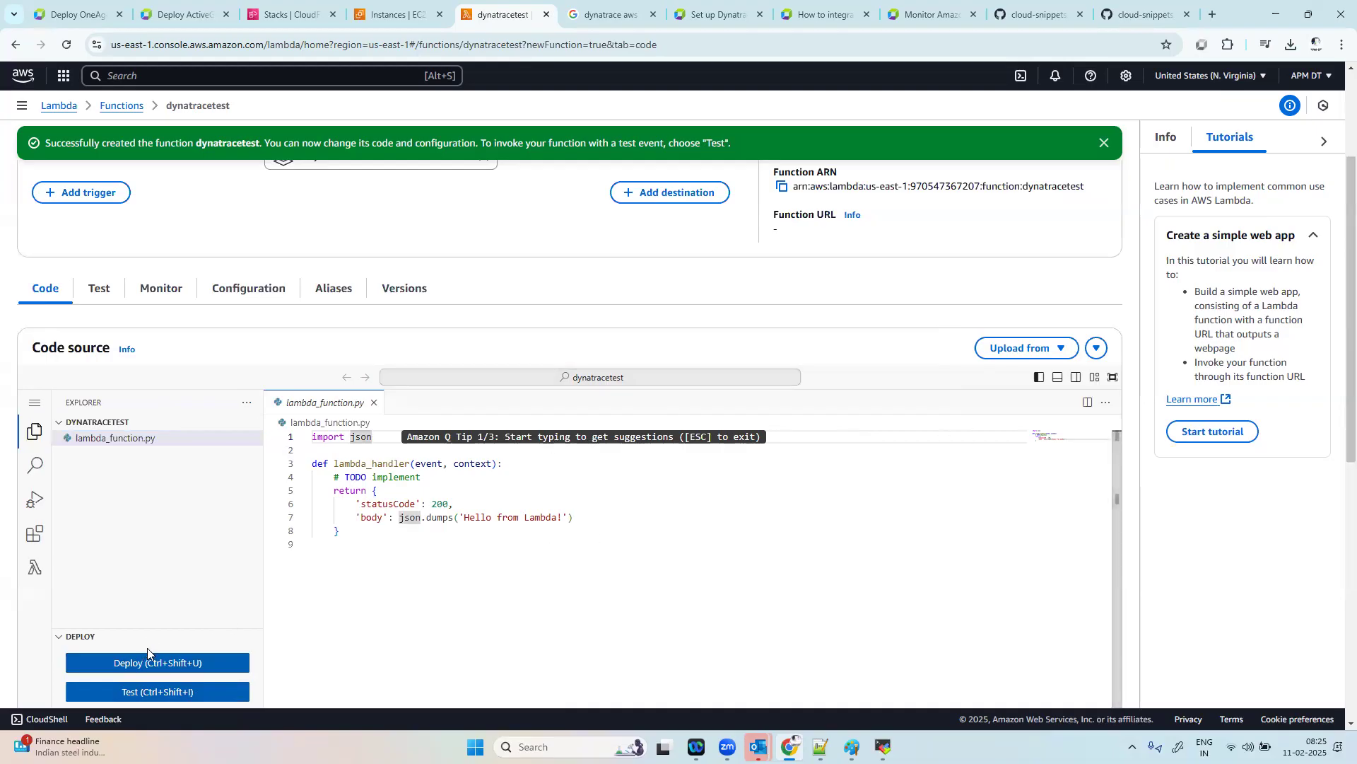
click(149, 693)
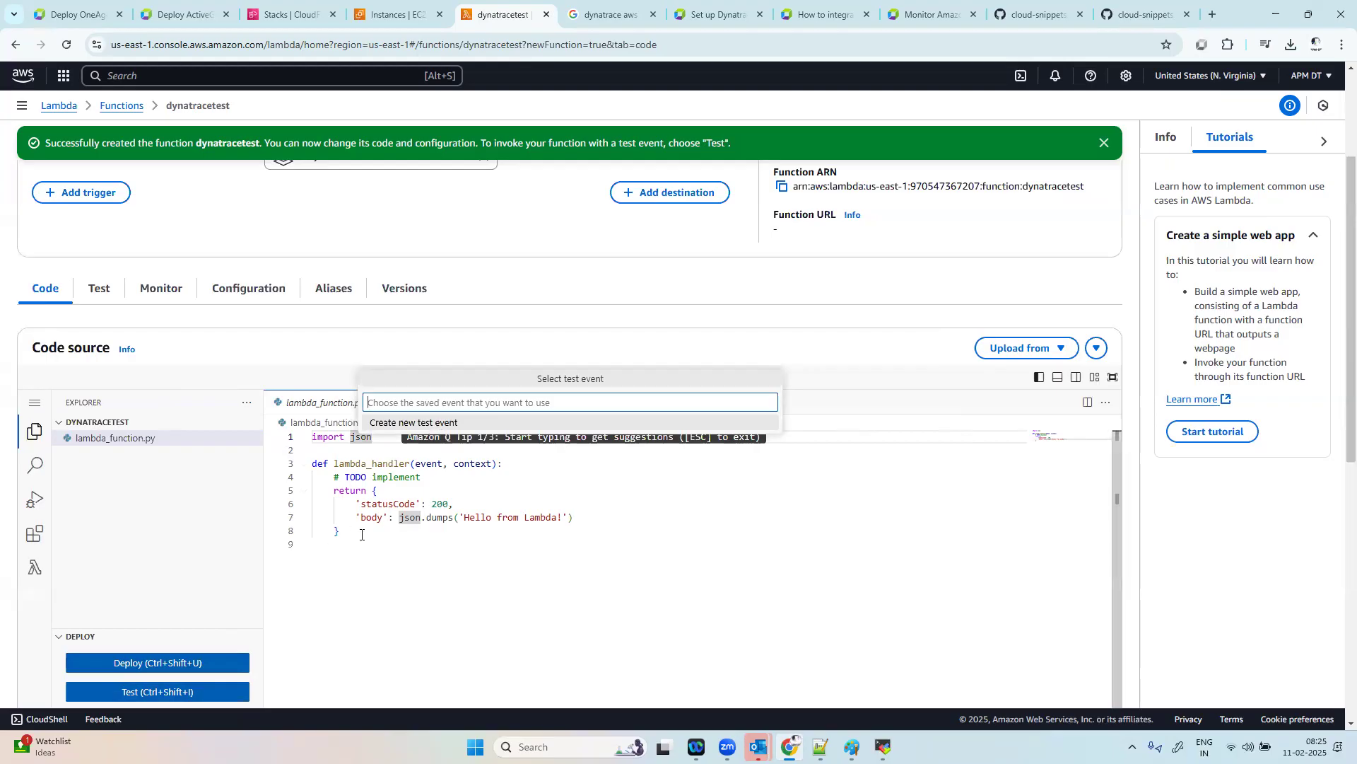
click(603, 519)
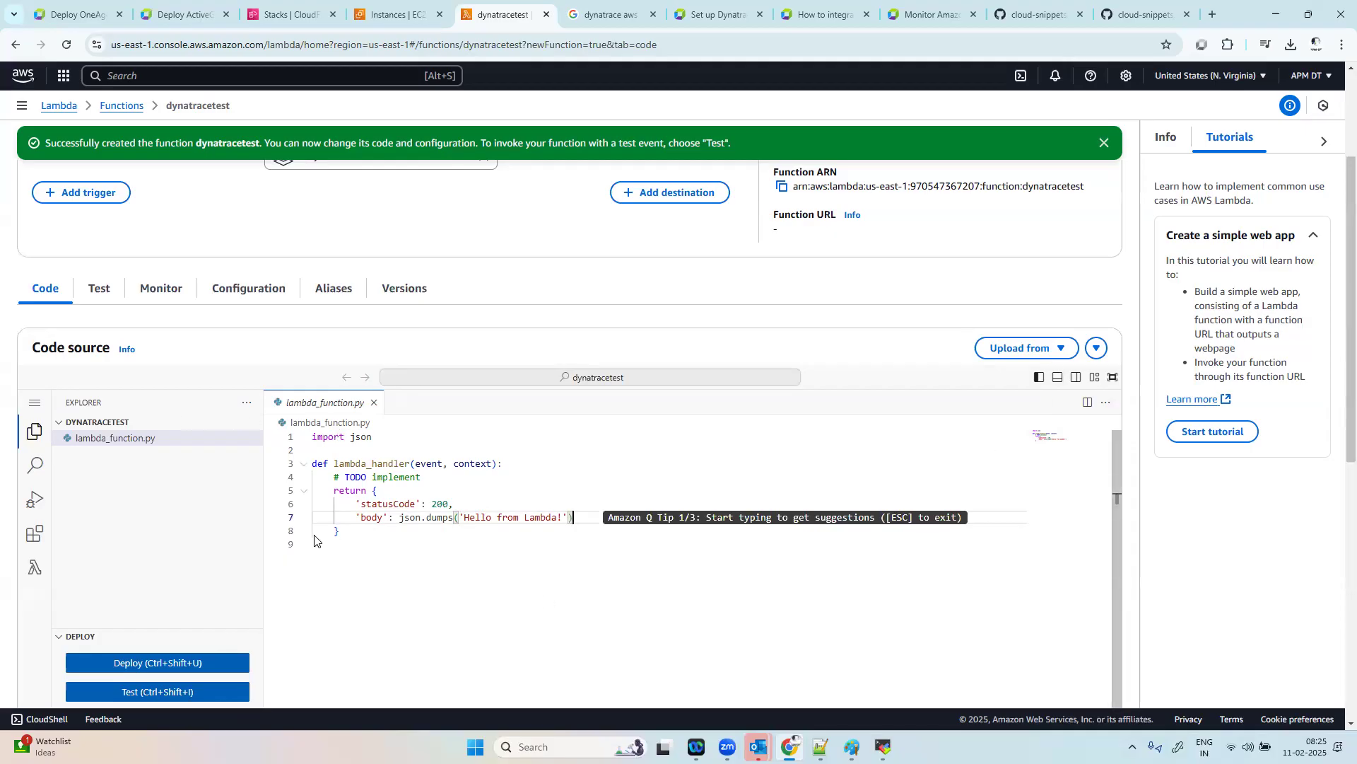
drag(351, 536, 311, 436)
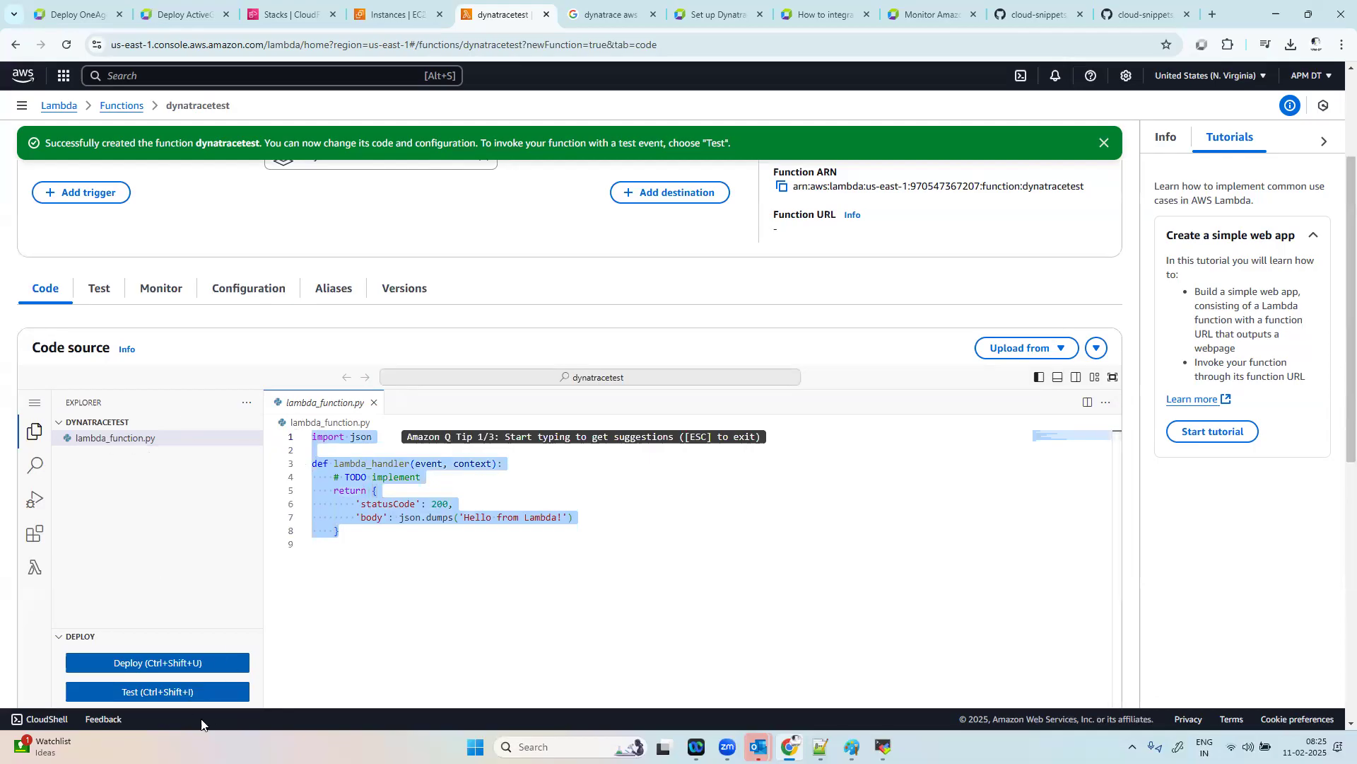
Step: Start a new test event for the function and name it dttest
click(178, 691)
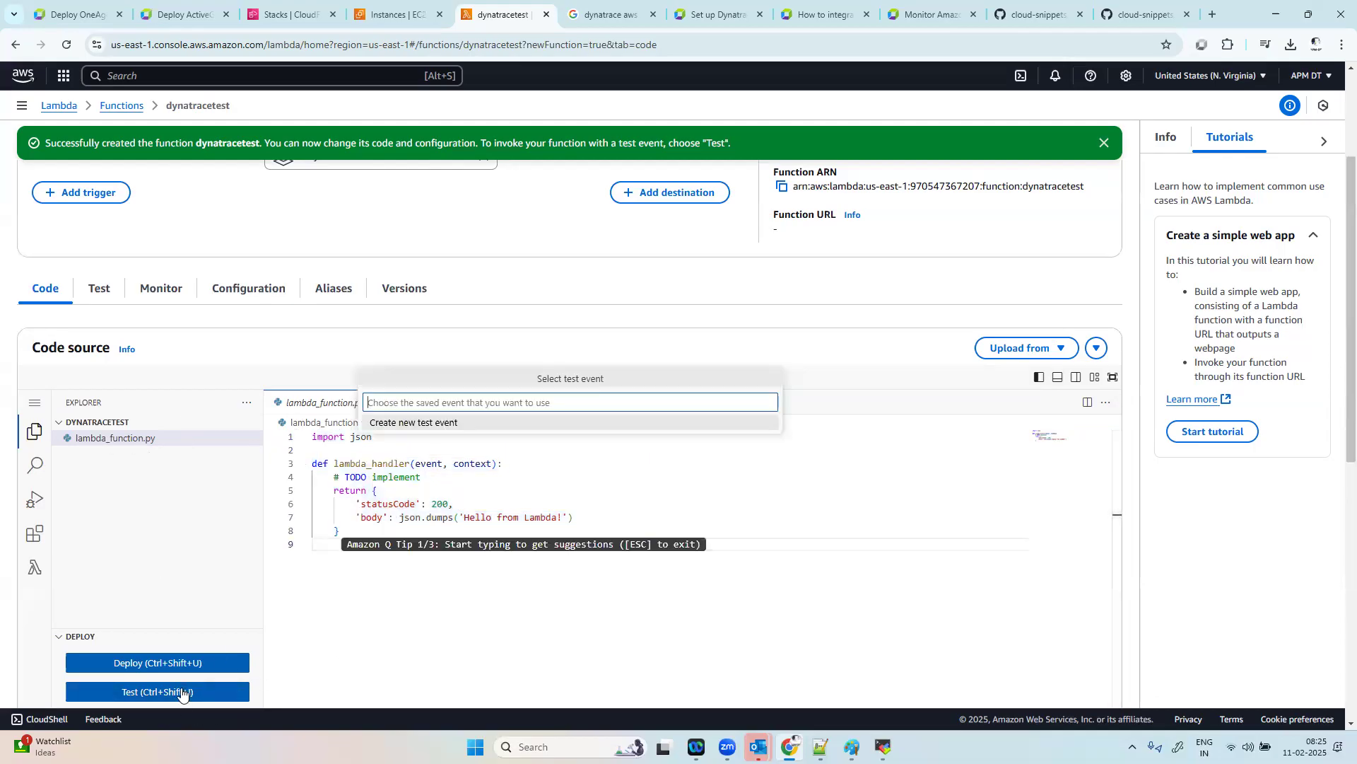
click(427, 424)
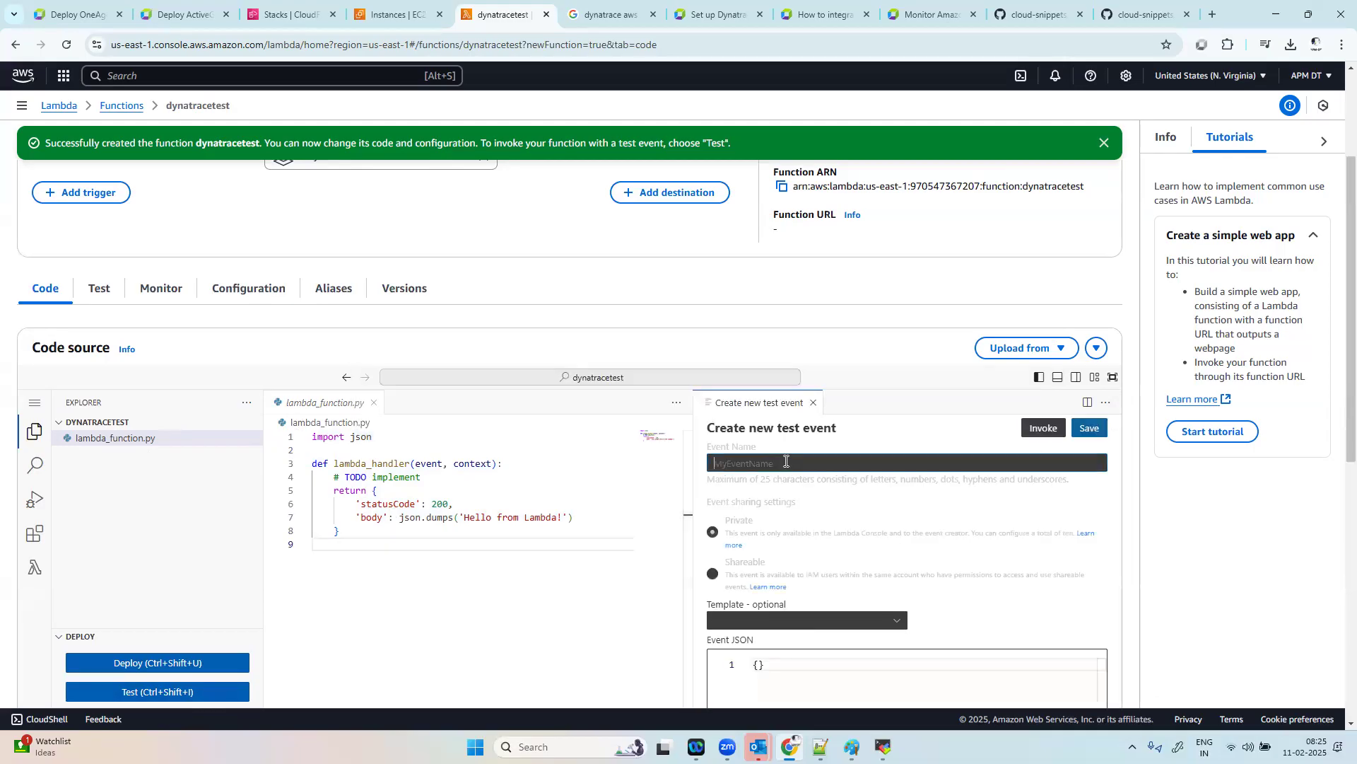
scroll(786, 461, down, 2)
text(test==)
key(ctrl+a)
key(BackSpace)
text(dtte)
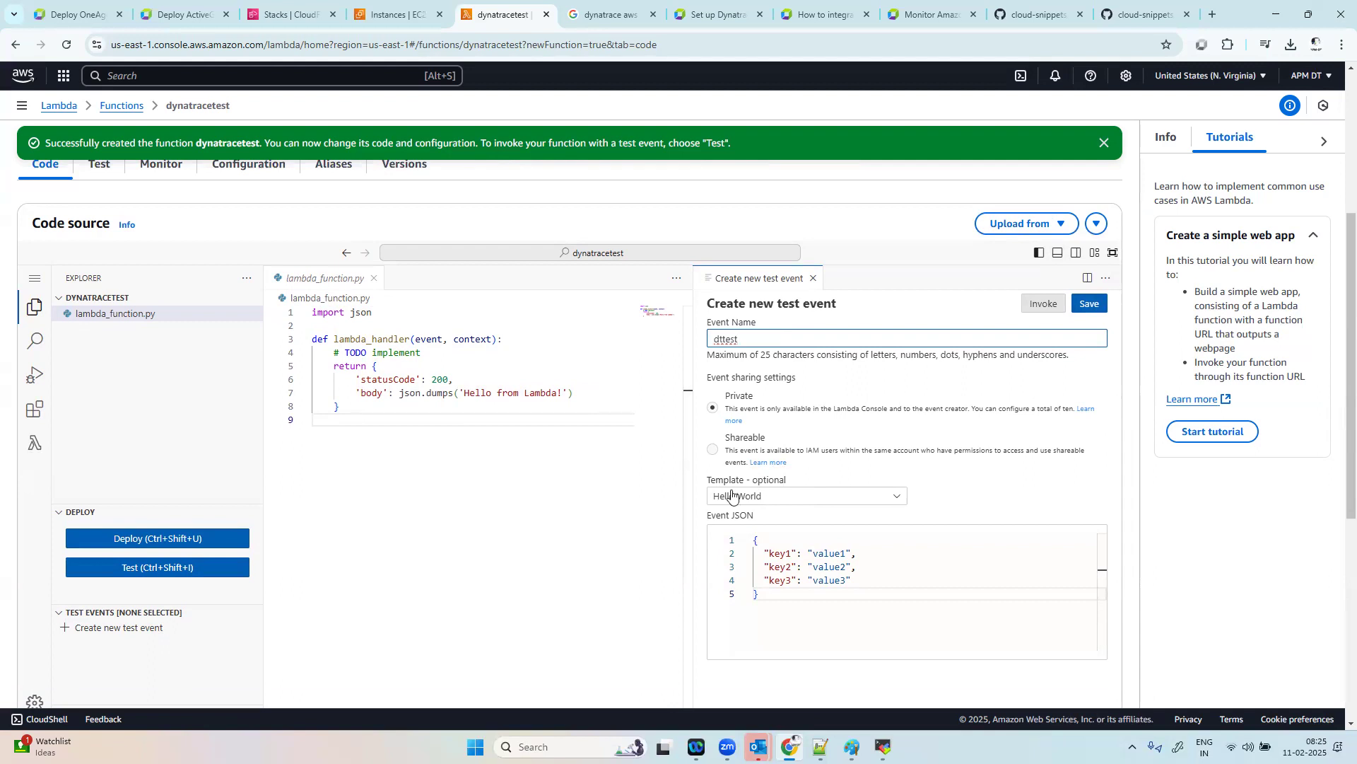
Step: Choose the Hello World template for the test event, keep it private, and save it
click(790, 498)
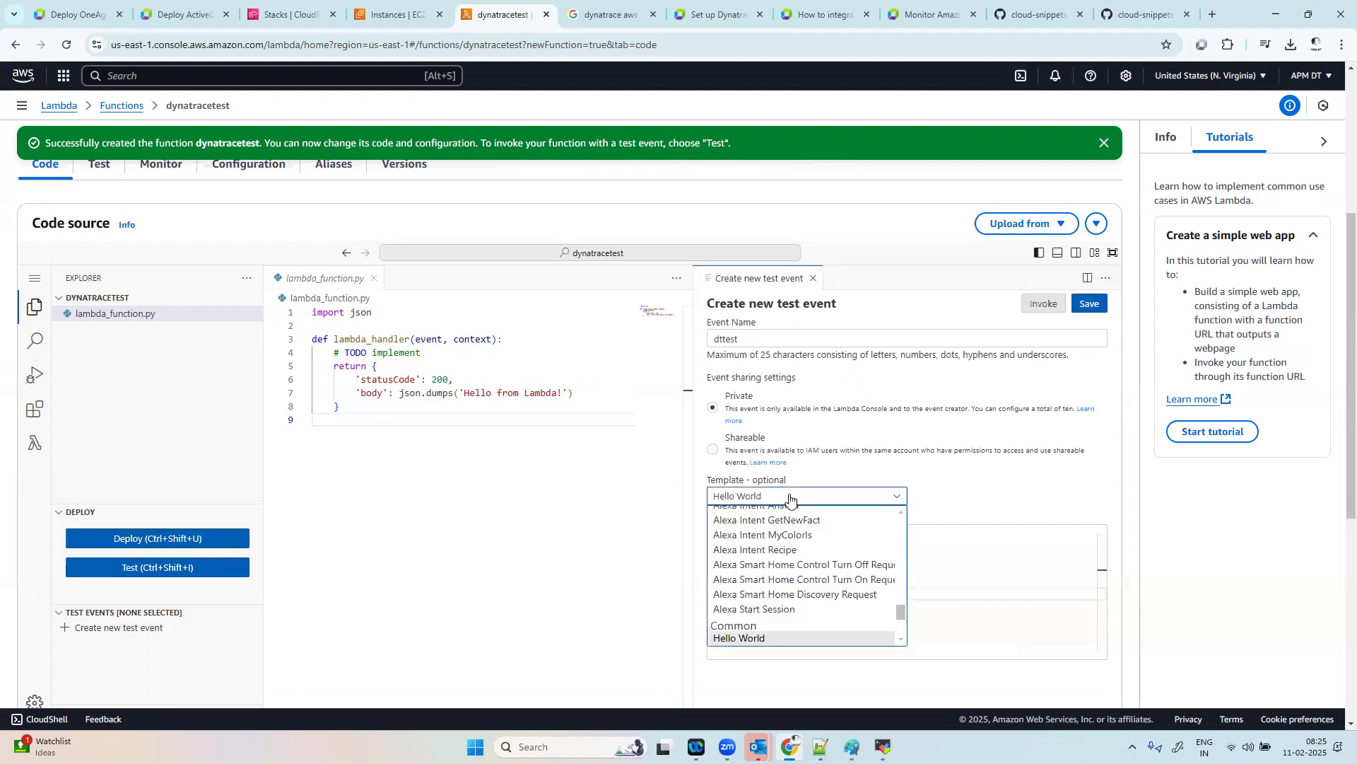
click(761, 637)
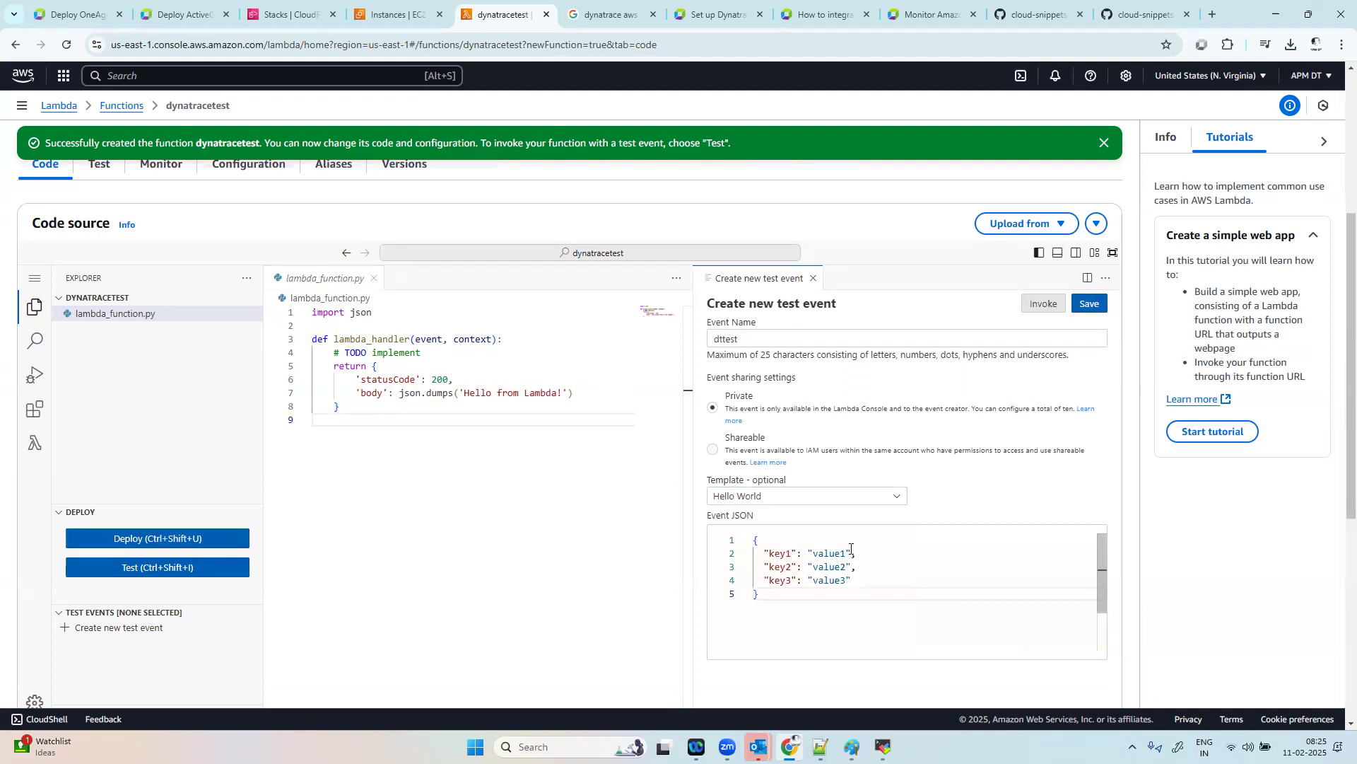
scroll(951, 575, down, 3)
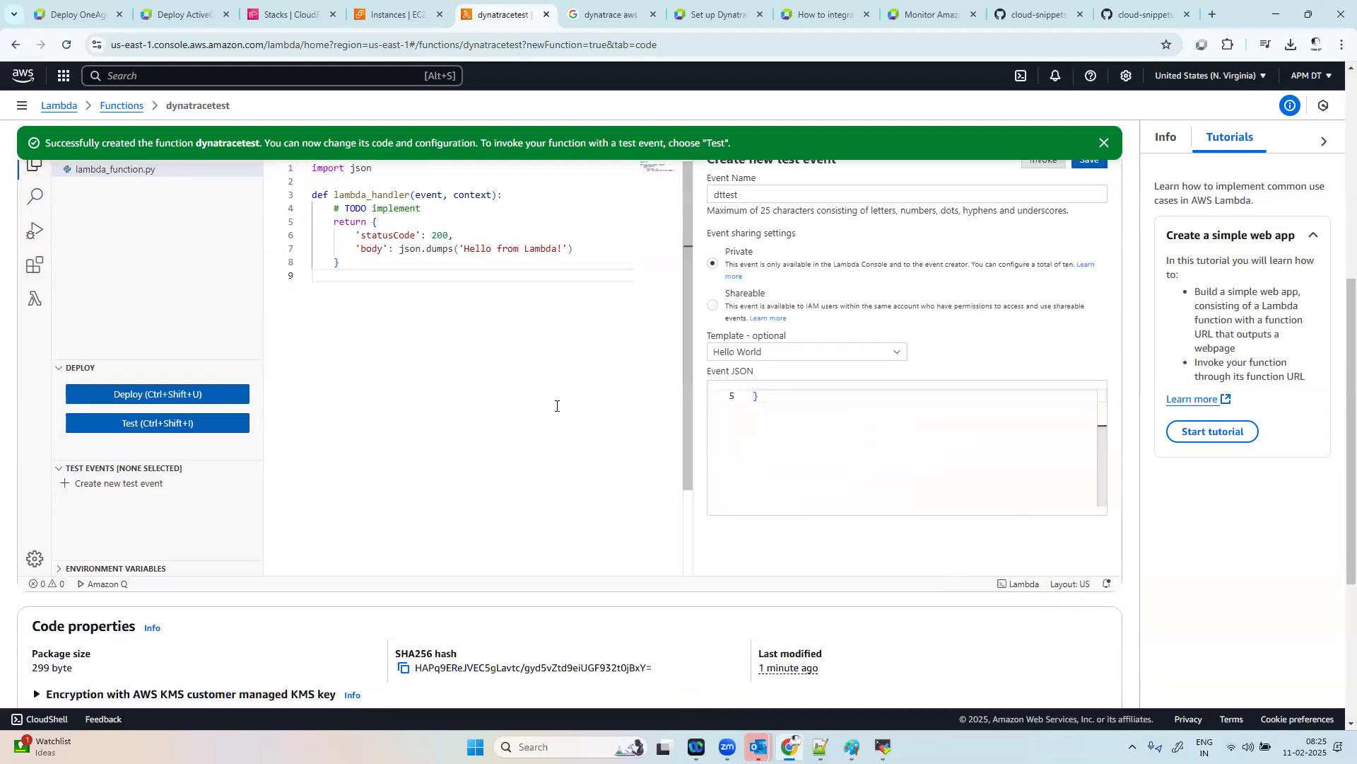
scroll(556, 406, up, 3)
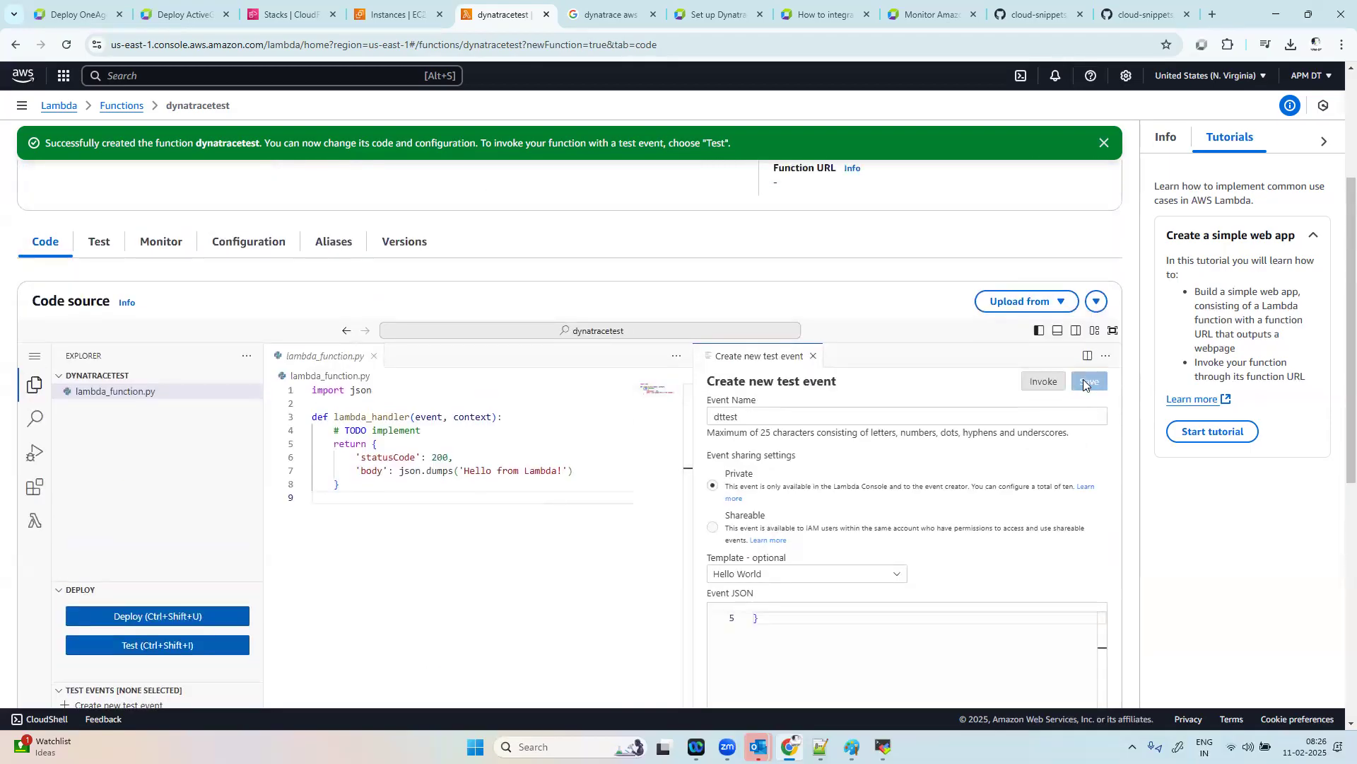
click(1085, 384)
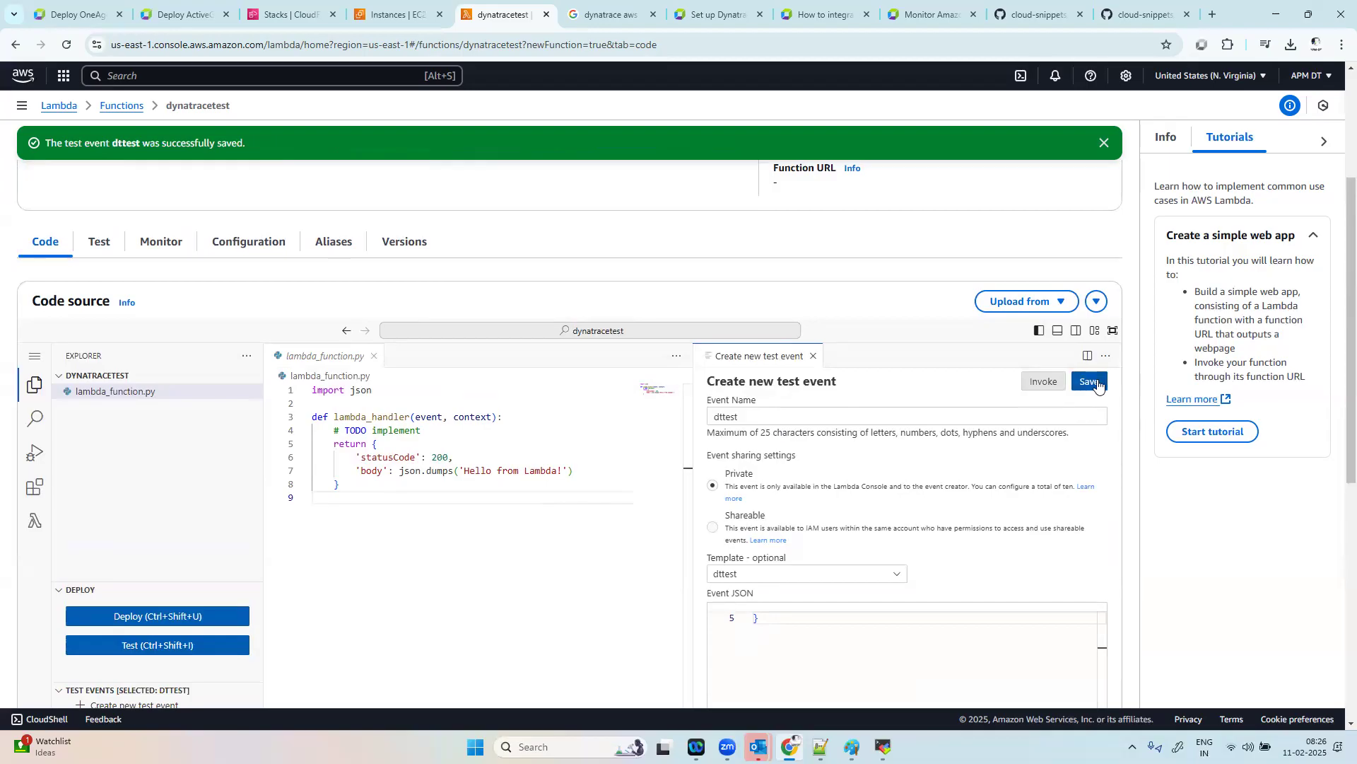
Step: Invoke the function from the test event form and review the response and function logs in the execution results
click(1046, 383)
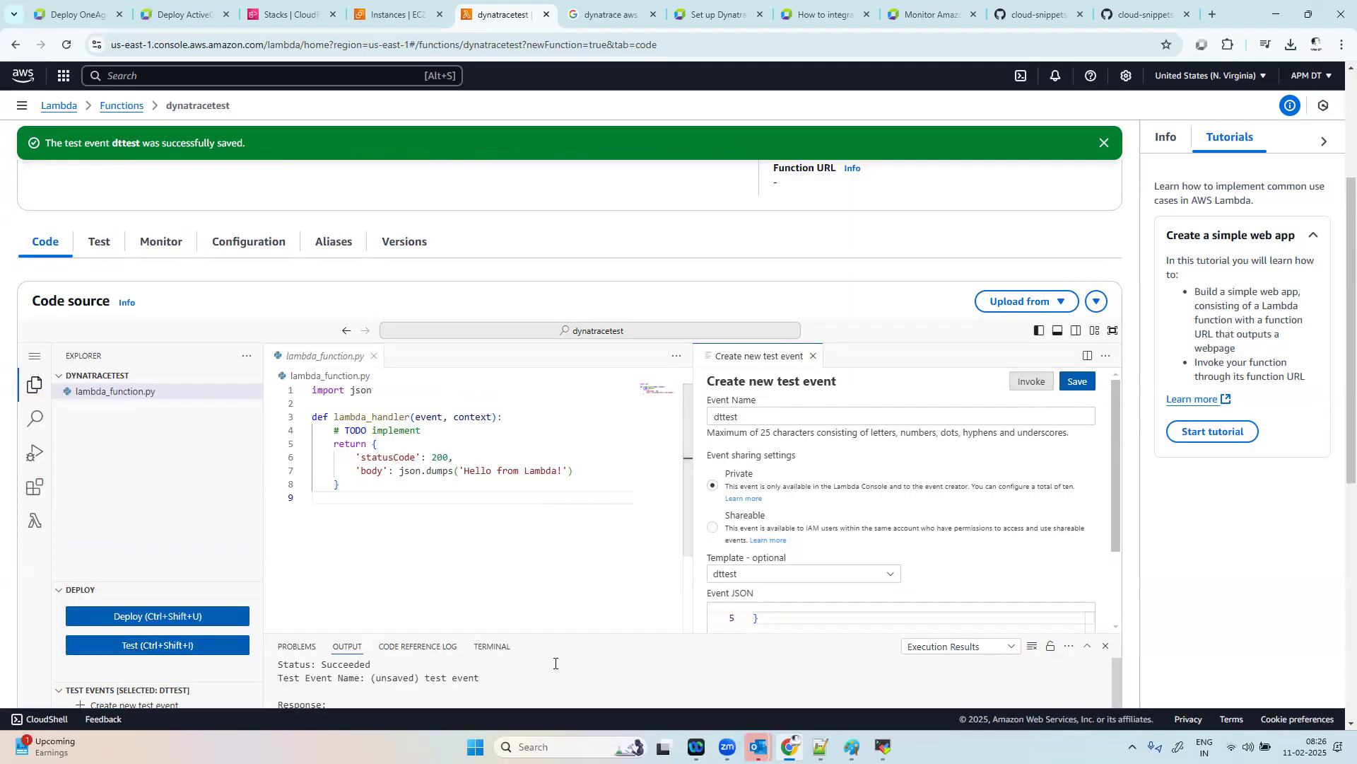
scroll(598, 649, down, 4)
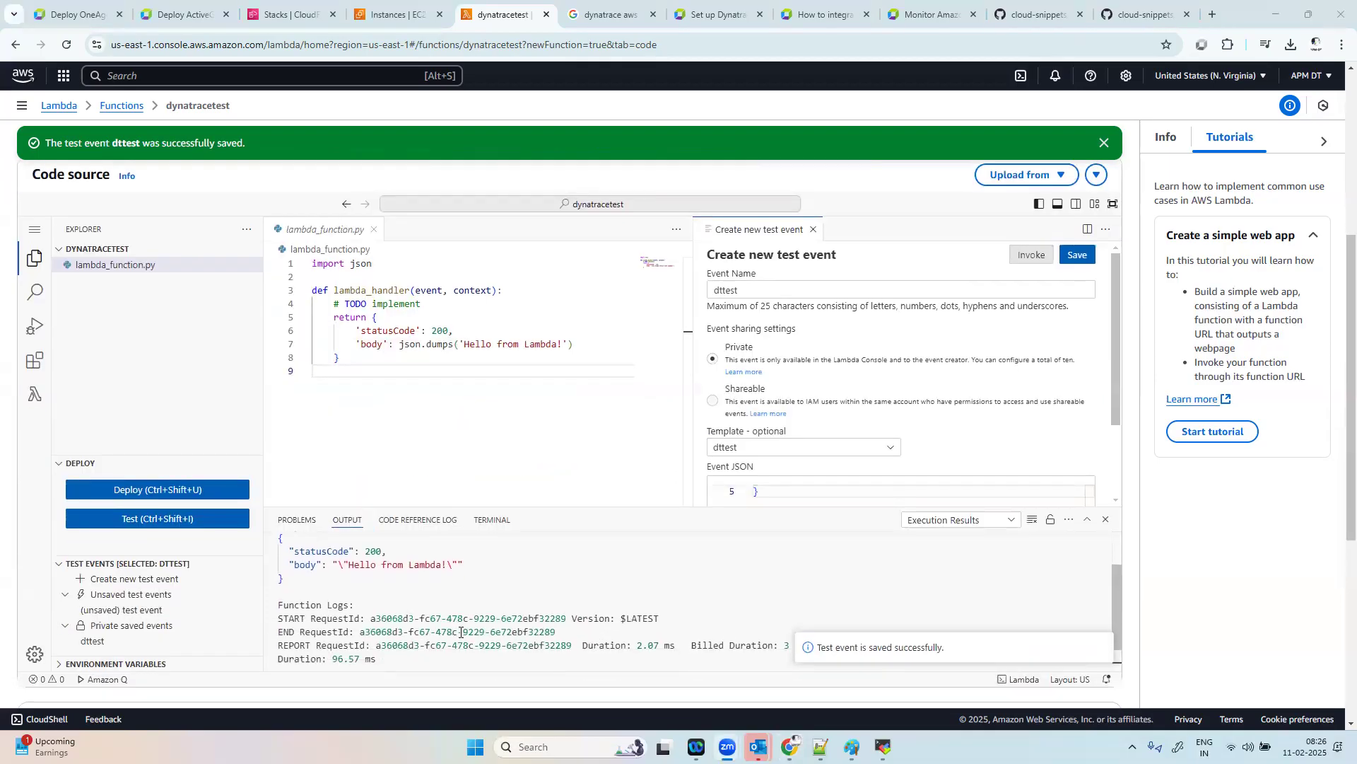
scroll(458, 629, down, 1)
scroll(461, 633, up, 2)
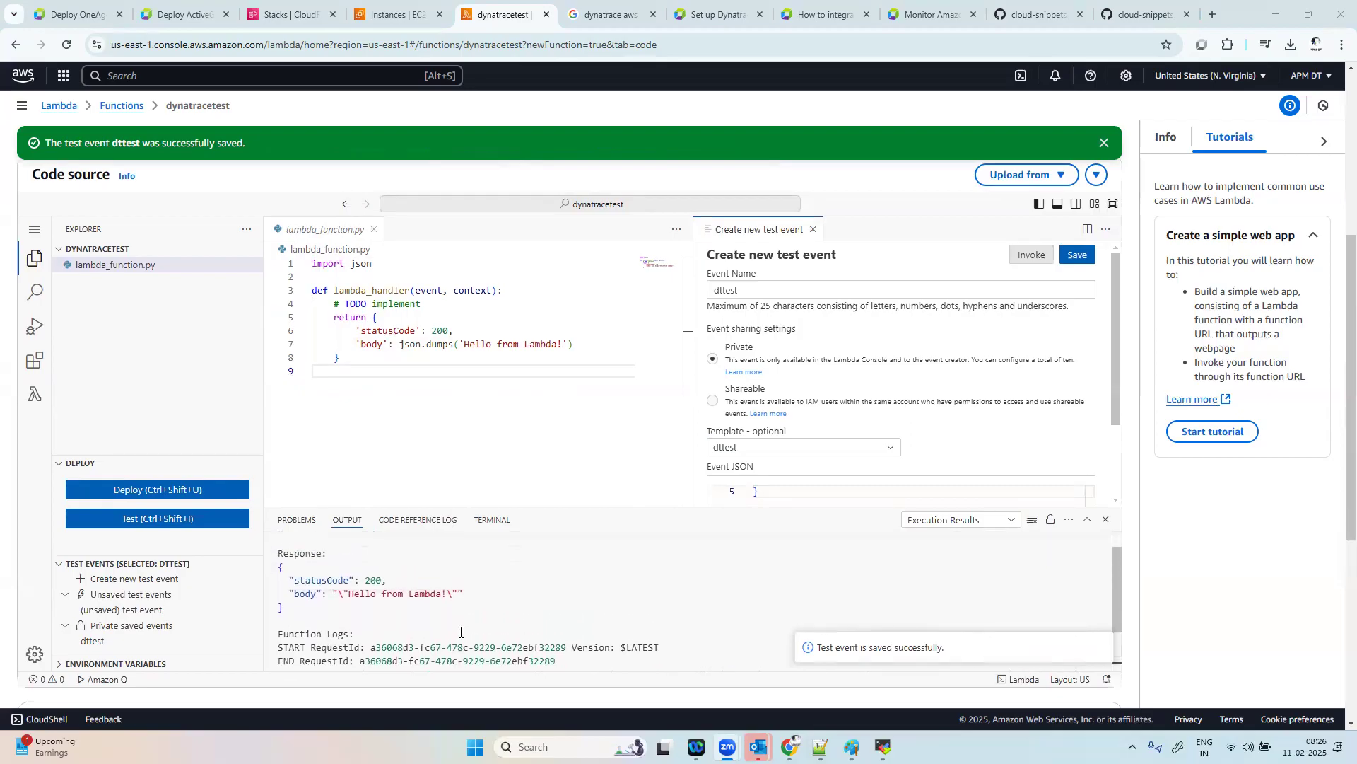
right_click(460, 632)
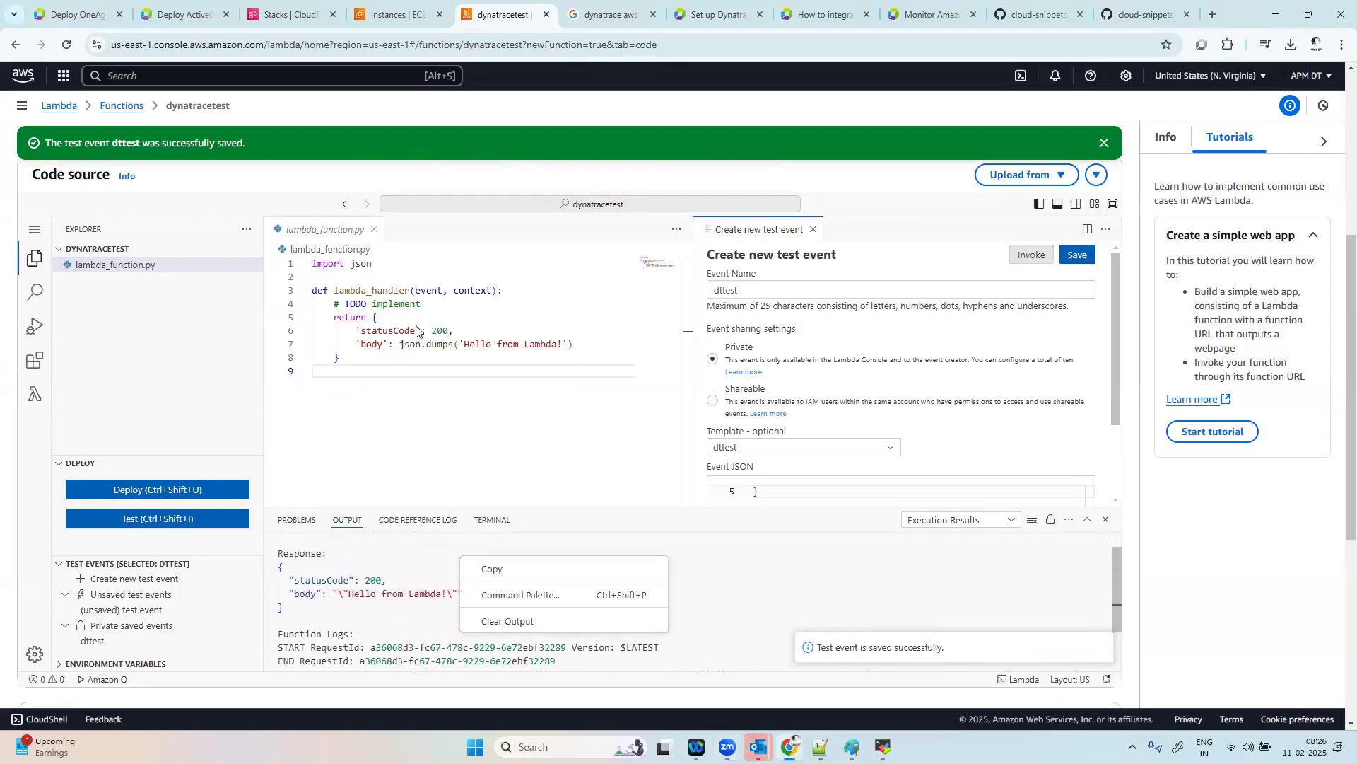
click(536, 446)
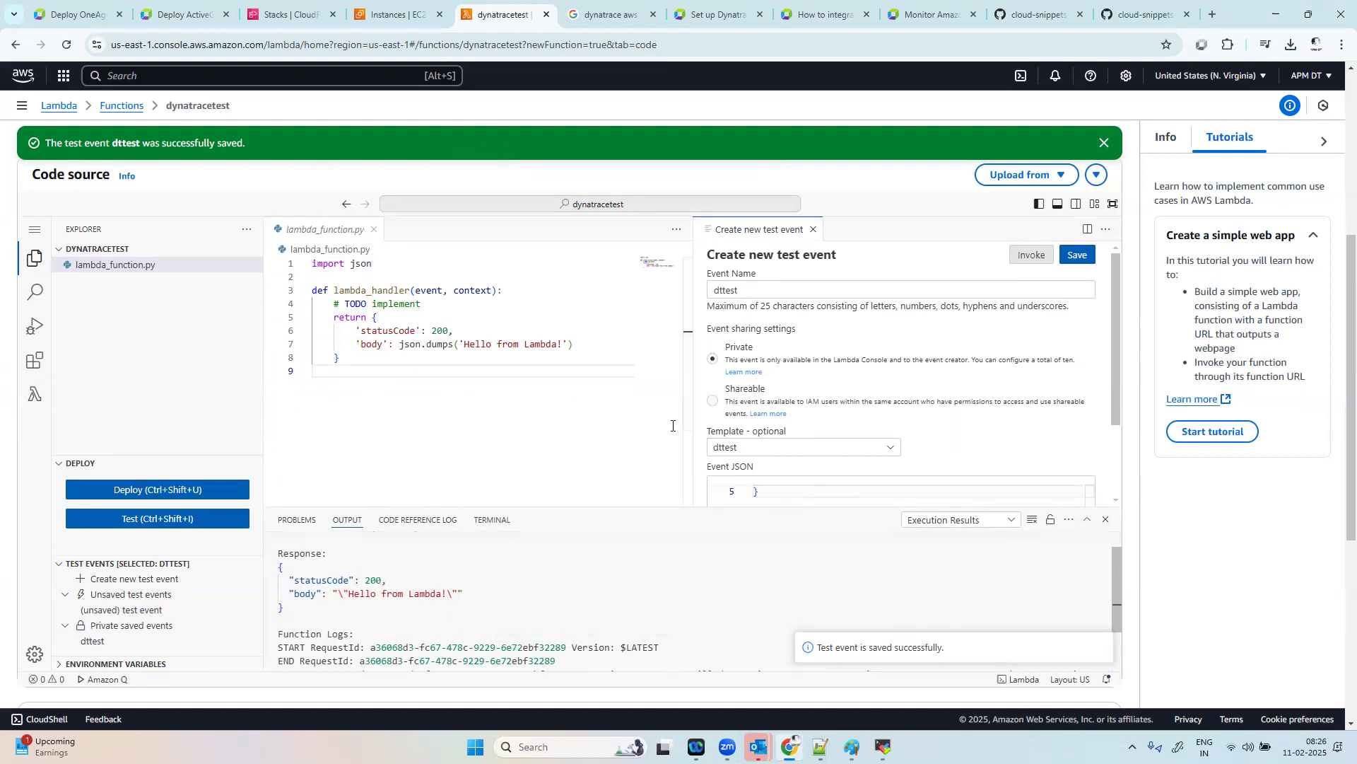
Step: Invoke the function two more times, checking the execution output and the function overview
click(1033, 256)
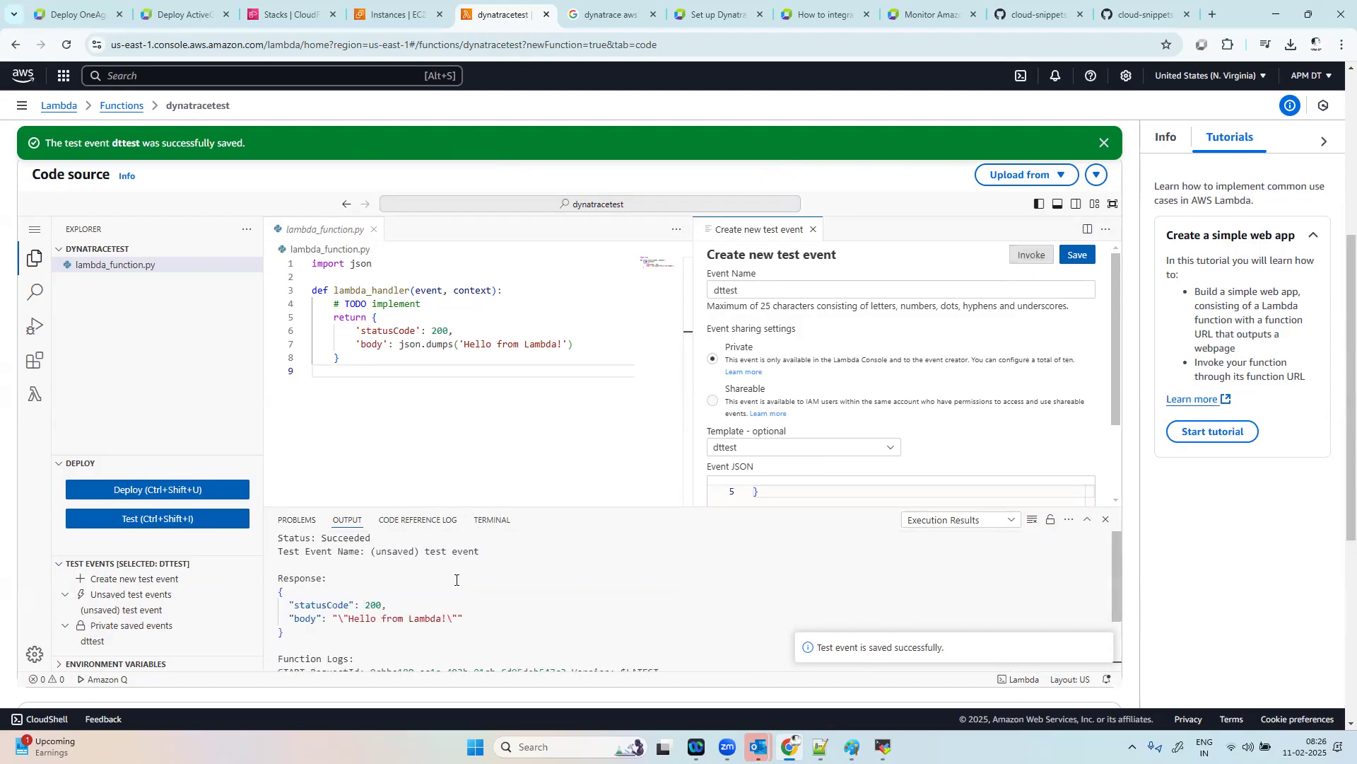
scroll(456, 580, down, 5)
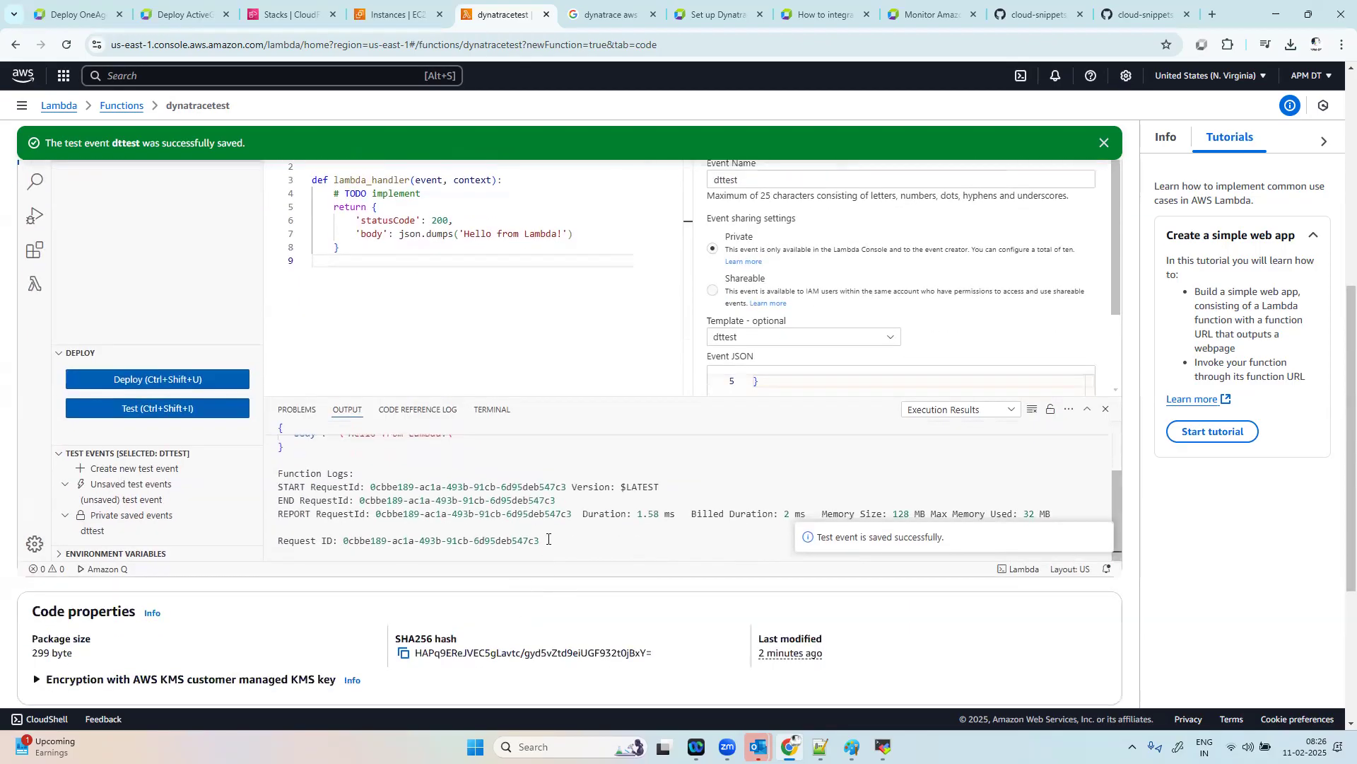
scroll(756, 523, up, 5)
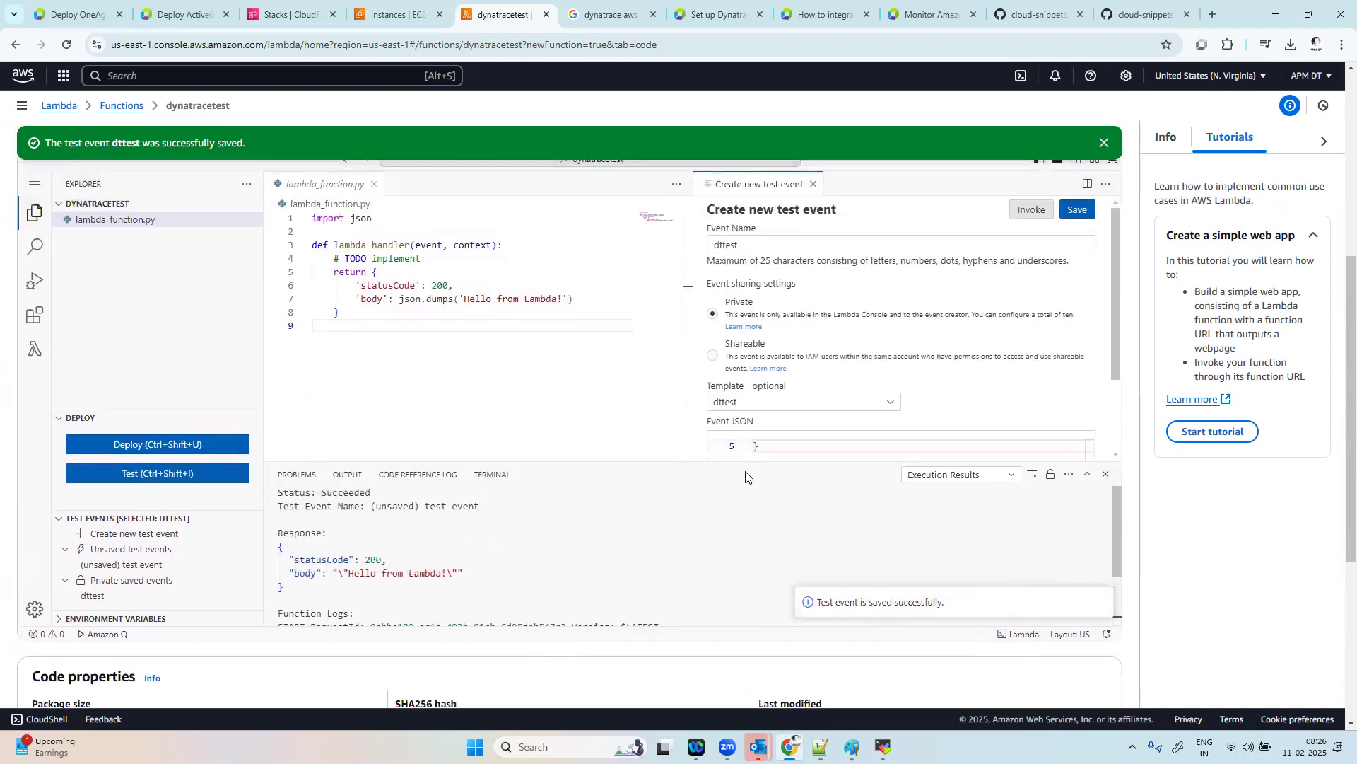
click(1030, 210)
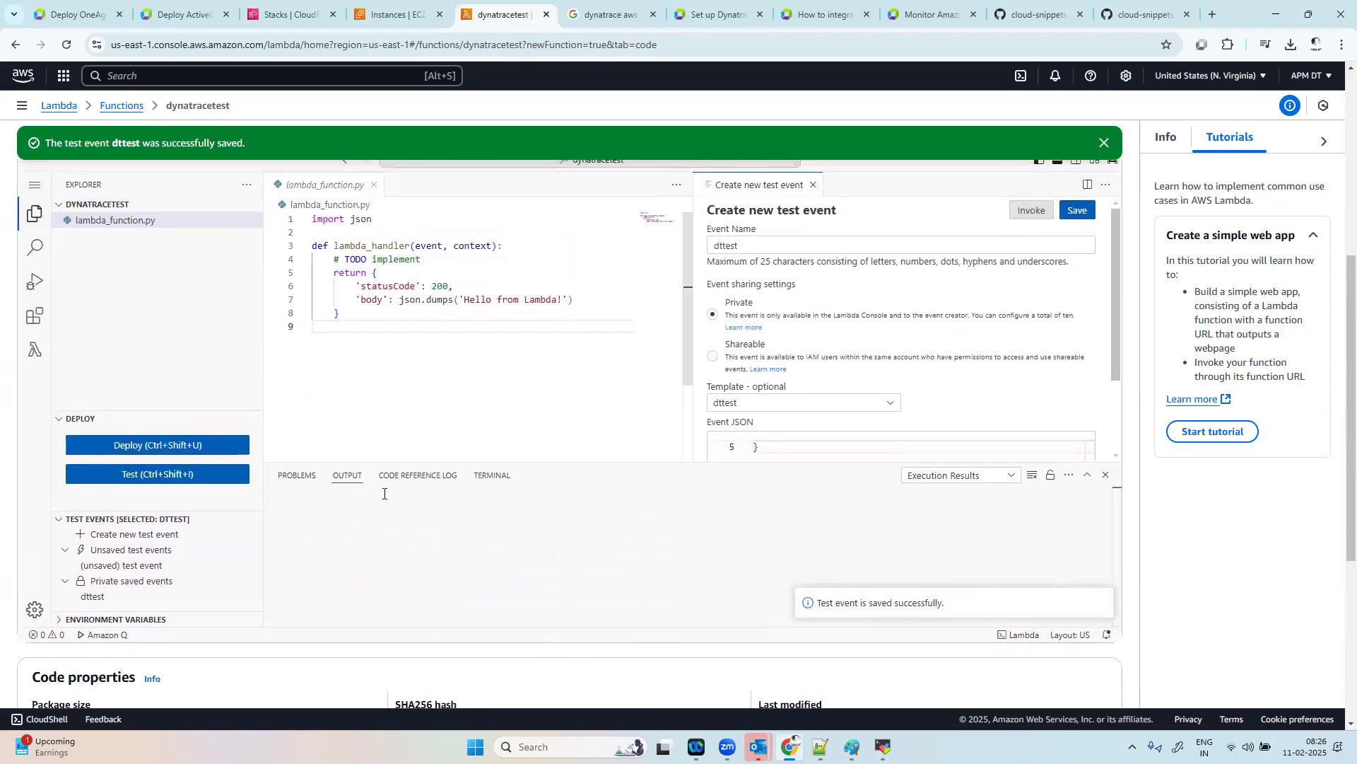
scroll(384, 493, up, 6)
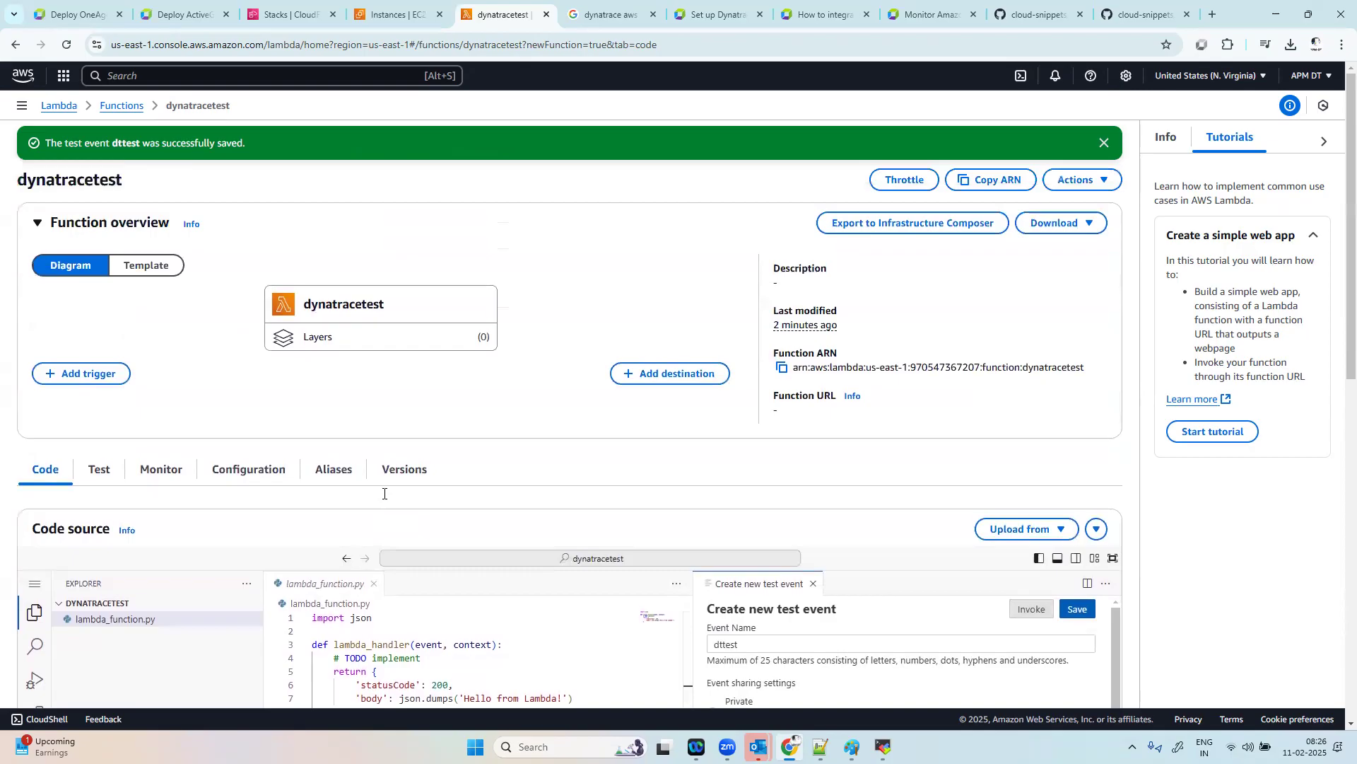
scroll(485, 554, down, 3)
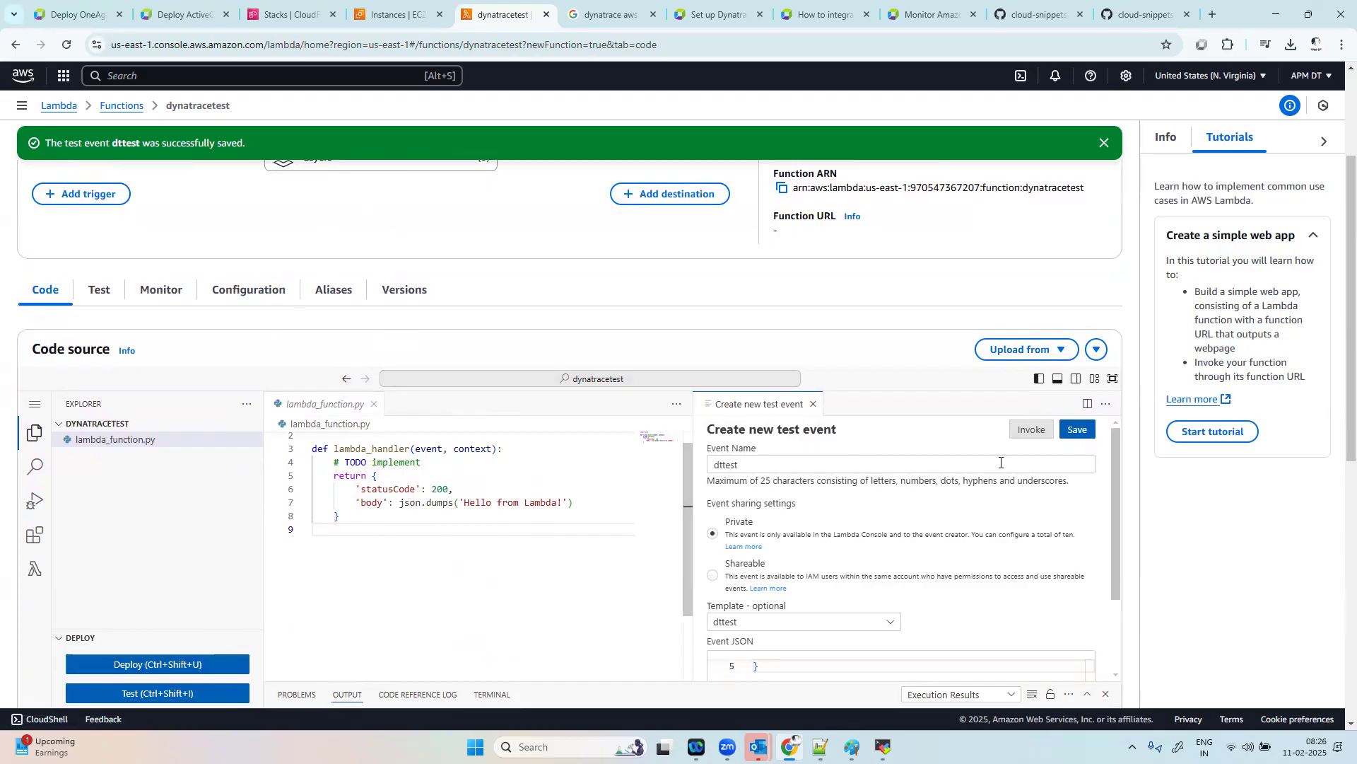
Step: Examine the test response and the function logs in the execution results below the code editor
scroll(571, 598, down, 2)
scroll(627, 663, down, 2)
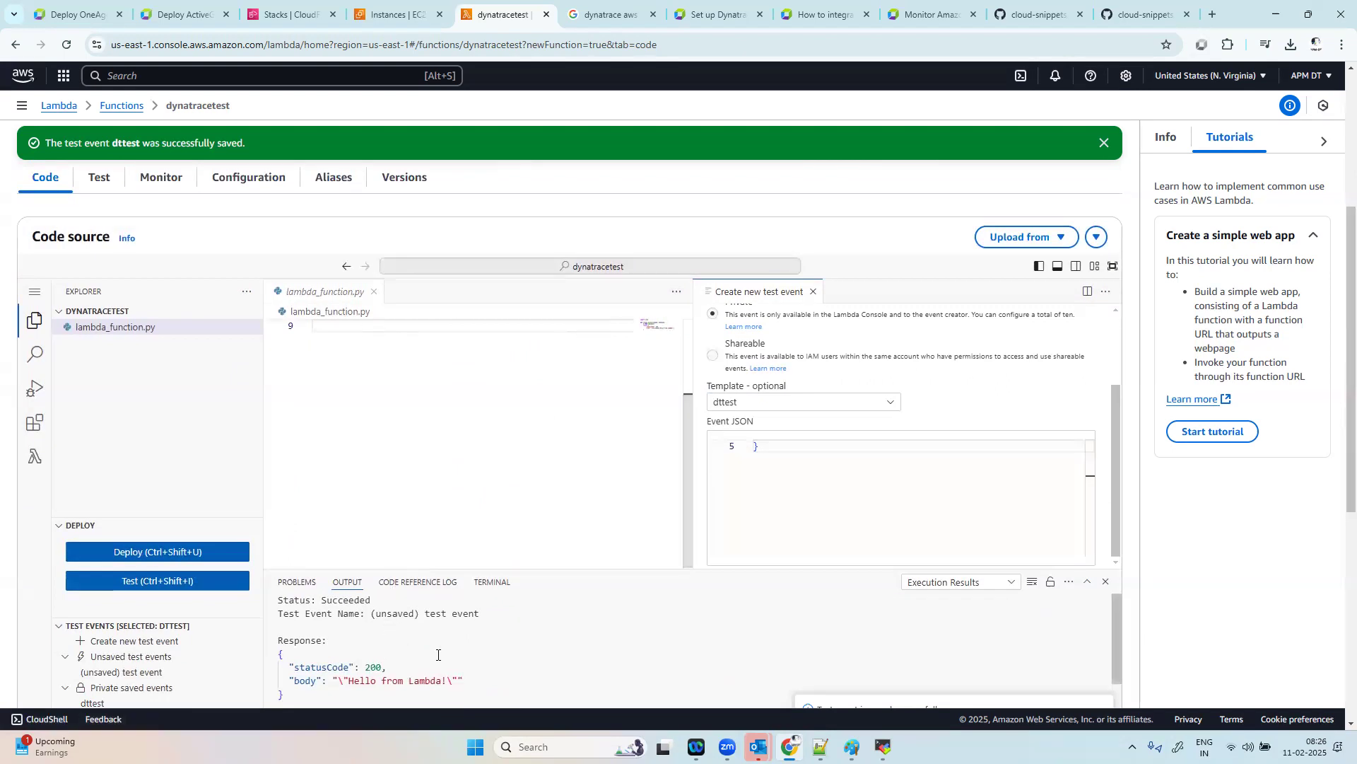
scroll(311, 677, down, 1)
drag(299, 674, 278, 613)
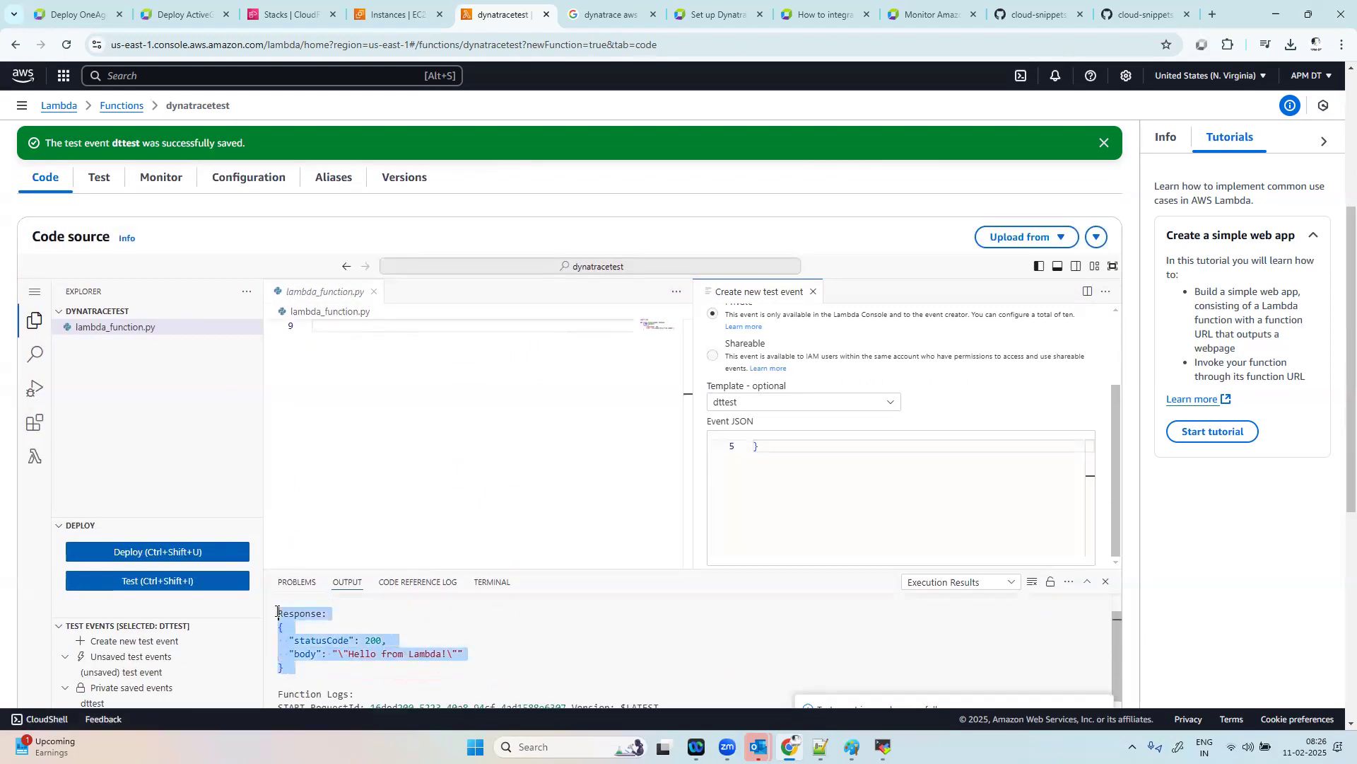
scroll(457, 647, down, 3)
drag(539, 651, 278, 584)
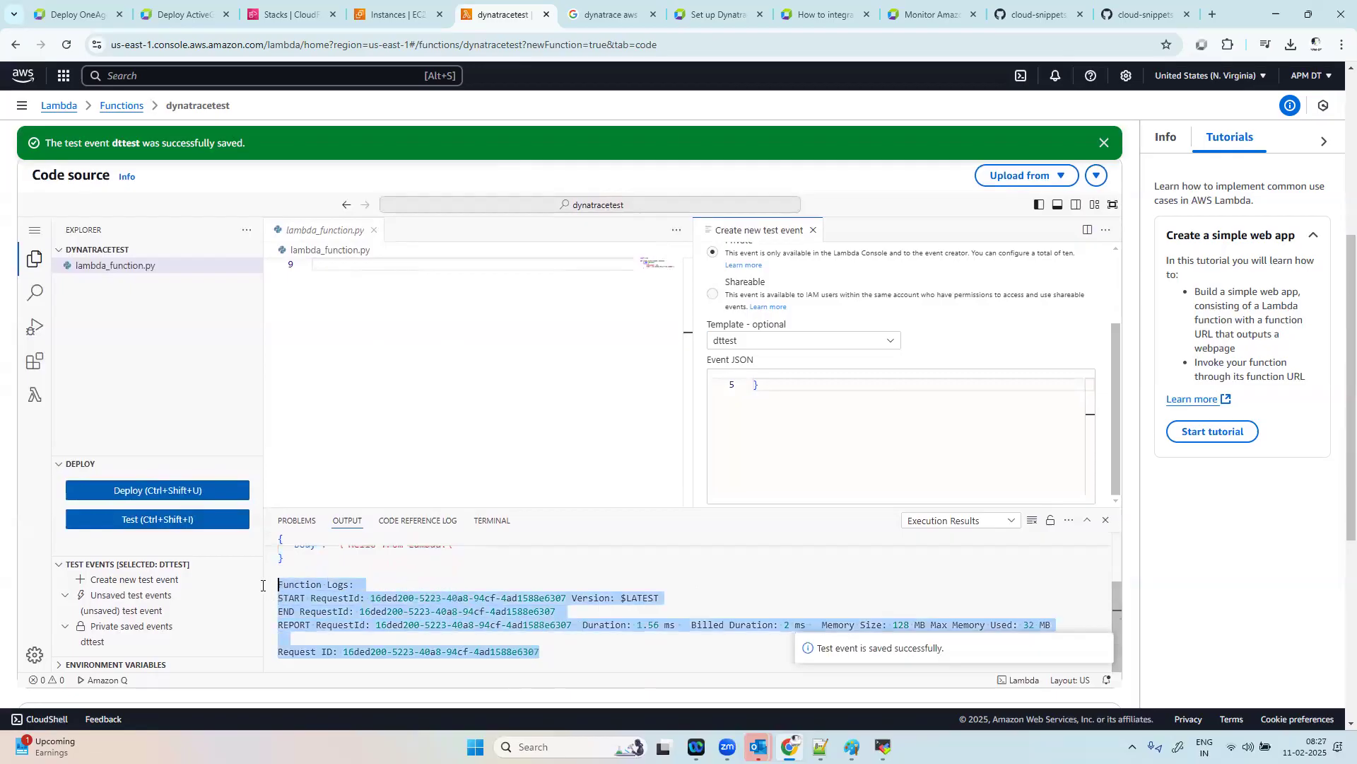
scroll(480, 469, up, 5)
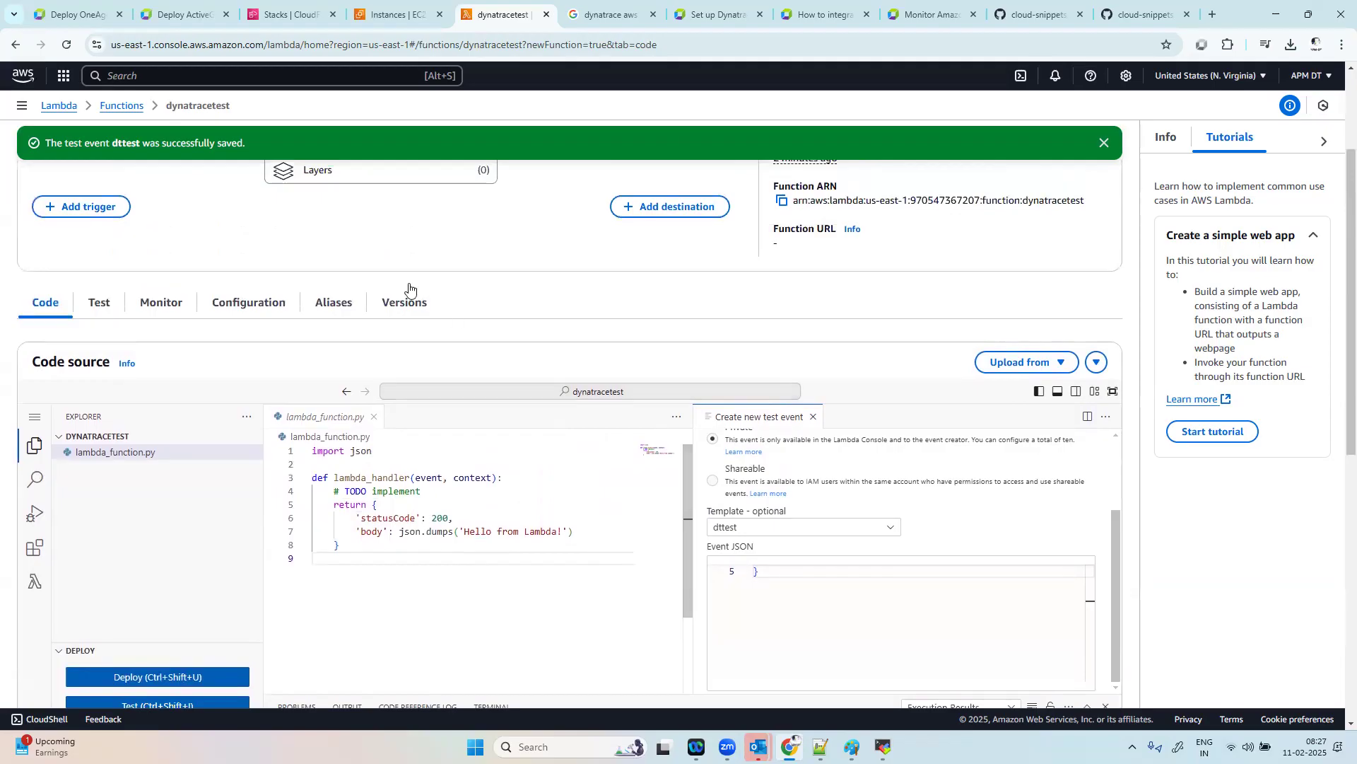
Step: Open the function's configuration, then review the Lambda monitoring settings, endpoint option and environment variable values on the Dynatrace OneAgent page
click(264, 303)
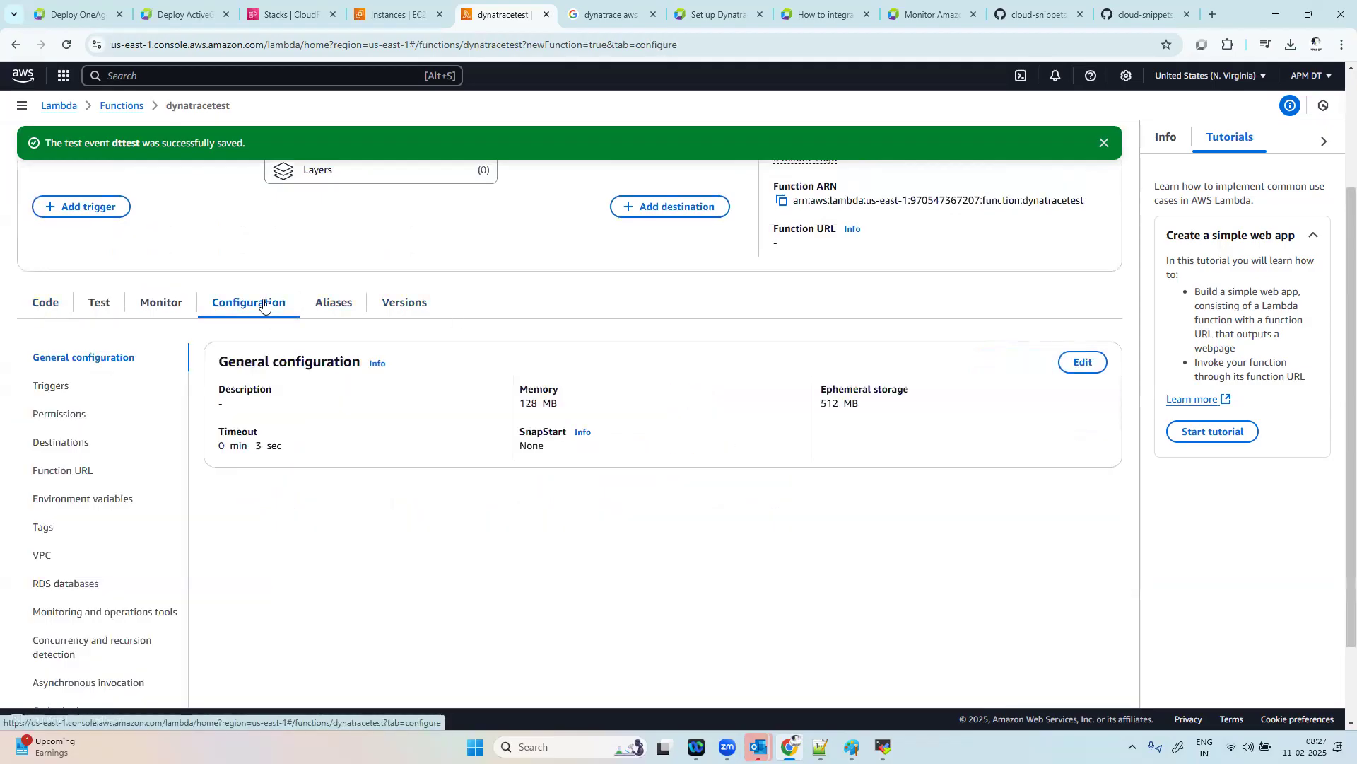
scroll(494, 373, up, 3)
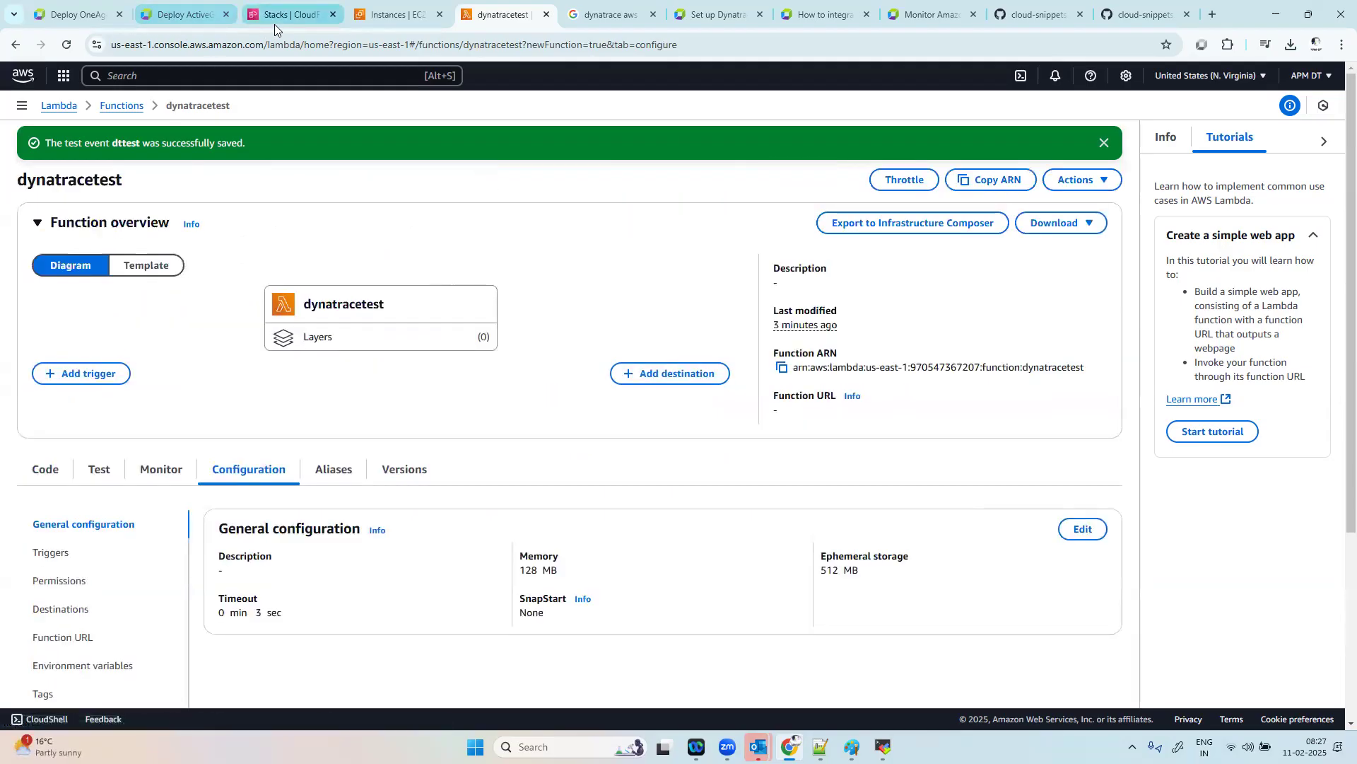
click(82, 17)
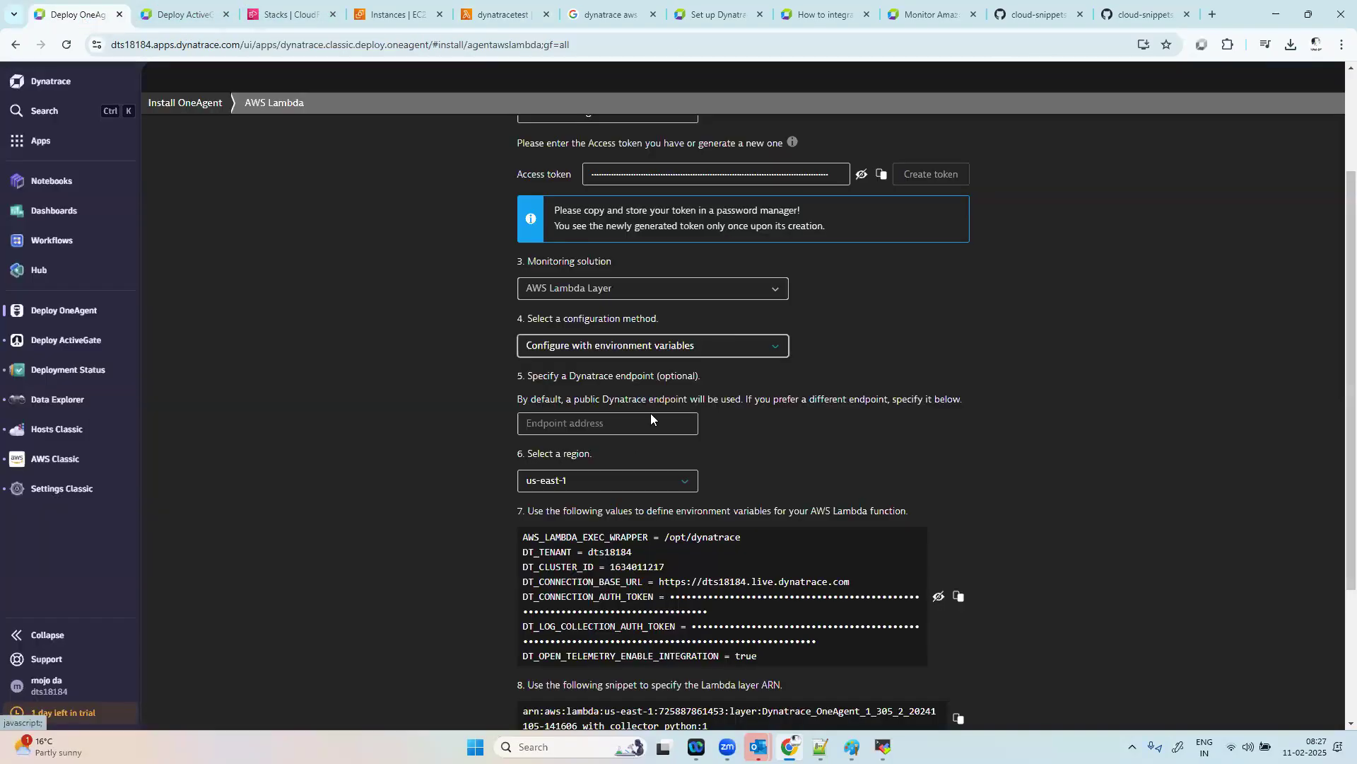
scroll(651, 419, up, 2)
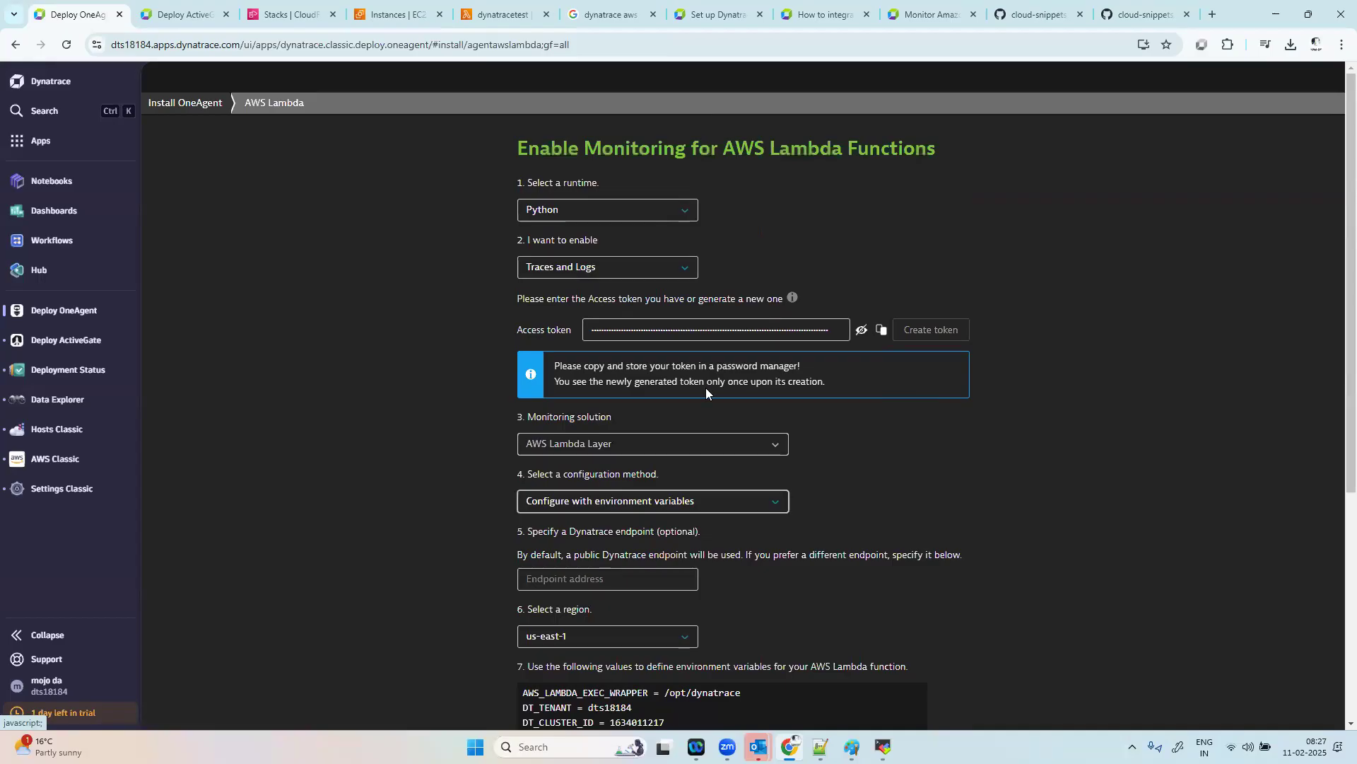
scroll(711, 610, down, 2)
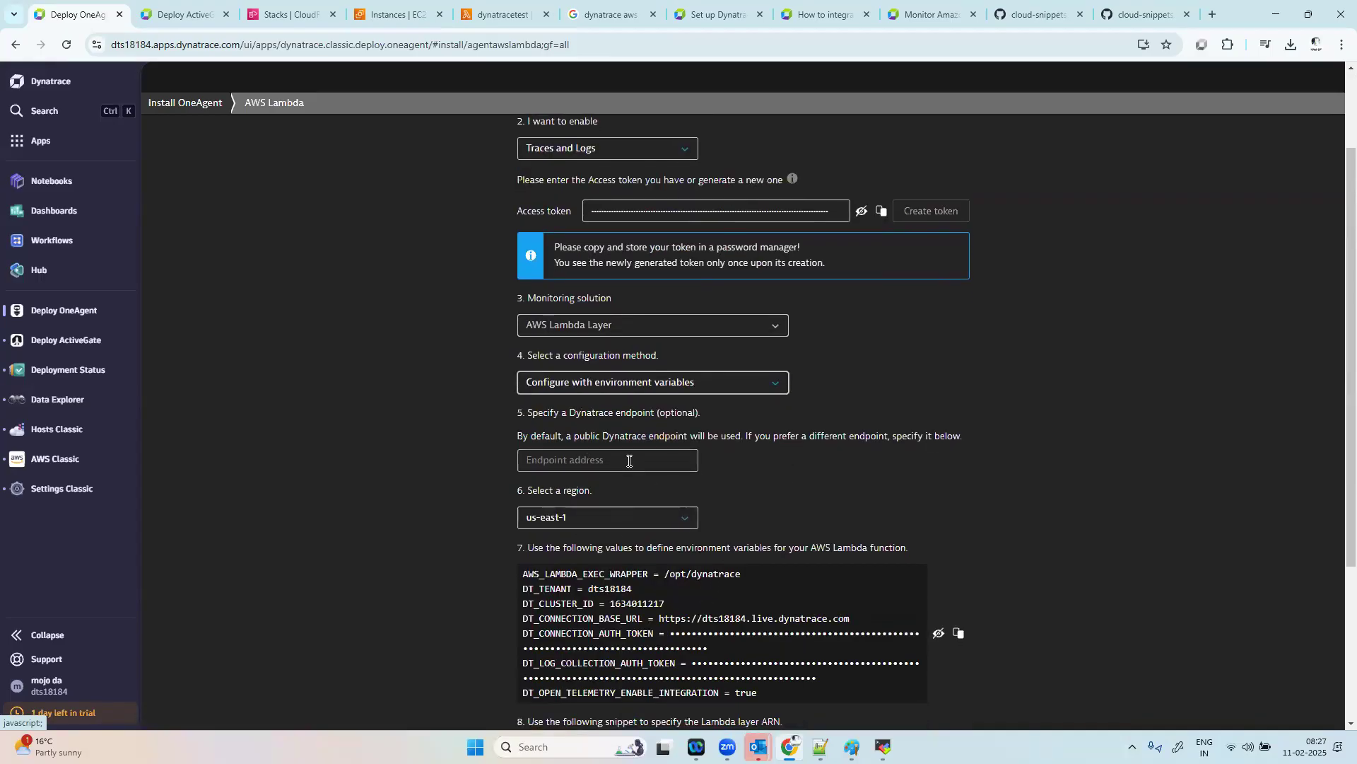
click(680, 460)
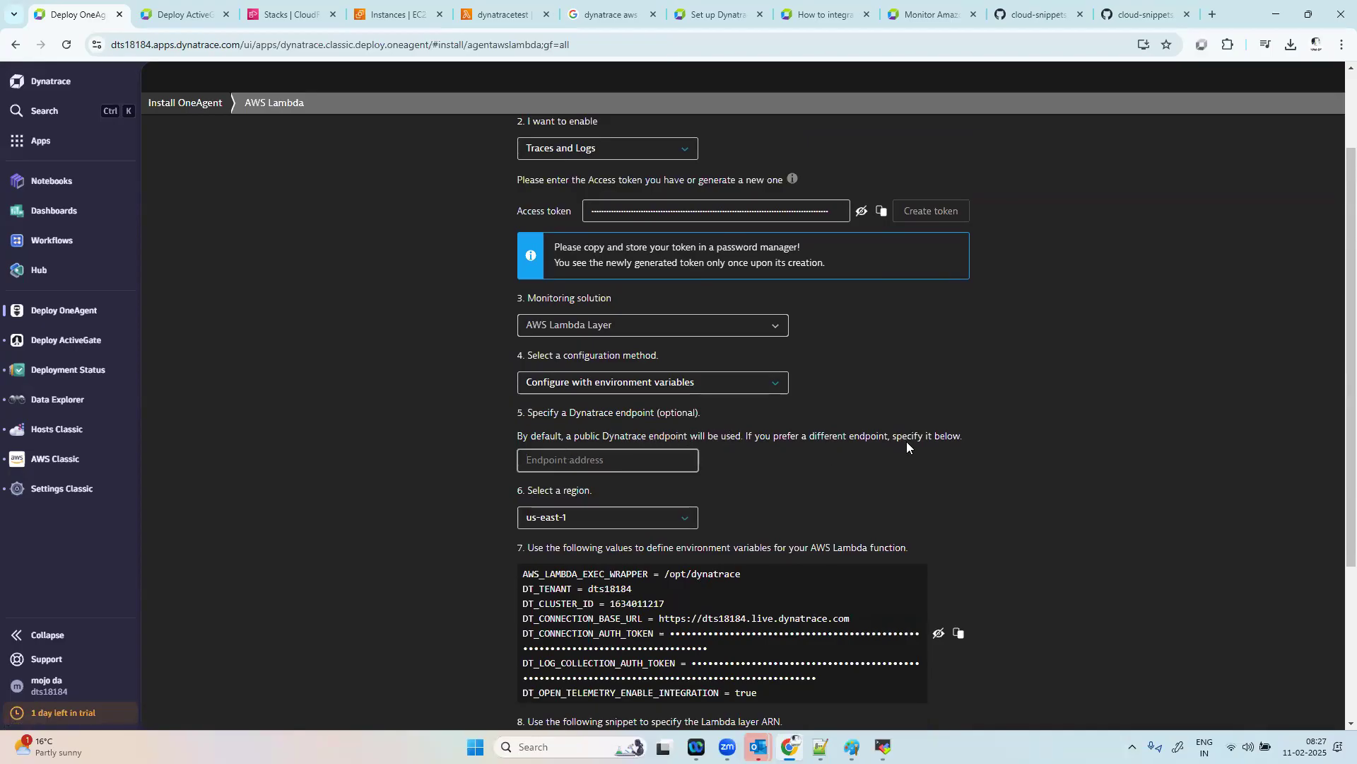
scroll(771, 495, down, 2)
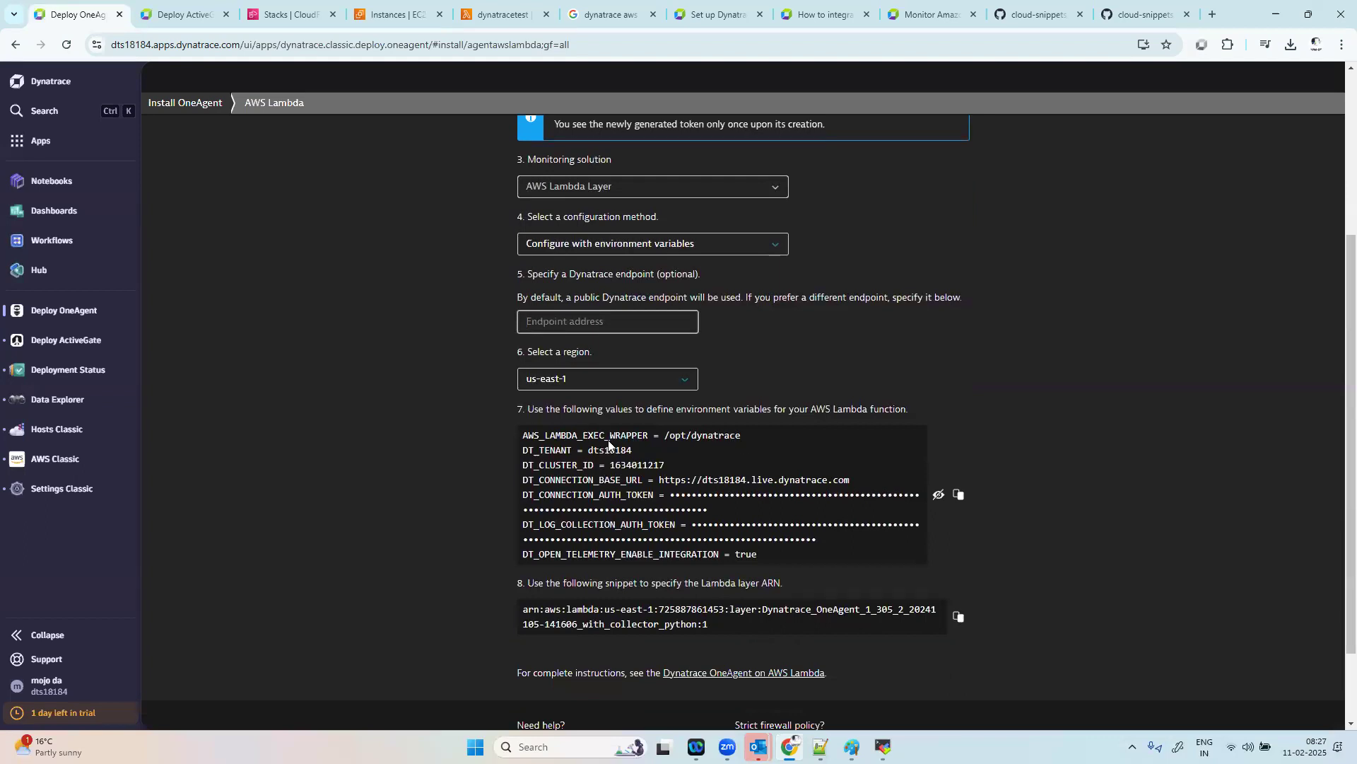
Step: Copy the variable name AWS_LAMBDA_EXEC_WRAPPER from Dynatrace and open the dynatracetest function's environment variables for editing
drag(647, 434, 520, 440)
key(ctrl+c)
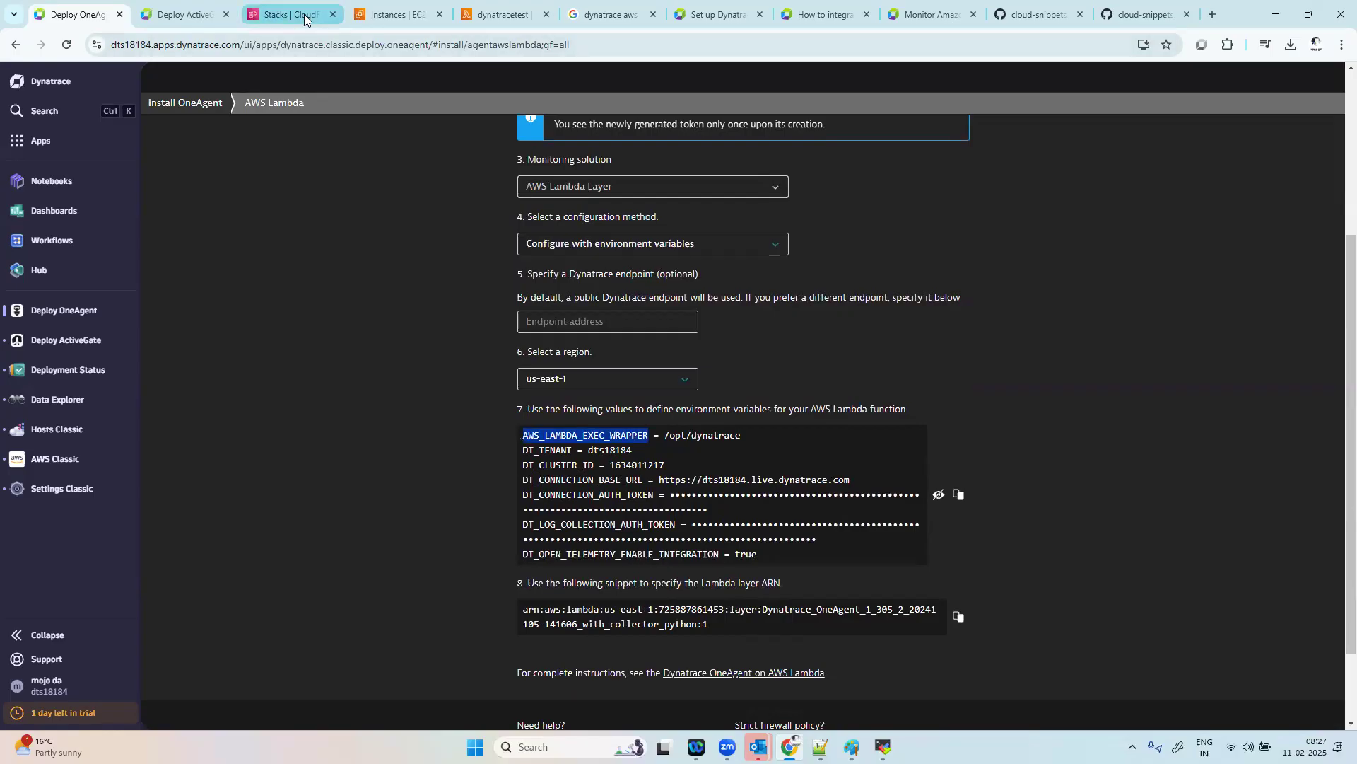
key(ctrl+l)
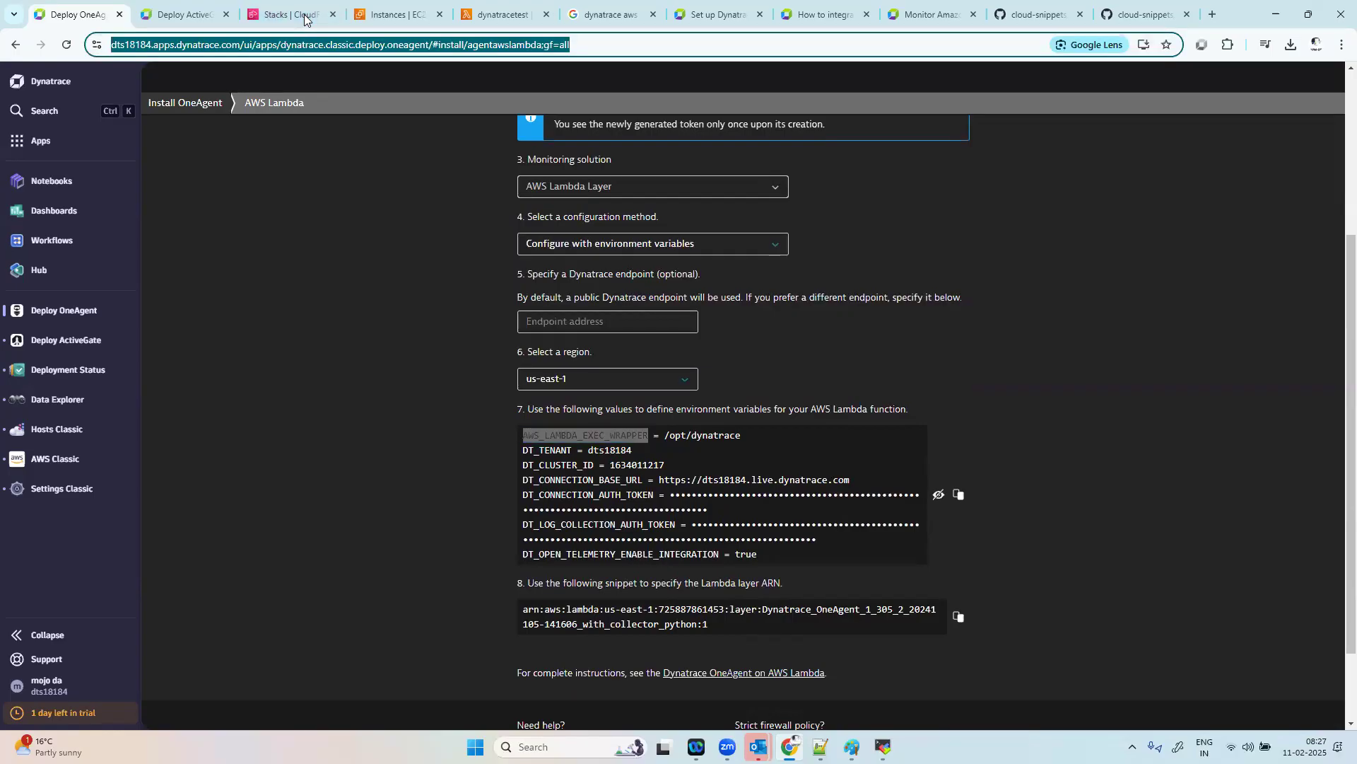
click(501, 15)
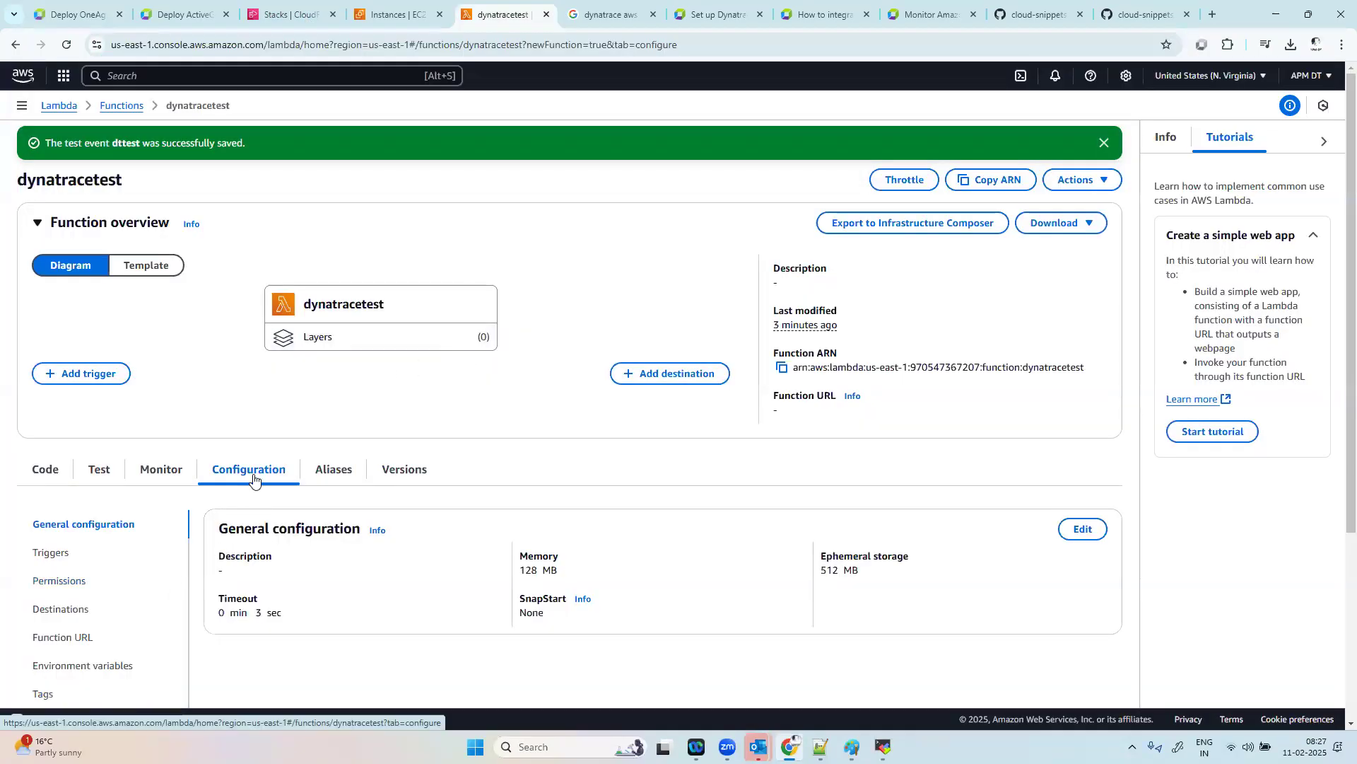
scroll(145, 617, down, 2)
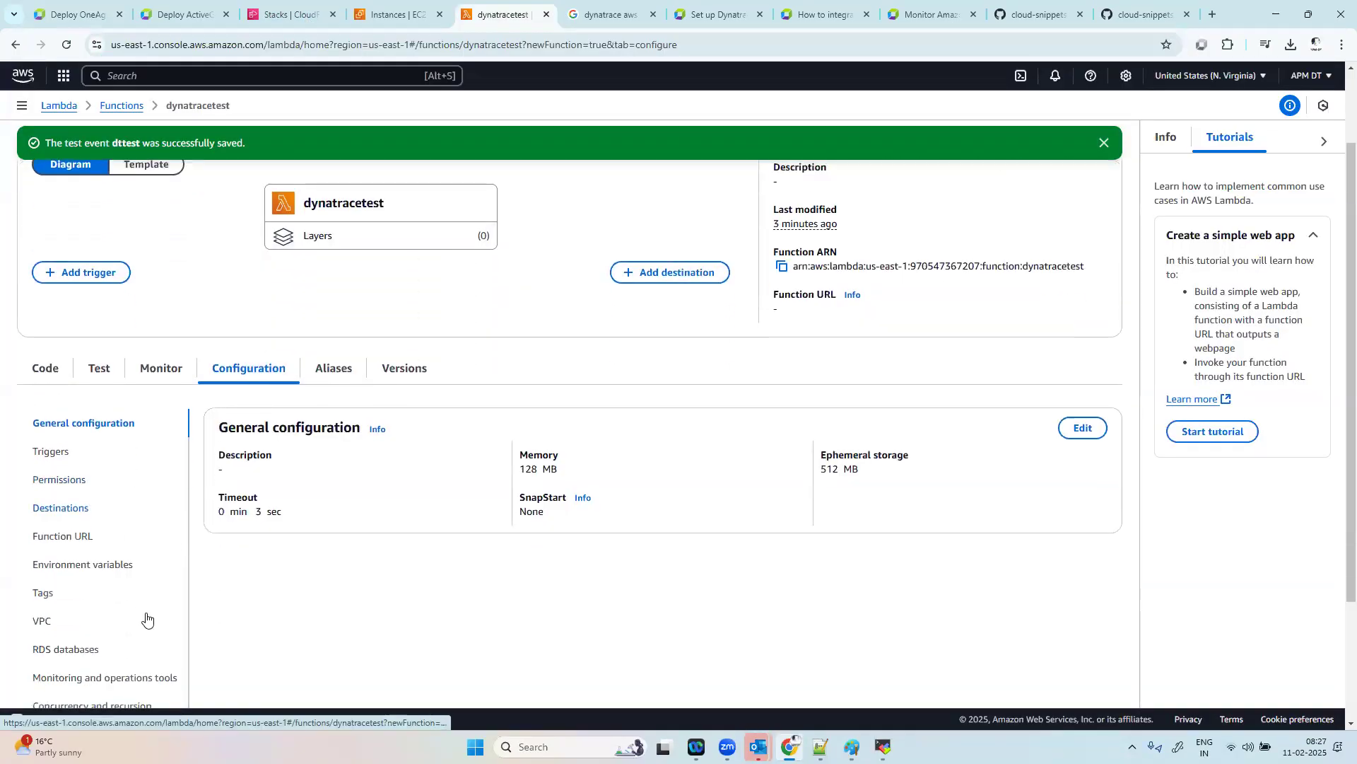
click(108, 557)
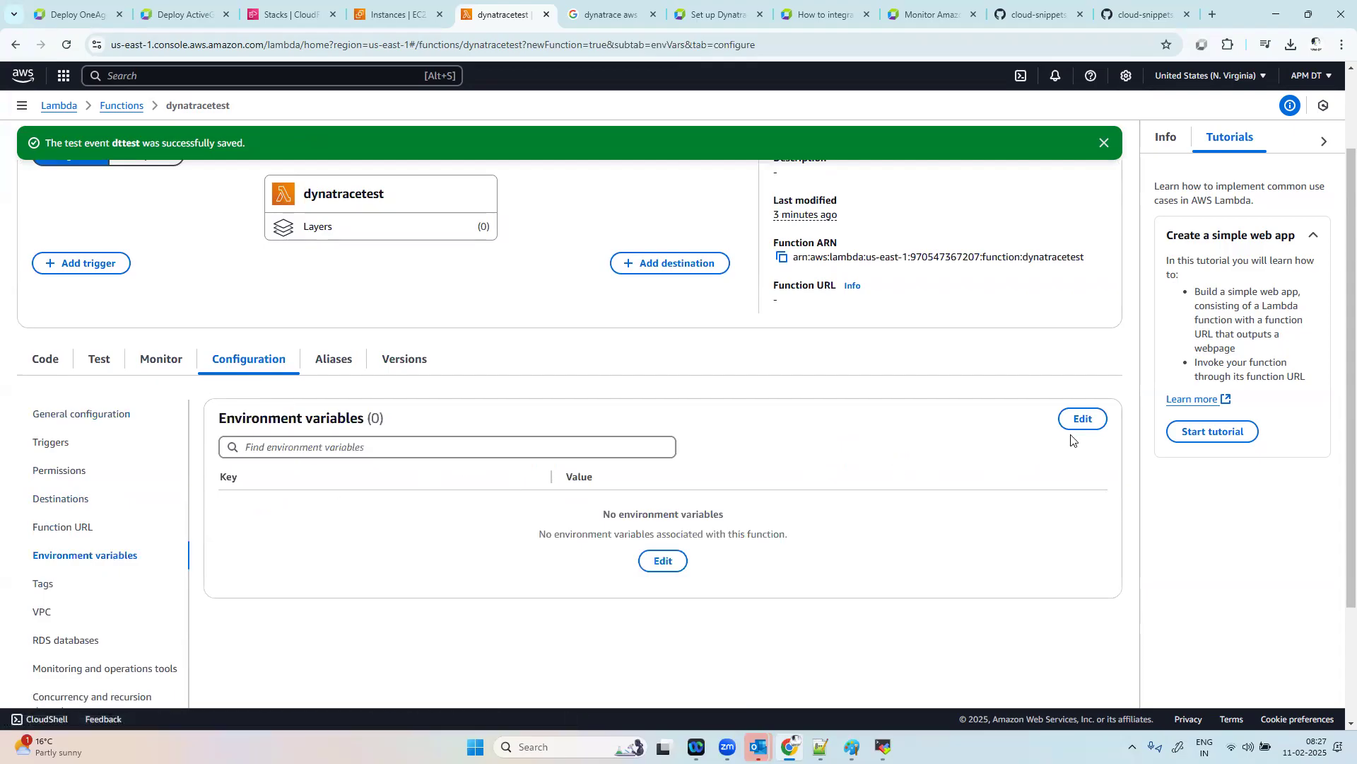
click(1084, 419)
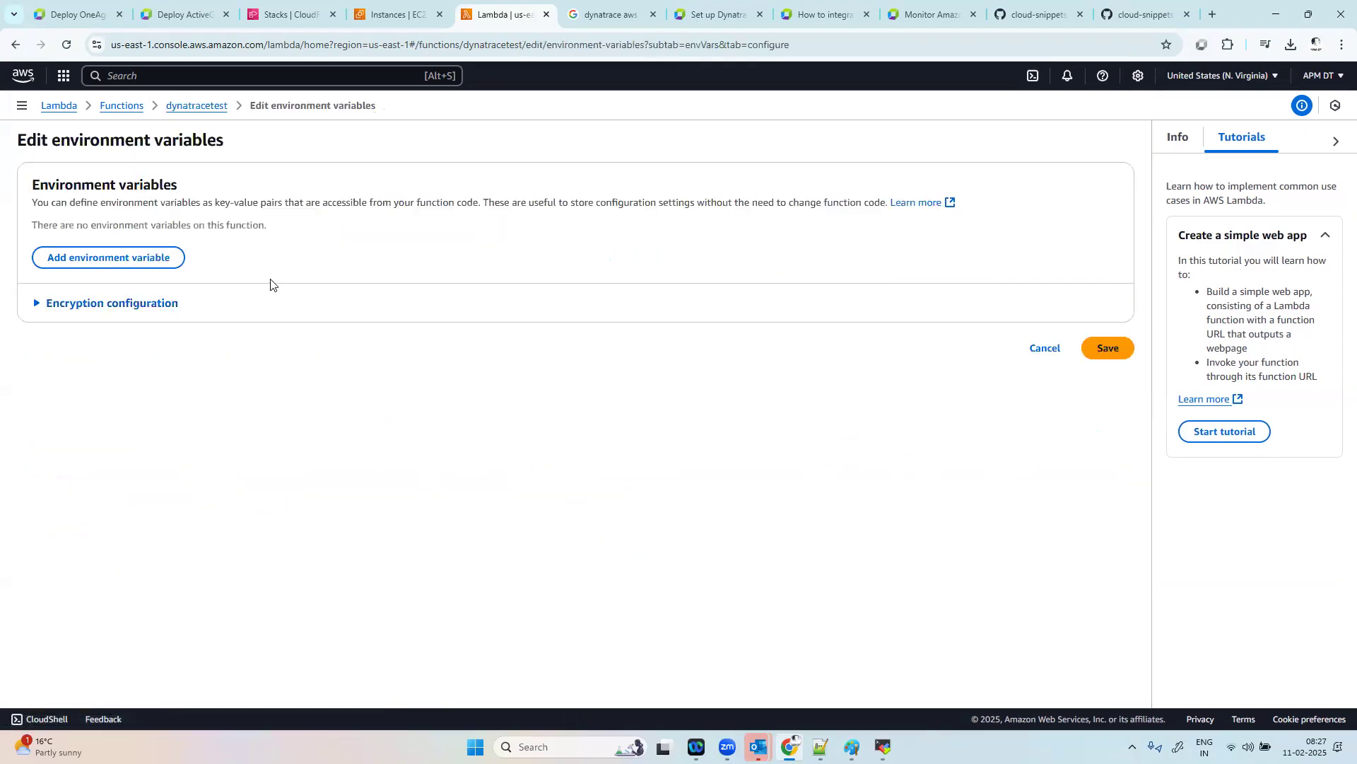
Step: Add the environment variable AWS_LAMBDA_EXEC_WRAPPER with the value /opt/dynatrace, copying the value from the Dynatrace page
click(156, 259)
click(167, 245)
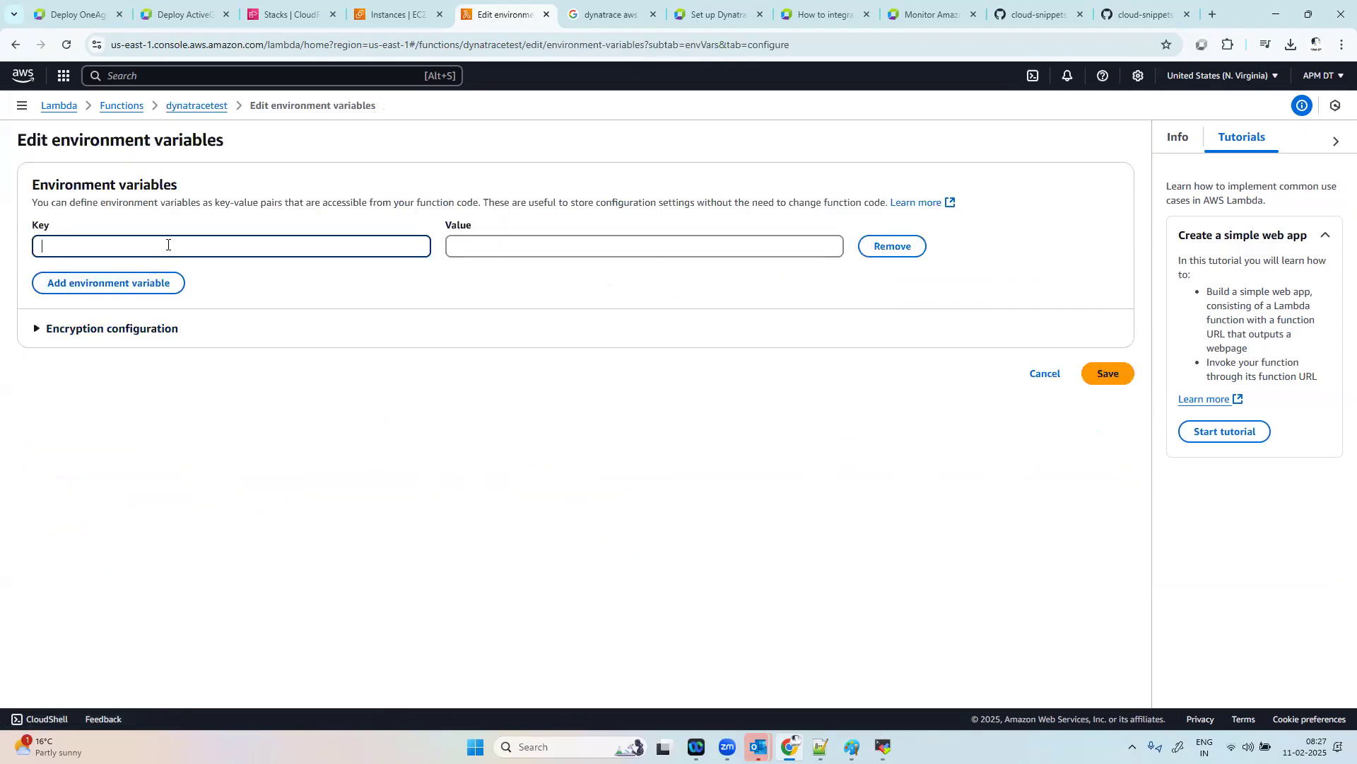
key(ctrl+v)
key(alt+Tab)
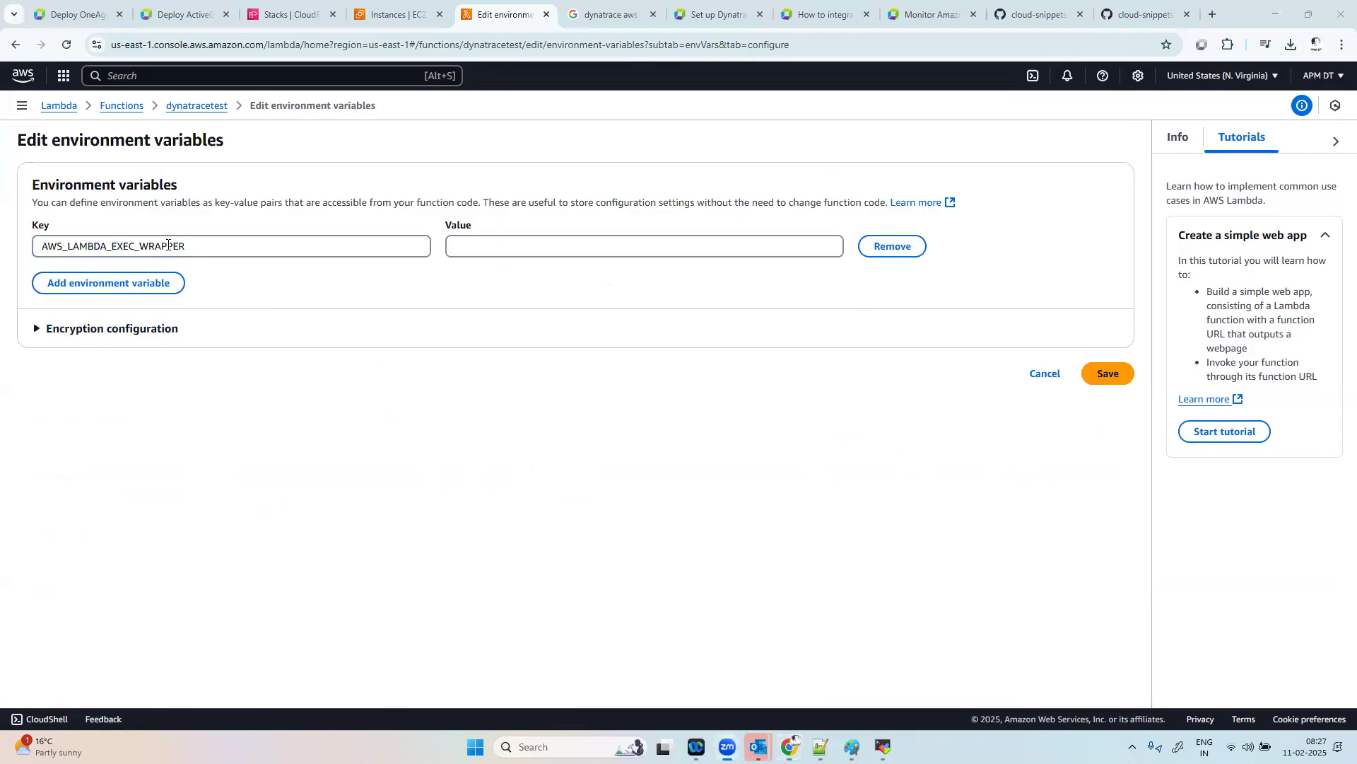
click(71, 14)
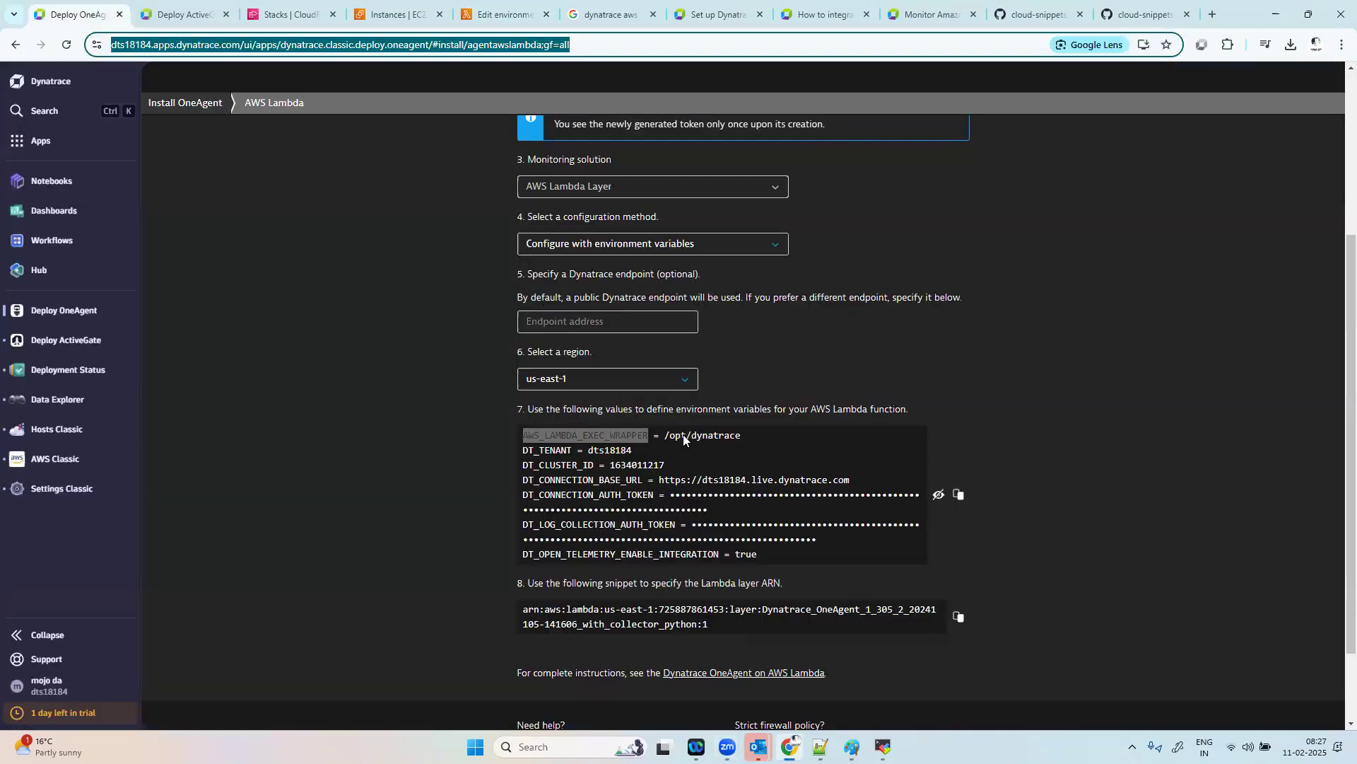
drag(747, 441, 661, 436)
key(ctrl+c)
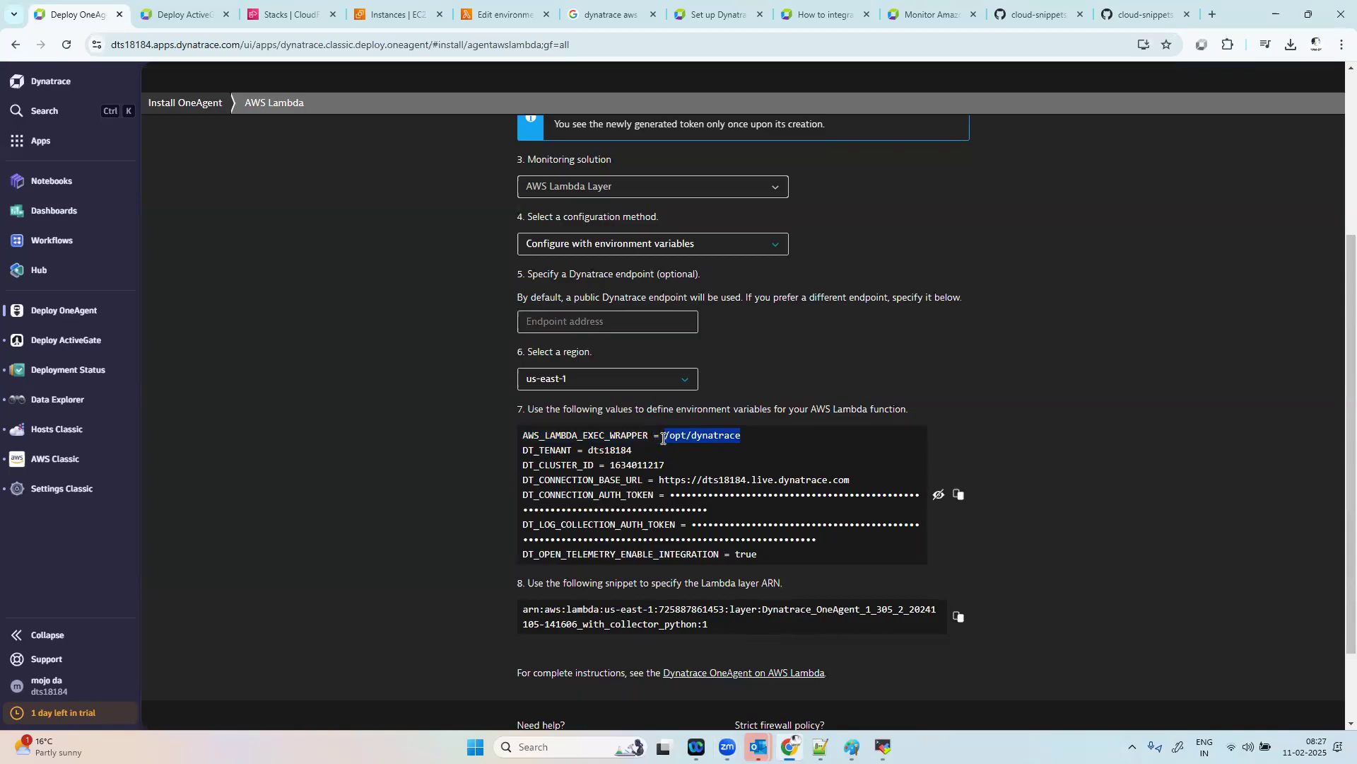
key(alt+Tab)
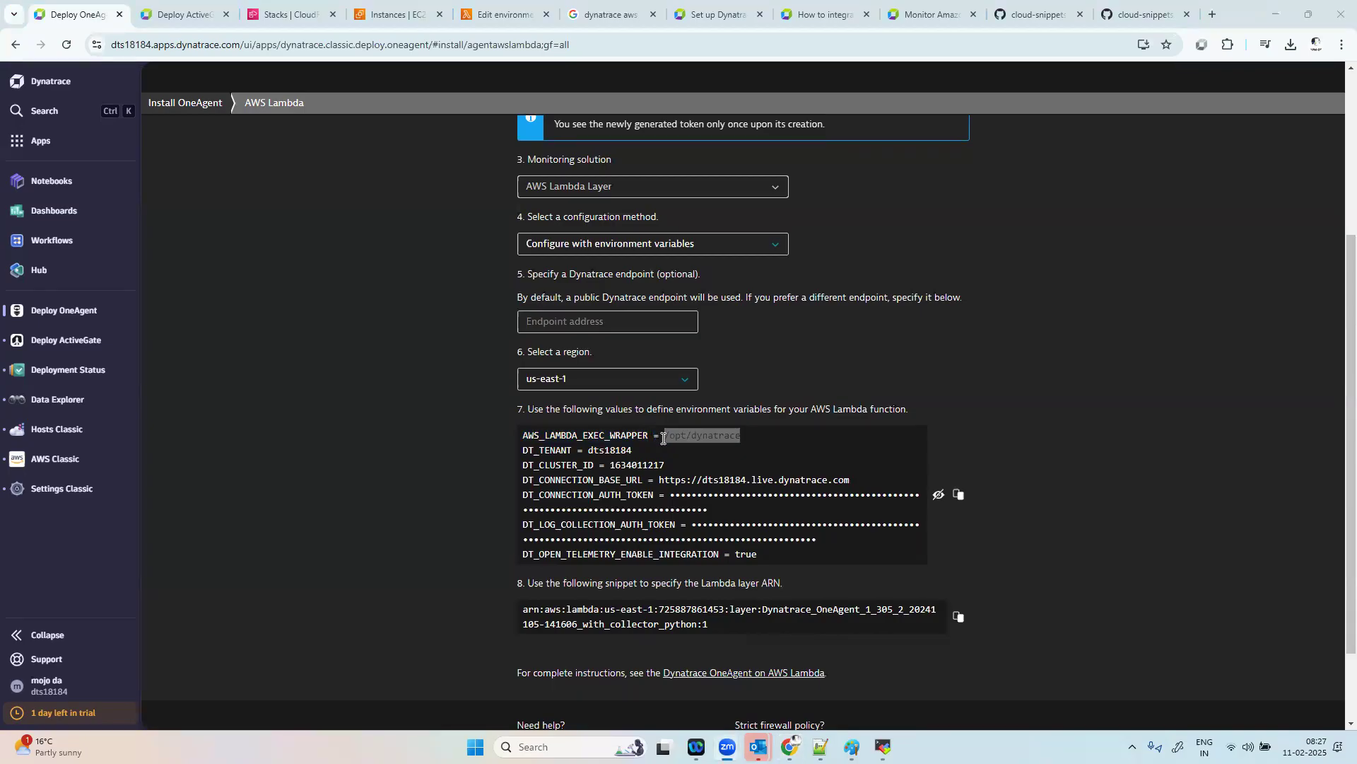
click(500, 6)
click(500, 254)
key(ctrl+v)
Step: Add a second environment variable and enter the key DT_TENANT, copied from the Dynatrace values
click(79, 281)
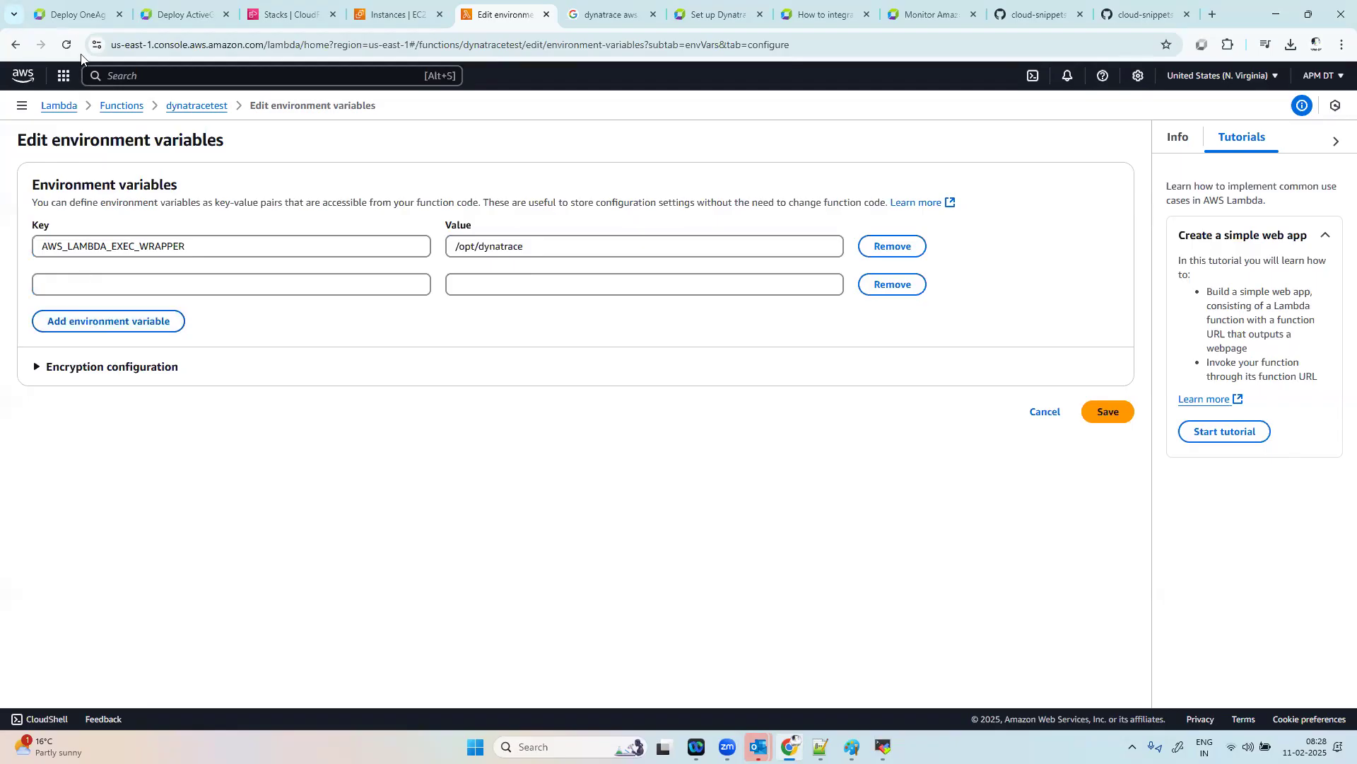
click(81, 12)
drag(577, 451, 524, 451)
key(ctrl+c)
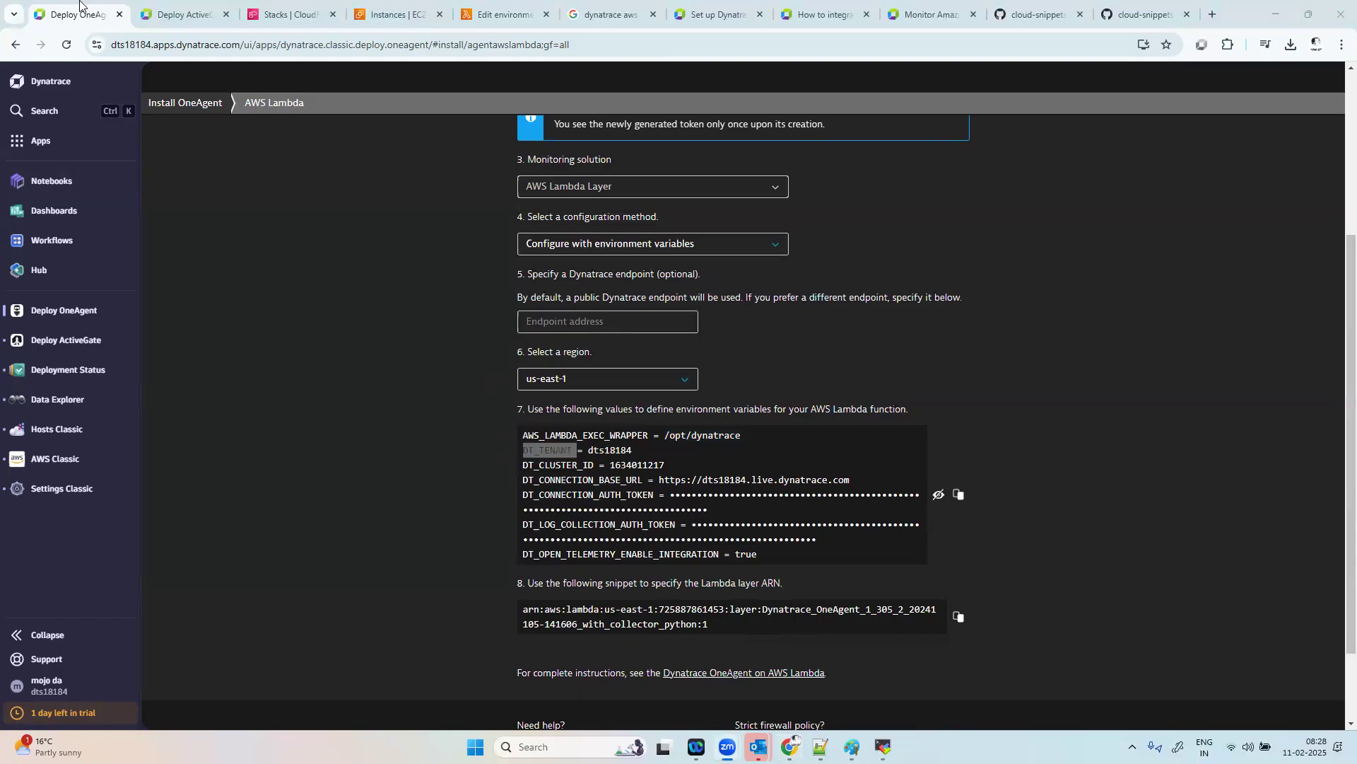
click(292, 11)
click(396, 13)
click(503, 13)
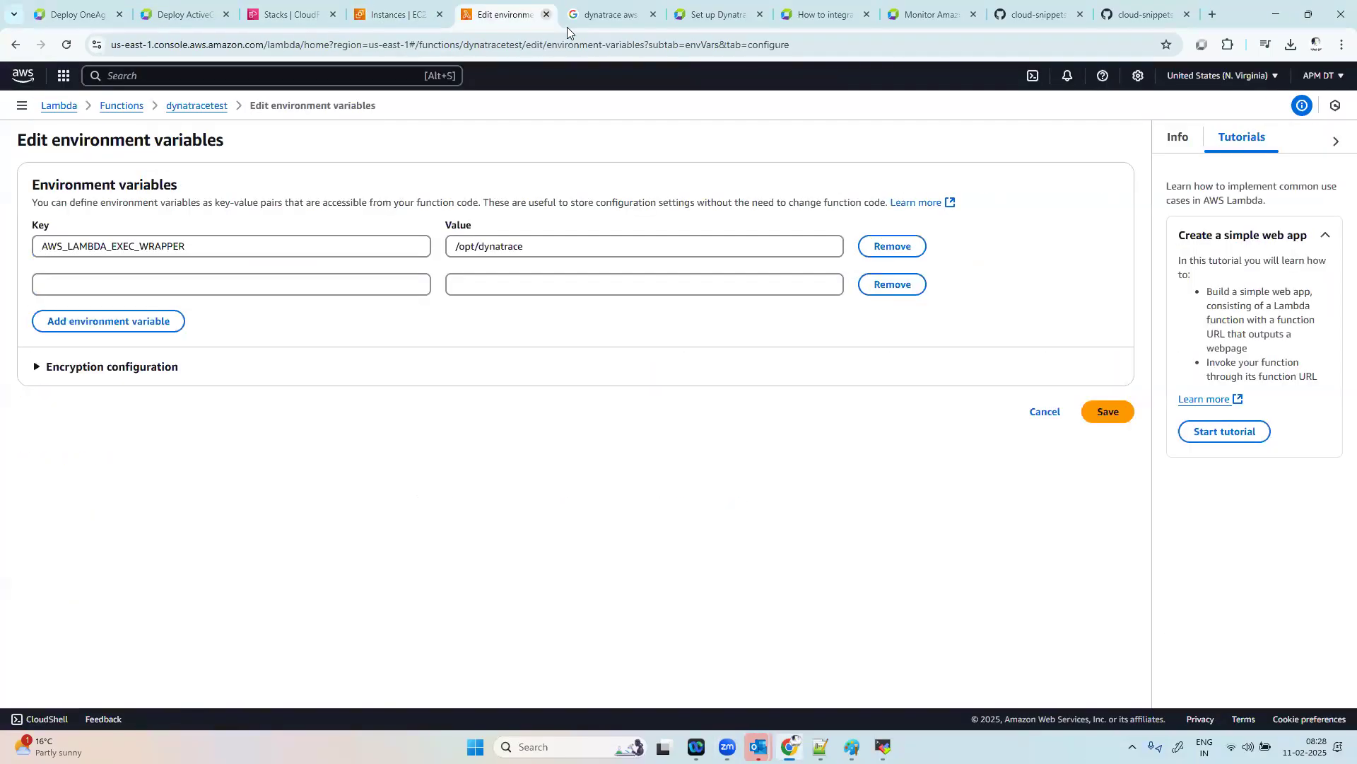
click(143, 280)
key(ctrl+v)
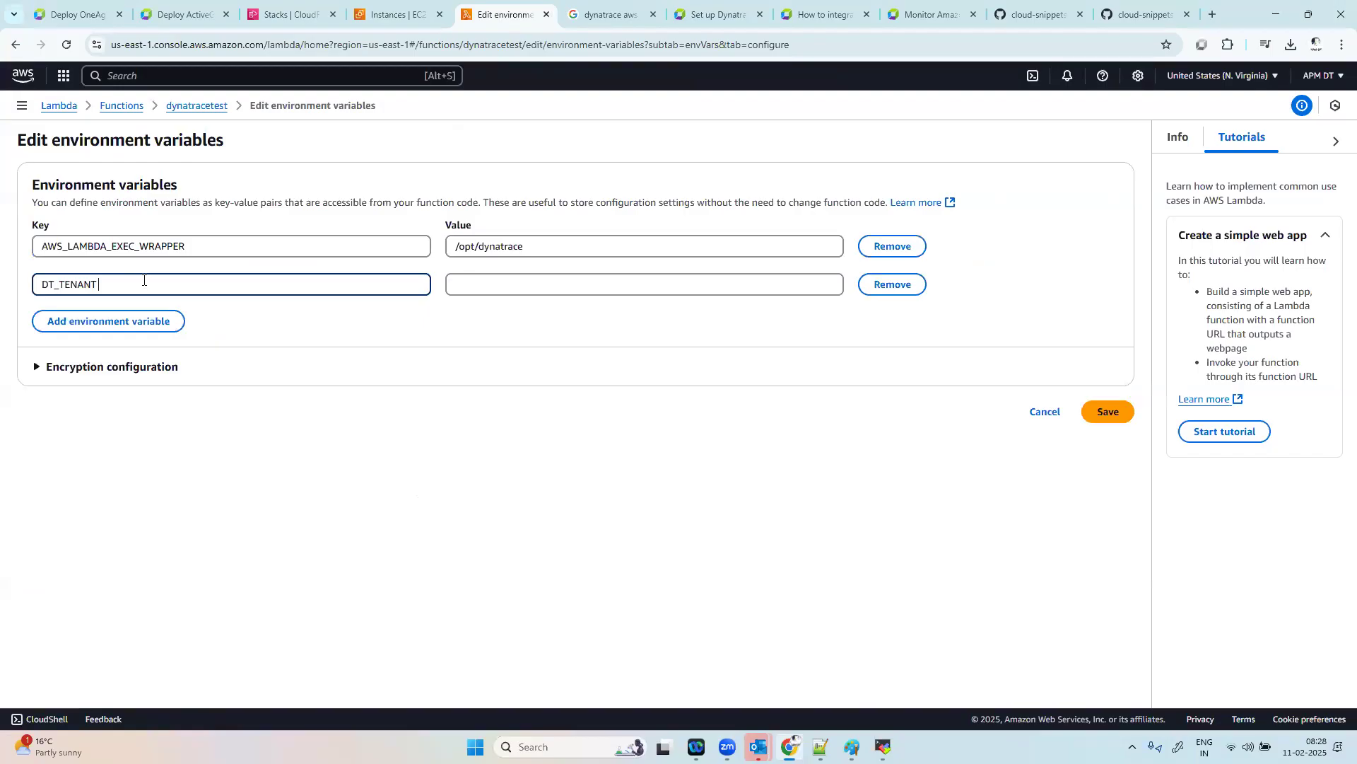
Step: Copy the tenant ID from Dynatrace and enter it as the value of DT_TENANT
click(70, 13)
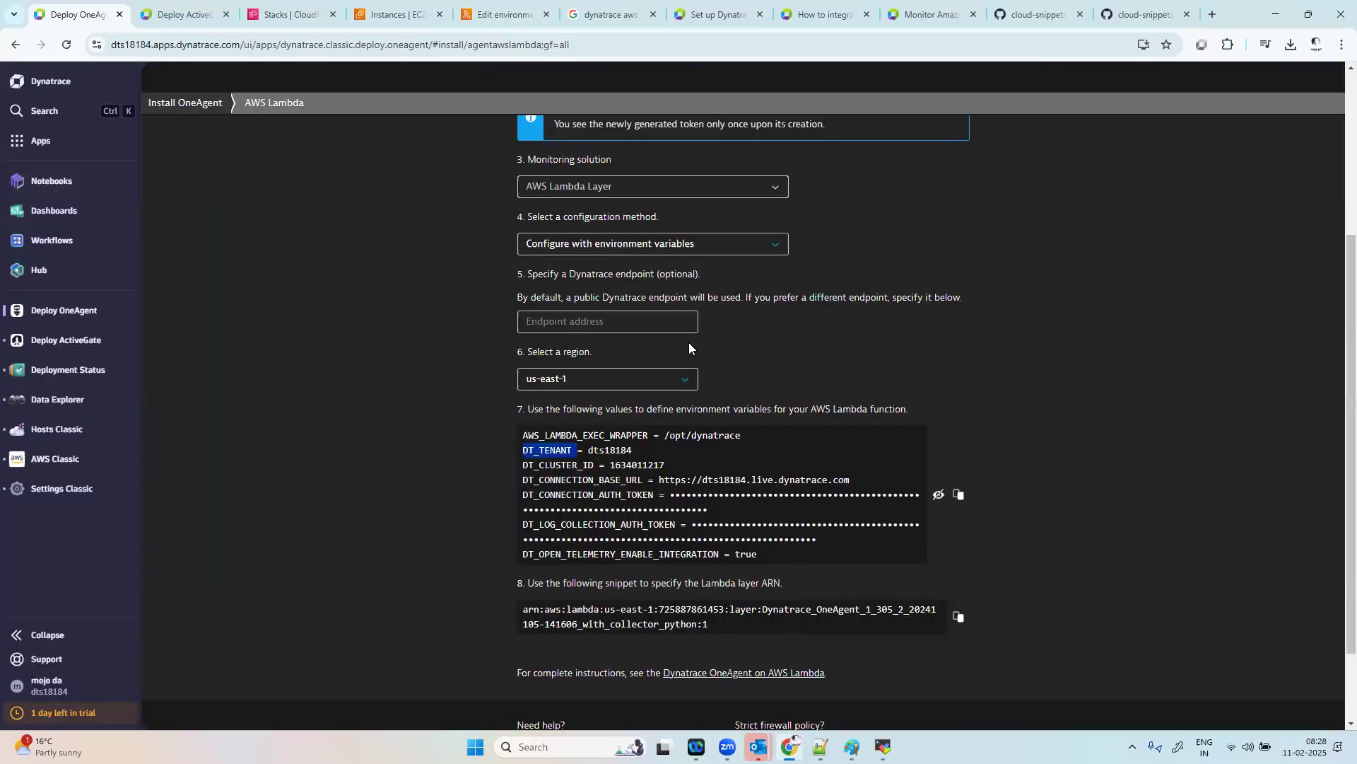
double_click(616, 450)
key(ctrl+c)
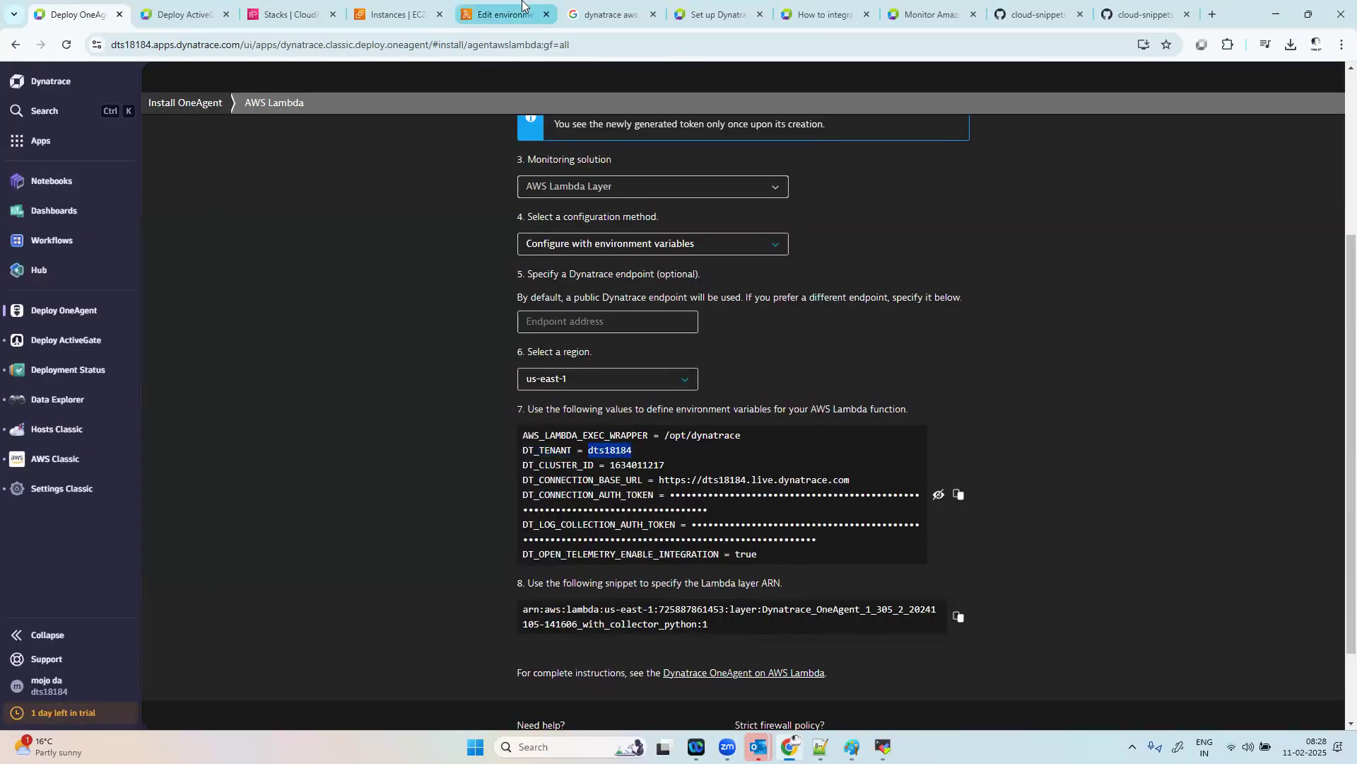
click(504, 14)
click(485, 282)
key(ctrl+v)
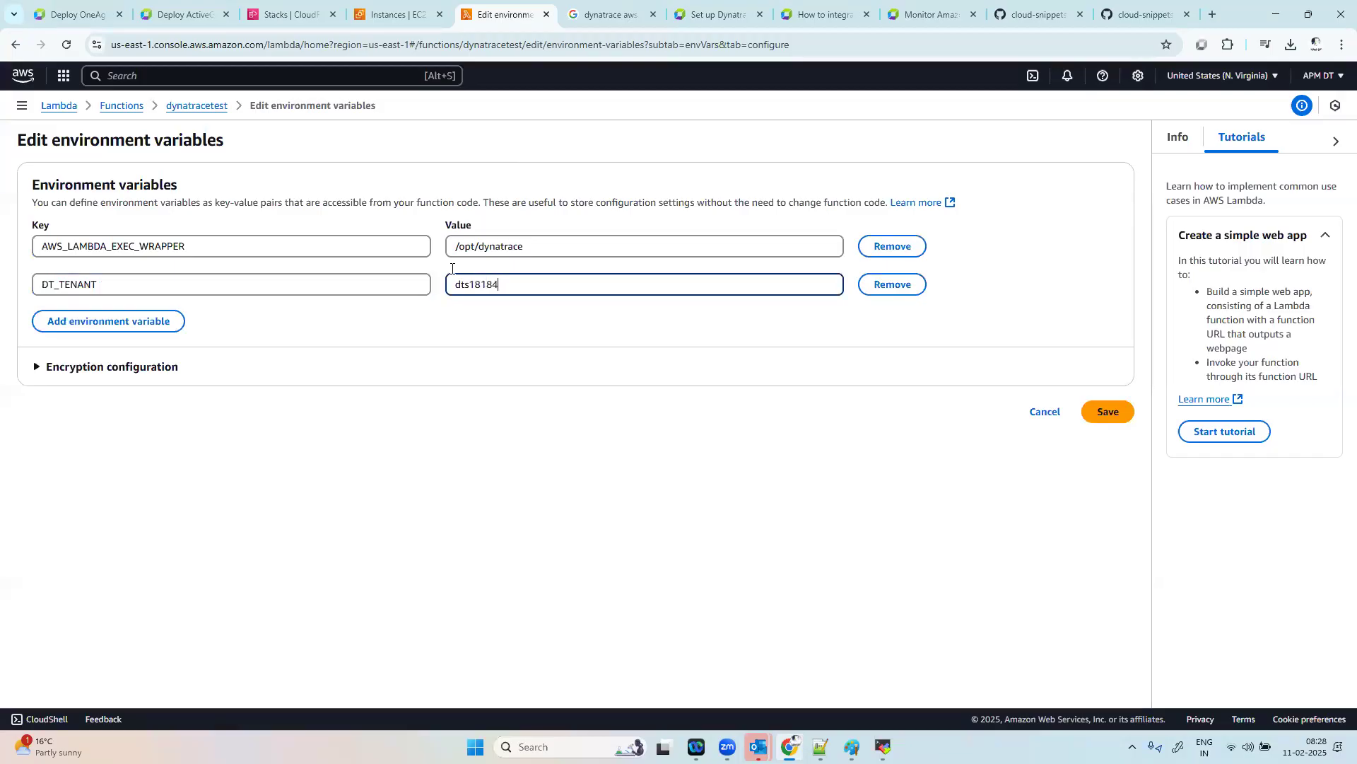
Step: Add a third environment variable and enter the key DT_CLUSTER_ID, copied from the Dynatrace values
click(62, 5)
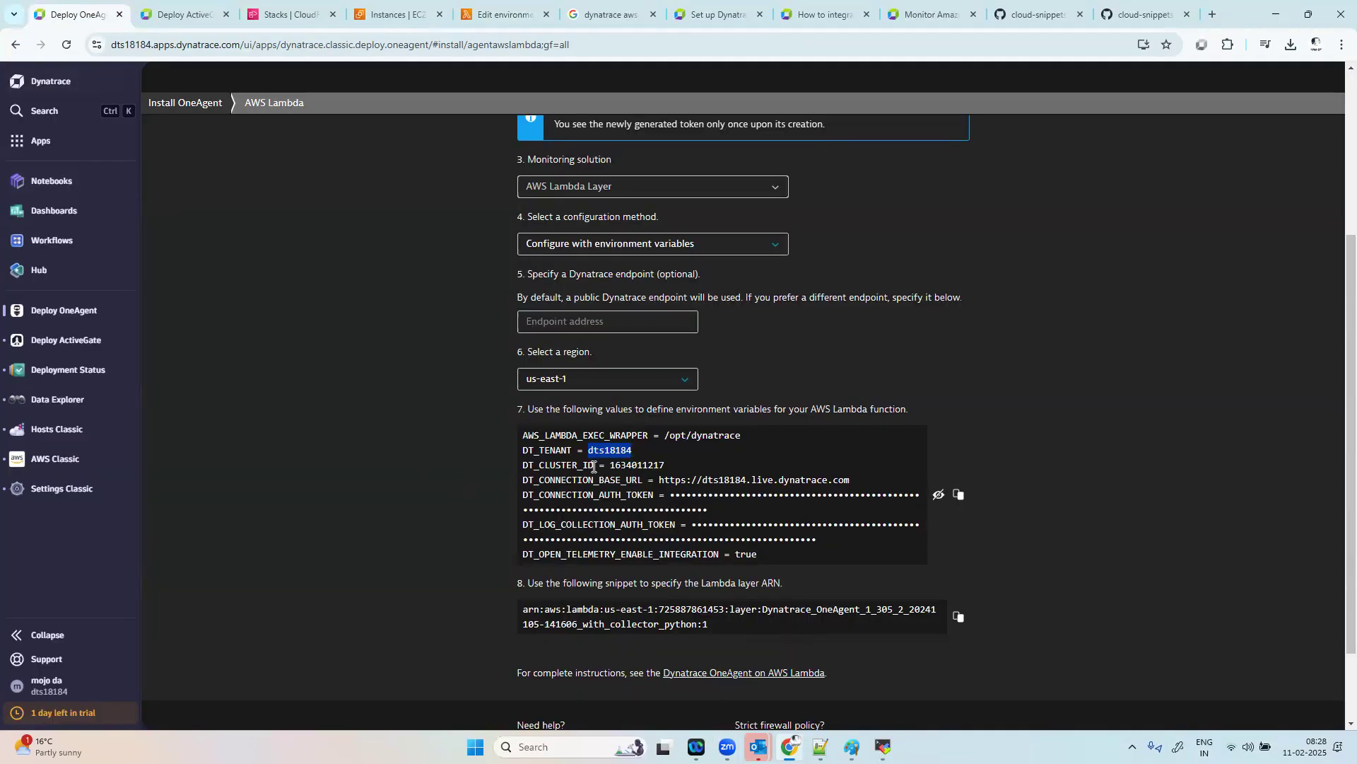
drag(594, 466, 516, 464)
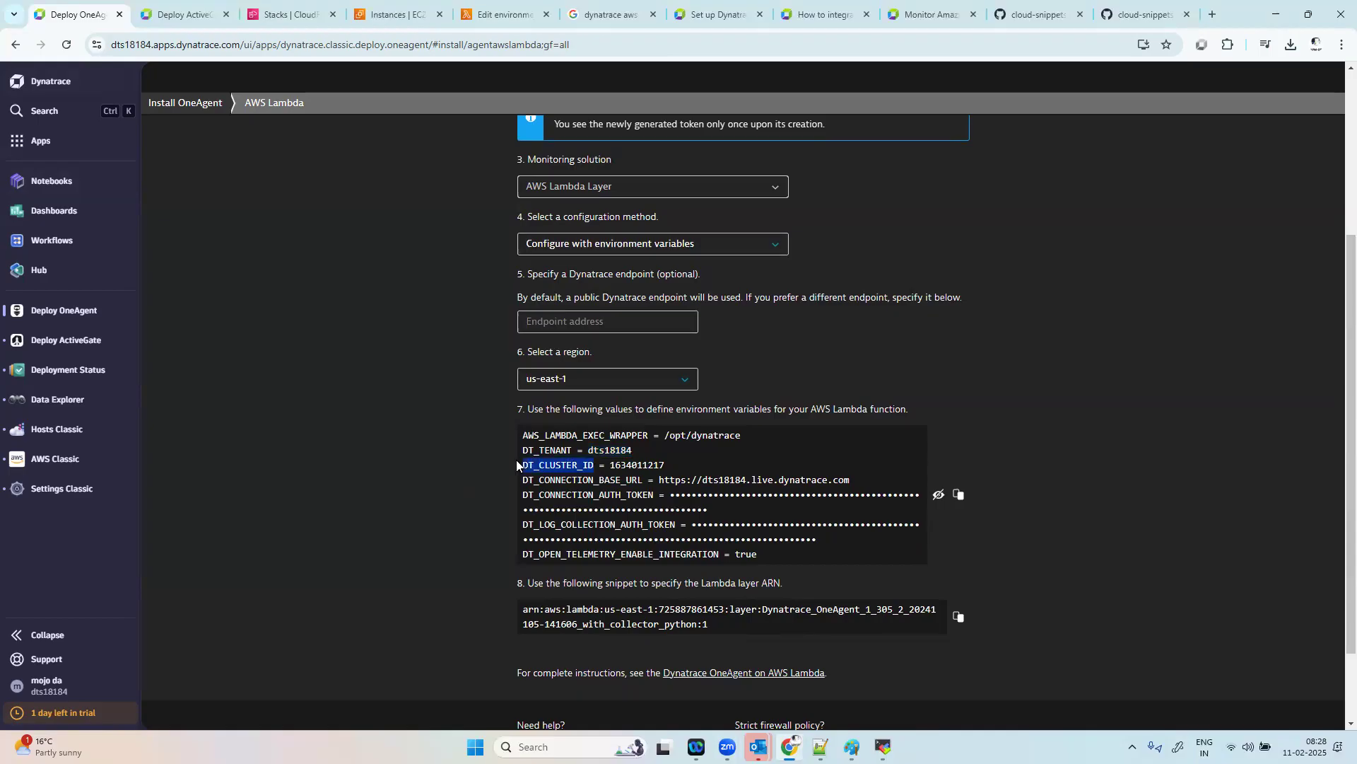
click(503, 14)
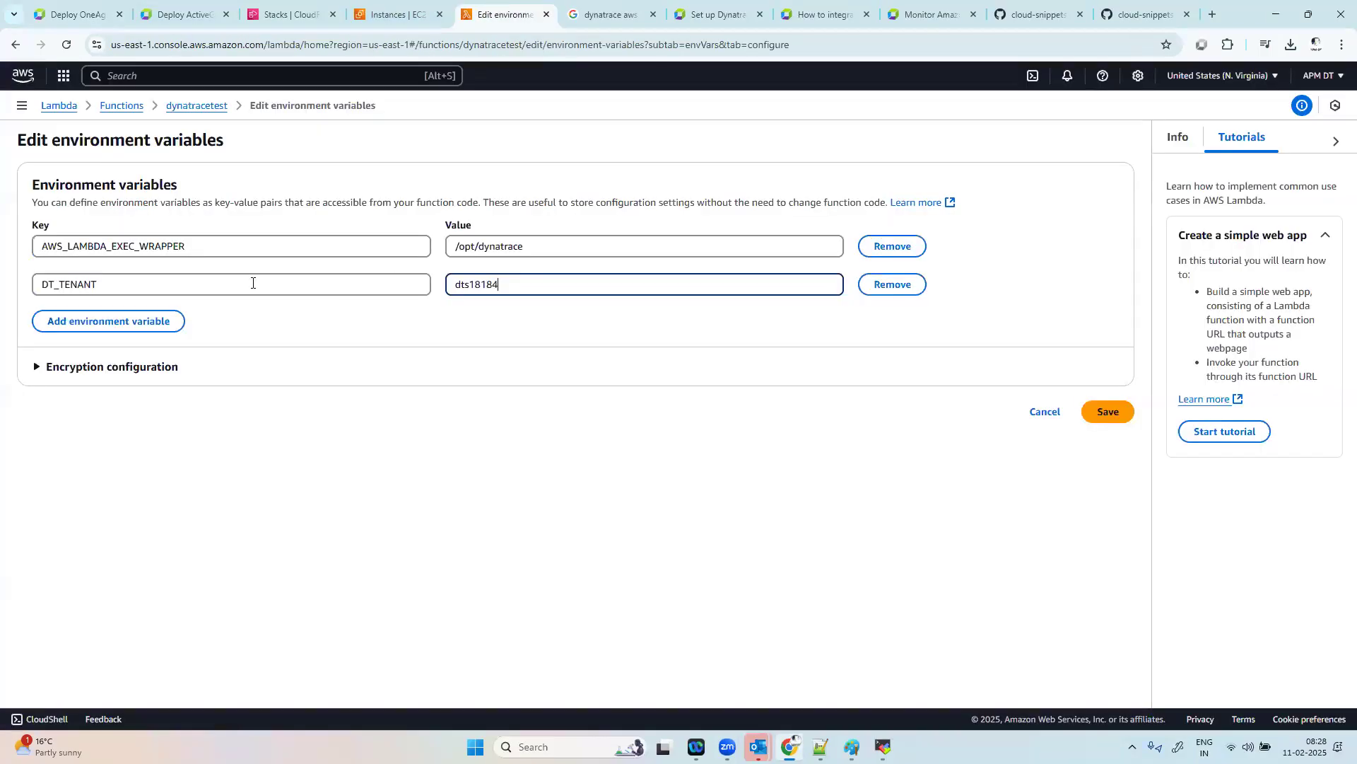
click(136, 319)
click(143, 325)
text(DT_CLUSTER_ID)
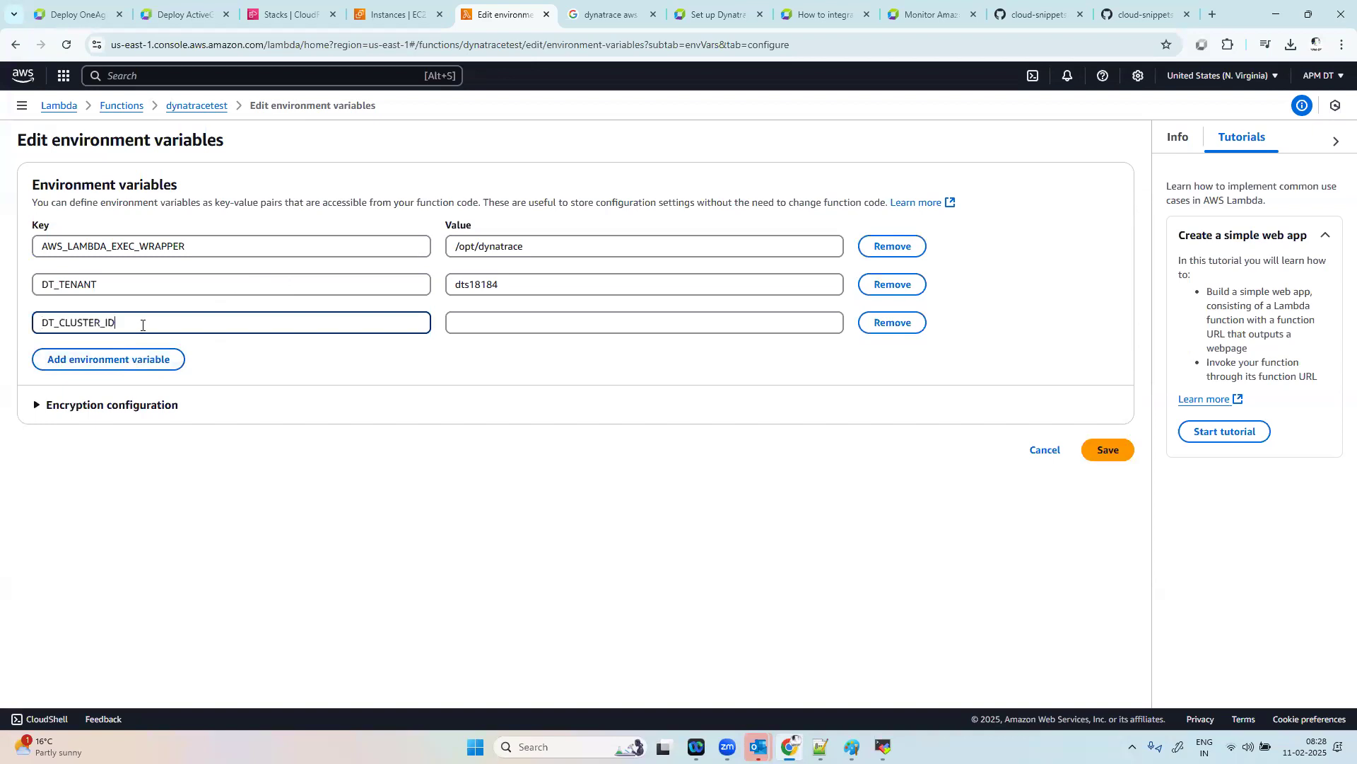
Step: Copy the cluster ID from Dynatrace and enter it as the value of DT_CLUSTER_ID
click(78, 14)
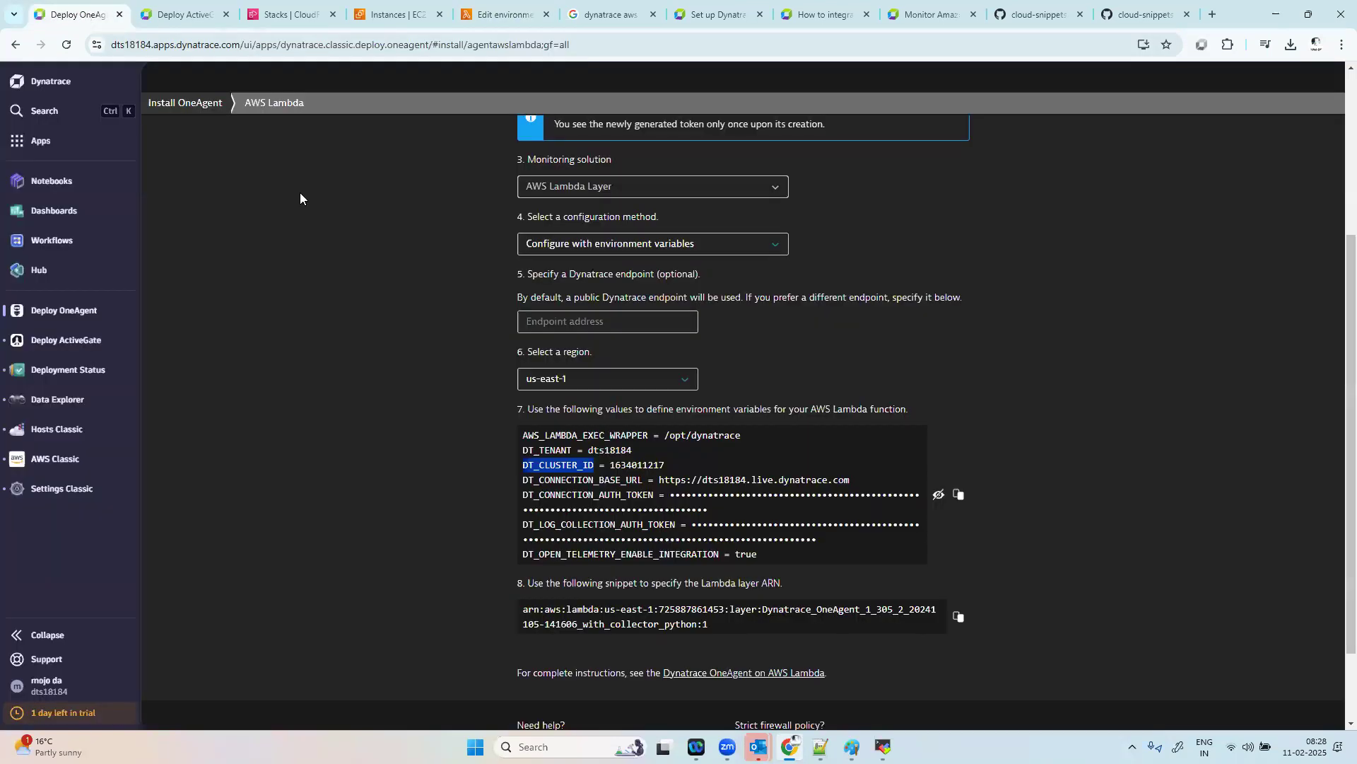
double_click(625, 468)
key(ctrl+c)
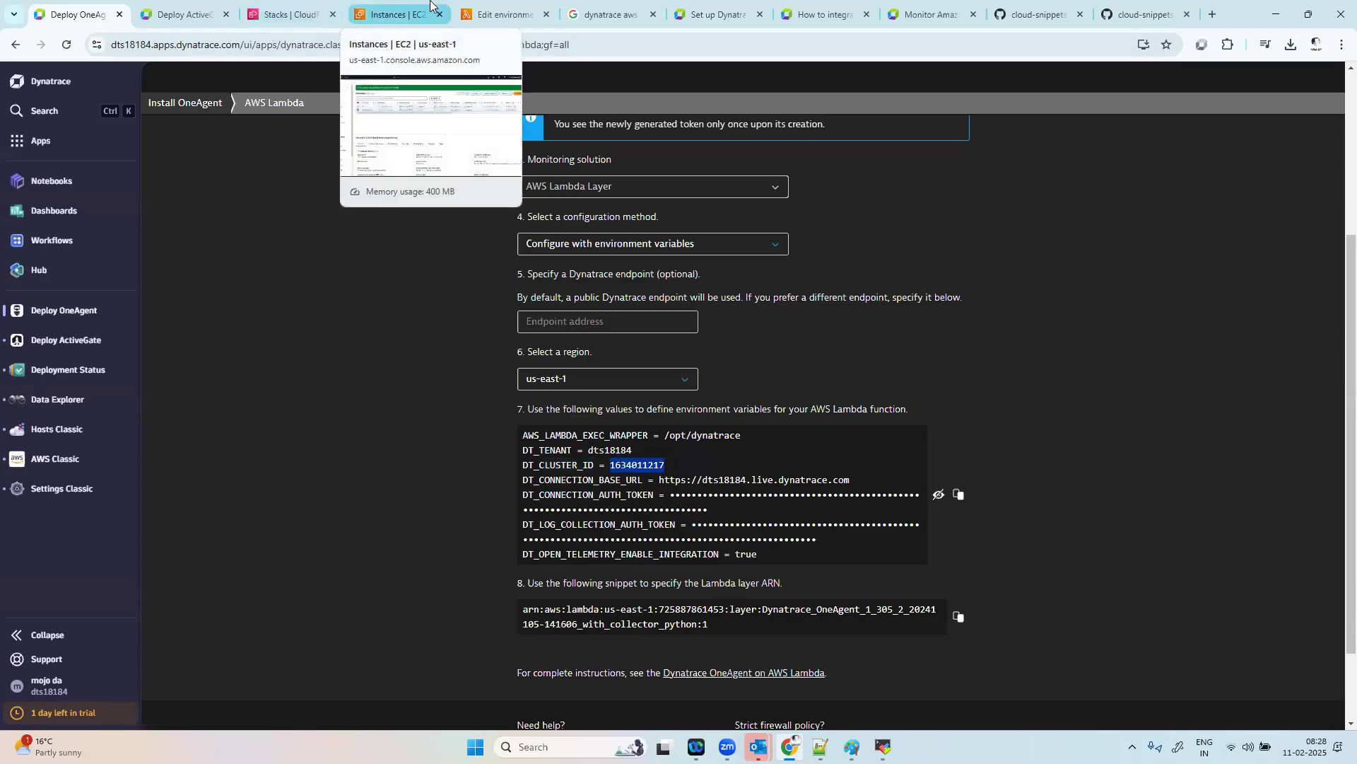
click(499, 14)
click(486, 319)
key(ctrl+v)
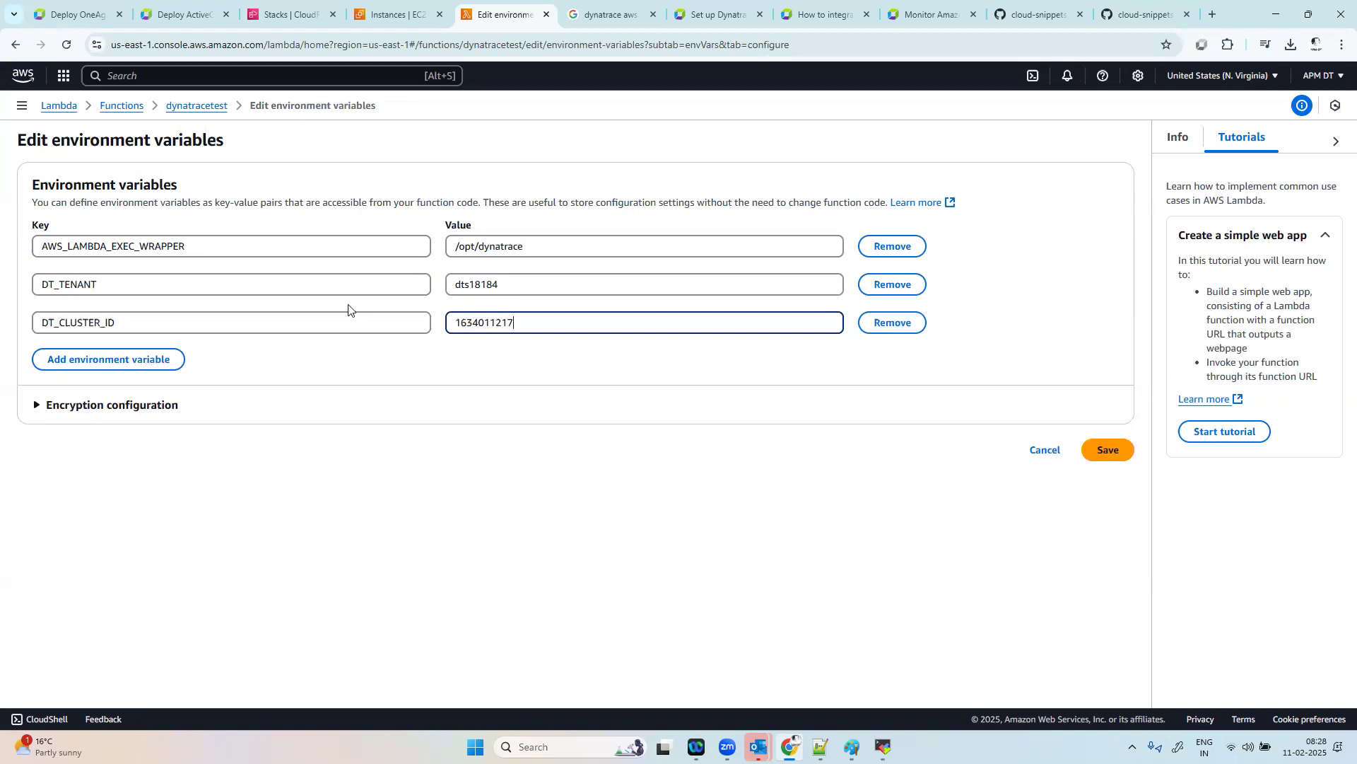
Step: Add a fourth environment variable and enter the key DT_CONNECTION_BASE_URL, copied from the Dynatrace values
click(115, 360)
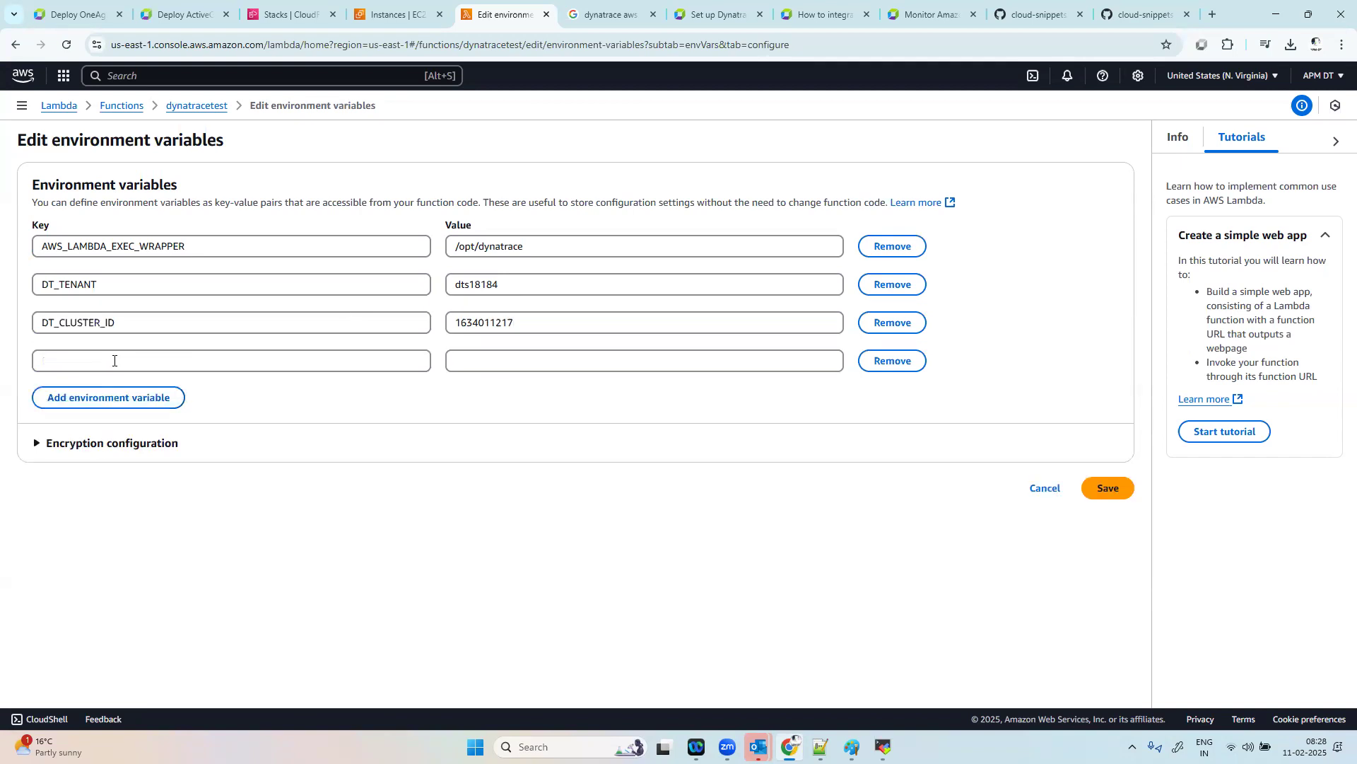
click(65, 4)
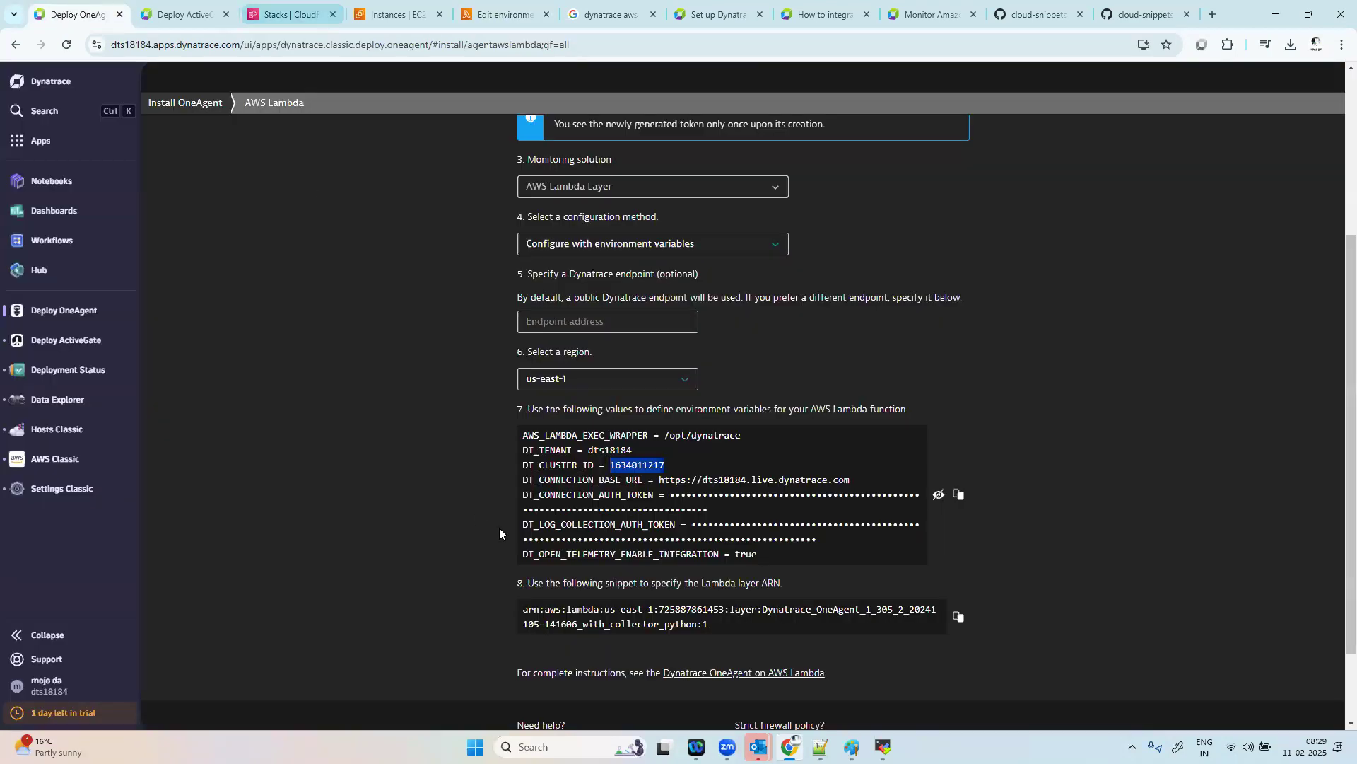
drag(649, 482, 524, 482)
key(ctrl+c)
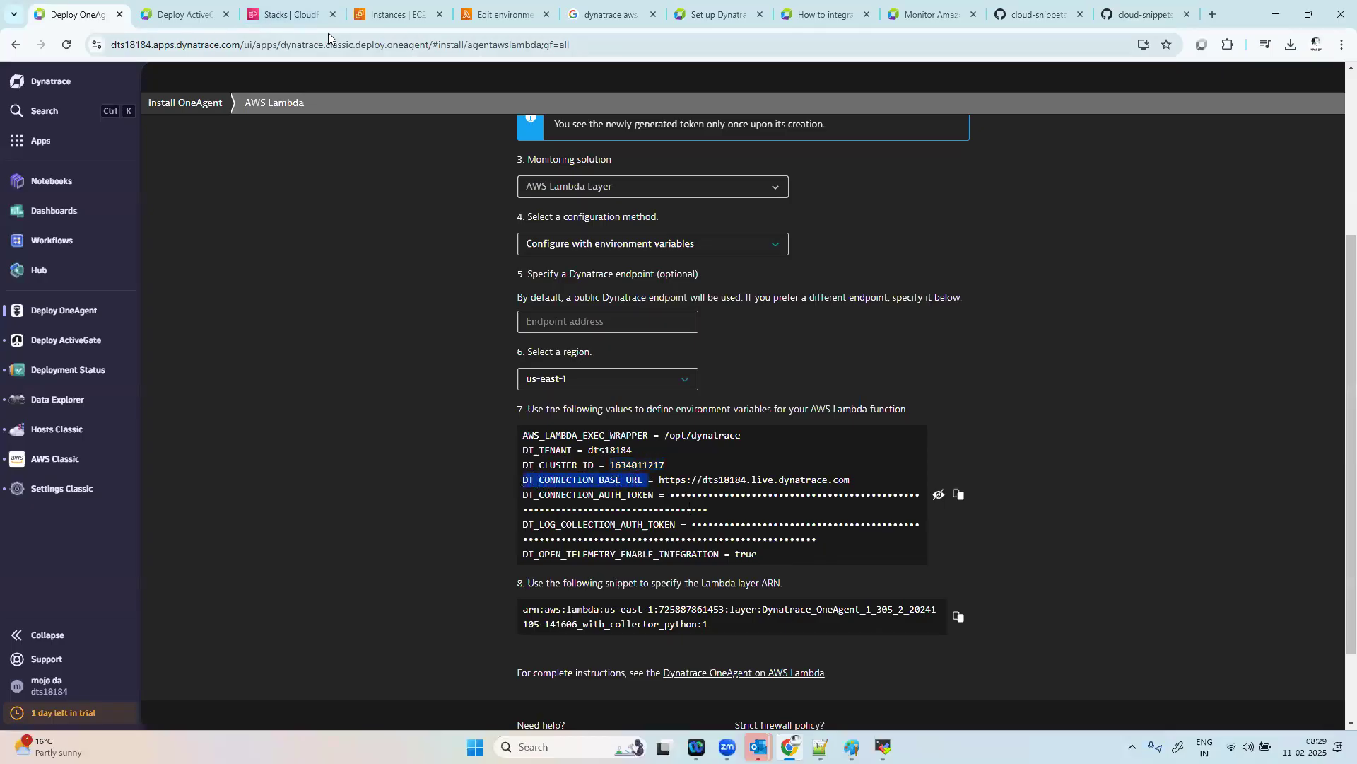
click(498, 14)
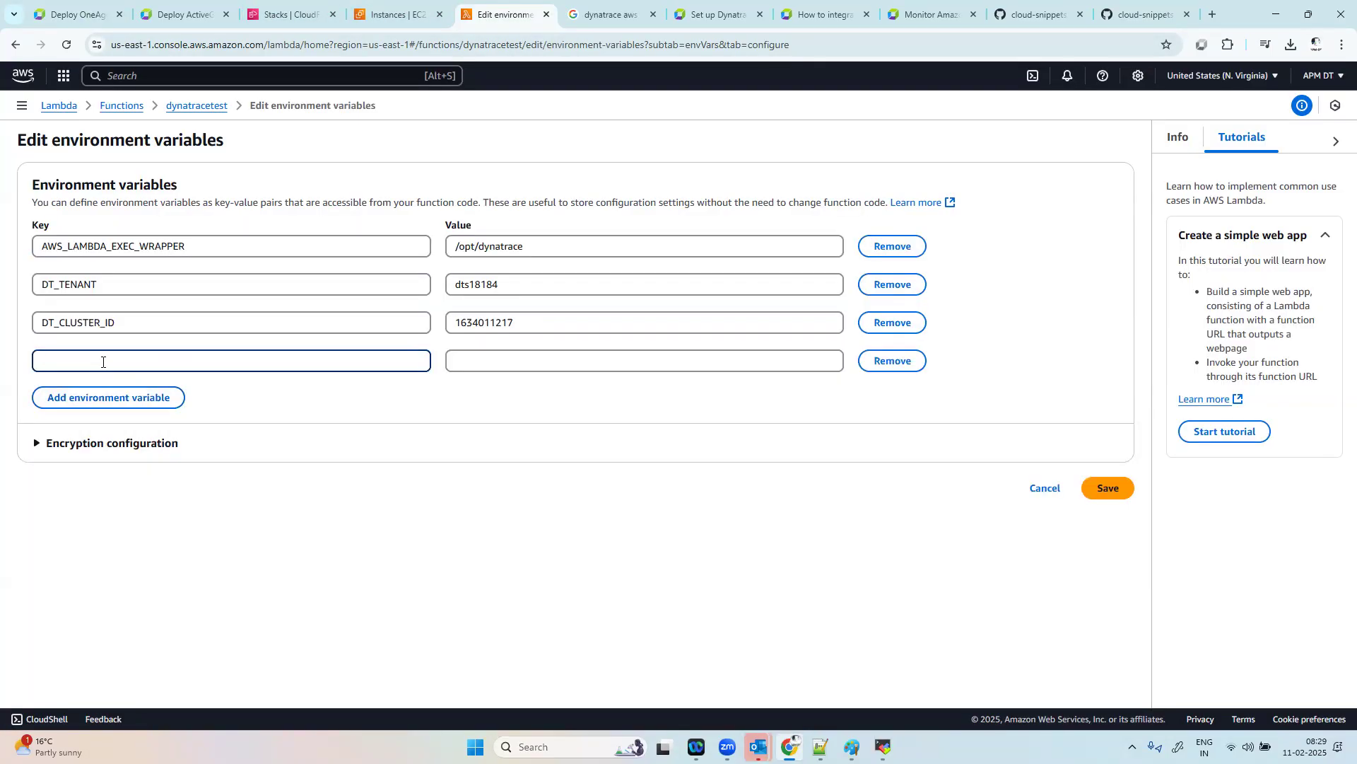
key(ctrl+v)
click(513, 362)
click(186, 357)
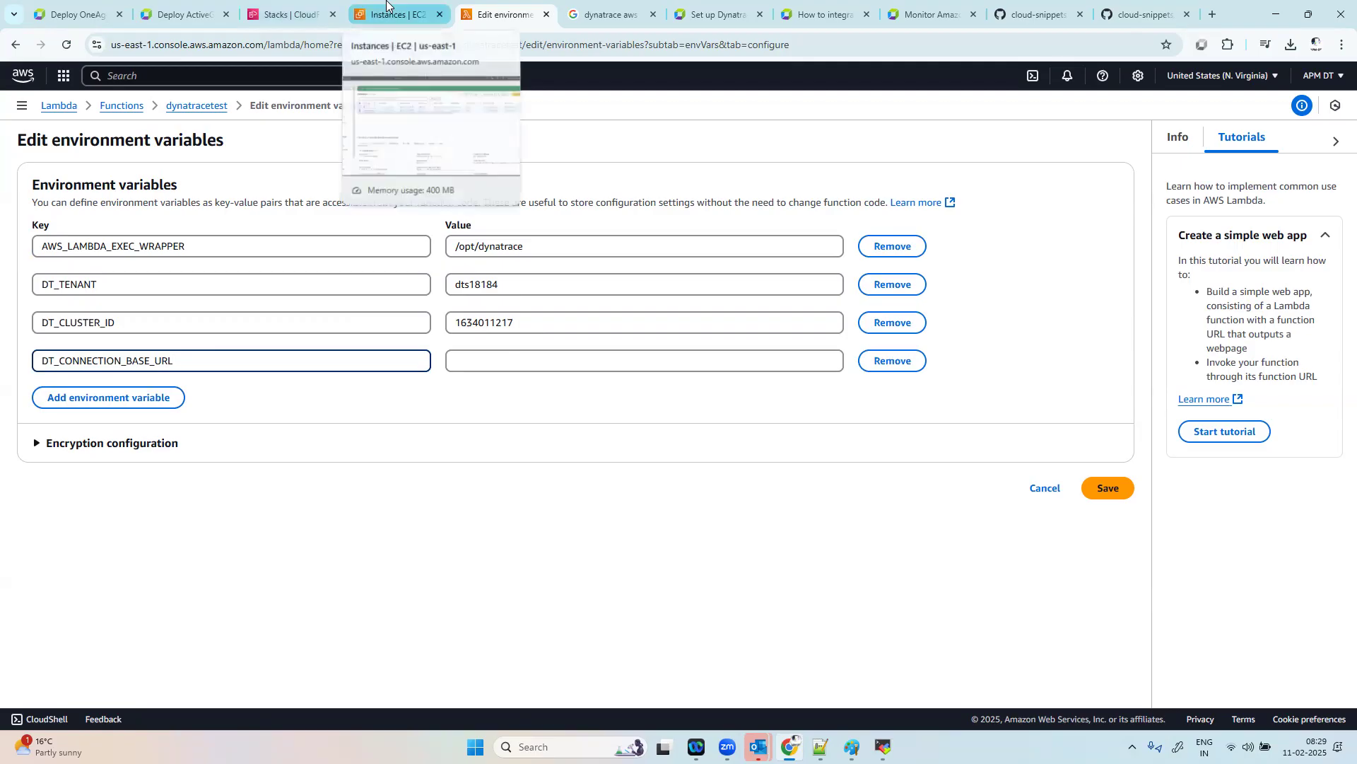
Step: Reveal the masked Dynatrace tokens and copy the connection base URL into the value of DT_CONNECTION_BASE_URL
click(75, 15)
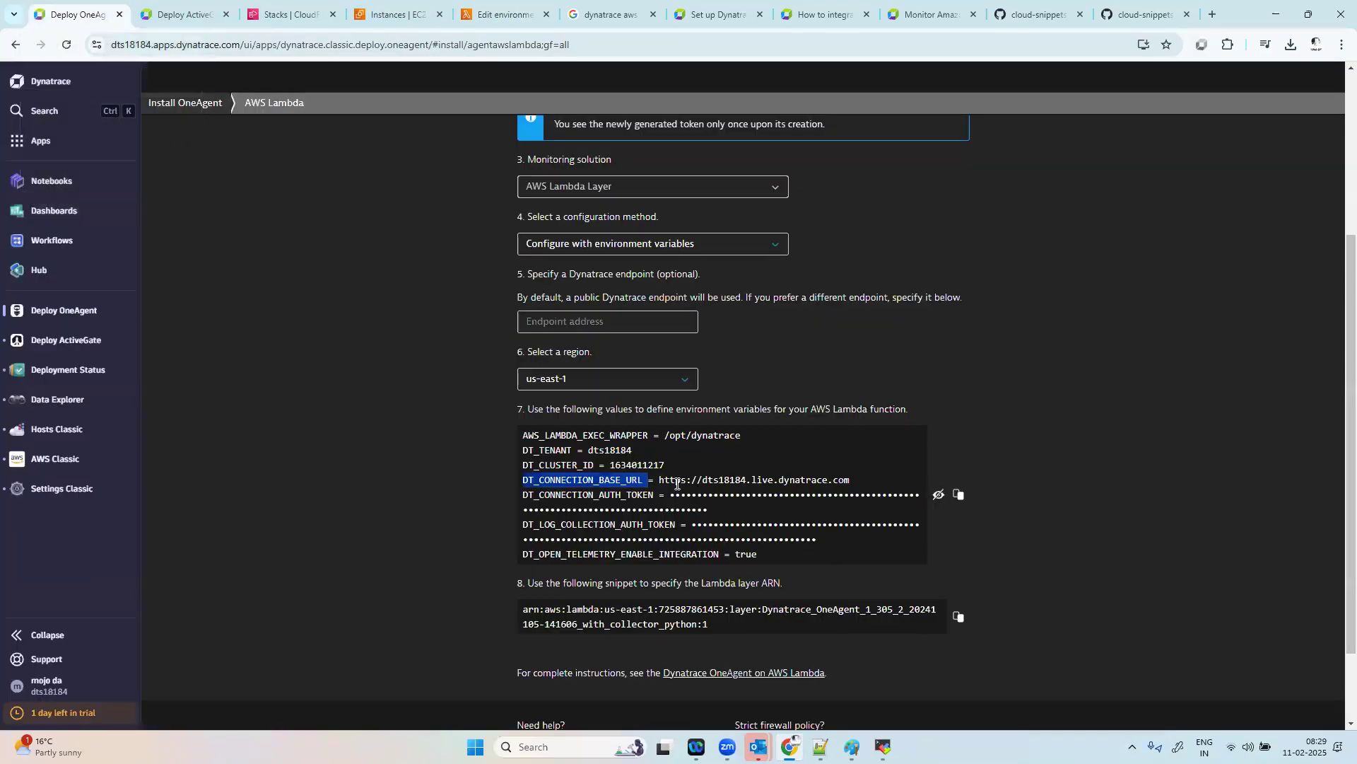
click(937, 496)
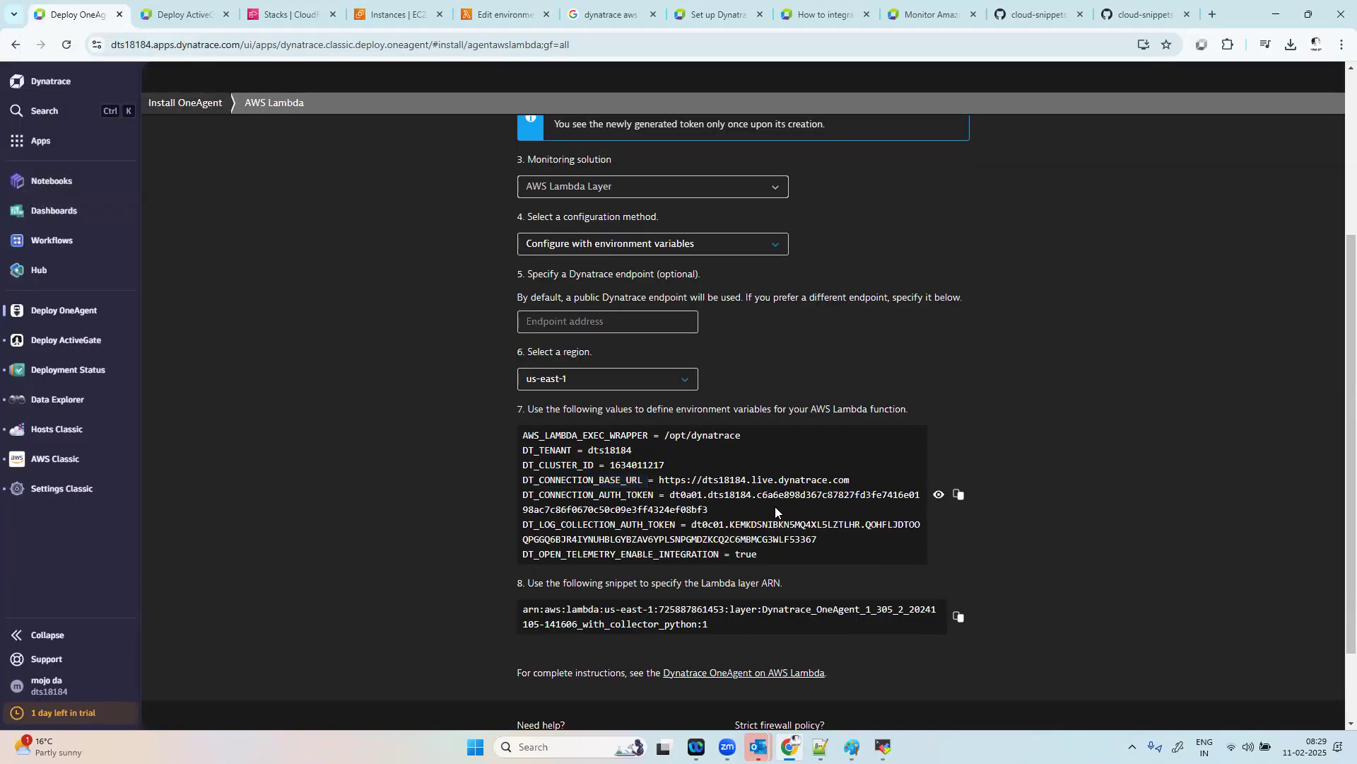
drag(660, 480, 852, 485)
key(ctrl+c)
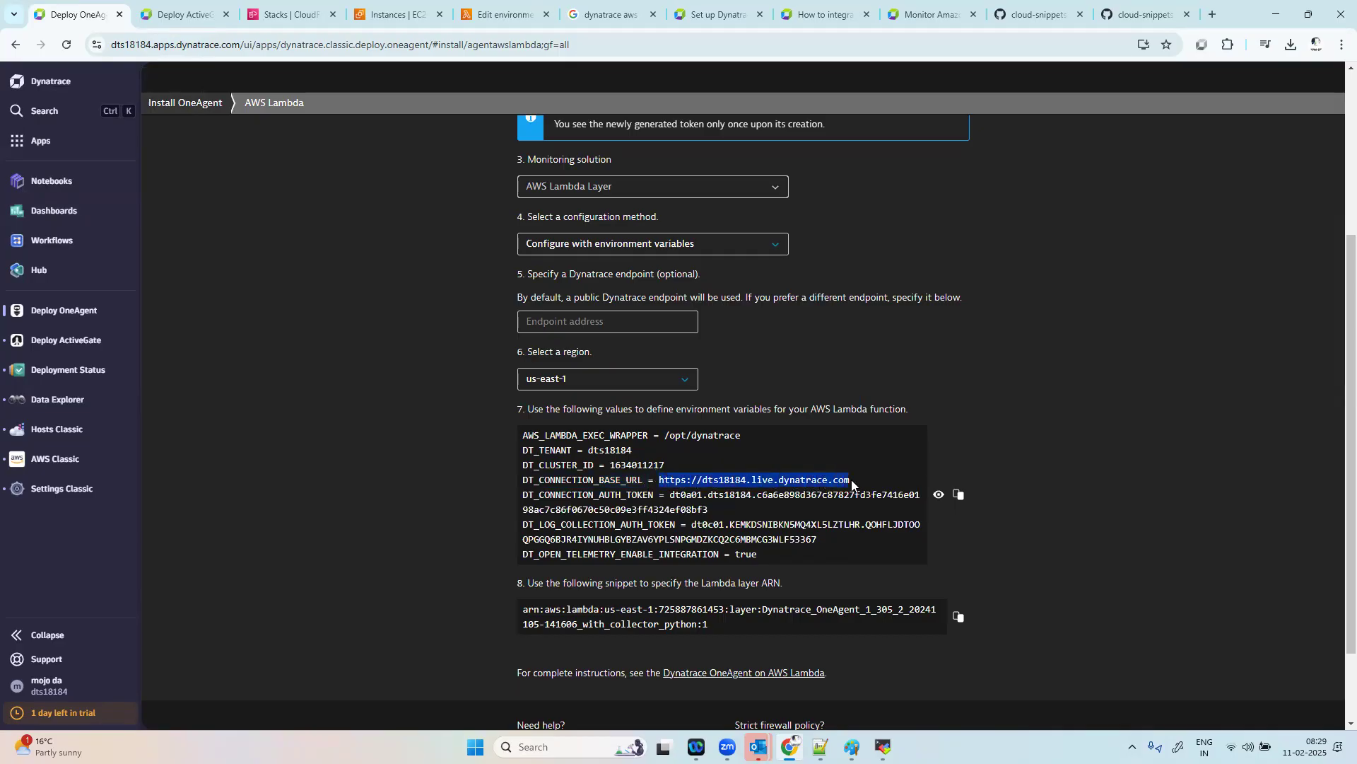
click(499, 14)
click(488, 360)
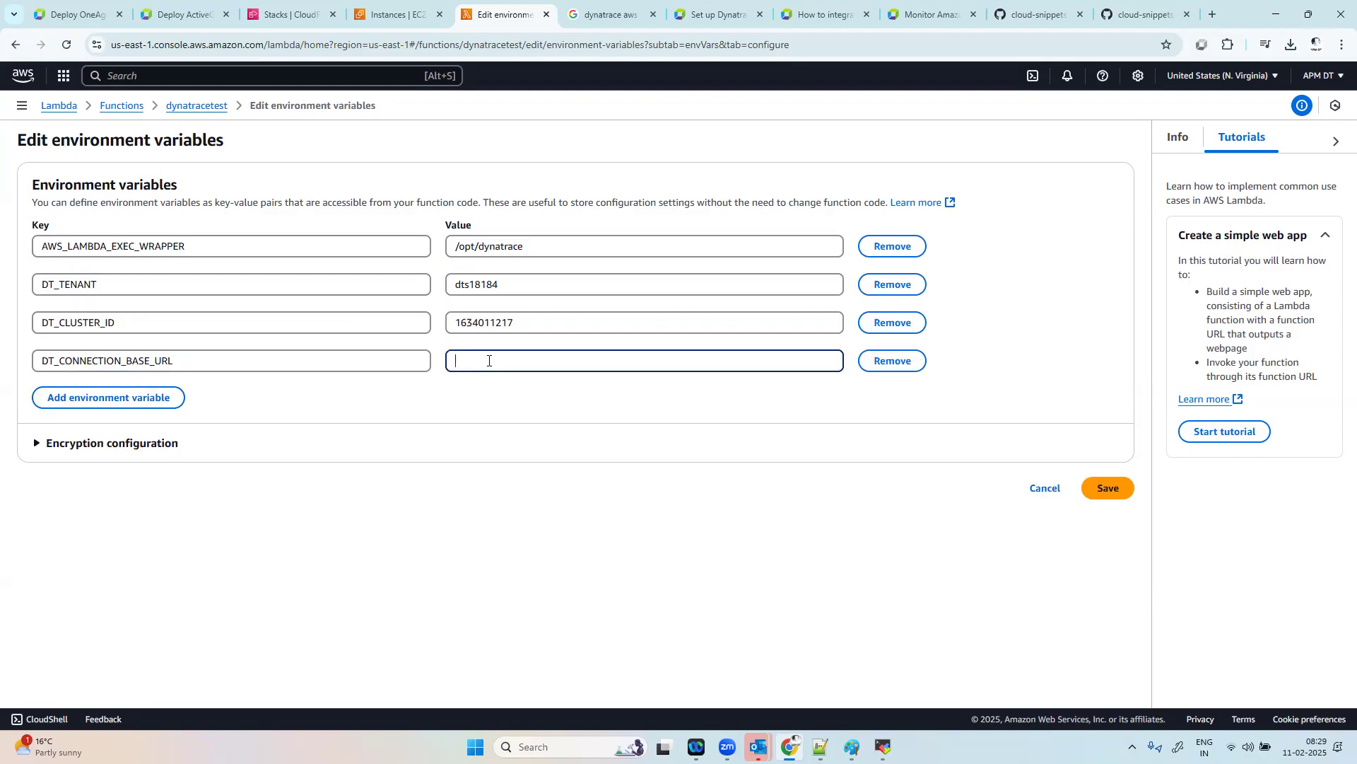
key(ctrl+v)
Step: Add a fifth environment variable and enter the key DT_CONNECTION_AUTH_TOKEN, copied from the Dynatrace values
click(141, 400)
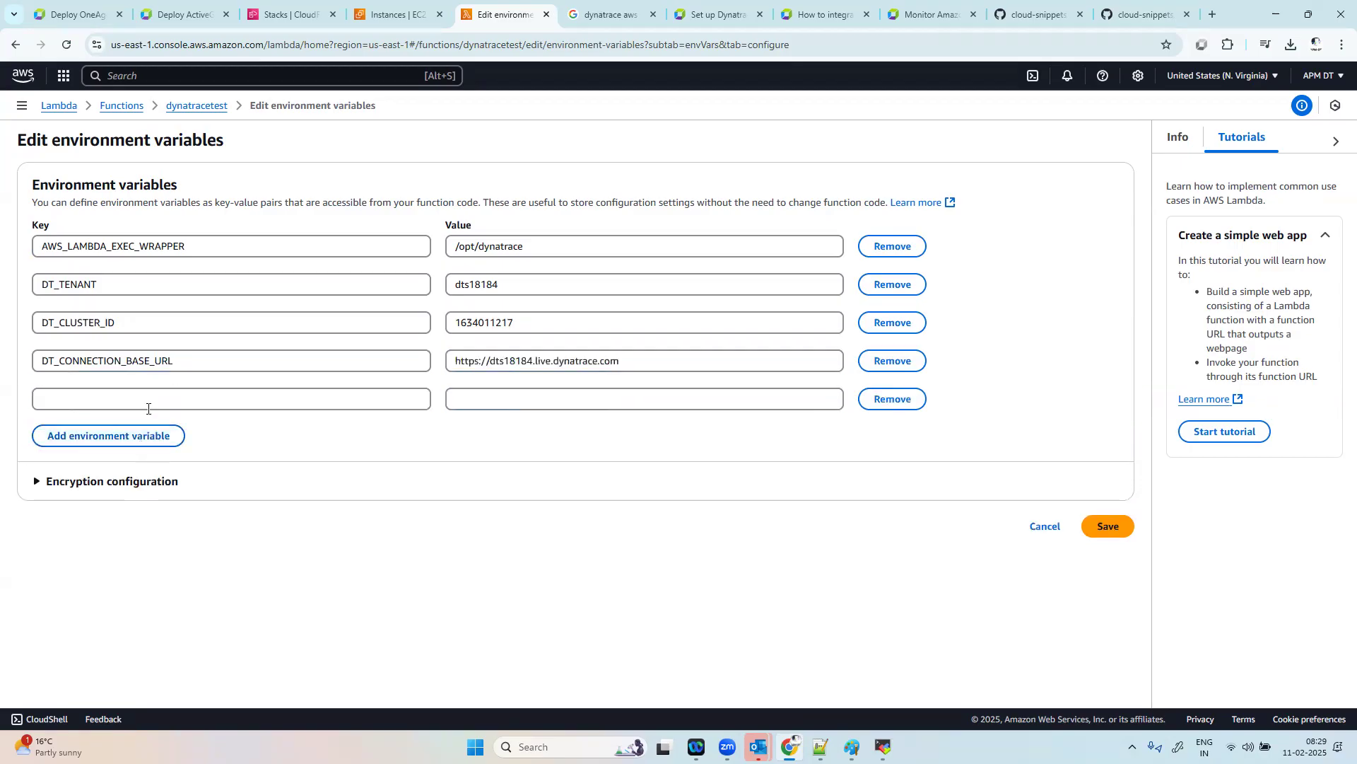
click(71, 14)
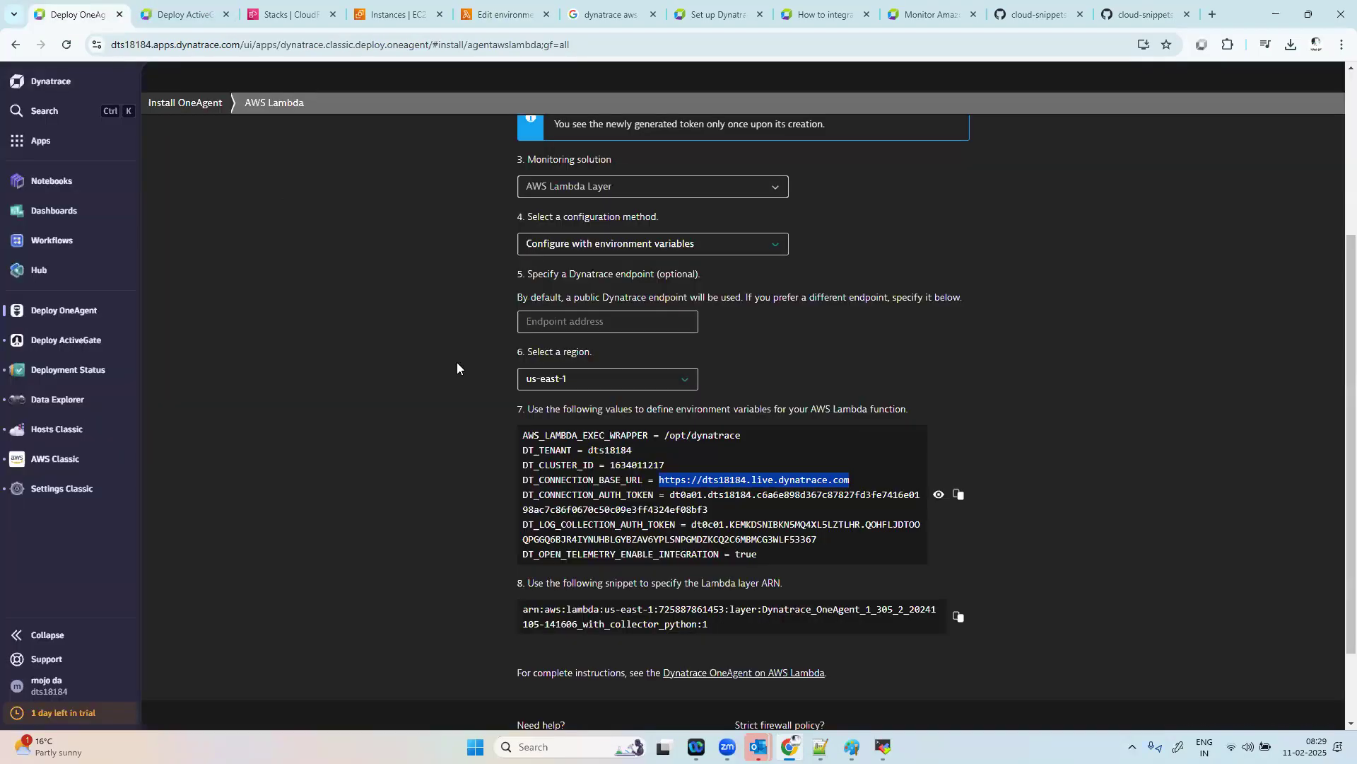
drag(654, 494, 522, 499)
key(ctrl+c)
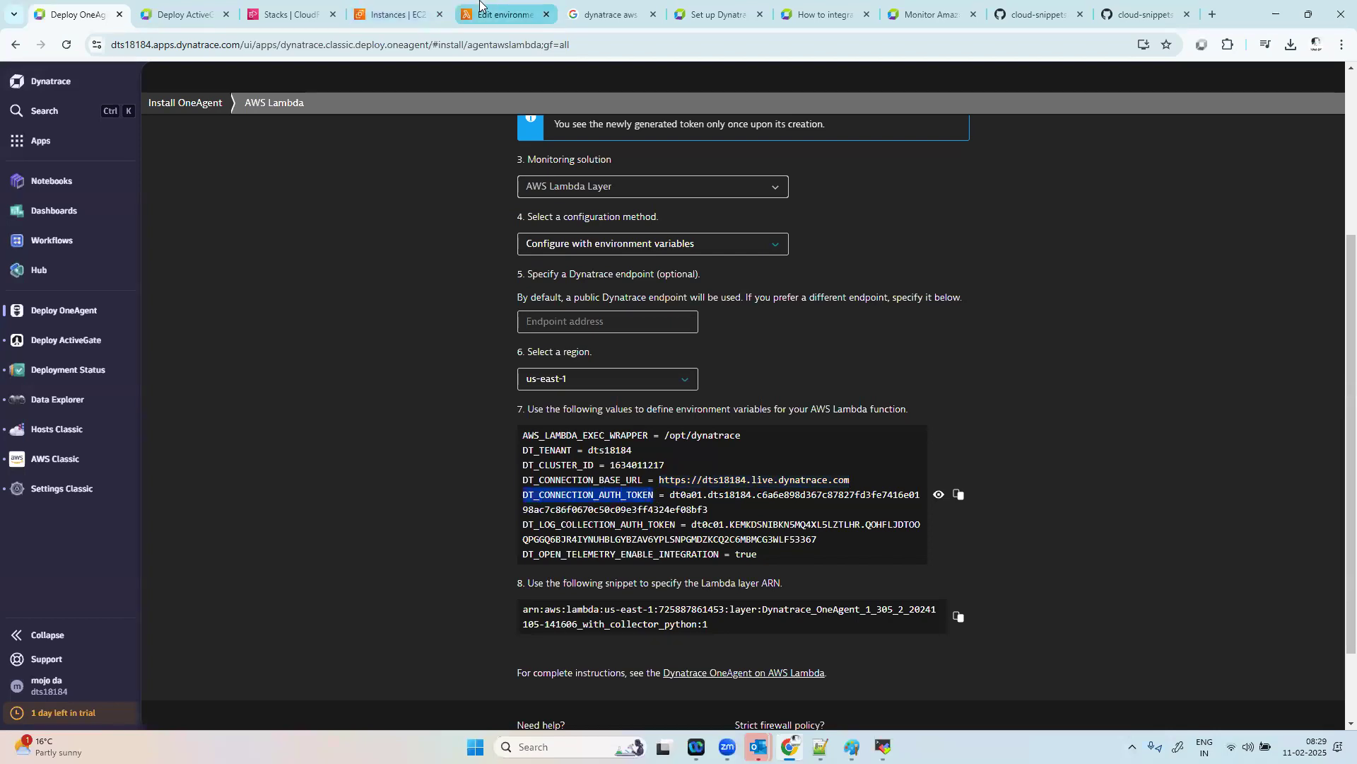
click(504, 14)
key(ctrl+v)
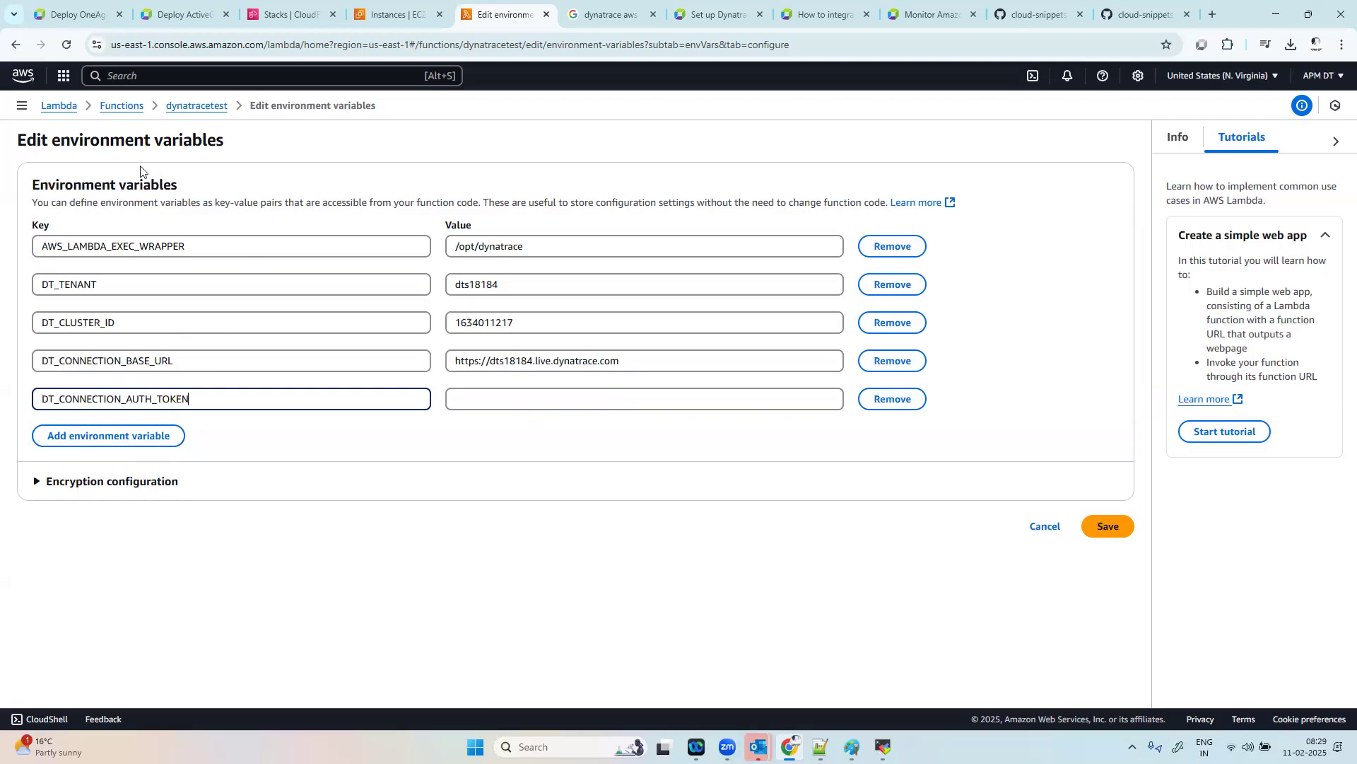
Step: Copy the connection authentication token from Dynatrace and paste it as the value of DT_CONNECTION_AUTH_TOKEN
click(71, 14)
drag(669, 495, 711, 510)
key(ctrl+c)
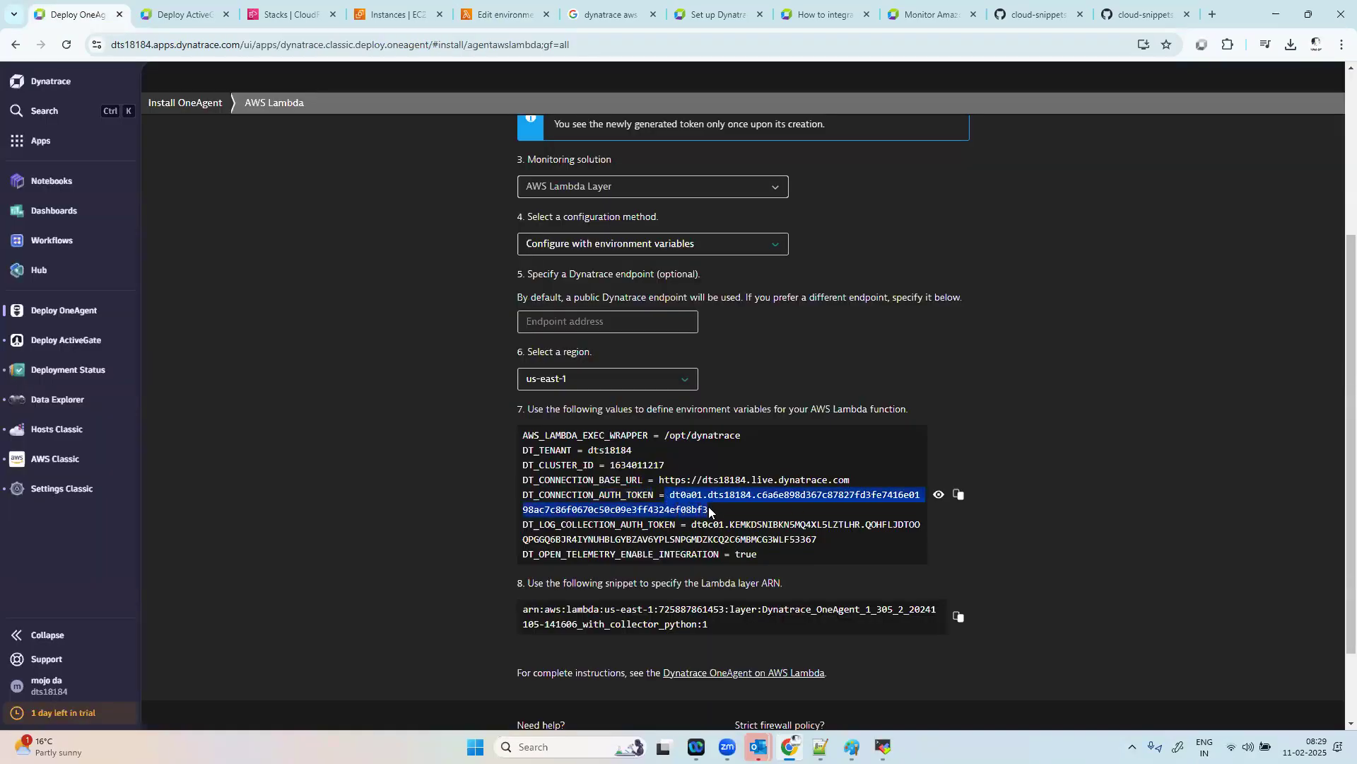
click(504, 14)
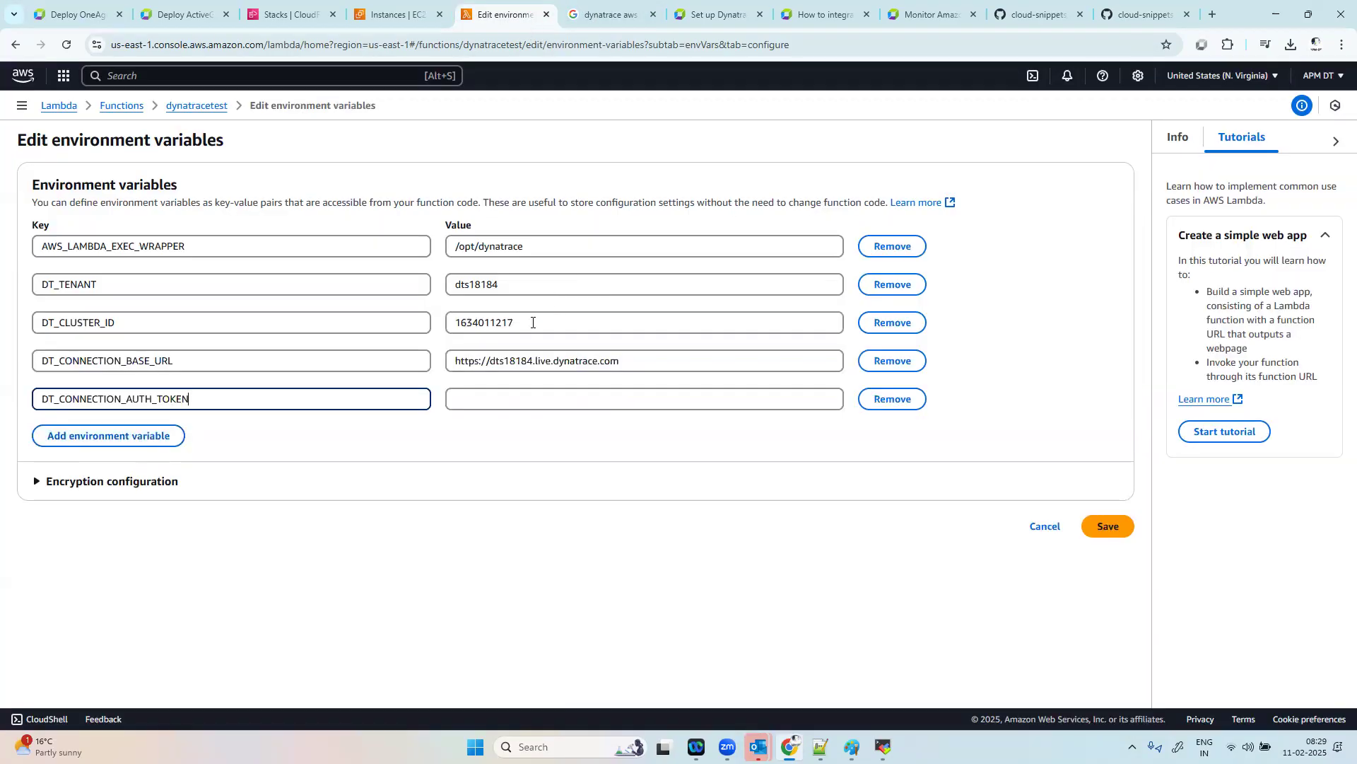
click(512, 399)
key(ctrl+v)
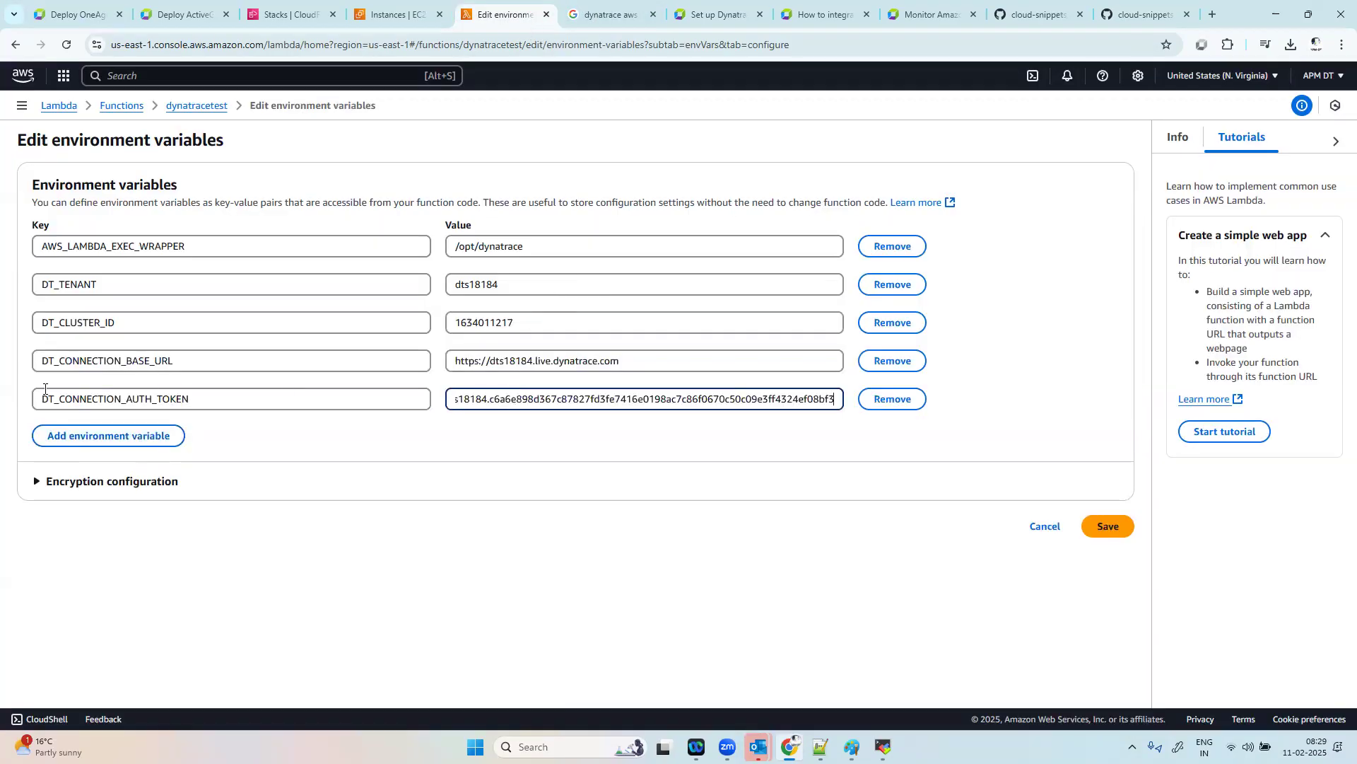
Step: Add a sixth environment variable and enter the key DT_LOG_COLLECTION_AUTH_TOKEN, copied from the Dynatrace values
click(149, 435)
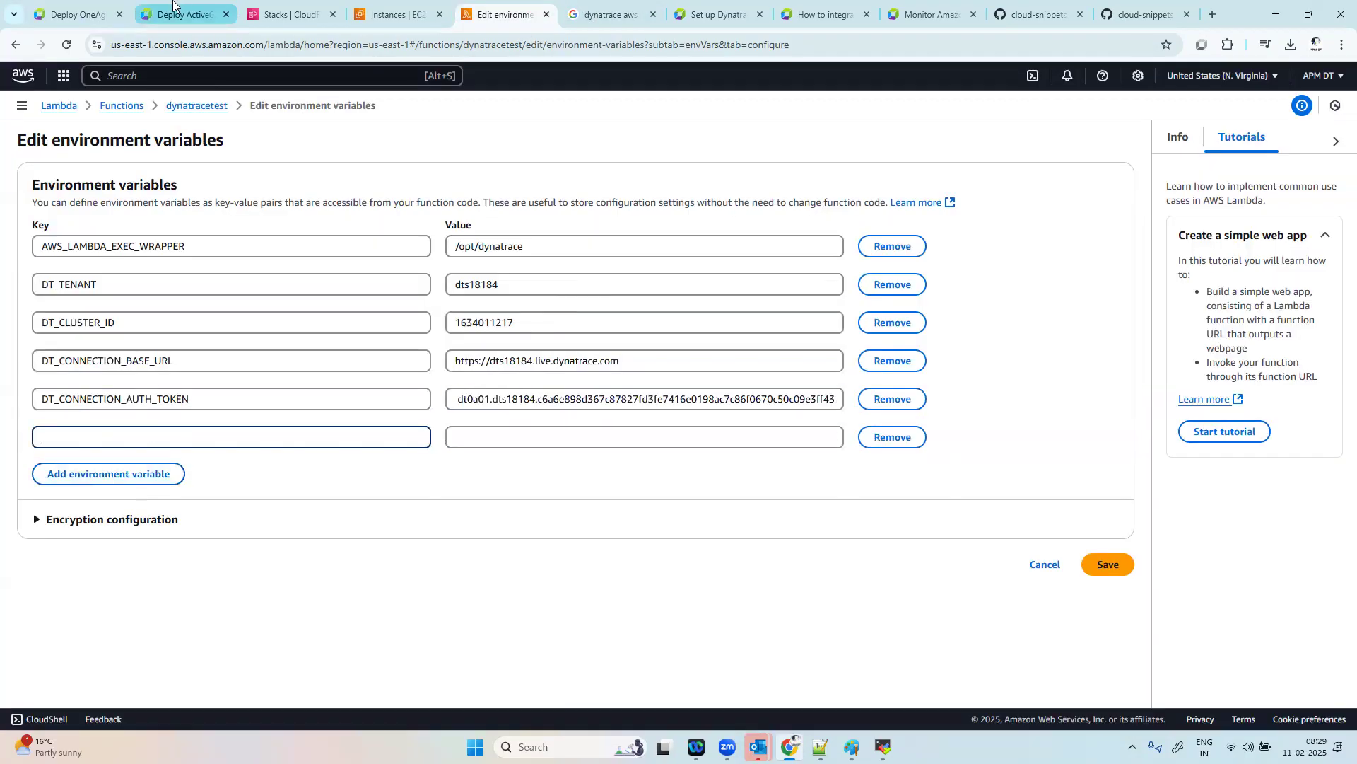
click(74, 14)
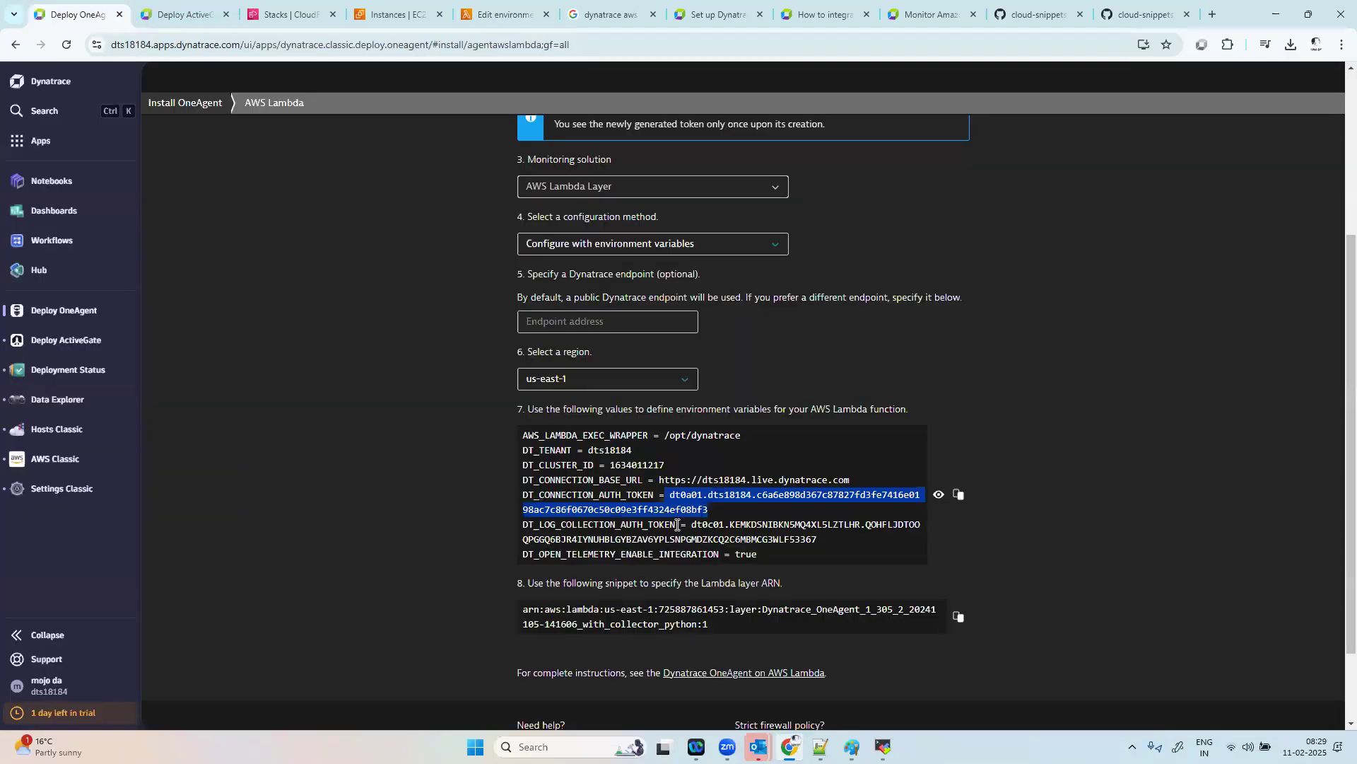
drag(676, 526, 526, 522)
key(ctrl+c)
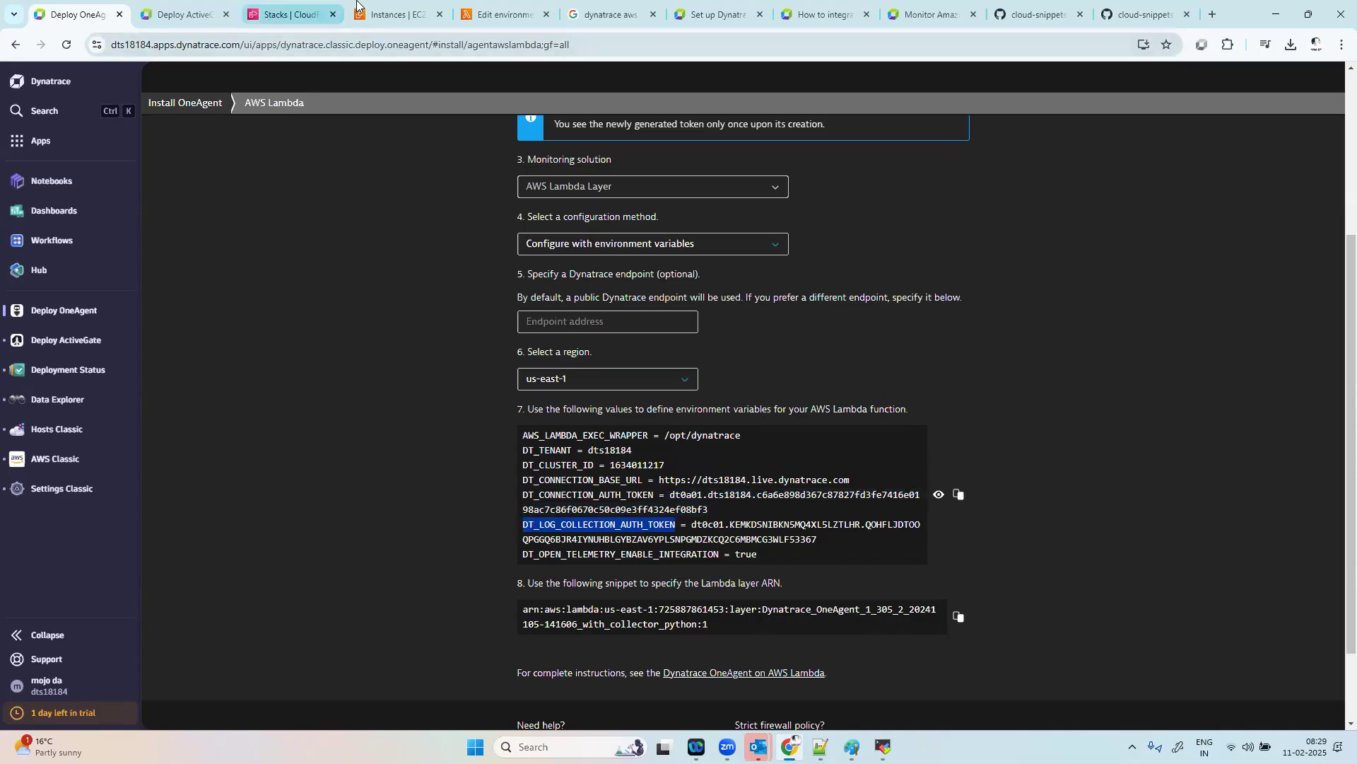
click(417, 14)
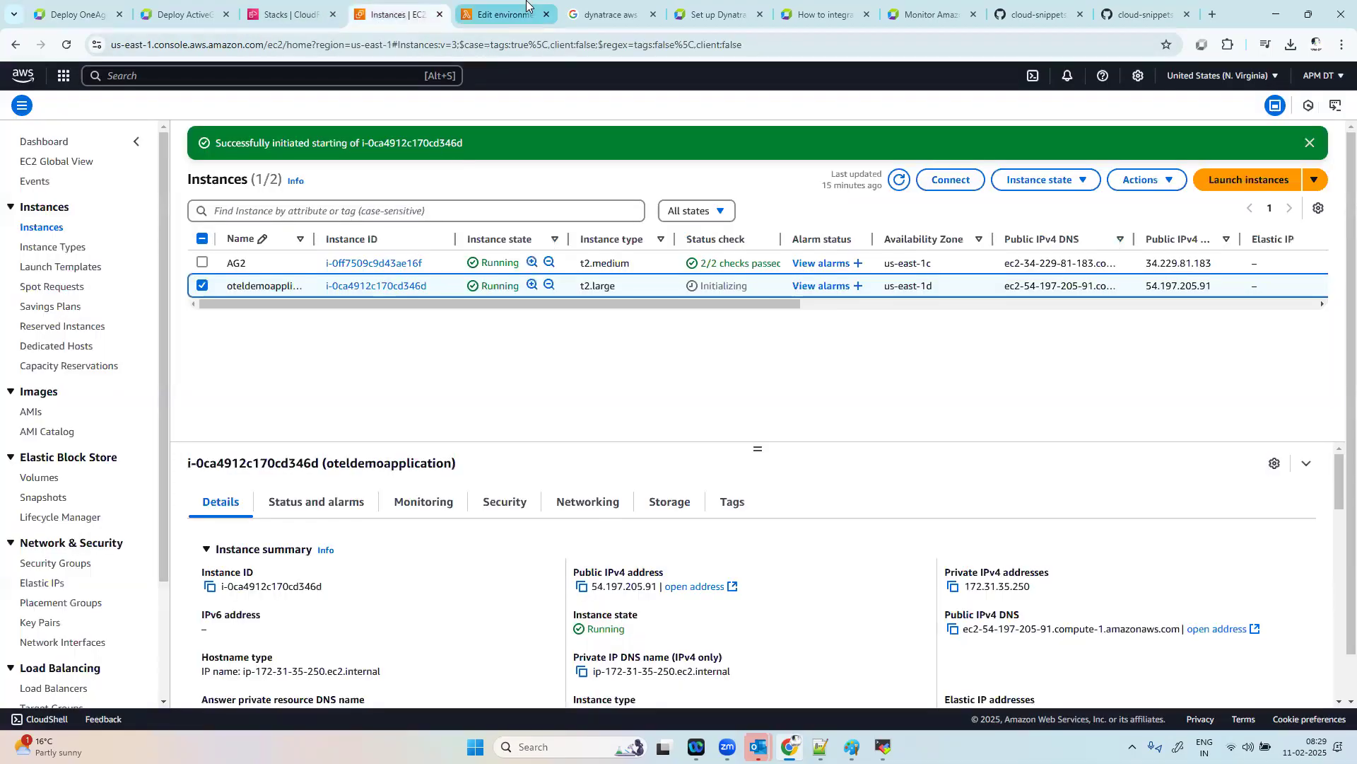
click(502, 14)
key(ctrl+v)
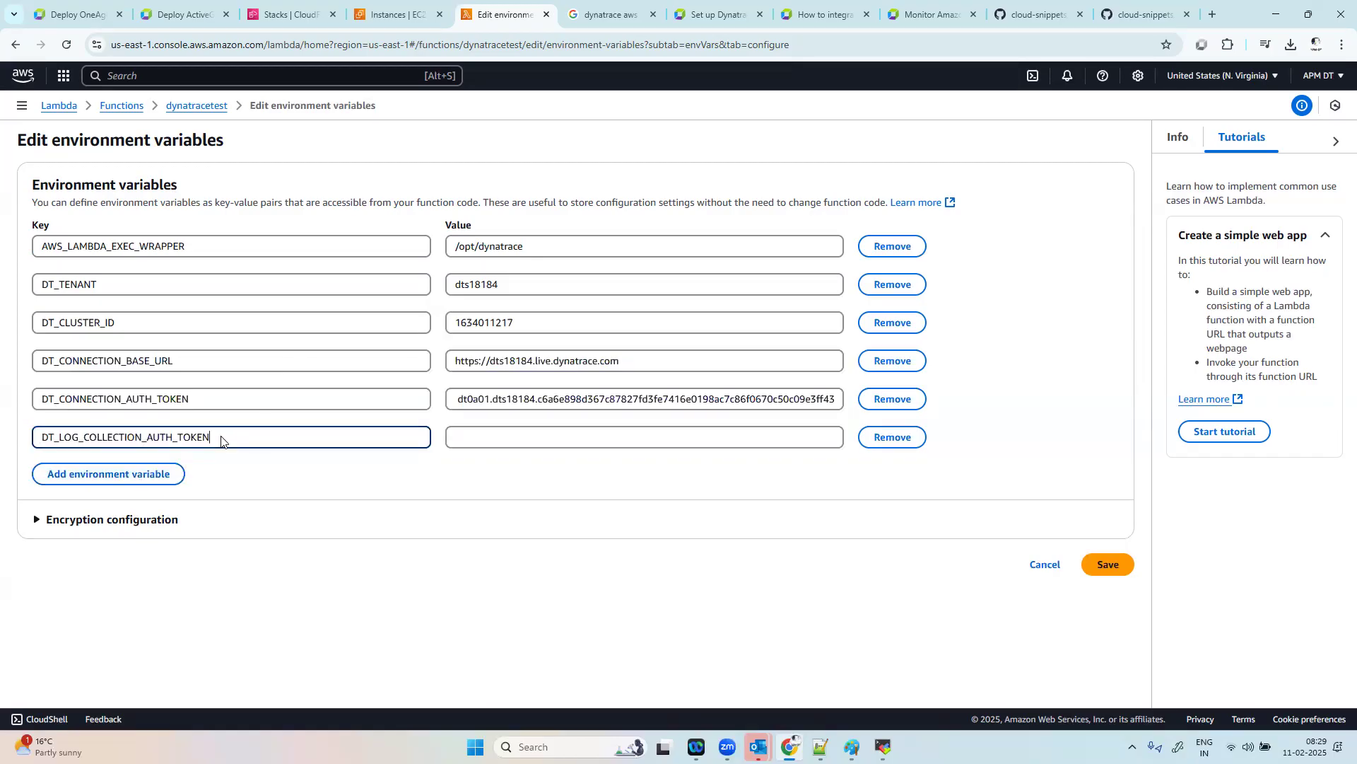
Step: Copy the log collection authentication token from Dynatrace and paste it as the value of DT_LOG_COLLECTION_AUTH_TOKEN
click(457, 440)
click(47, 4)
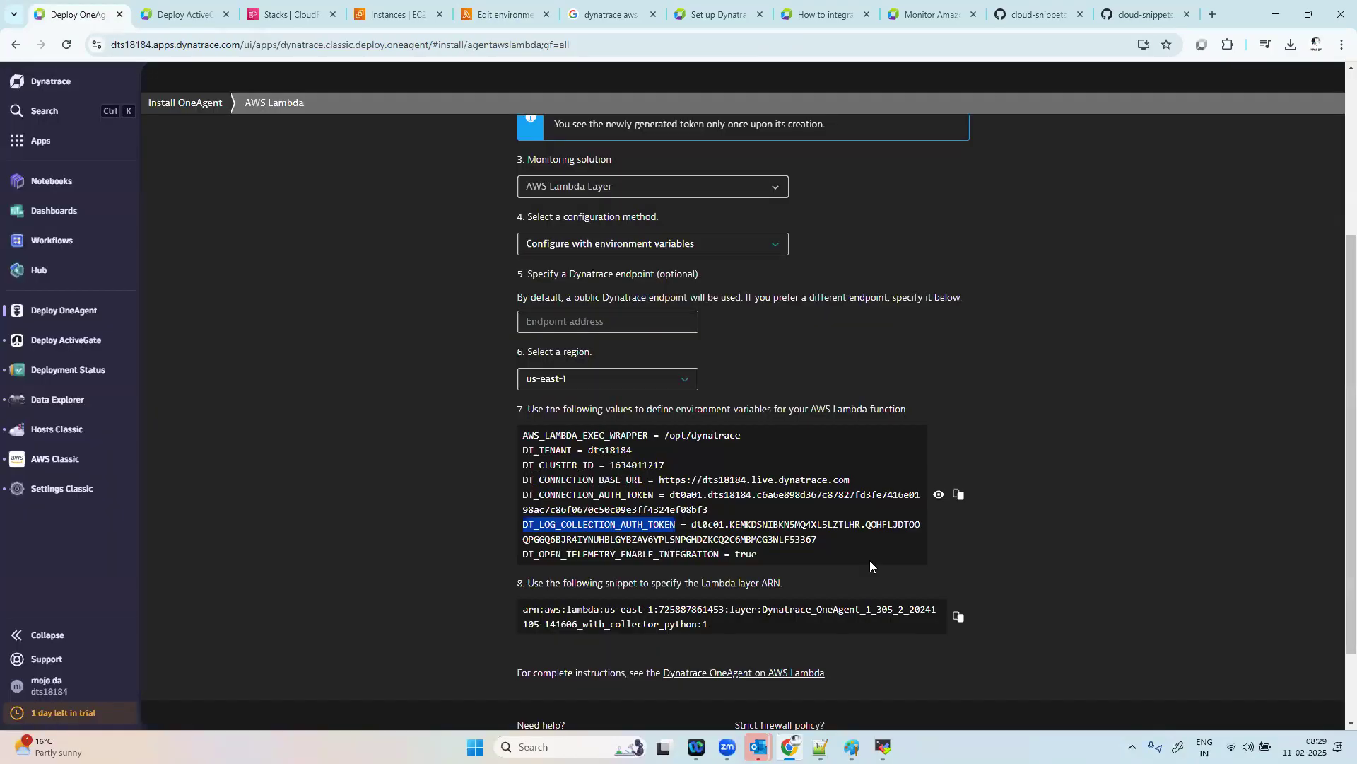
drag(688, 525, 812, 539)
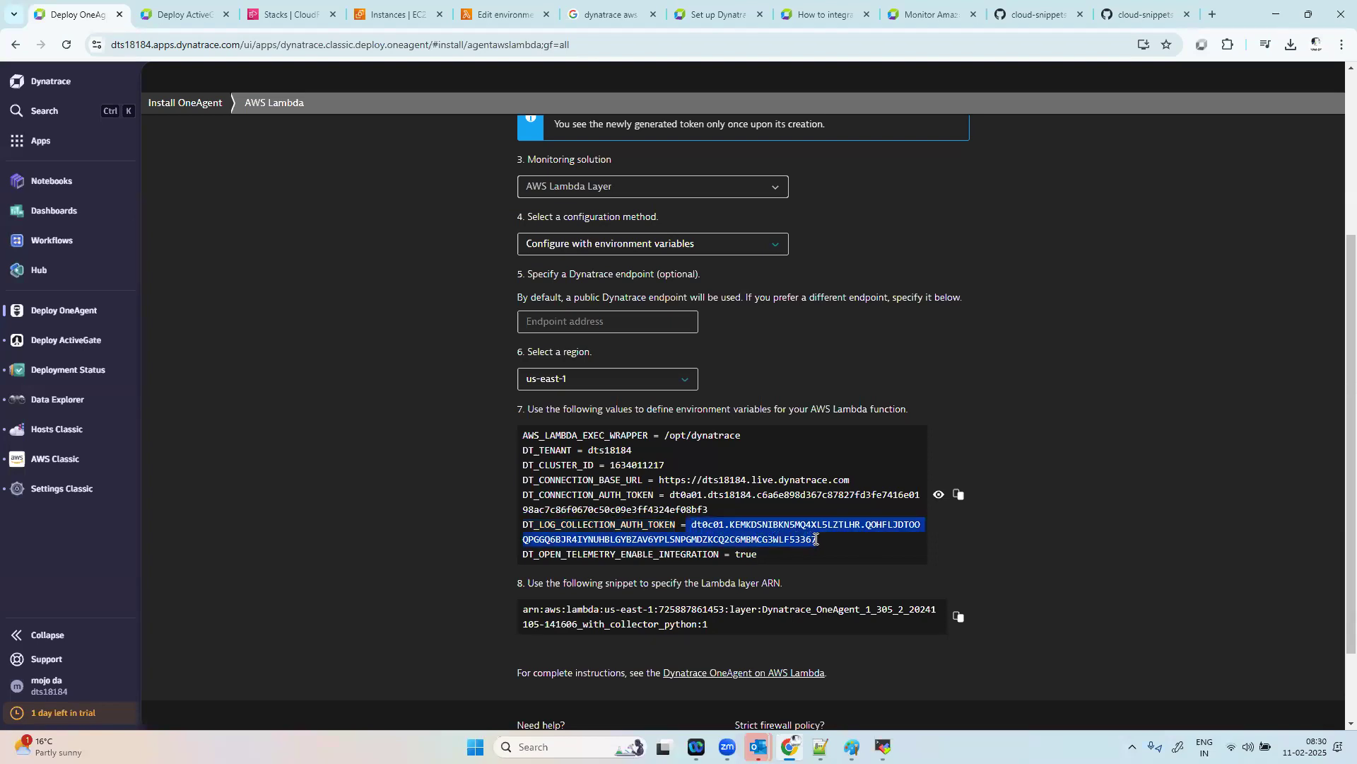
click(498, 14)
key(ctrl+v)
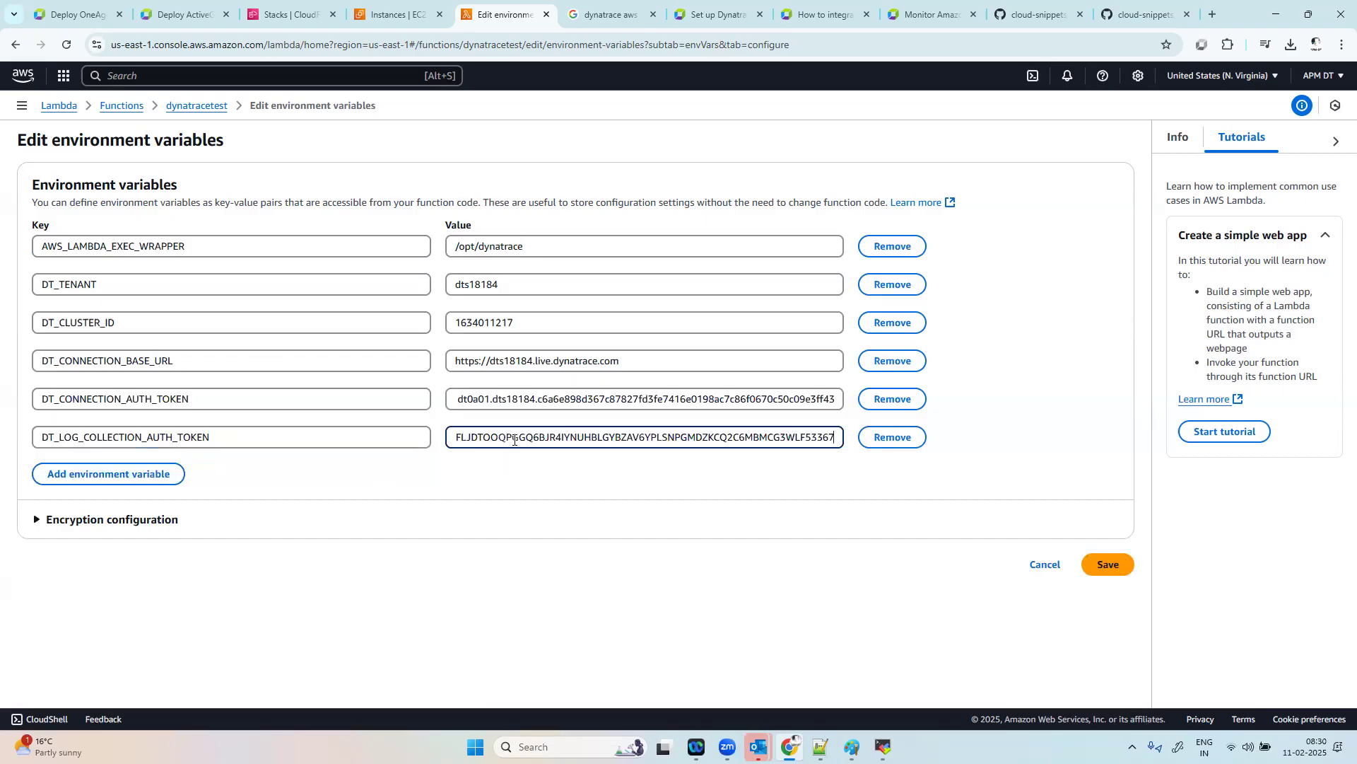
Step: Add a seventh environment variable and enter the key DT_OPEN_TELEMETRY_ENABLE_INTEGRATION, copied from the Dynatrace values
click(134, 491)
click(137, 480)
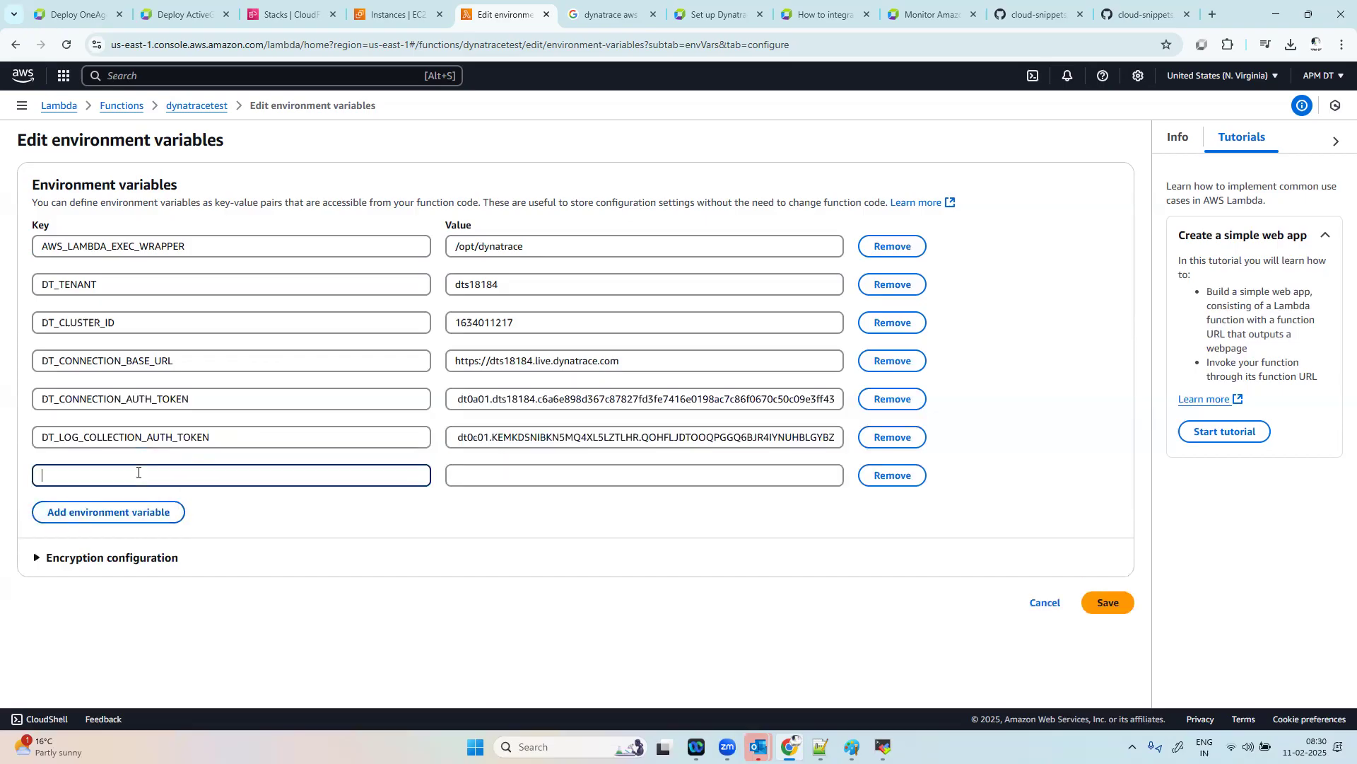
click(78, 14)
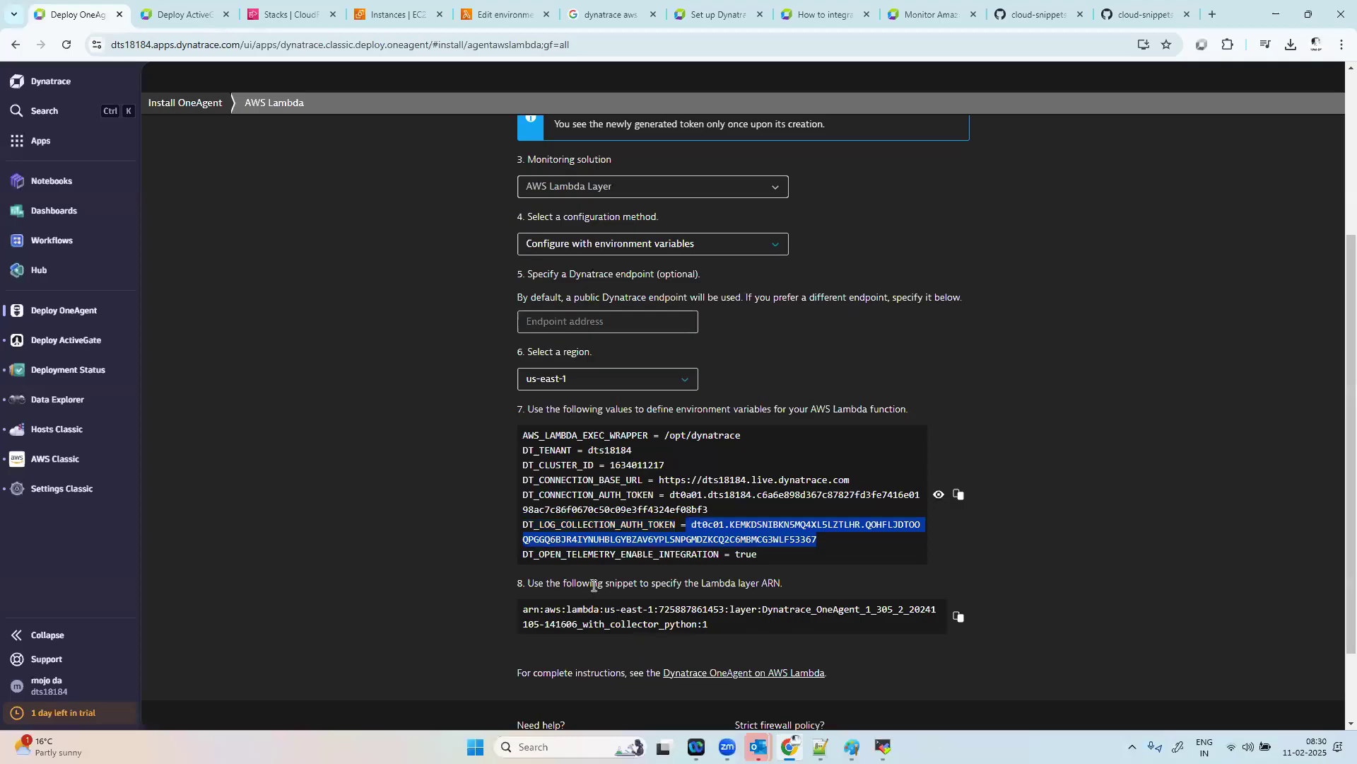
drag(720, 553, 578, 551)
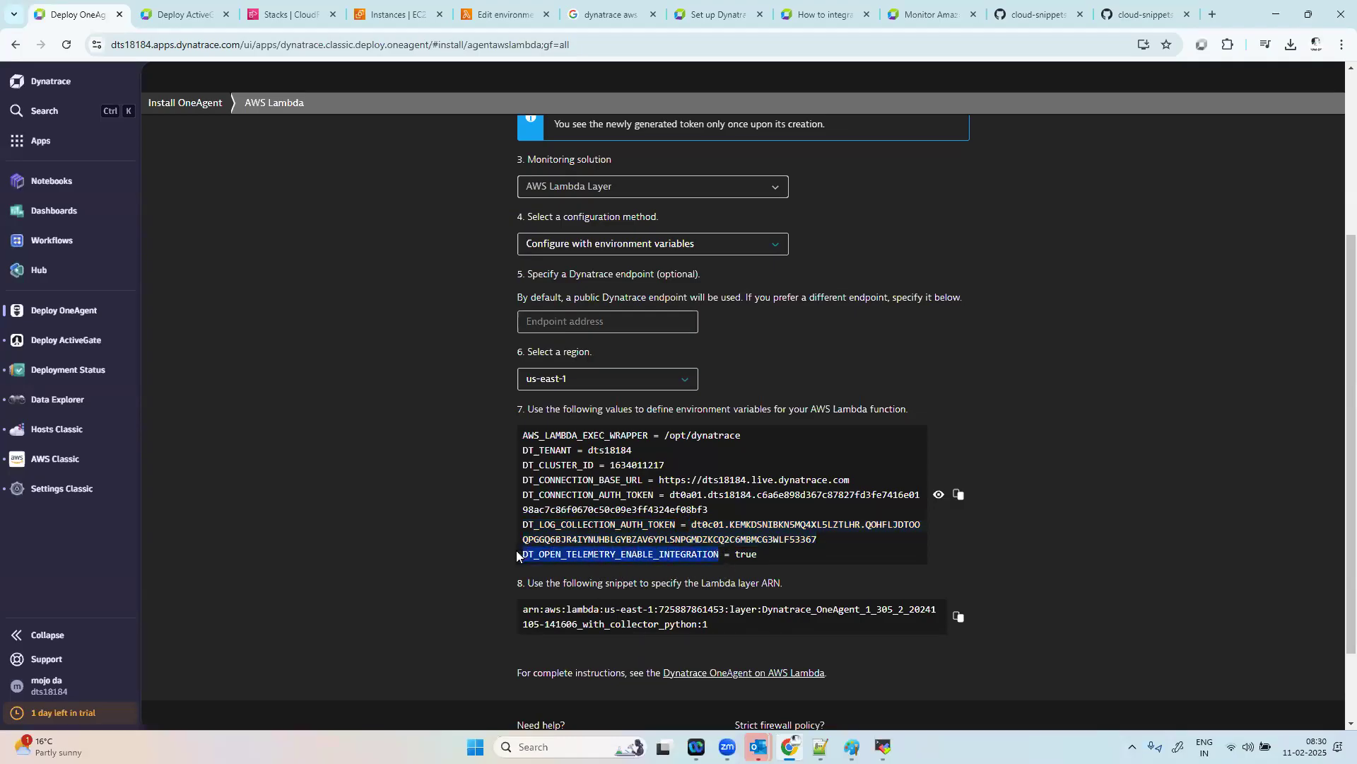
click(396, 15)
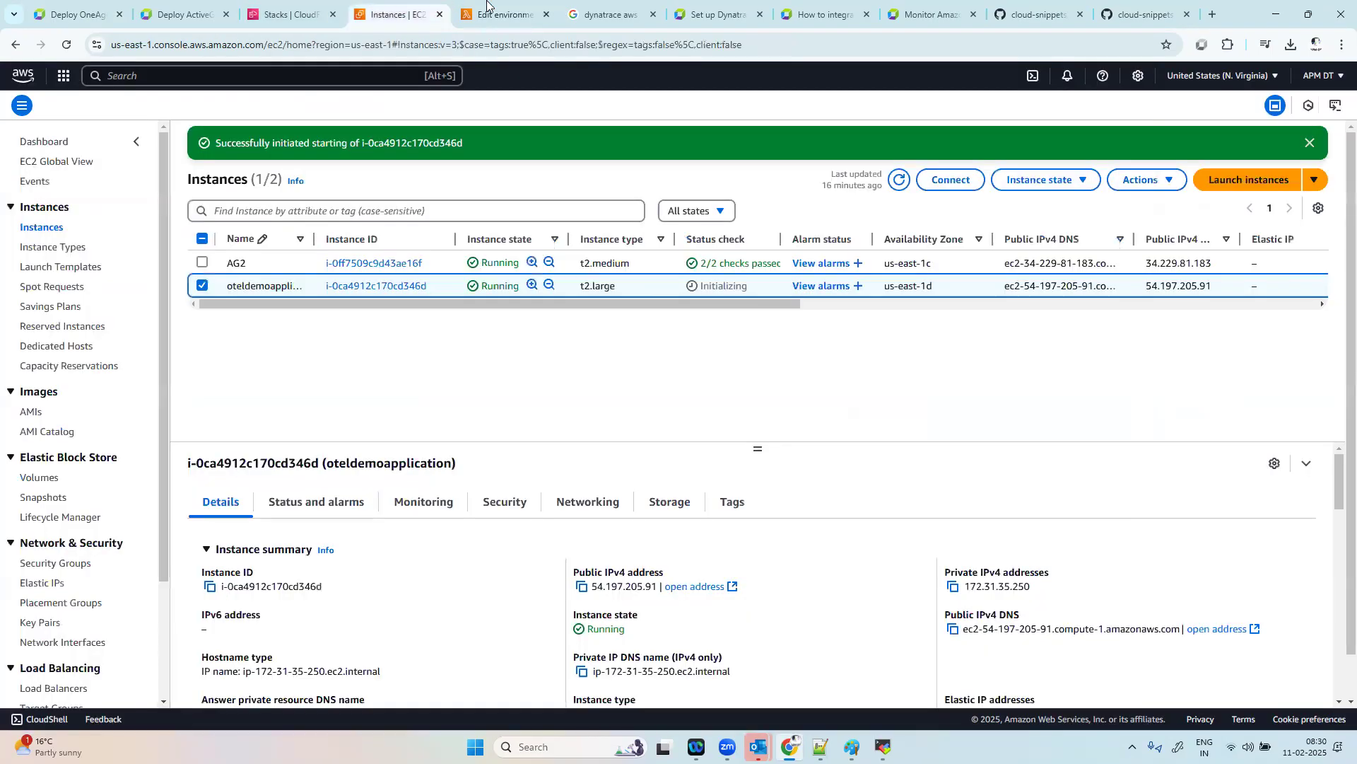
click(498, 14)
text(DT_OPEN_TELEMETRY_ENABLE_INTEGRATION)
key(Tab)
Step: Copy the value true from Dynatrace into DT_OPEN_TELEMETRY_ENABLE_INTEGRATION and try to save the environment variables
click(77, 14)
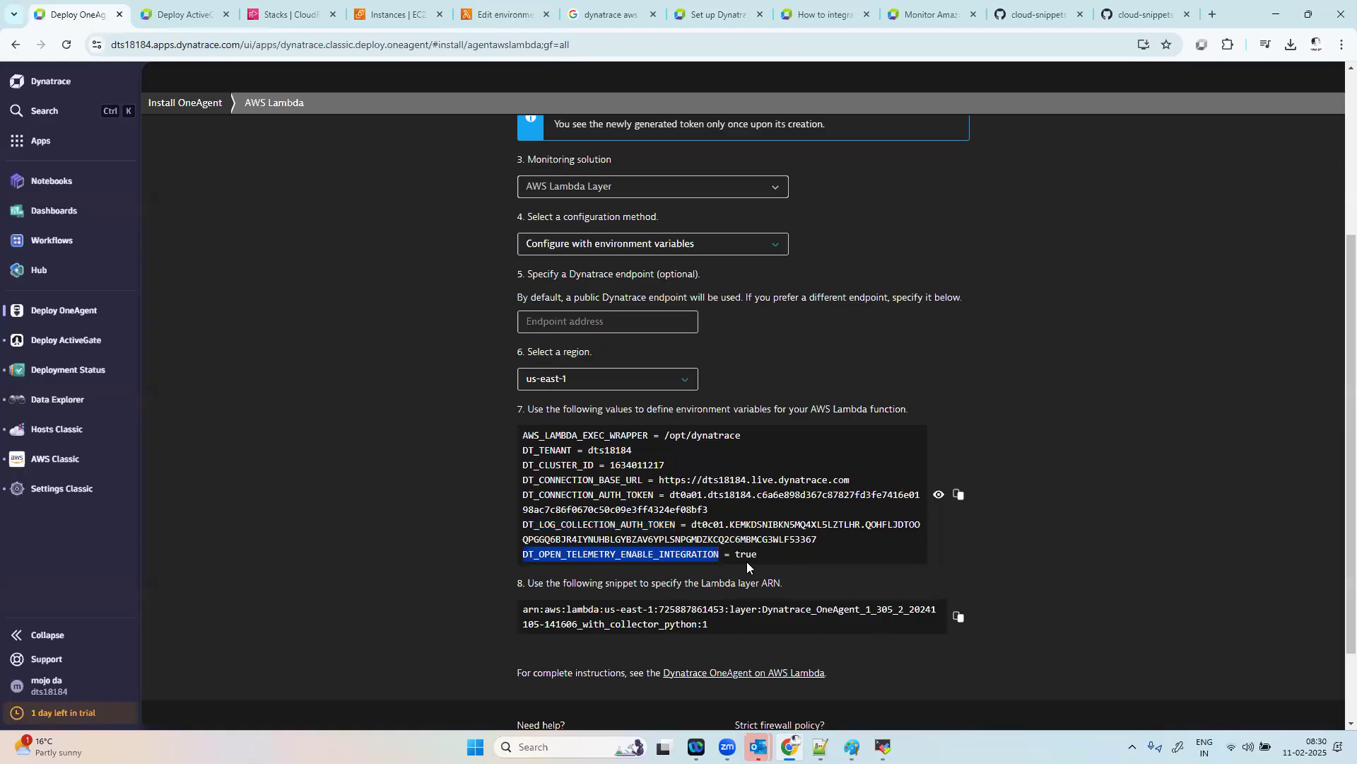
double_click(747, 555)
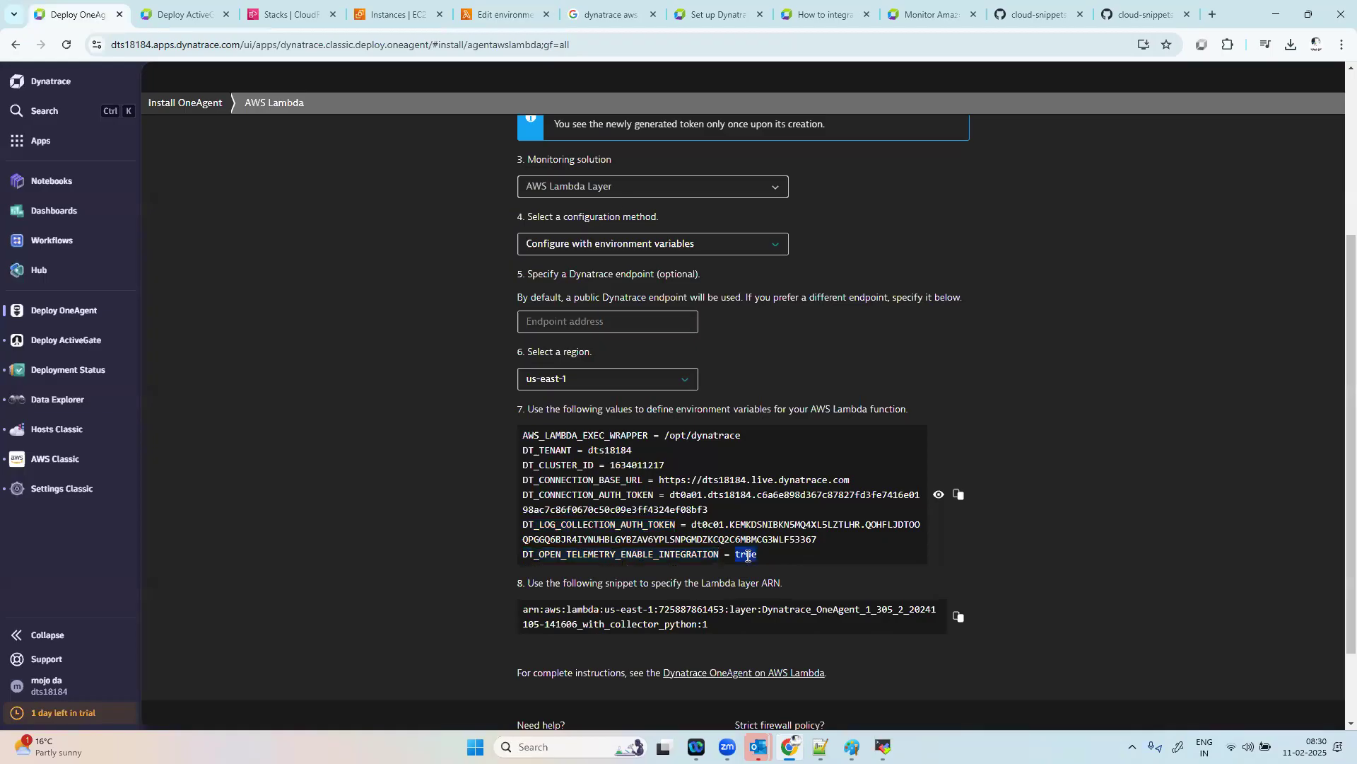
click(460, 4)
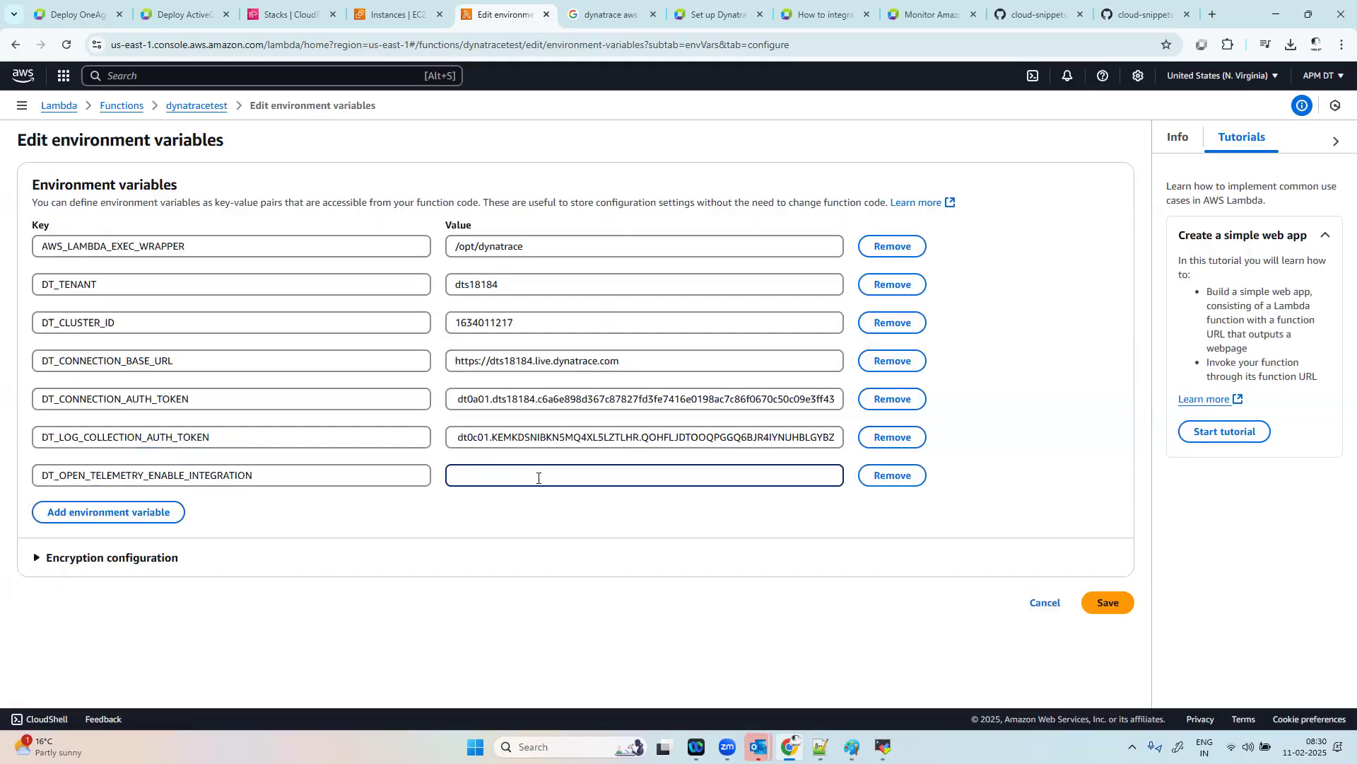
click(1127, 612)
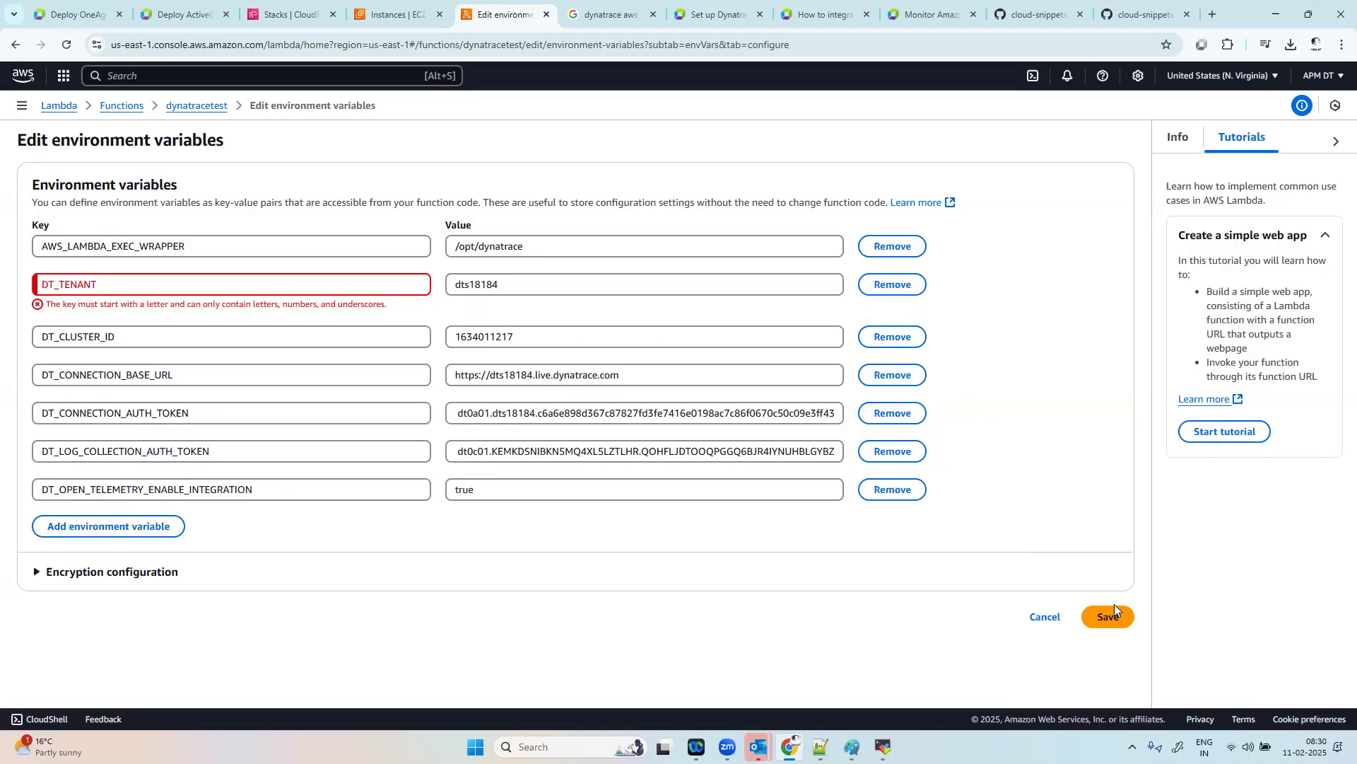
Step: Delete the stray trailing character from the DT_TENANT key and save the function's environment variables
click(193, 280)
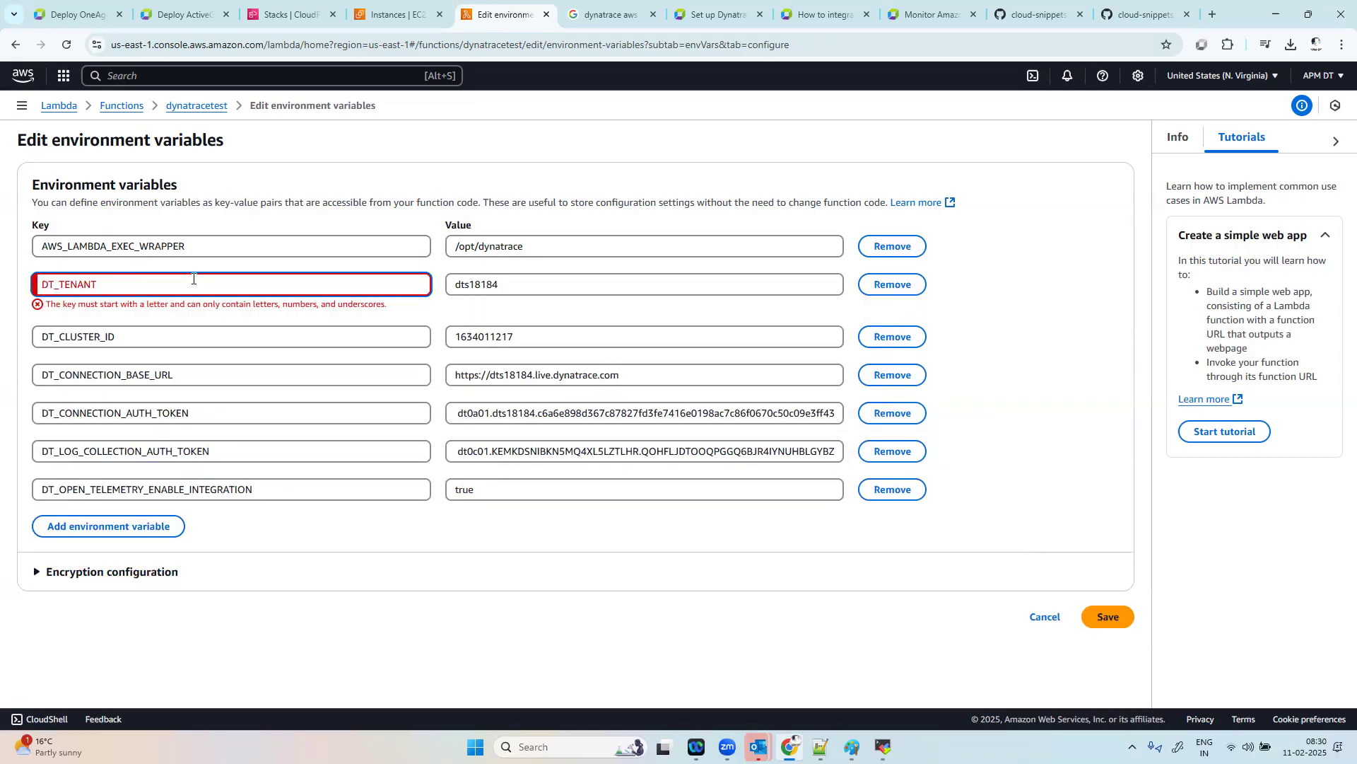
key(BackSpace)
click(1110, 594)
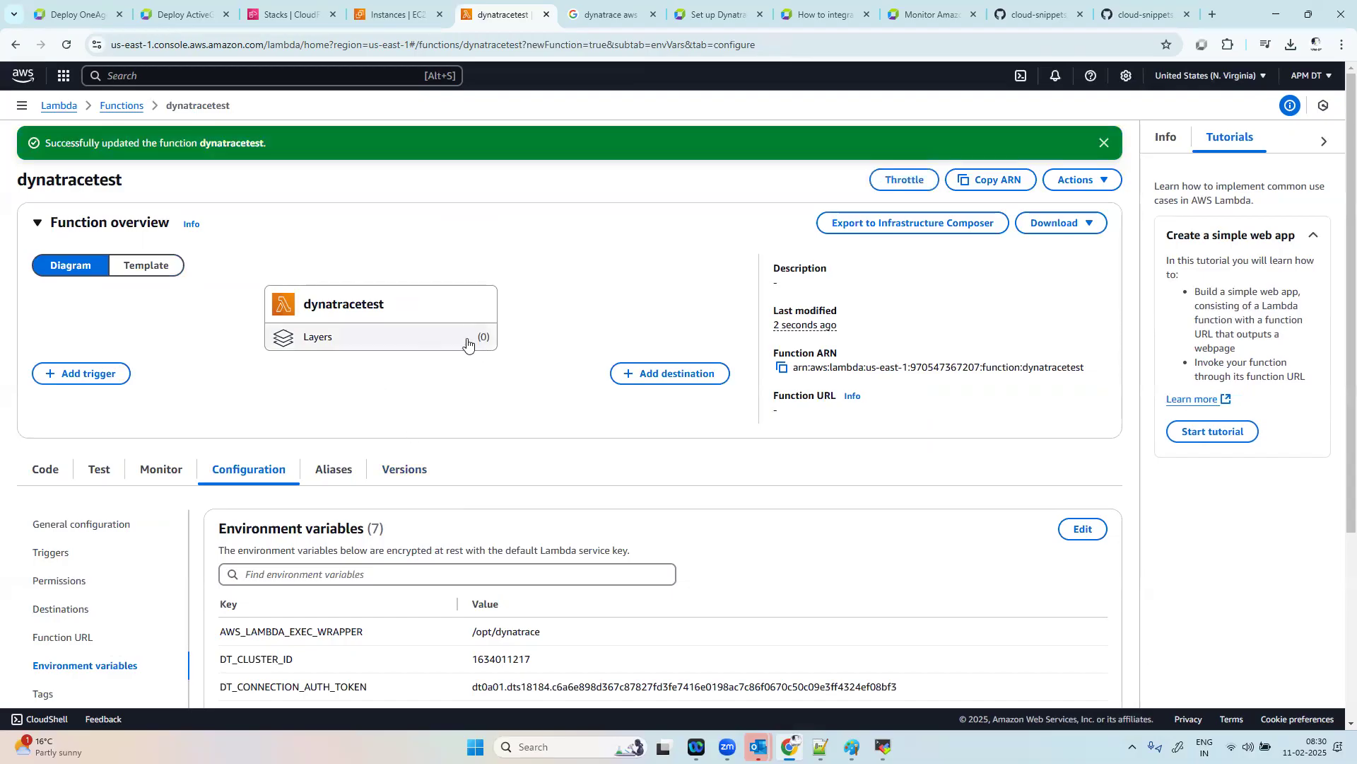
scroll(467, 344, down, 4)
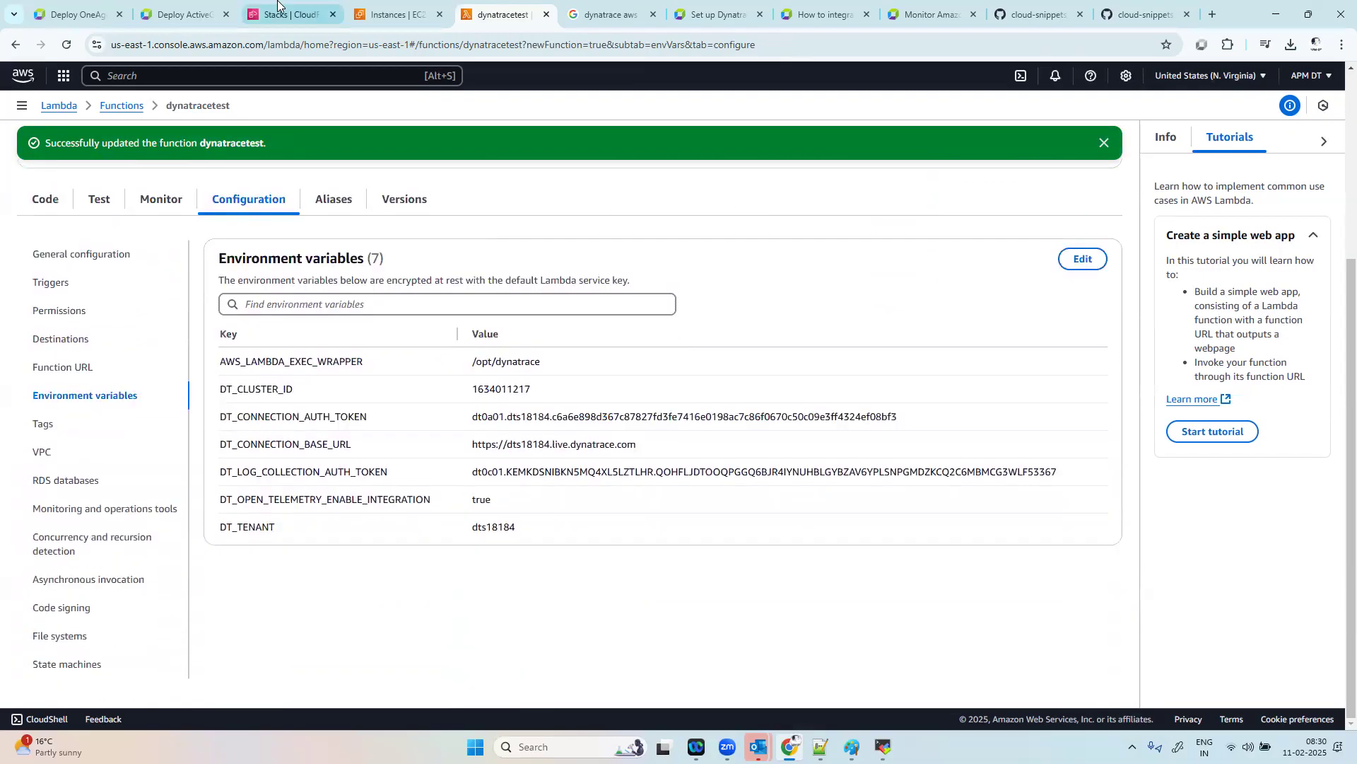
Step: Copy the Lambda layer ARN snippet from the Dynatrace OneAgent page and return to the dynatracetest function overview
click(57, 3)
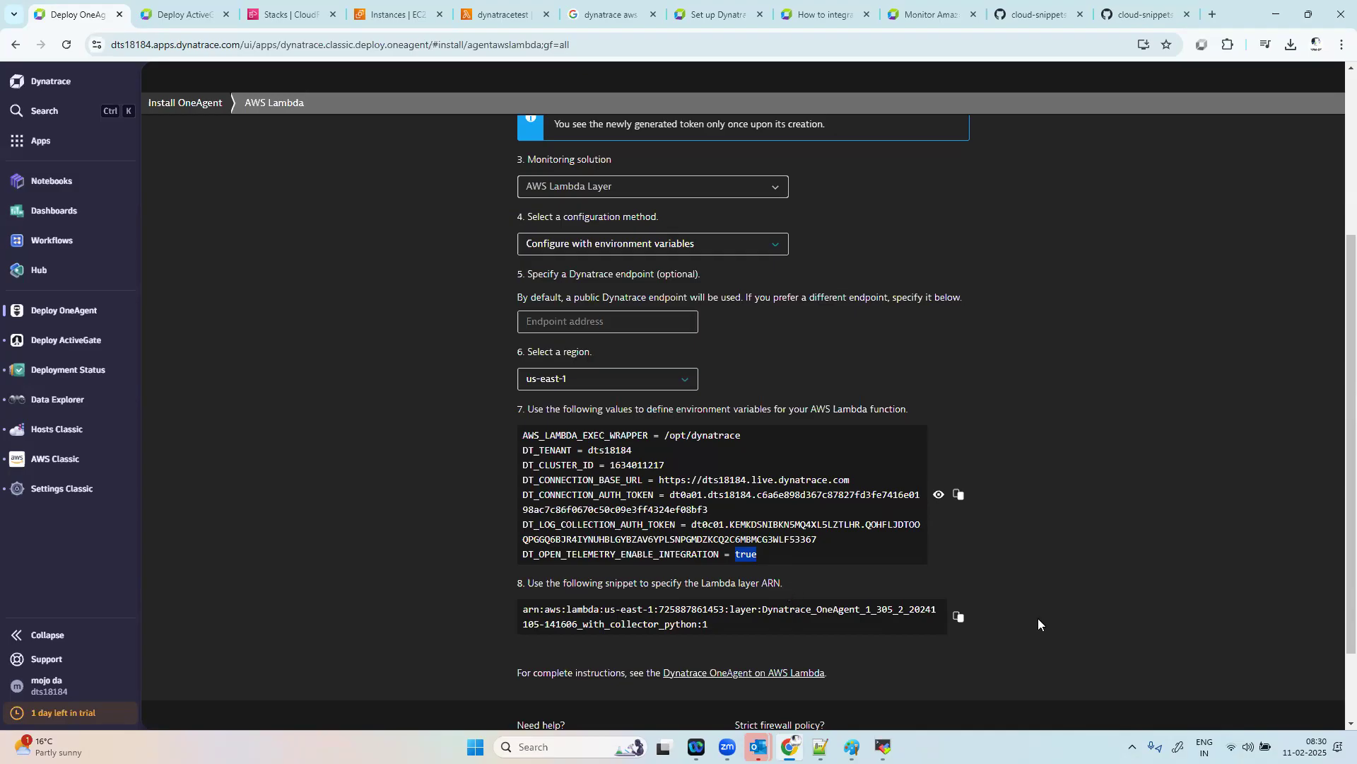
click(959, 616)
click(399, 13)
click(481, 4)
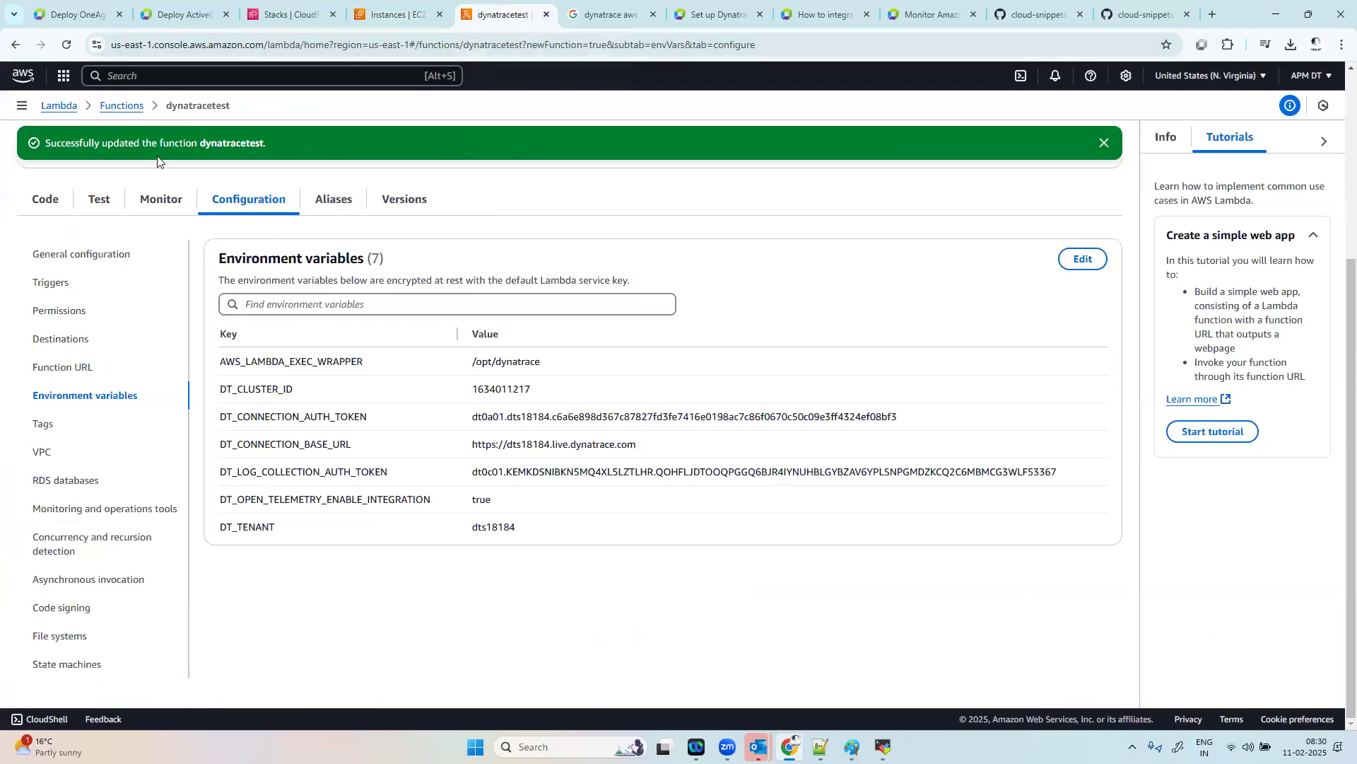
scroll(568, 205, up, 4)
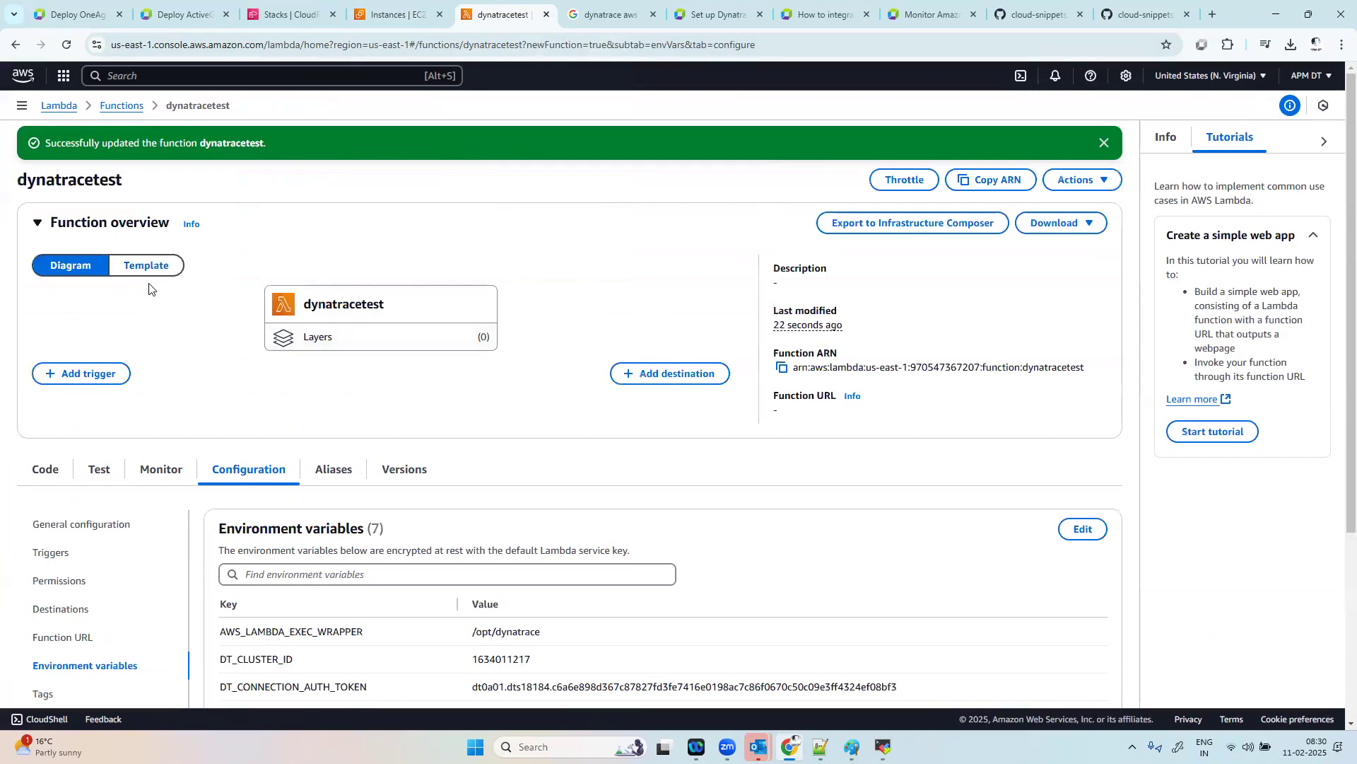
Step: Start adding a layer to dynatracetest, choose Specify an ARN as the source, and paste the copied Dynatrace OneAgent Python layer ARN
click(325, 345)
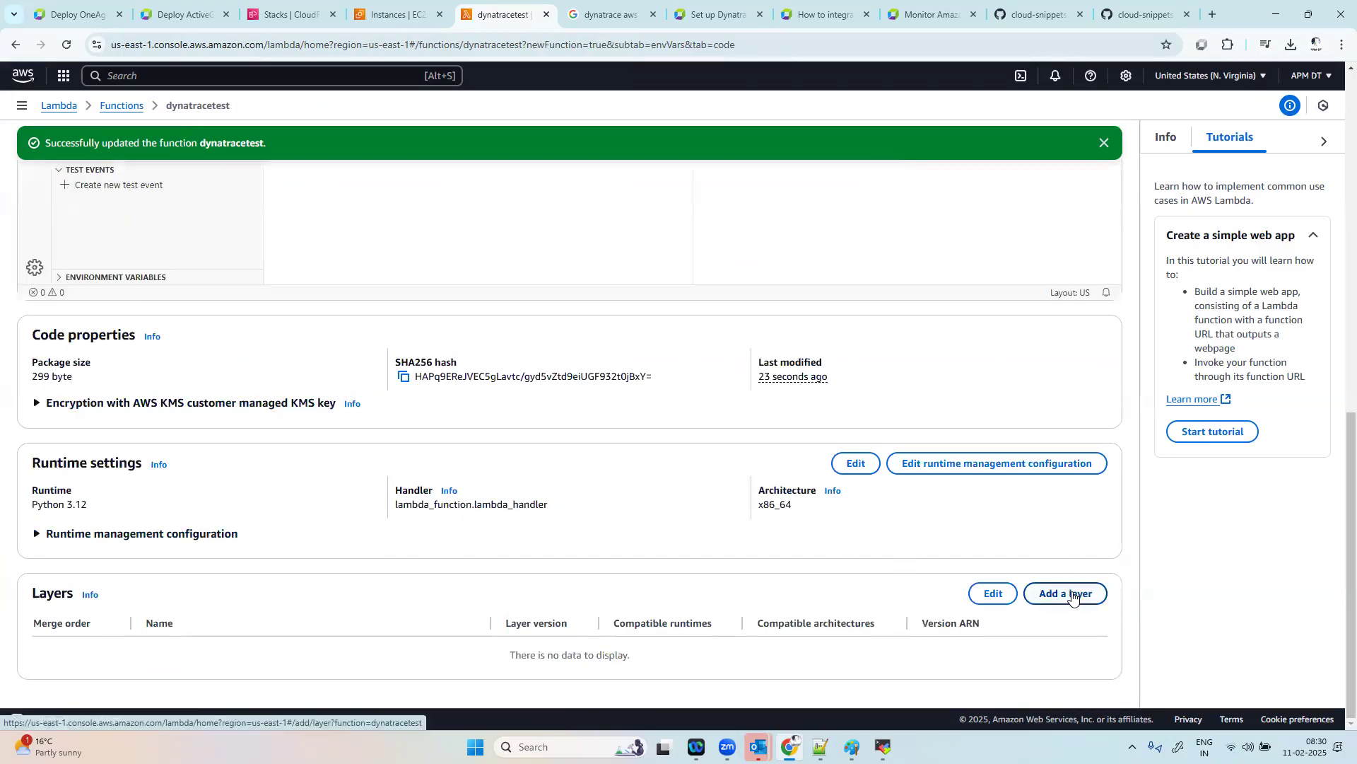
click(1076, 648)
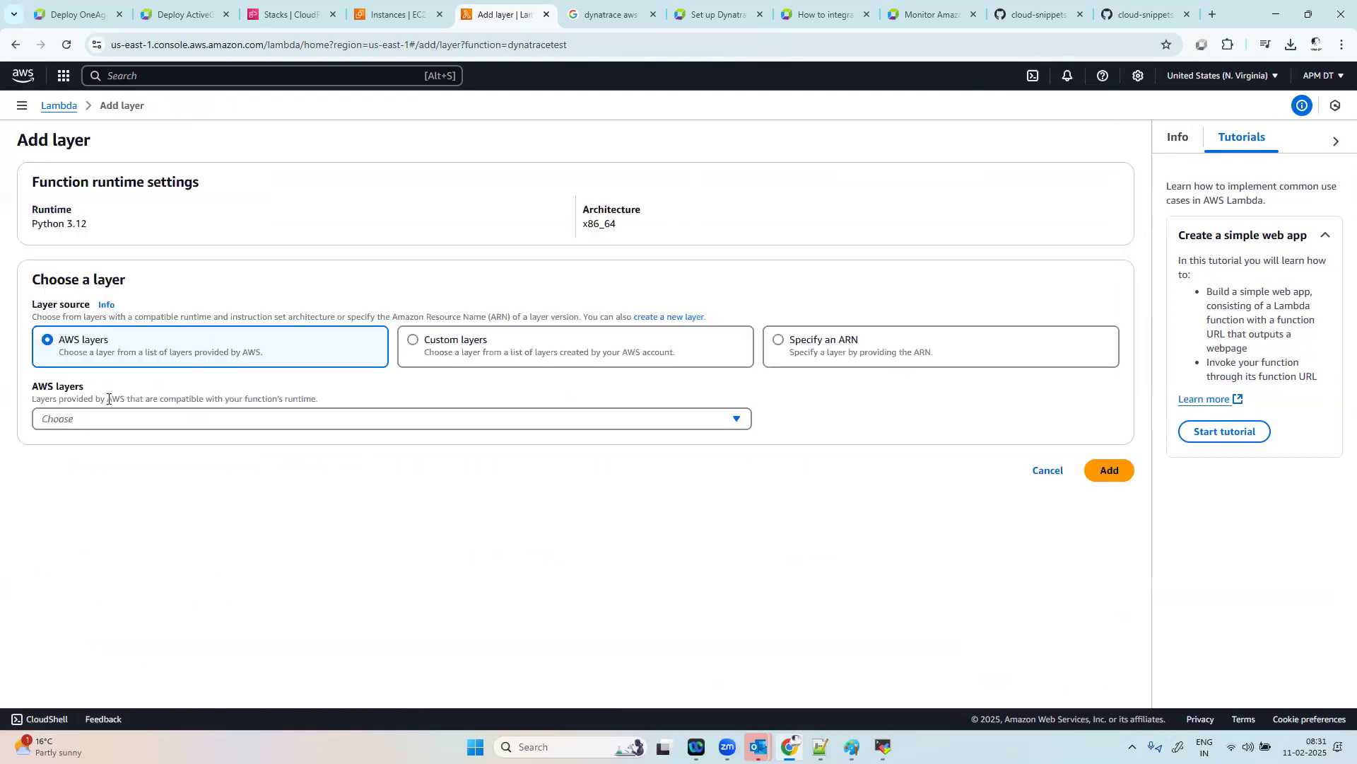
click(781, 341)
click(414, 417)
key(ctrl+v)
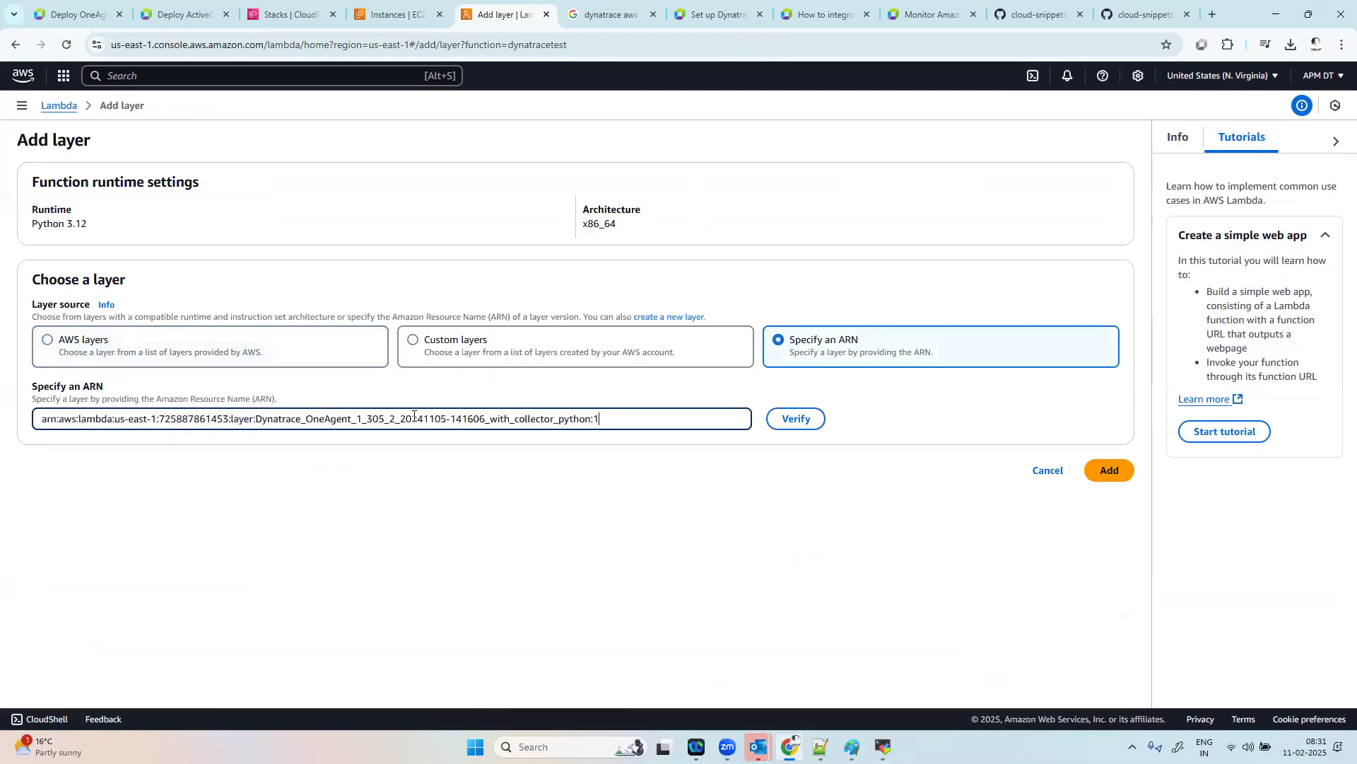
Step: Verify the layer ARN, check its compatible Python runtimes, and add the layer to the function
click(797, 421)
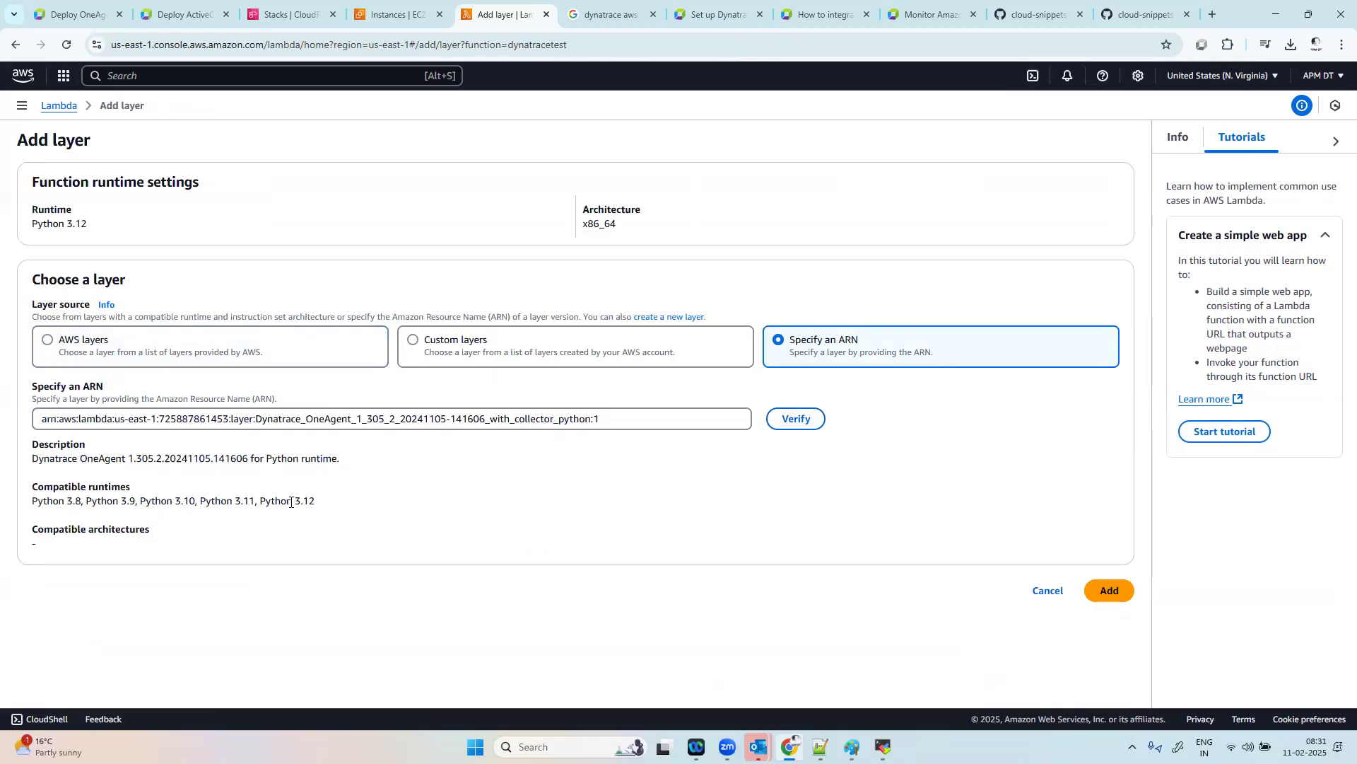
drag(328, 507, 29, 521)
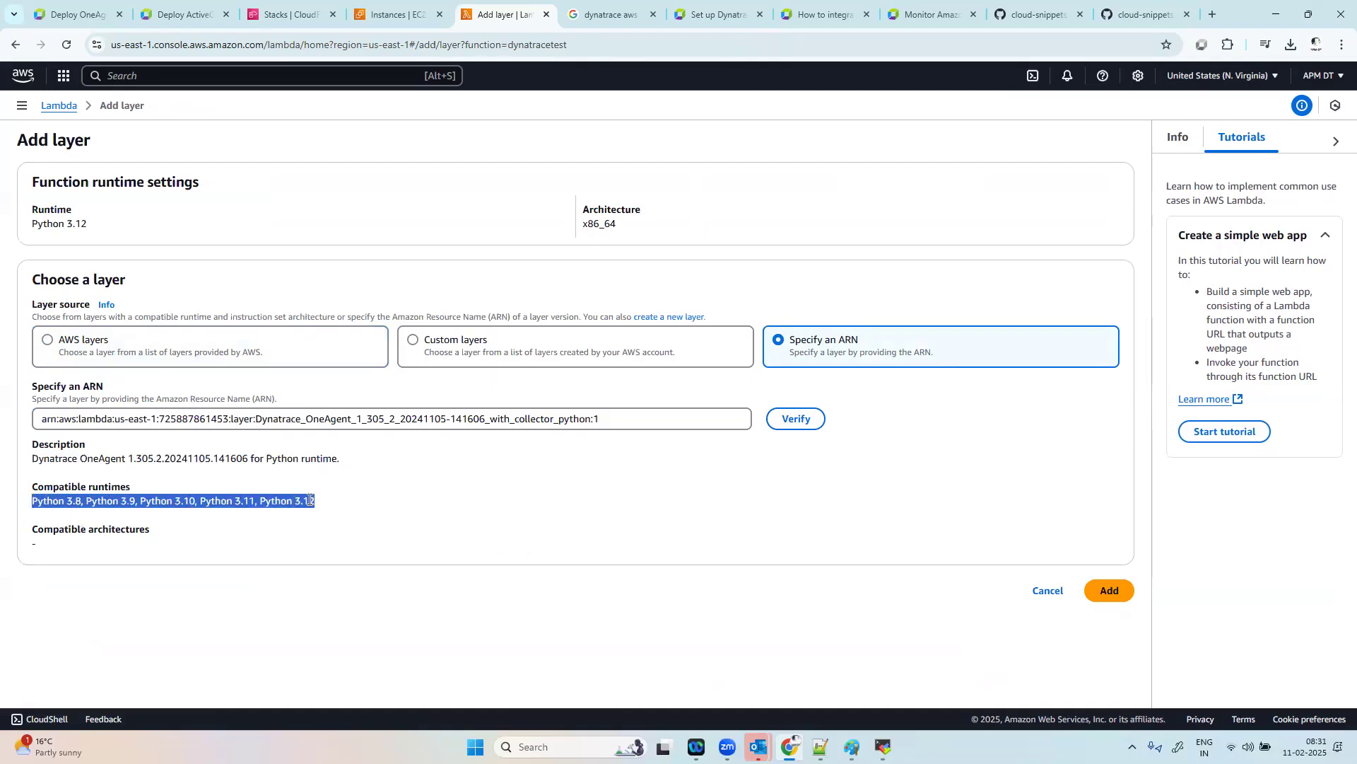
click(1105, 591)
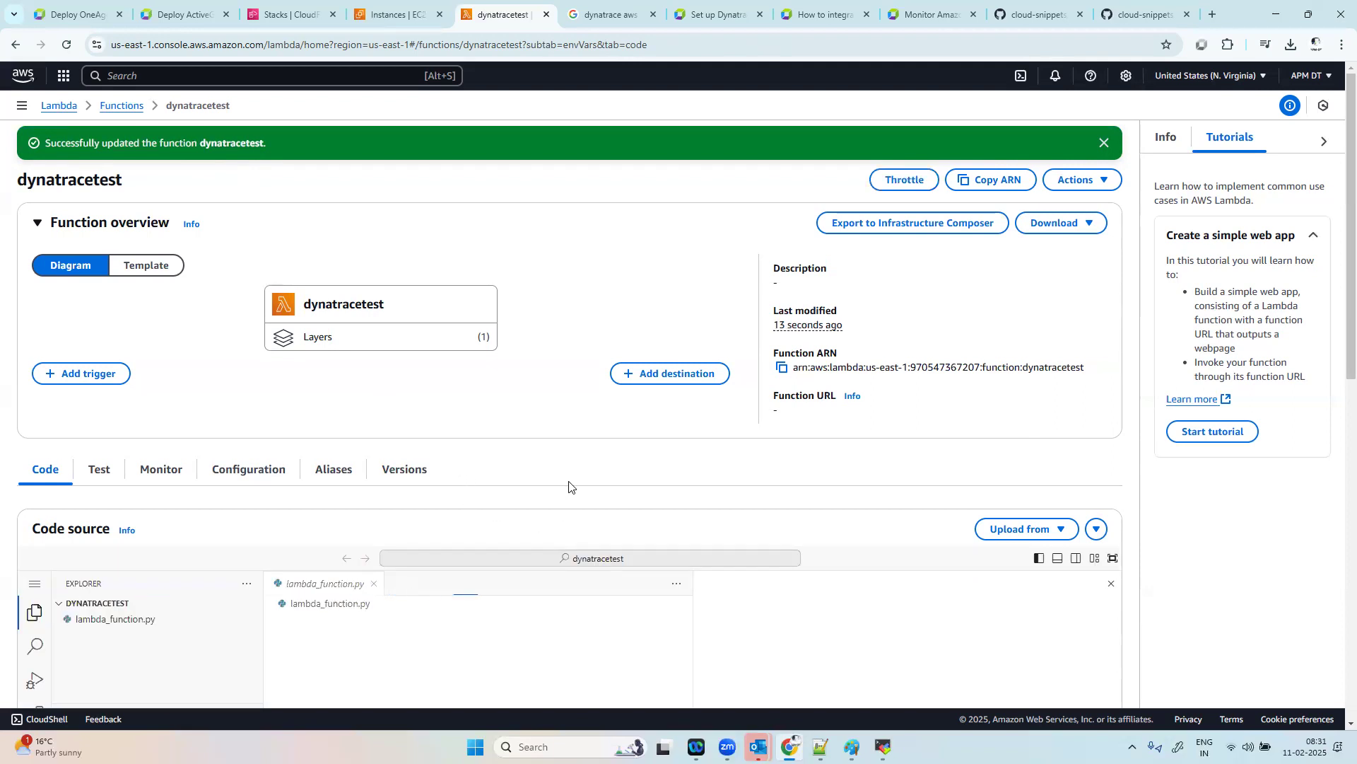
Step: Run the dttest test event against the dynatracetest function from its code source
scroll(520, 562, down, 1)
scroll(518, 560, down, 3)
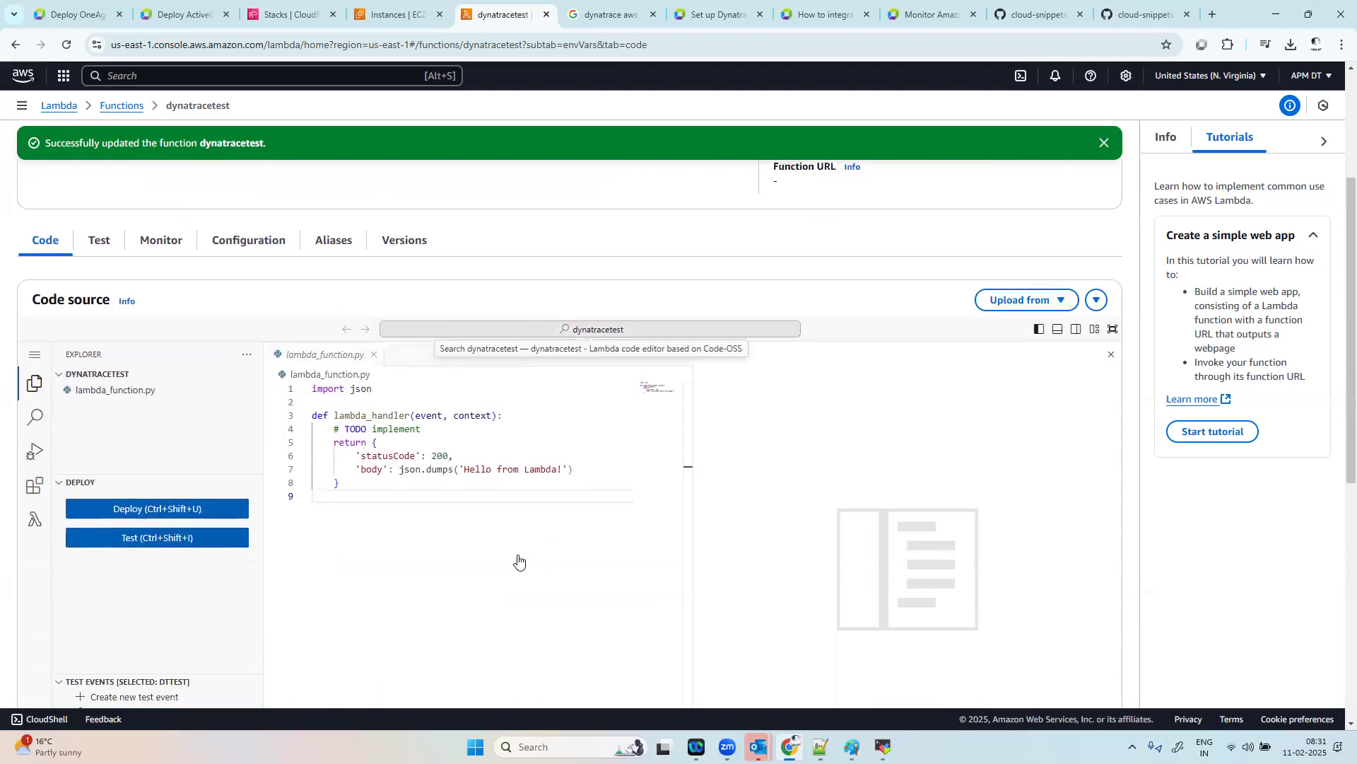
click(514, 439)
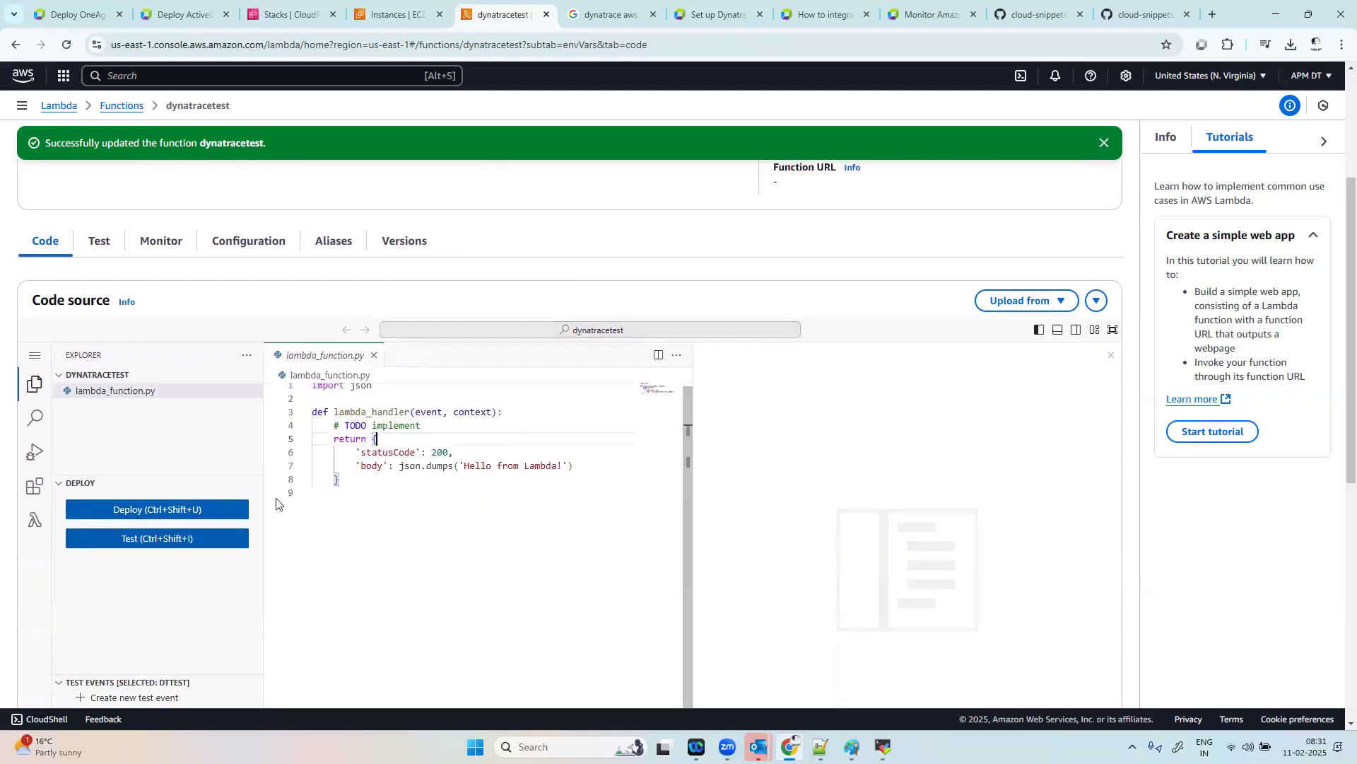
click(201, 543)
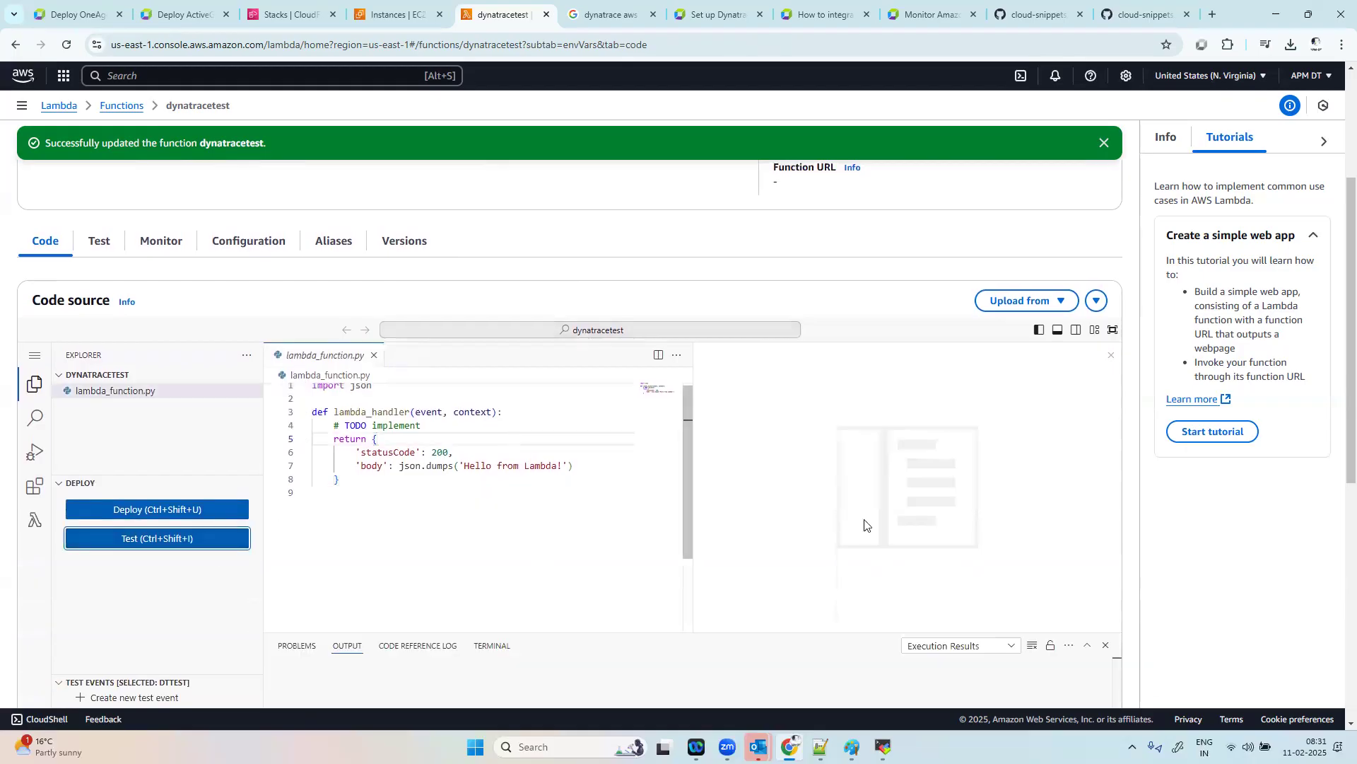
scroll(976, 570, down, 3)
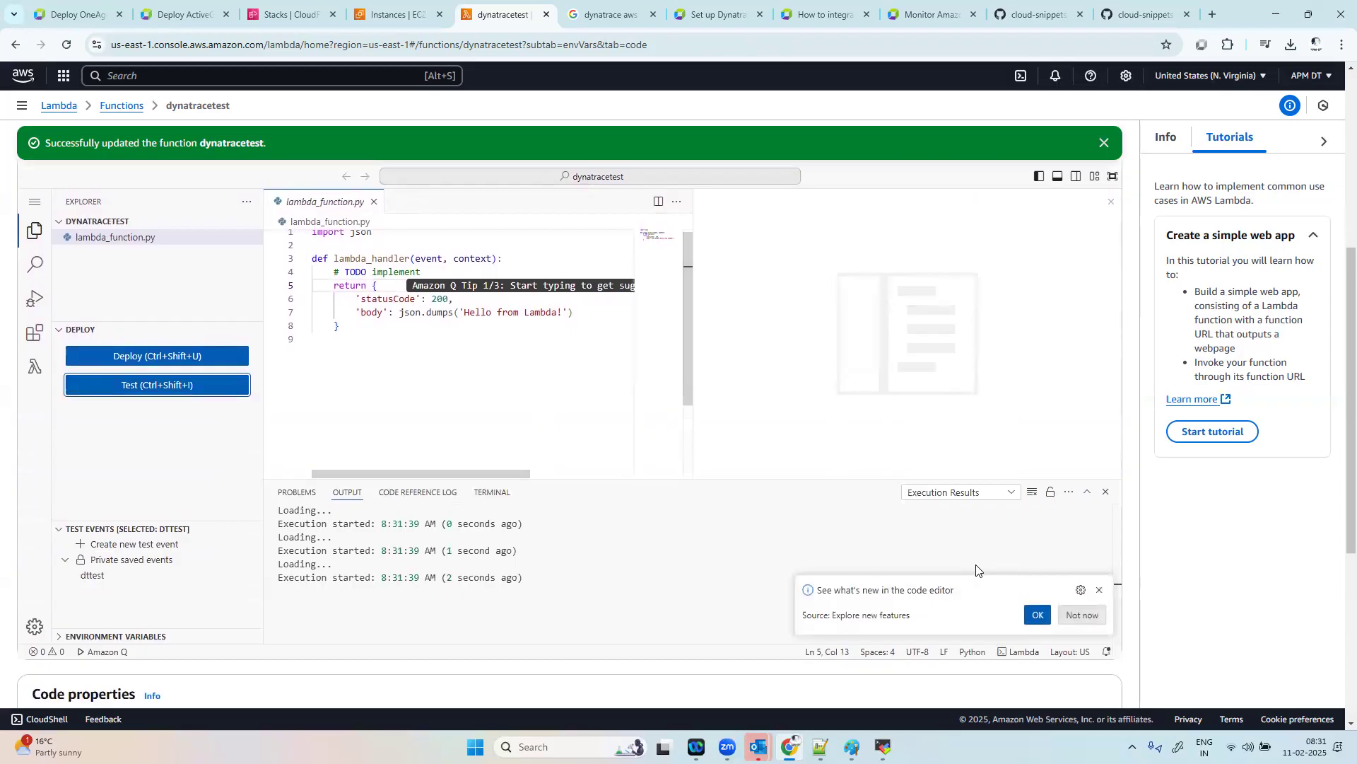
scroll(615, 460, up, 2)
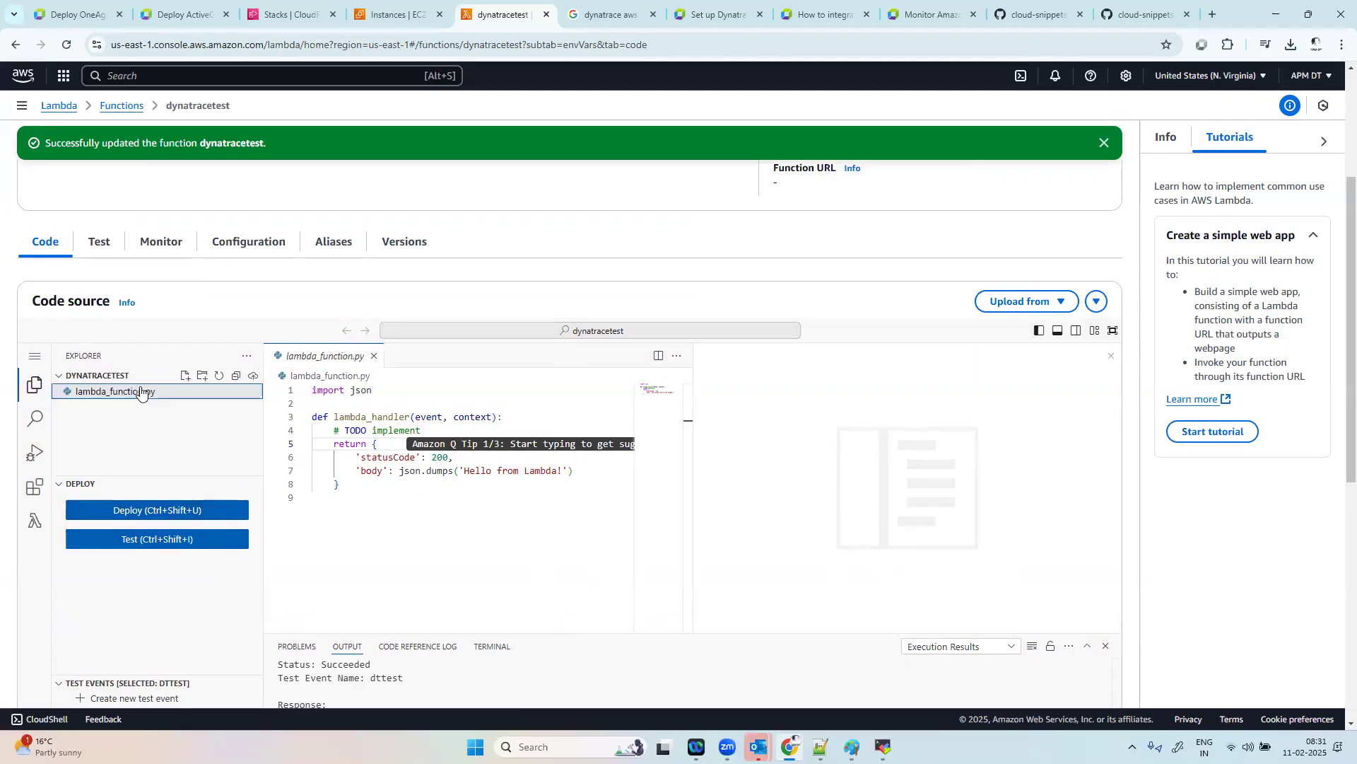
Step: Run the dttest test event two more times, enlarging the output area to show the execution results
click(179, 540)
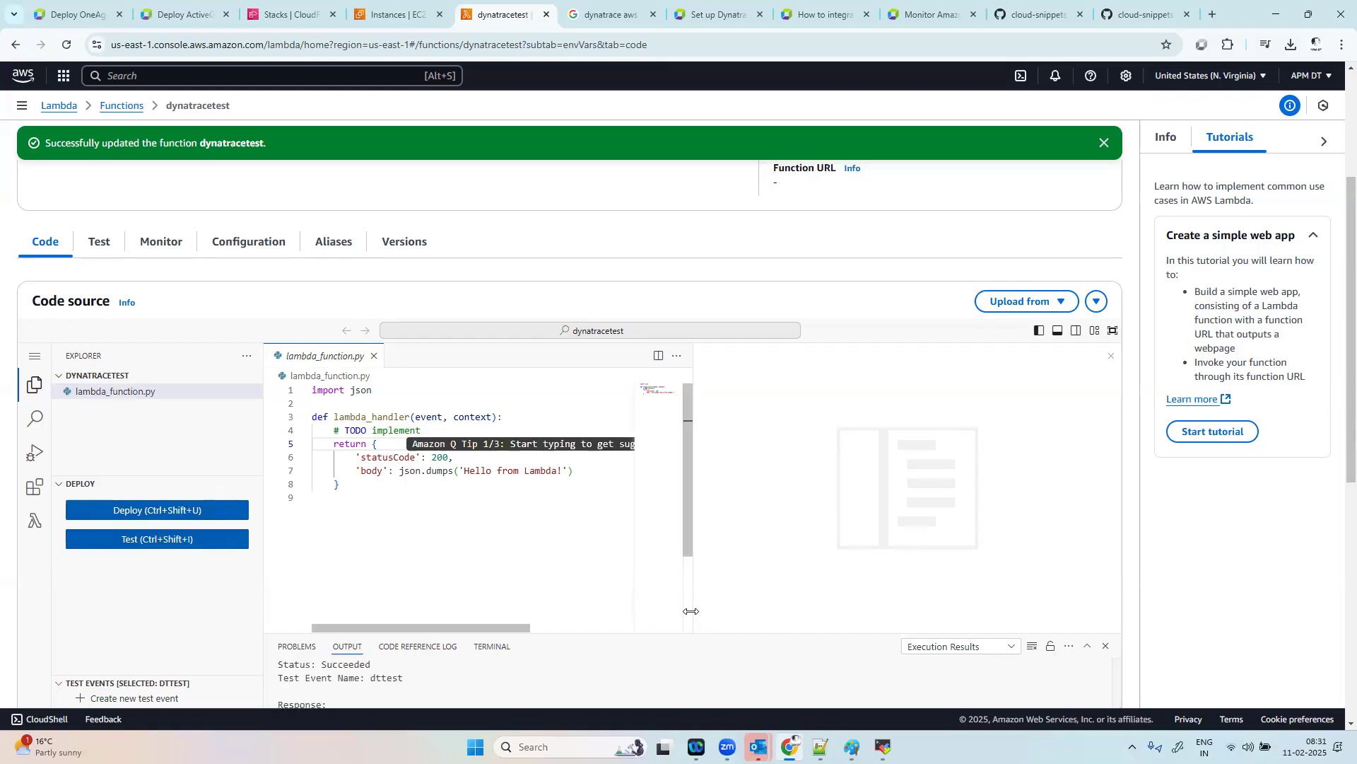
scroll(636, 608, down, 1)
drag(604, 633, 603, 507)
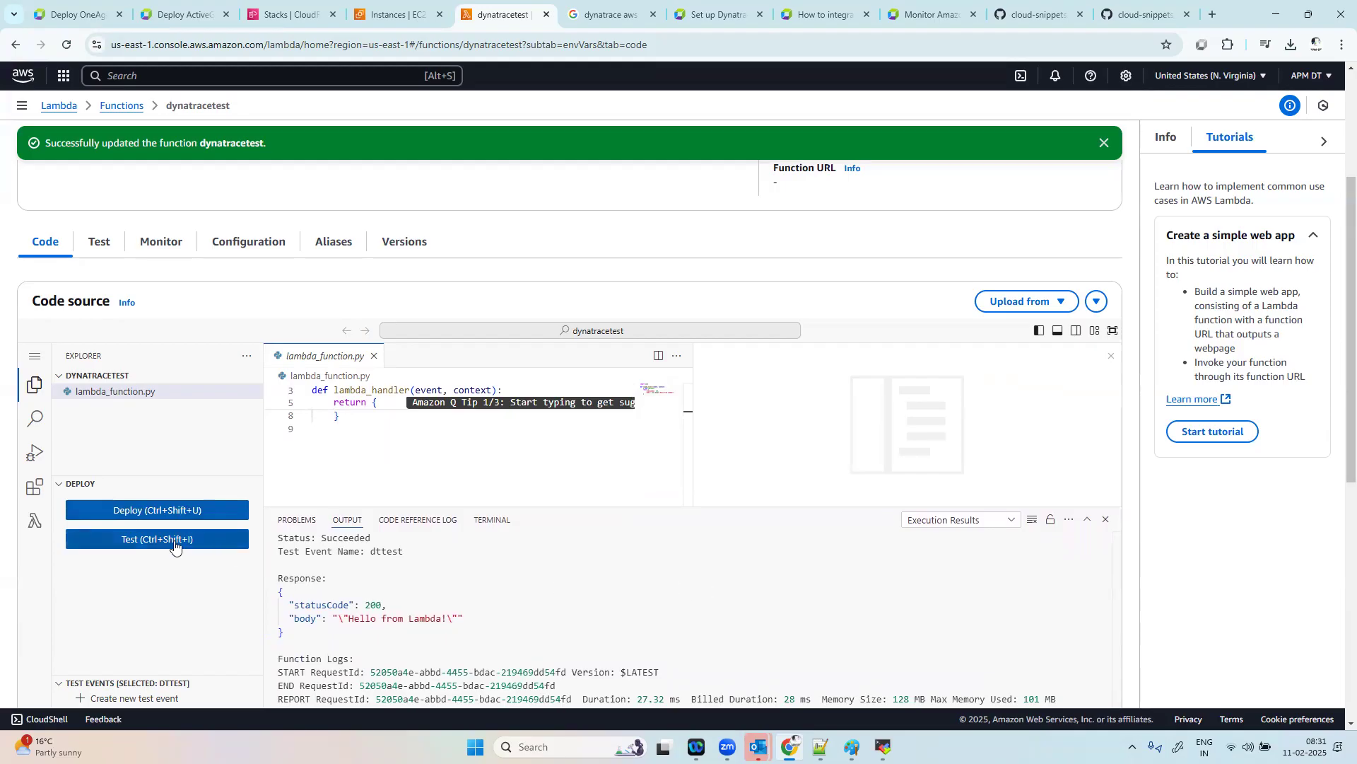
click(158, 683)
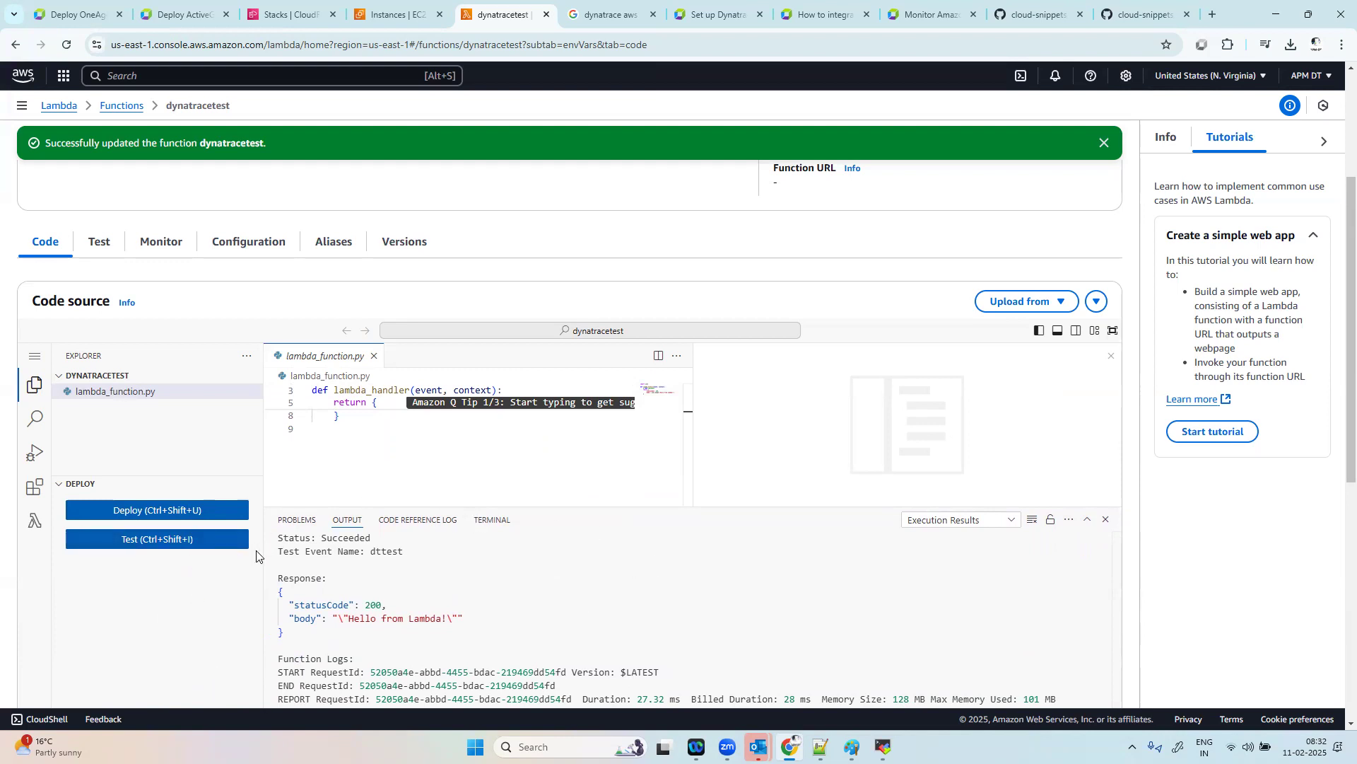
click(229, 543)
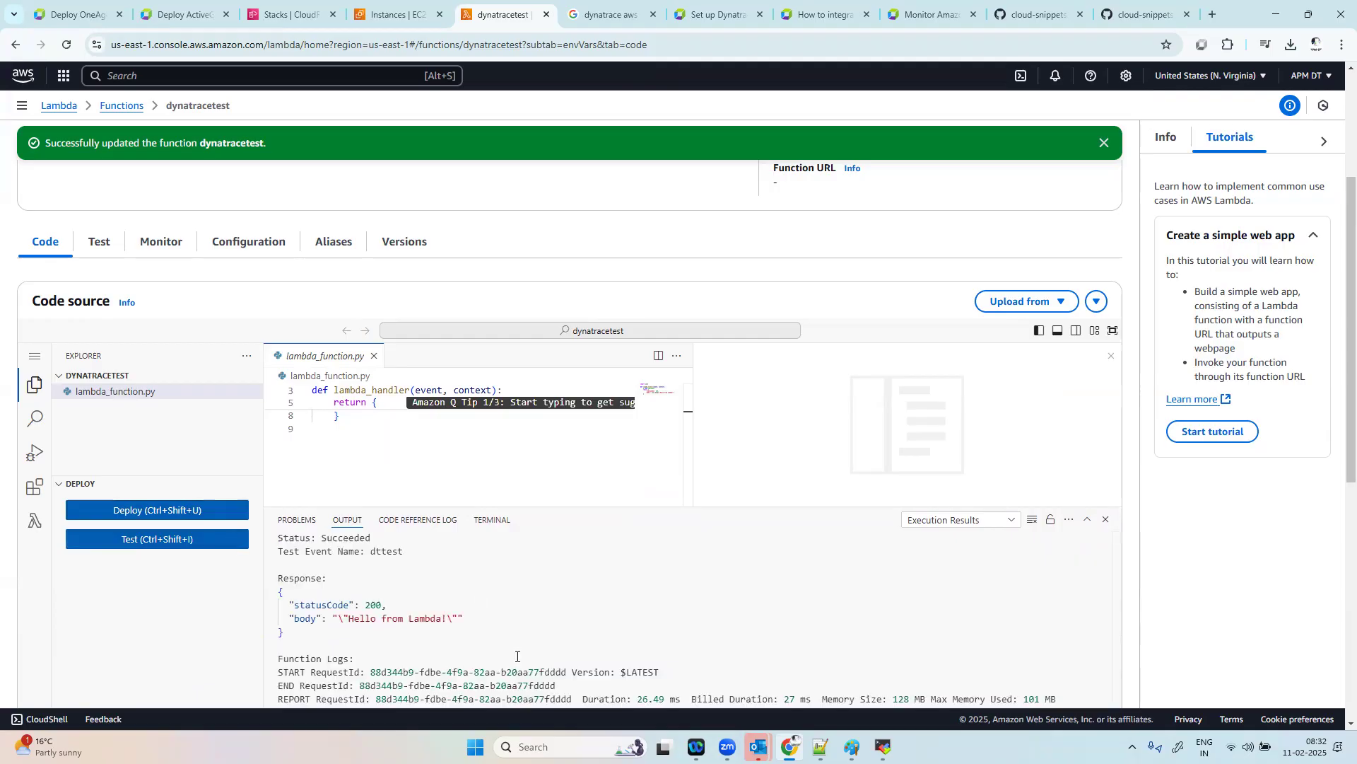
Step: Review the saved dttest test event and its JSON, and return to the function's code source
scroll(449, 602, up, 3)
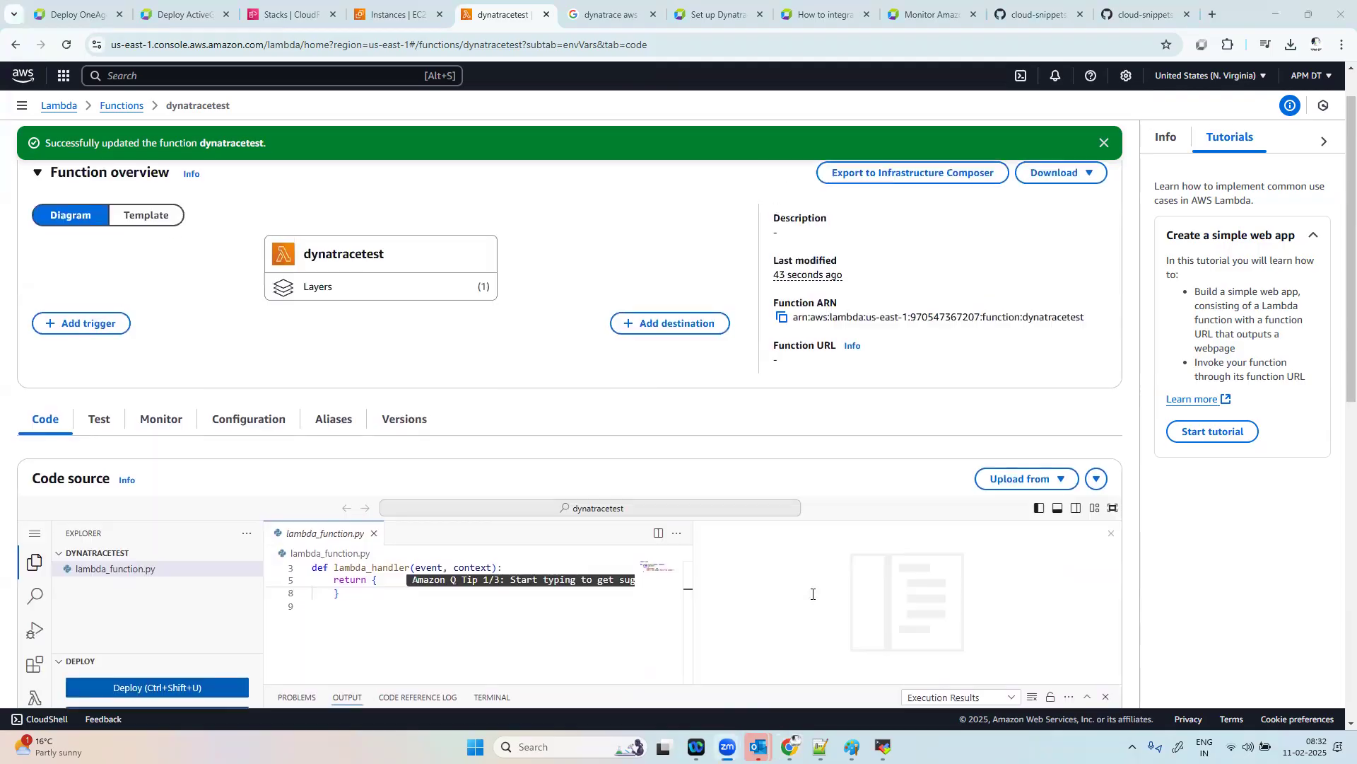
click(130, 428)
scroll(526, 555, down, 3)
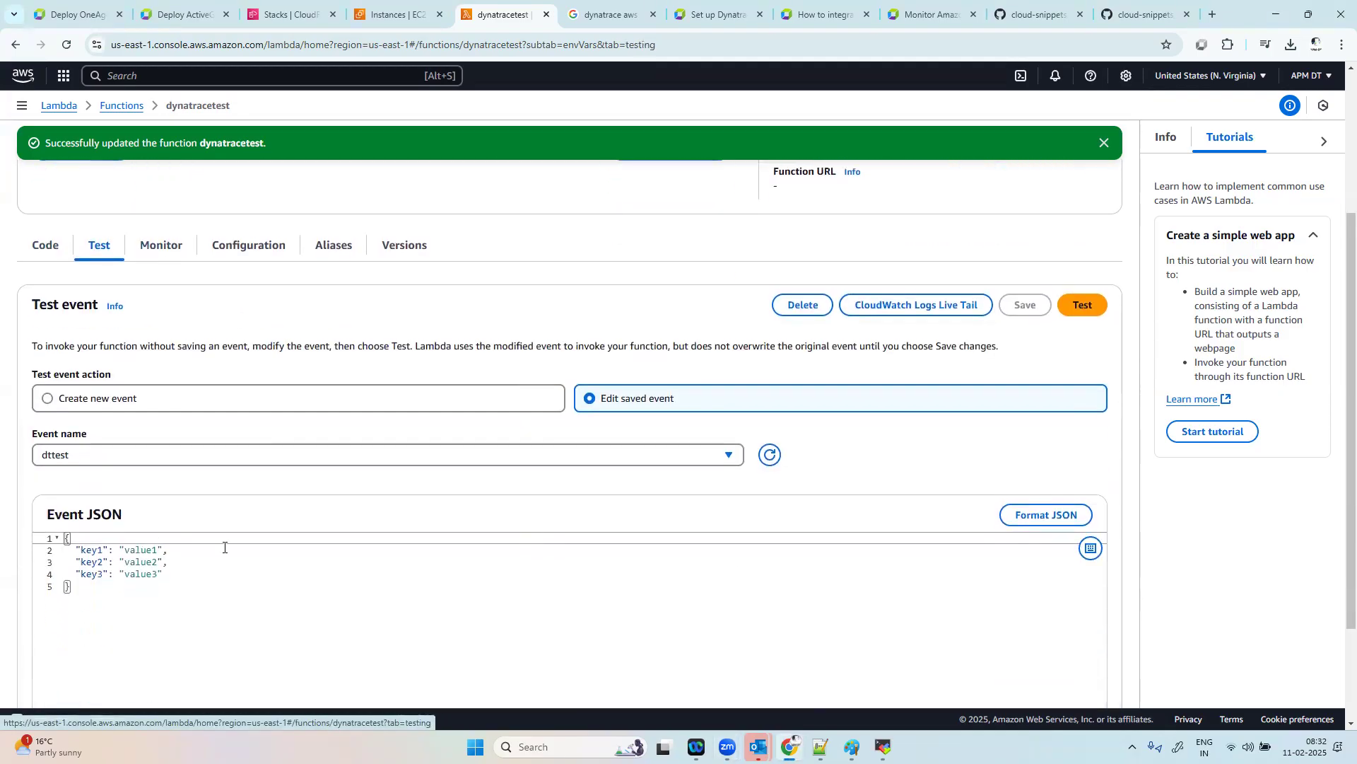
scroll(194, 397, up, 2)
click(46, 335)
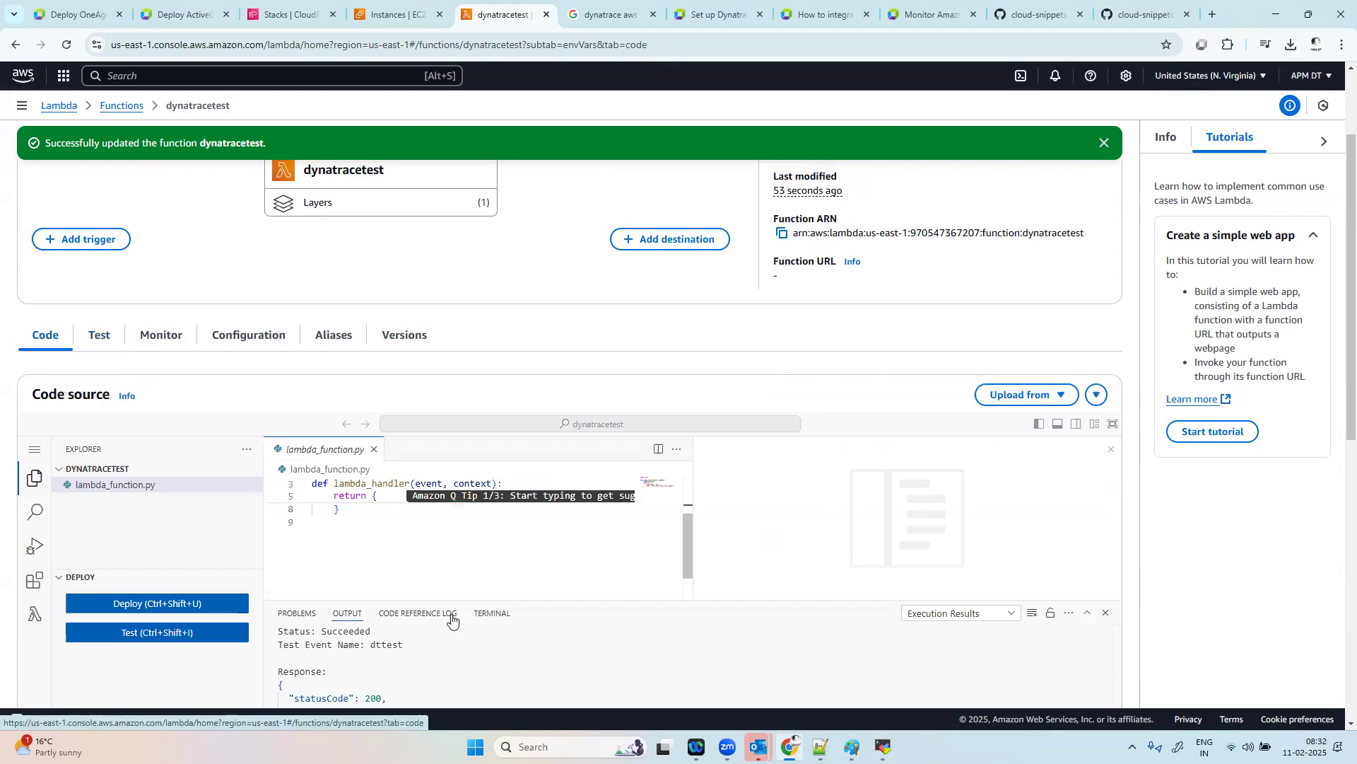
Step: Deploy the lambda_function.py code and run the dttest test event once more
scroll(77, 456, down, 2)
click(128, 377)
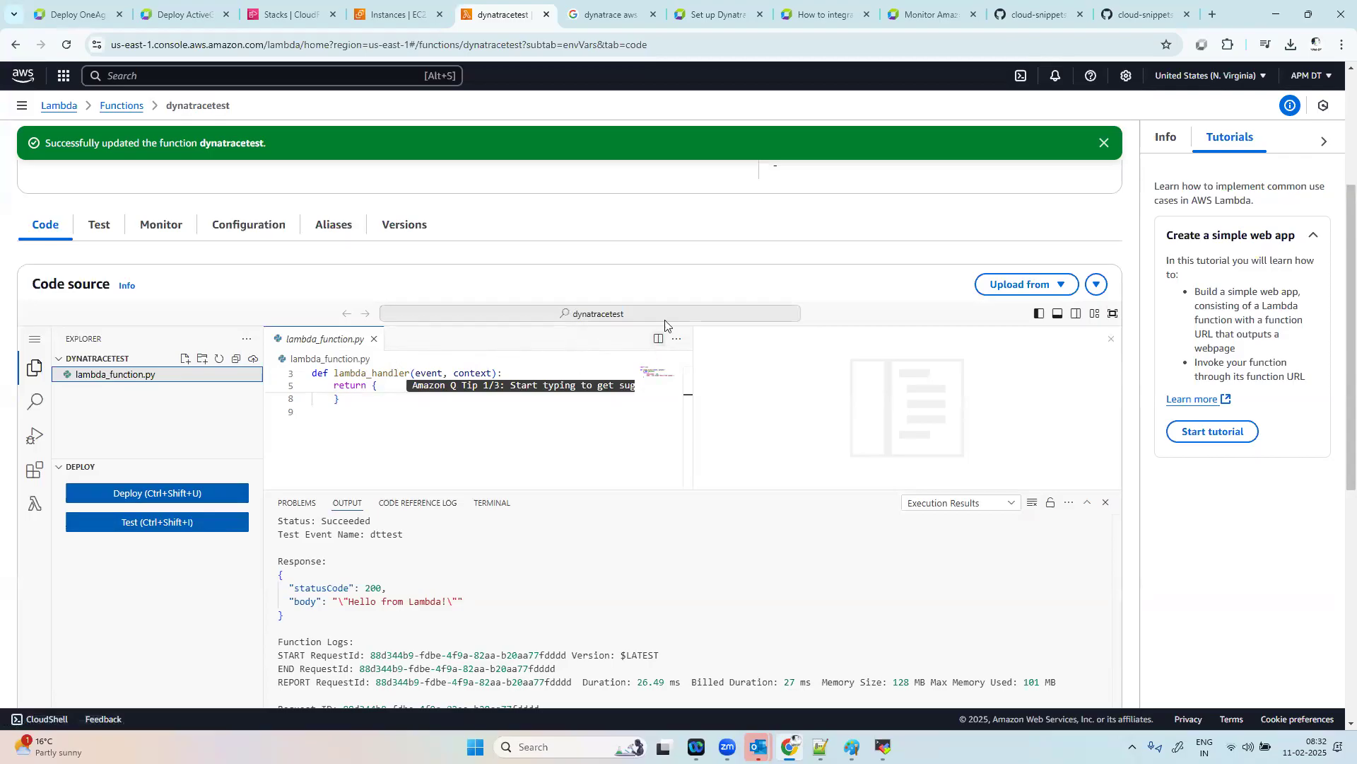
click(186, 500)
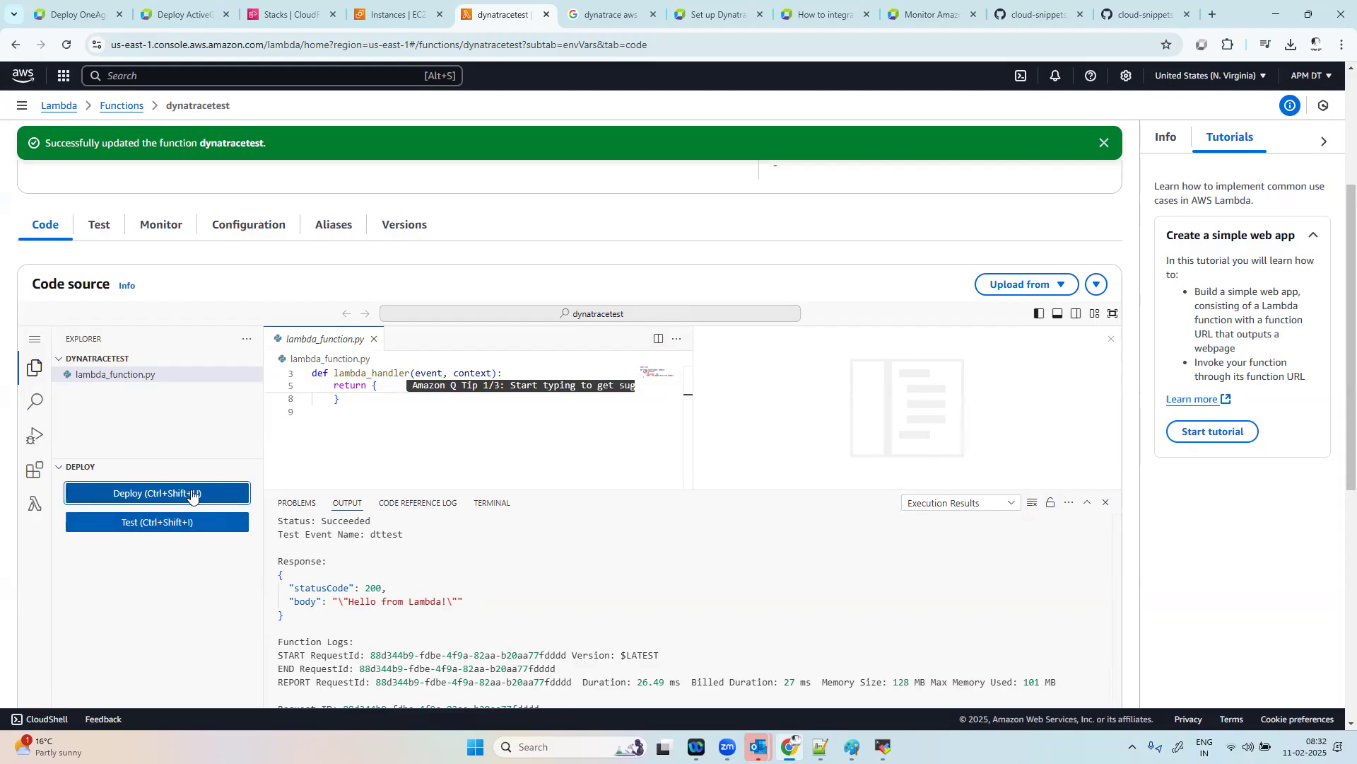
click(175, 526)
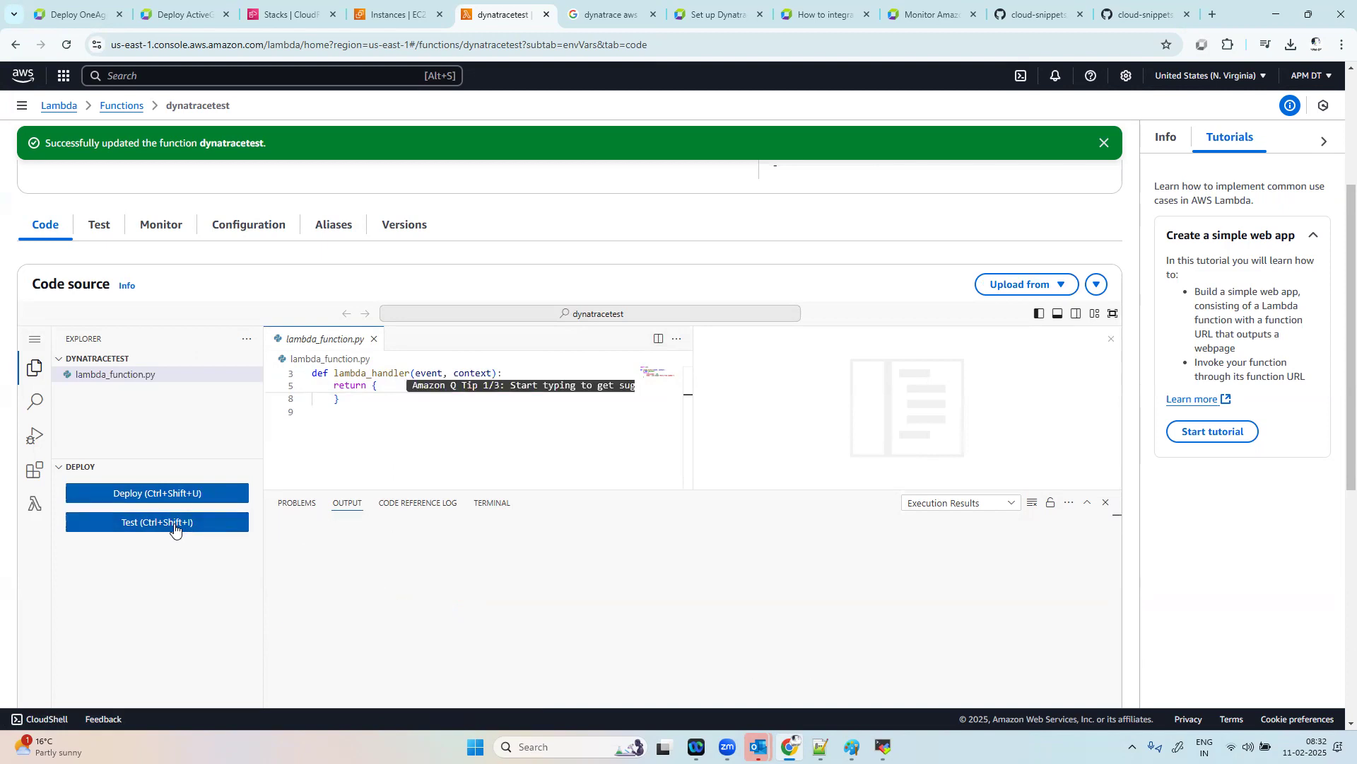
Step: Run the test event against the dynatracetest function several more times in a row to generate invocations
click(175, 526)
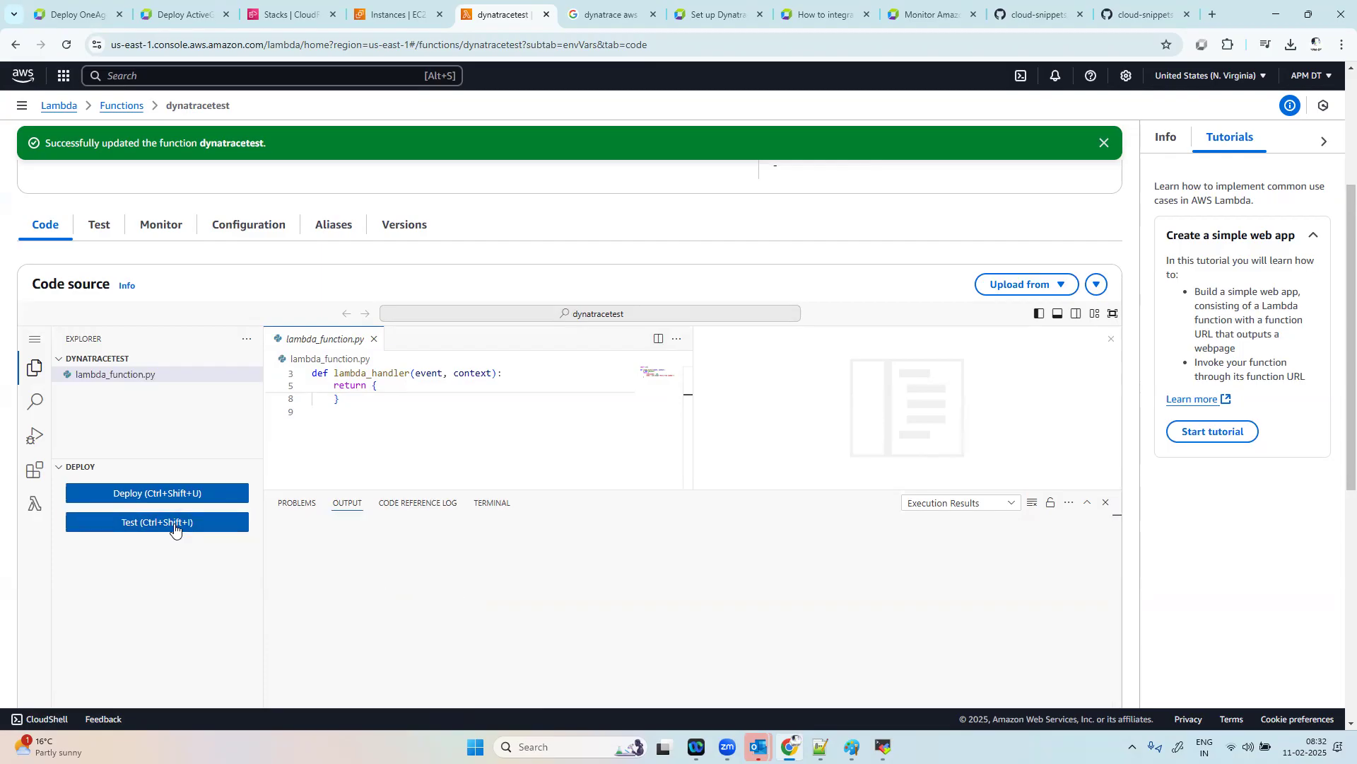
click(175, 527)
click(175, 527)
click(176, 528)
click(175, 529)
click(176, 529)
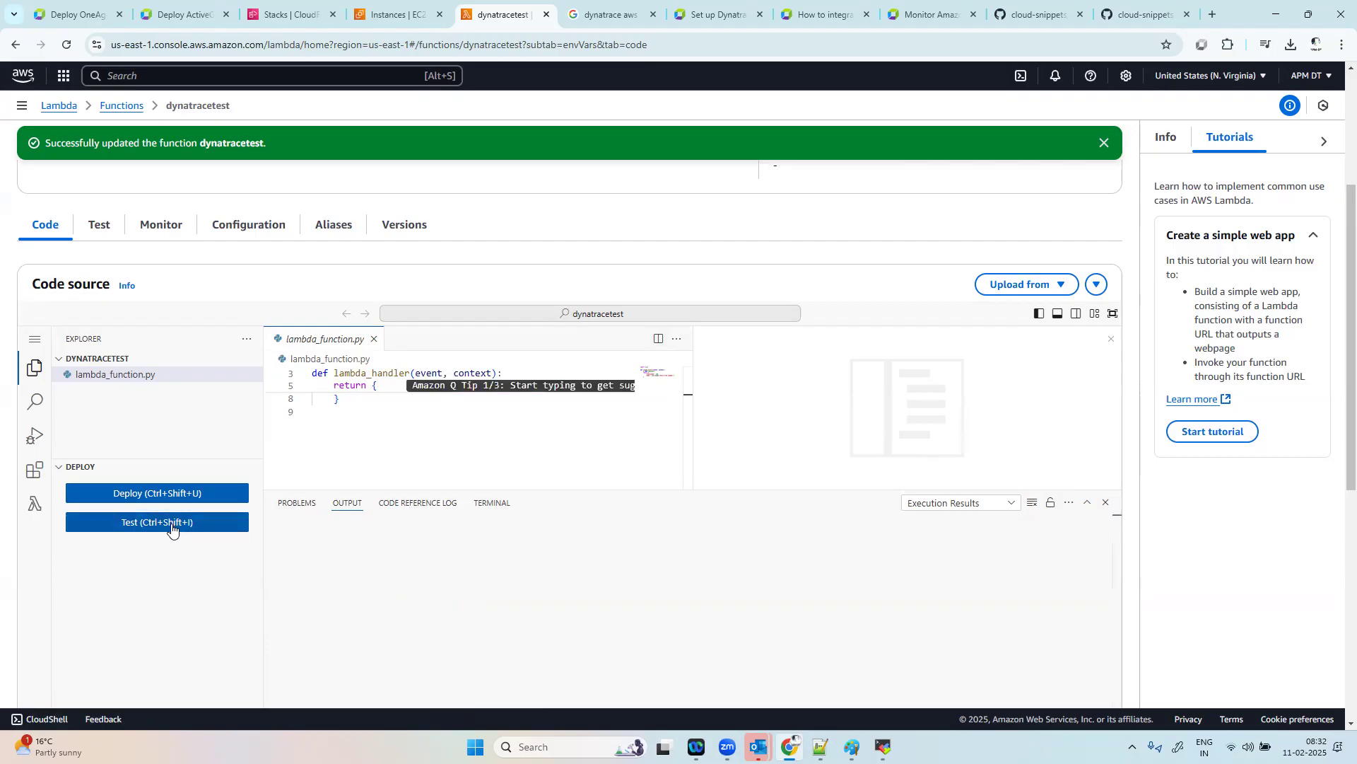
click(172, 527)
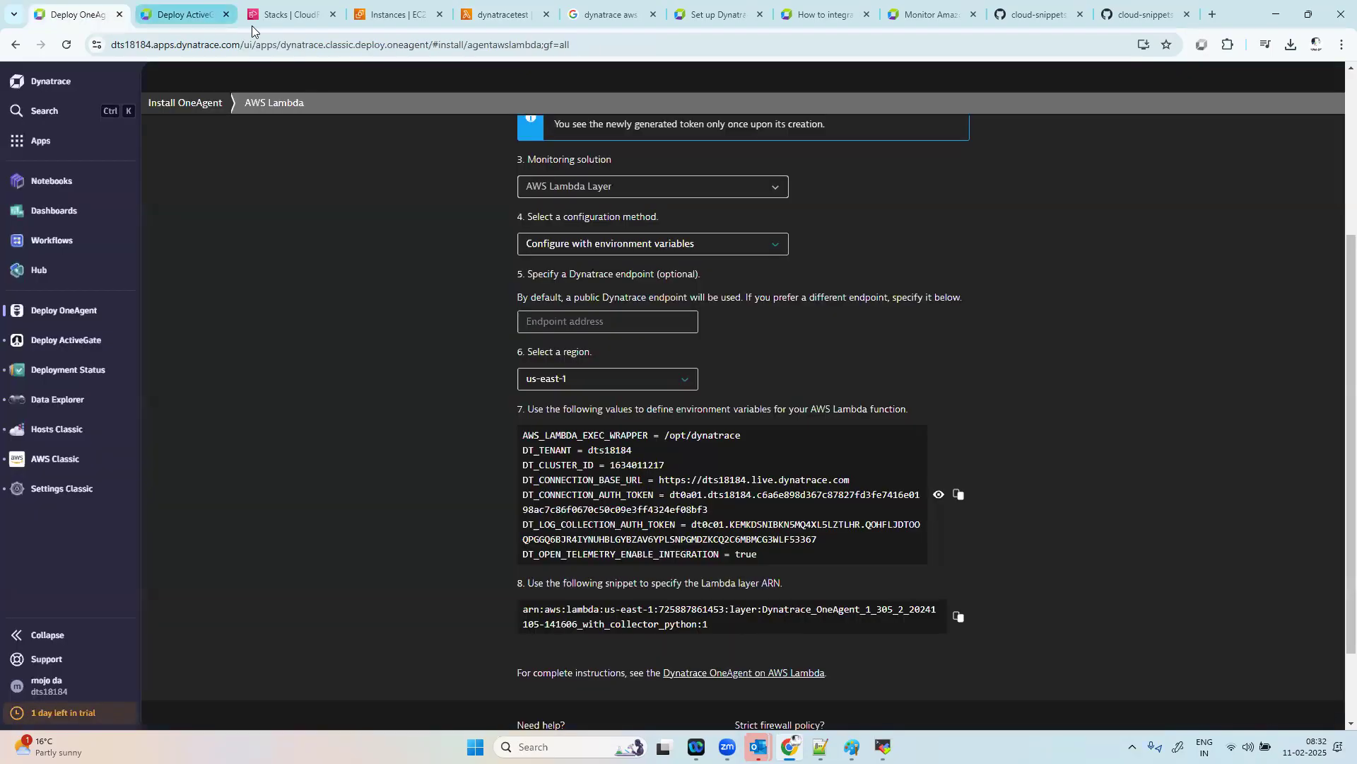
Step: Switch to Dynatrace, search the installed apps for "serv" and open the Services app
click(78, 14)
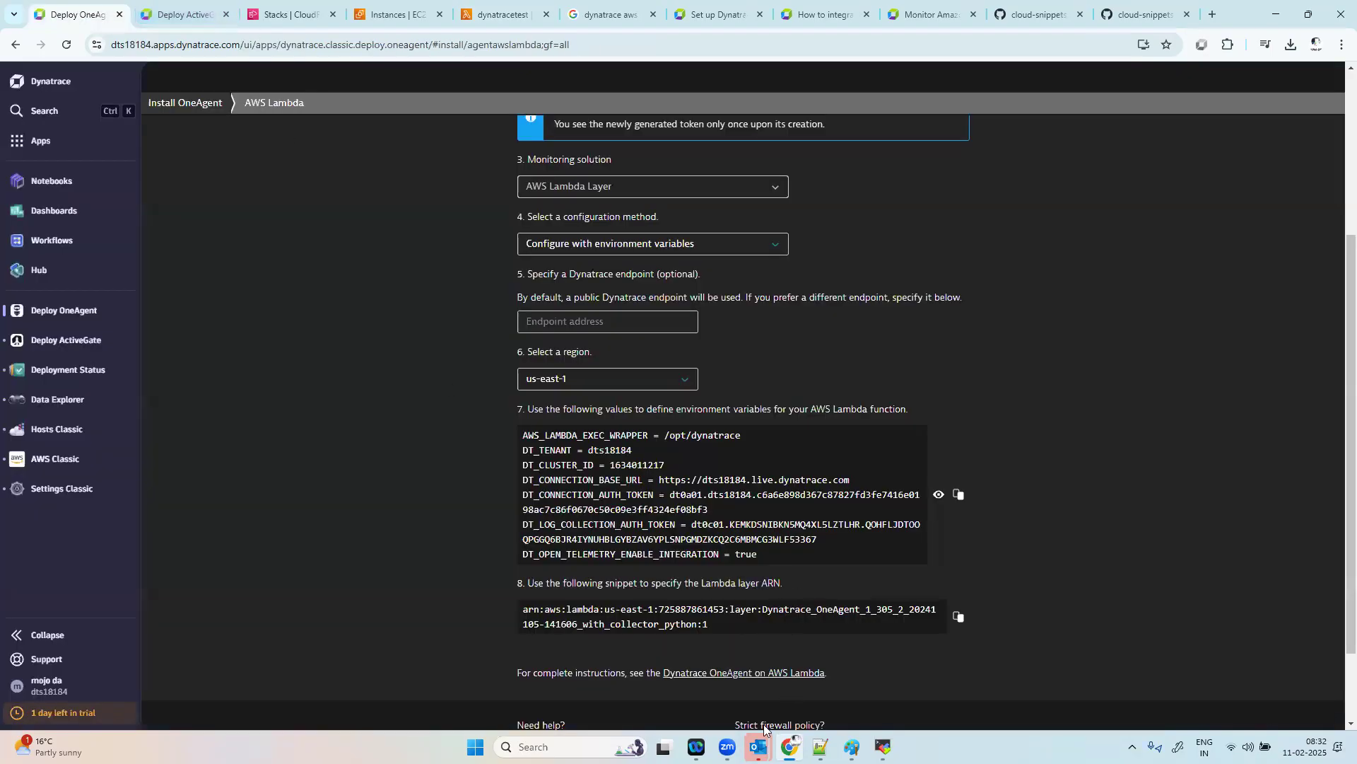
click(54, 145)
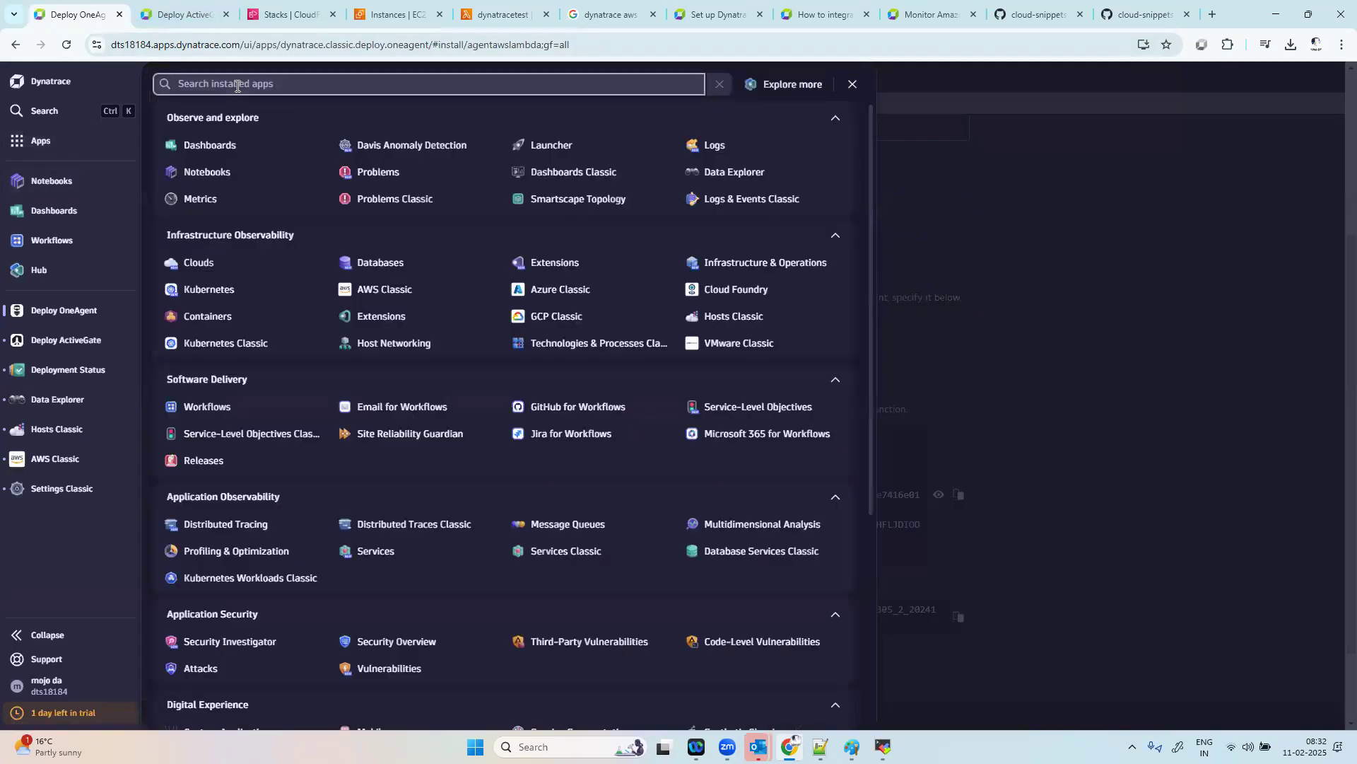
text(serv)
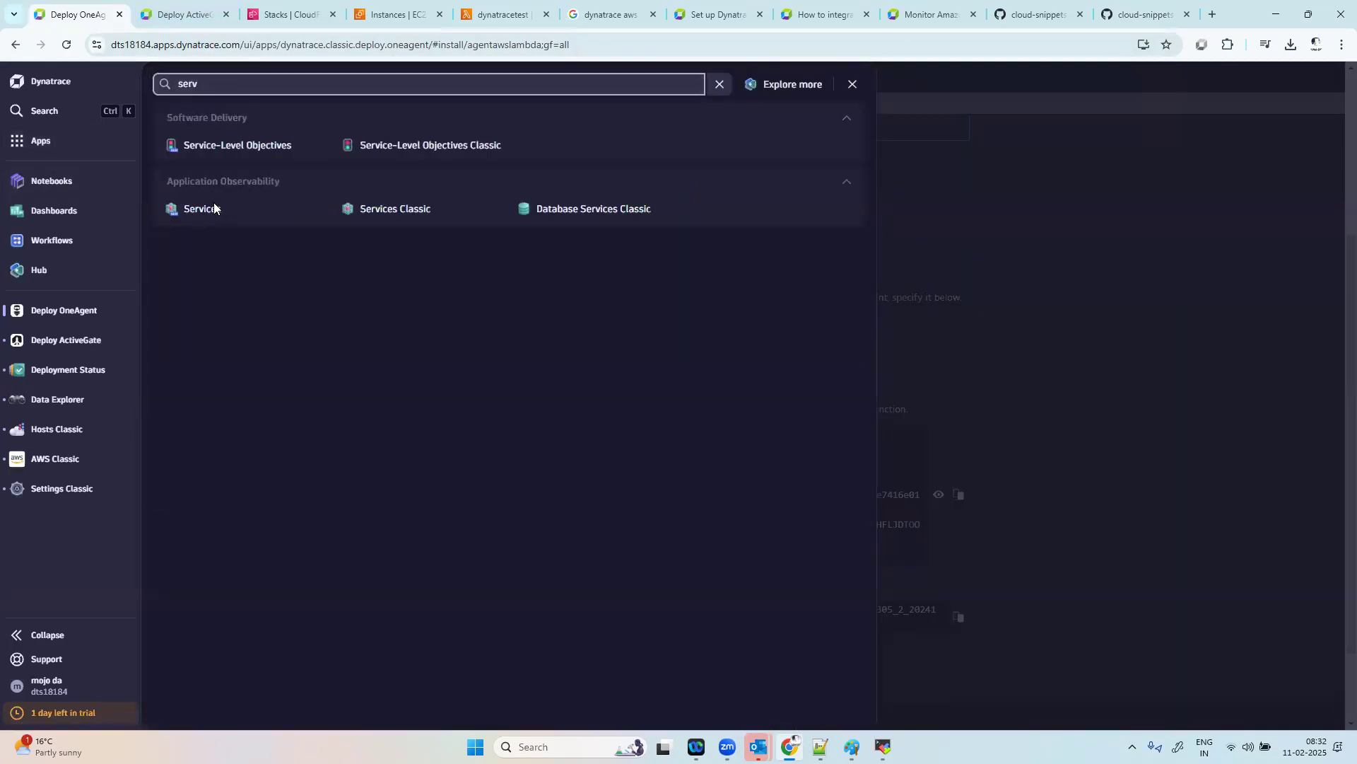
click(212, 208)
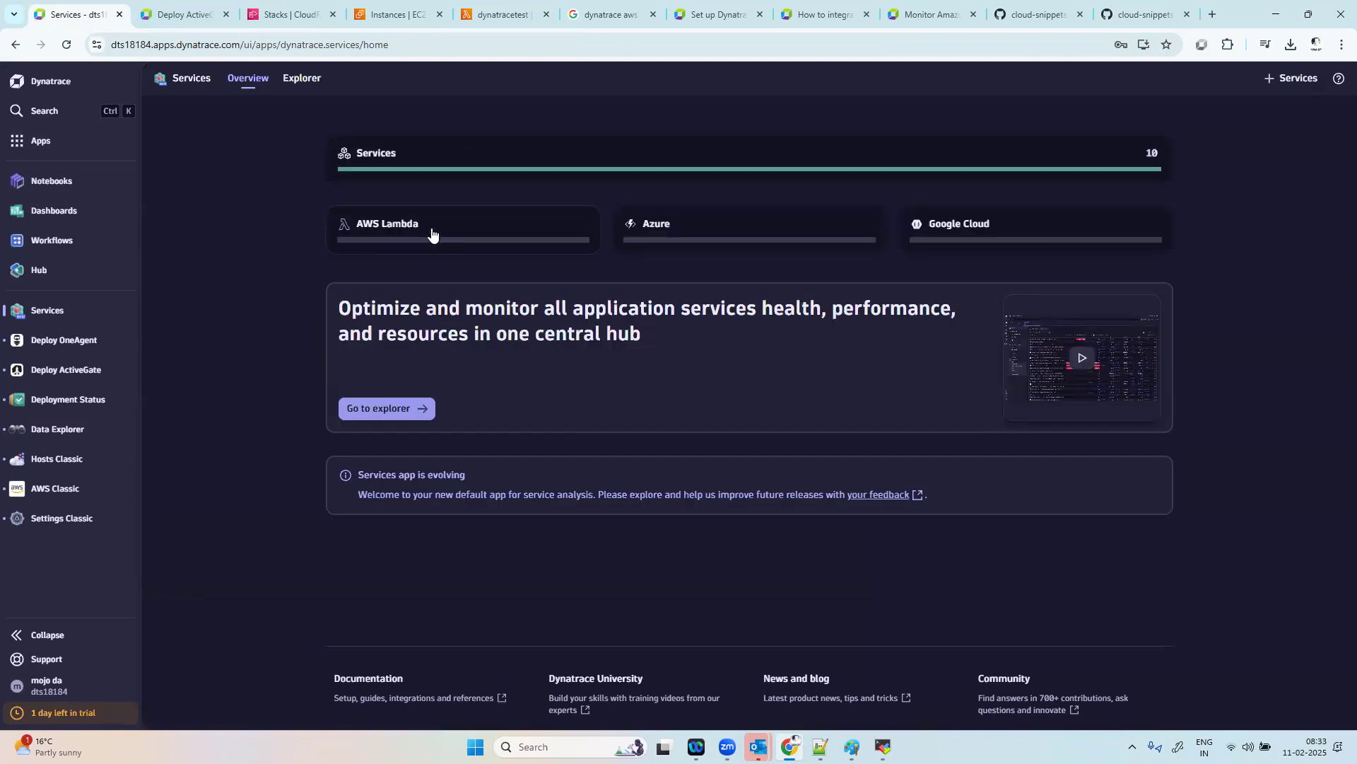
Step: Display the AWS Lambda functions in the services explorer with the timeframe set to Last 30 minutes
click(517, 159)
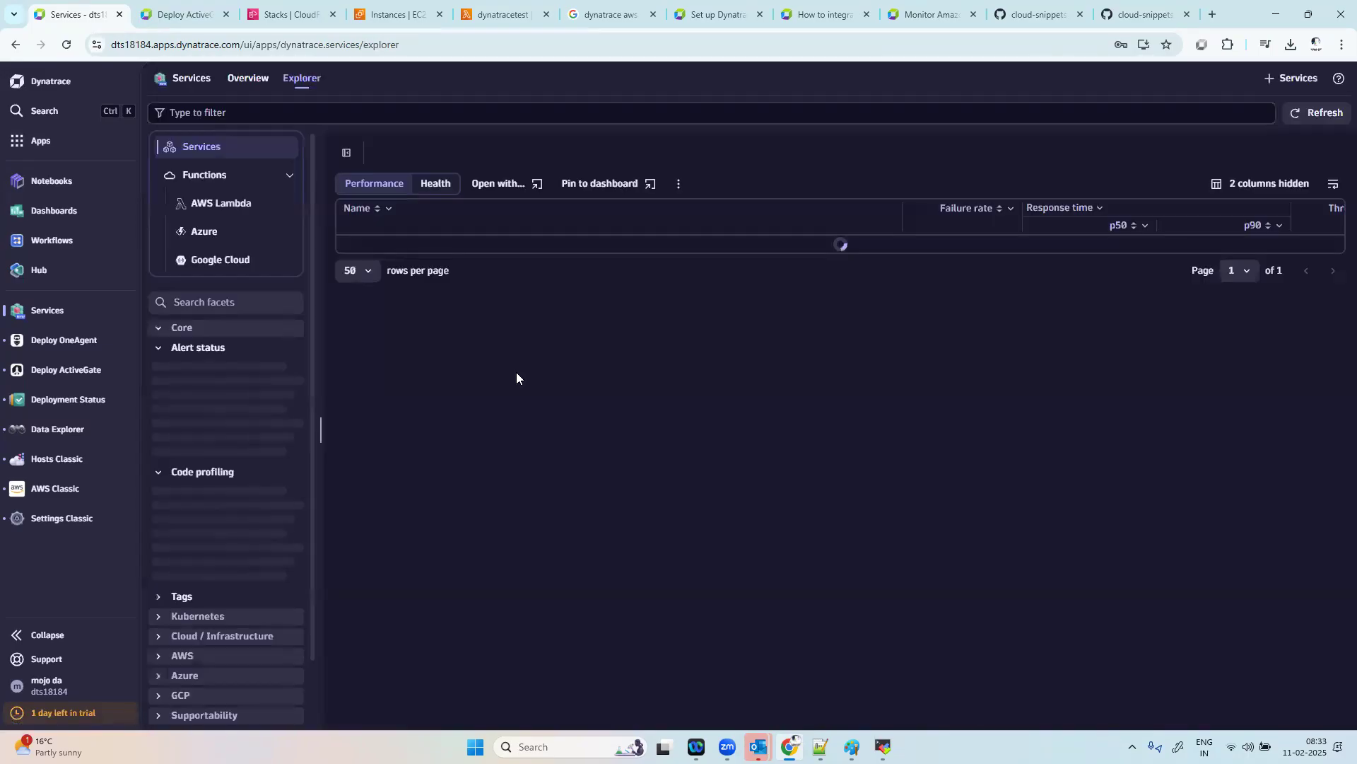
click(226, 203)
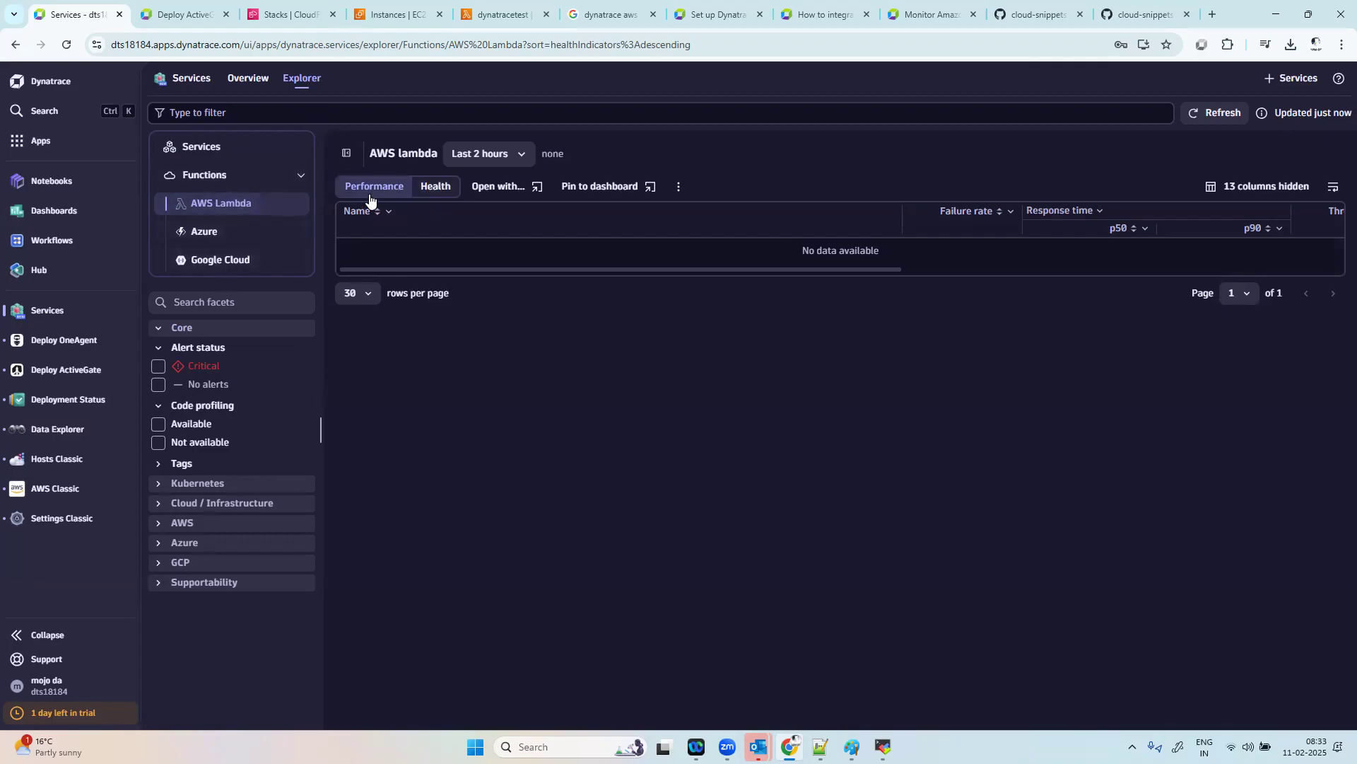
click(485, 162)
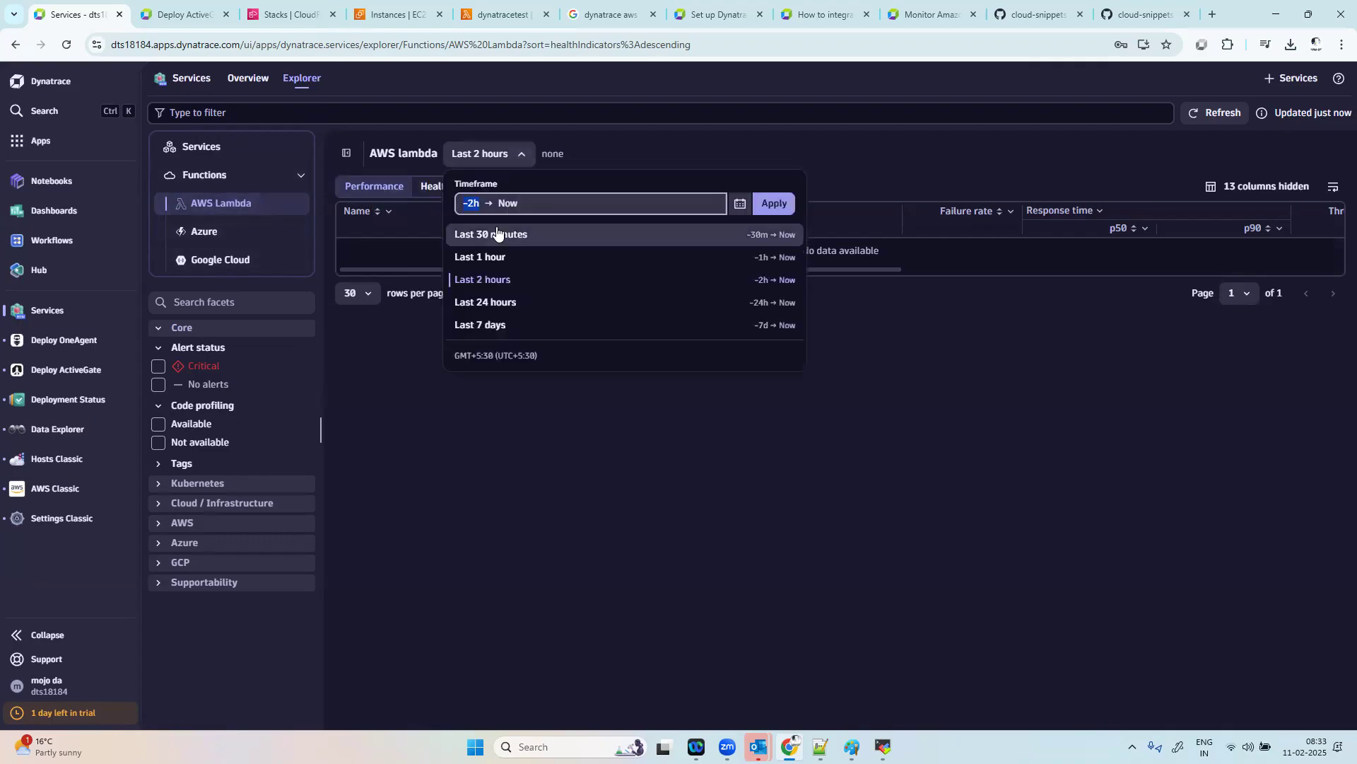
click(495, 229)
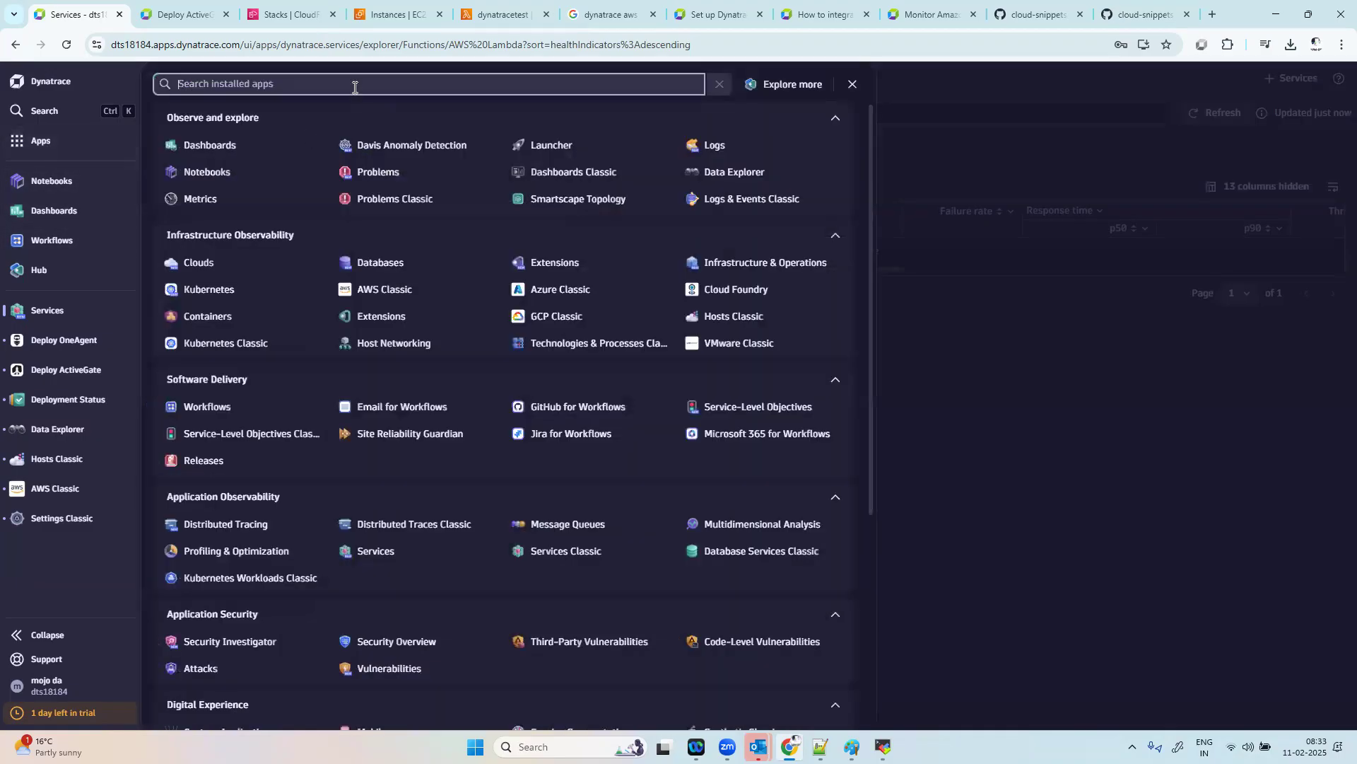
Step: Search the installed apps for "ser" and open the Services Classic app
text(ser)
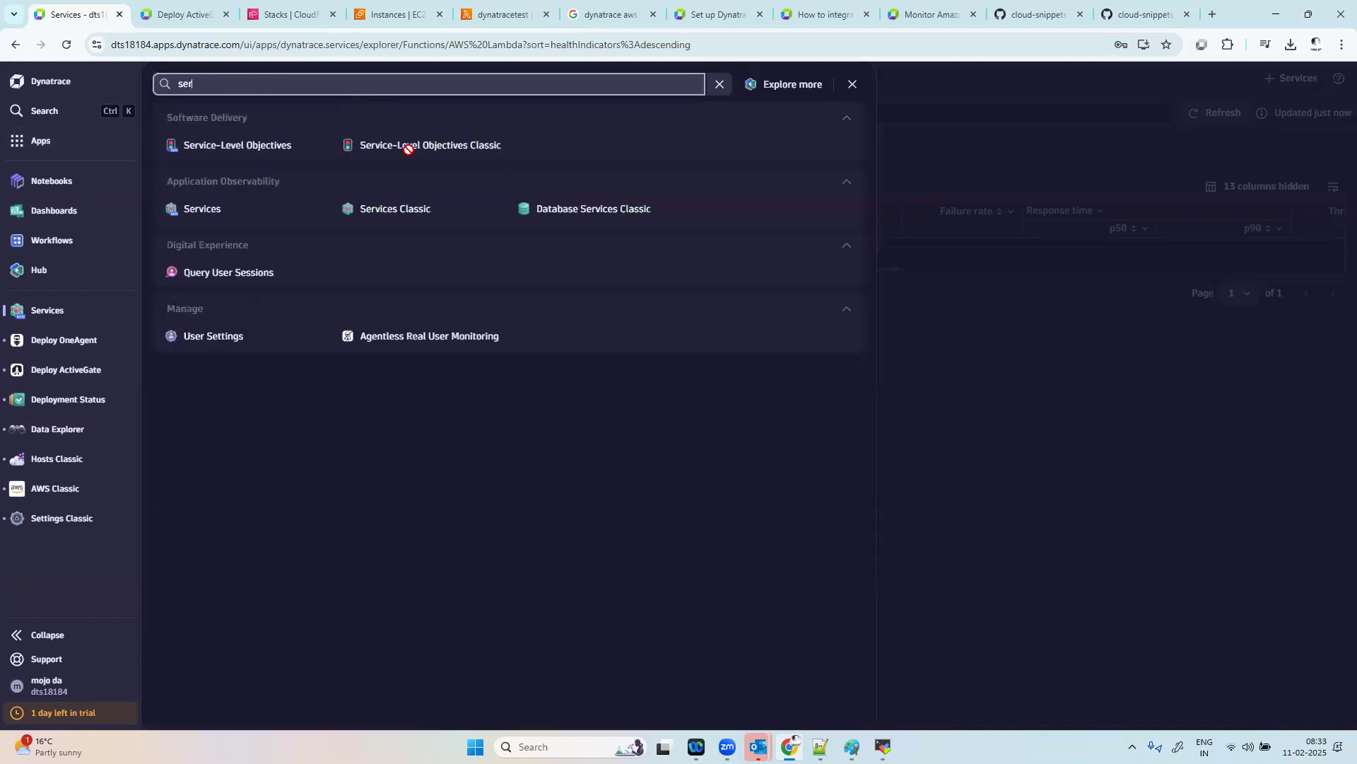
click(423, 212)
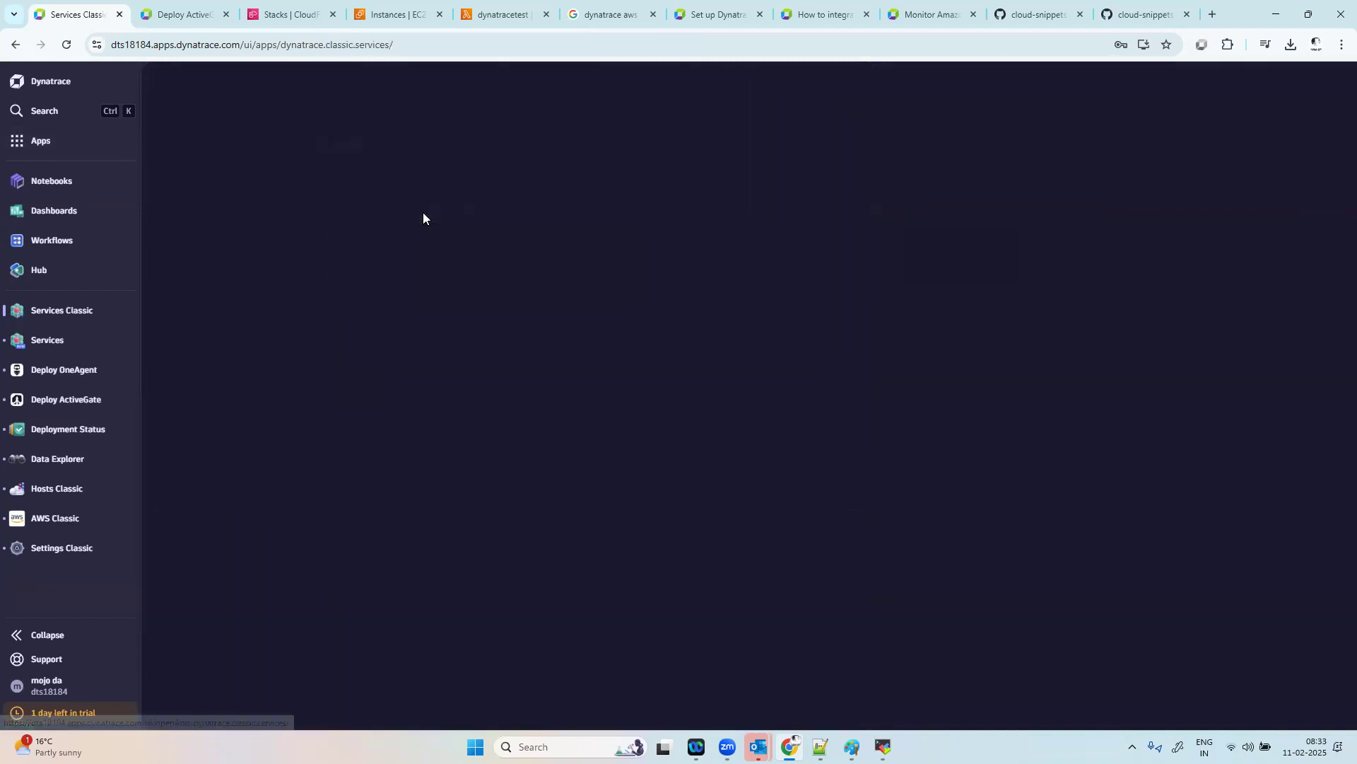
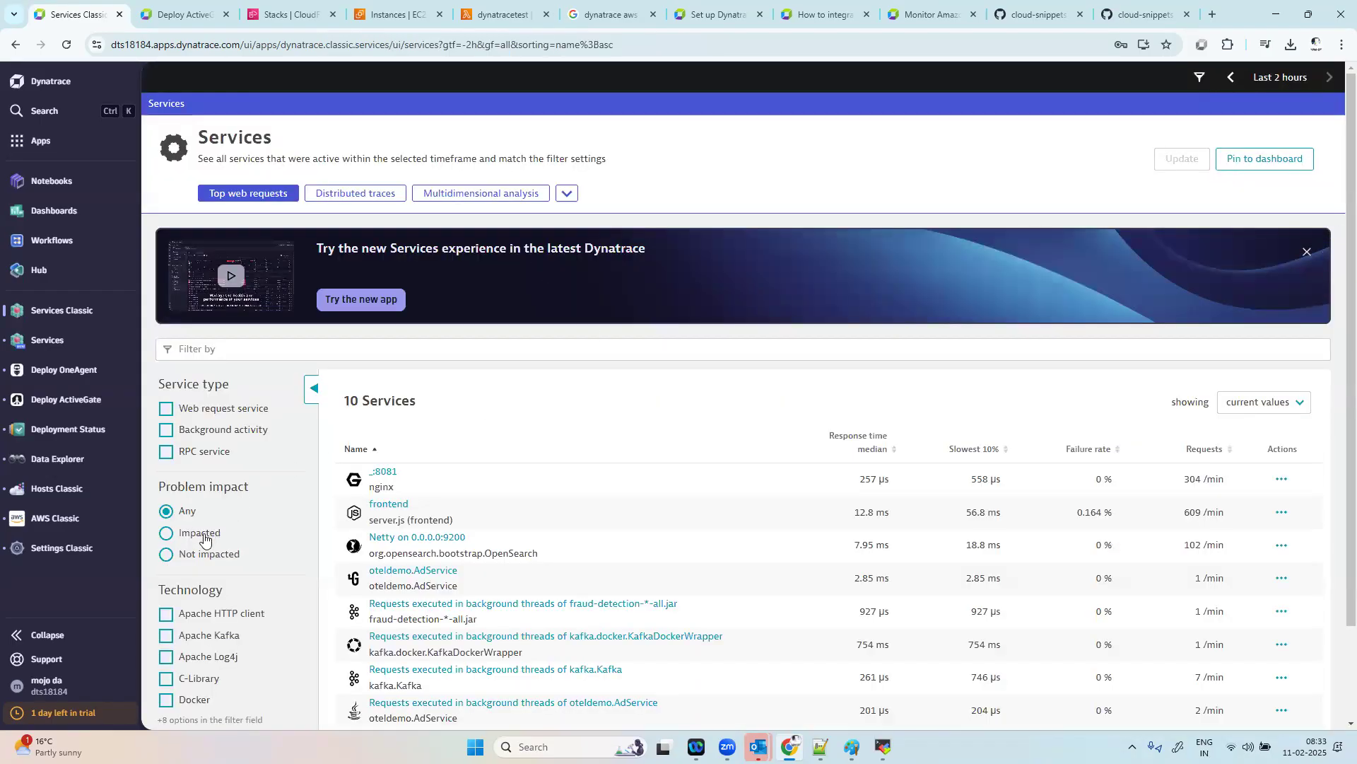
Step: Switch to the dynatracetest function in the AWS Lambda console and select the saved test event dttest
scroll(396, 558, down, 2)
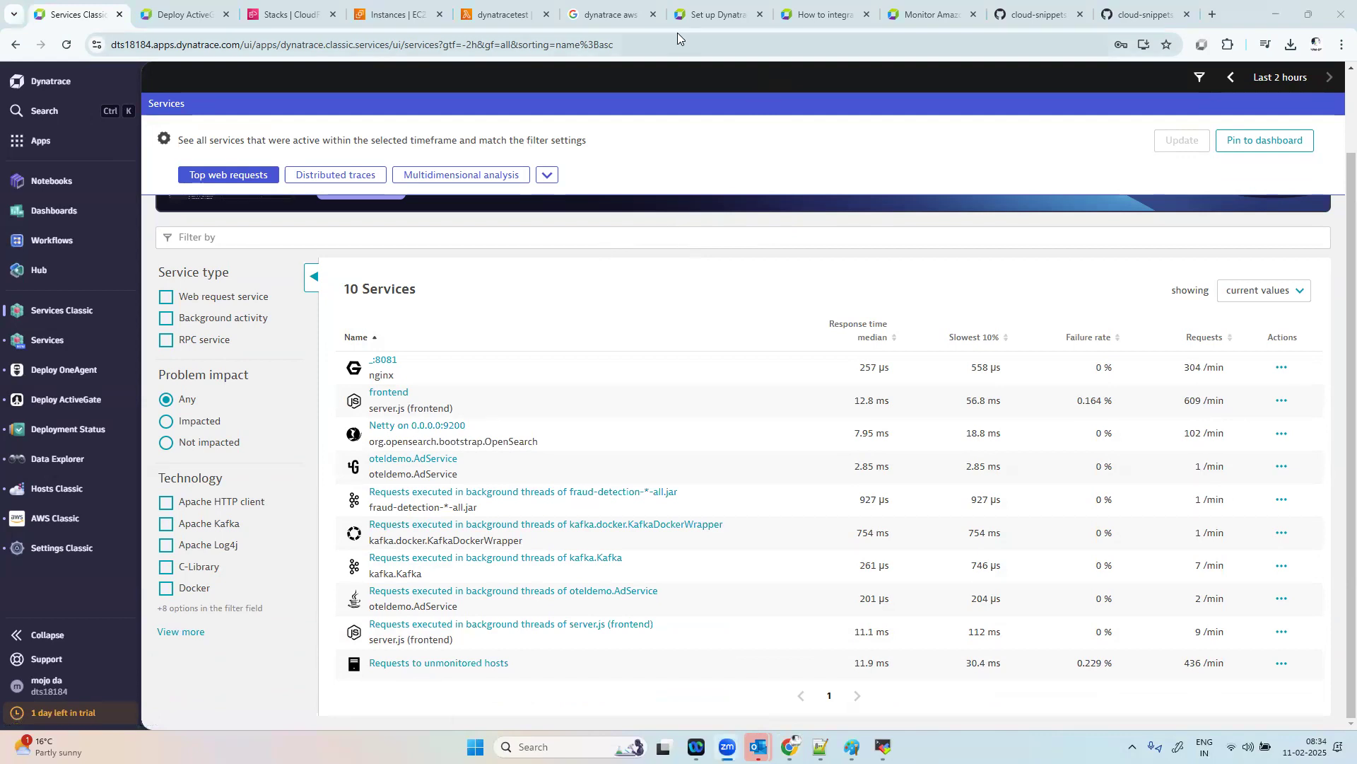
click(504, 14)
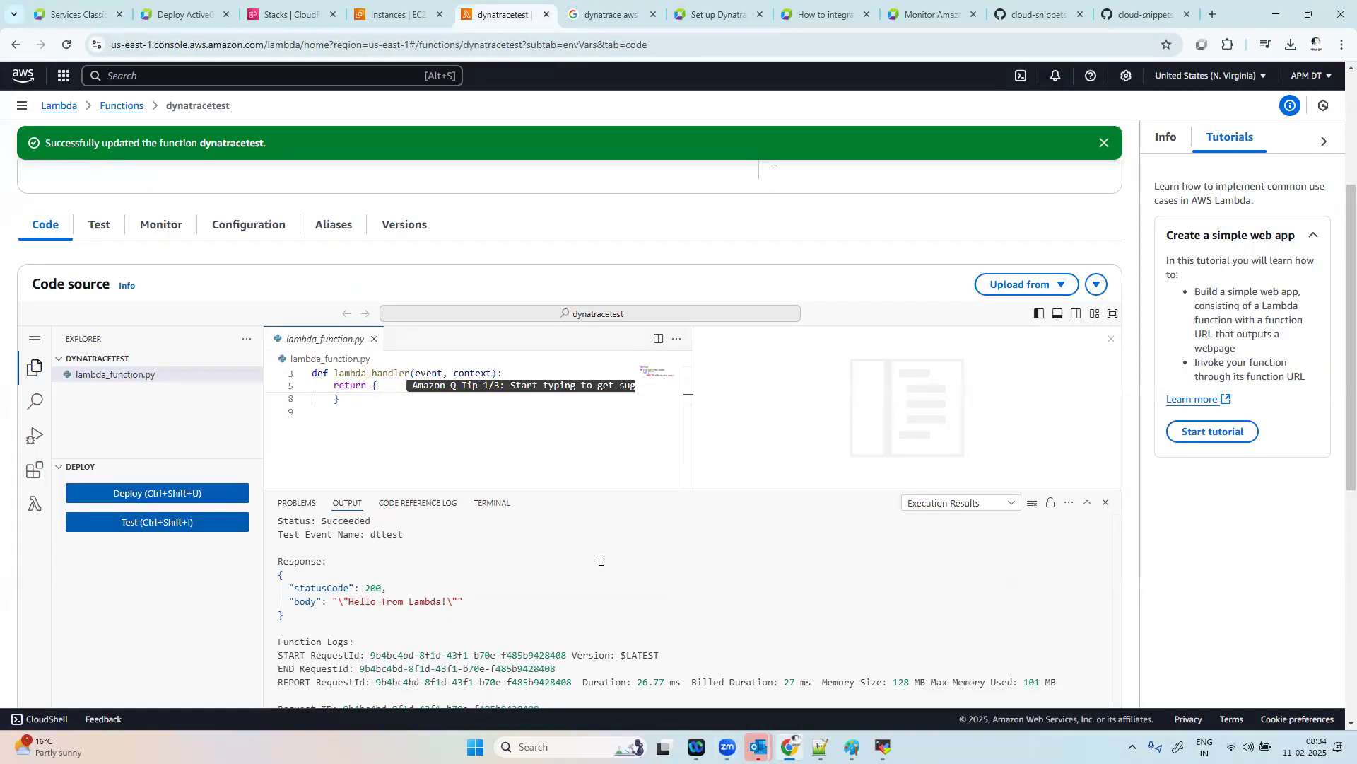
scroll(456, 543, down, 2)
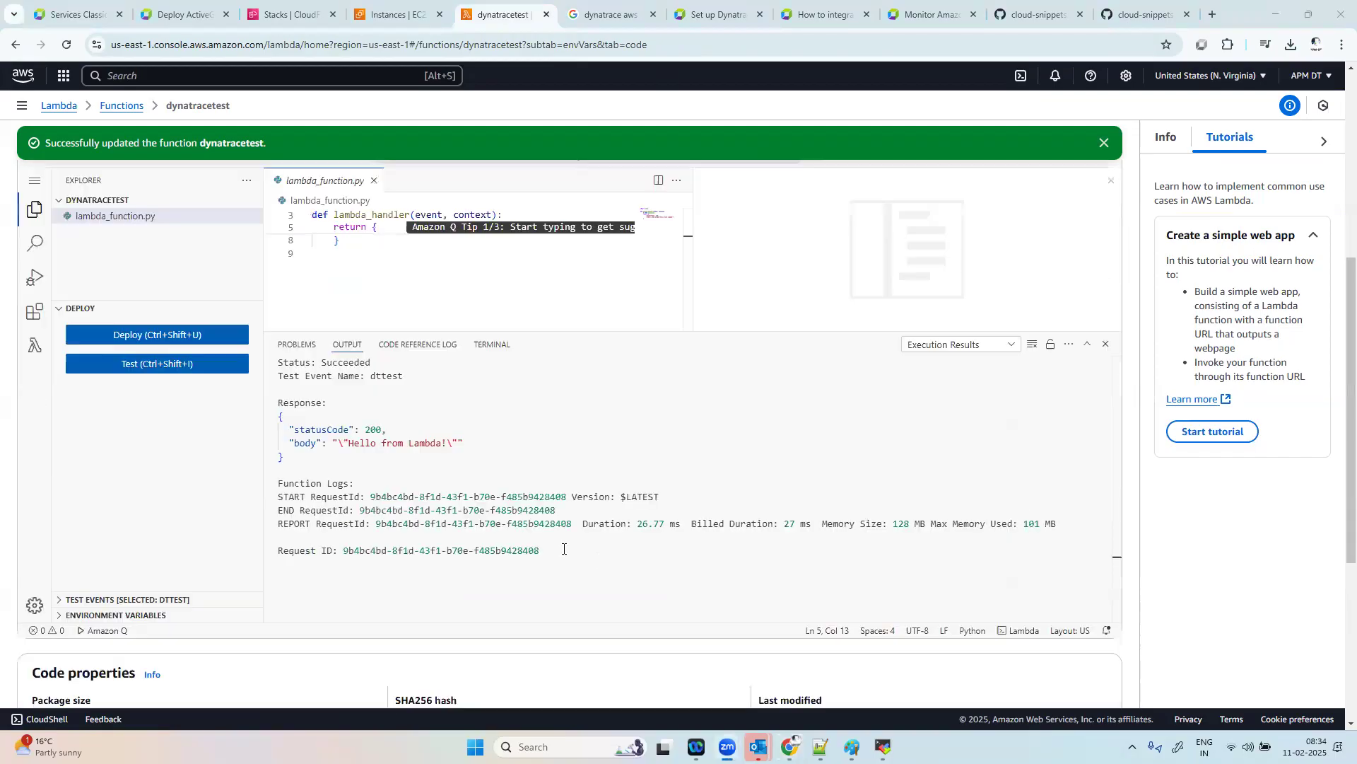
scroll(563, 548, down, 1)
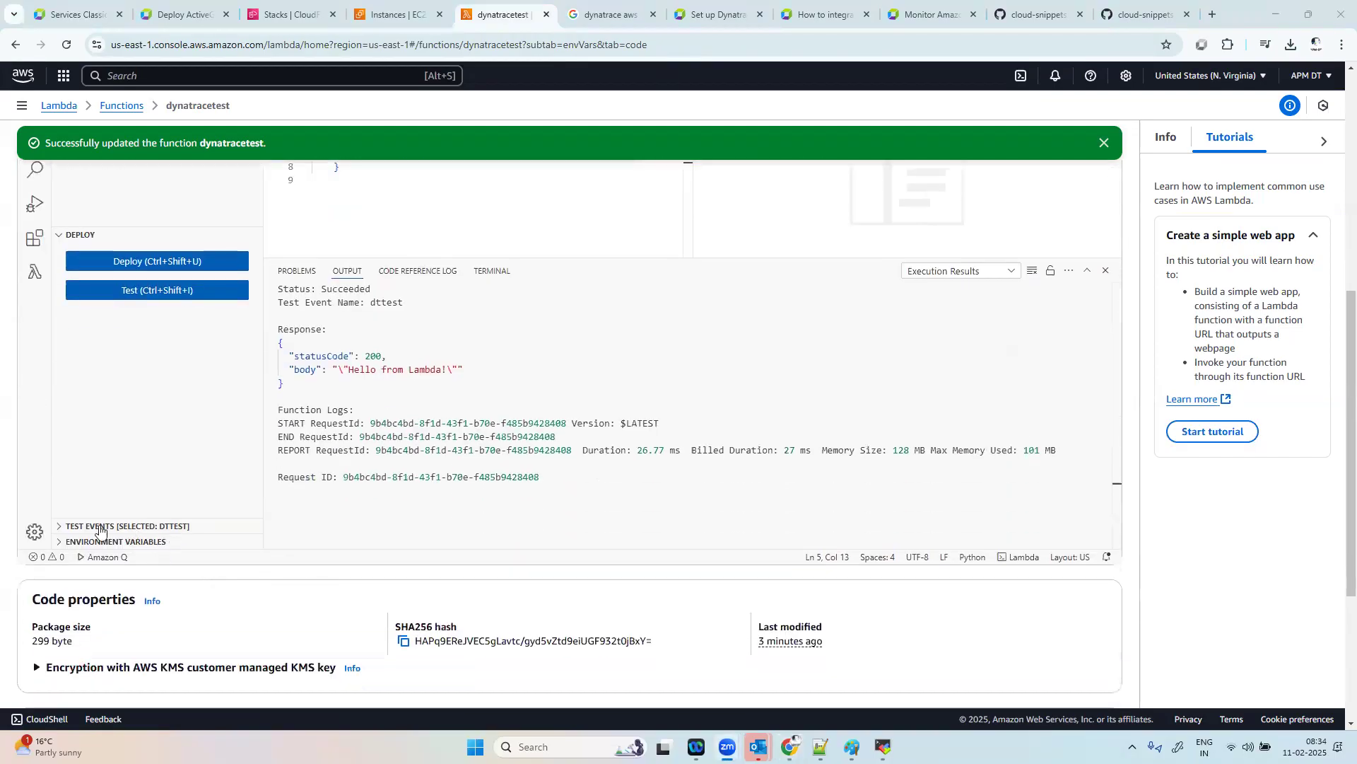
click(60, 529)
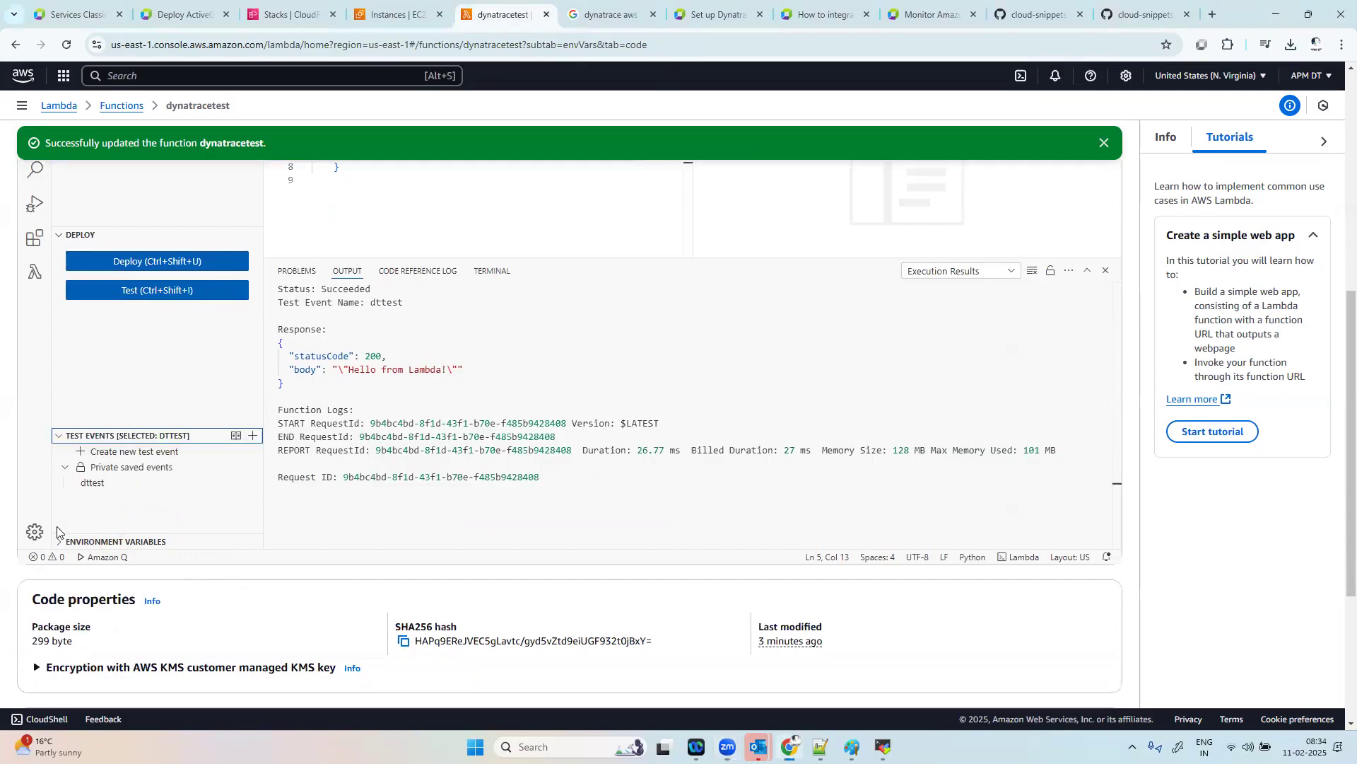
click(105, 483)
Step: Invoke the dynatracetest function with the saved dttest event about a dozen times in a row
click(232, 481)
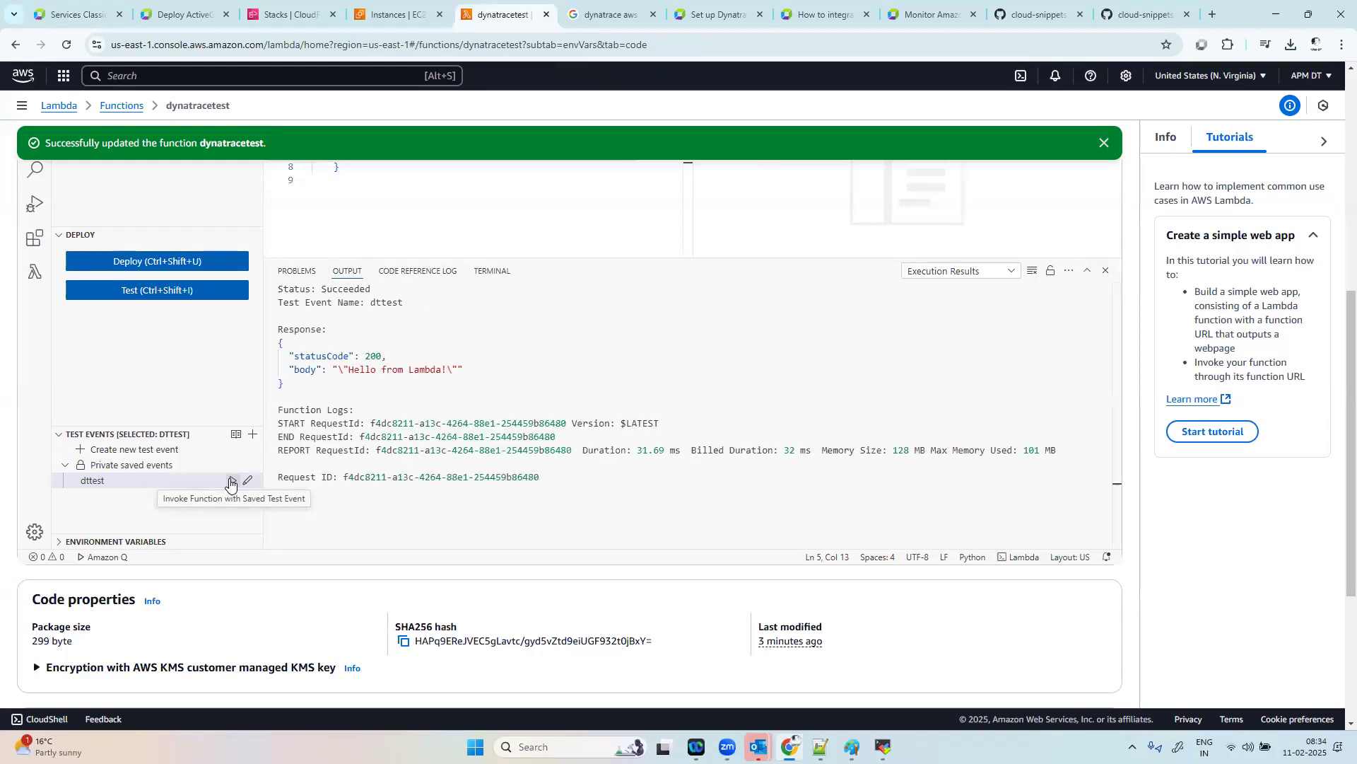
click(230, 482)
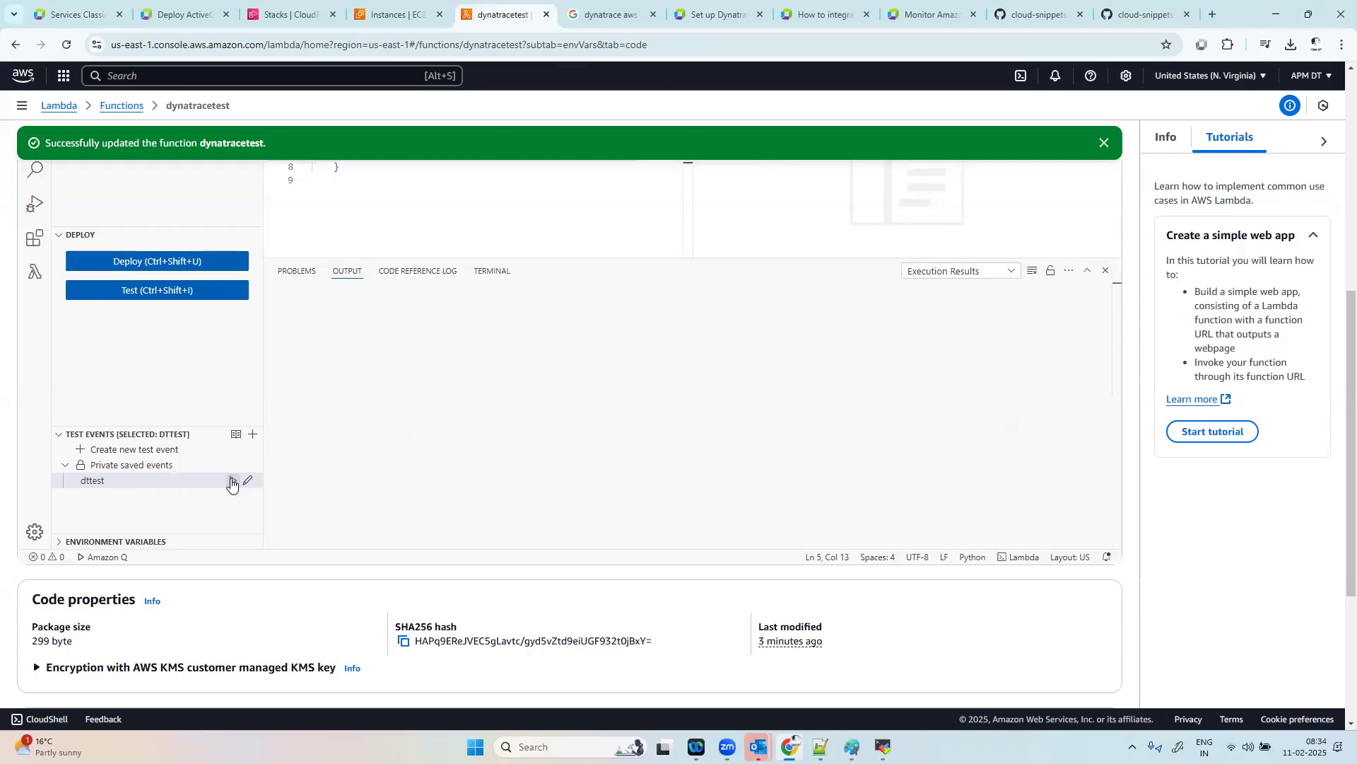
click(231, 483)
click(231, 482)
click(231, 482)
click(231, 482)
click(231, 482)
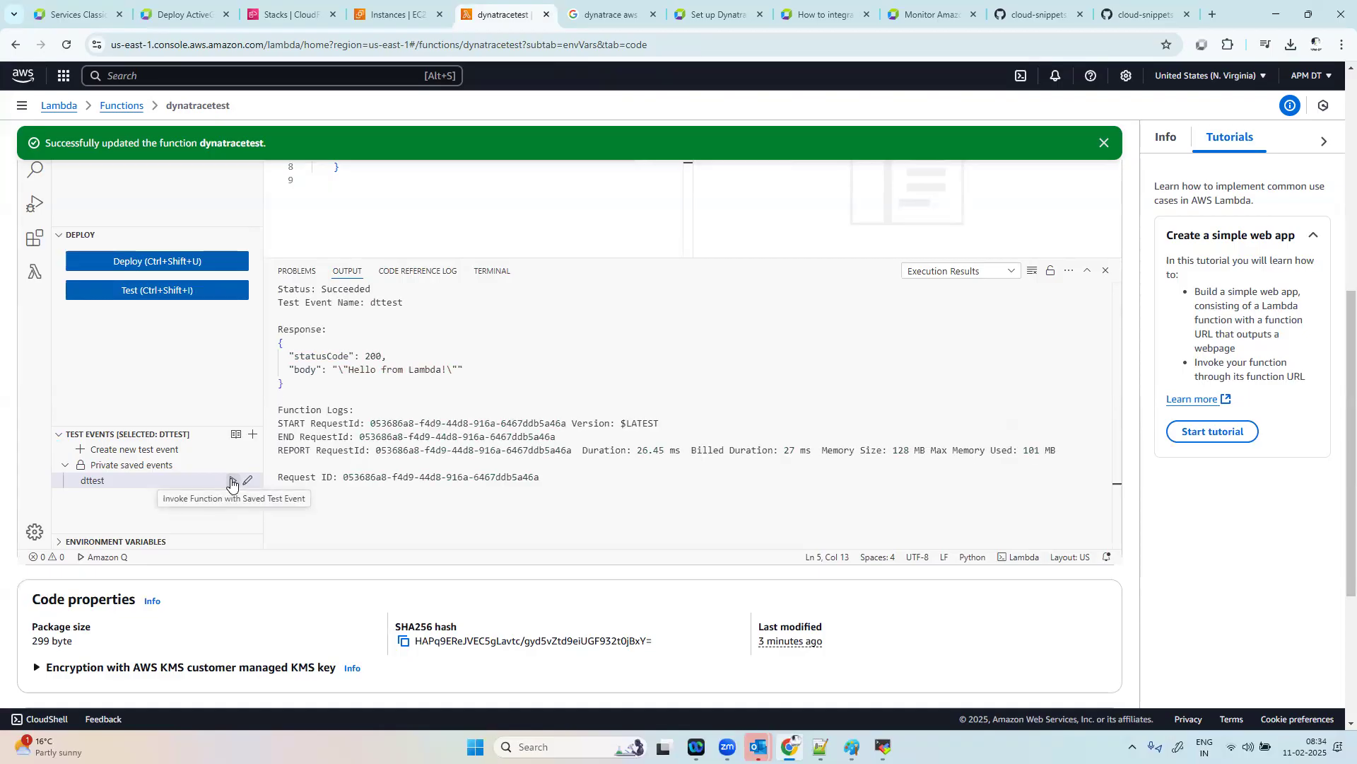
click(230, 482)
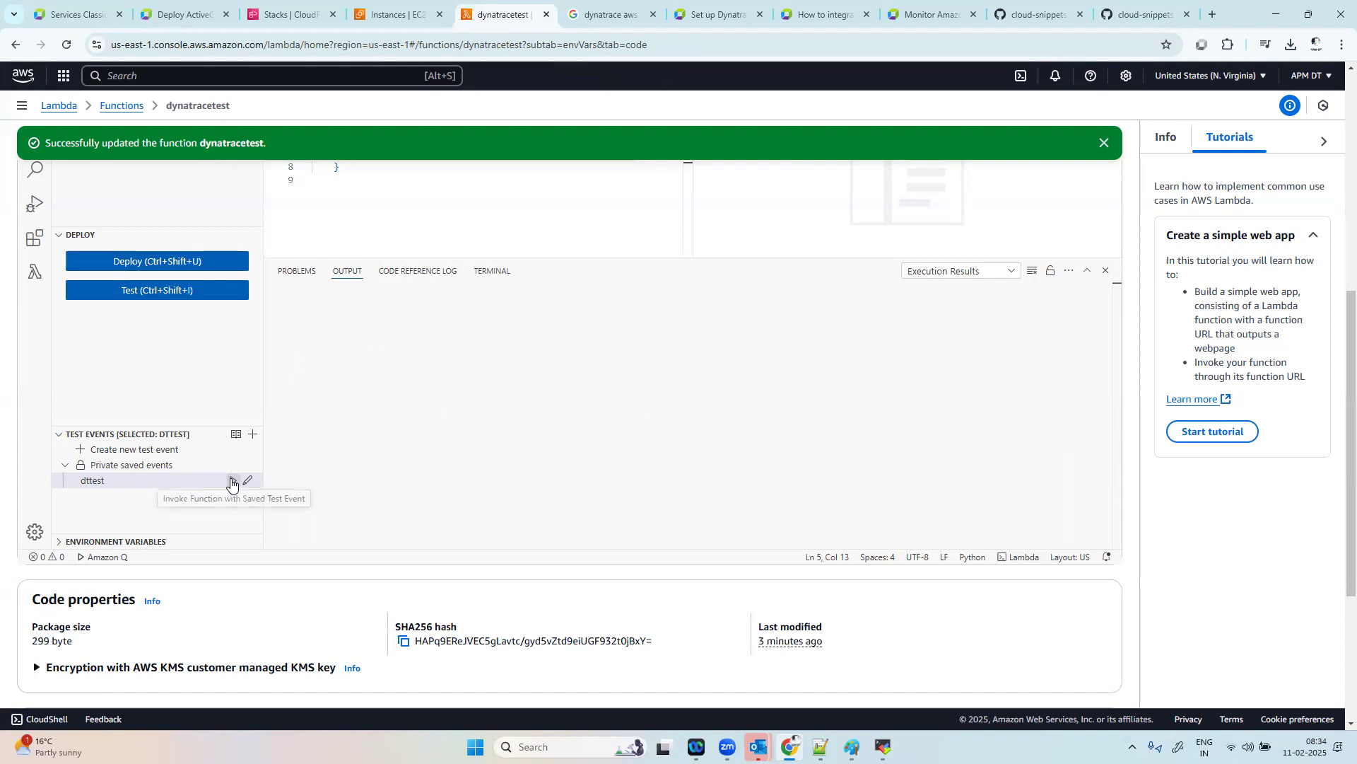
click(231, 482)
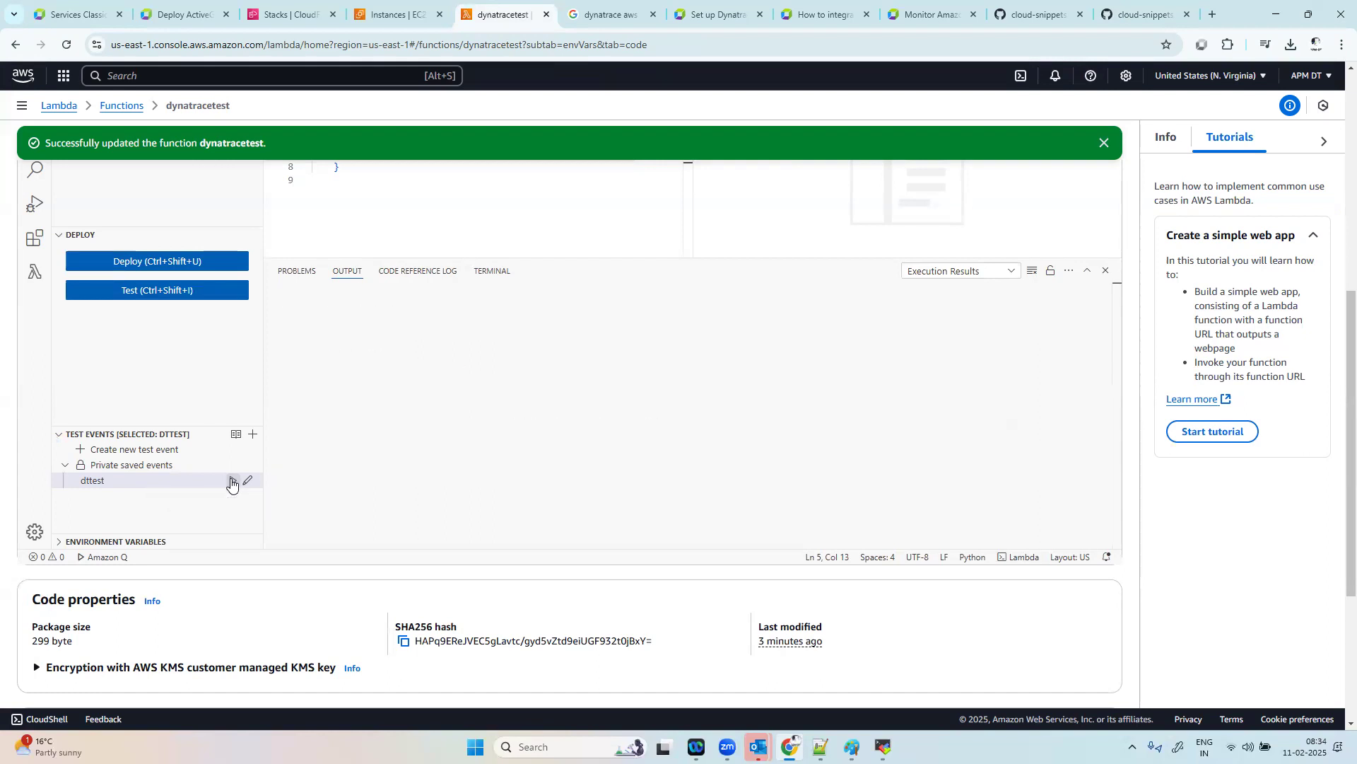
click(231, 482)
click(230, 483)
click(230, 482)
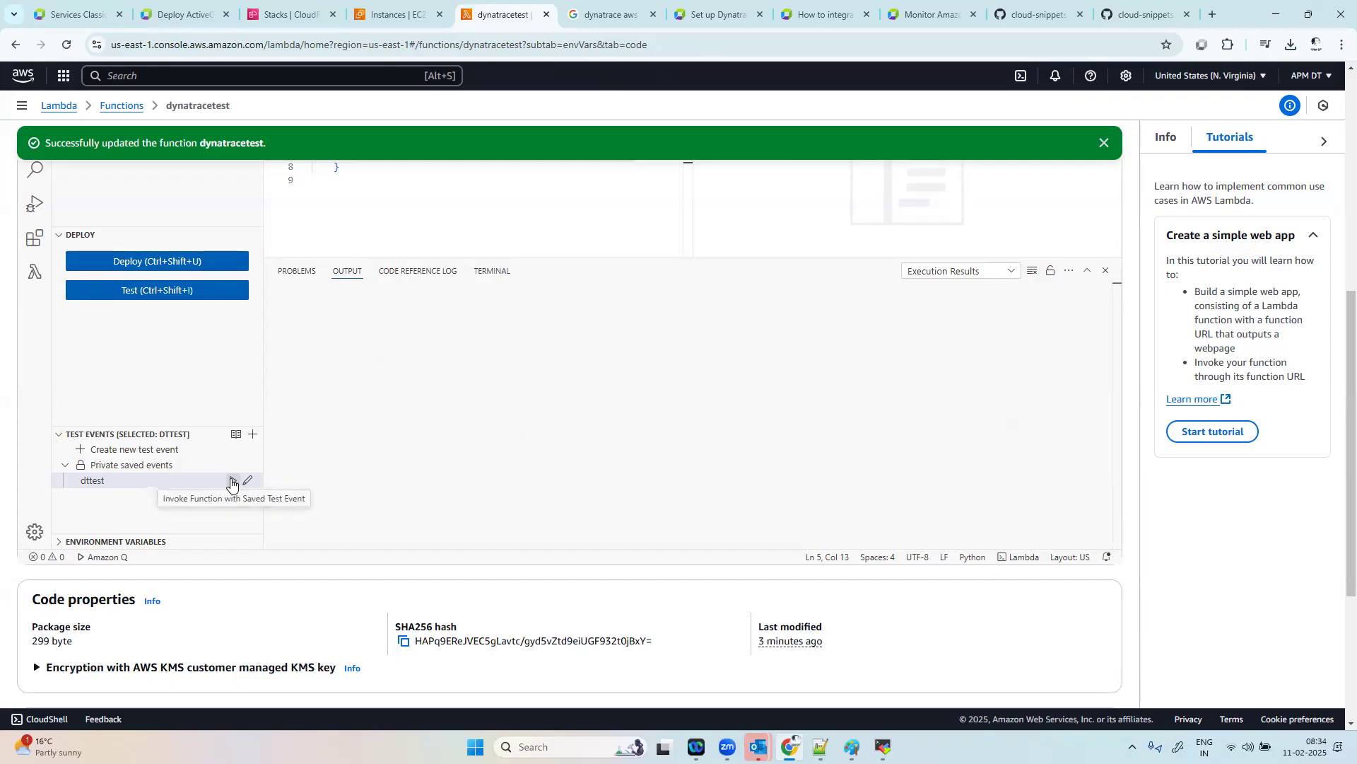
Step: Switch back to Dynatrace, reload Services Classic and check the service list for the Lambda function
click(78, 6)
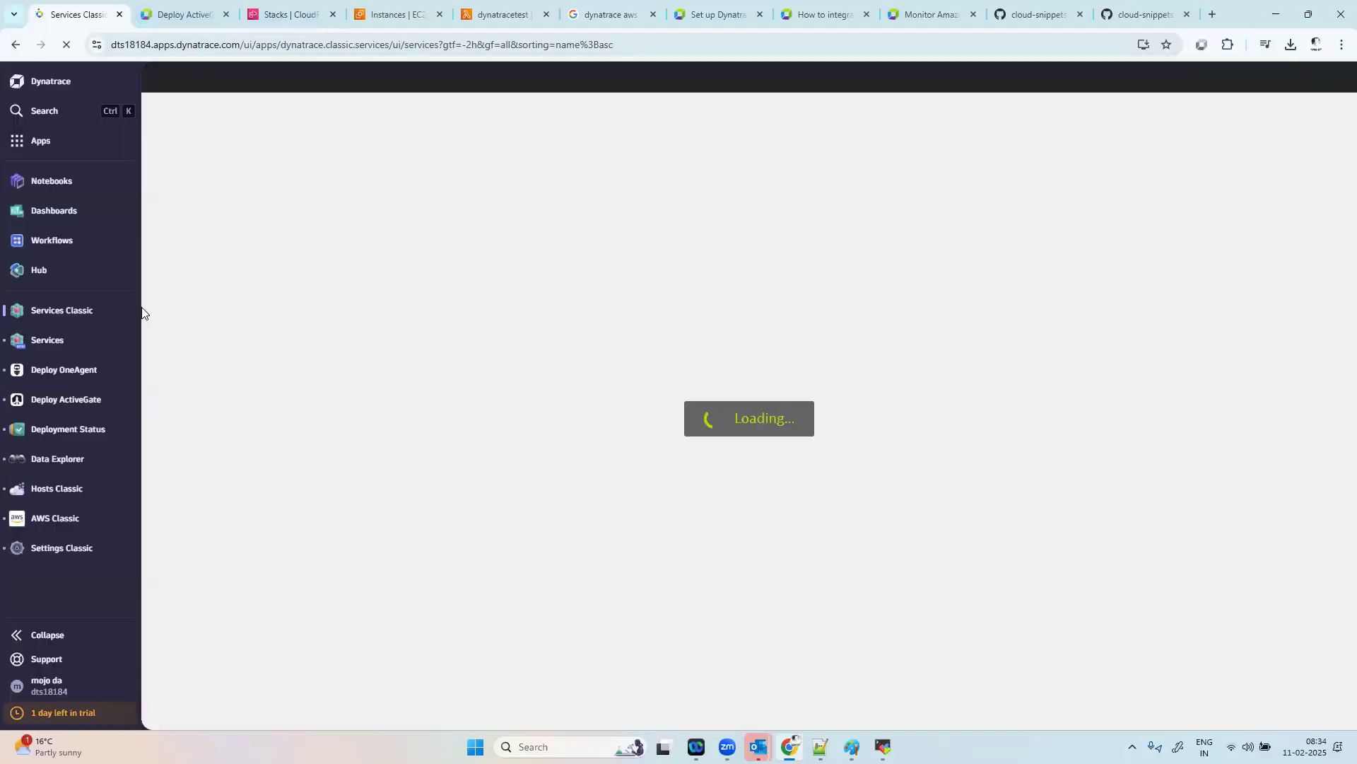
click(61, 517)
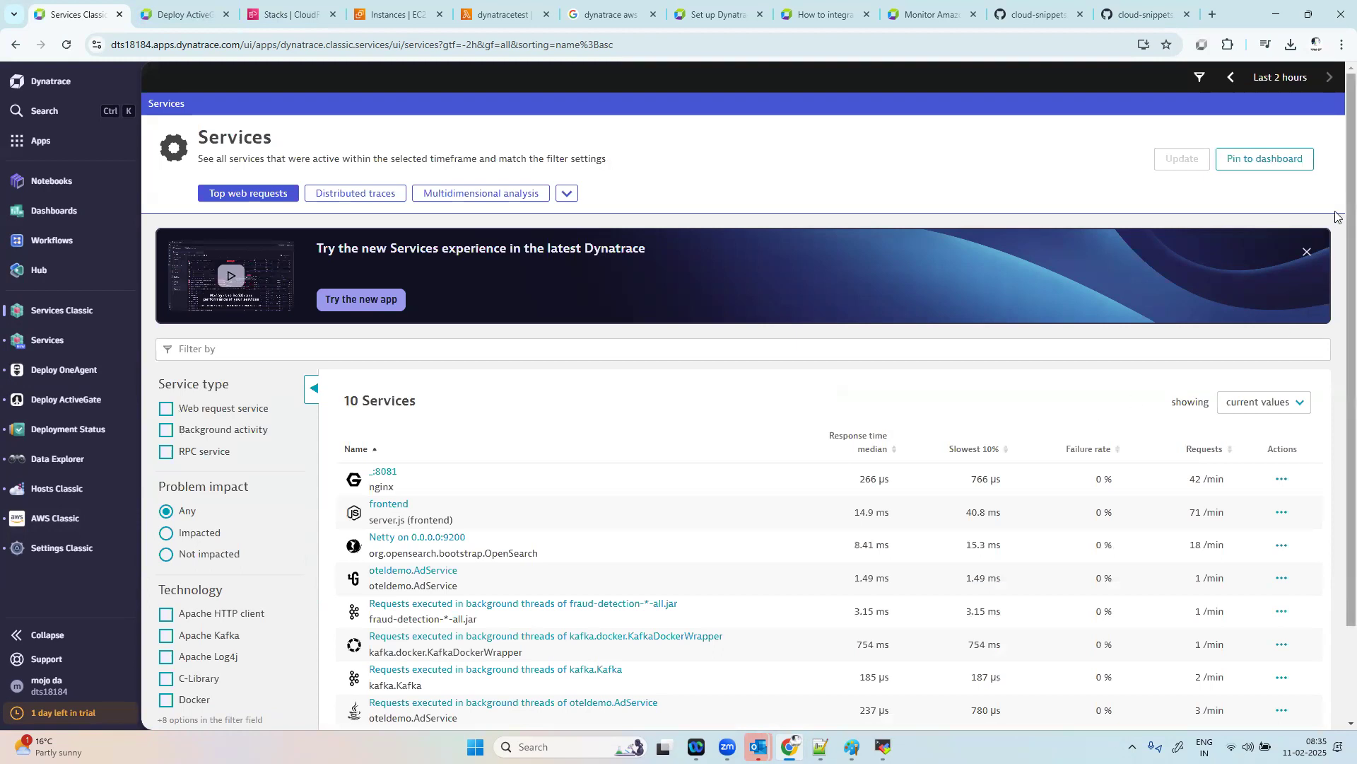
scroll(1339, 220, down, 2)
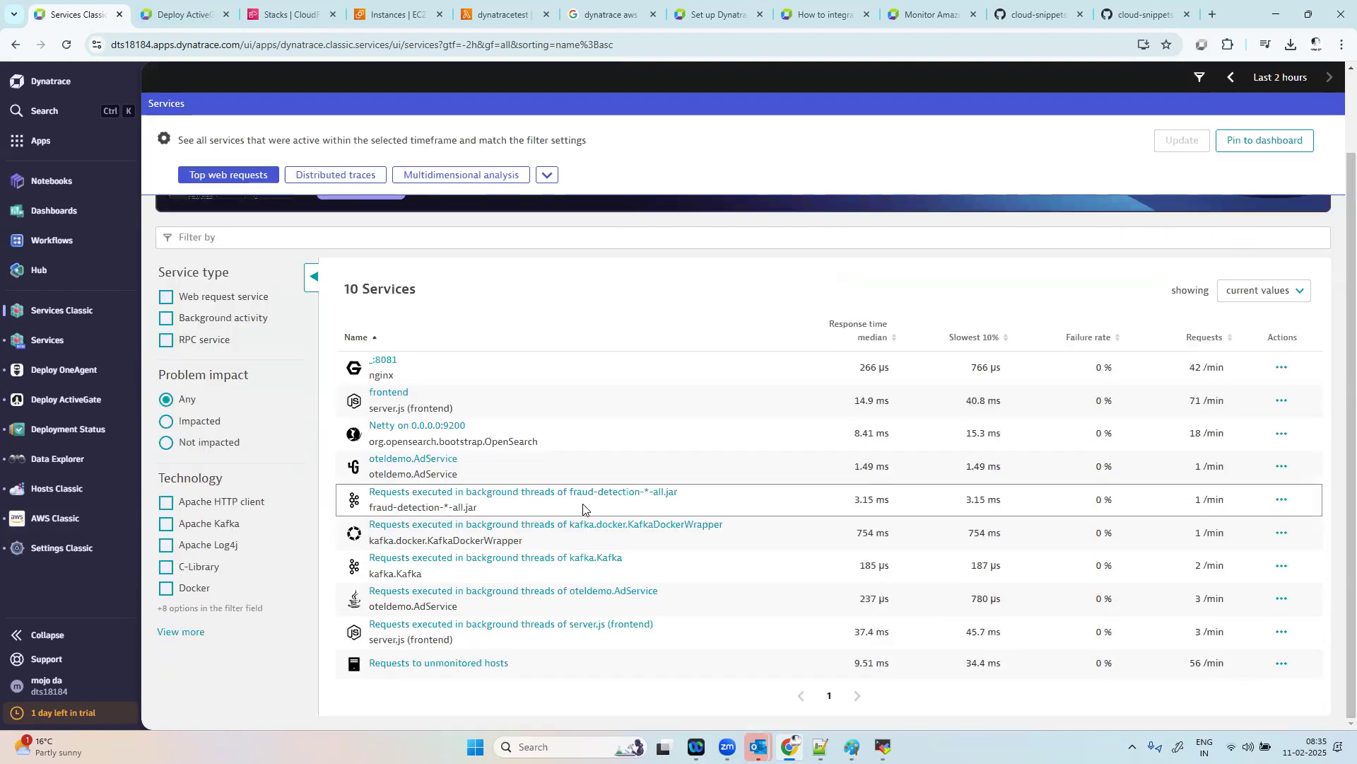
Step: Open AWS Classic in Dynatrace and display the Lambda functions of the dynatrace aws integration
click(60, 518)
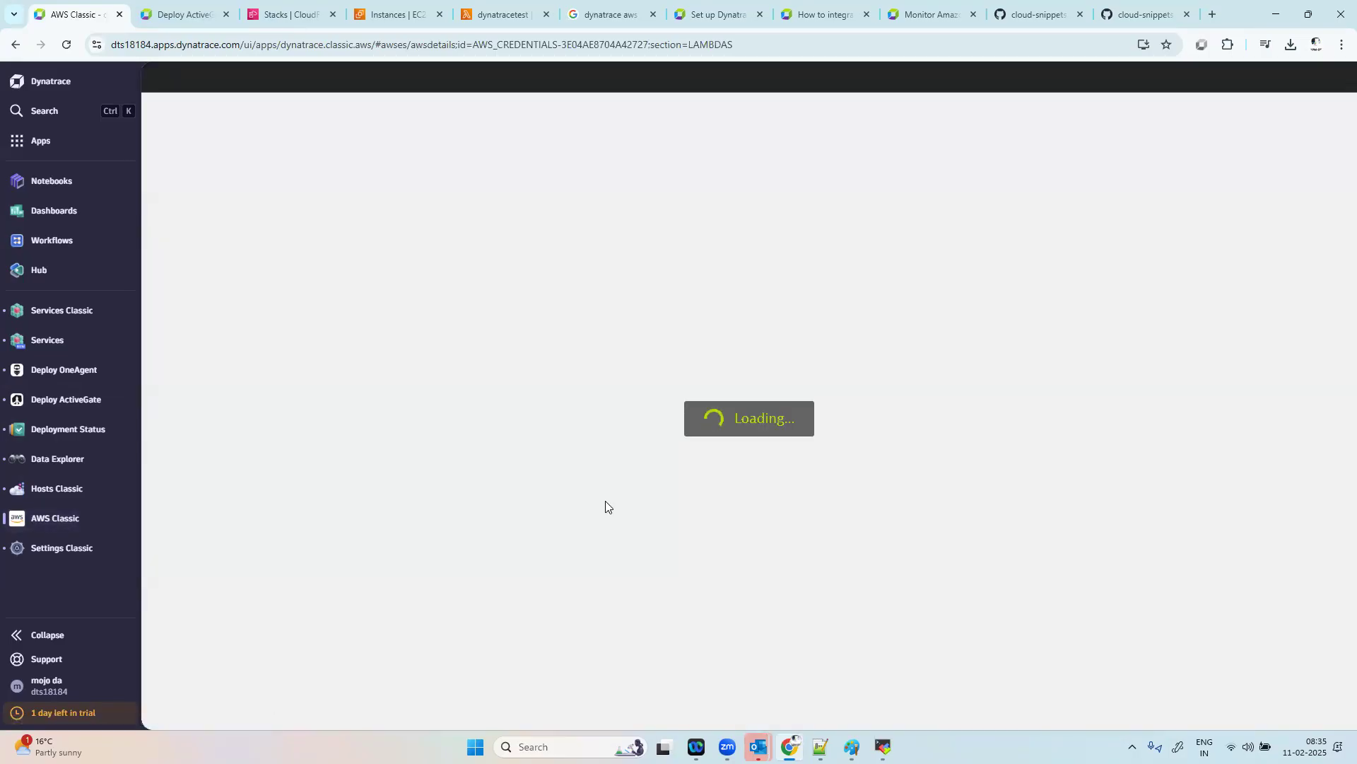
click(290, 14)
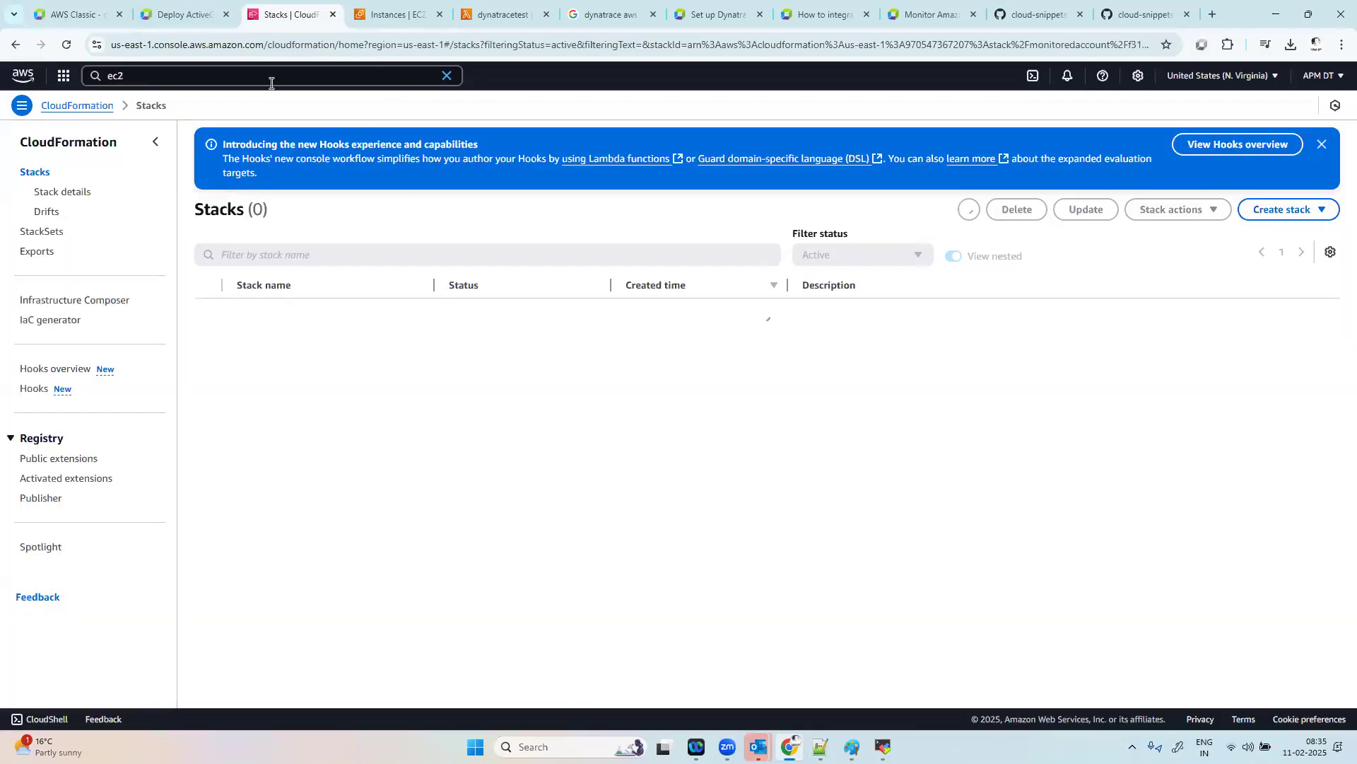
click(509, 6)
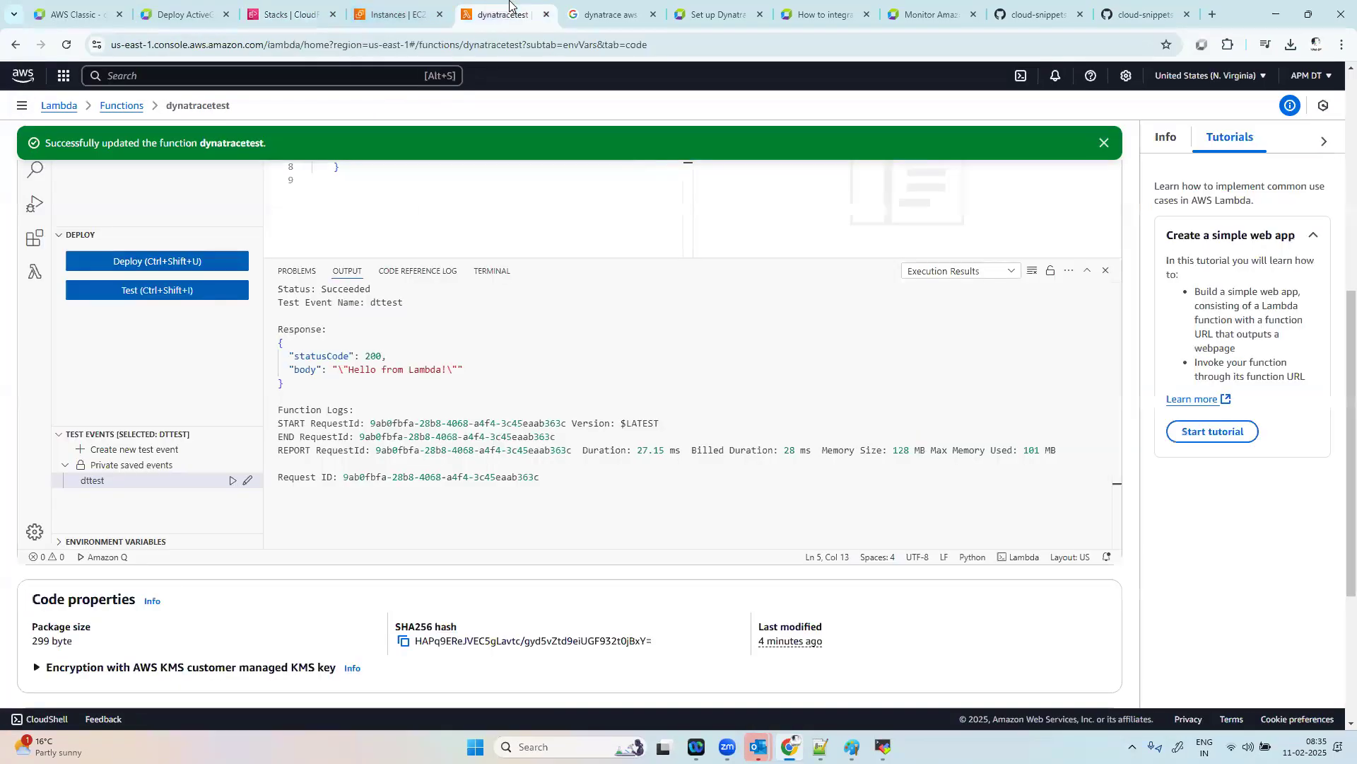
click(95, 8)
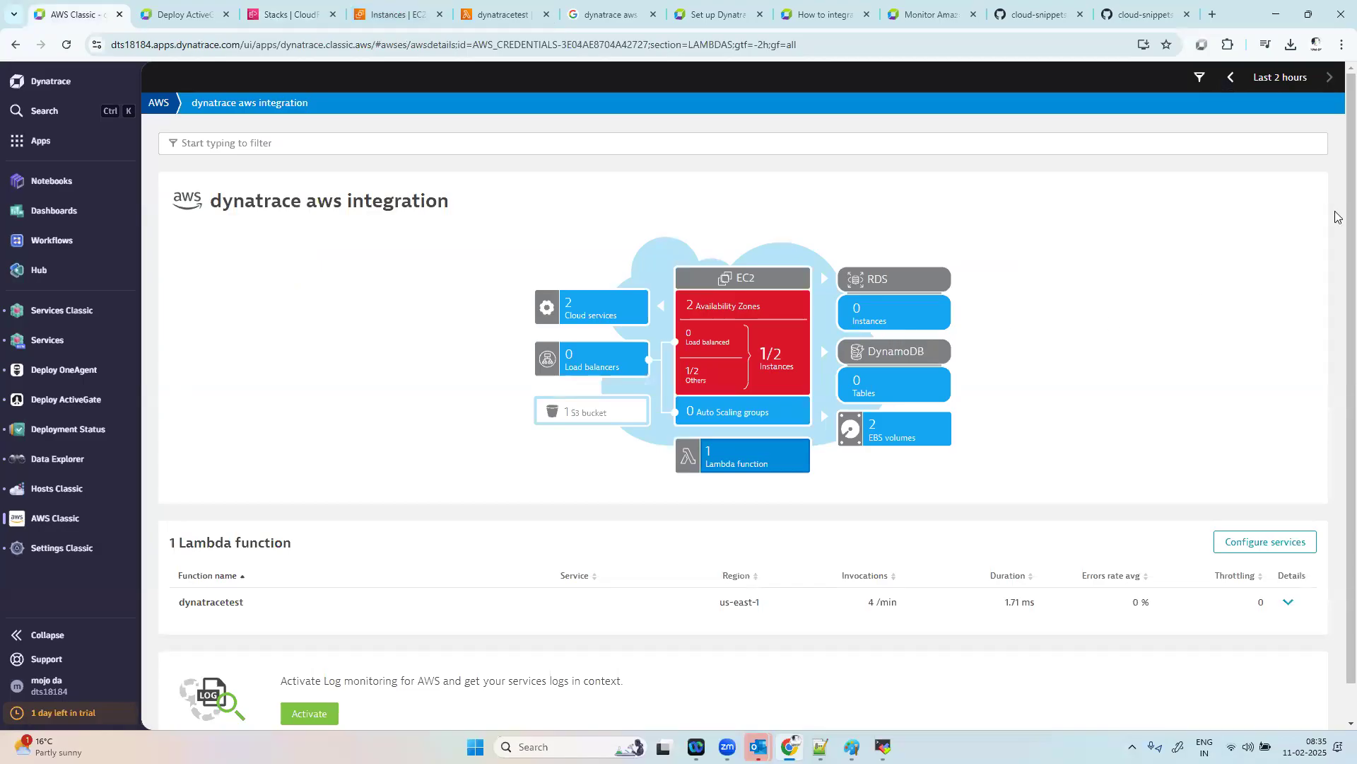
scroll(1336, 198, down, 1)
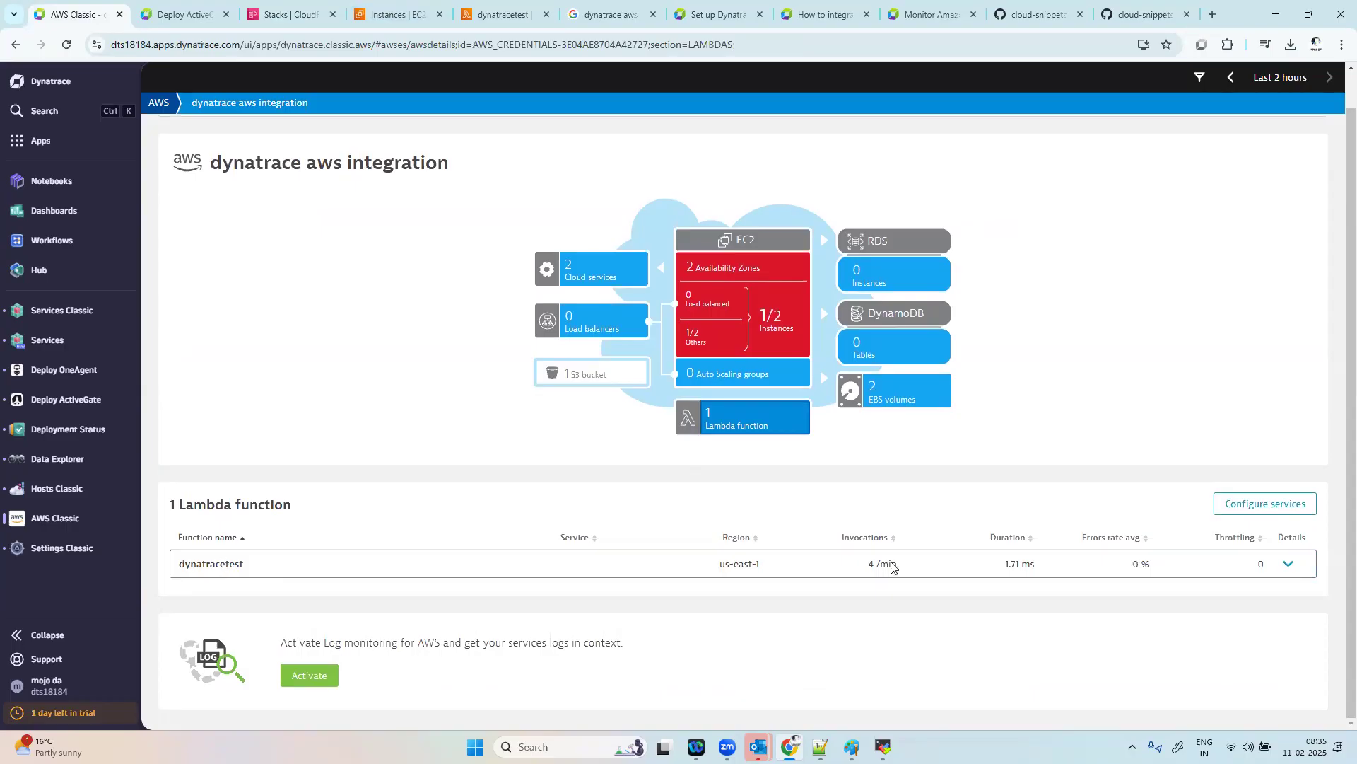
Step: Expand the dynatracetest details, review its Duration, Errors rate avg, Throttling and Invocations charts, and open the OneAgent as Lambda extension link
click(1289, 562)
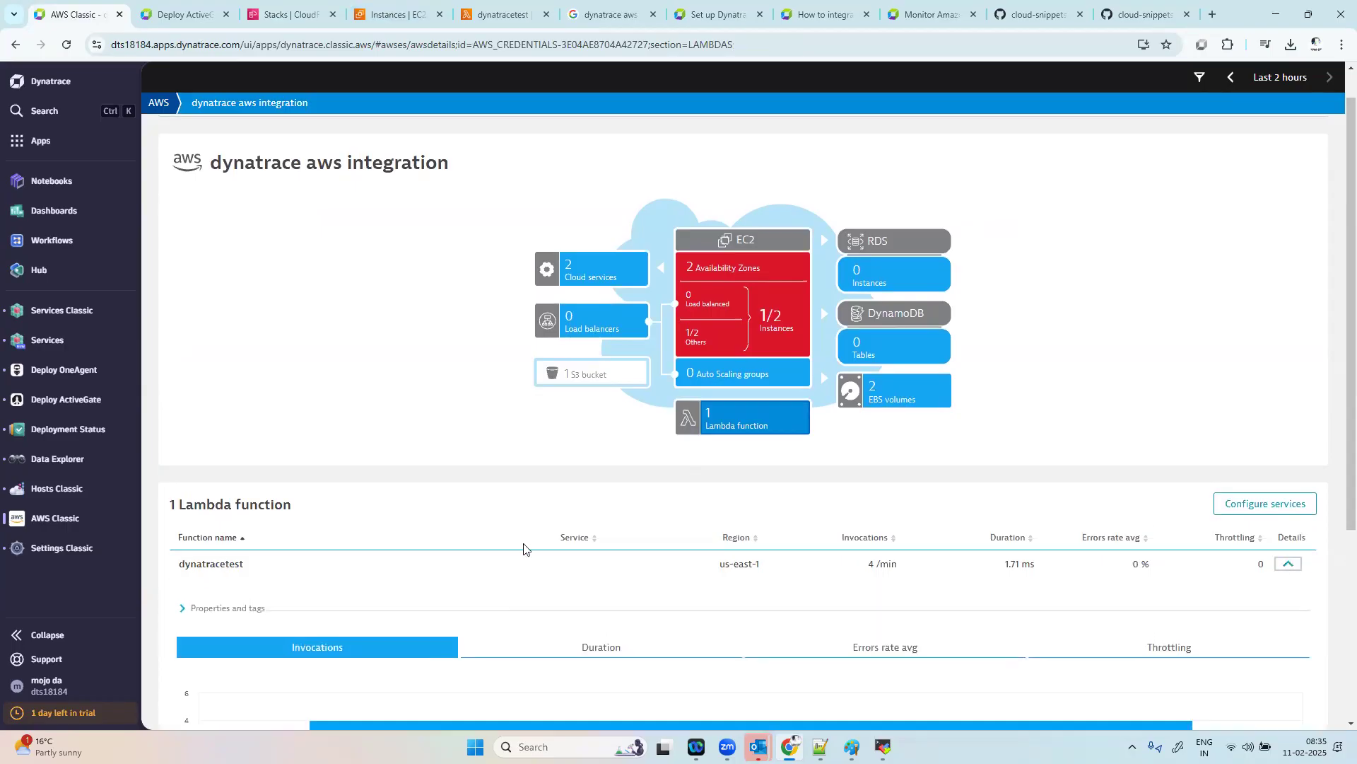
scroll(540, 546, down, 4)
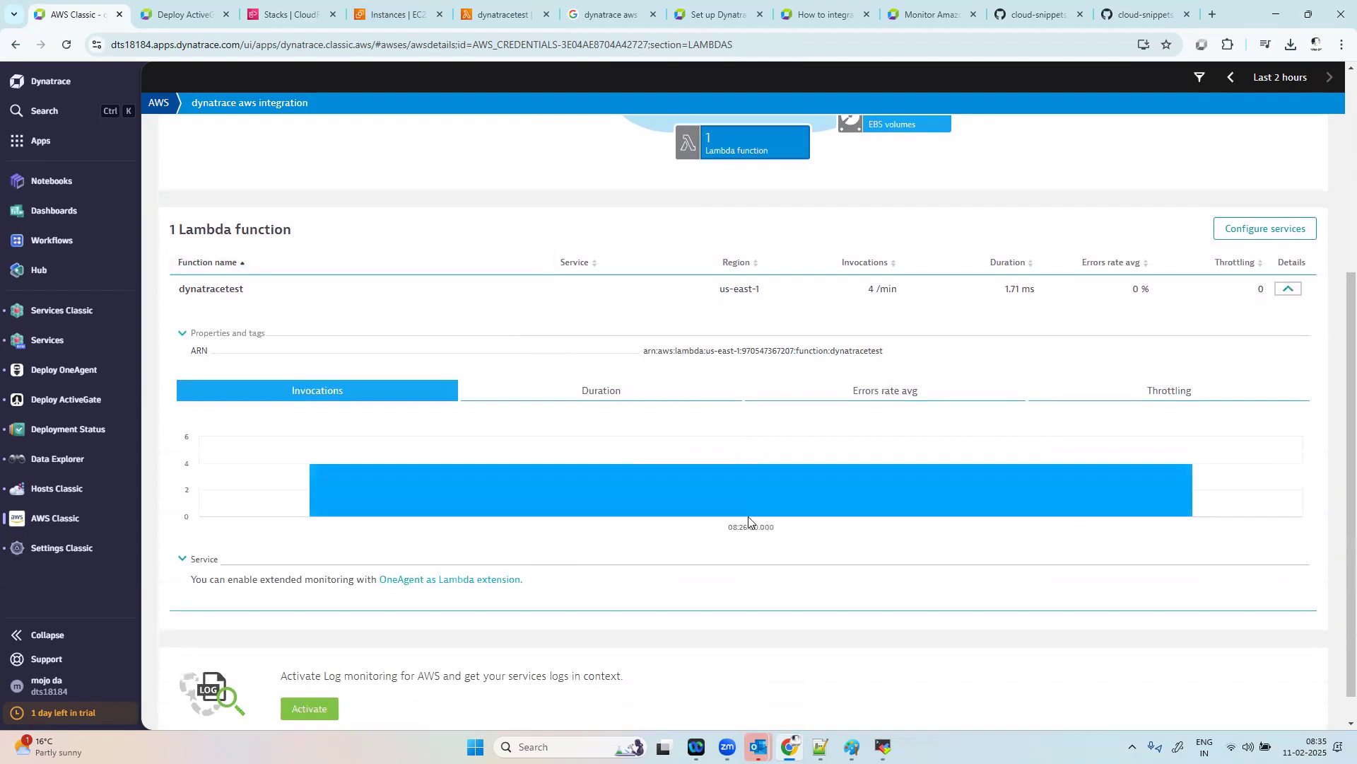
click(602, 402)
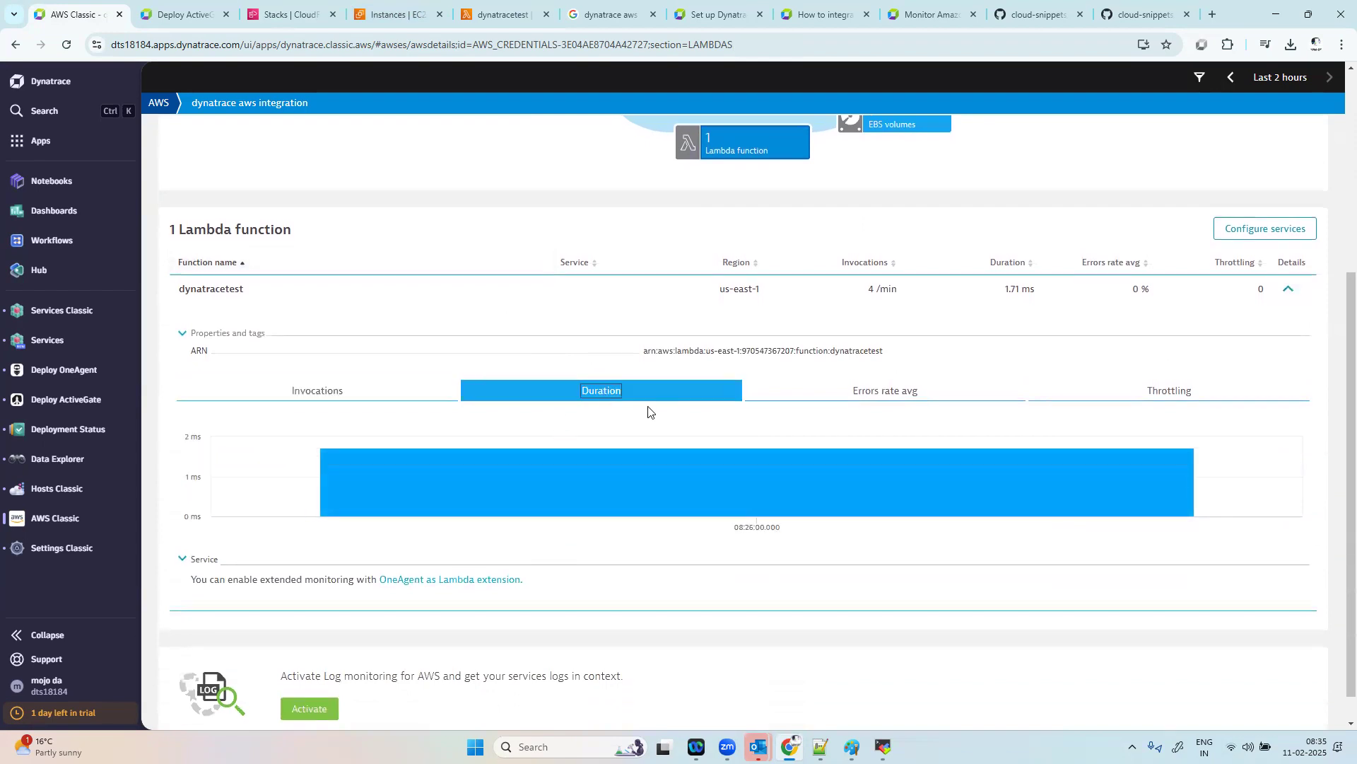
click(864, 396)
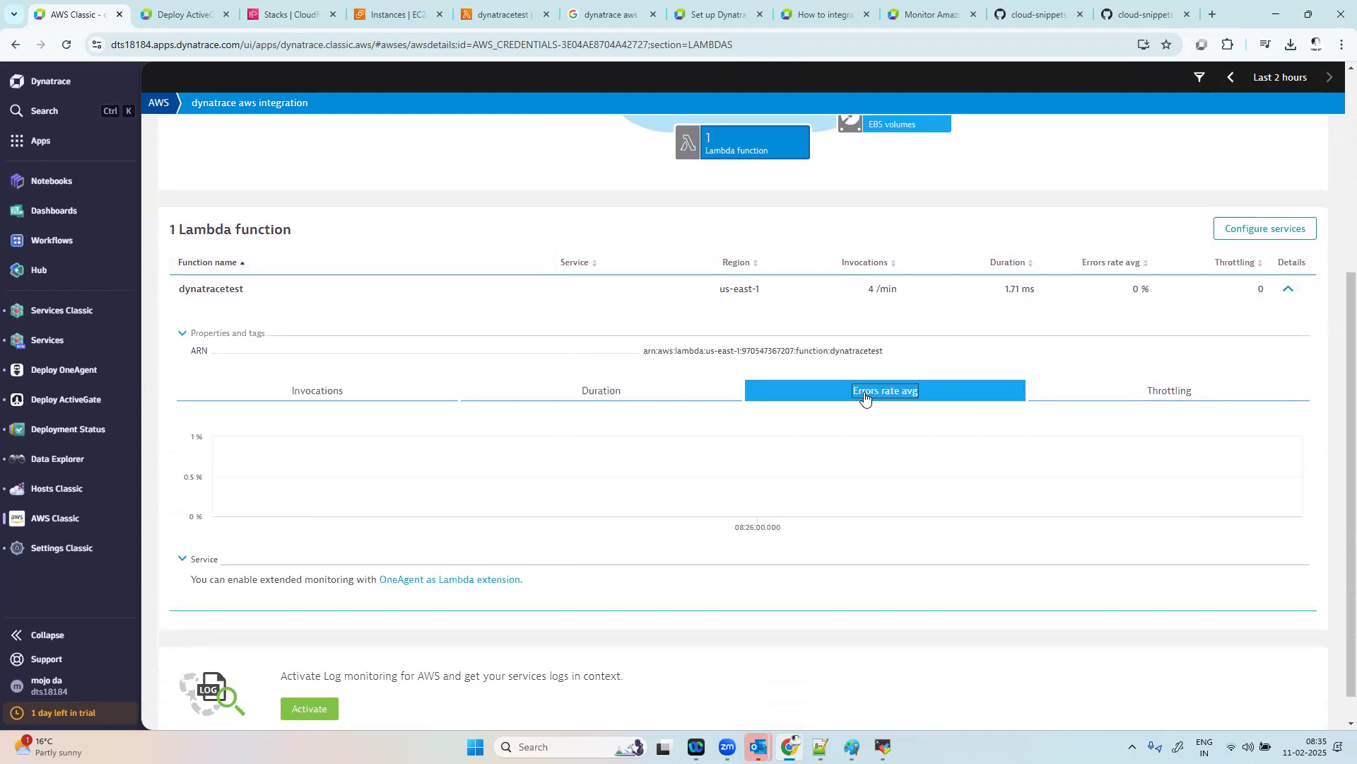
click(1156, 396)
click(337, 398)
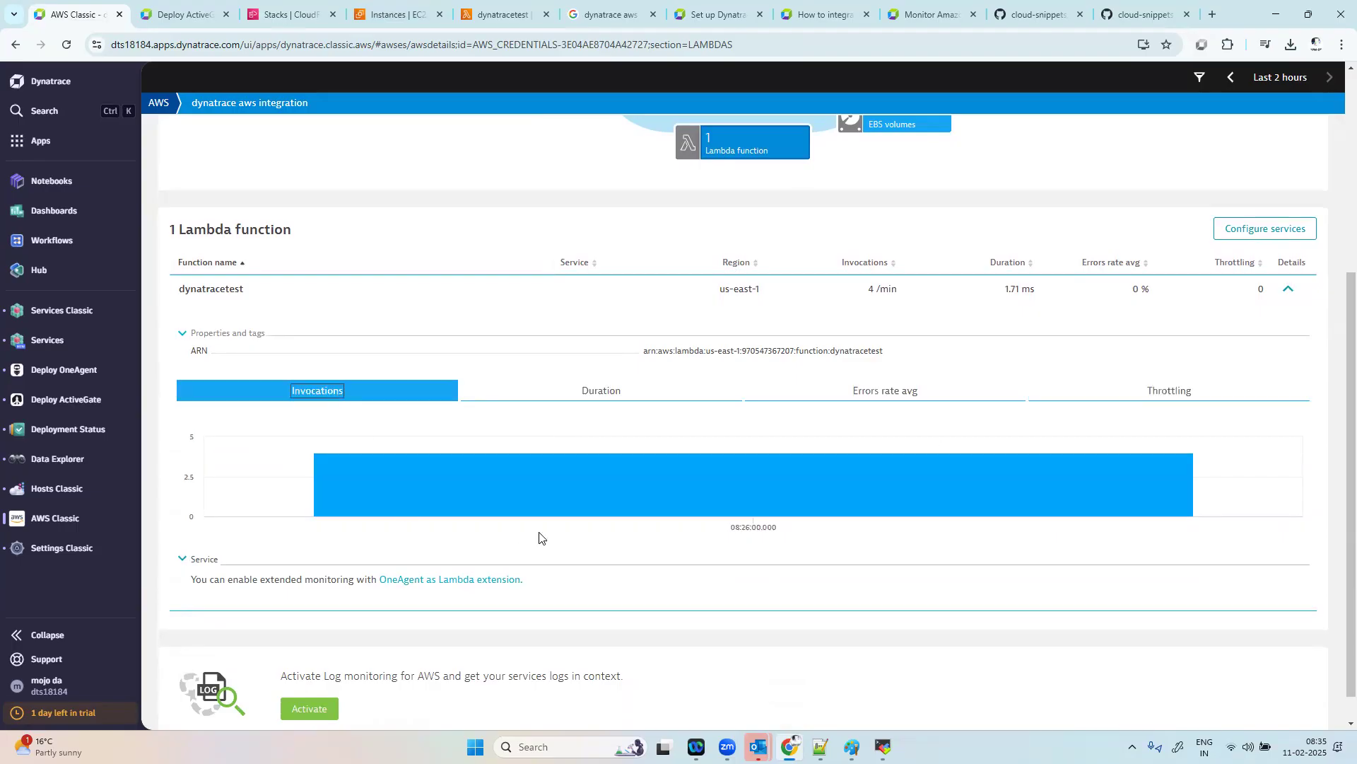
scroll(545, 575, down, 1)
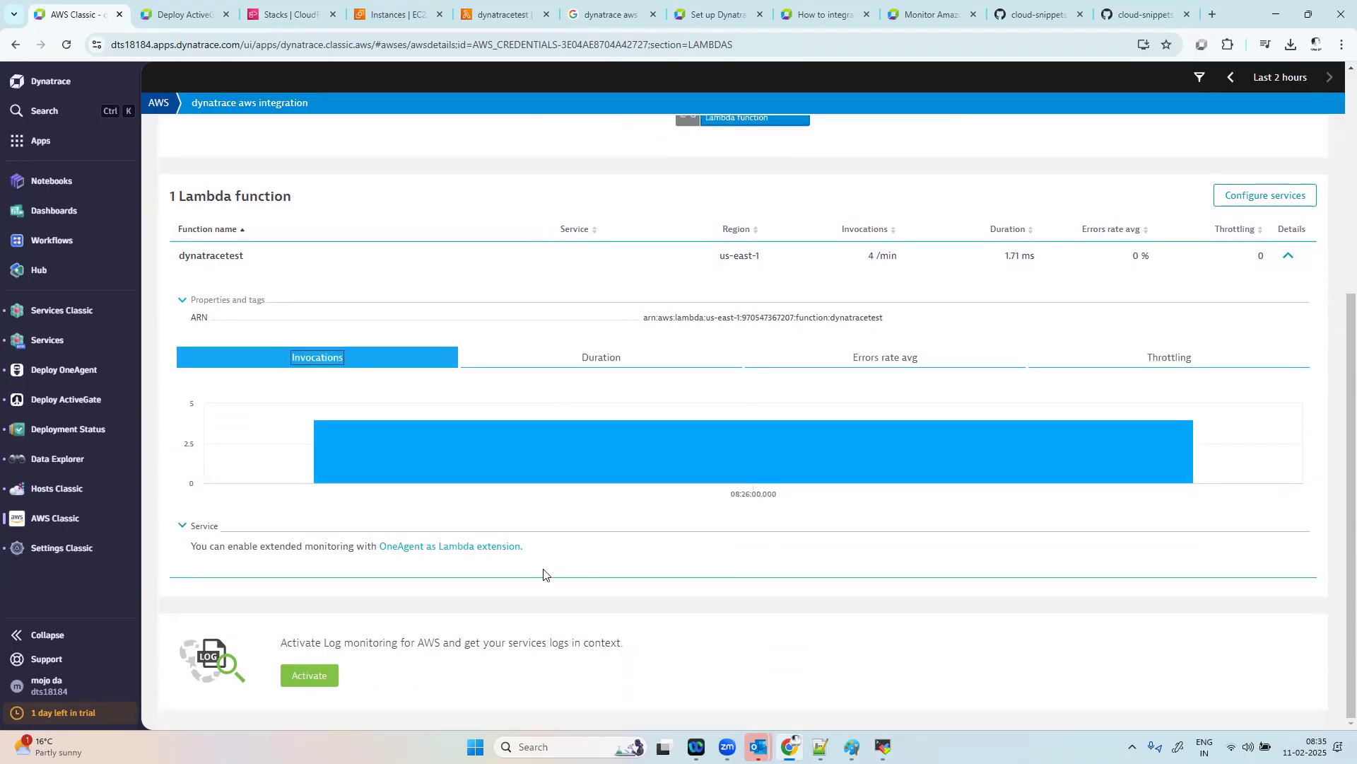
click(465, 547)
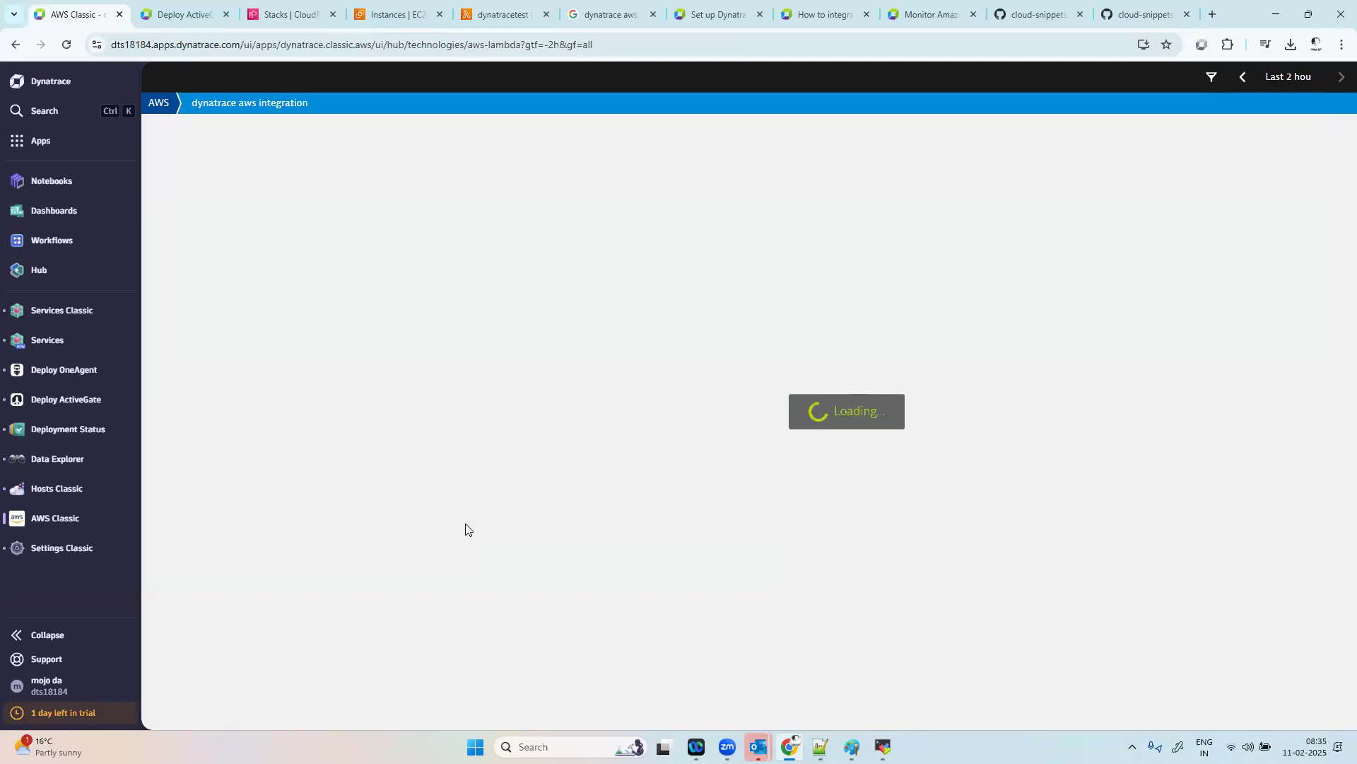
Step: Switch to the AWS Lambda console and run the dttest event against the dynatracetest function a few more times
click(521, 9)
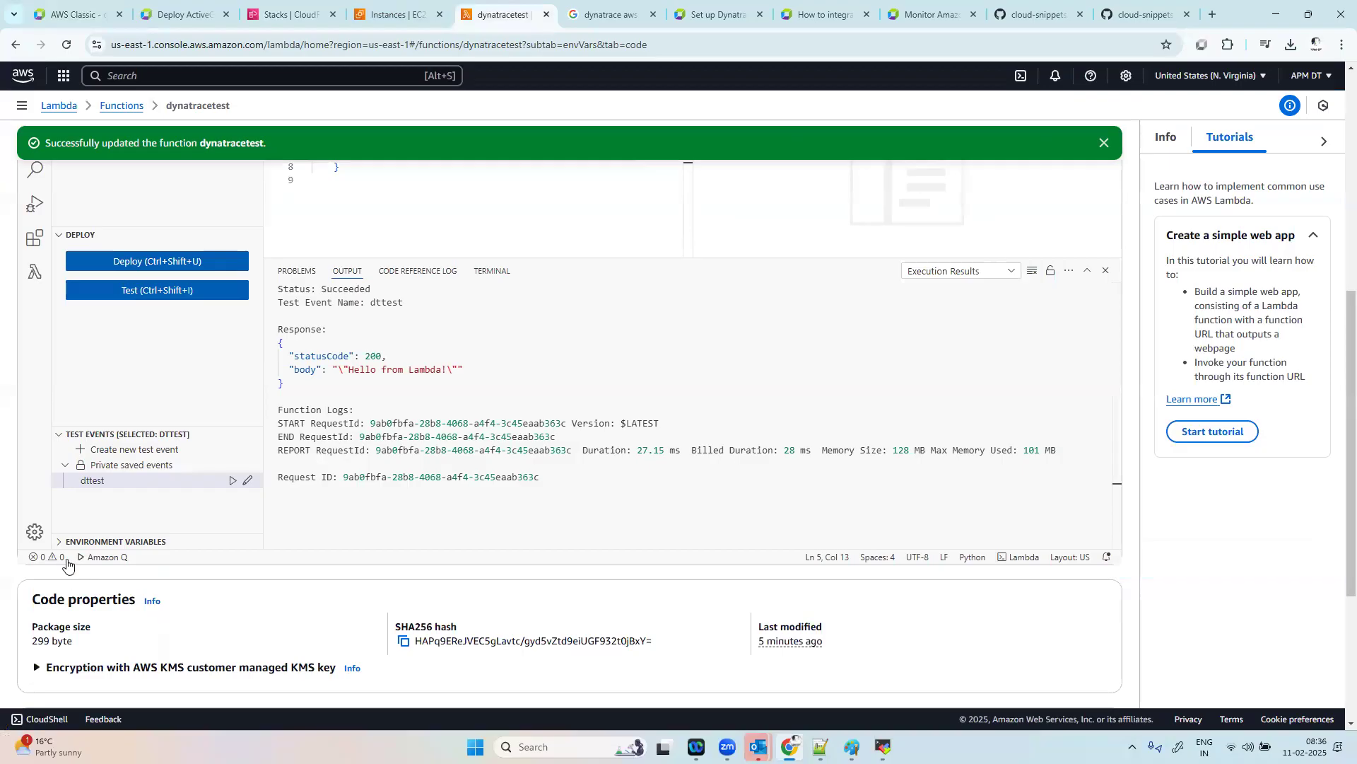
click(232, 481)
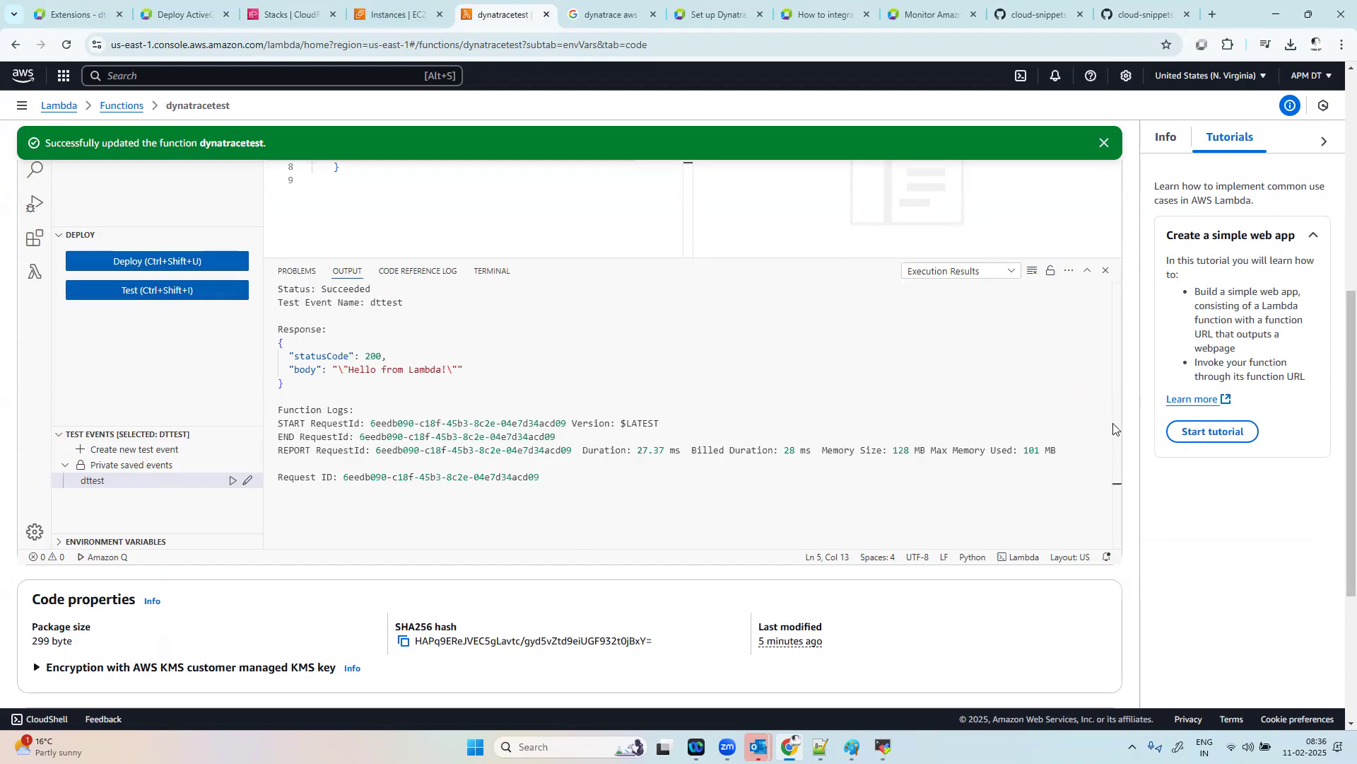
scroll(1112, 425, up, 2)
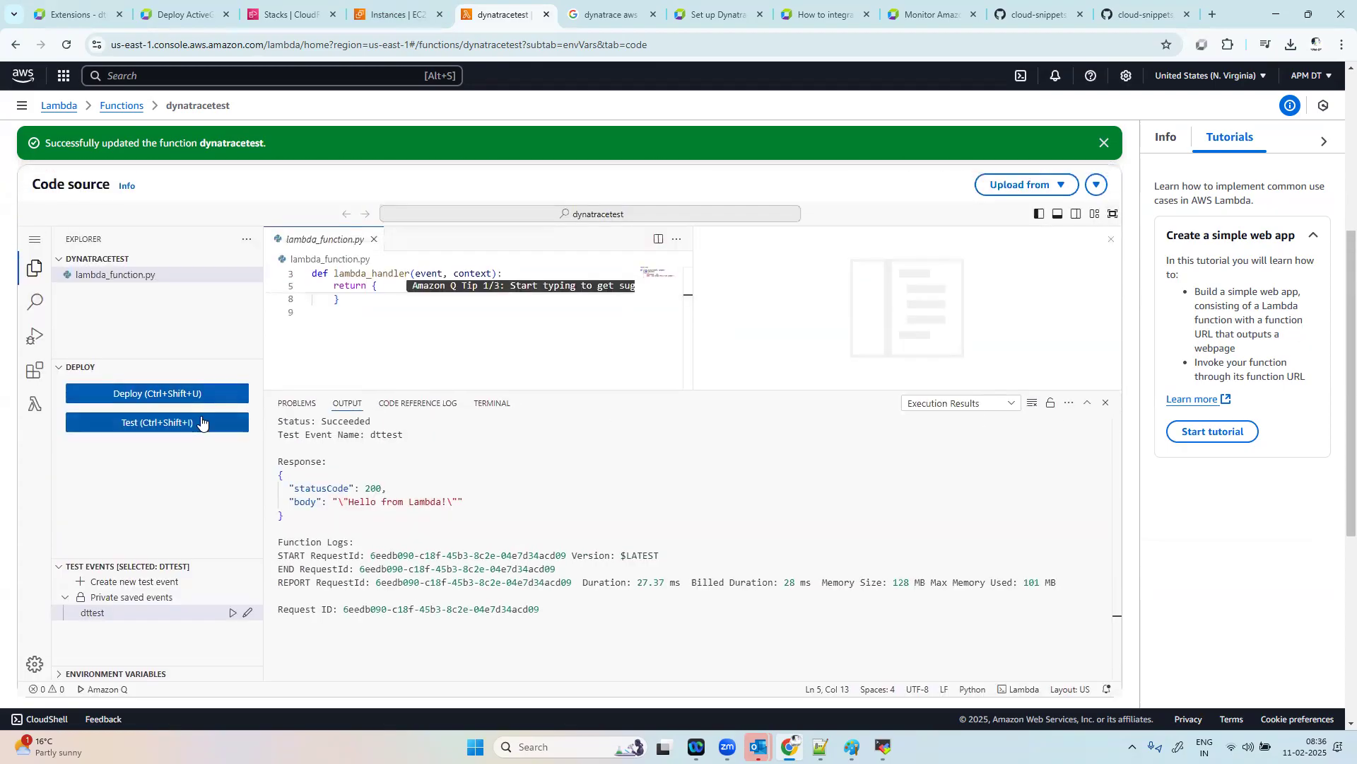
click(200, 422)
click(183, 425)
scroll(182, 427, up, 3)
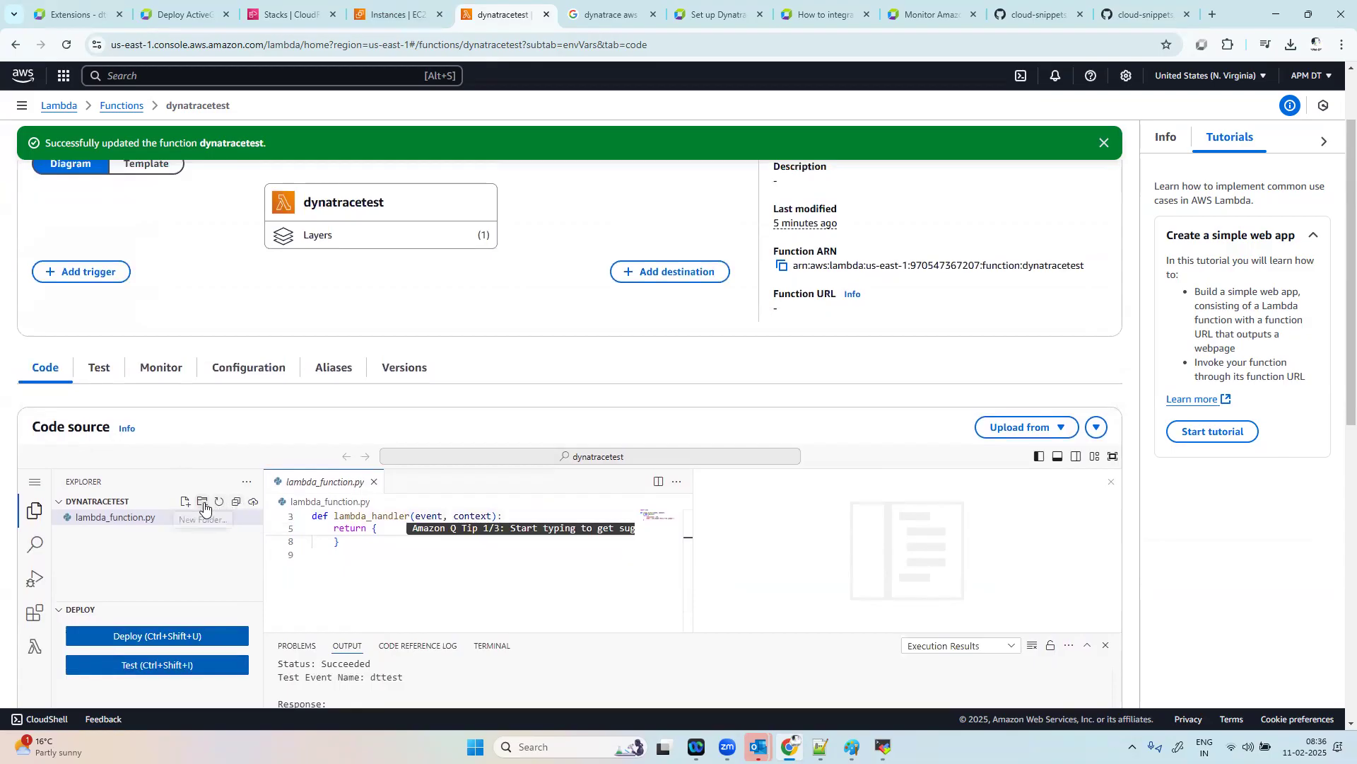
click(179, 668)
scroll(232, 570, down, 3)
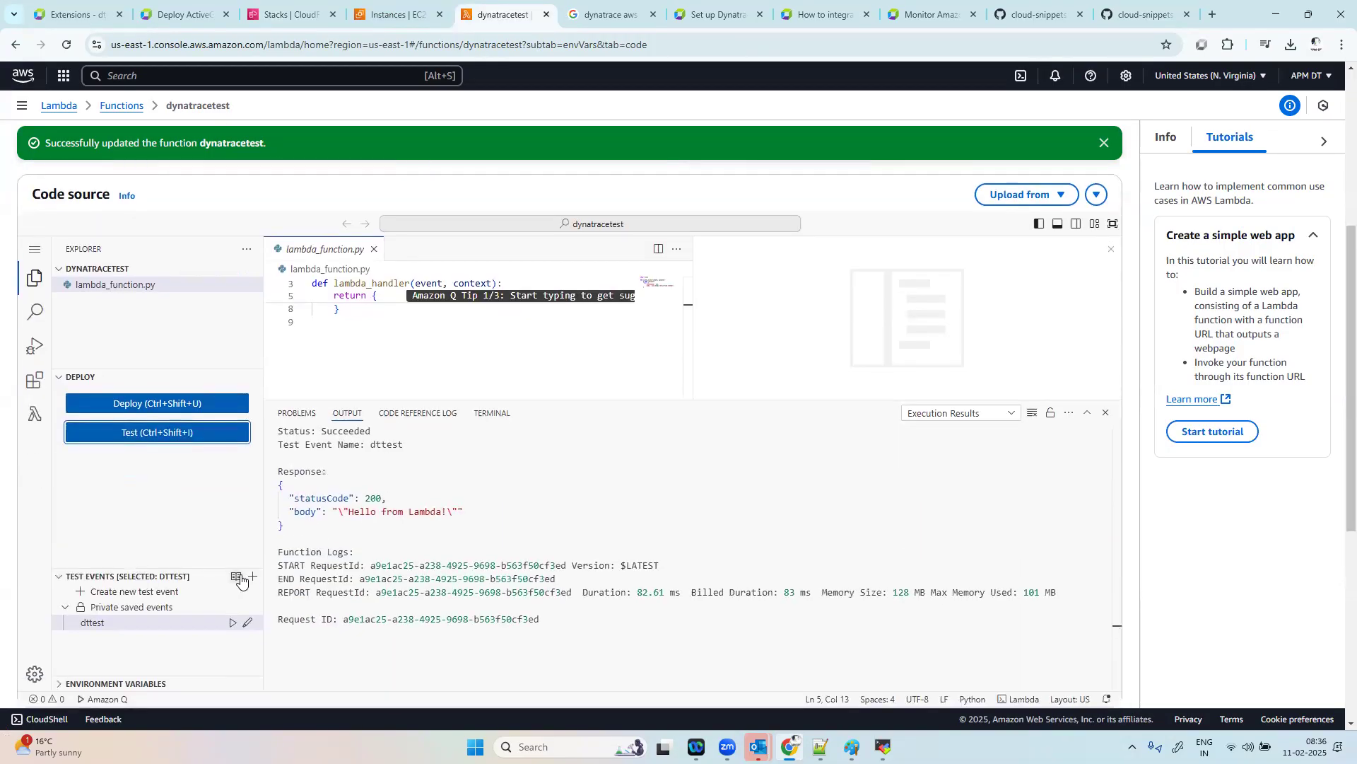
Step: Create and save a new private test event named dt for the function, and check its template and event settings
click(253, 578)
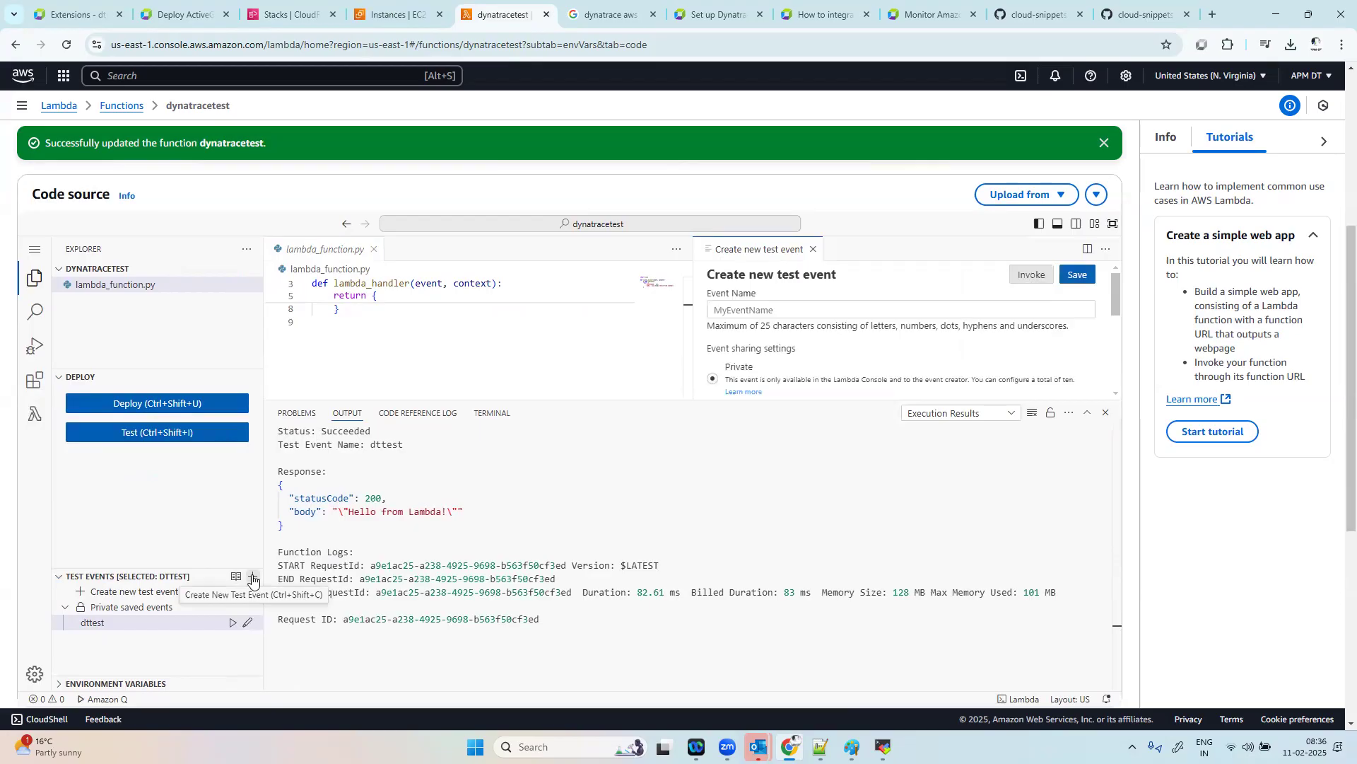
click(748, 312)
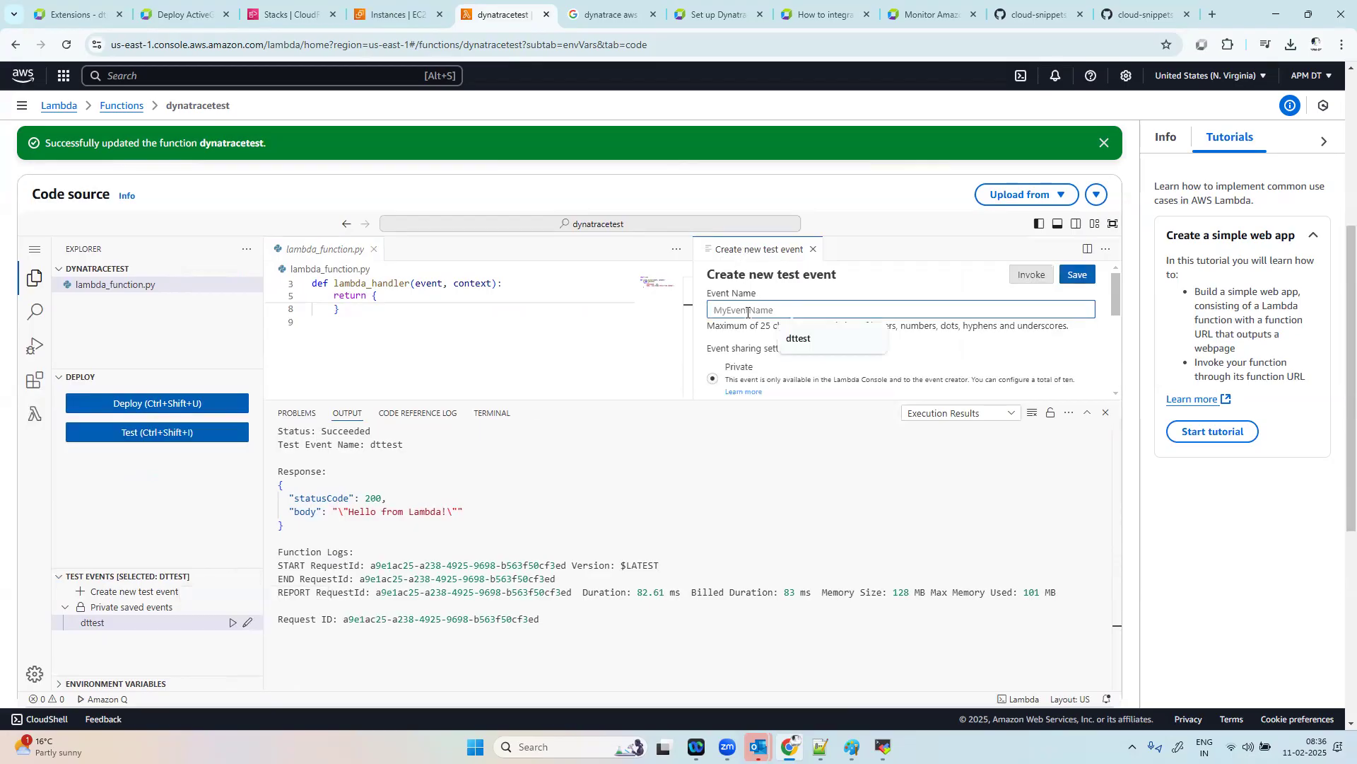
text(dt)
click(907, 264)
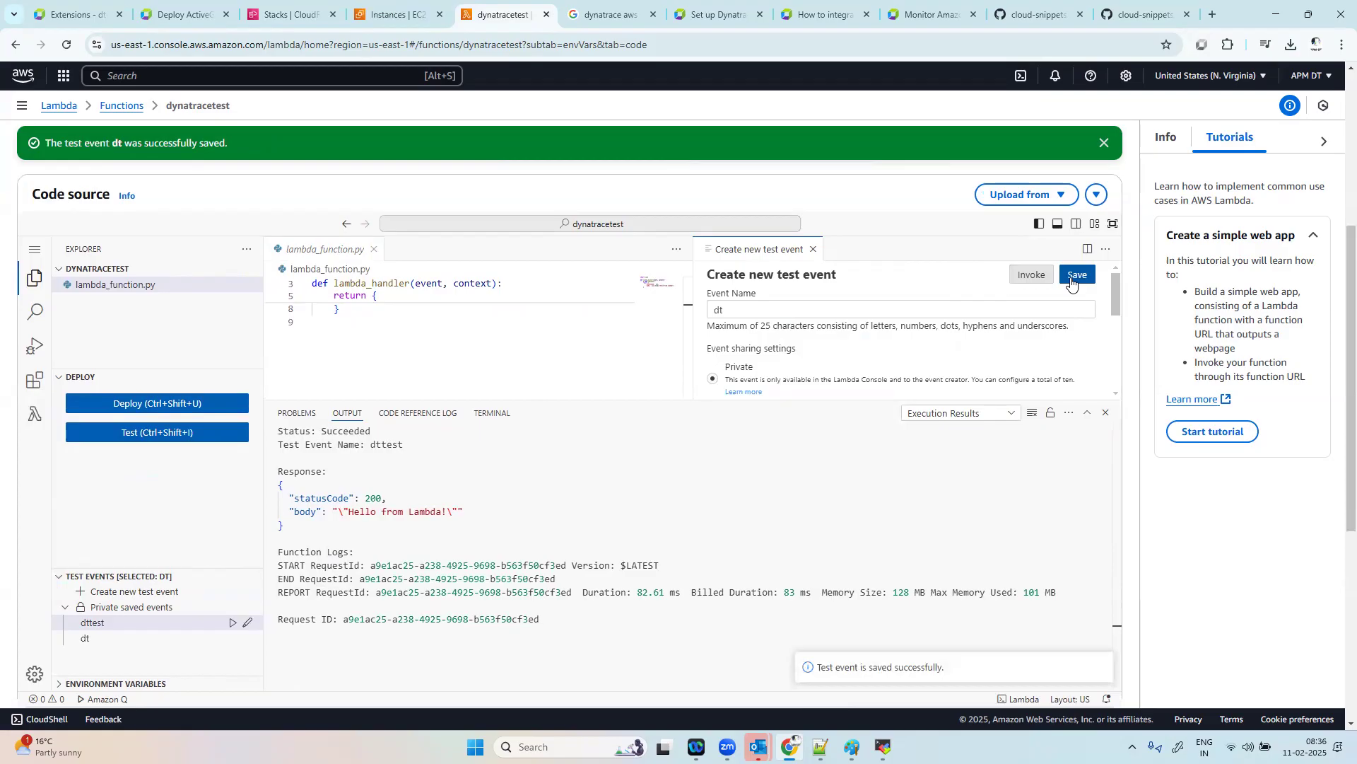
scroll(1117, 314, down, 2)
mouse_move(1117, 319)
mouse_down()
mouse_move(1108, 379)
mouse_move(1105, 341)
mouse_up()
scroll(948, 265, up, 1)
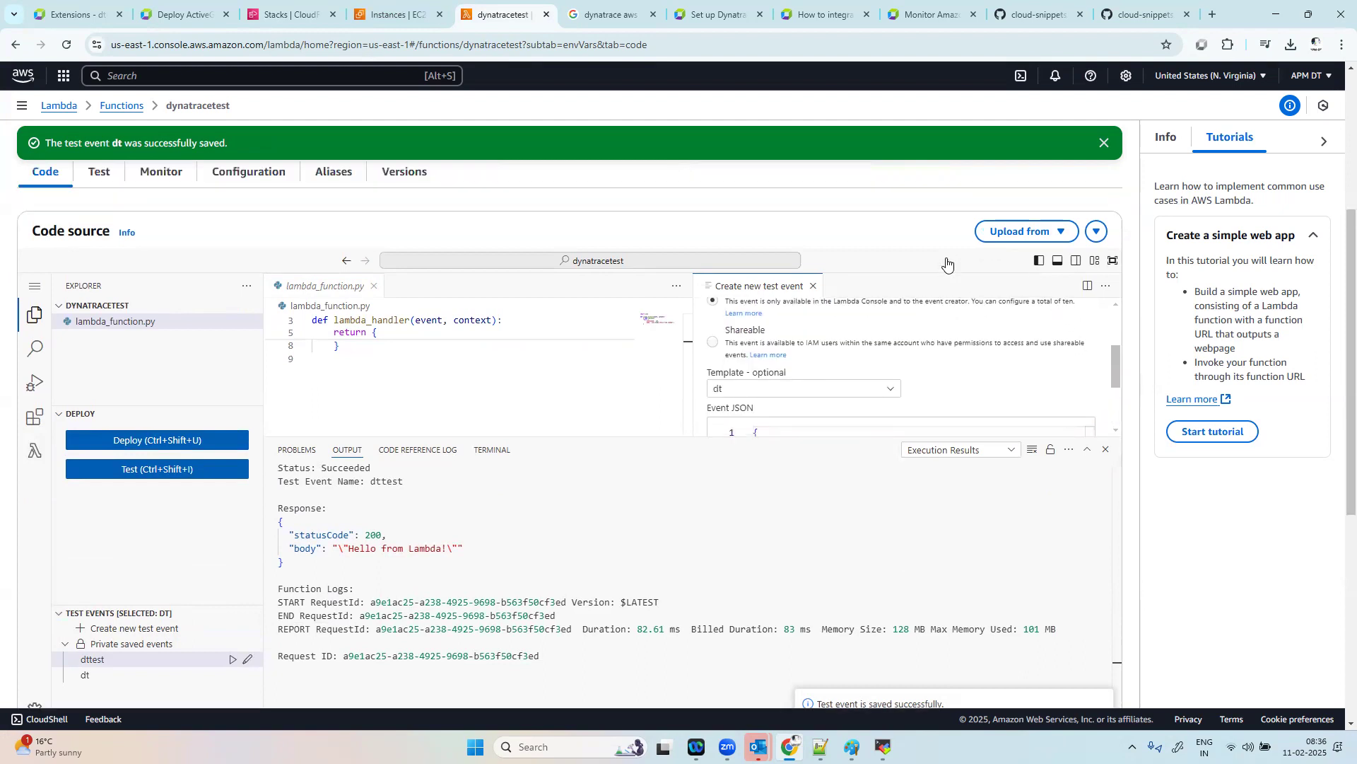
Step: Invoke the dynatracetest function repeatedly from the dt test event form to generate more invocations
scroll(948, 263, up, 3)
scroll(997, 452, down, 2)
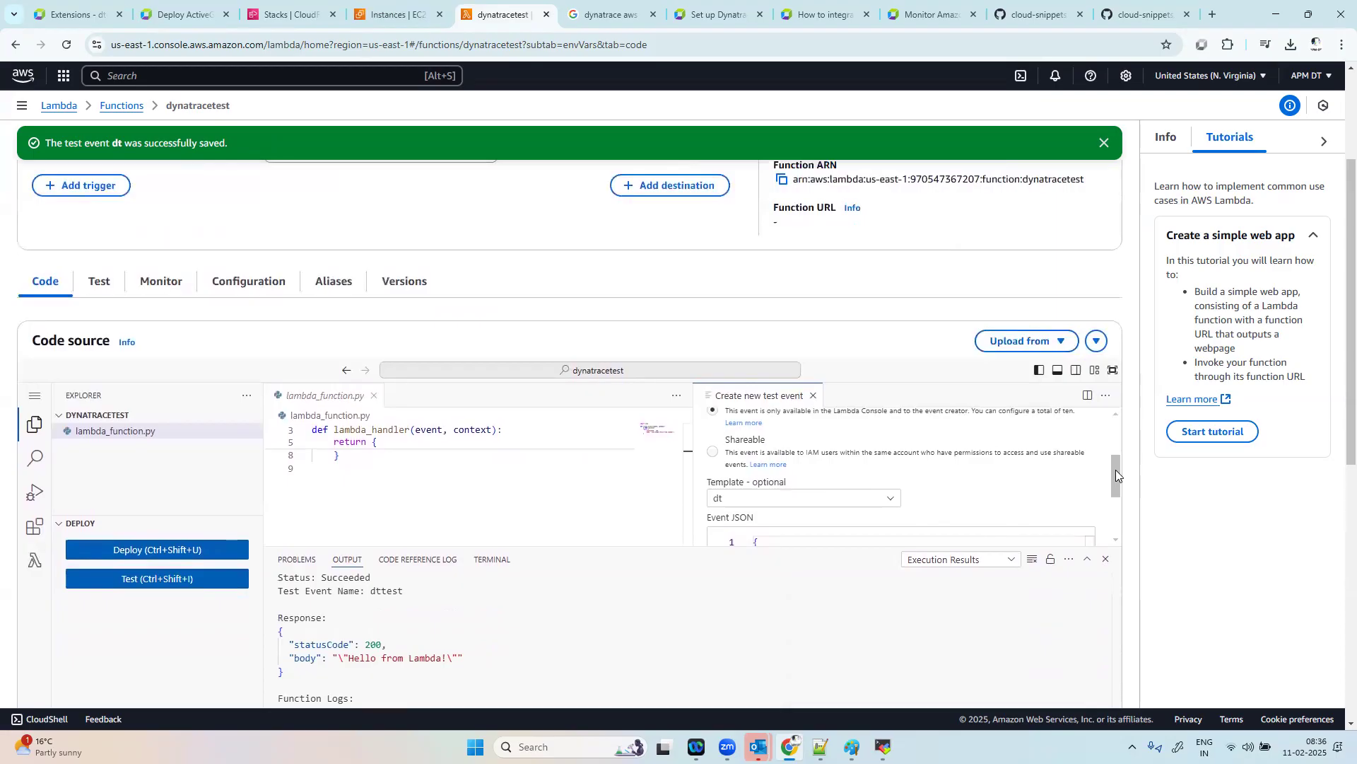
scroll(1116, 470, up, 3)
click(1034, 422)
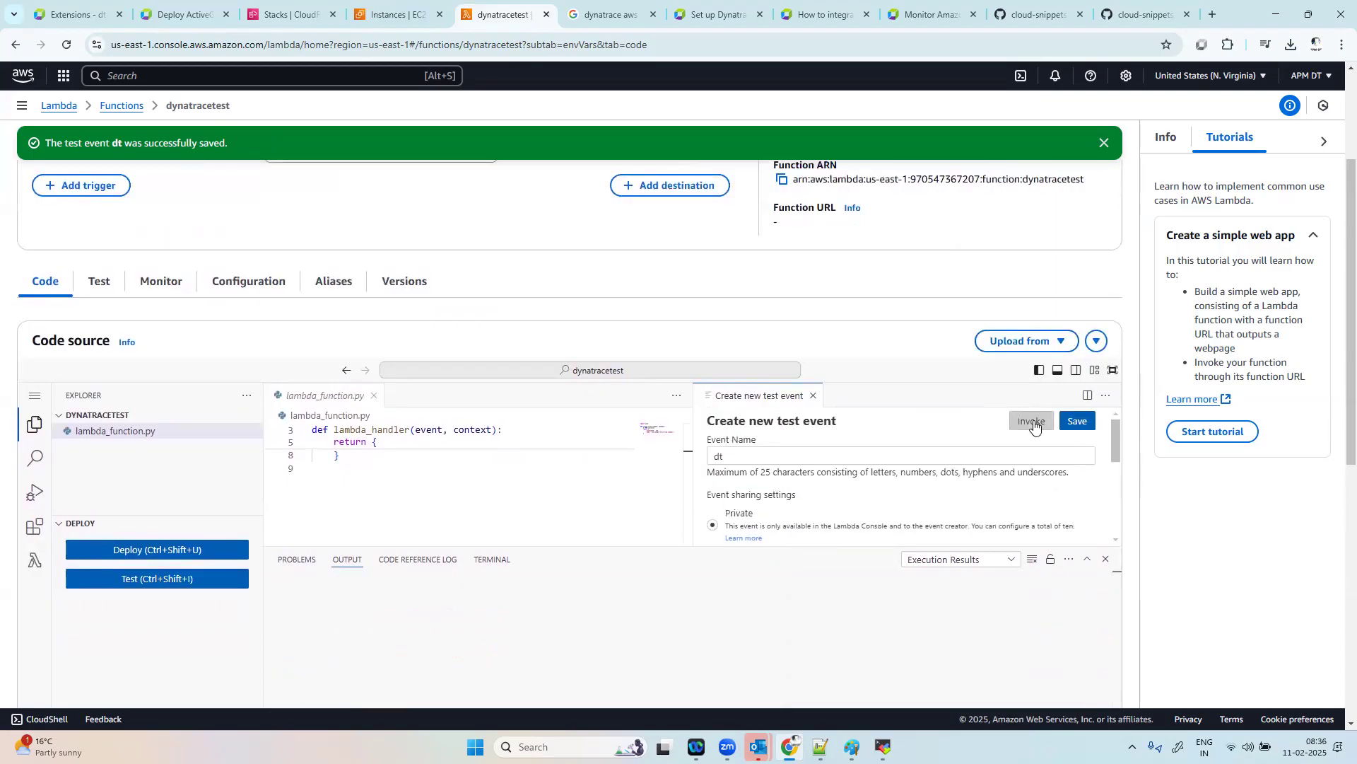
click(1033, 423)
click(1034, 424)
click(1033, 423)
click(1032, 422)
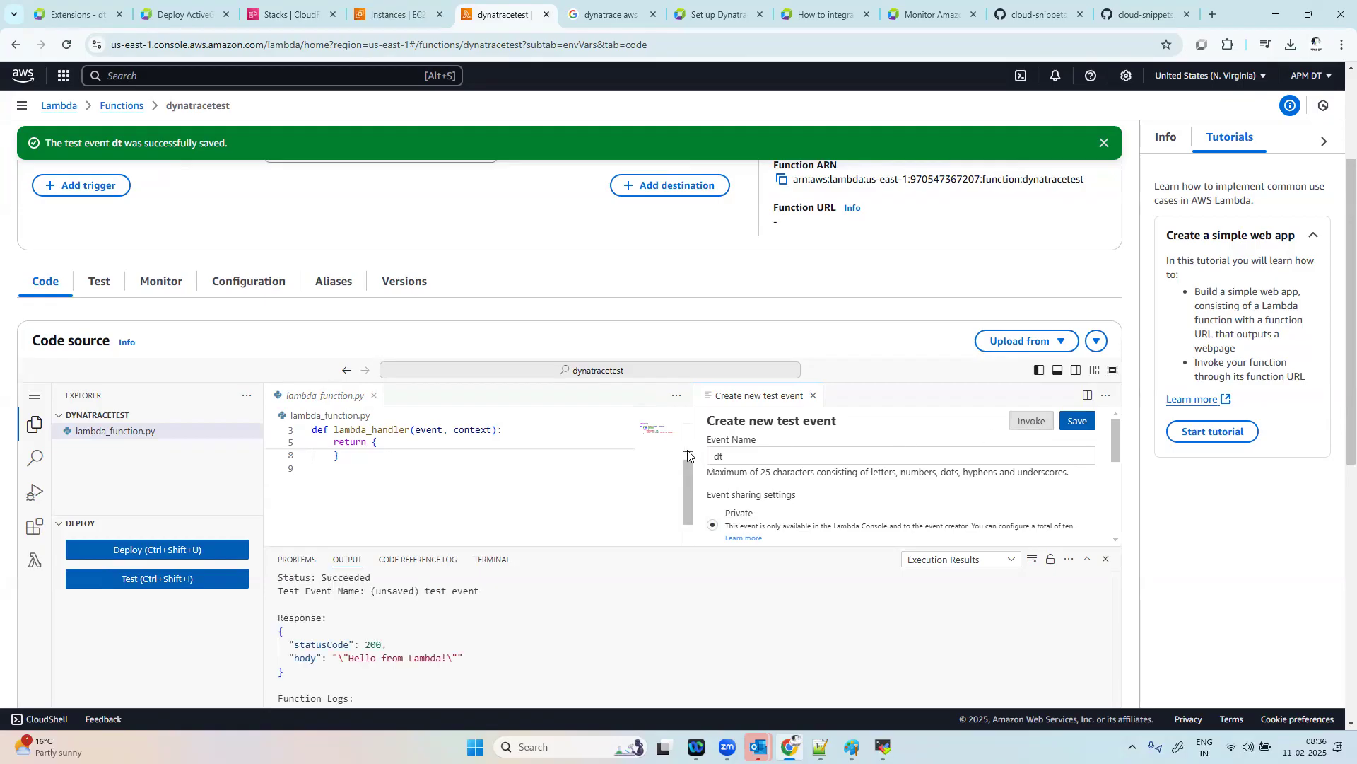
drag(690, 466, 696, 424)
click(1035, 422)
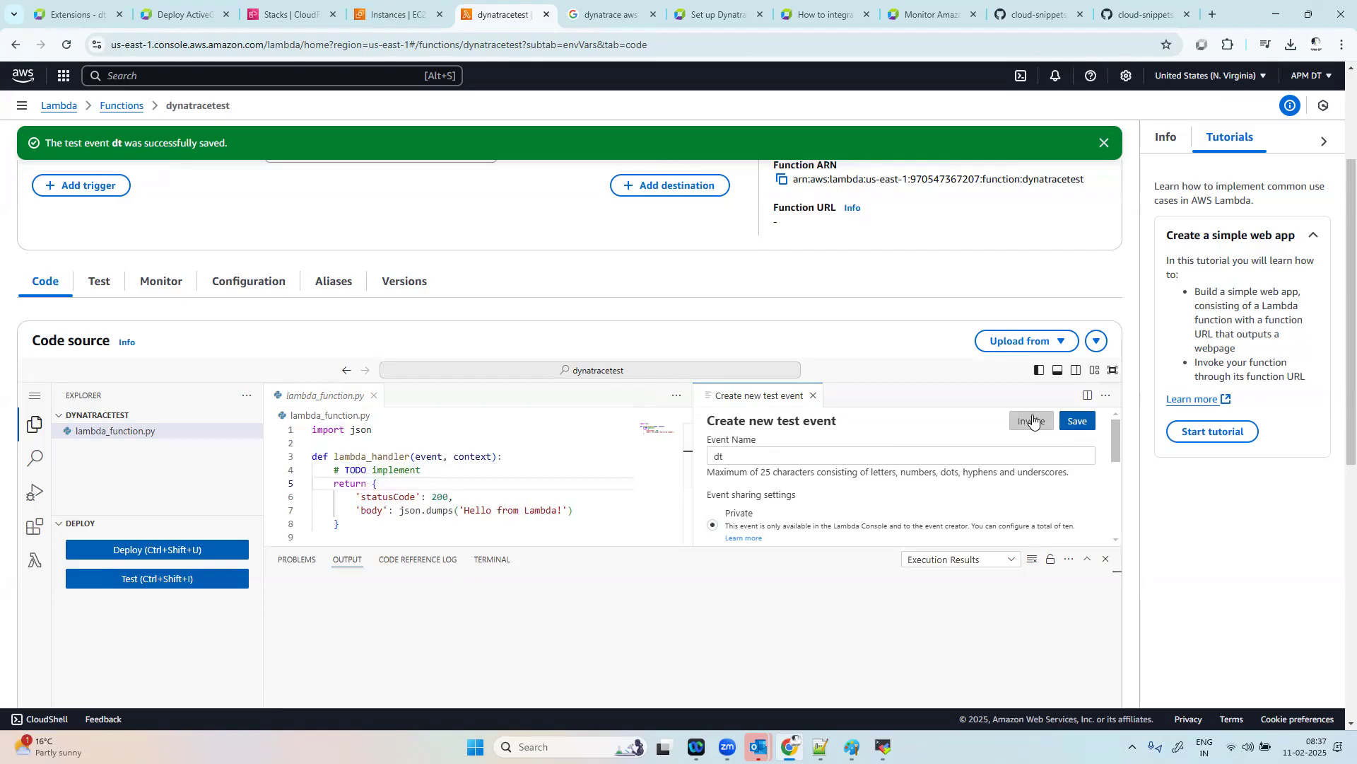
click(1033, 420)
click(1033, 420)
click(1033, 420)
click(1031, 421)
click(1033, 425)
Step: Deploy the function code and run the dt test event against it, then open lambda_function.py
click(181, 548)
click(169, 584)
click(159, 432)
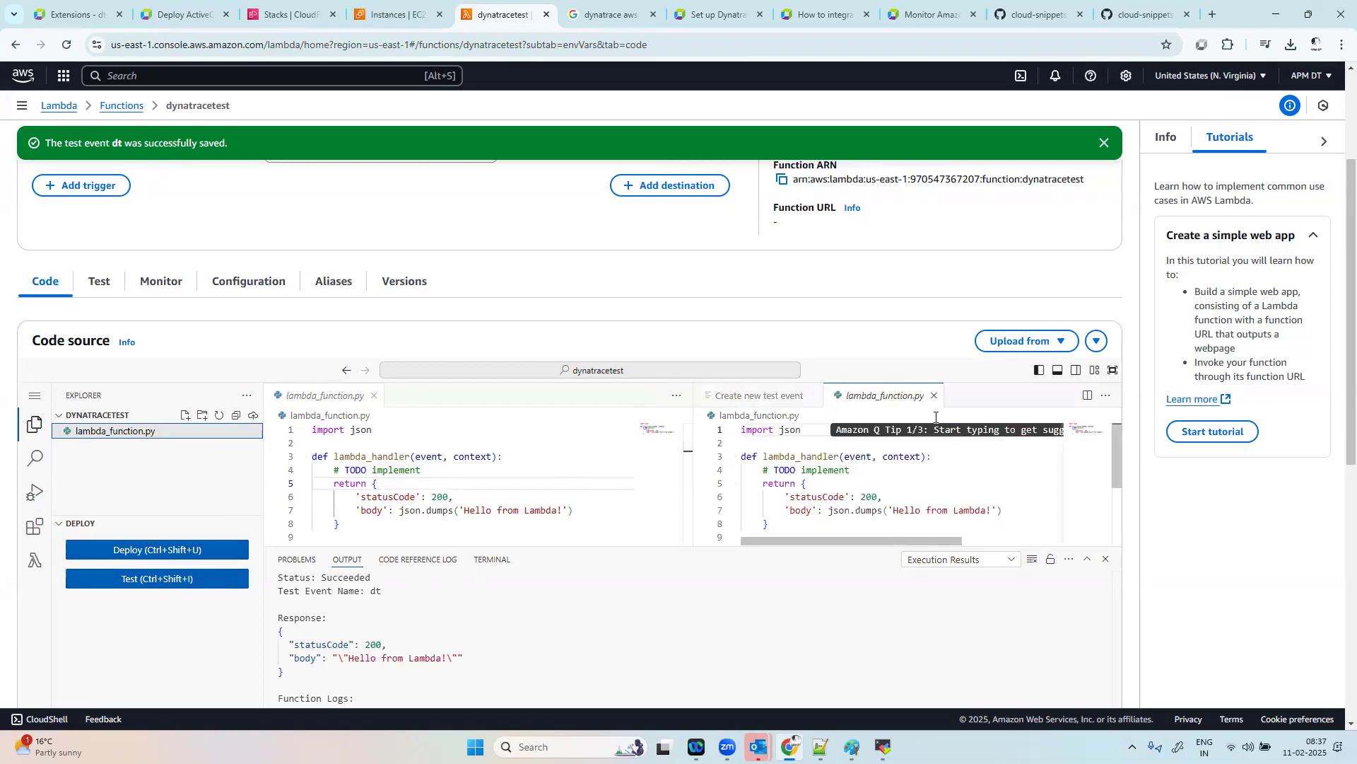
Step: Switch to Dynatrace and check the AWS Lambda functions in Services under both the Performance and Health views
click(180, 14)
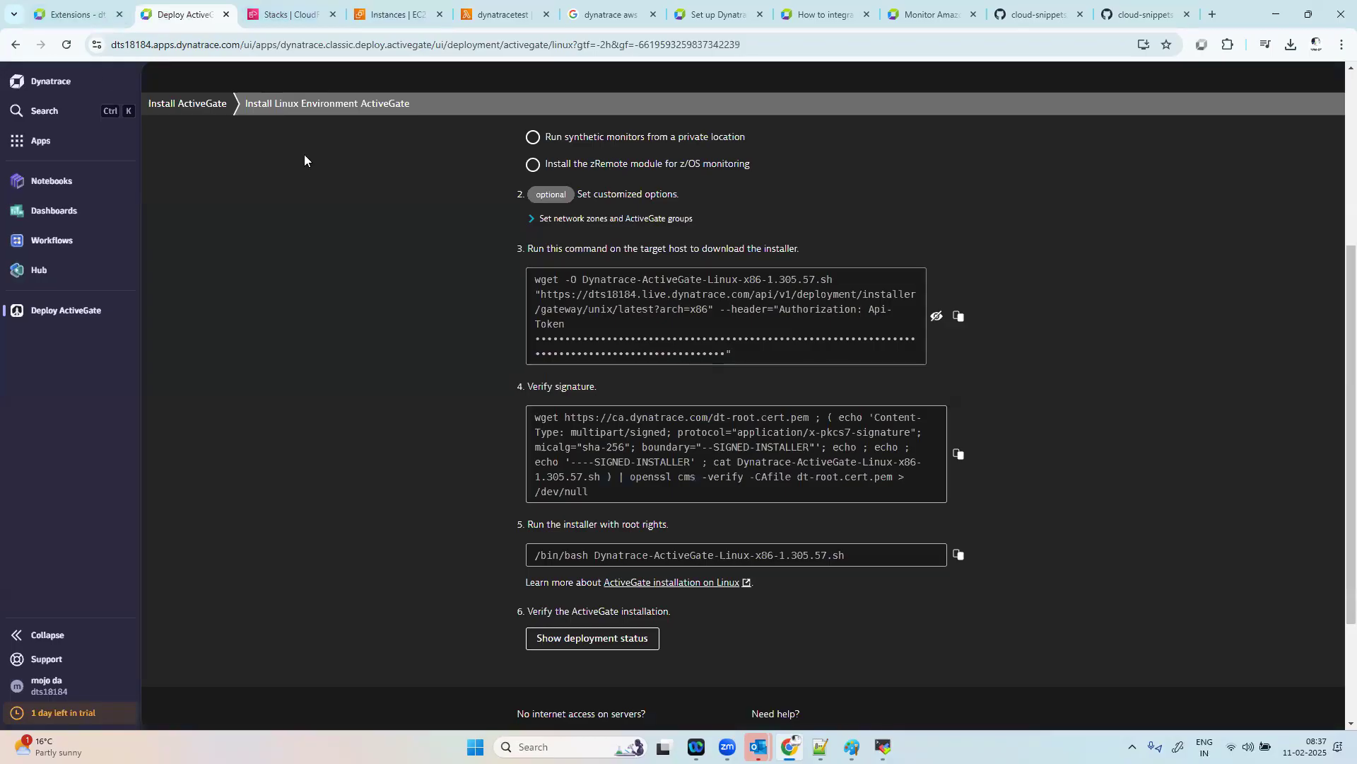
click(28, 10)
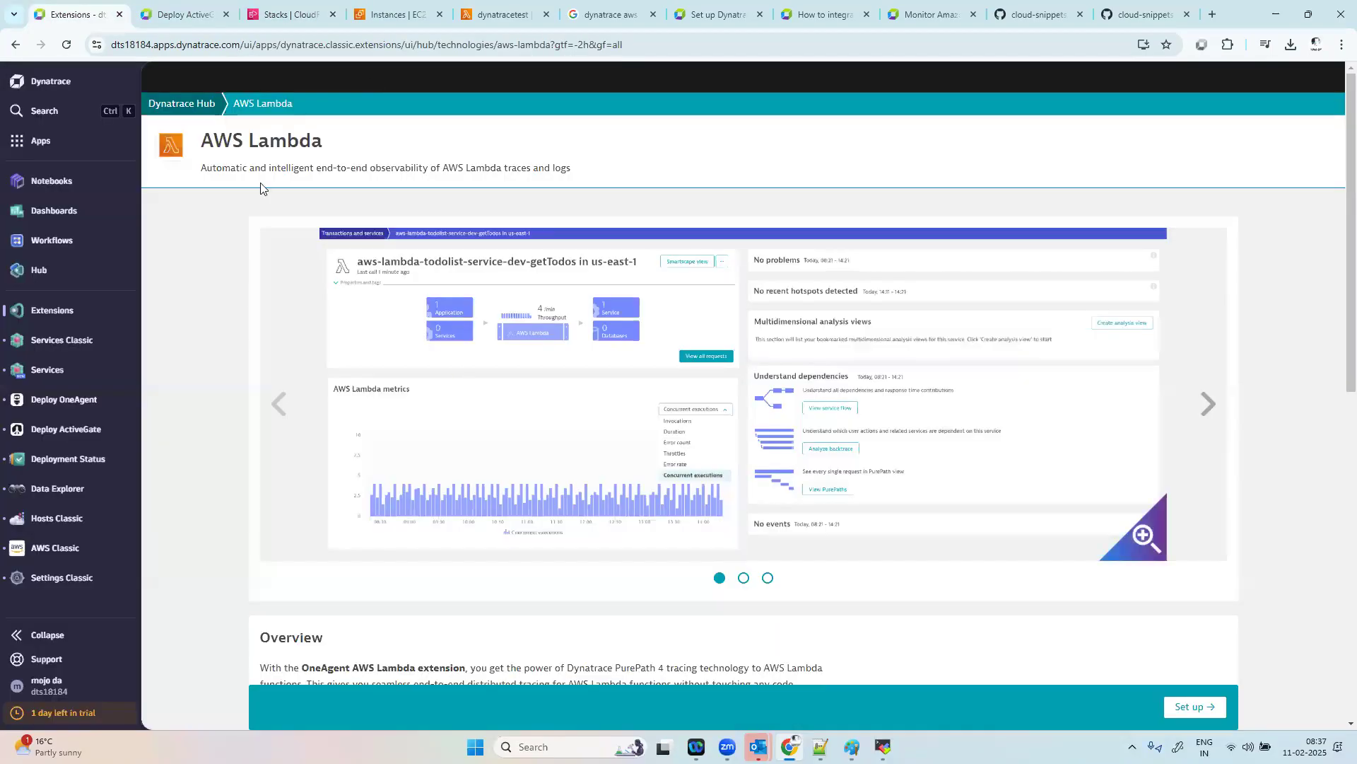
click(189, 103)
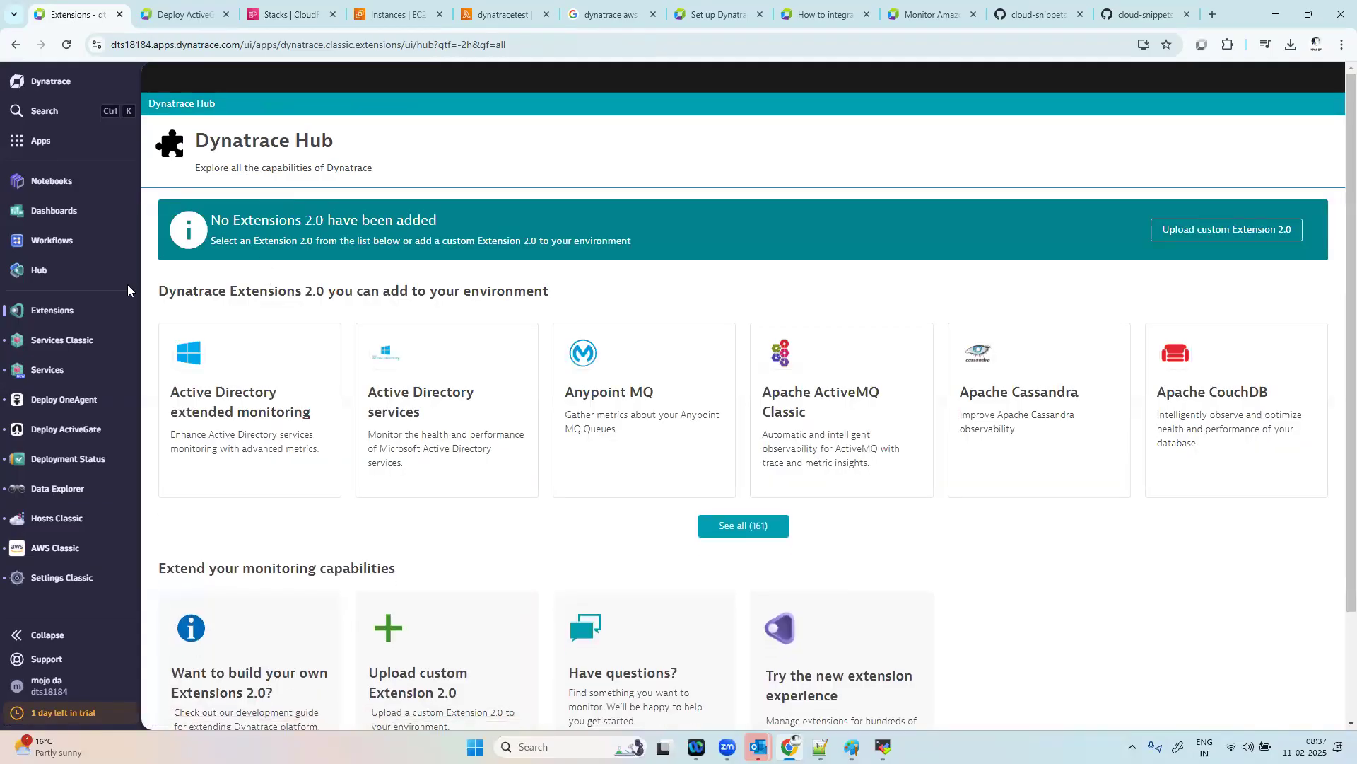
click(68, 364)
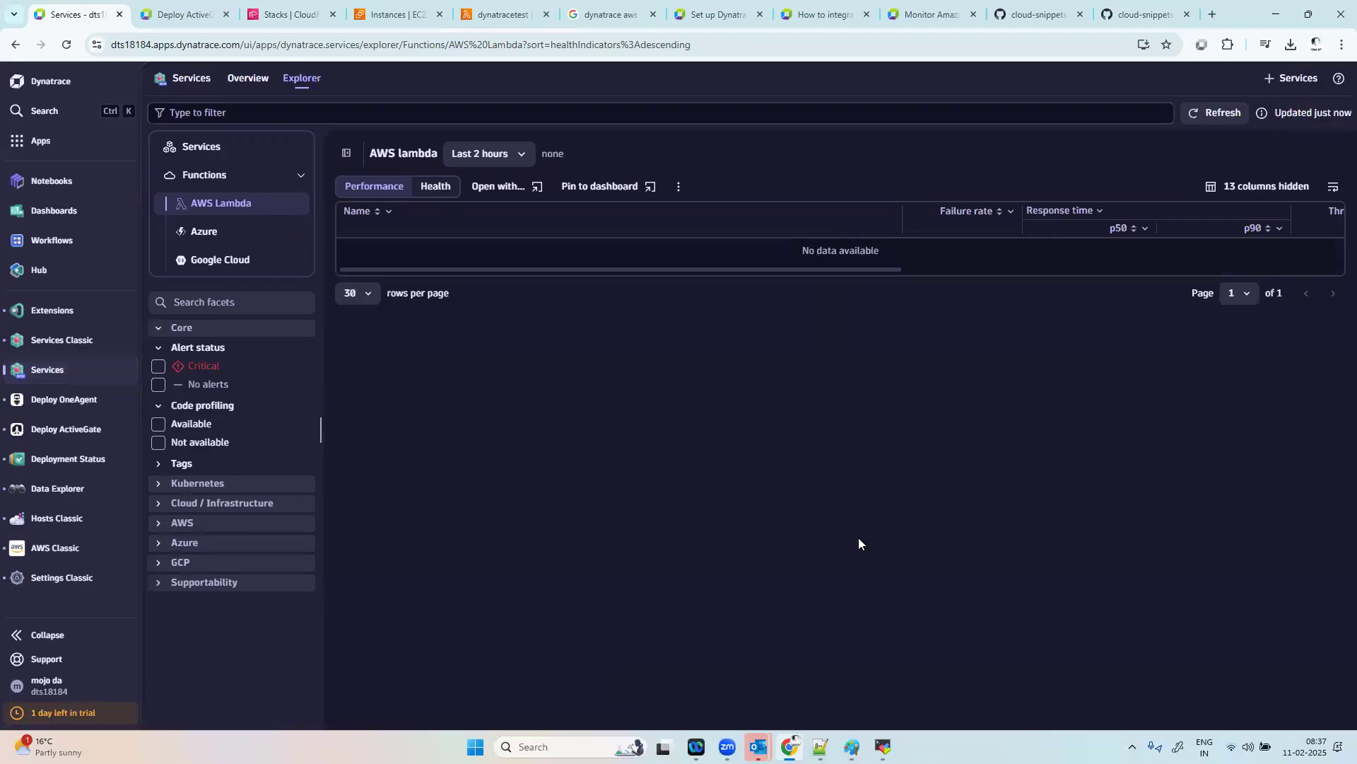
click(444, 190)
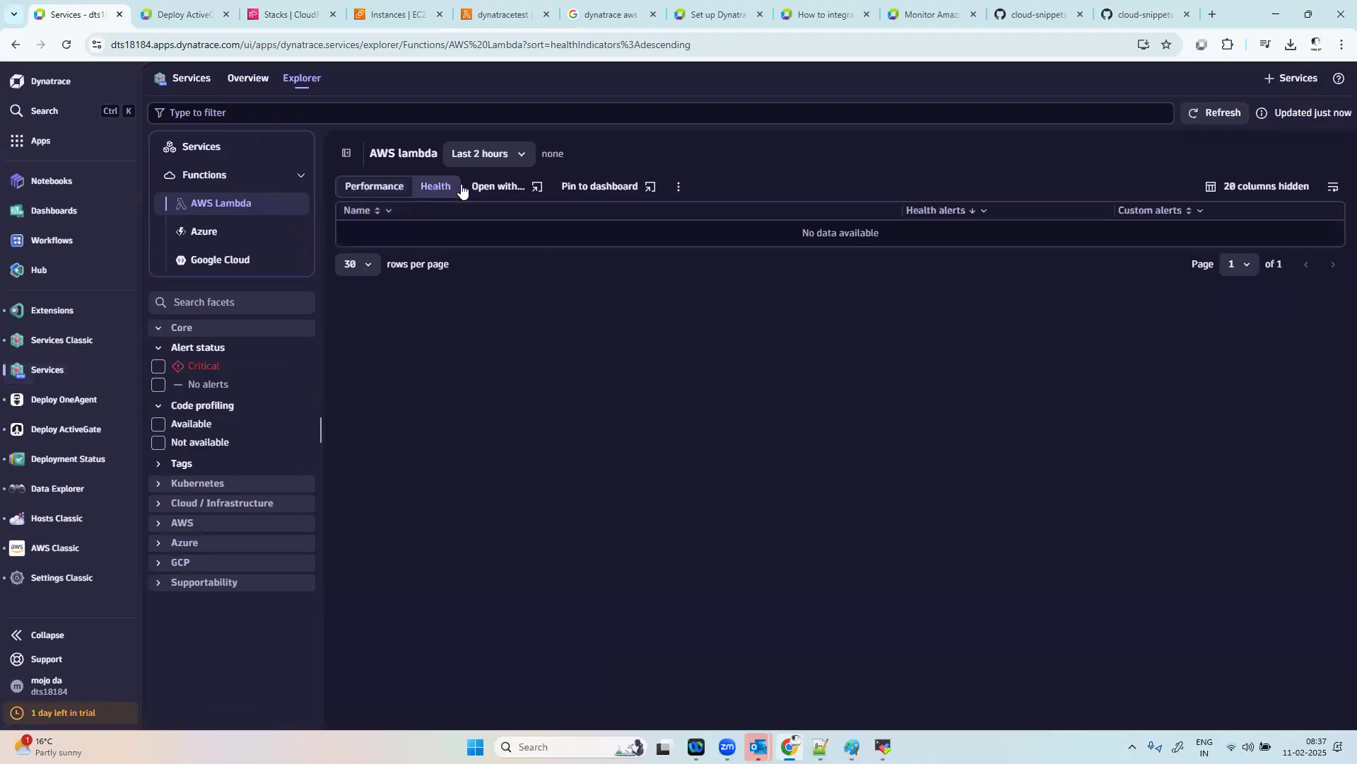
Step: Open Services Classic, browse the available Technology filter values and look through the services list for the Lambda function
click(47, 551)
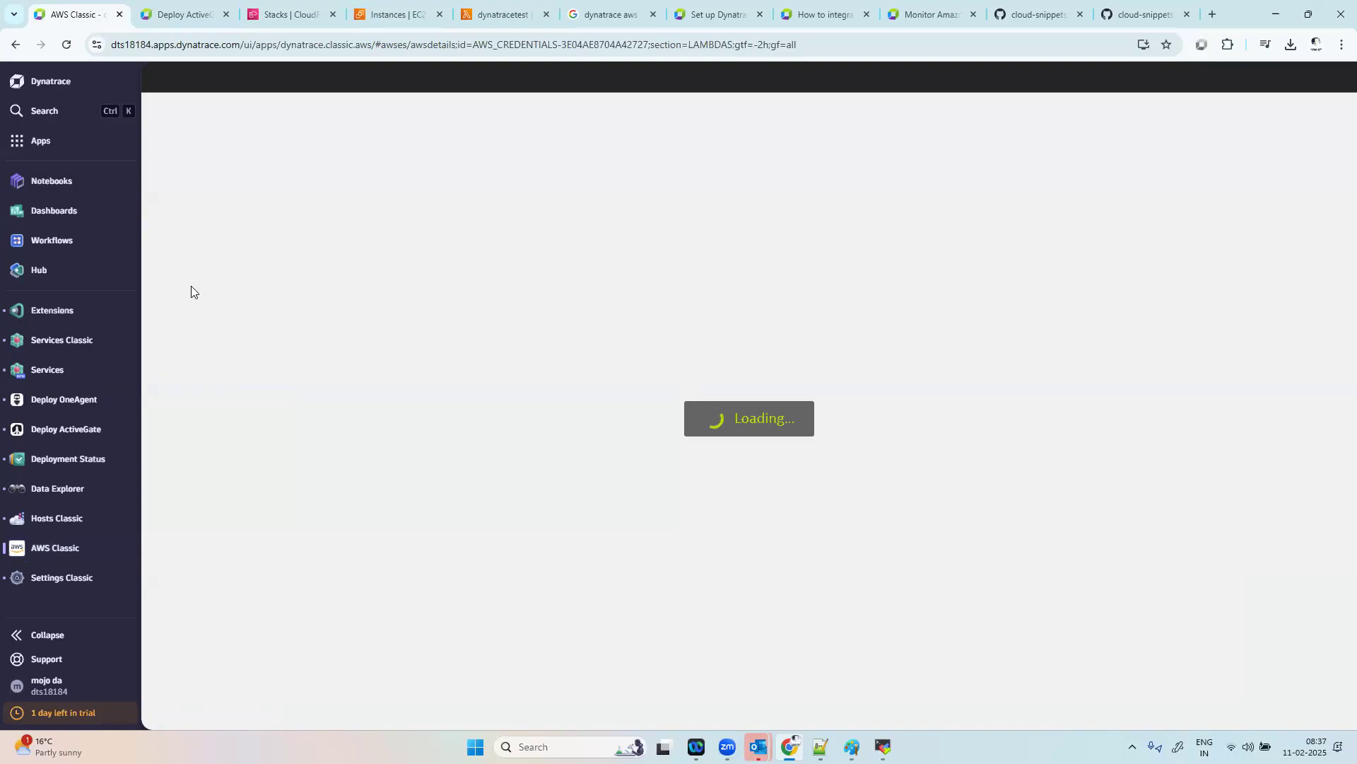
click(60, 342)
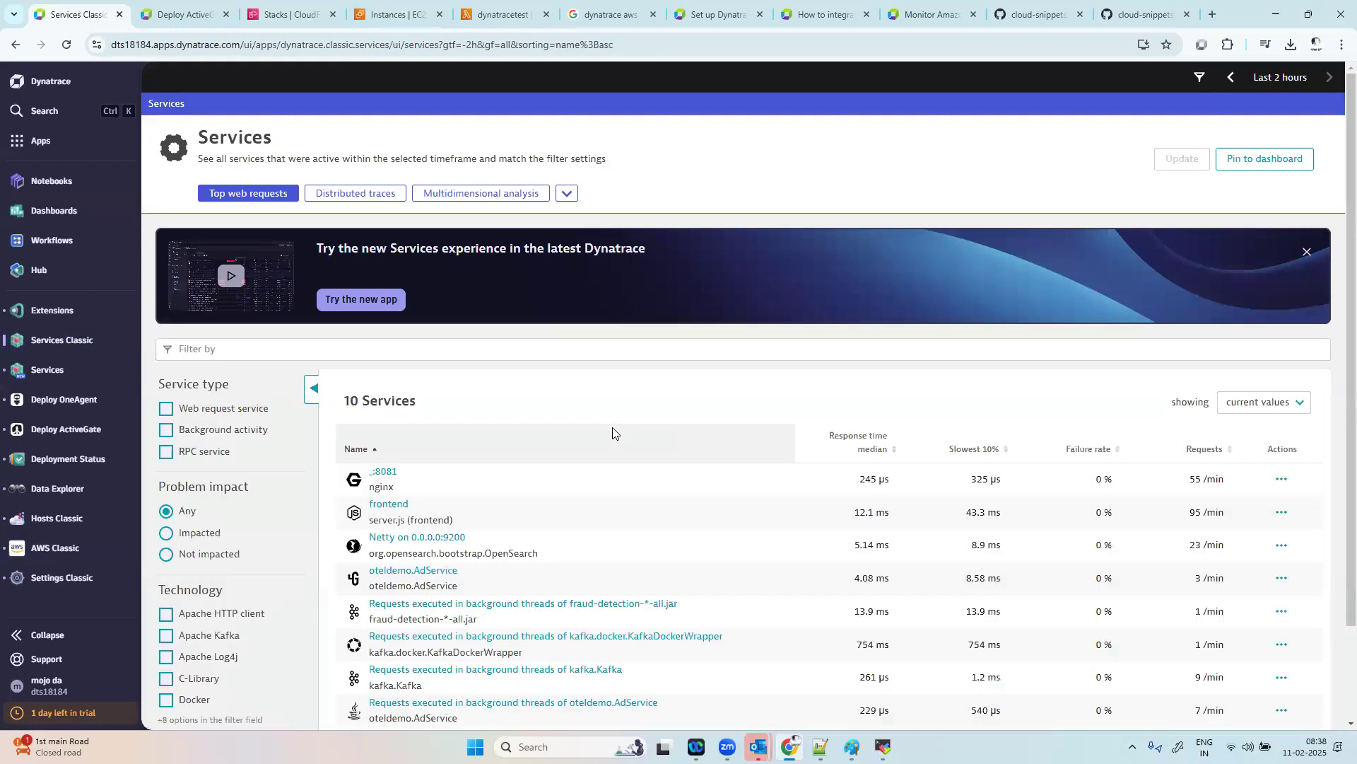
click(397, 348)
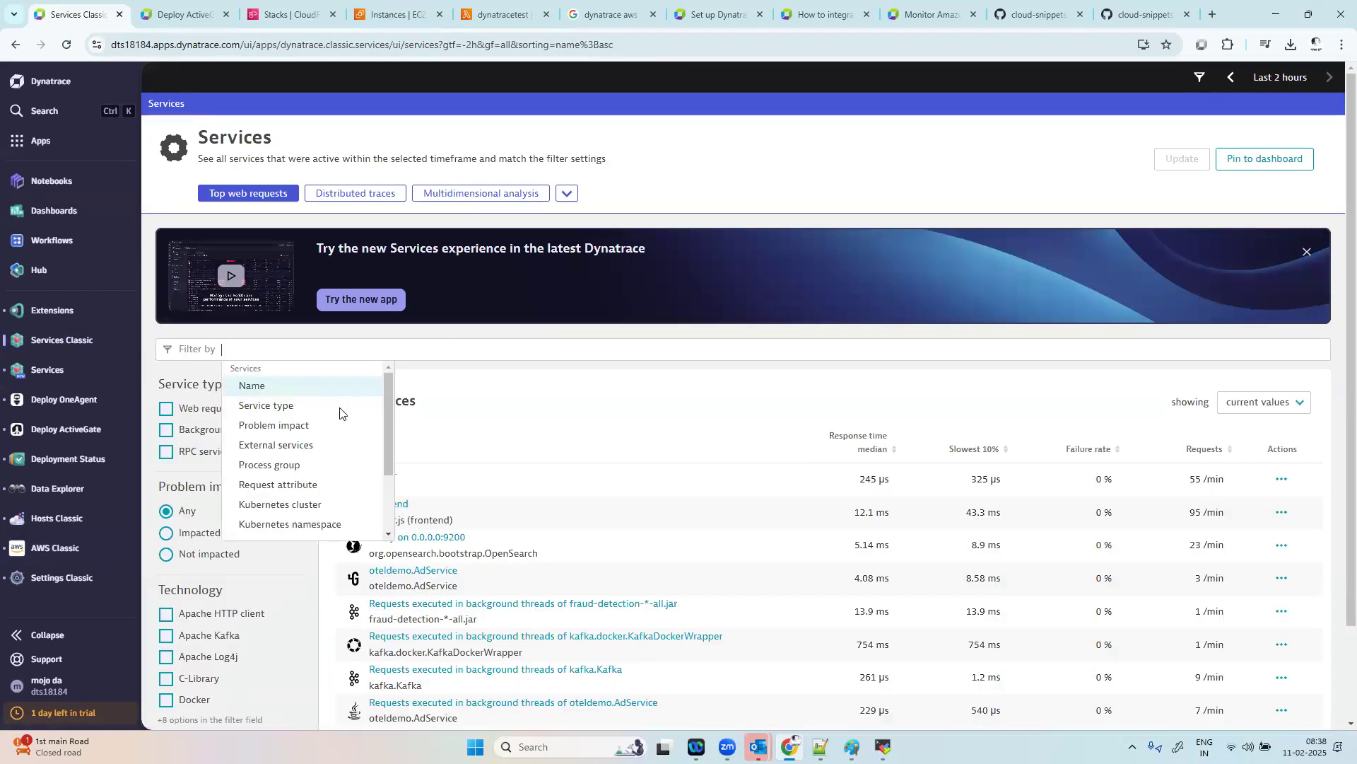
drag(386, 410, 389, 459)
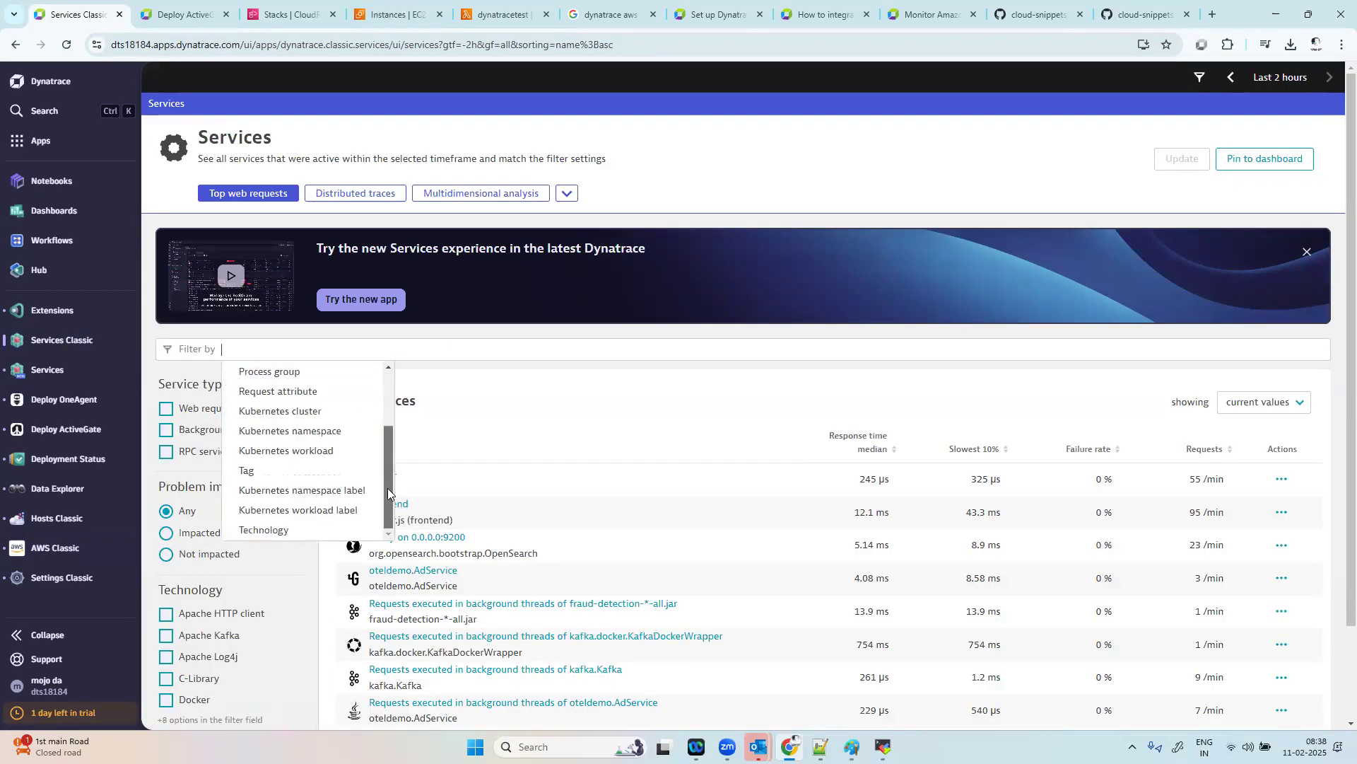
click(301, 533)
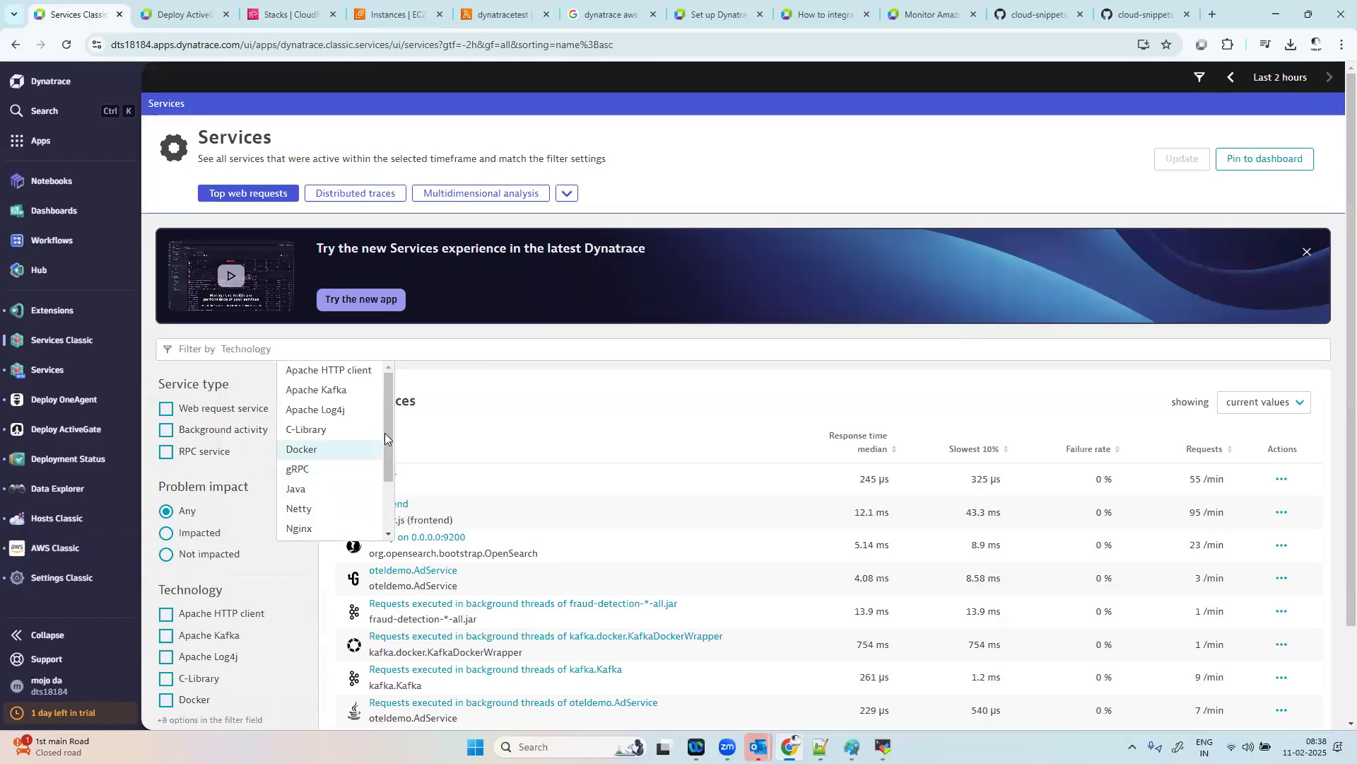
drag(388, 467, 398, 437)
click(607, 409)
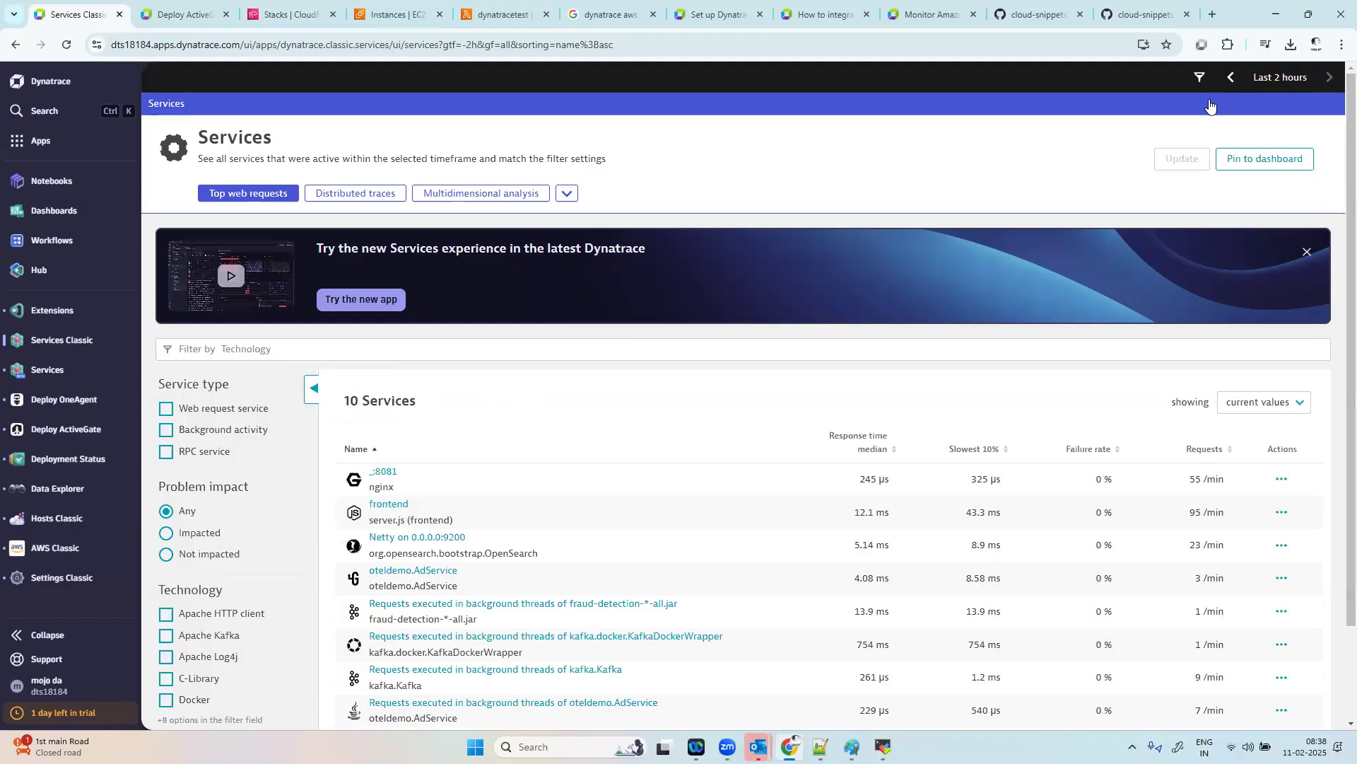
scroll(1149, 576, down, 2)
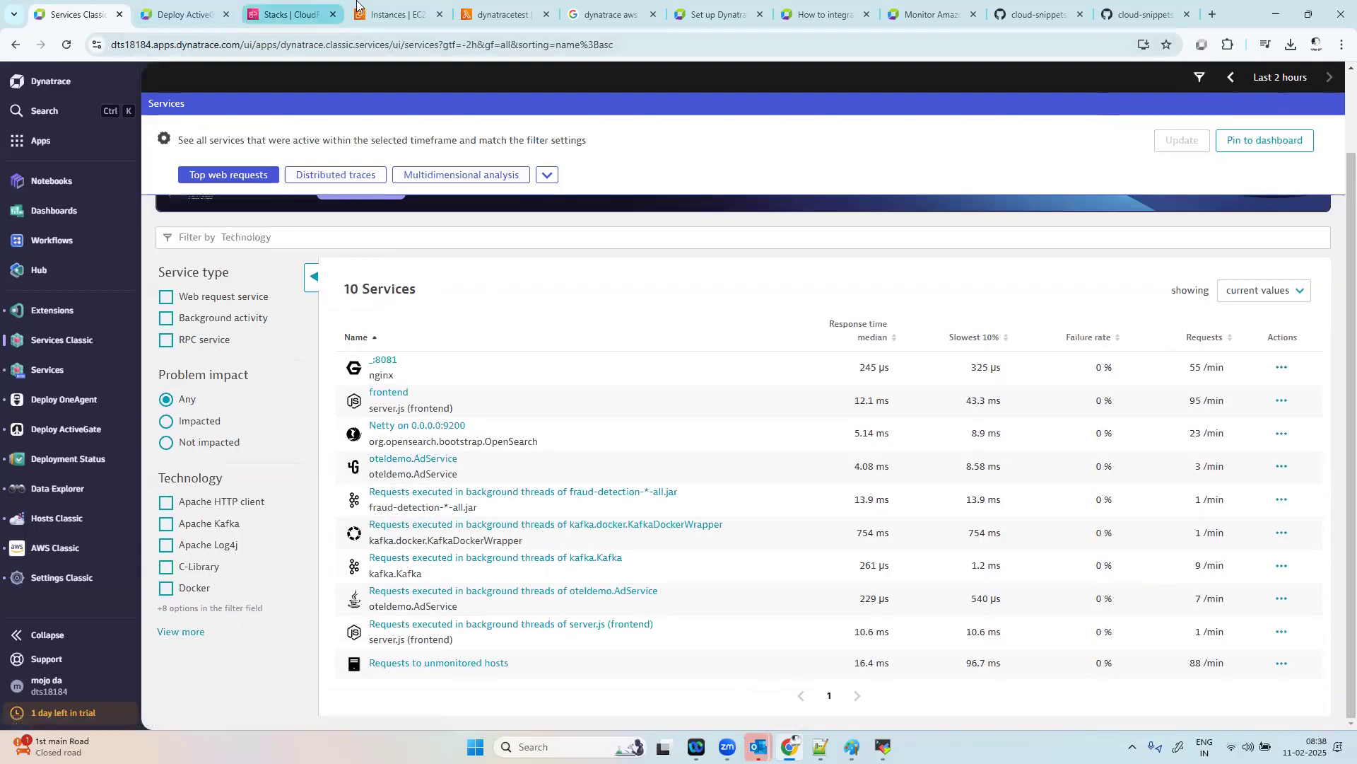
Step: Switch to the AWS Lambda console, run the dt and dttest events, and close the duplicate code editor and the test event form
click(393, 14)
click(473, 13)
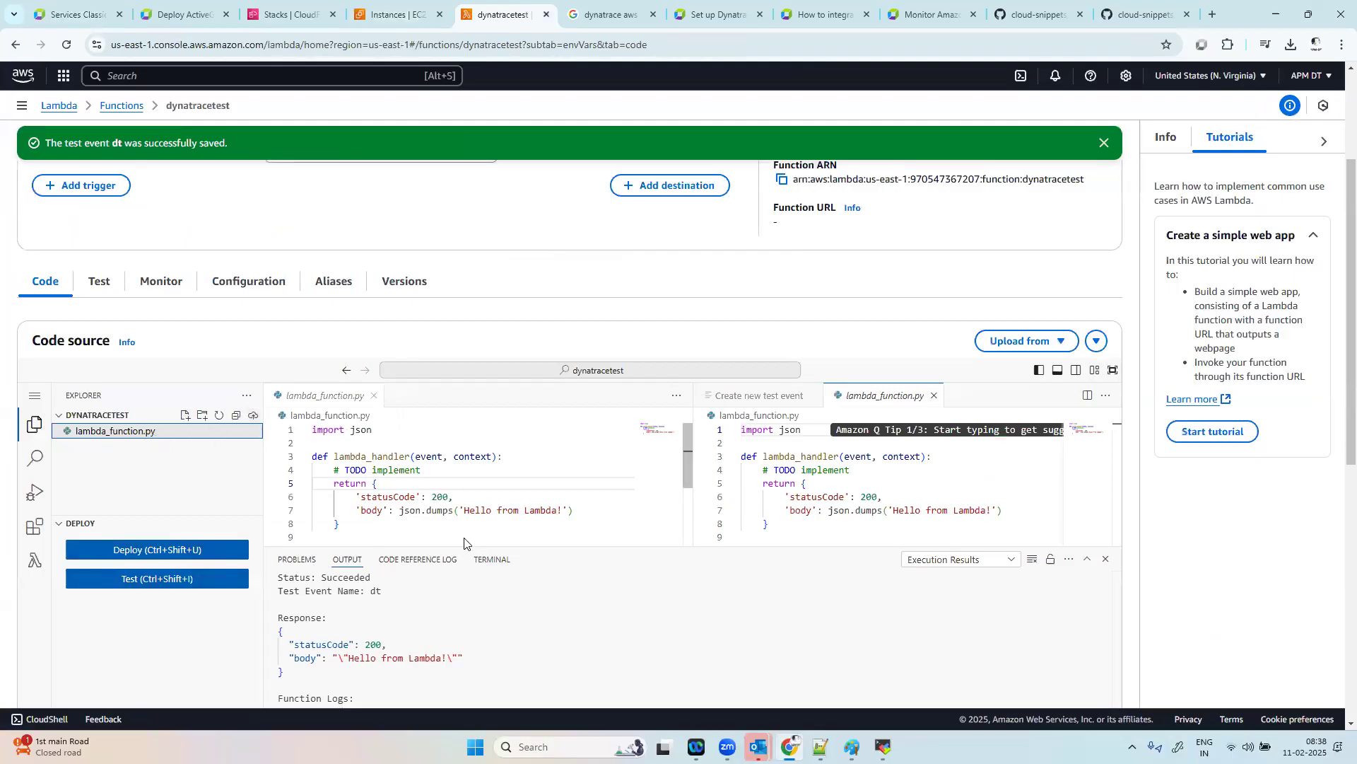
click(453, 524)
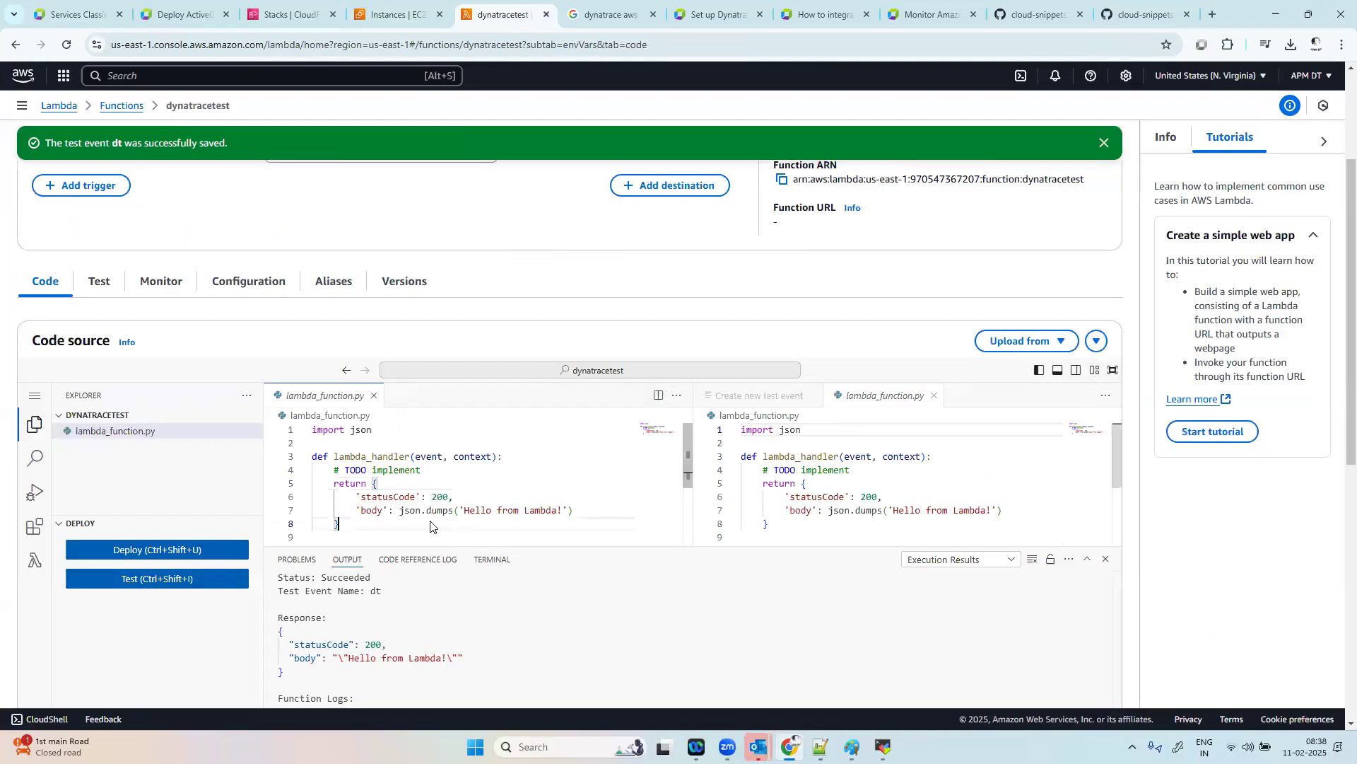
click(195, 585)
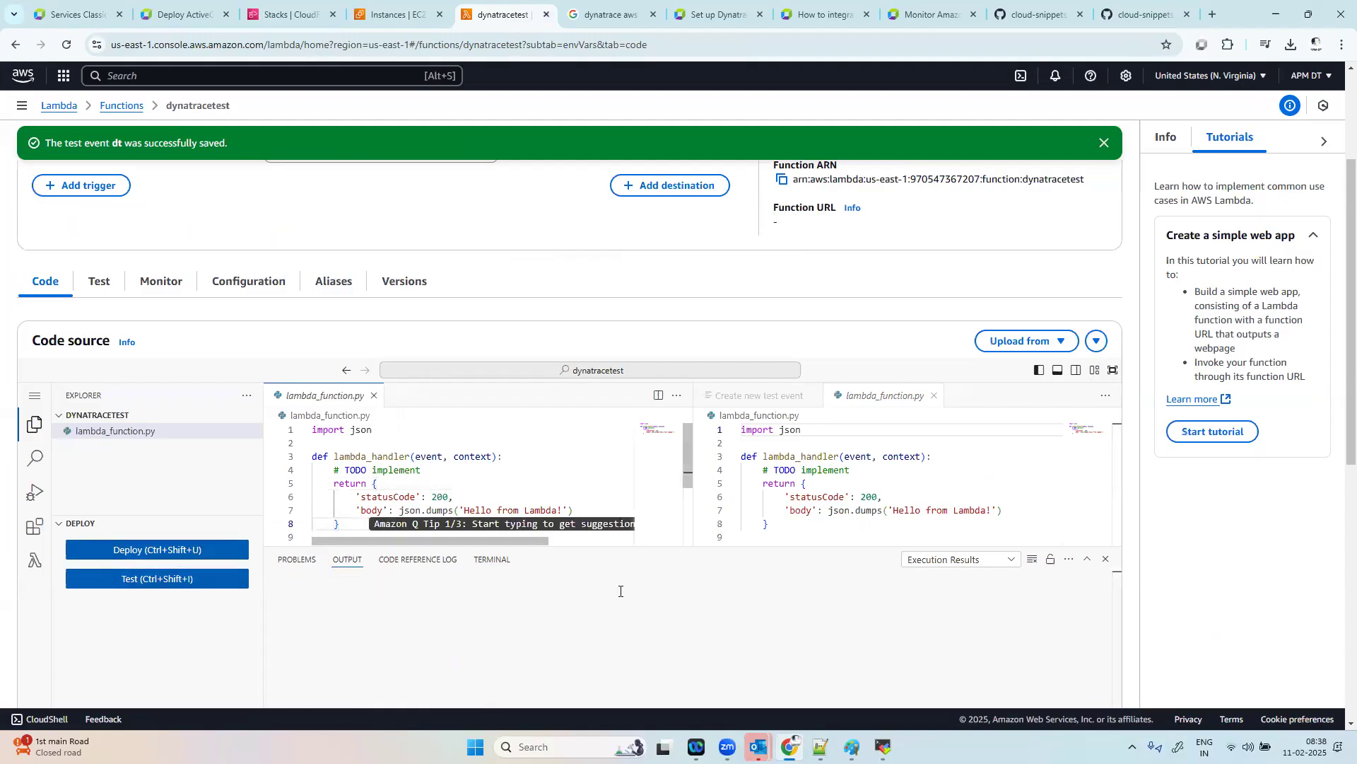
click(934, 395)
click(814, 396)
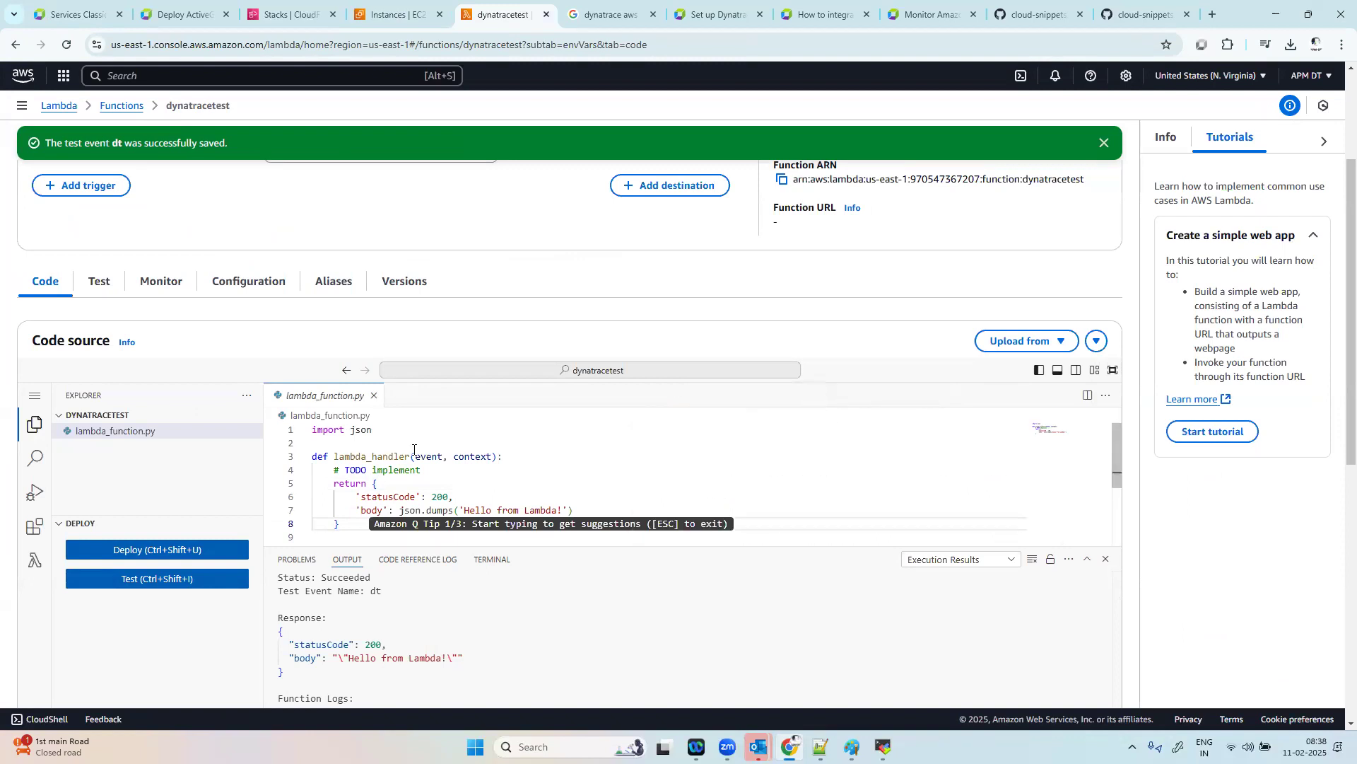
scroll(230, 570, down, 3)
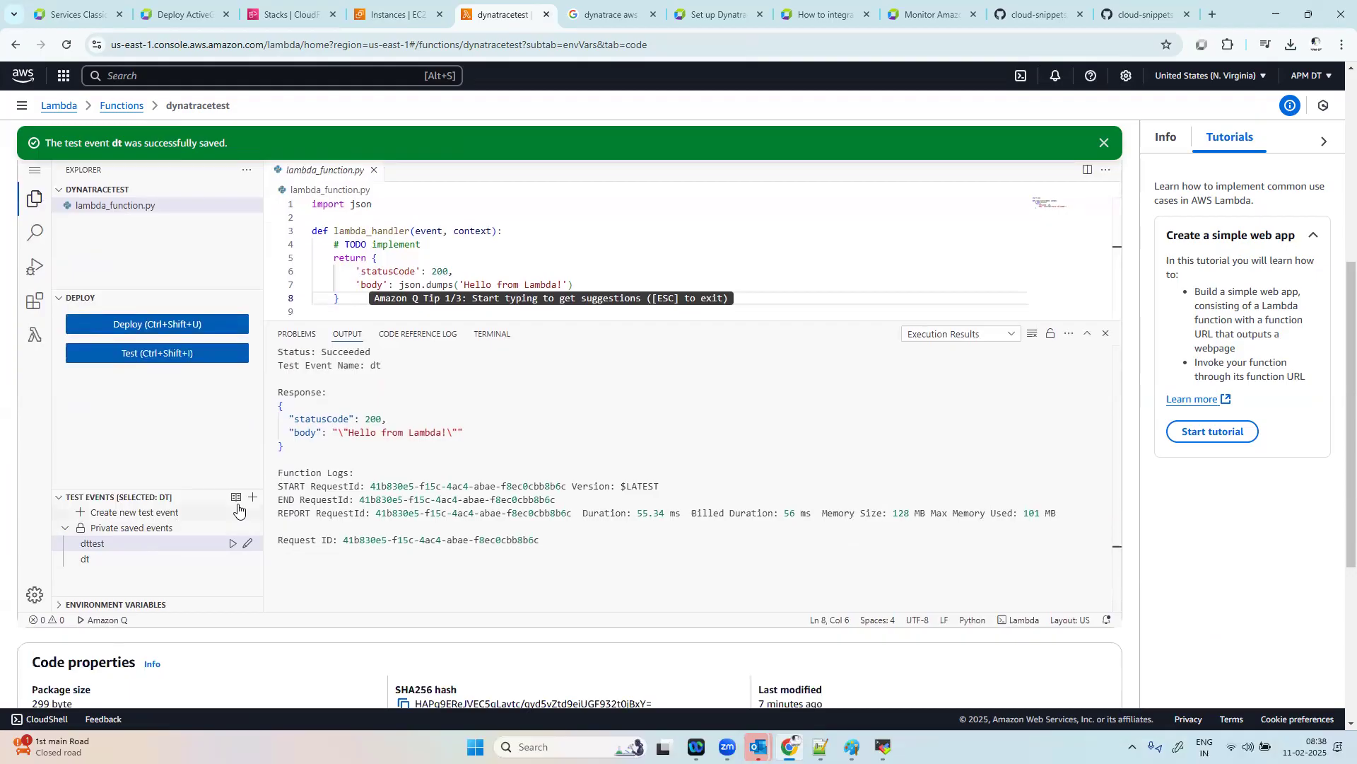
click(233, 543)
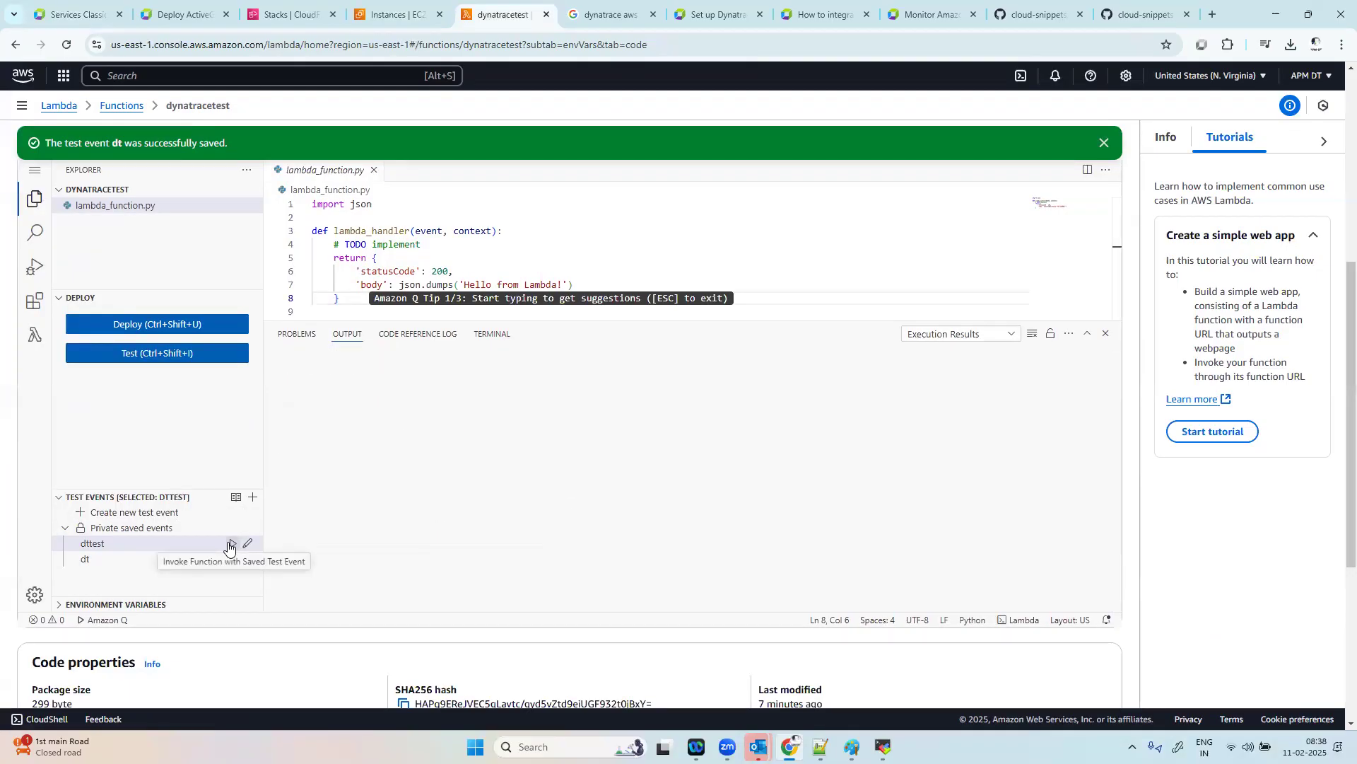
Step: Create and save a shareable test event named xyz and invoke the function from its form twice
click(162, 511)
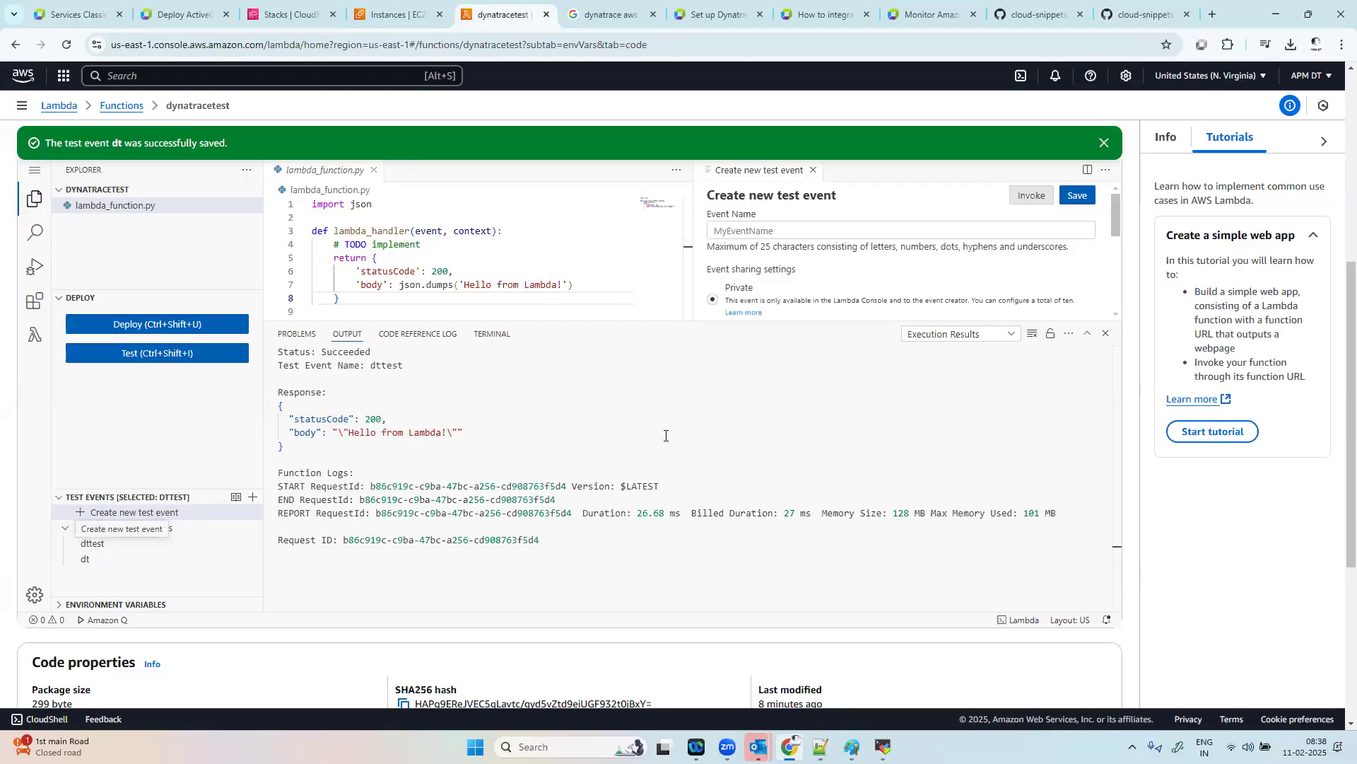
drag(1115, 223, 1118, 236)
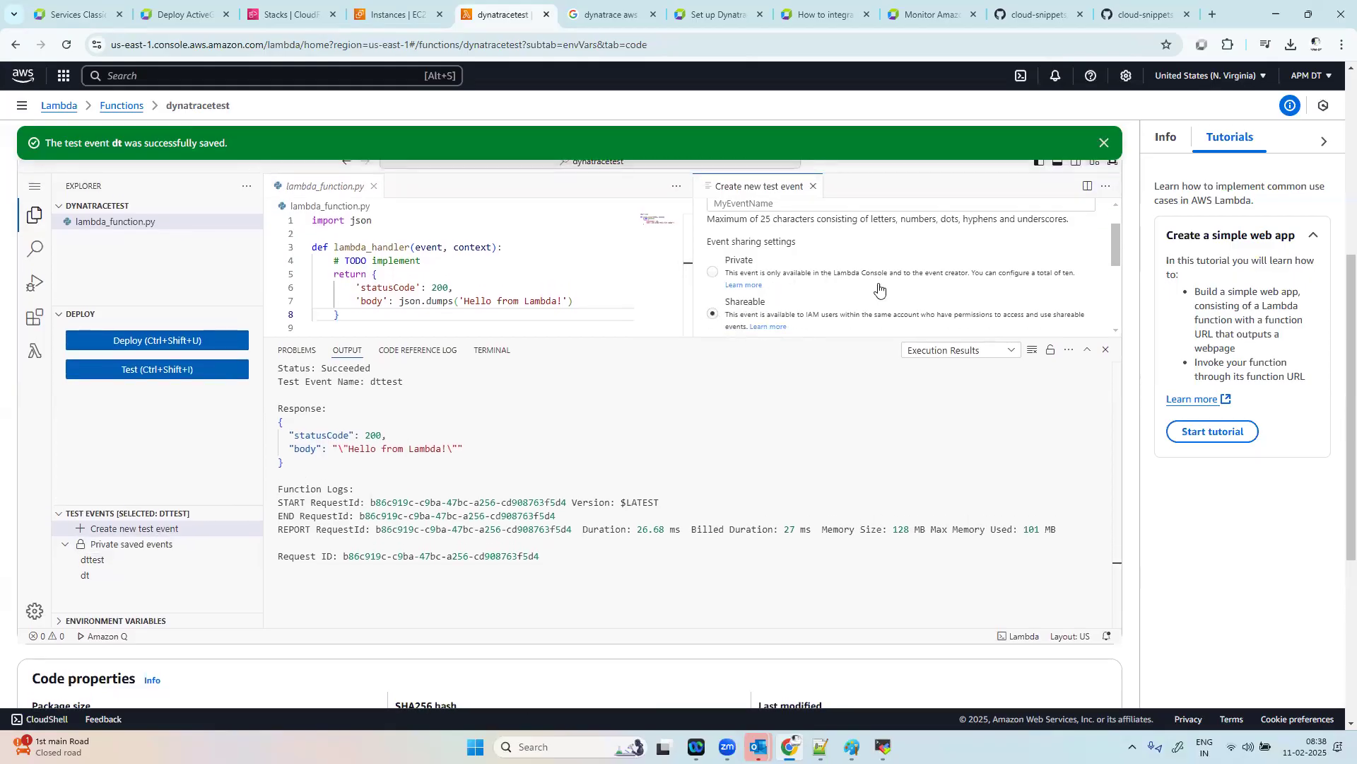
scroll(879, 289, up, 1)
click(874, 244)
text(xyz)
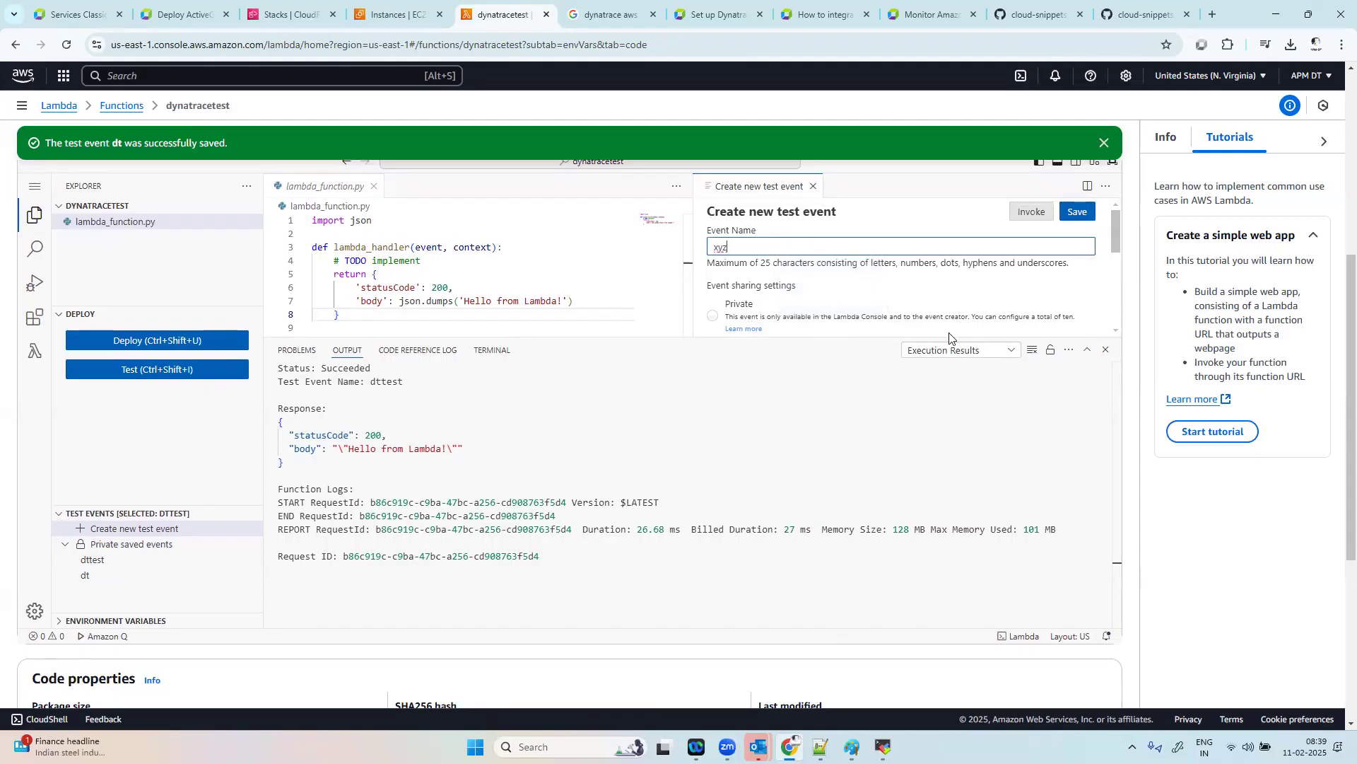
click(1082, 212)
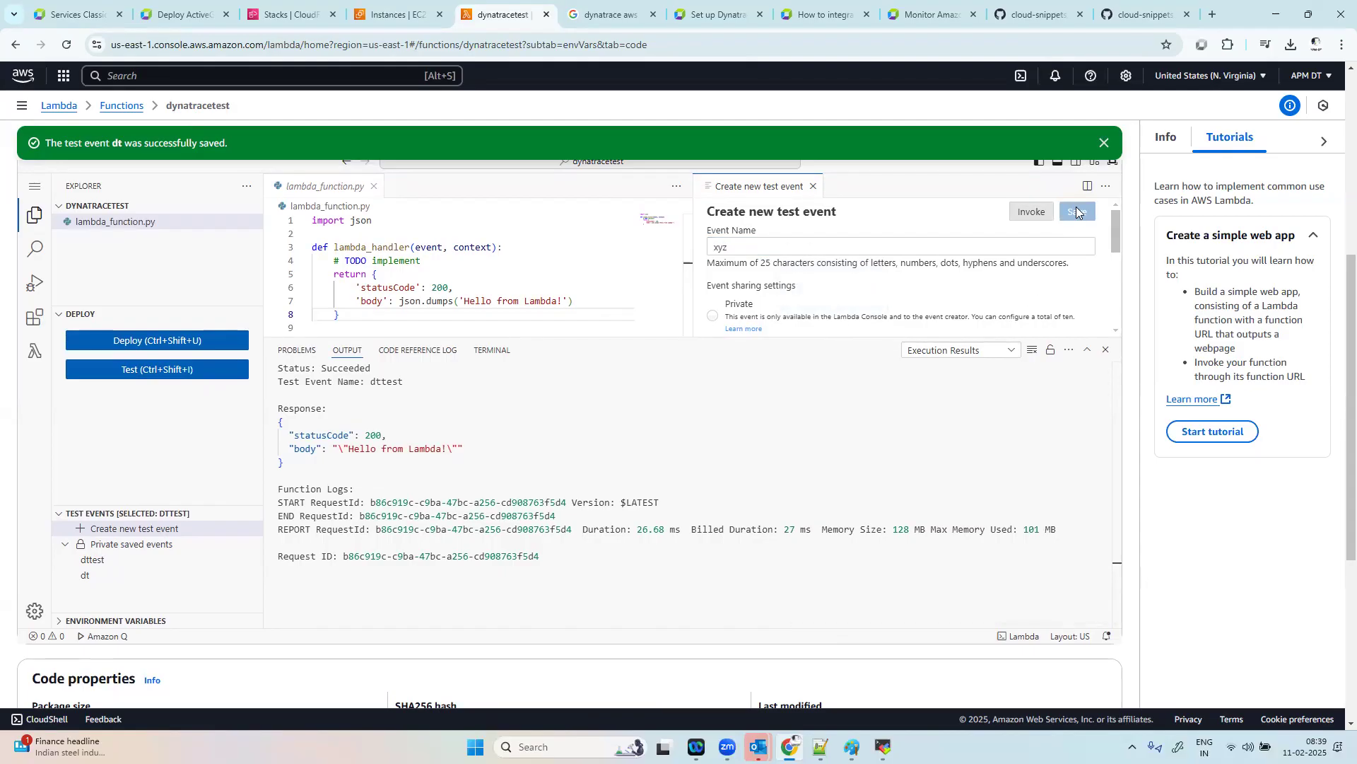
click(1026, 213)
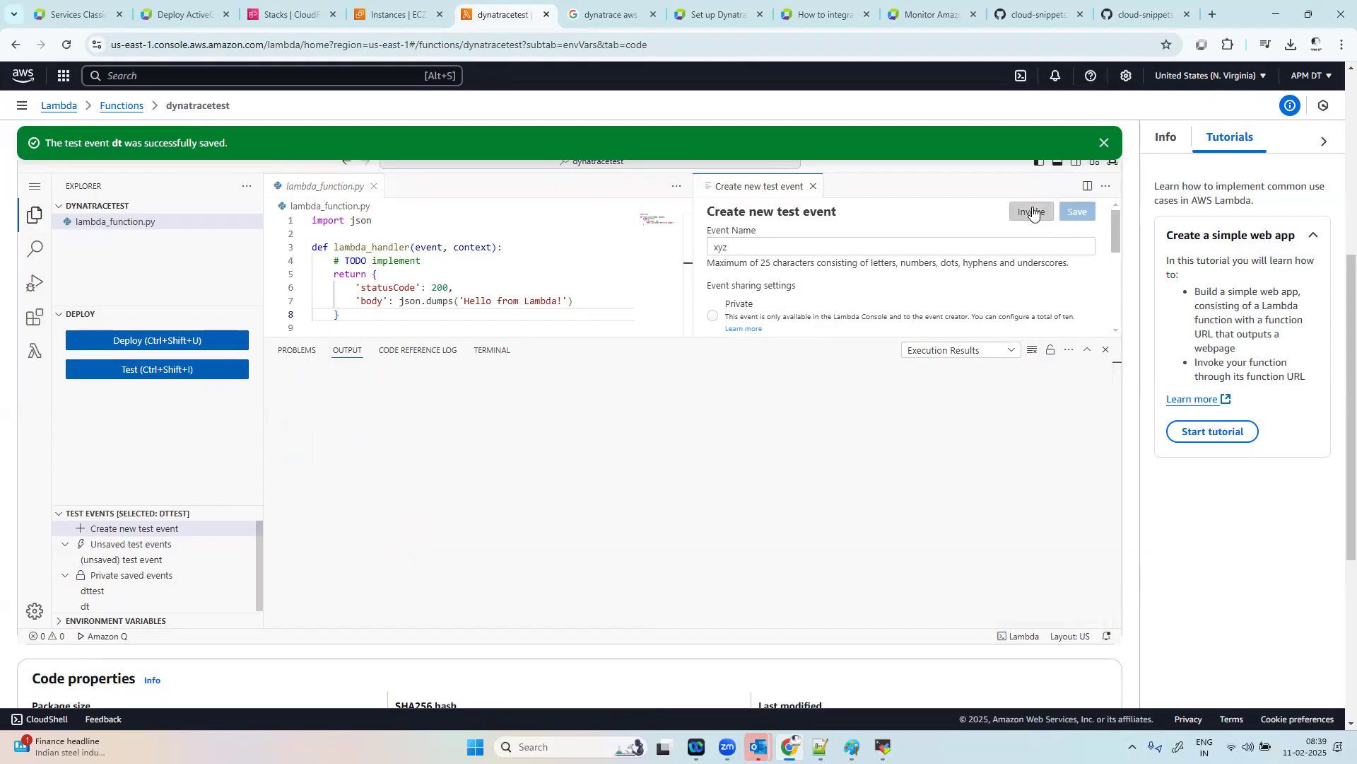
click(1033, 212)
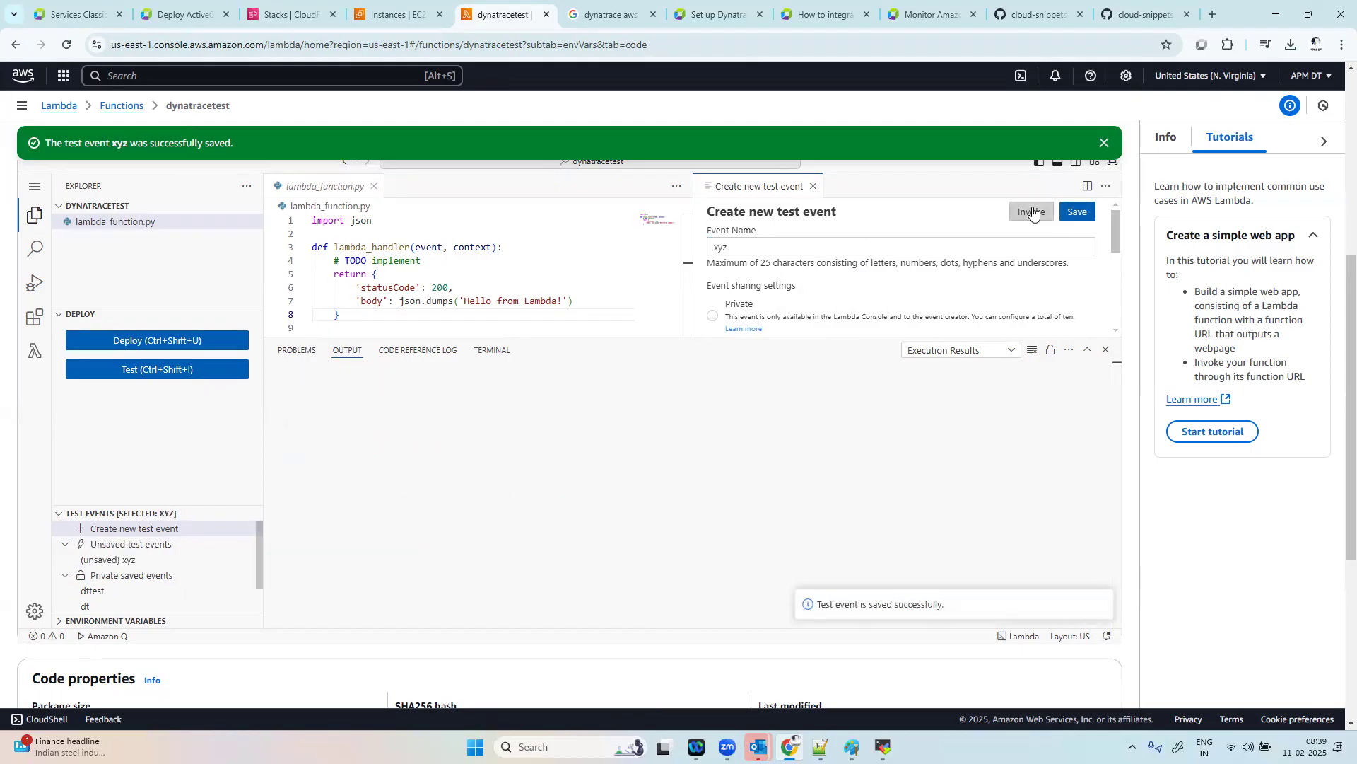
Step: Invoke the function once more from the xyz event form and review its CloudWatch metrics in the Monitor view
scroll(613, 290, up, 5)
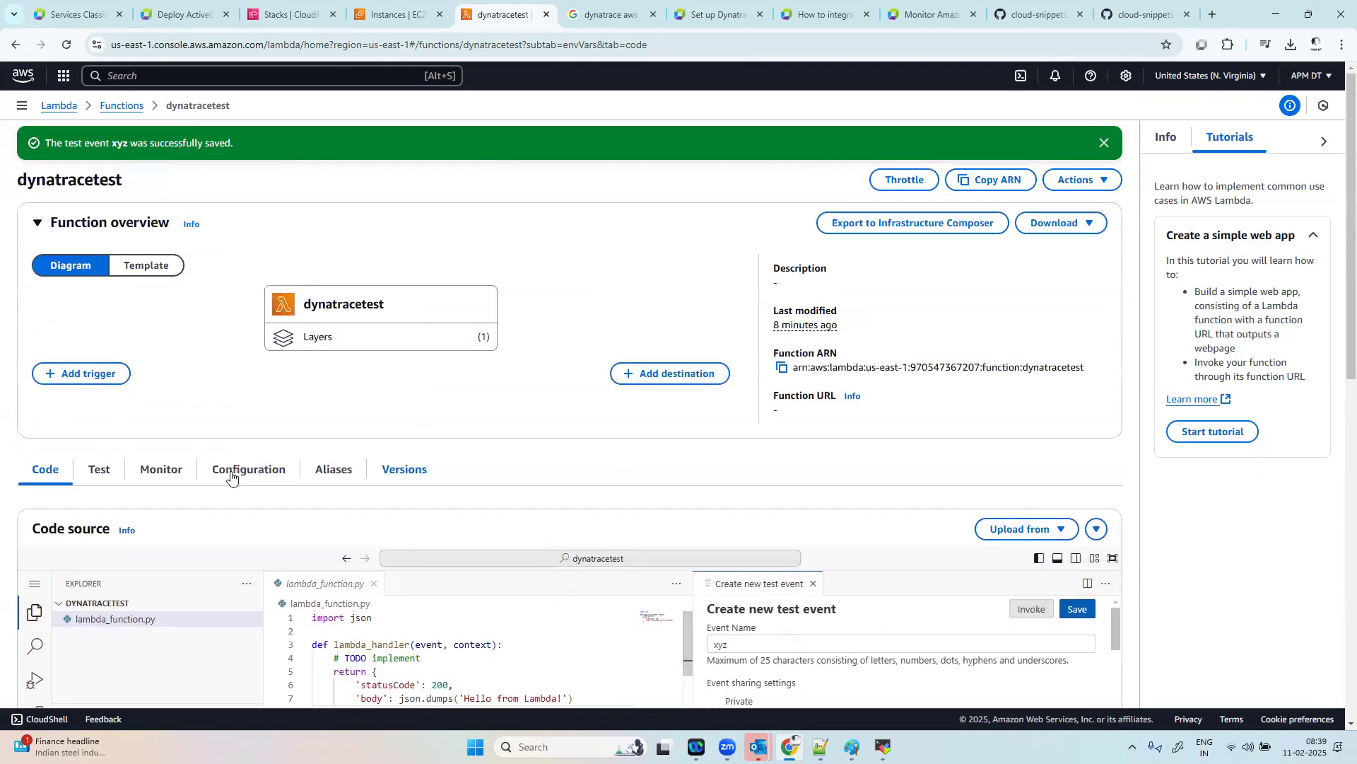
click(145, 467)
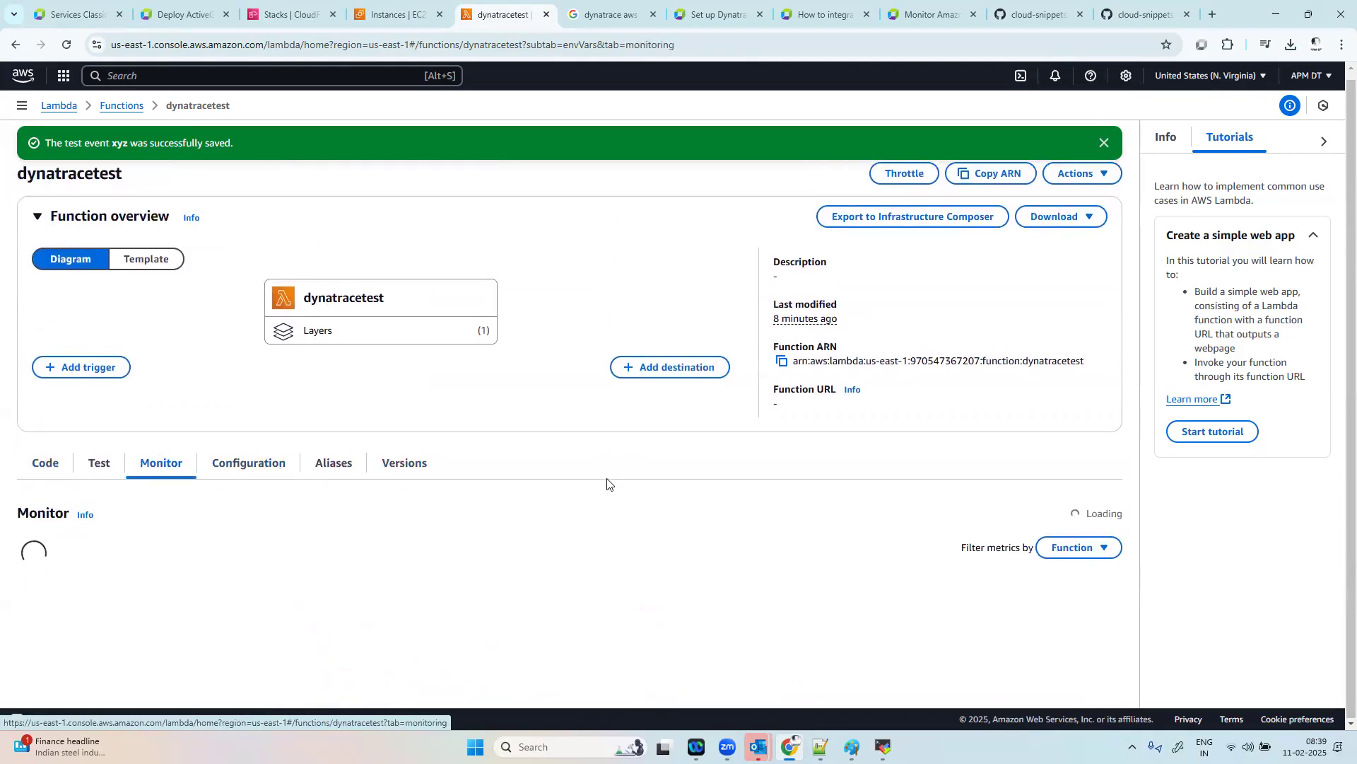
click(375, 324)
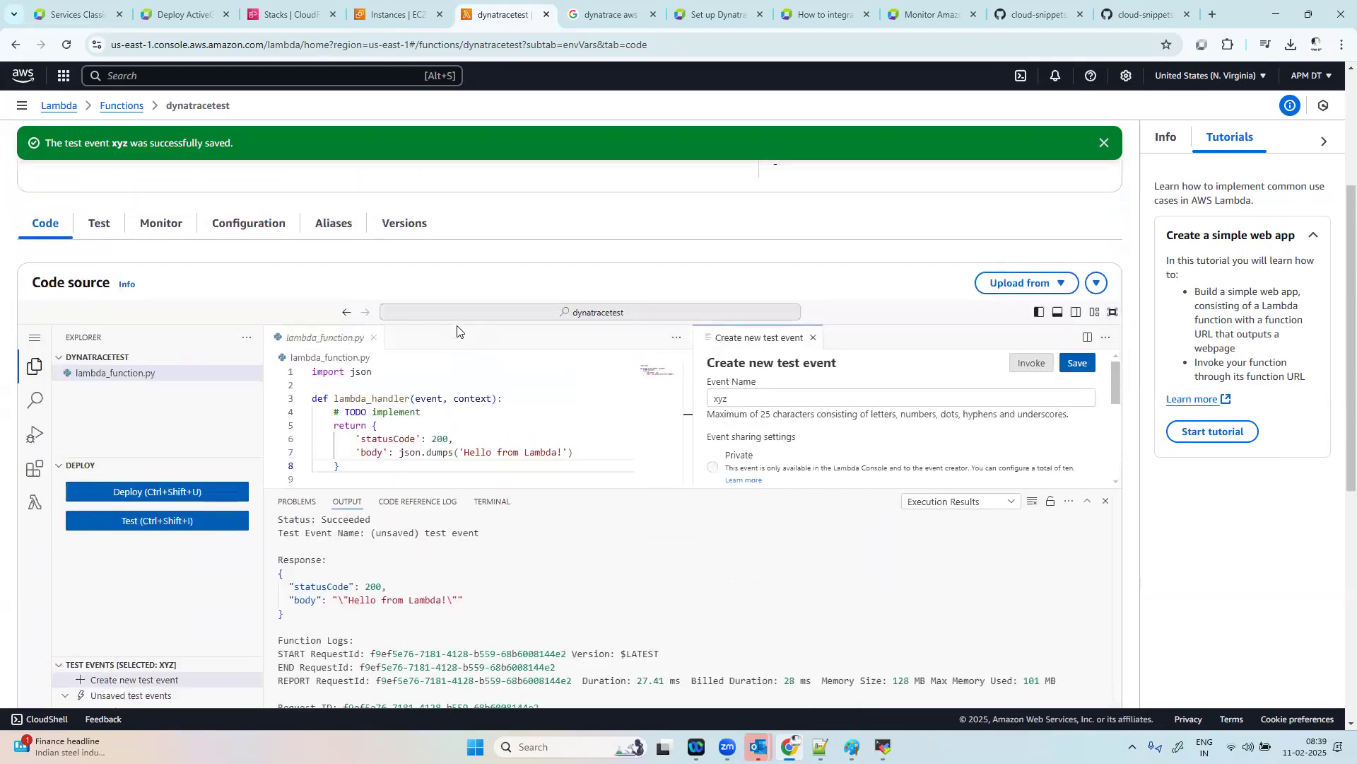
click(1027, 439)
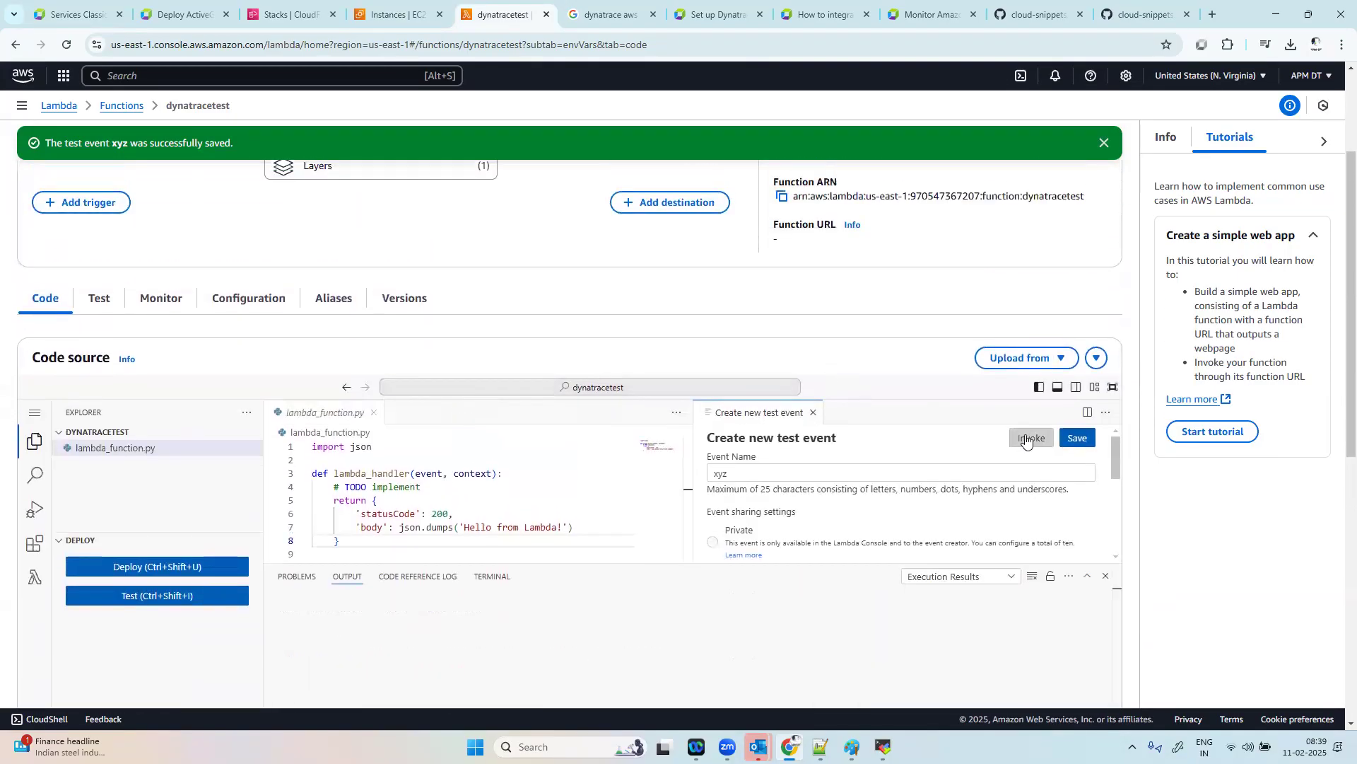
click(146, 301)
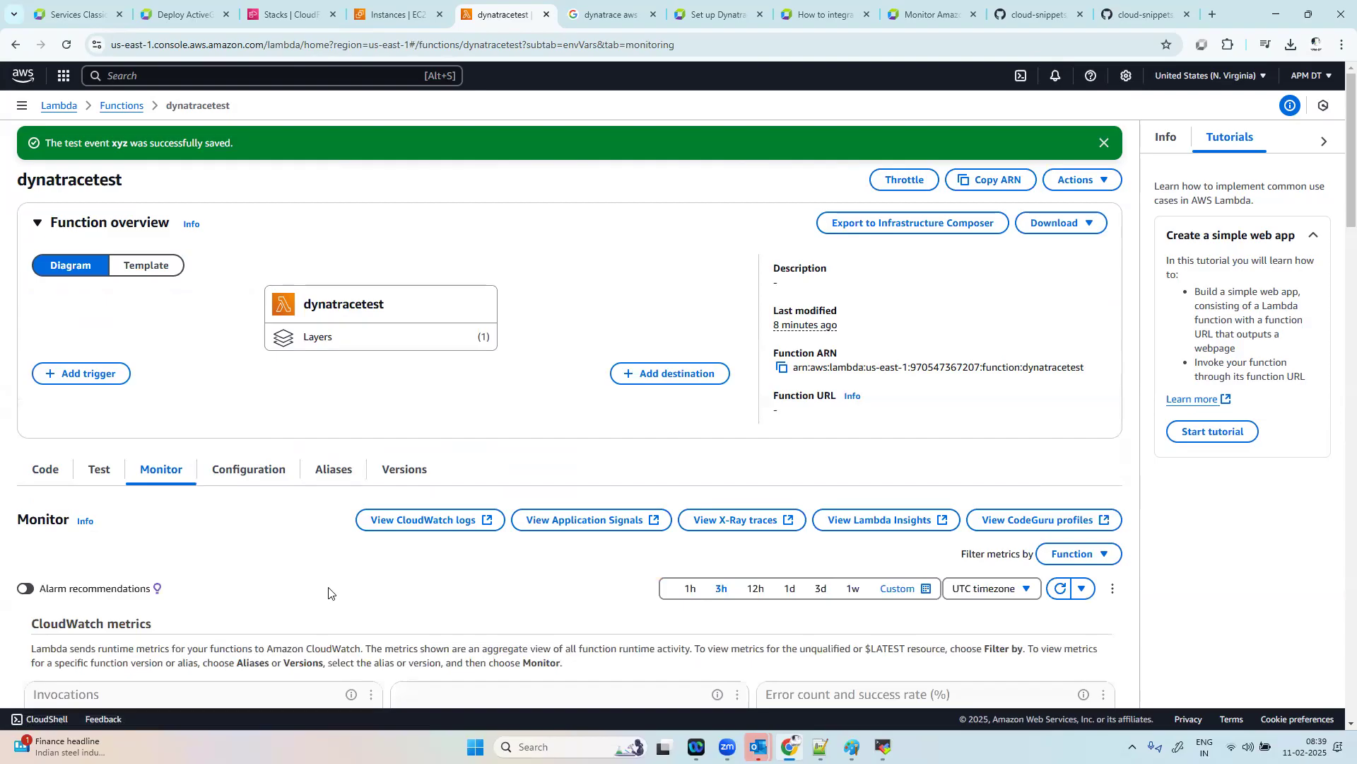
scroll(329, 592, down, 3)
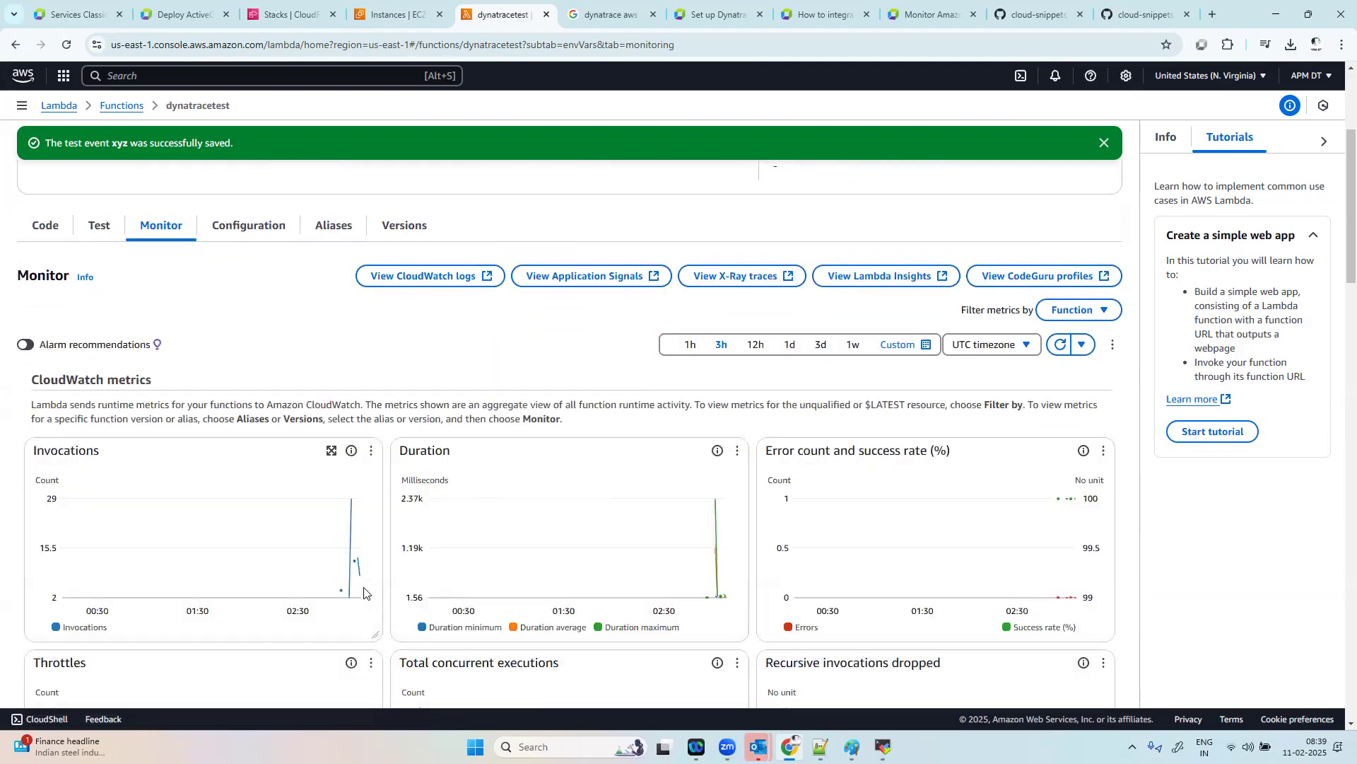
Step: Look through the remaining CloudWatch charts for the dynatracetest function, down to the async event and iterator age metrics
scroll(364, 593, down, 6)
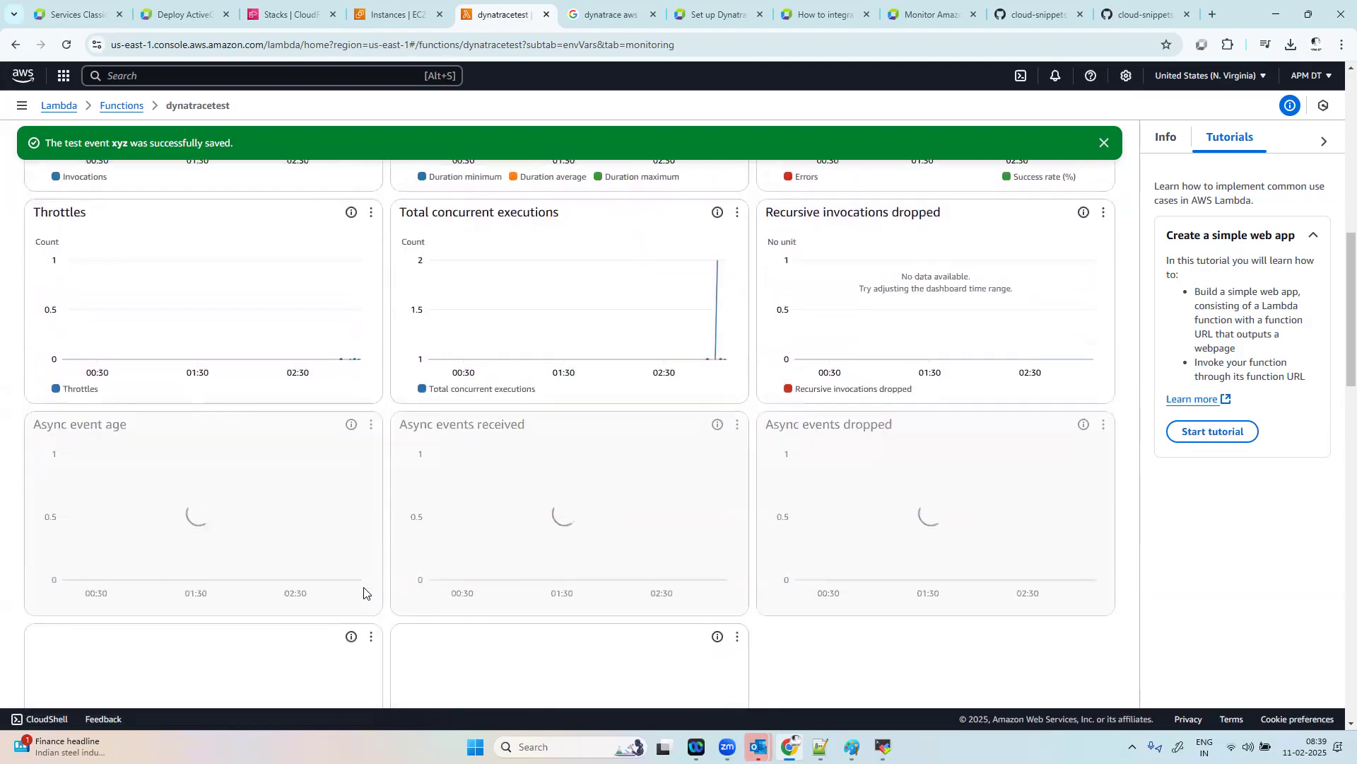
scroll(364, 592, down, 2)
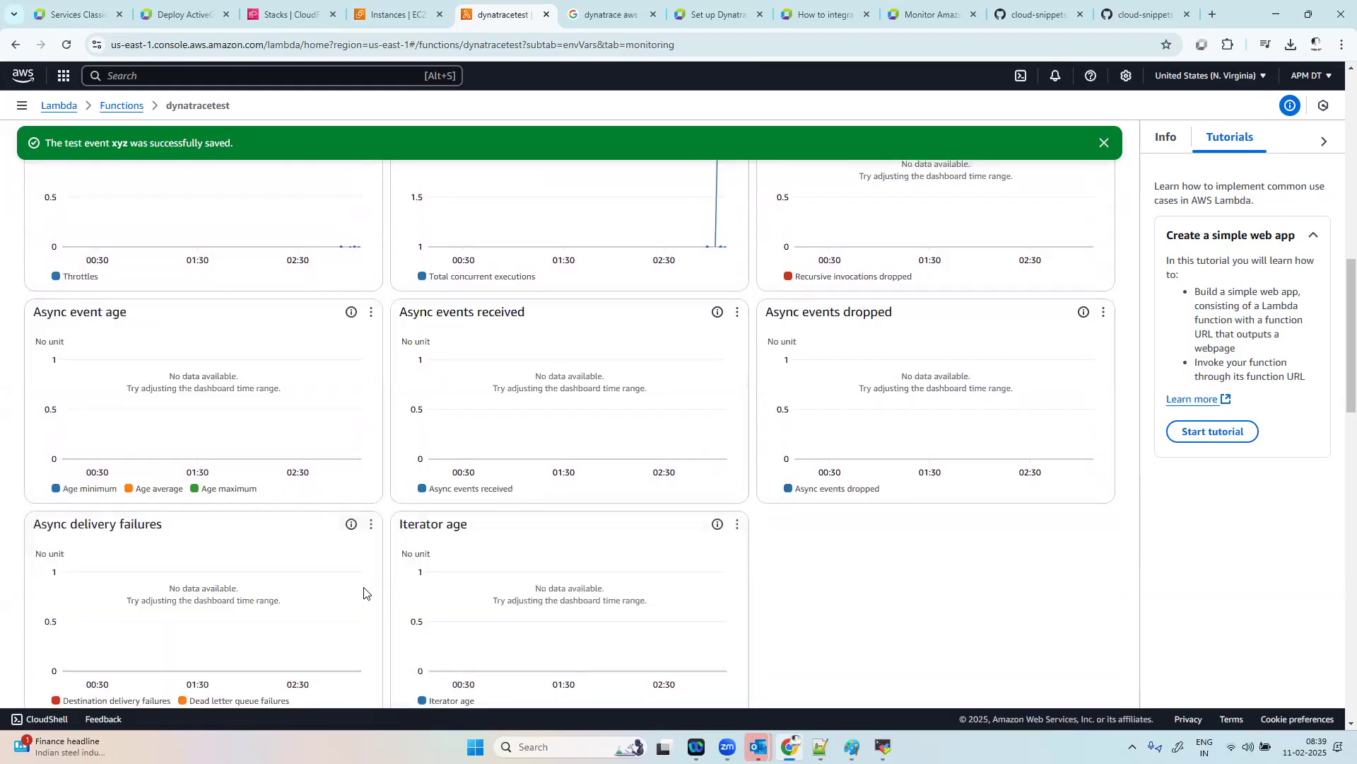
scroll(364, 592, up, 10)
Step: Switch to Dynatrace, reload Services Classic and check the services list for the Lambda function
click(289, 14)
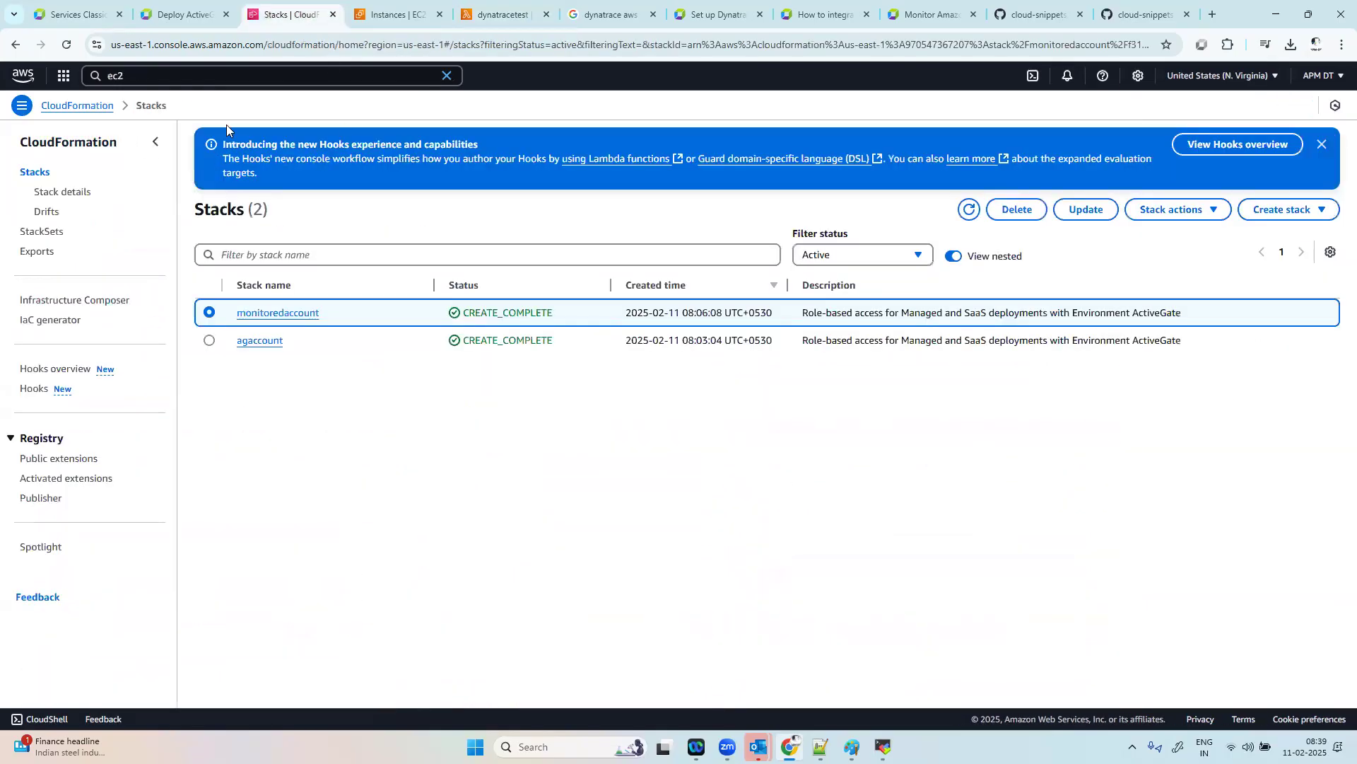
click(185, 15)
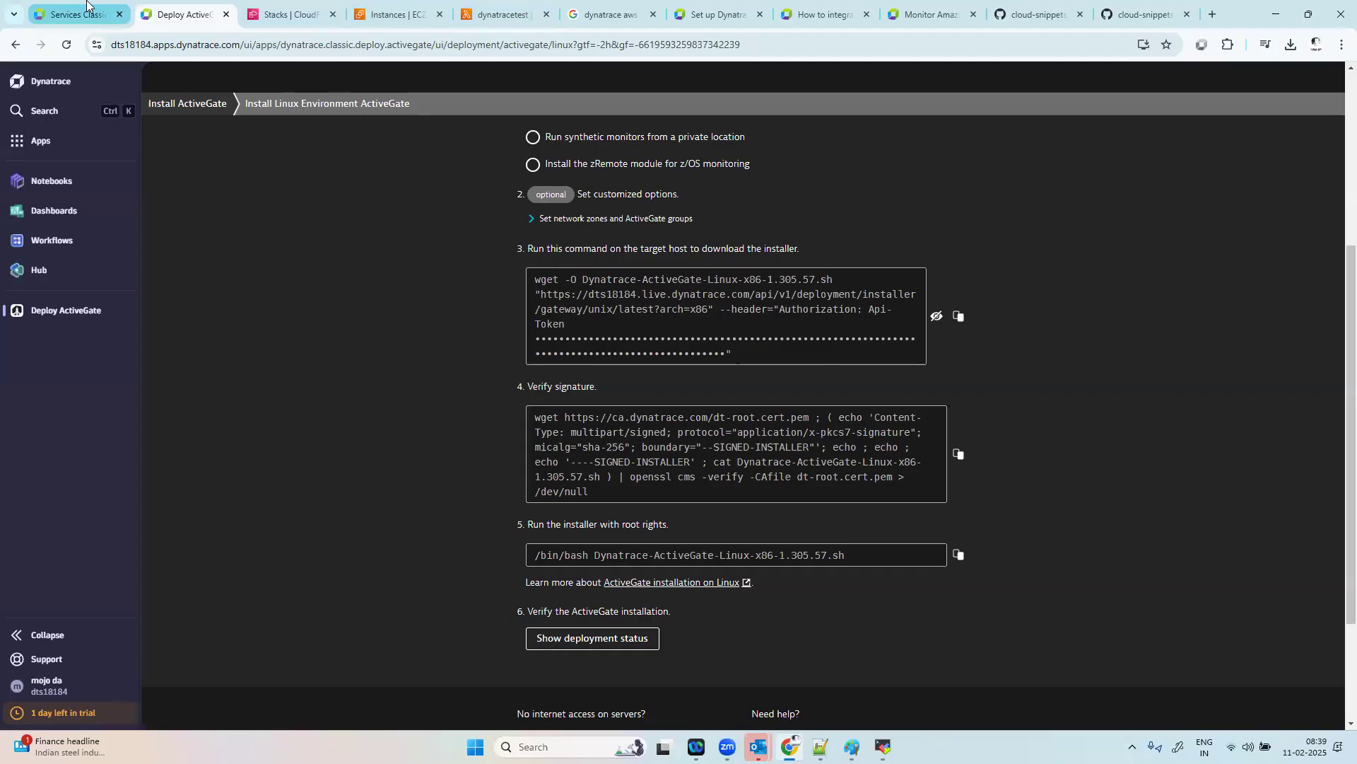
click(87, 7)
click(68, 47)
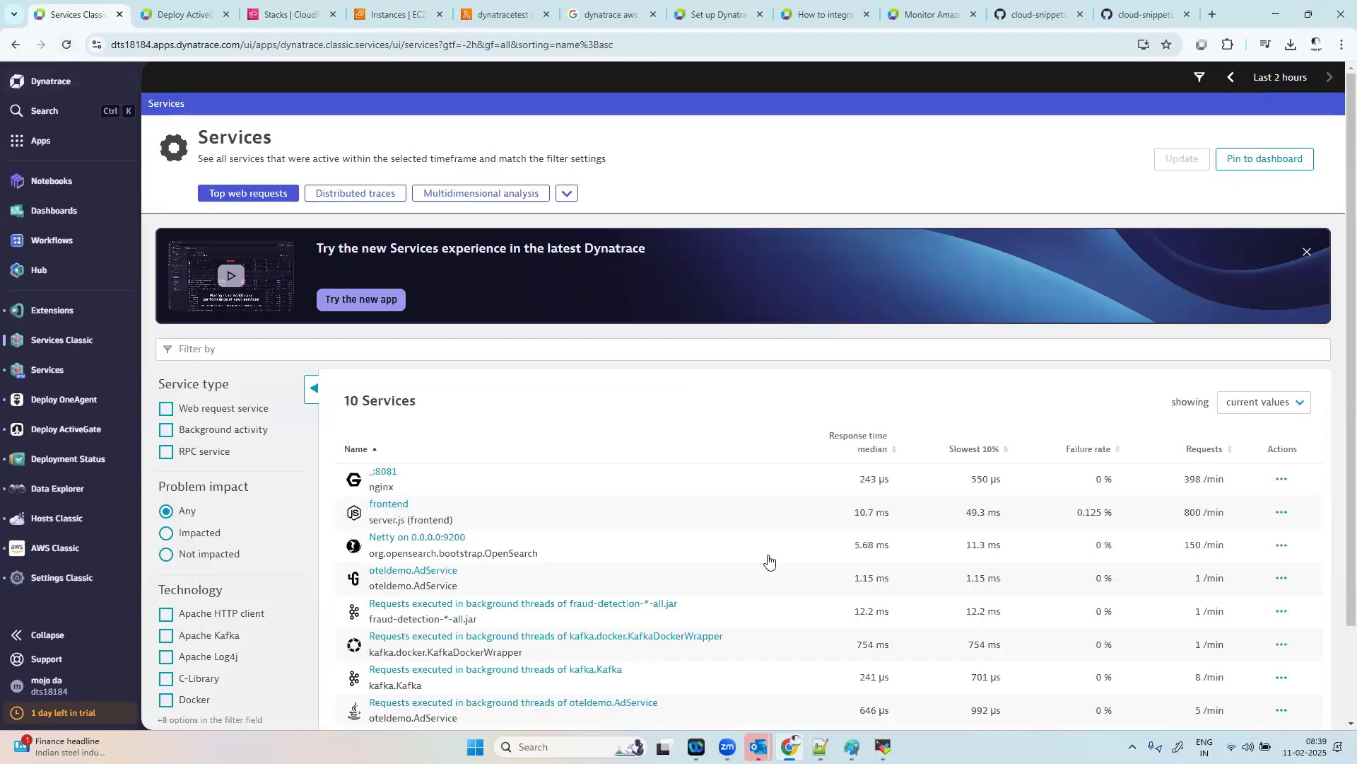
scroll(930, 477, down, 2)
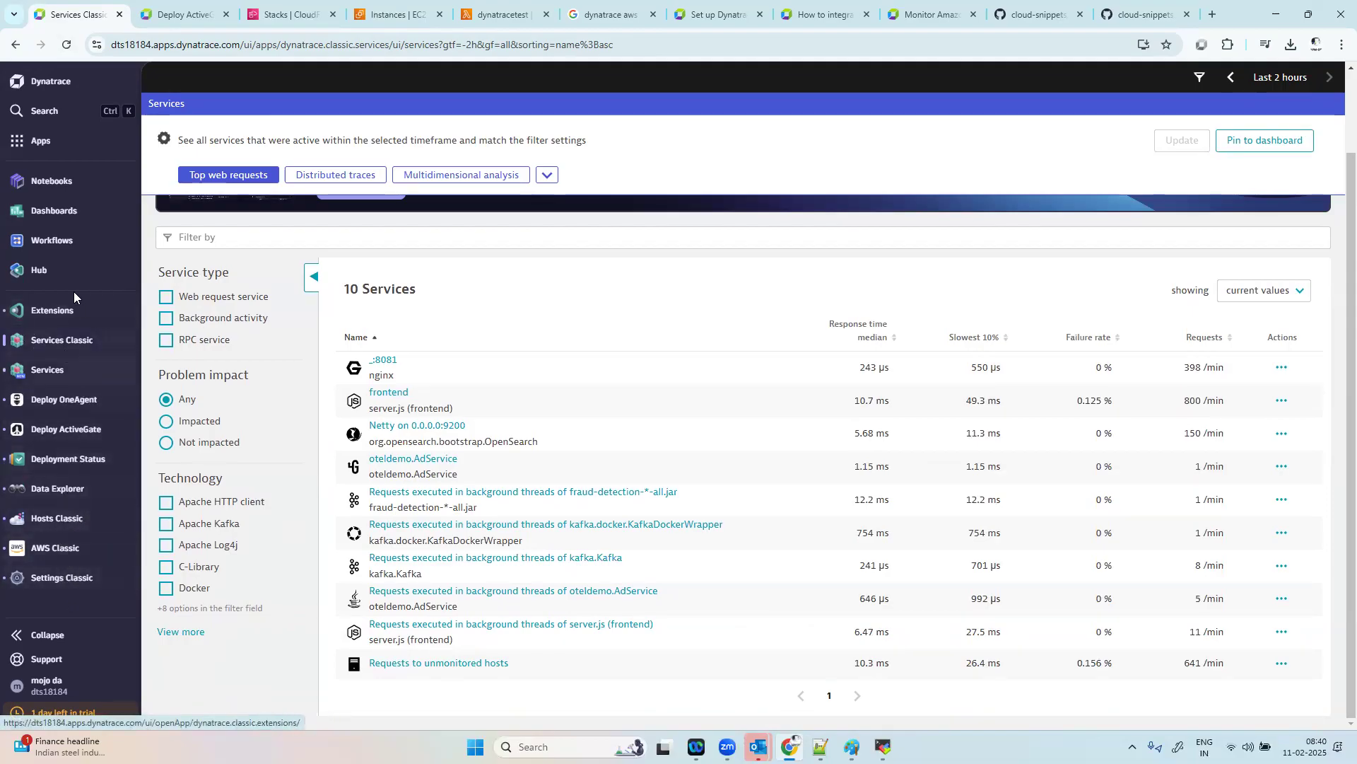
Step: Open the Extensions app and look over the Extensions 2.0 that can be added to the environment
click(57, 314)
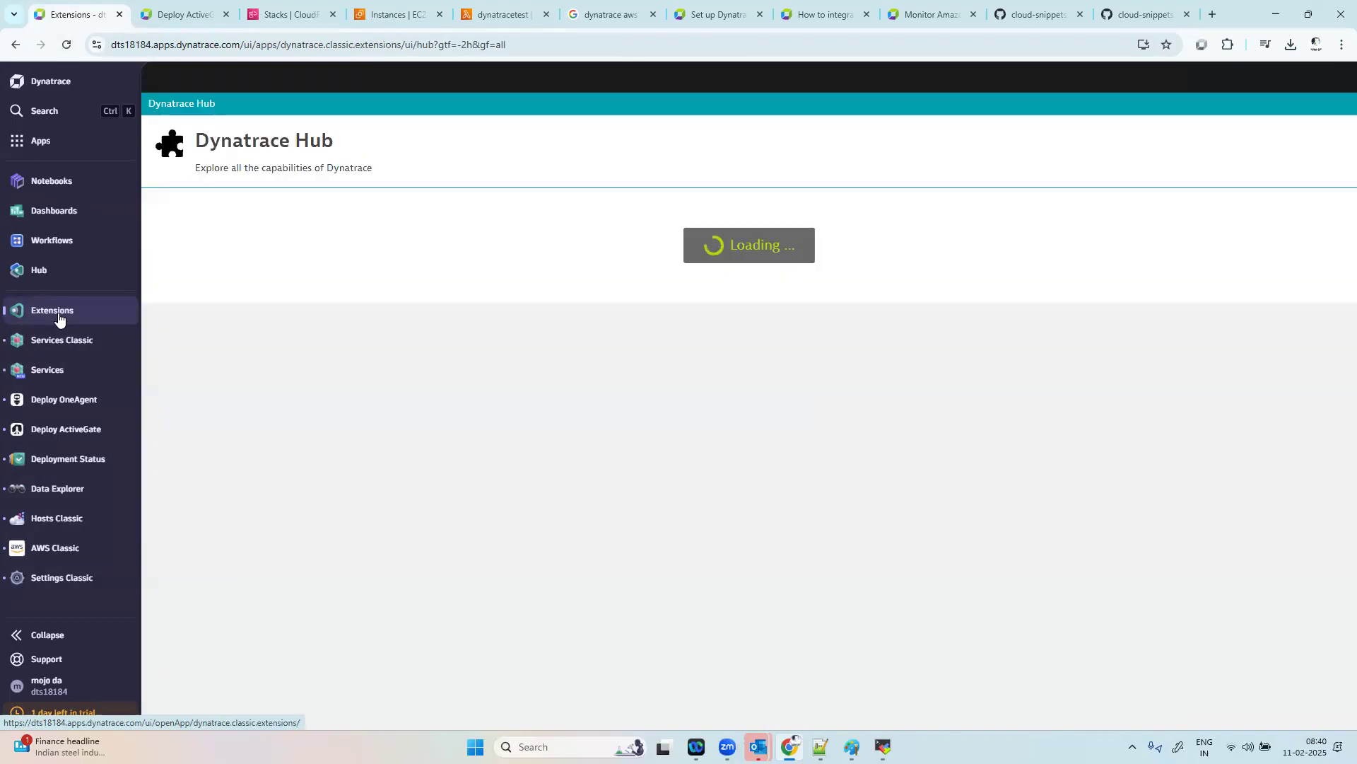
scroll(638, 523, down, 2)
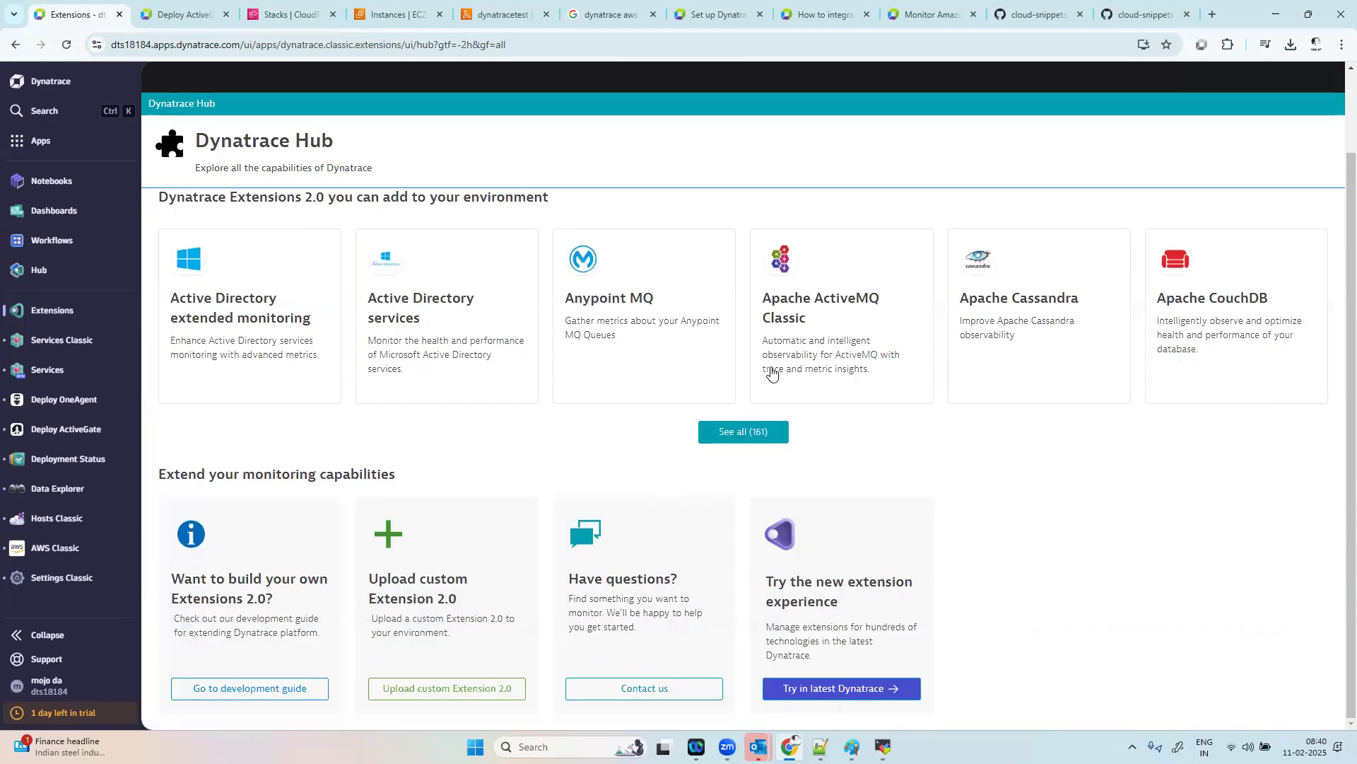
scroll(773, 374, up, 2)
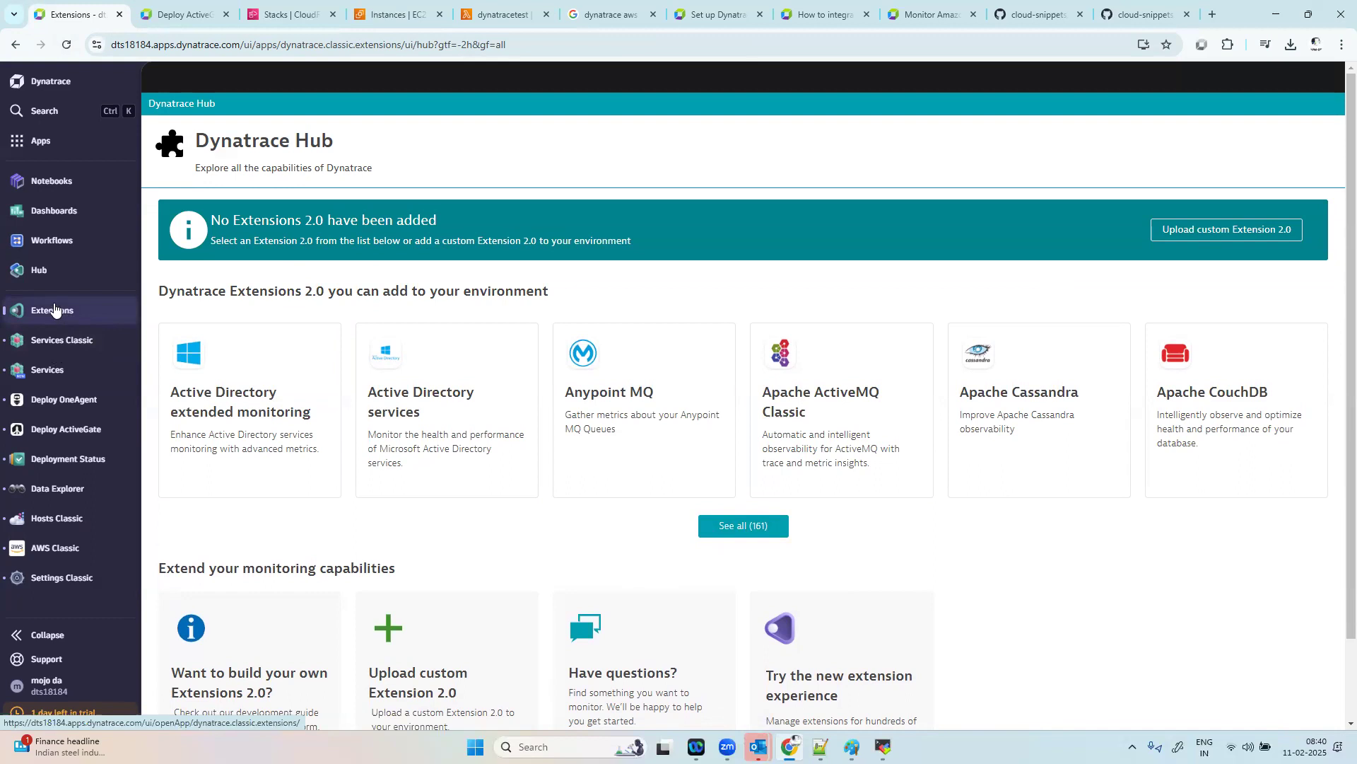
Step: Open AWS Classic and view the Lambda function section of the dynatrace aws integration
right_click(63, 551)
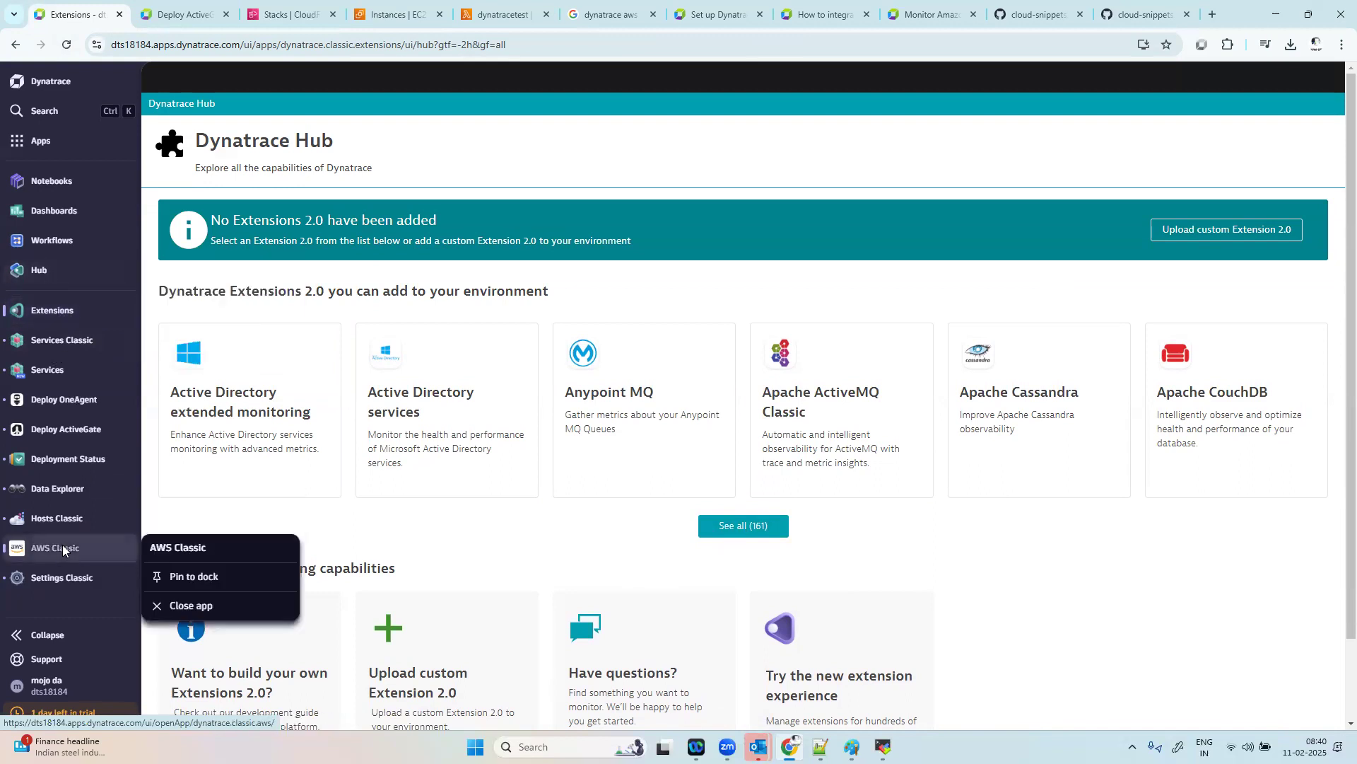
click(63, 551)
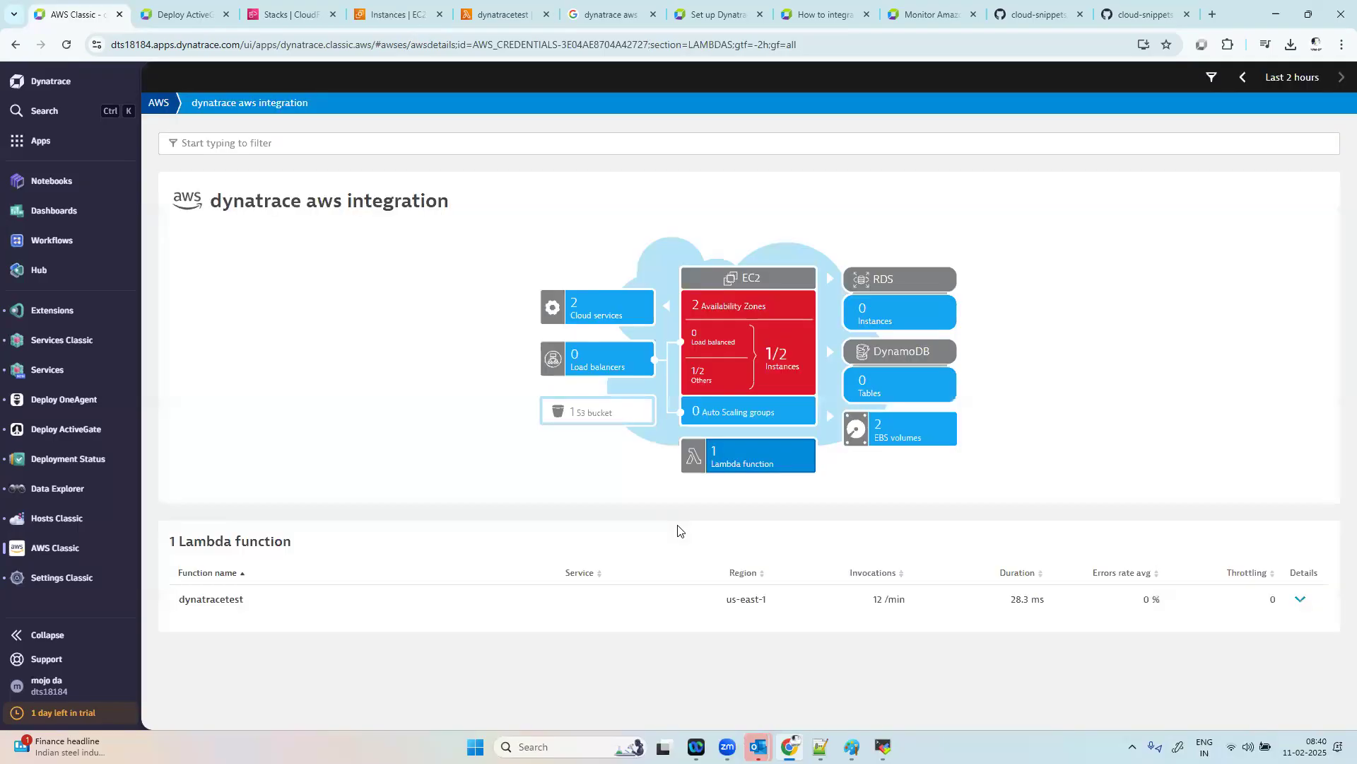
scroll(461, 605, down, 1)
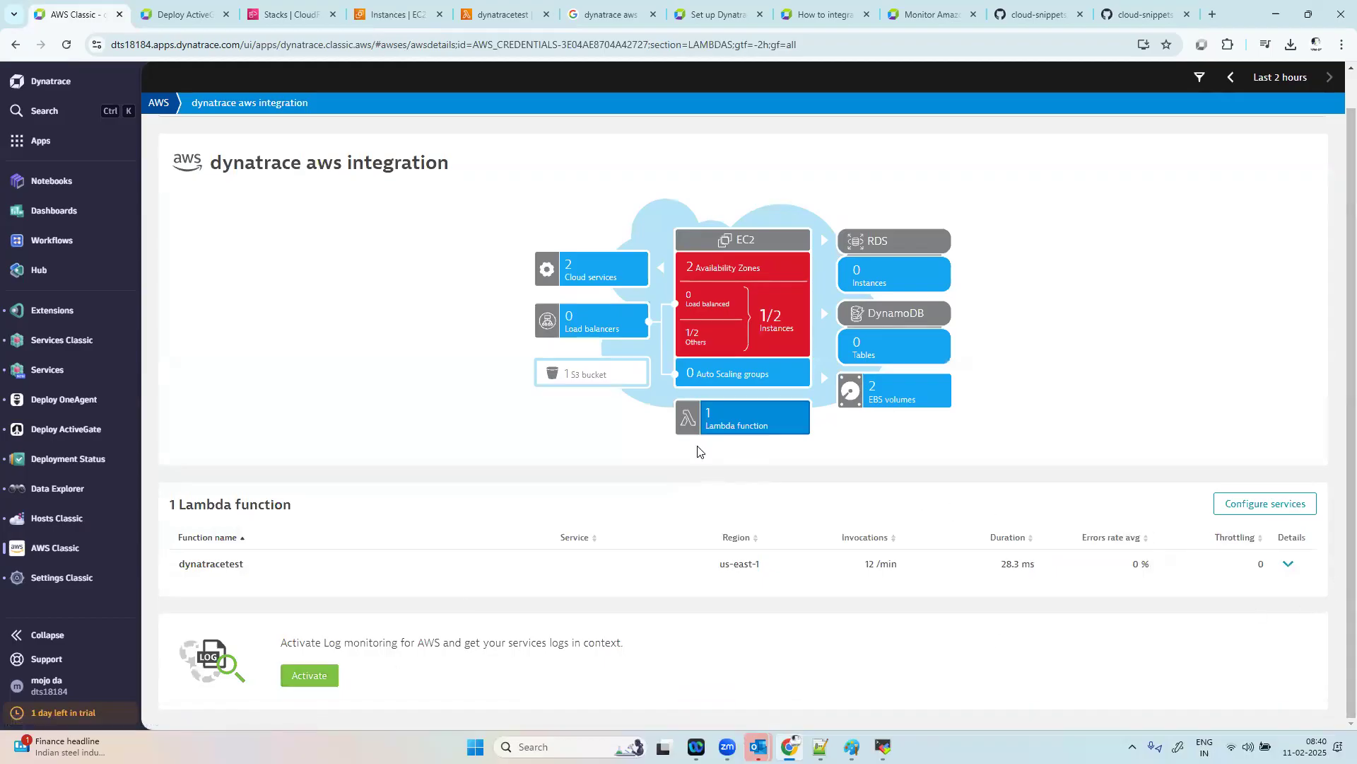
Step: Open the log monitoring activation page for AWS and read its overview and use cases
click(297, 670)
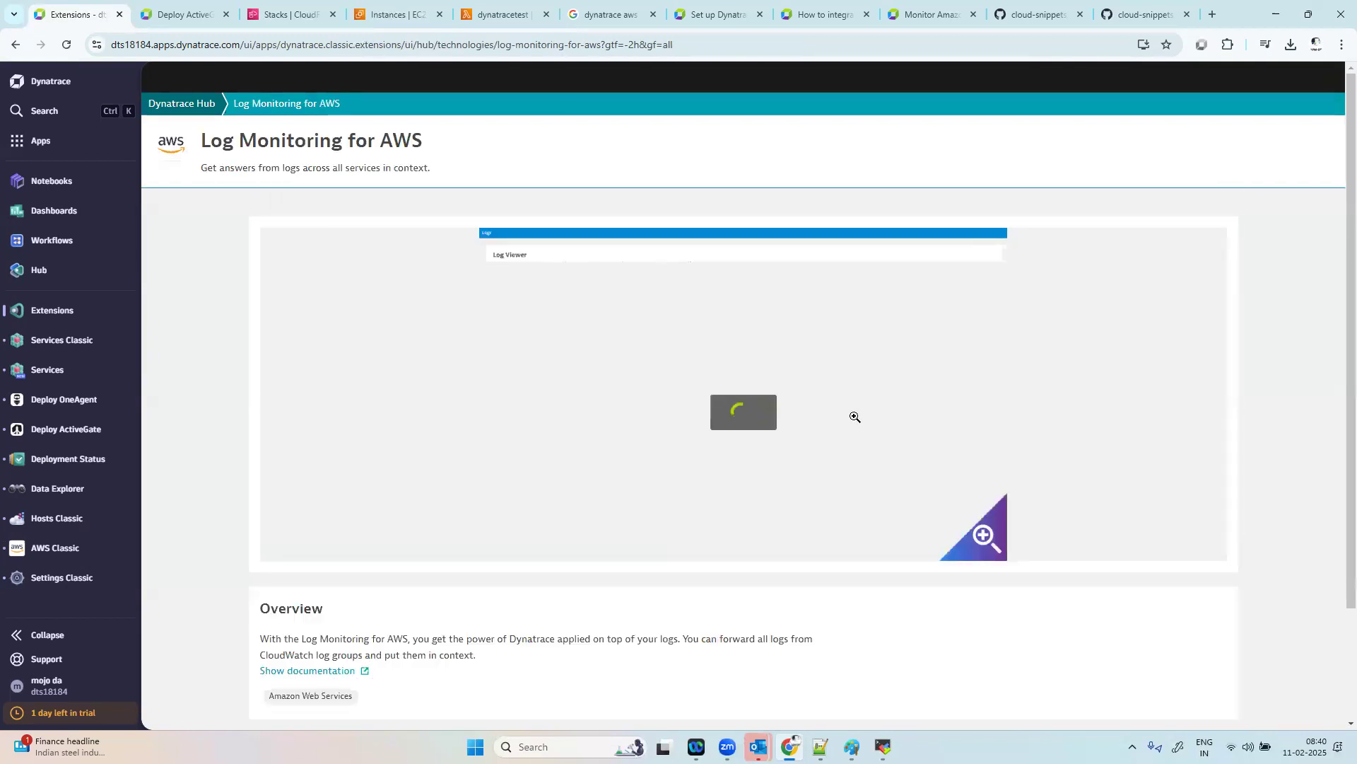
scroll(855, 417, down, 2)
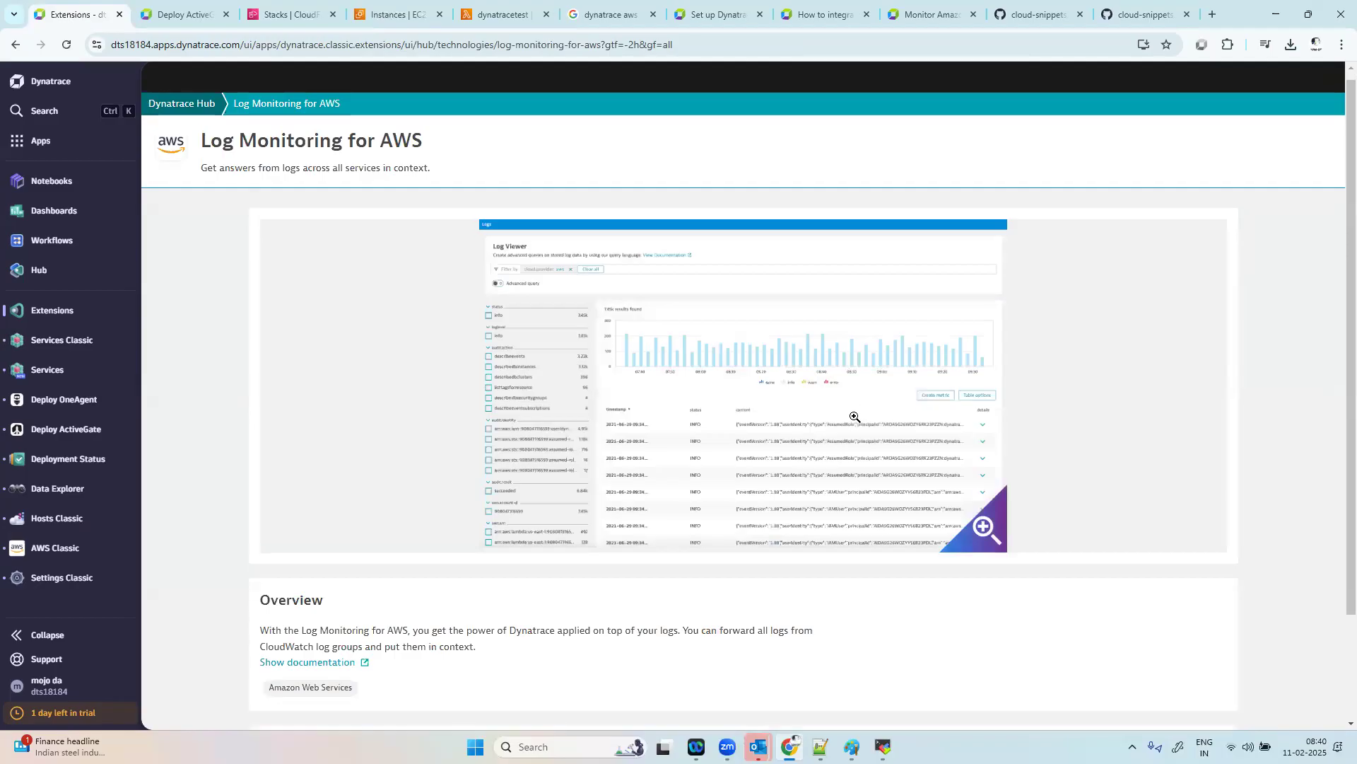
scroll(855, 417, up, 2)
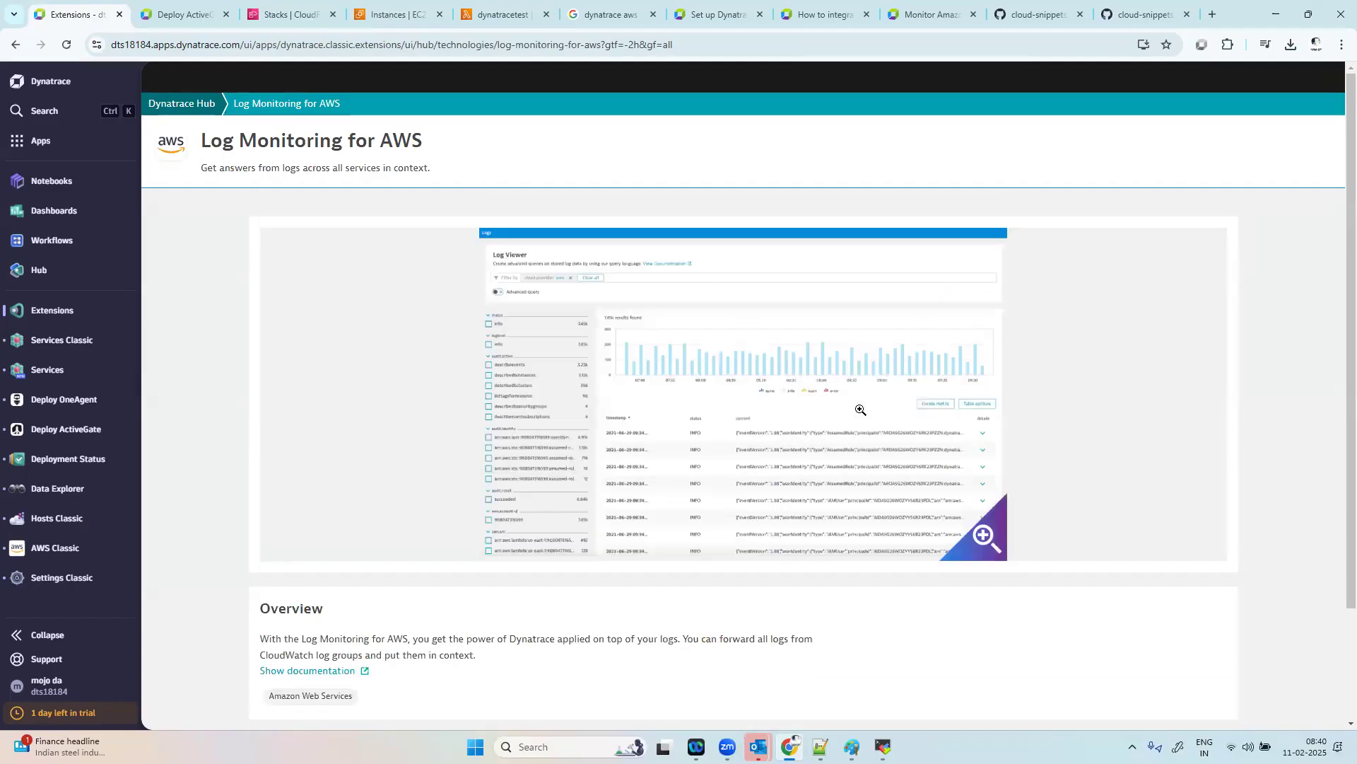
scroll(782, 533, down, 2)
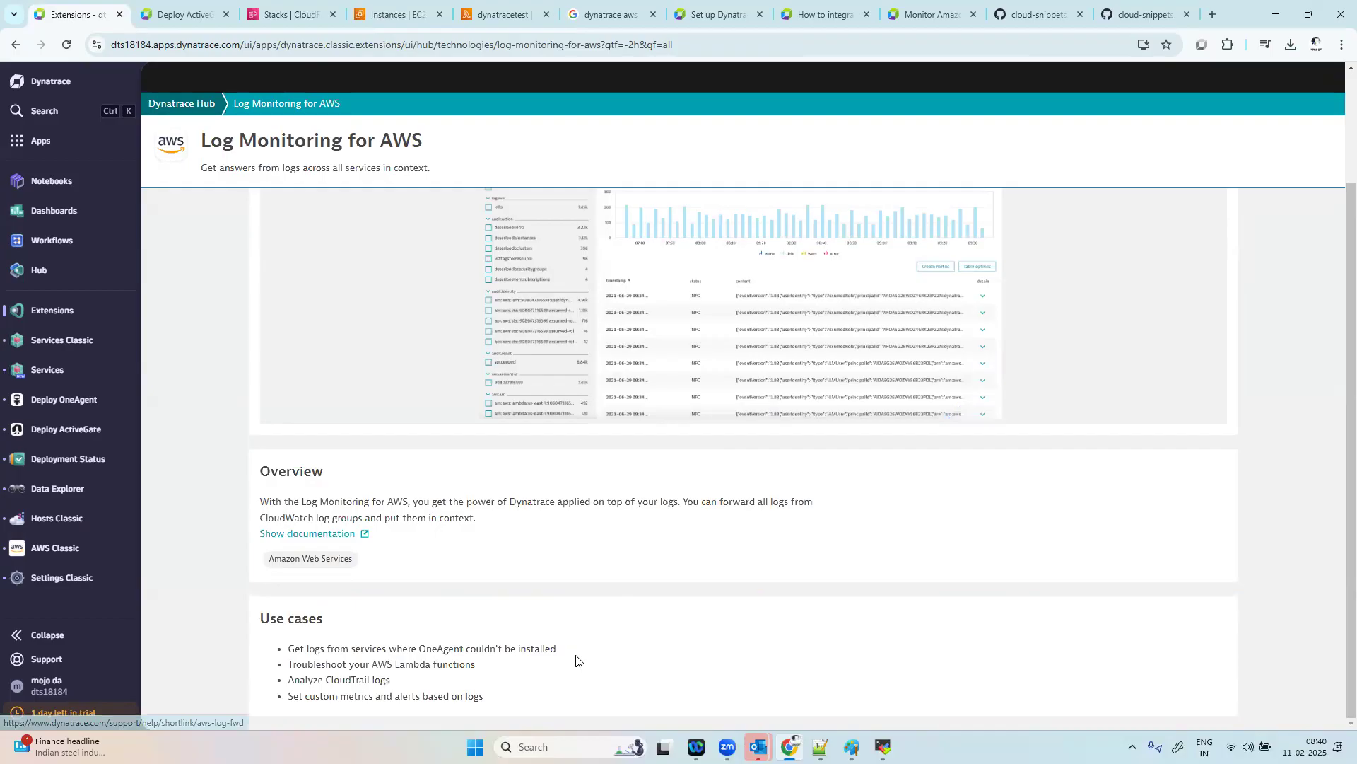
scroll(739, 539, up, 2)
drag(258, 45, 214, 44)
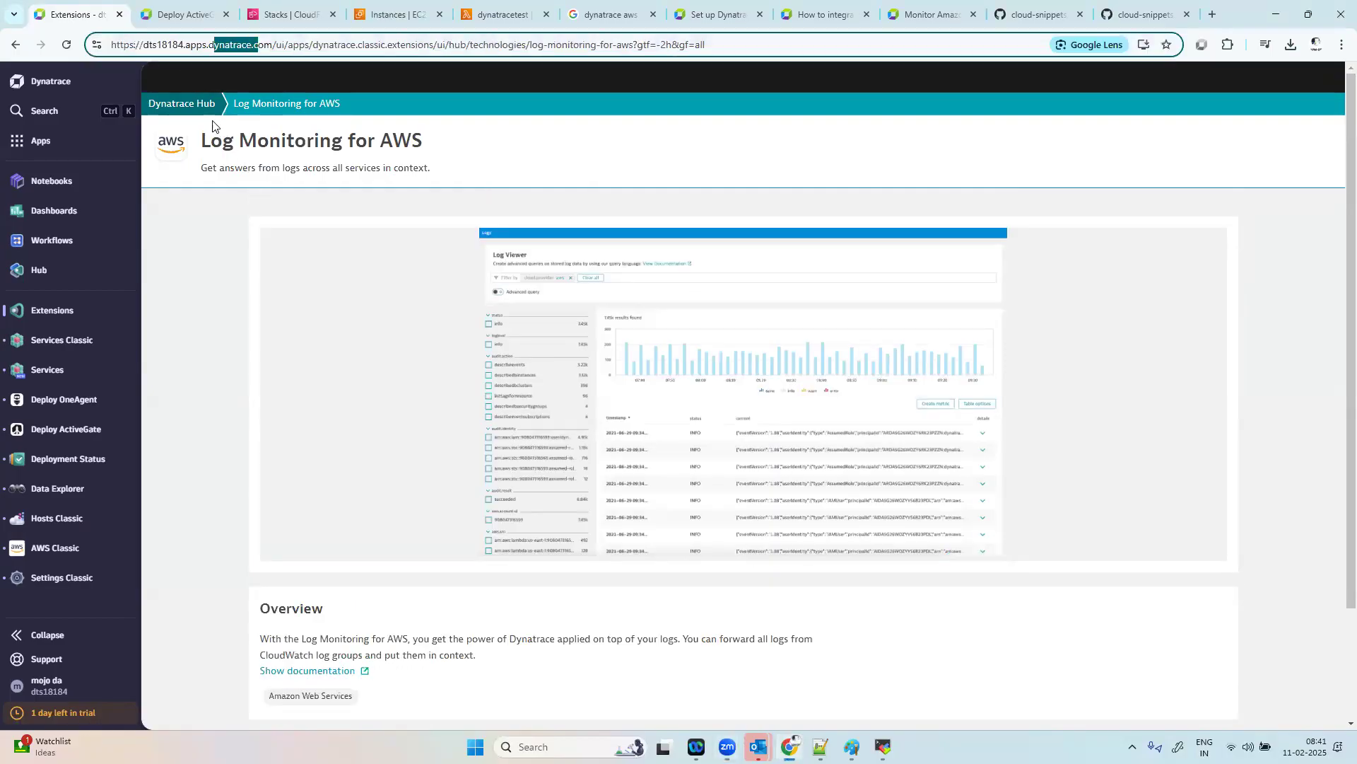
Step: Return to AWS Classic, expand the dynatracetest function's details and view its invocations and average error rate charts
click(69, 543)
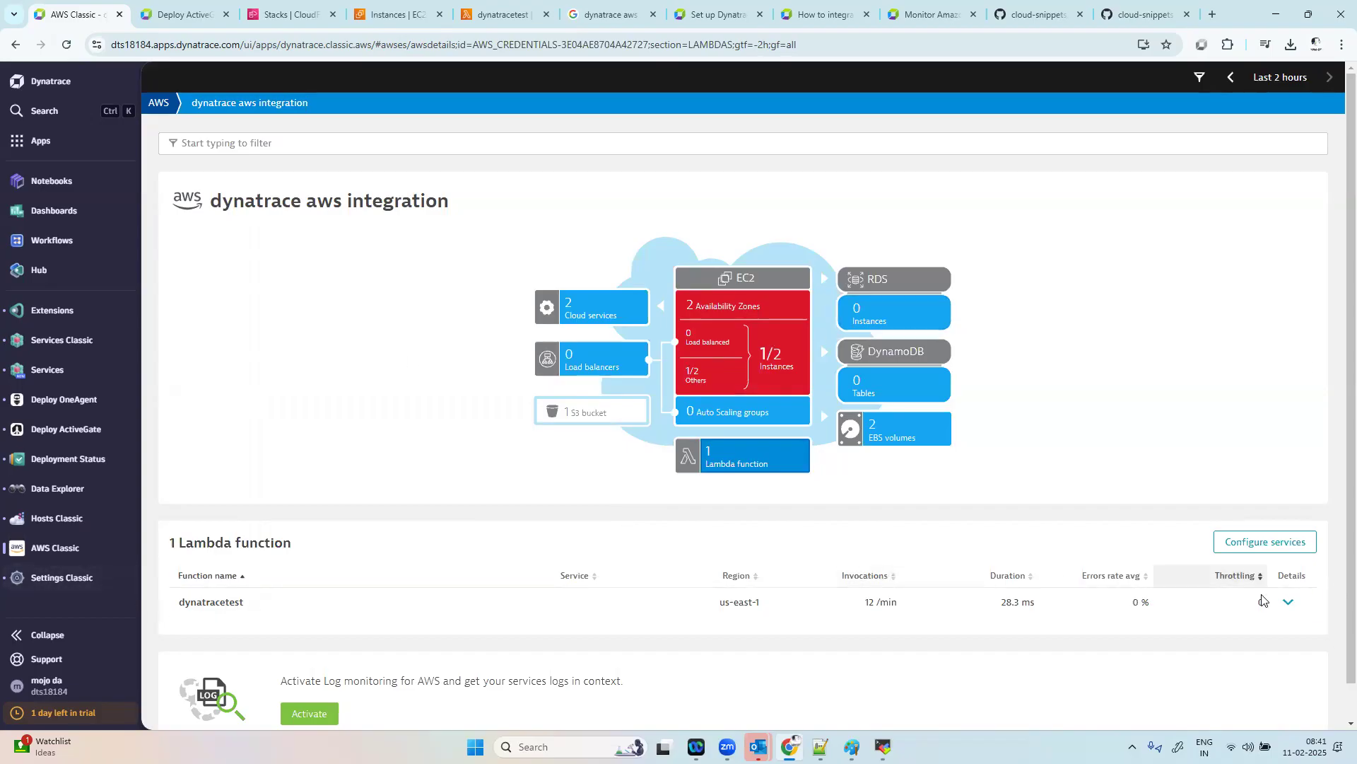
click(1287, 602)
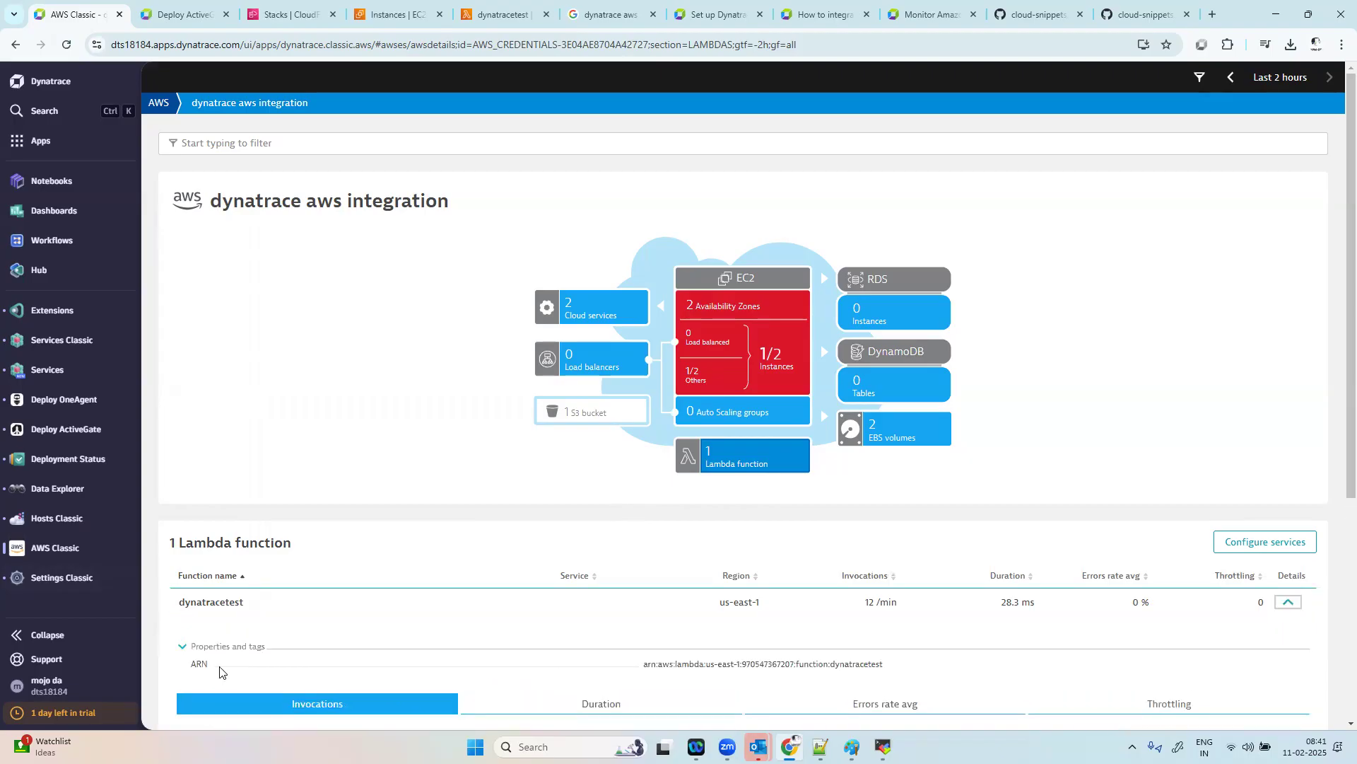
scroll(1001, 543, down, 3)
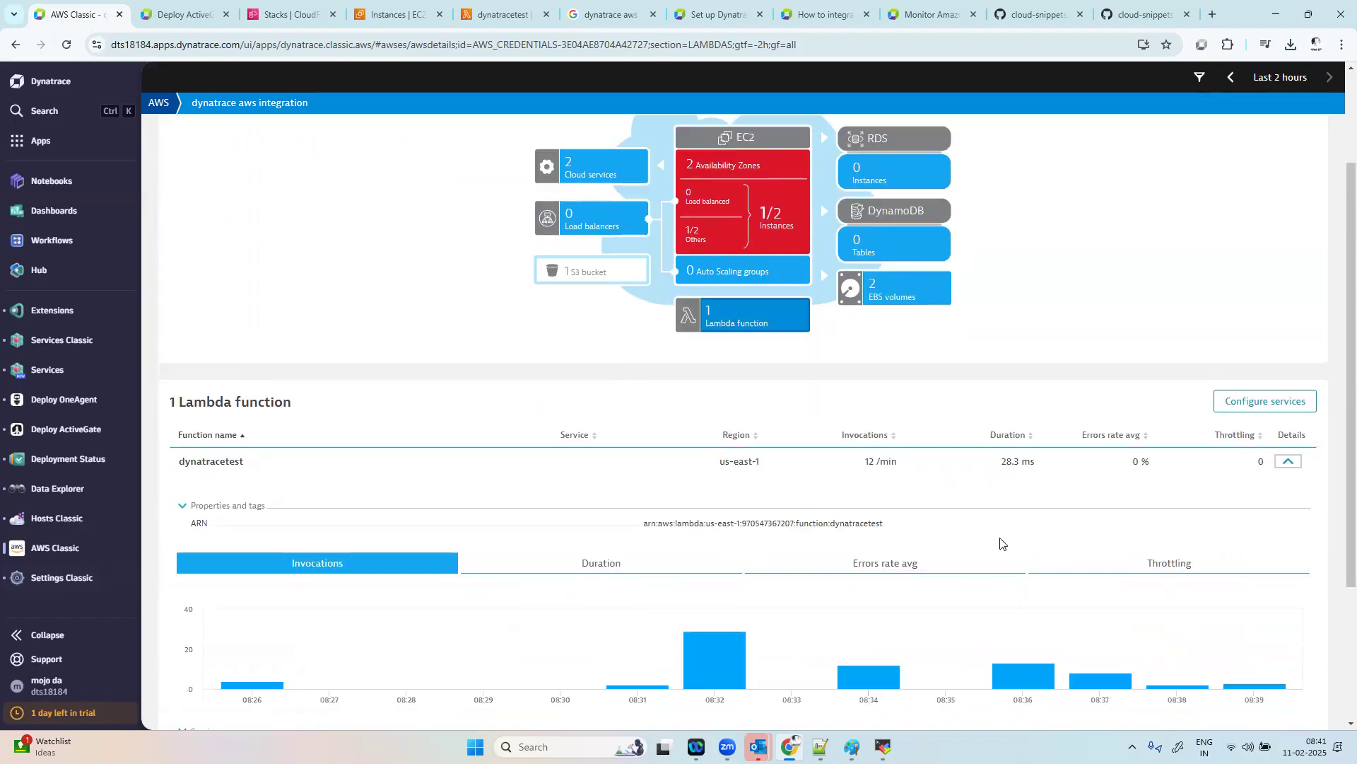
click(916, 524)
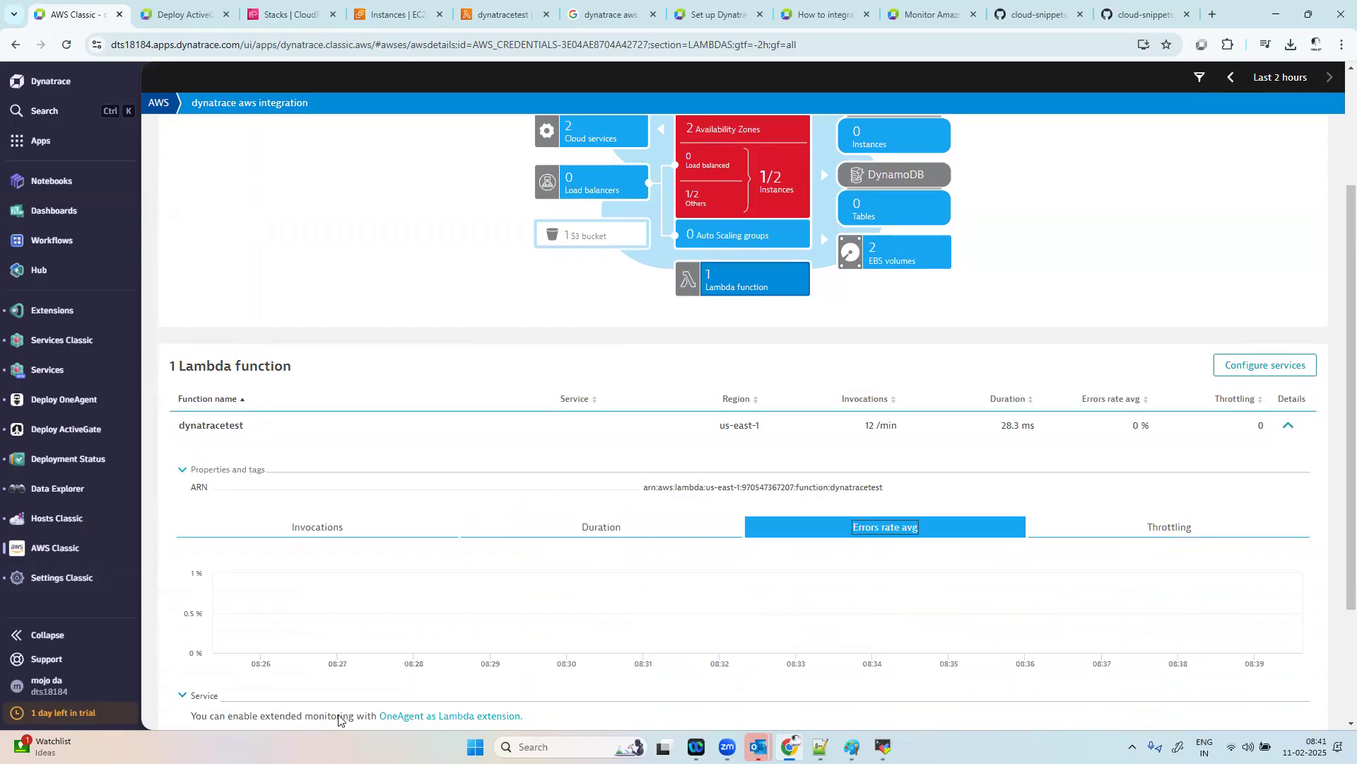
Step: Open the OneAgent as Lambda extension link in a new tab, start its setup and review the AWS Lambda monitoring settings
right_click(430, 719)
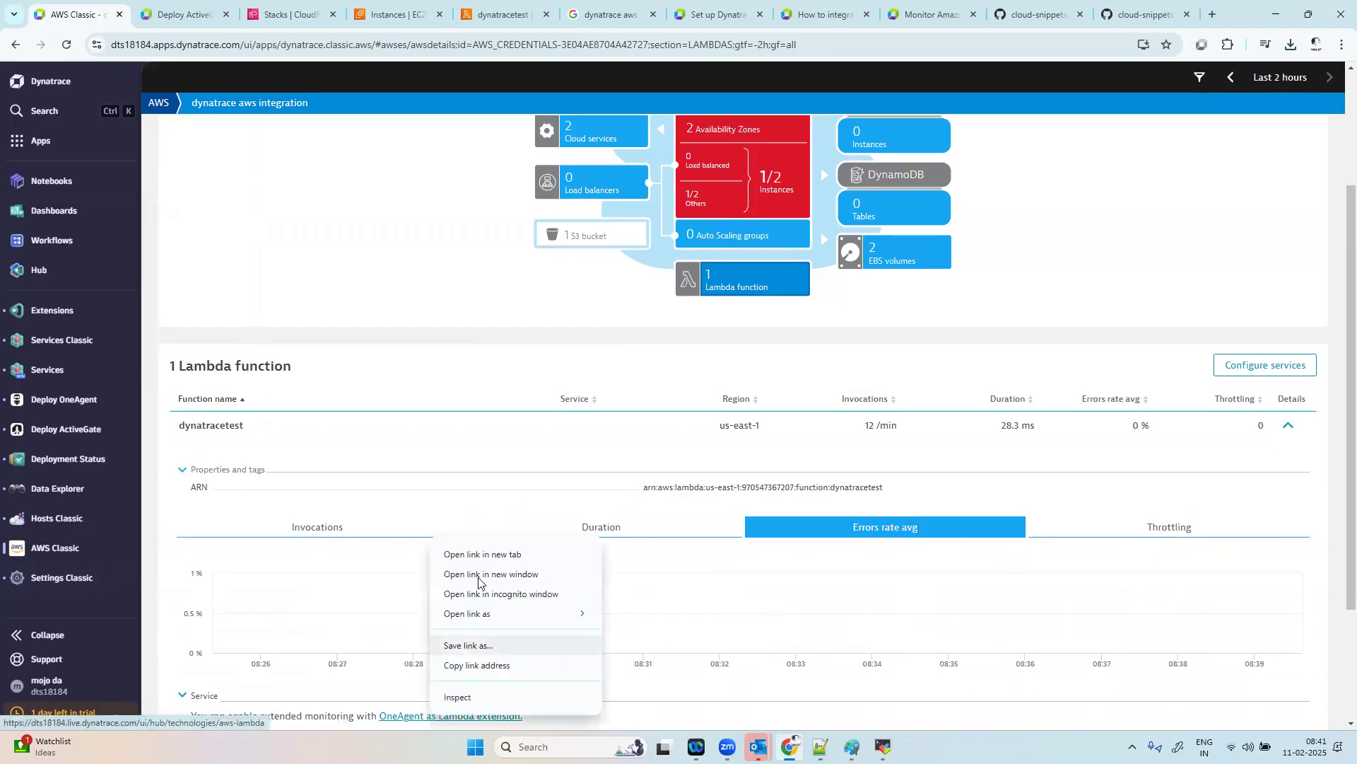
click(508, 553)
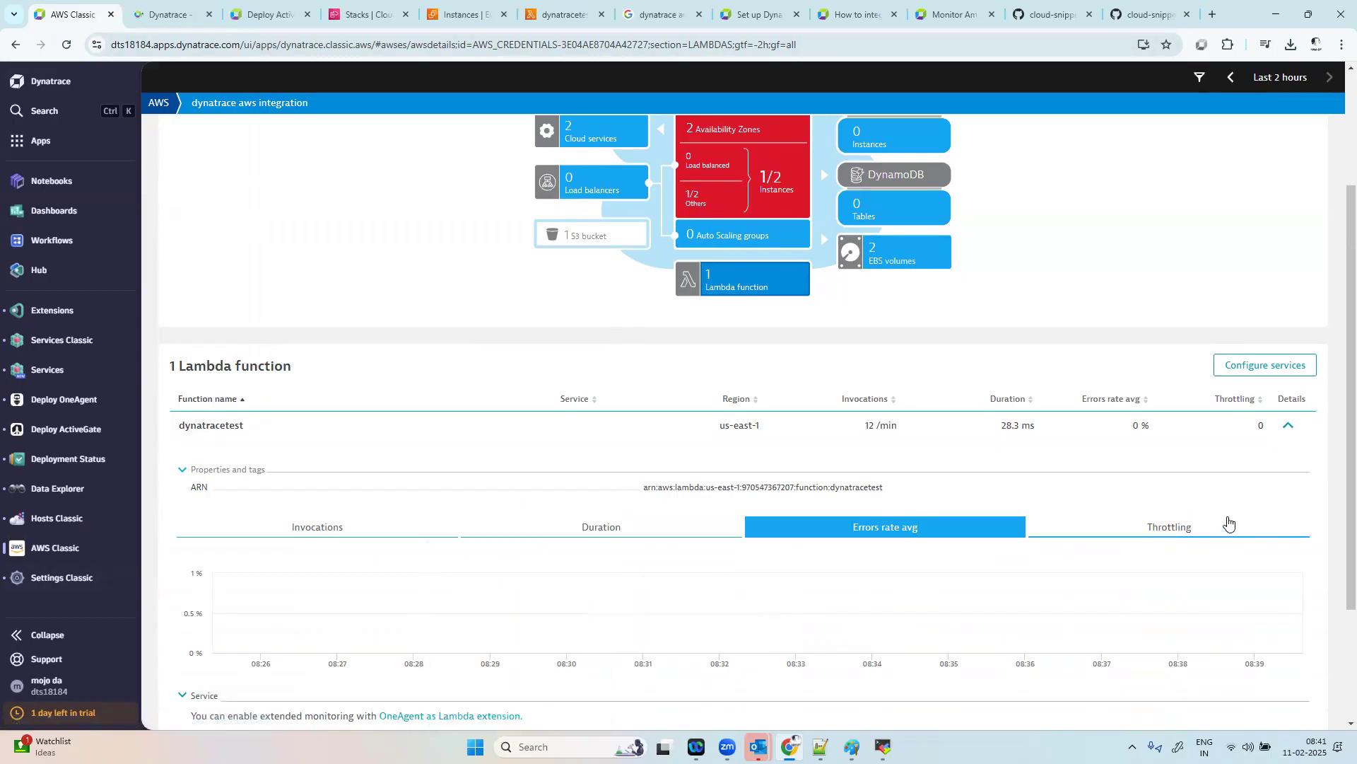
click(168, 8)
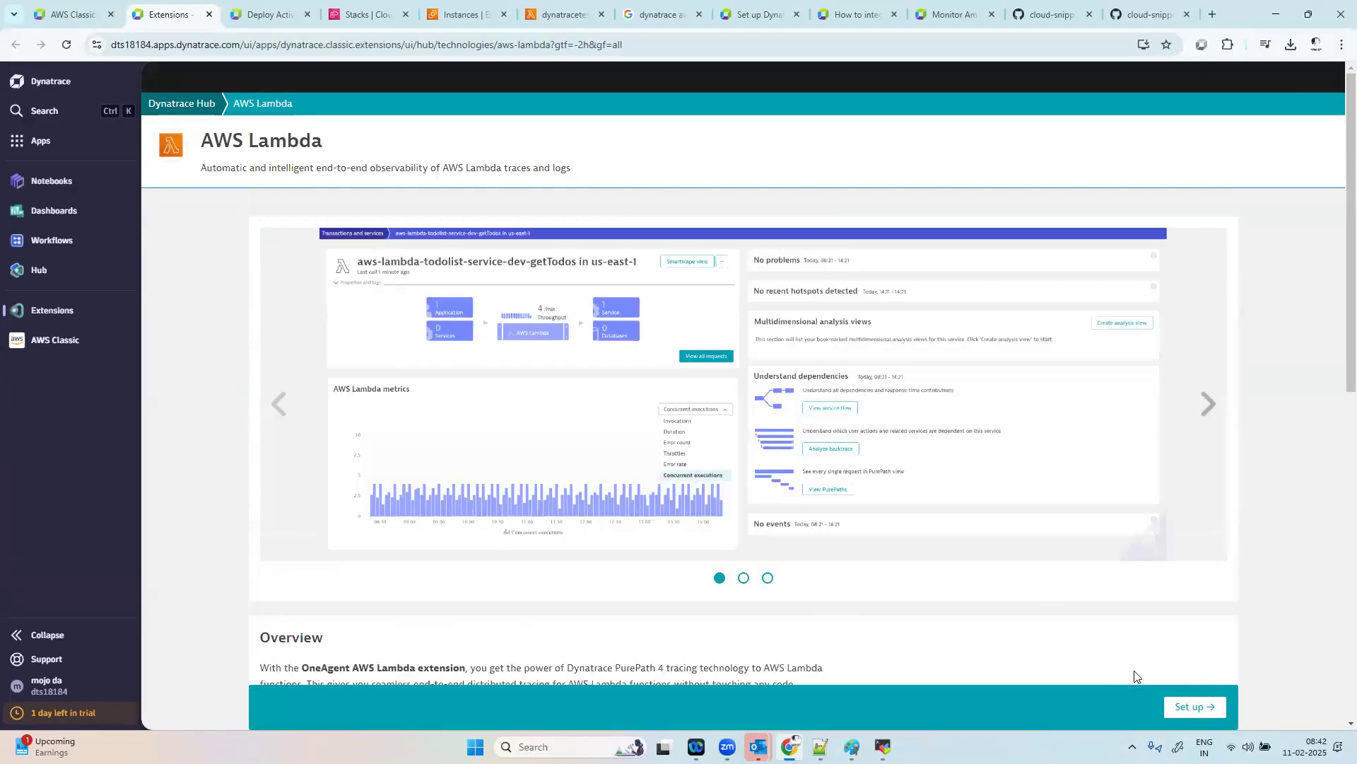
click(1191, 706)
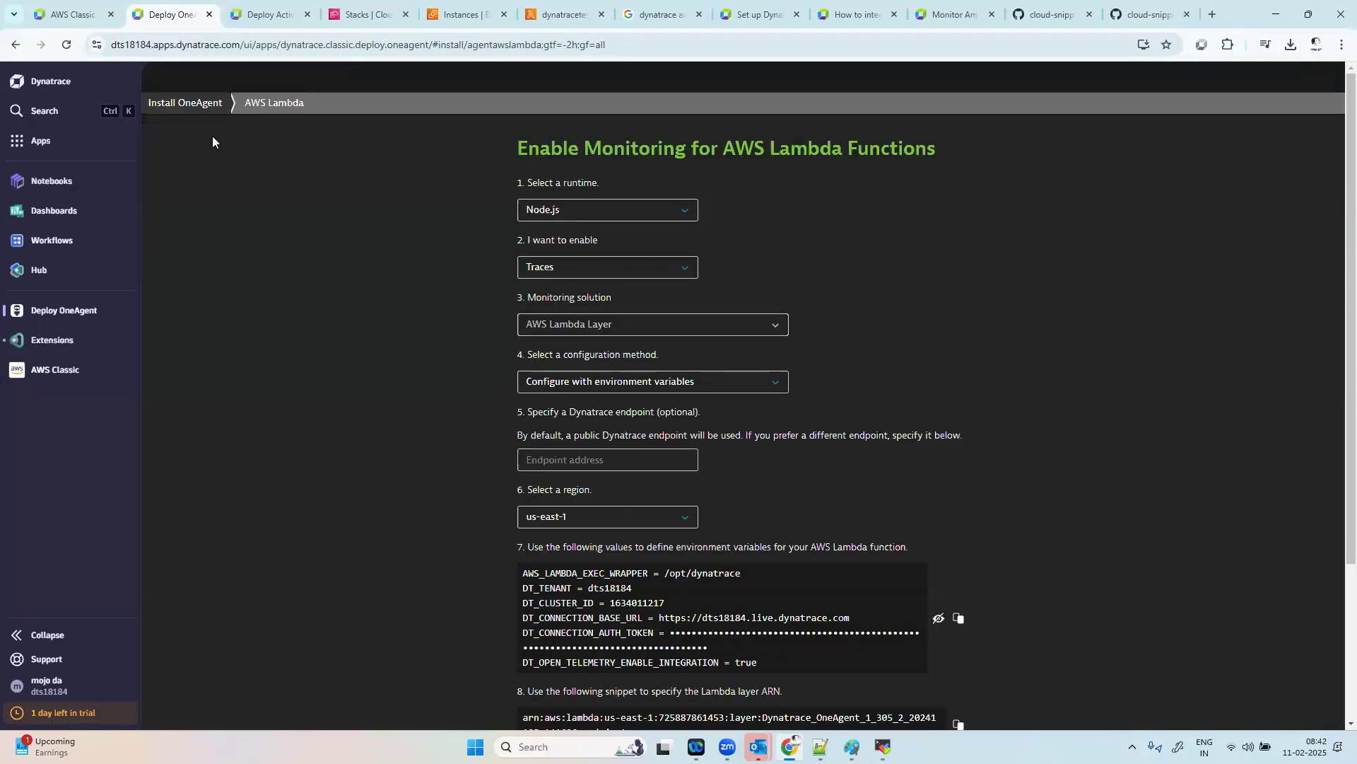
scroll(1335, 424, down, 3)
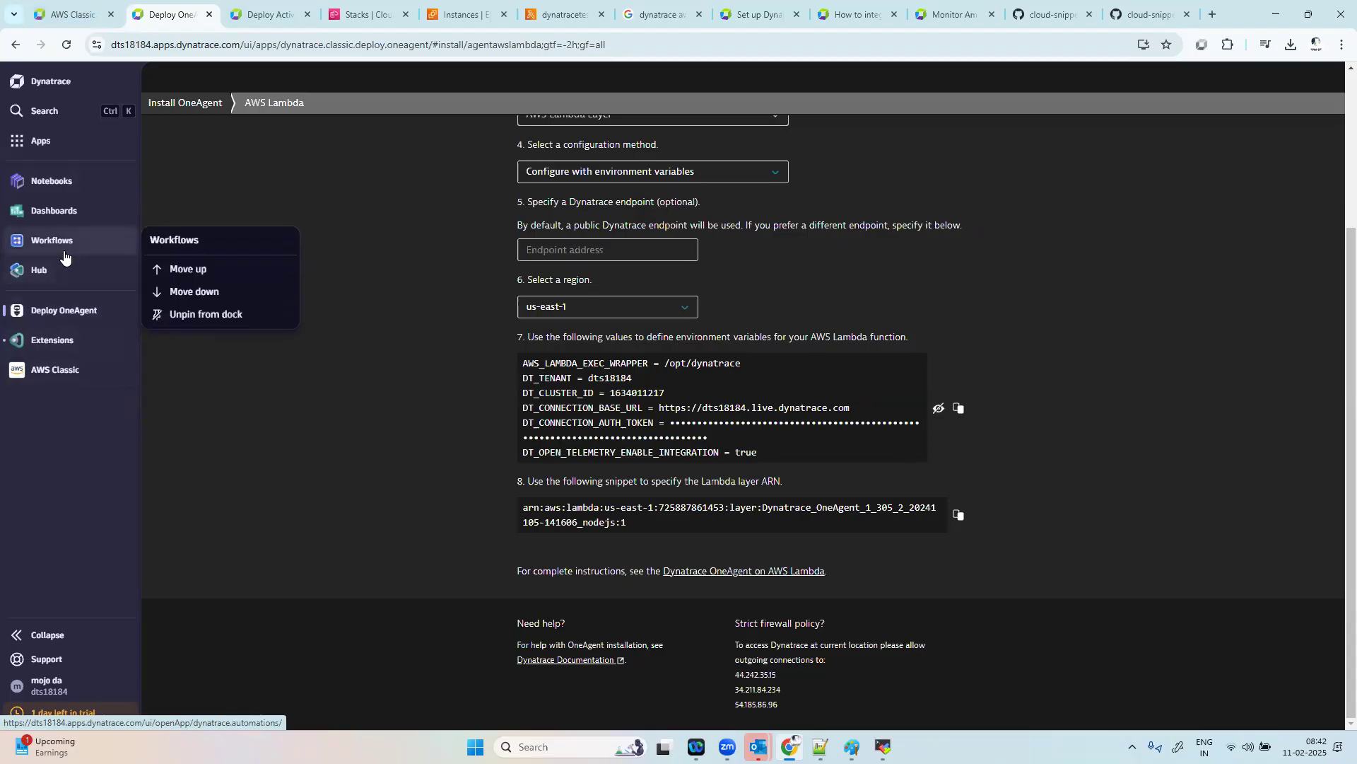
Step: Search the installed apps for "ser", open Services Classic and look through its services list
click(50, 142)
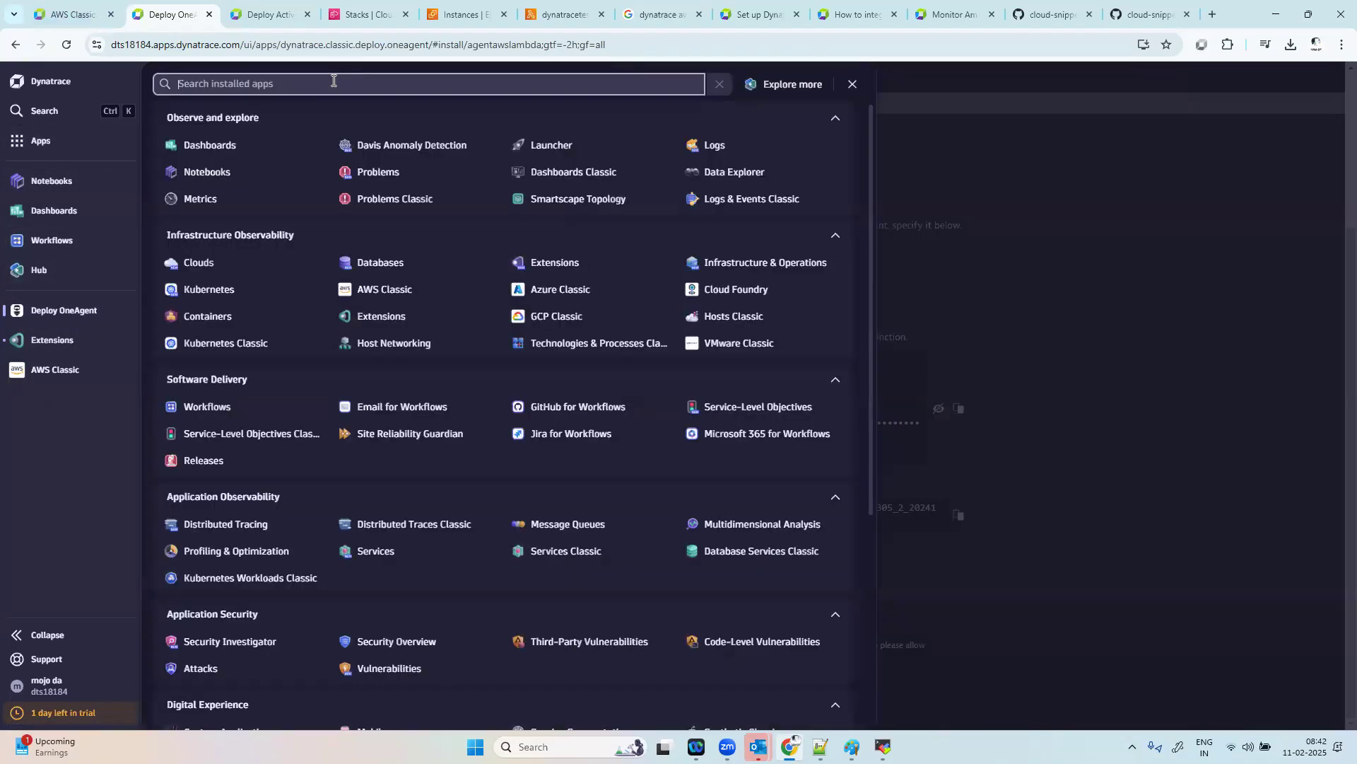
text(log)
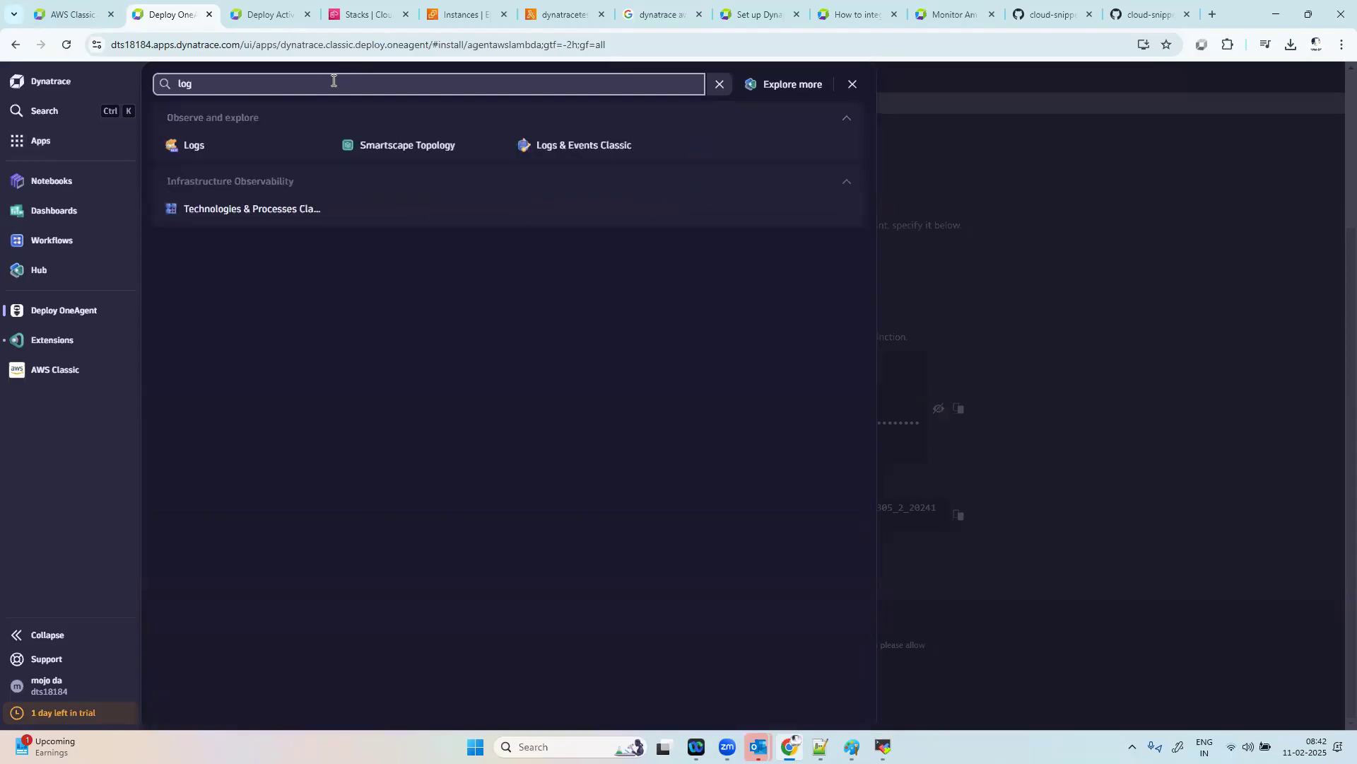
key(BackSpace)
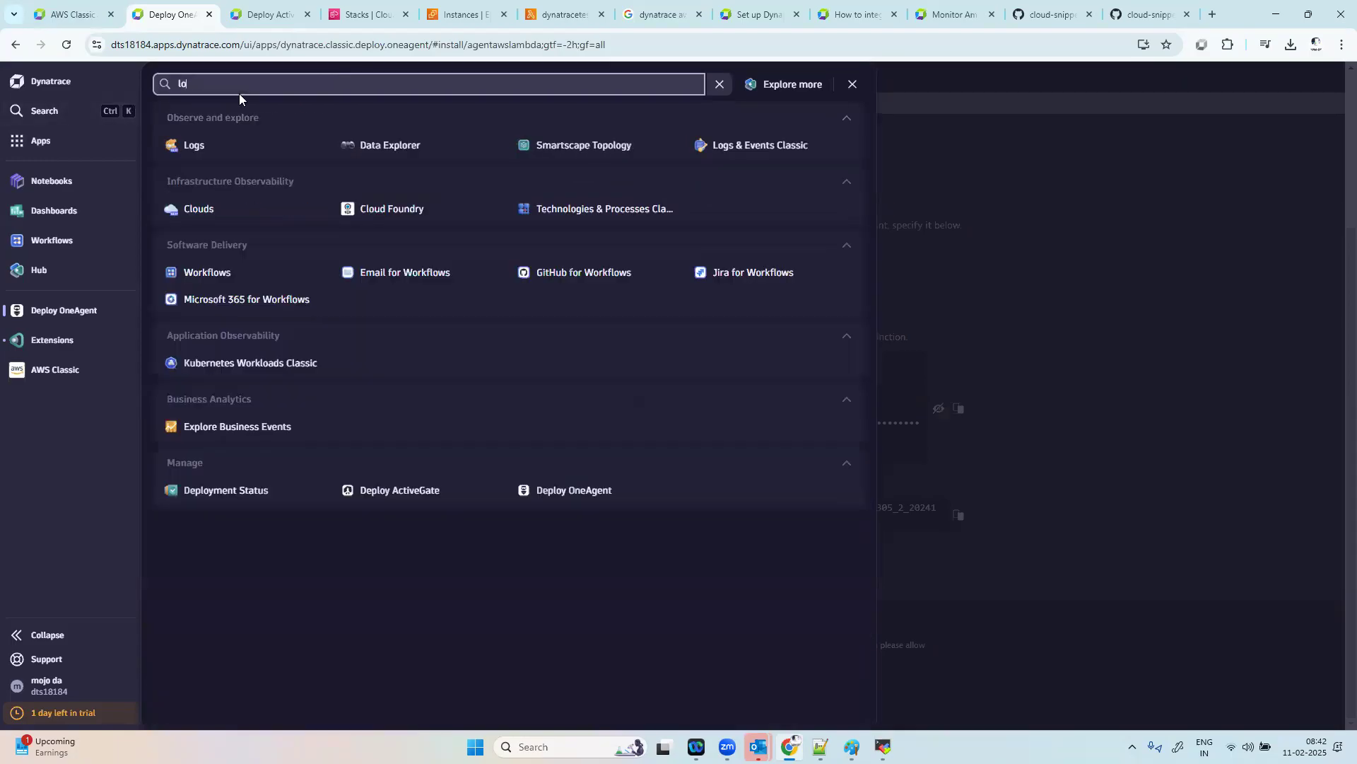
key(BackSpace)
key(BackSpace)
text(ser)
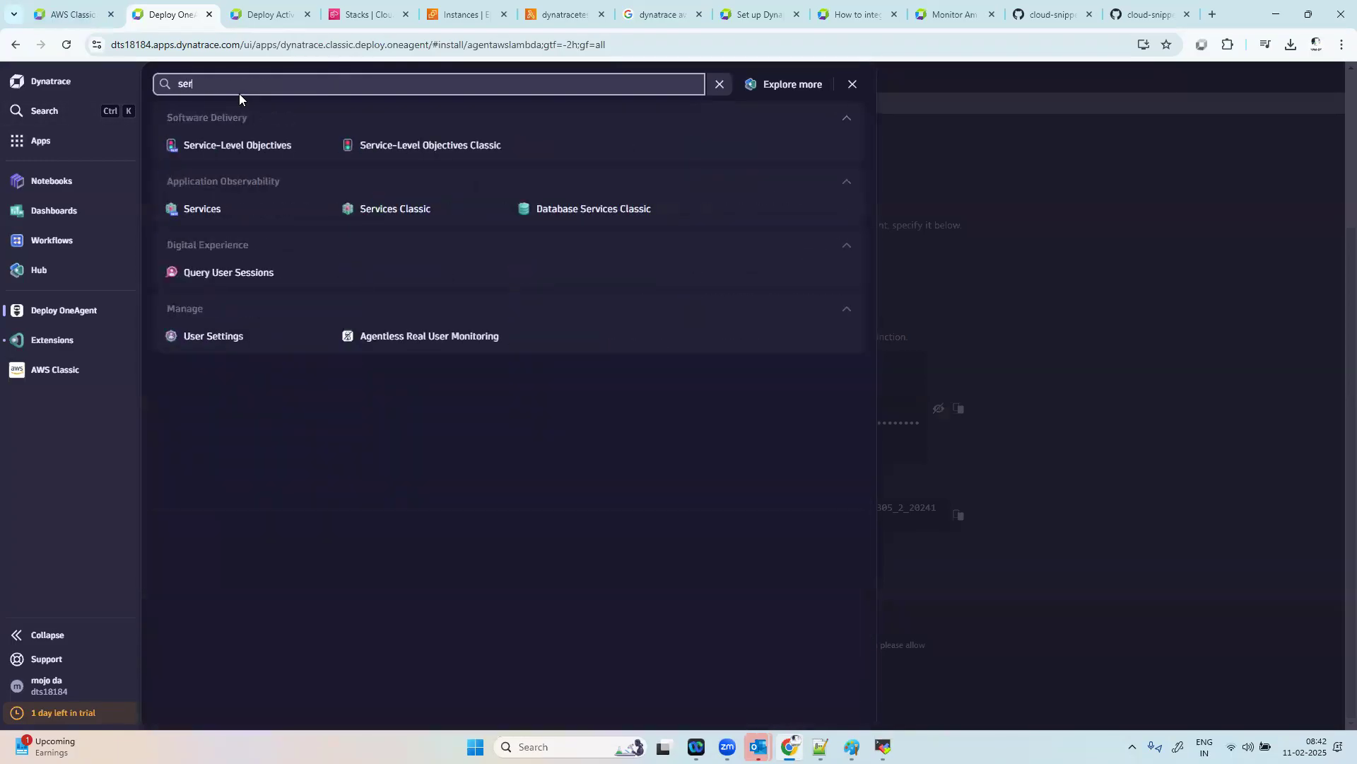
click(413, 211)
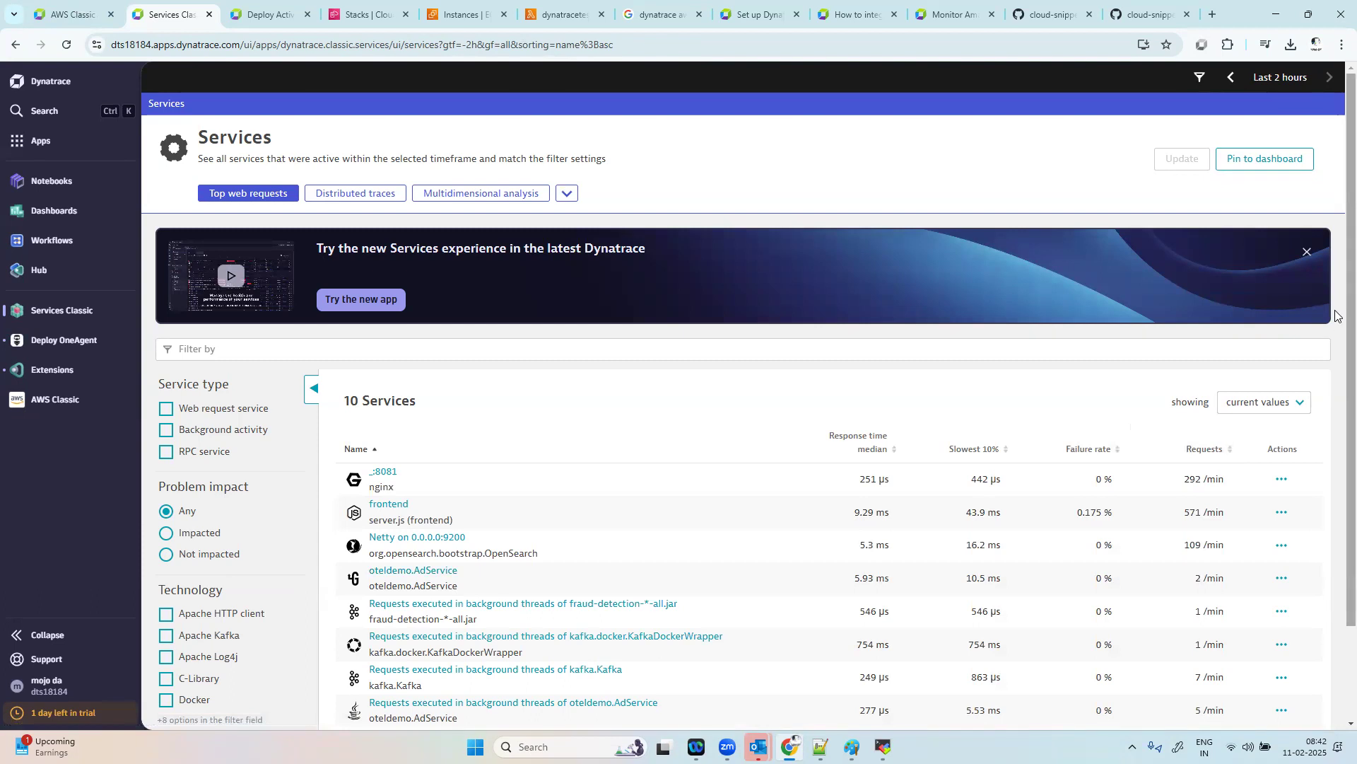
scroll(1322, 607, down, 2)
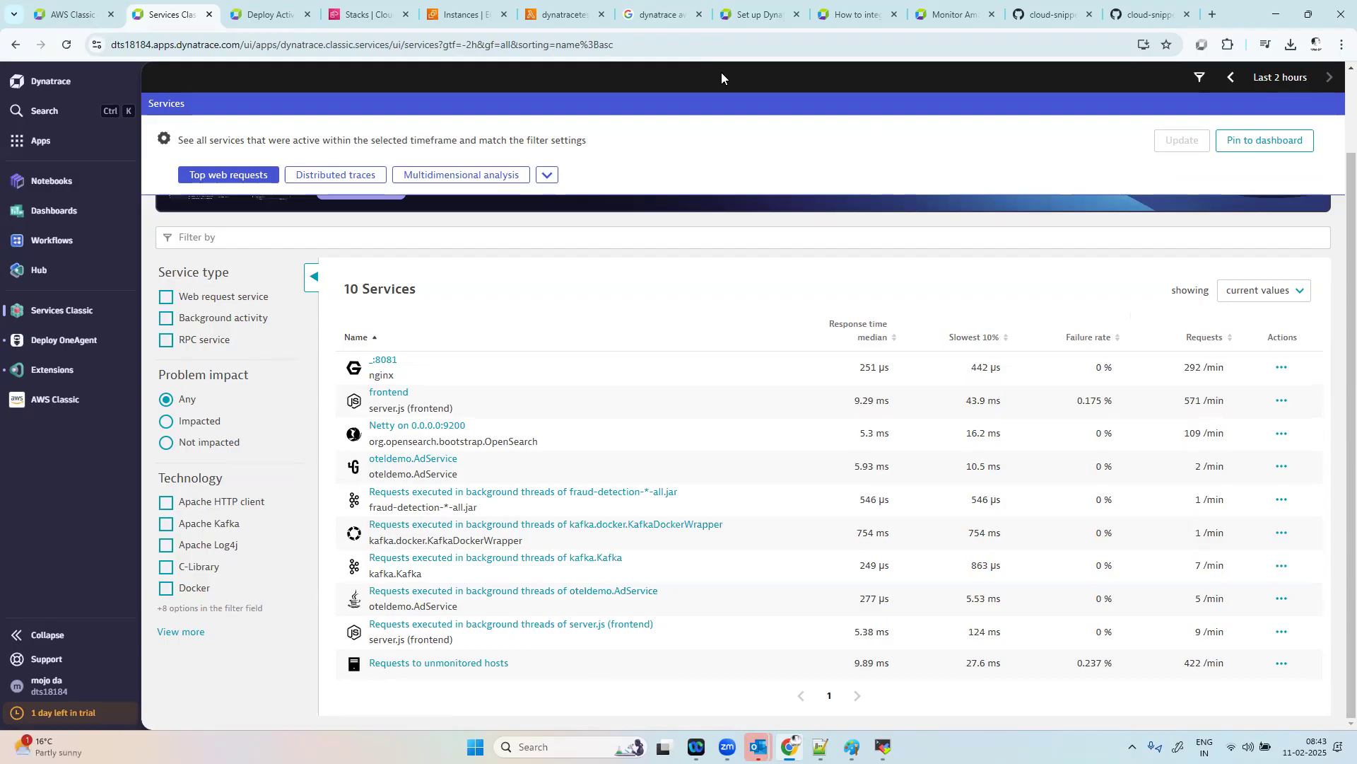
Step: Switch back to the AWS Lambda console and show the dynatracetest function's code and latest execution output
click(559, 14)
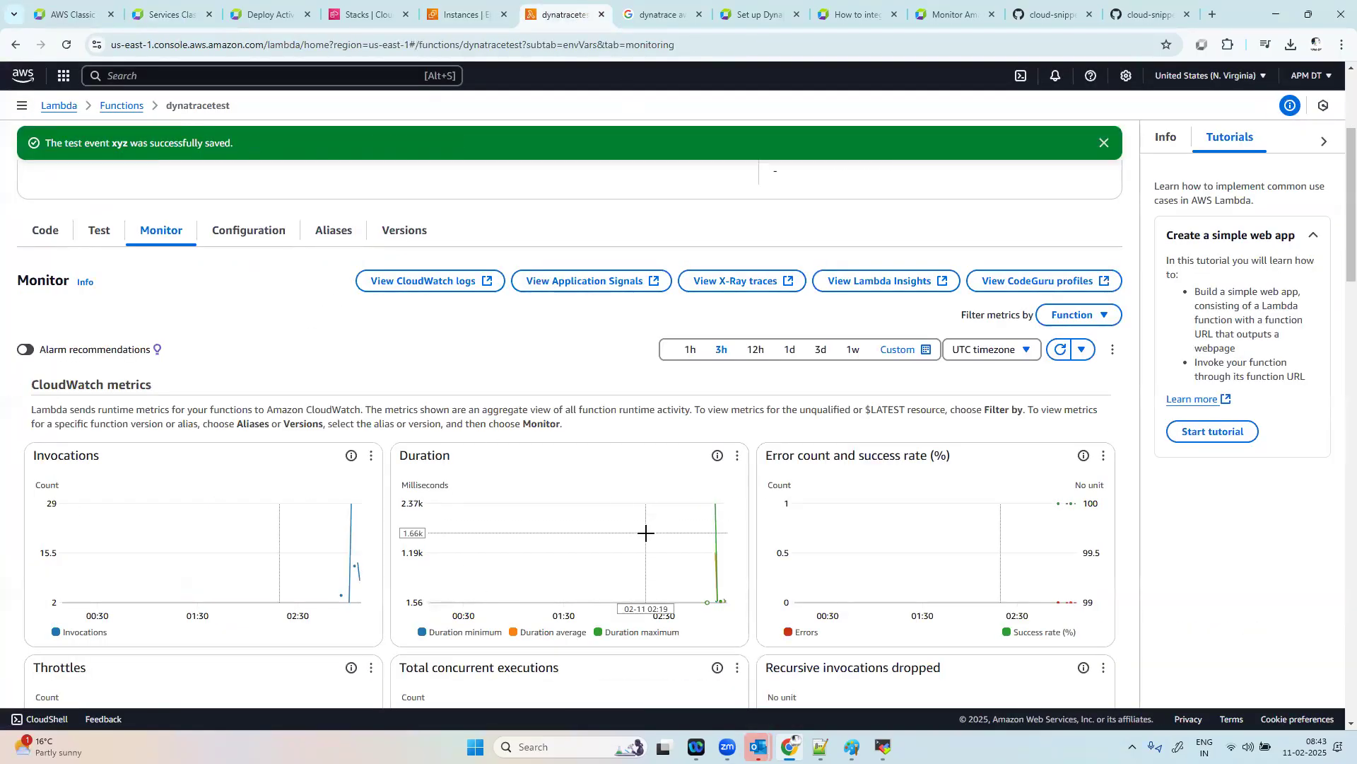
mouse_move(646, 533)
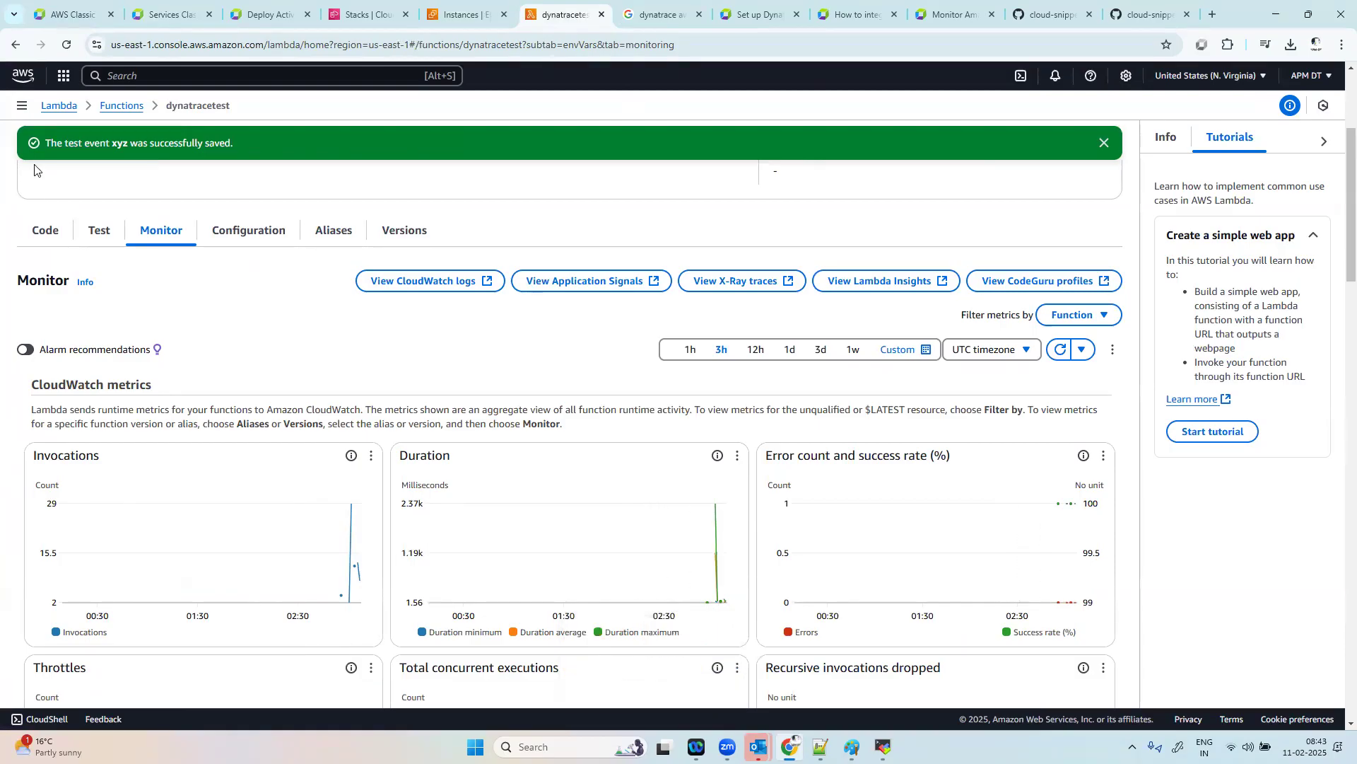
click(40, 230)
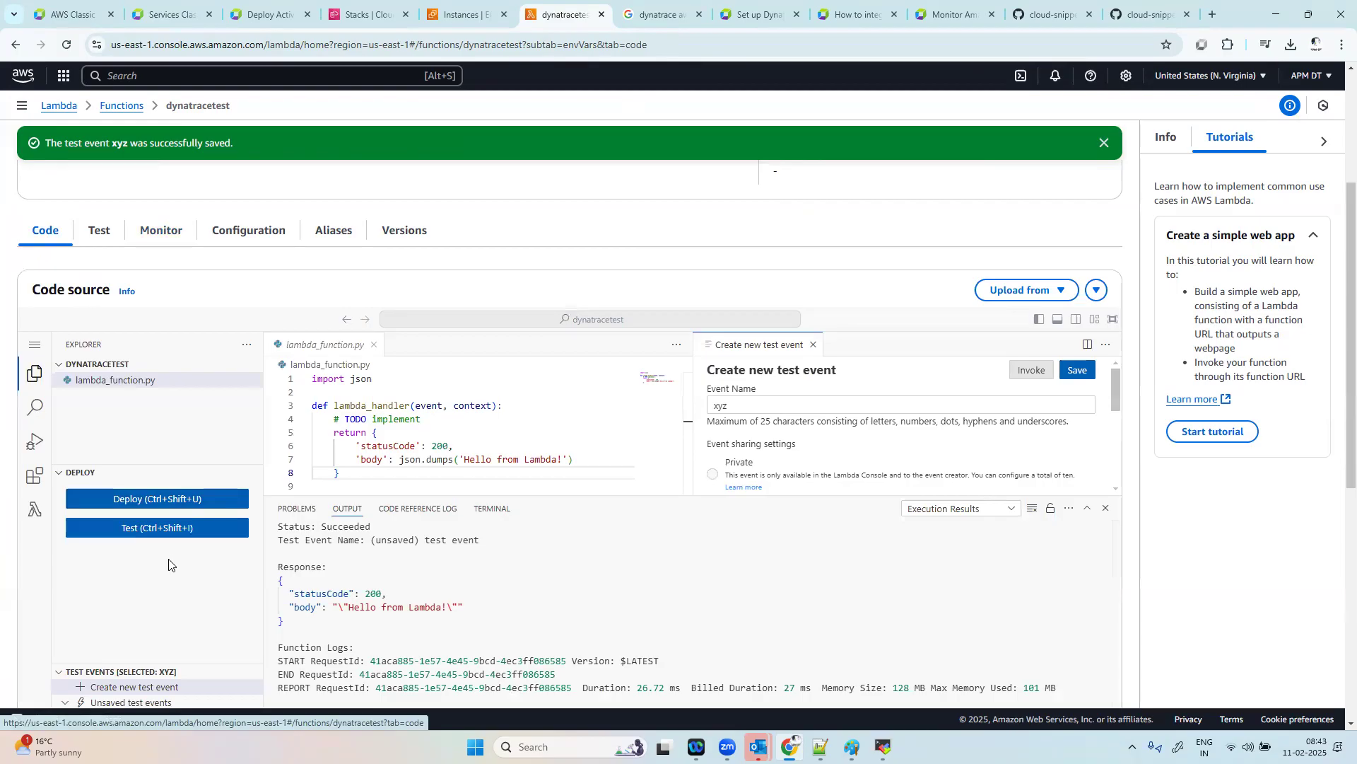
click(129, 385)
click(185, 364)
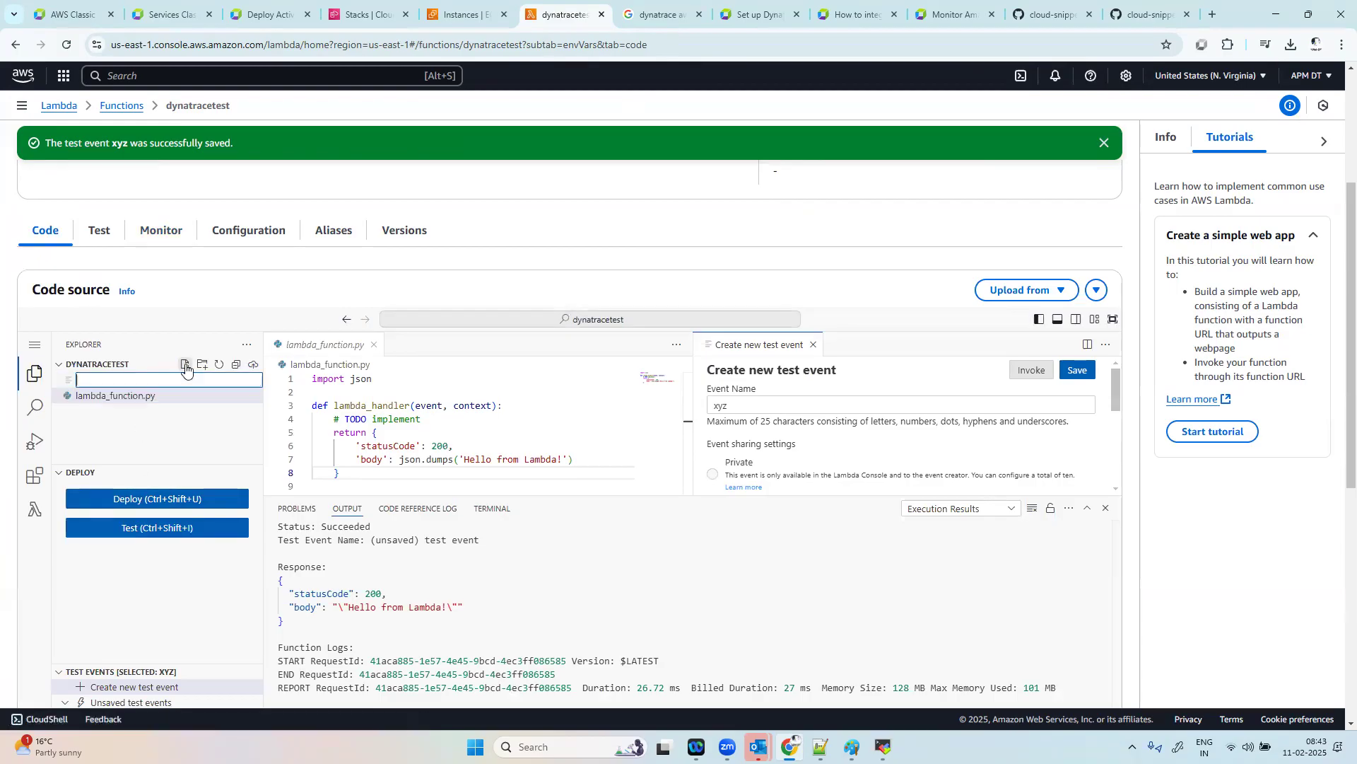
click(142, 425)
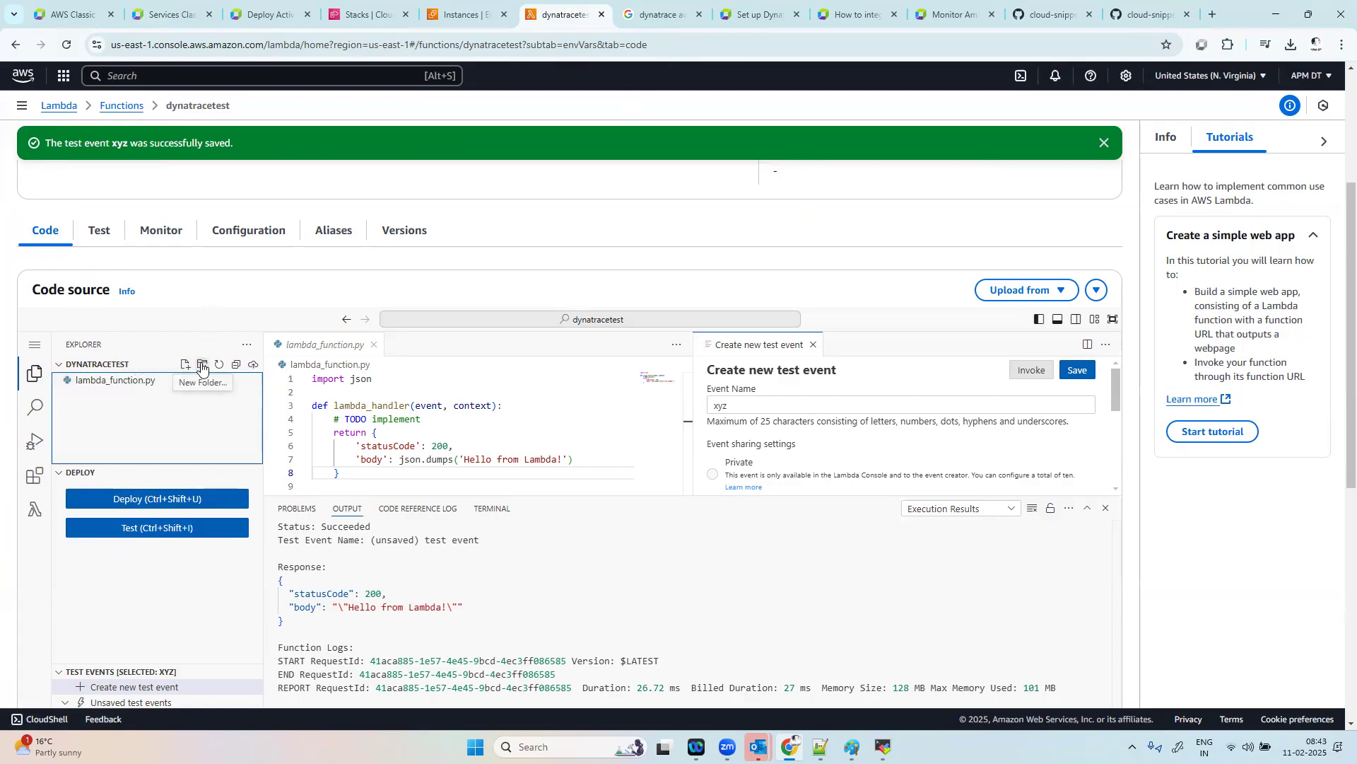
Step: Close the open editor tabs, enlarge the output area and reopen lambda_function.py on its own
click(116, 380)
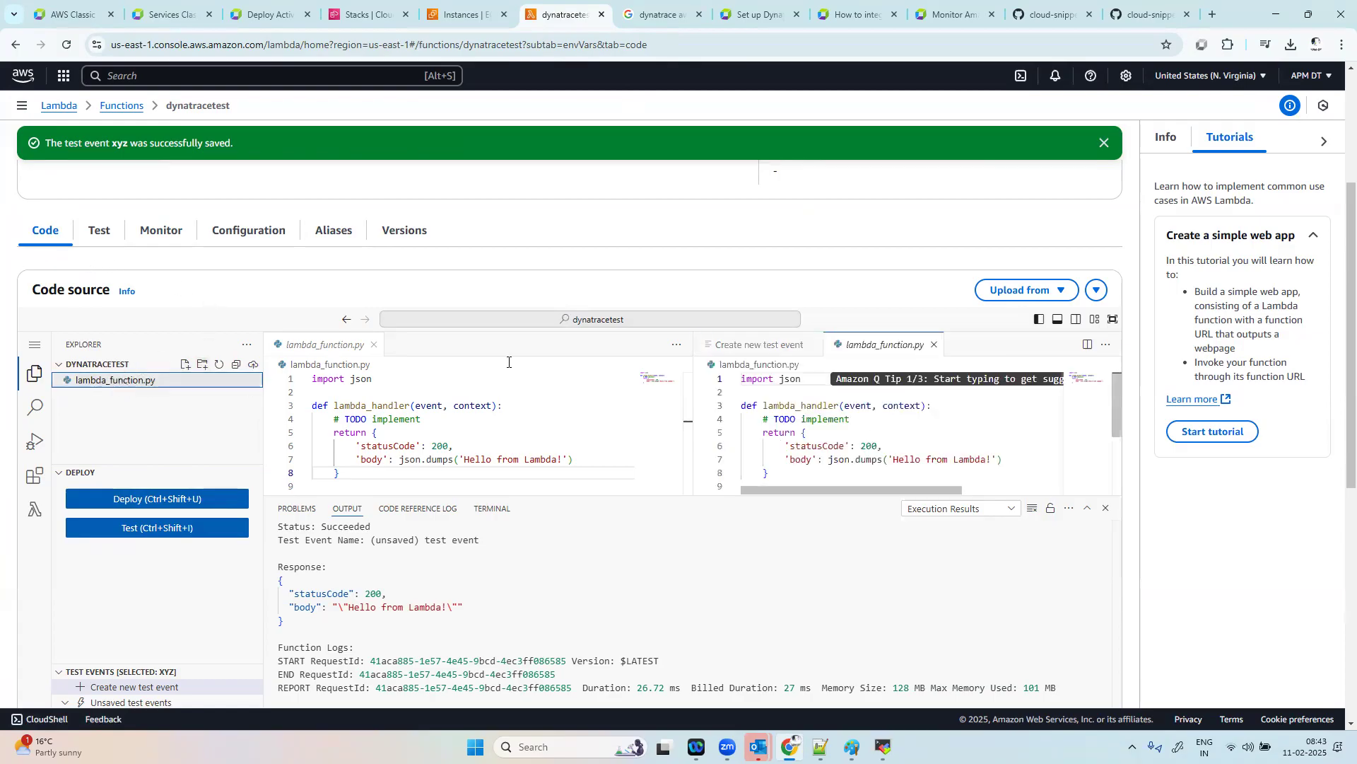
click(934, 344)
click(812, 346)
click(375, 346)
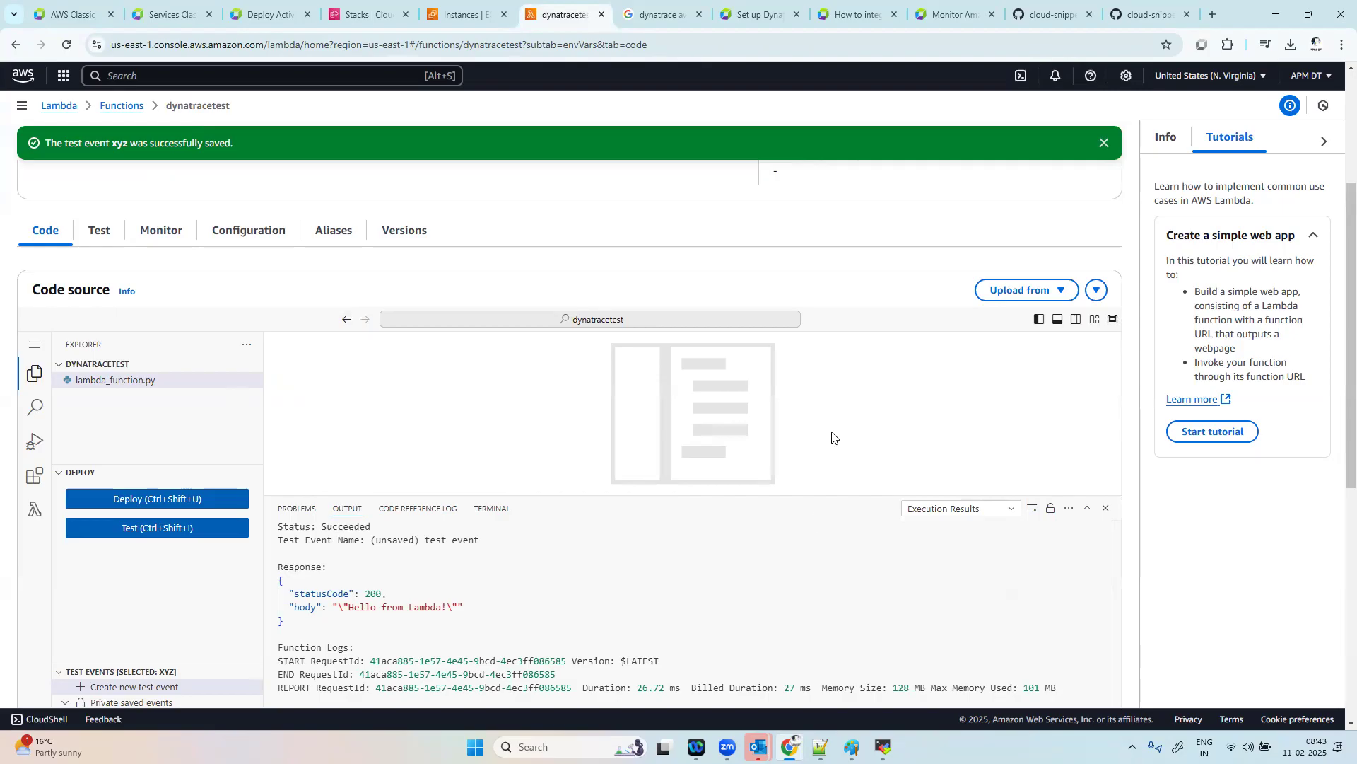
drag(813, 495, 818, 439)
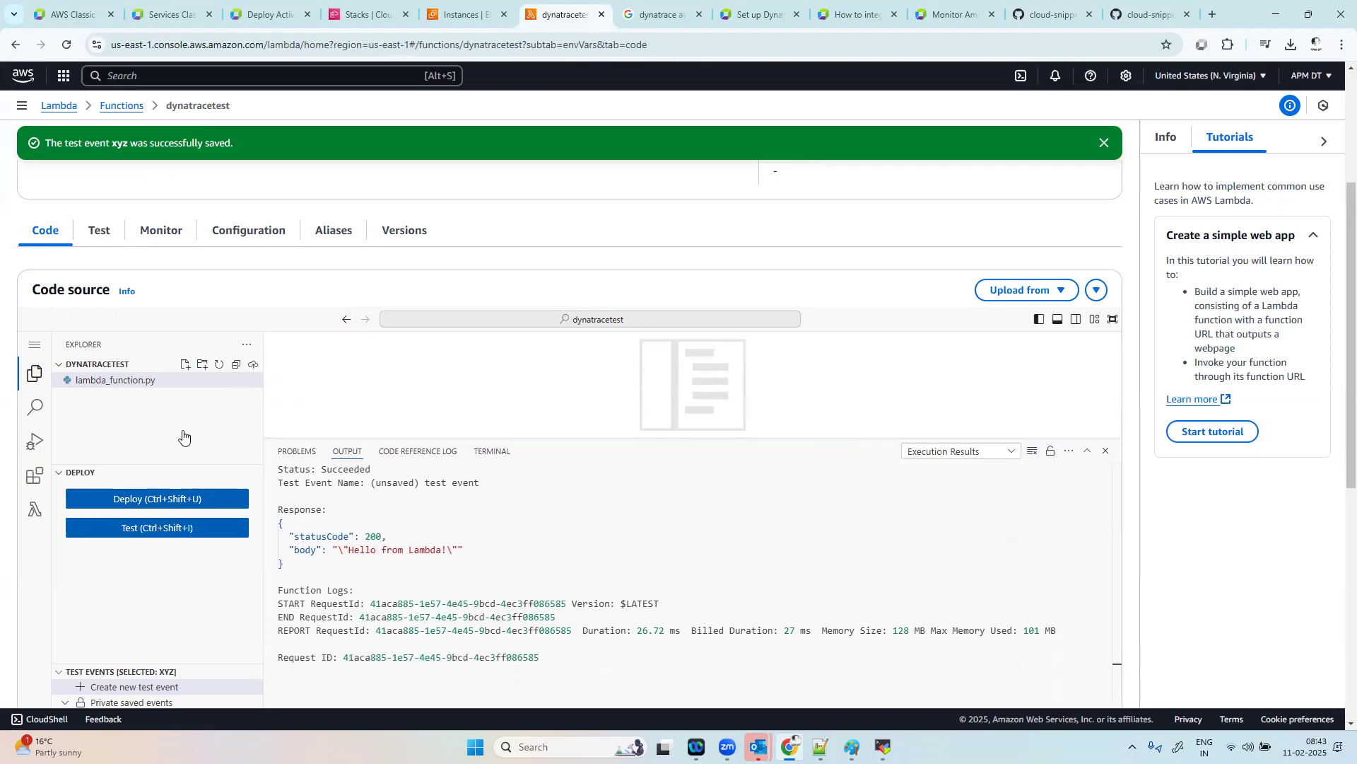
click(159, 380)
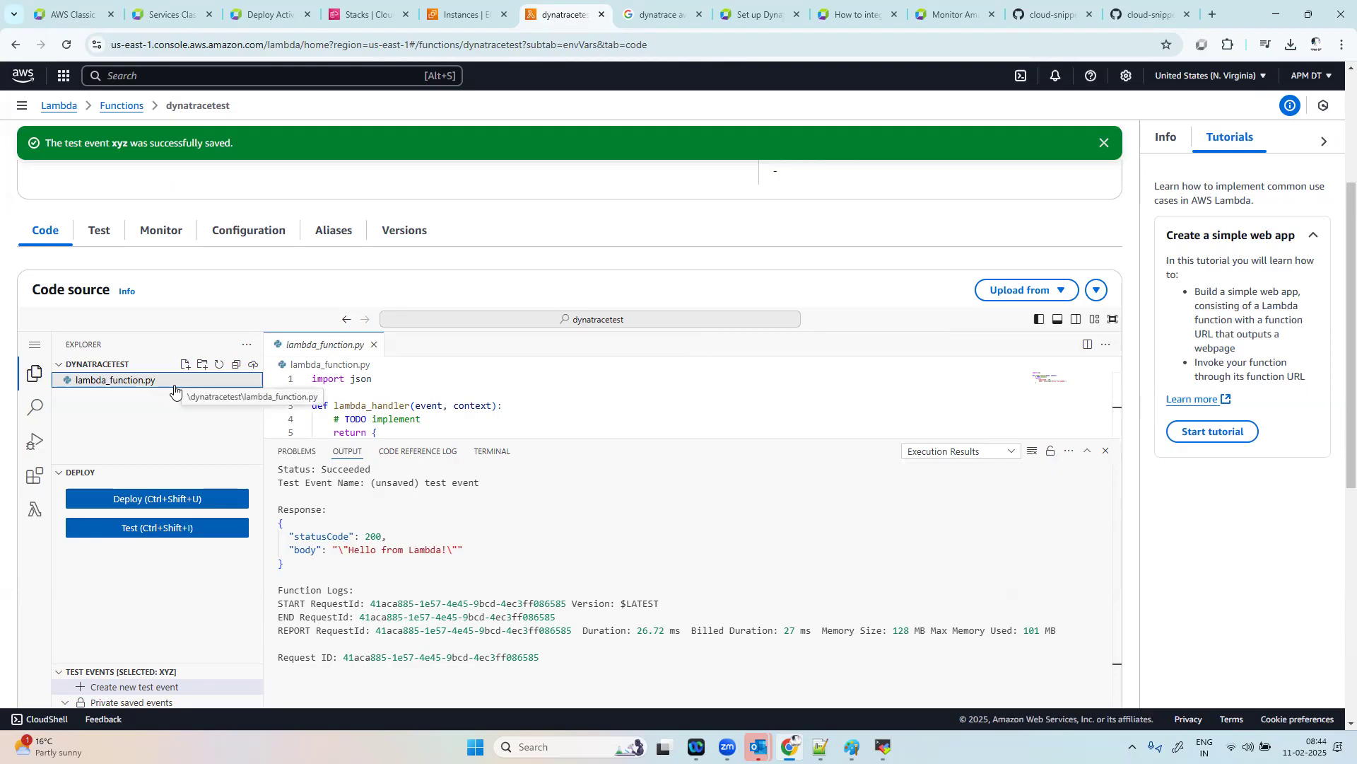
Step: Return to AWS Classic in Dynatrace, reload the Lambda function list and review the dynatracetest details, collapsing Properties and tags
click(463, 14)
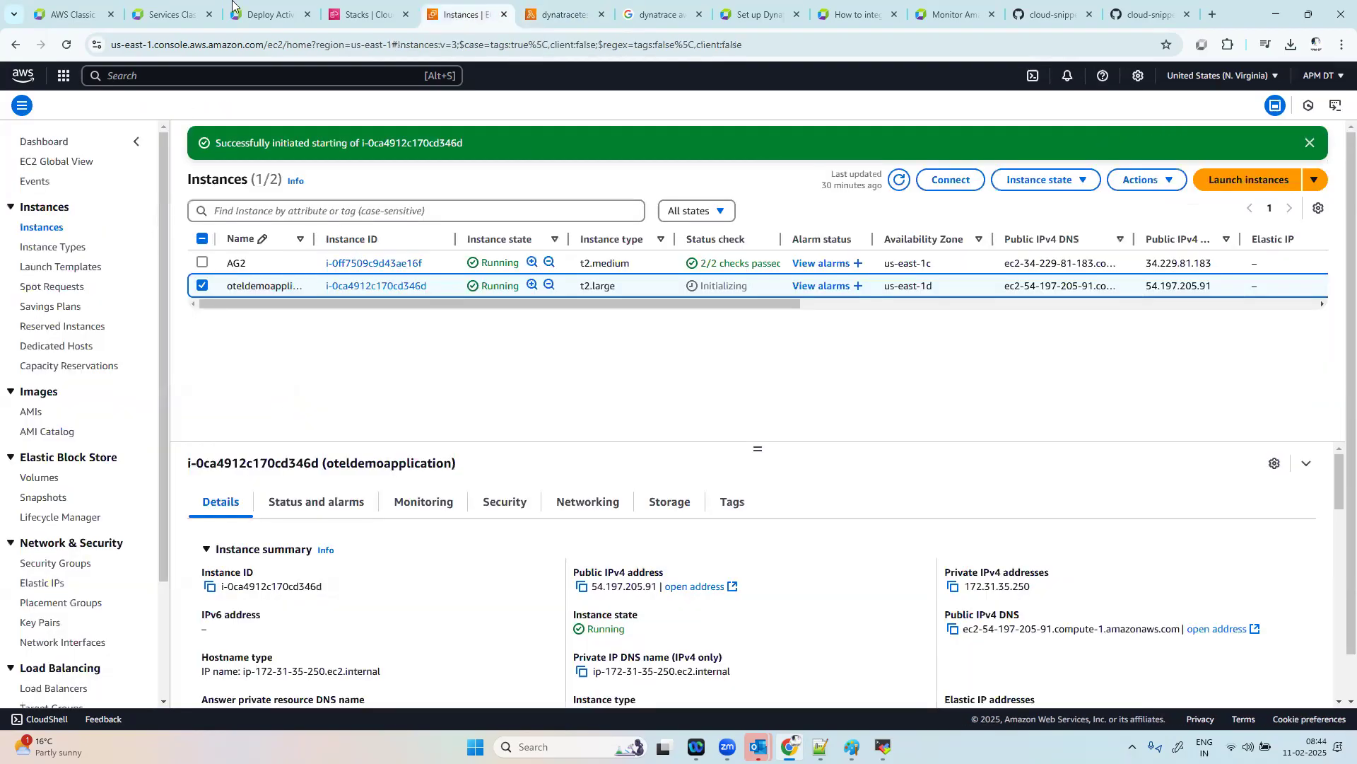
click(61, 18)
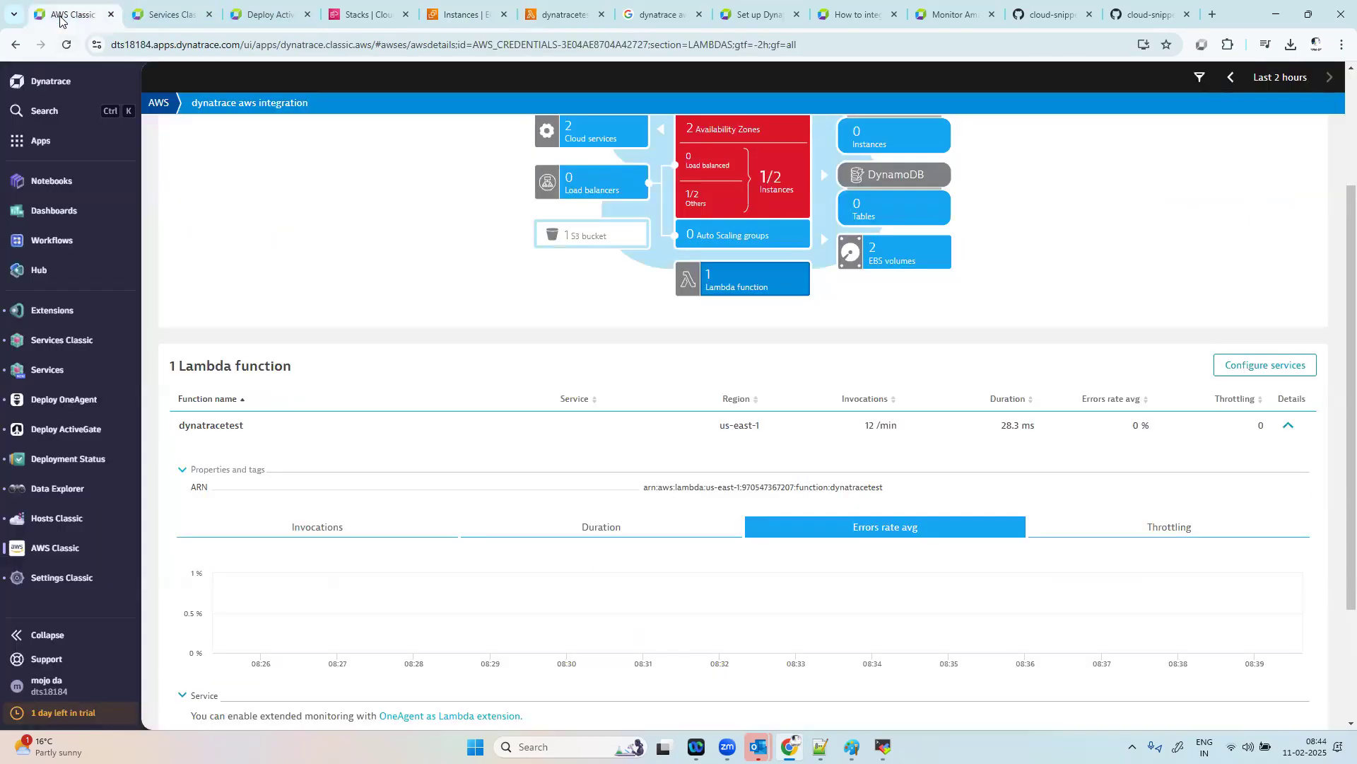
scroll(1337, 88, up, 3)
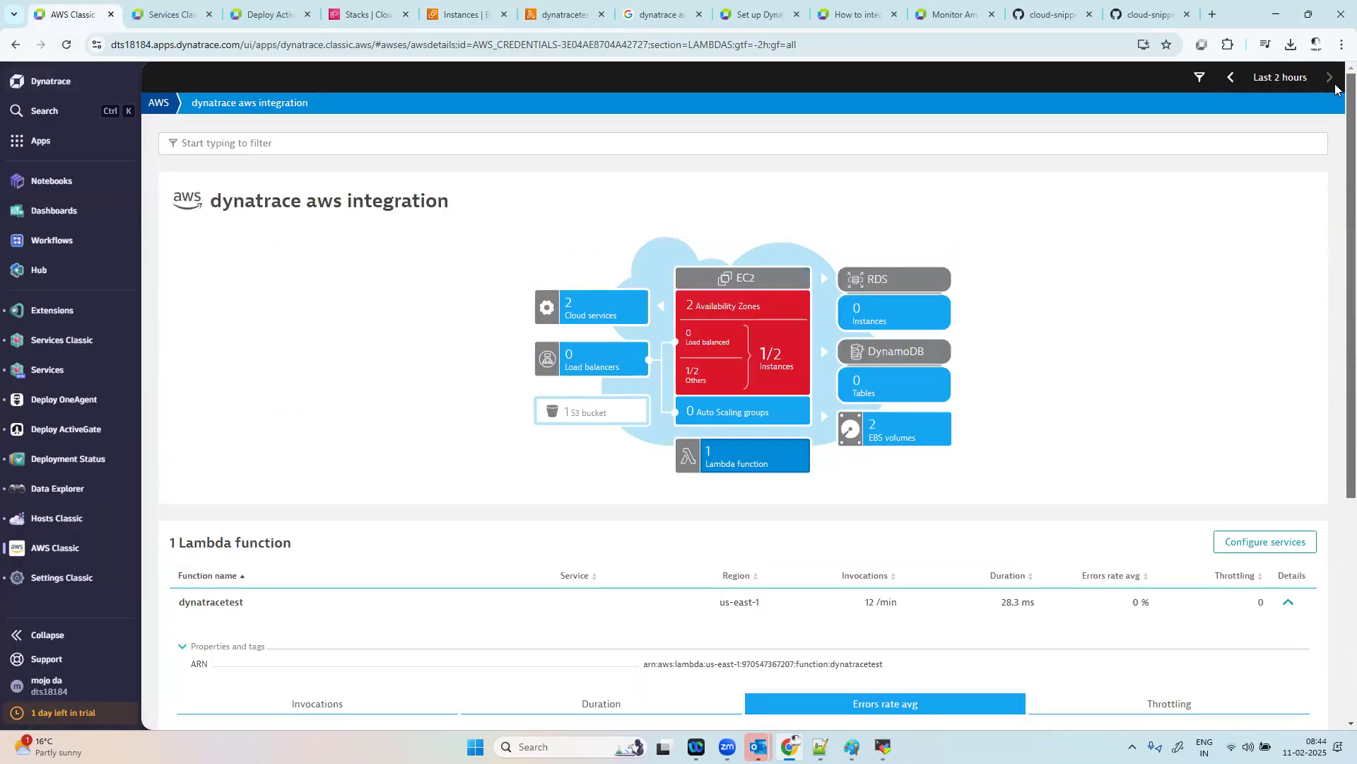
click(725, 471)
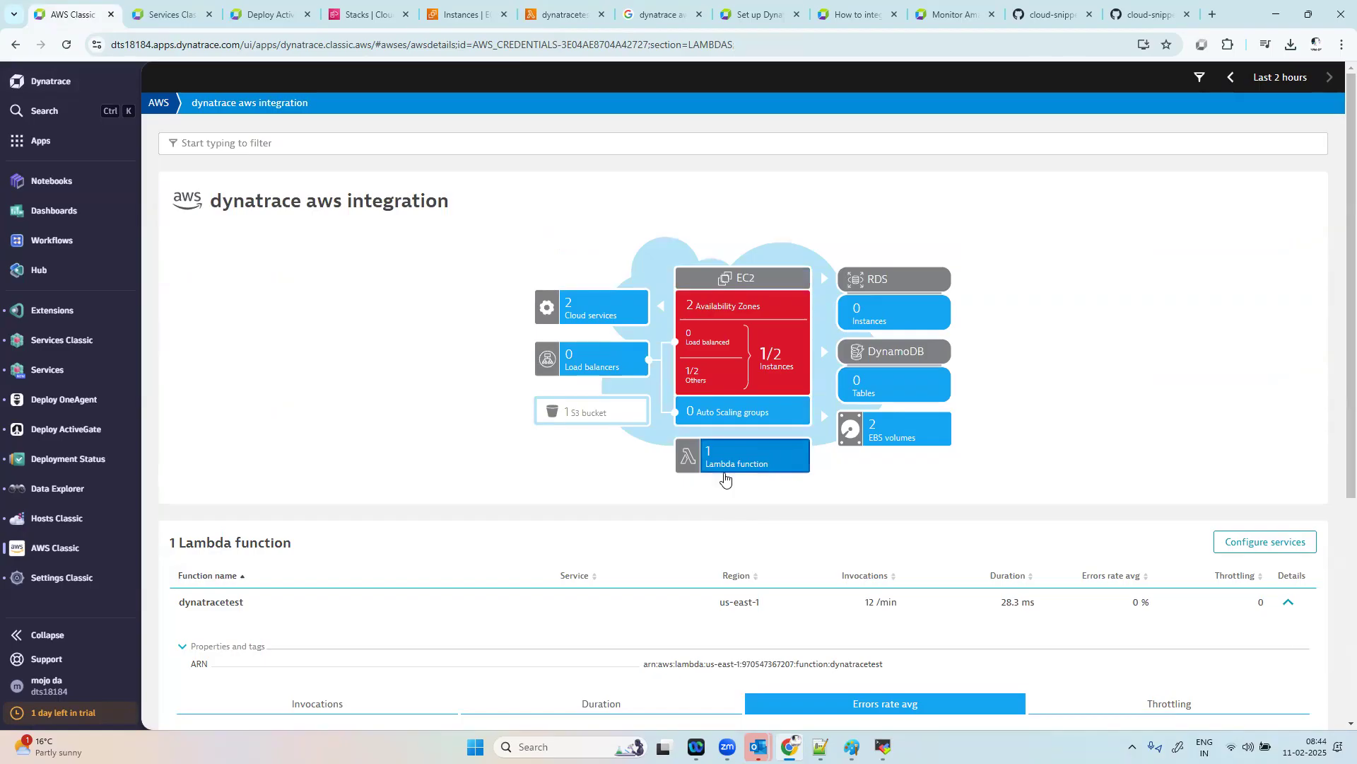
scroll(516, 495, down, 2)
scroll(394, 492, down, 1)
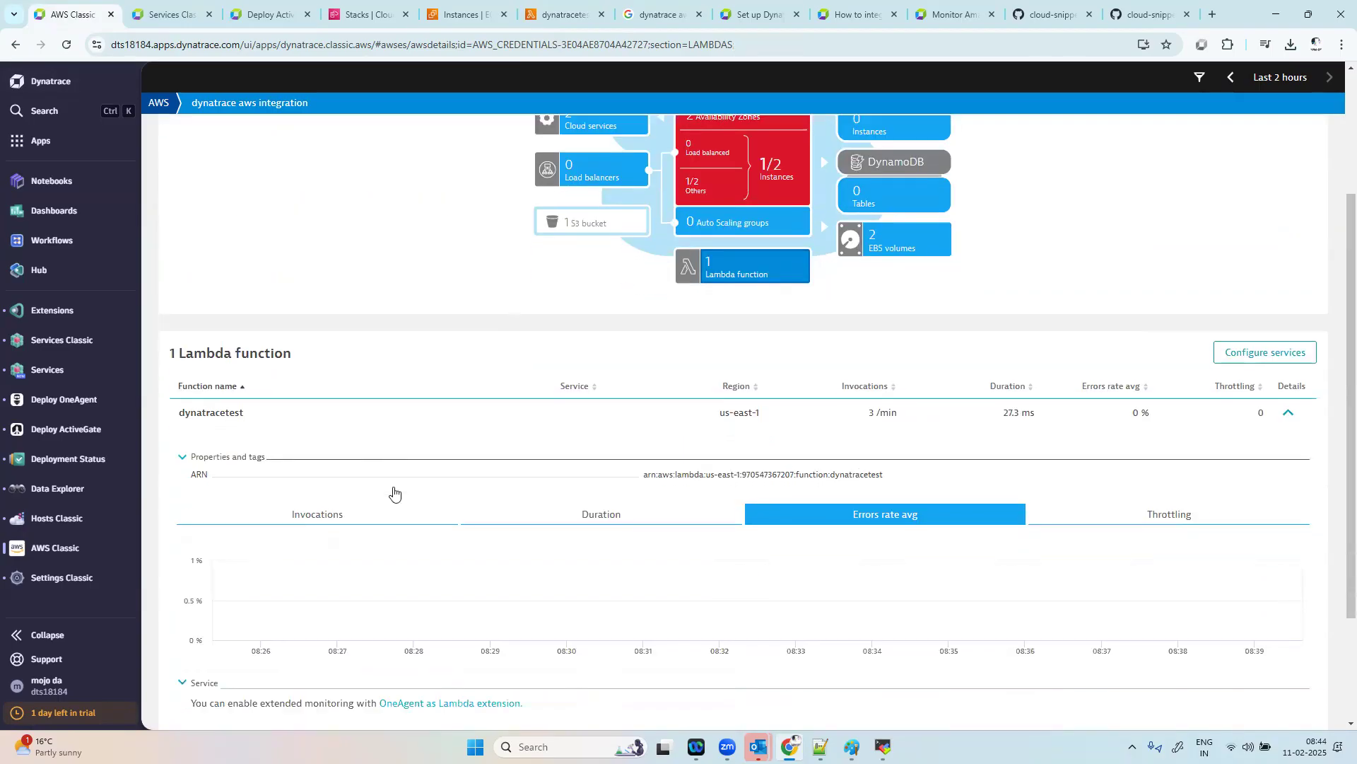
scroll(394, 493, down, 2)
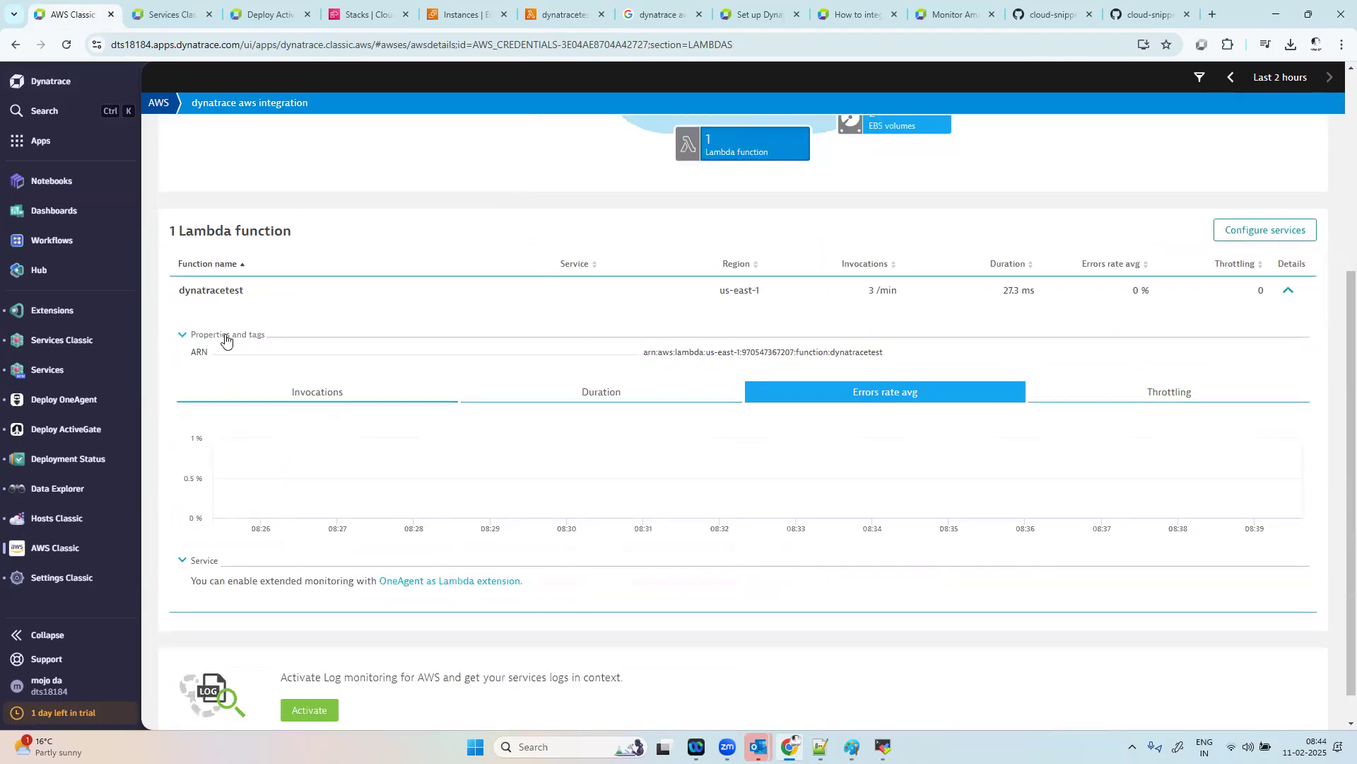
click(182, 342)
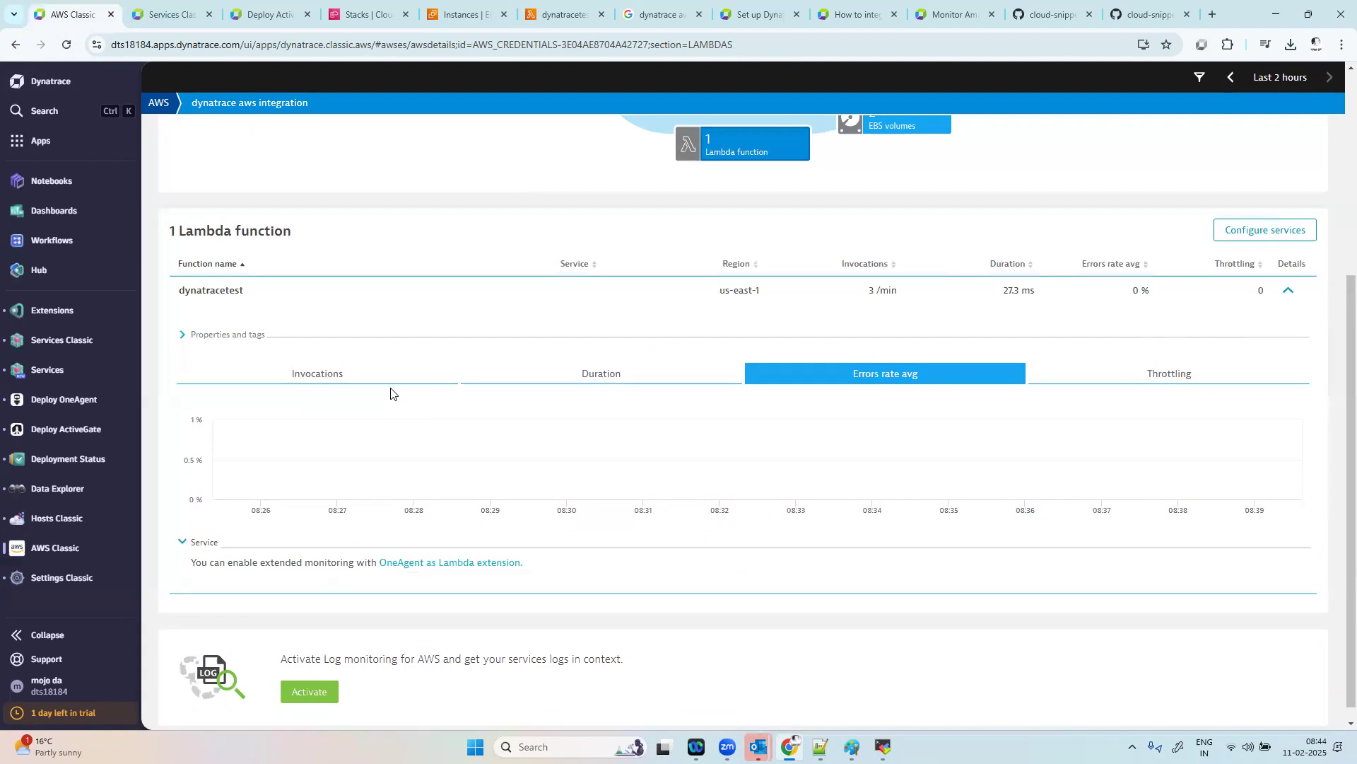
Step: Show the EC2 availability zones of the dynatrace aws integration and review their environment dynamics
scroll(390, 394, up, 5)
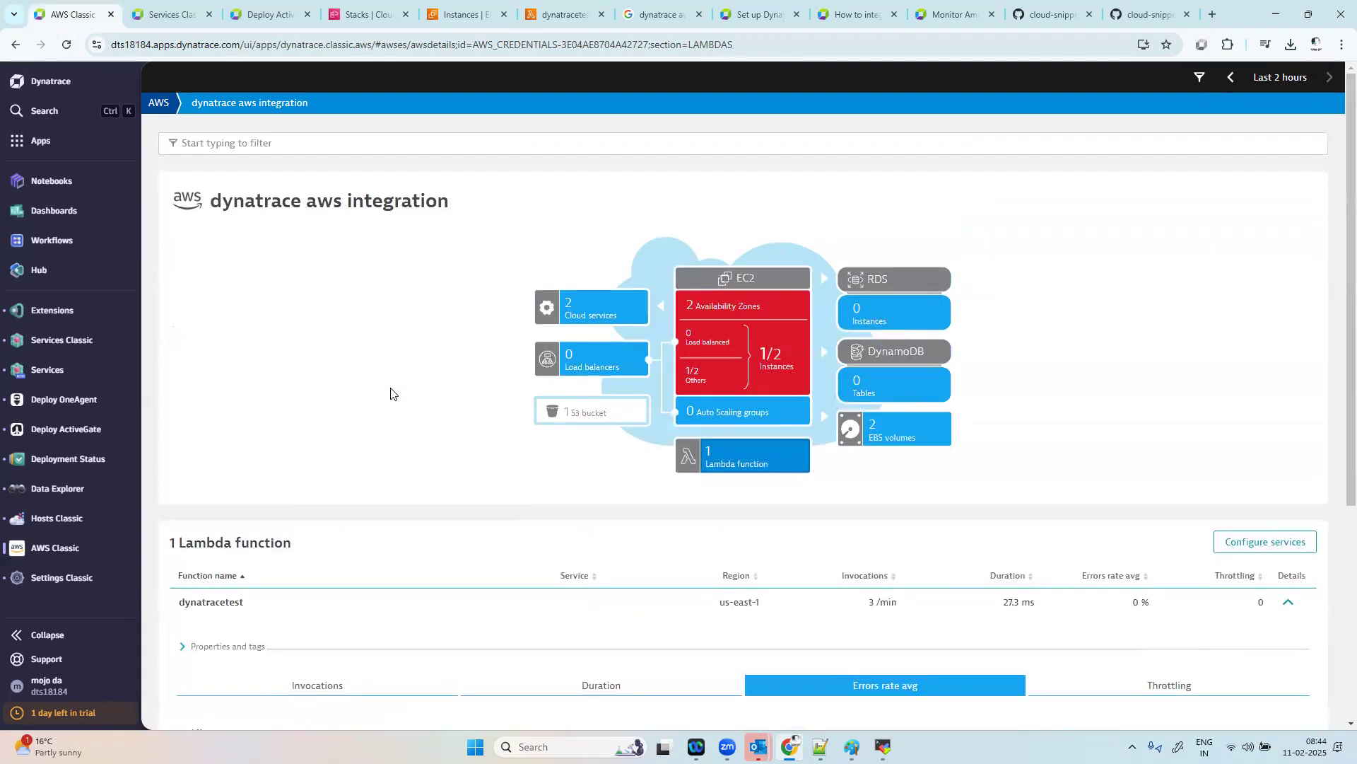
click(780, 355)
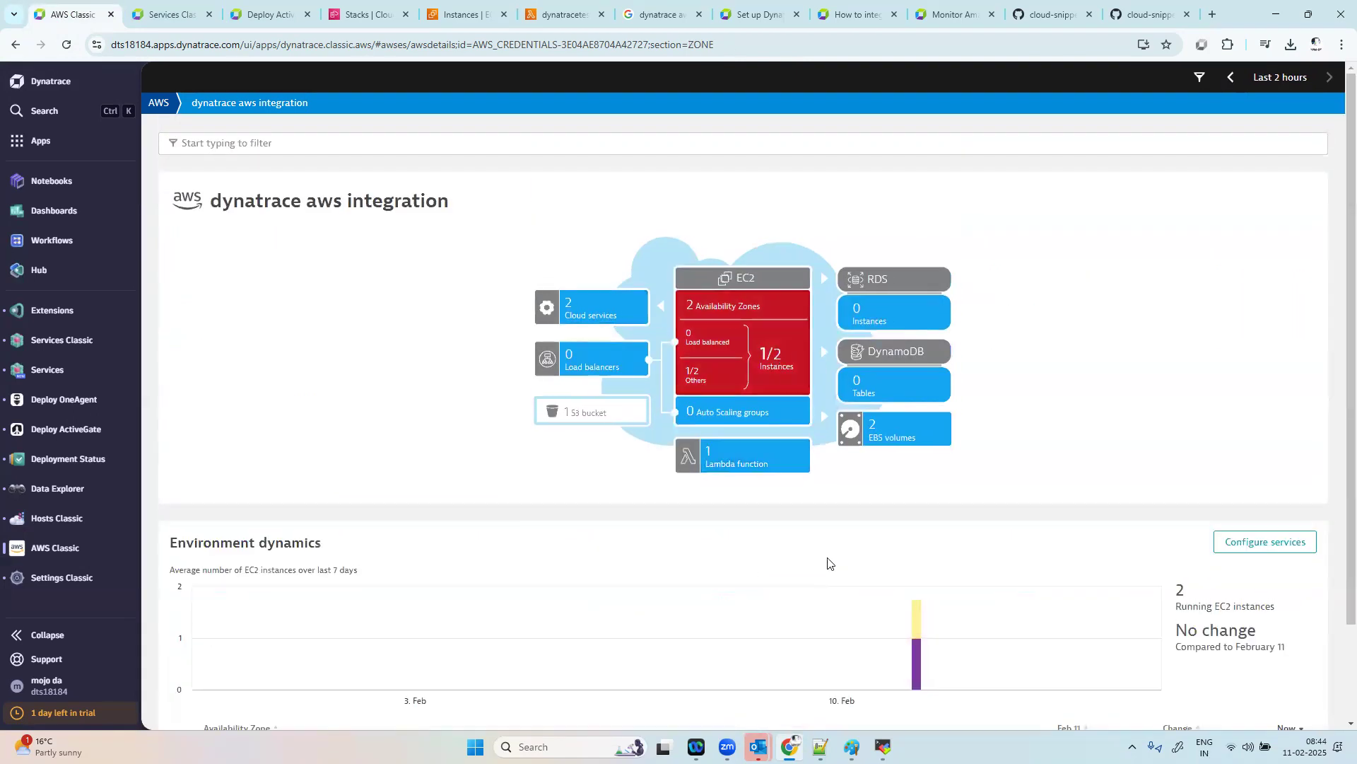
scroll(829, 563, down, 2)
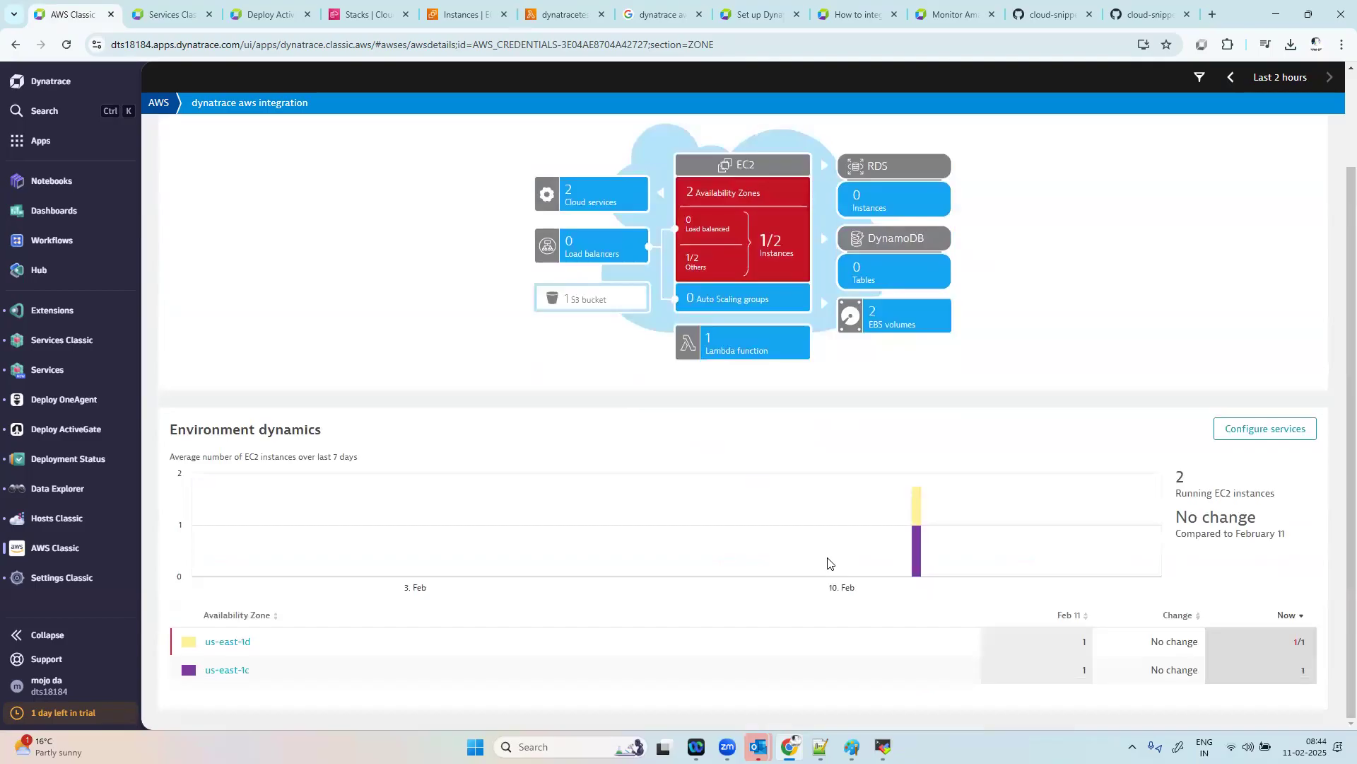
scroll(982, 370, up, 1)
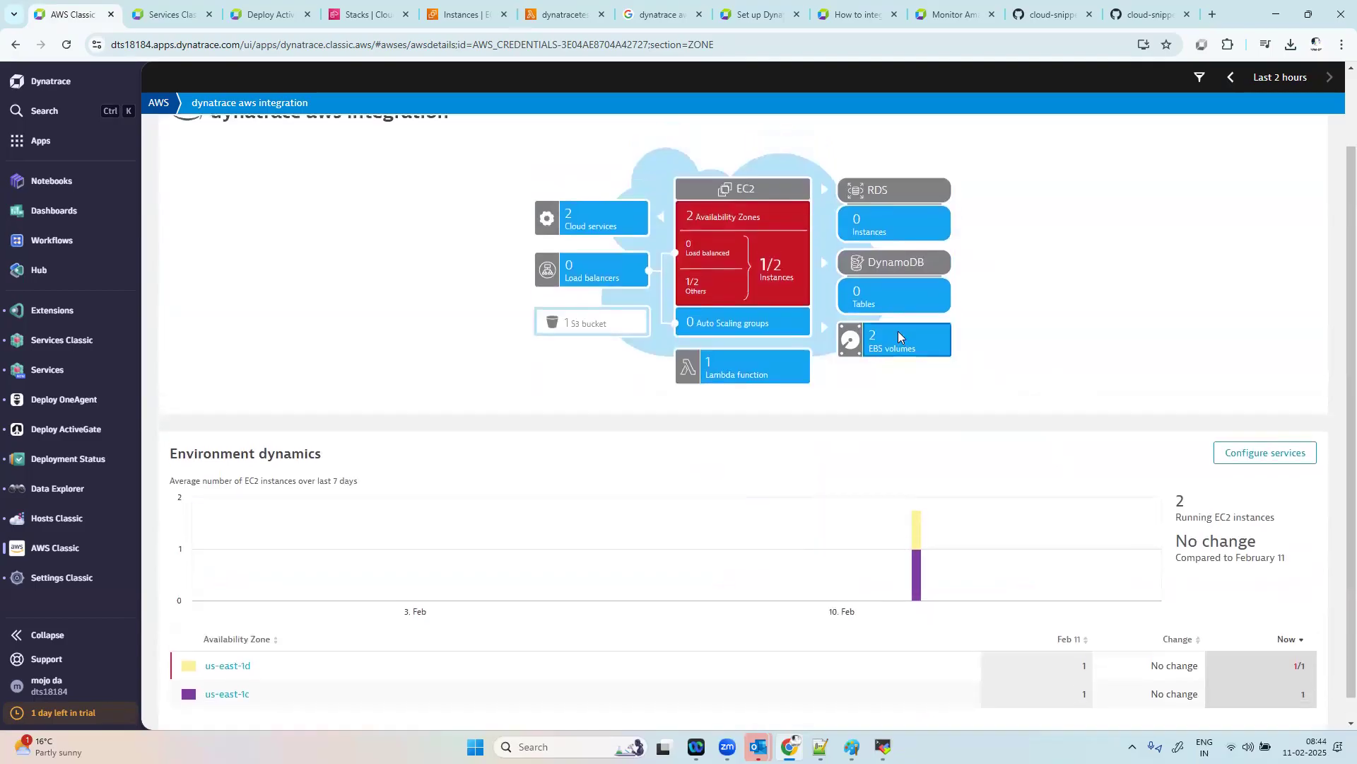
Step: Review the integration's EBS volumes, return to the AWS overview and reopen the dynatrace aws integration
click(898, 340)
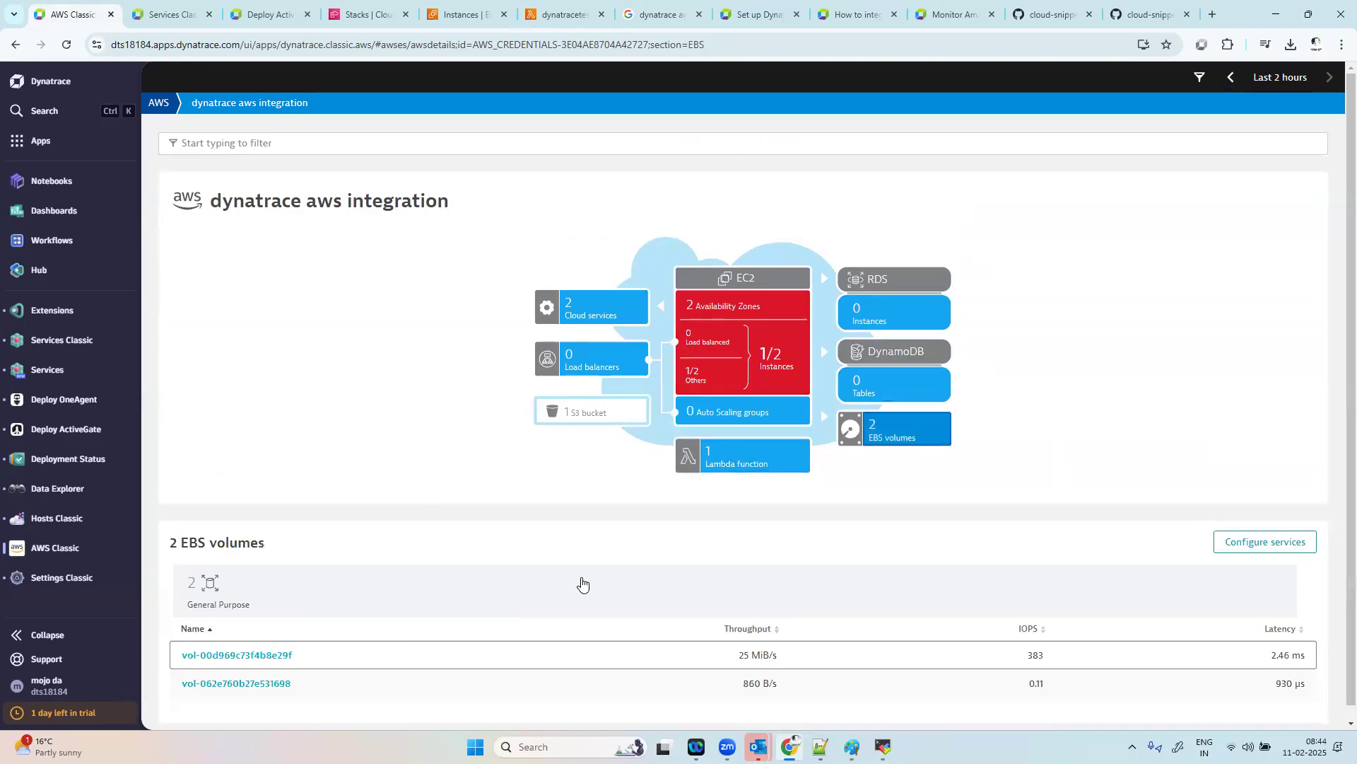
scroll(827, 438, down, 1)
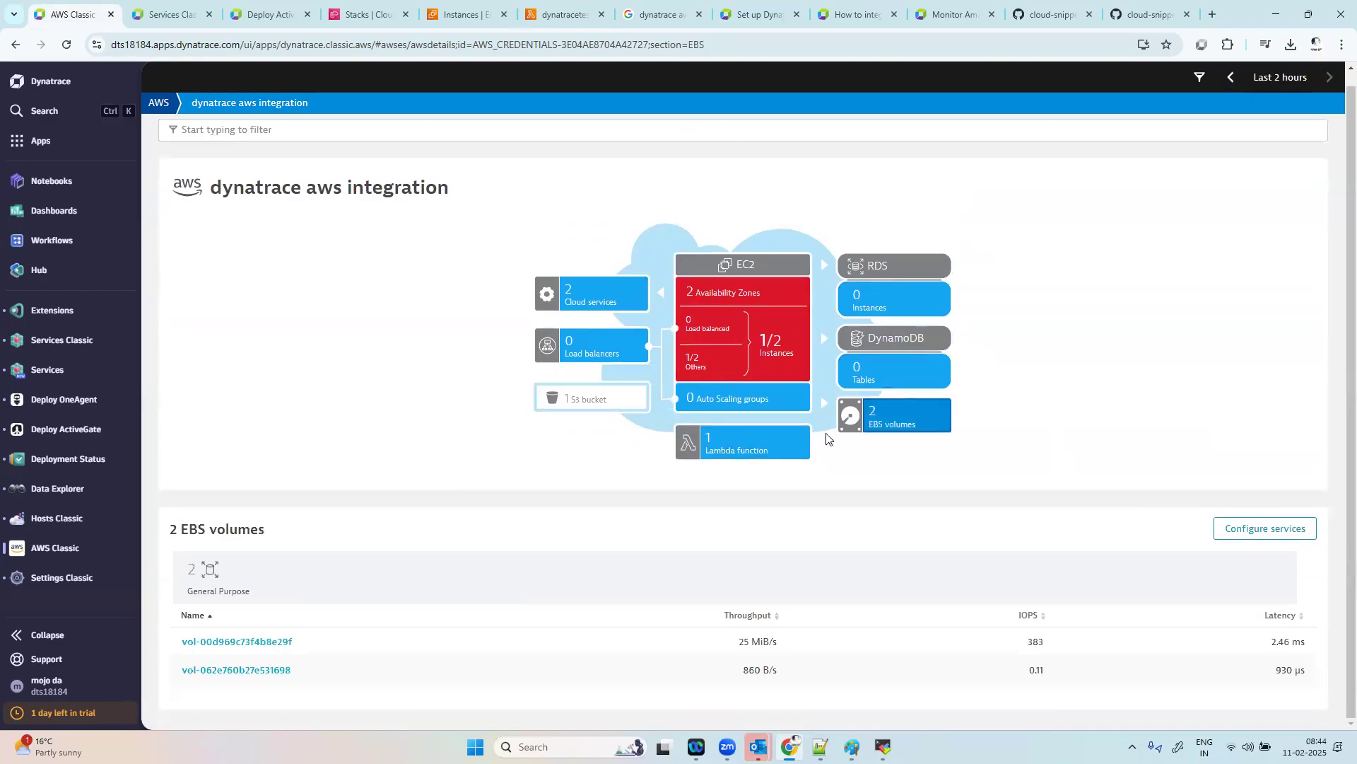
click(158, 102)
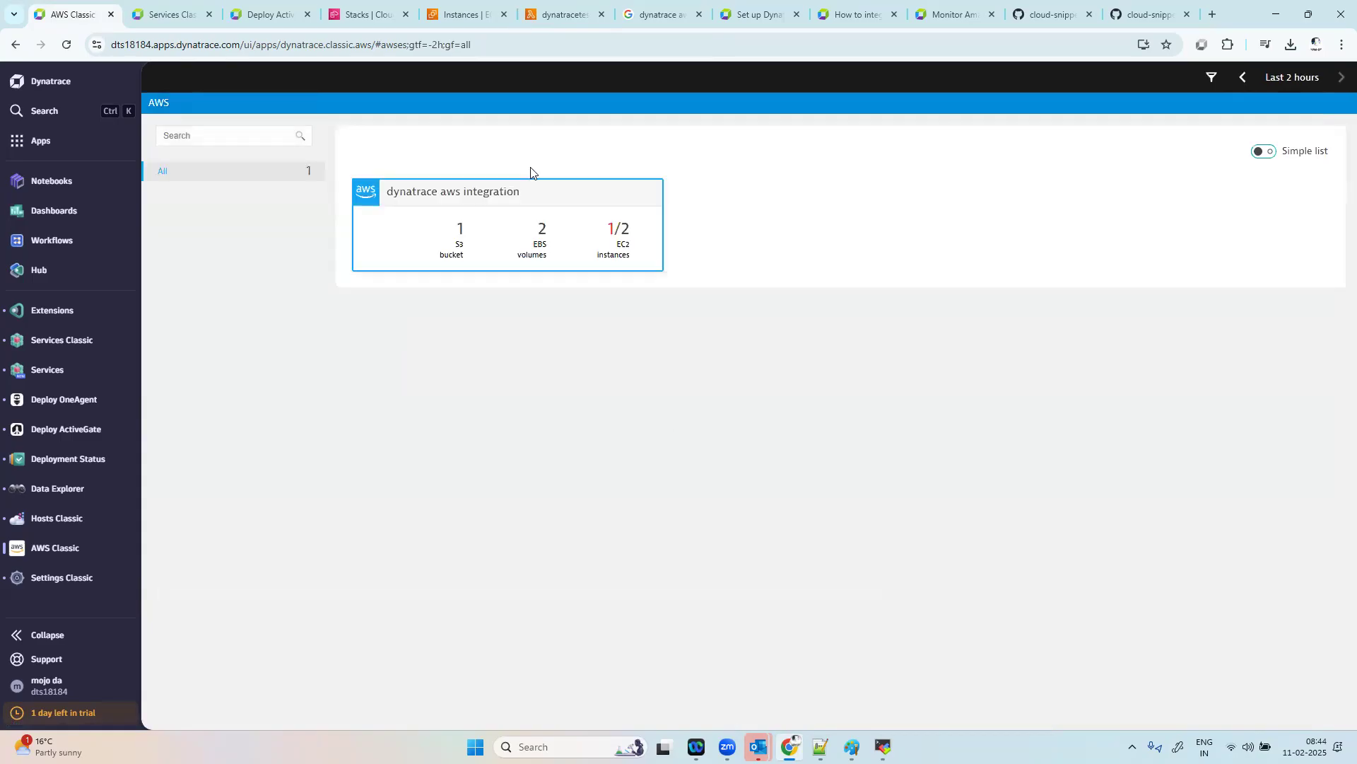
click(550, 229)
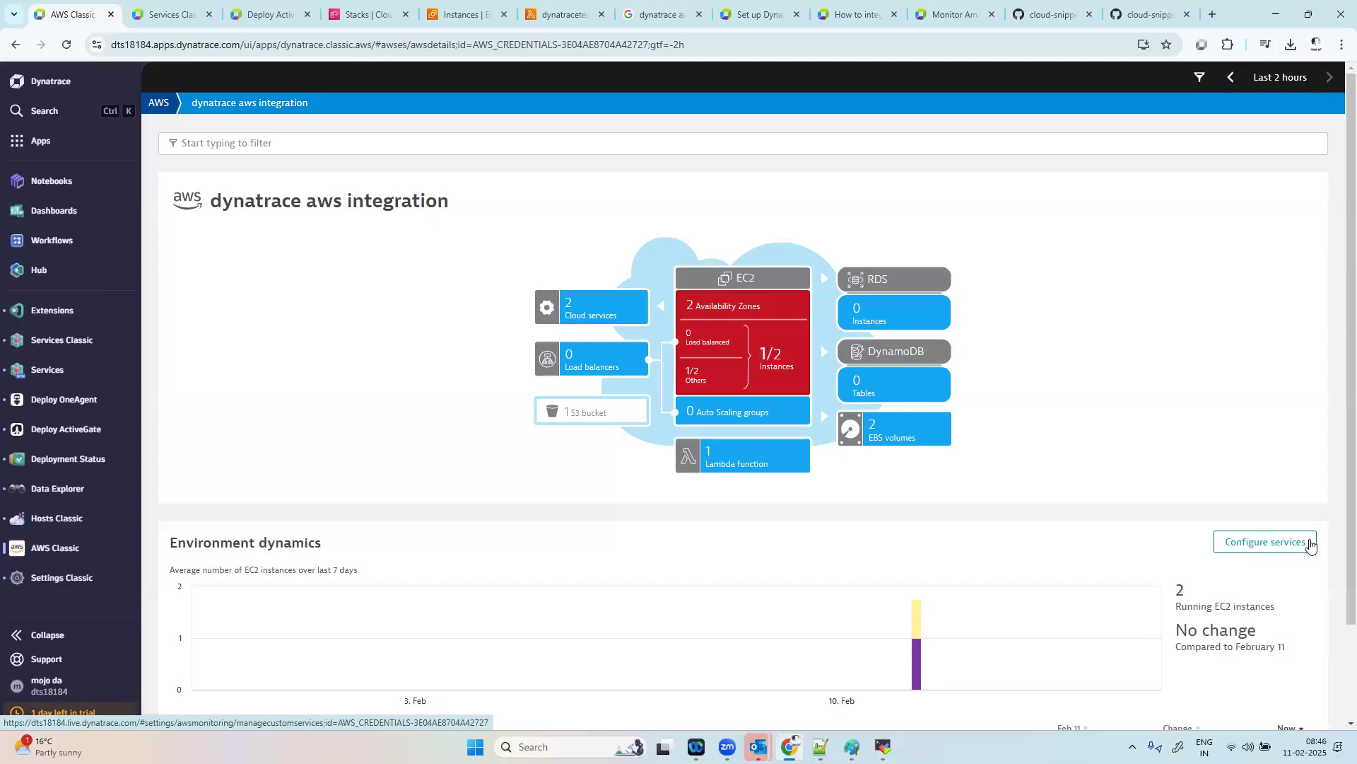
Step: Switch to the AWS EC2 console, start launching a new instance and search the machine image catalog for "mssql"
key(ctrl+5)
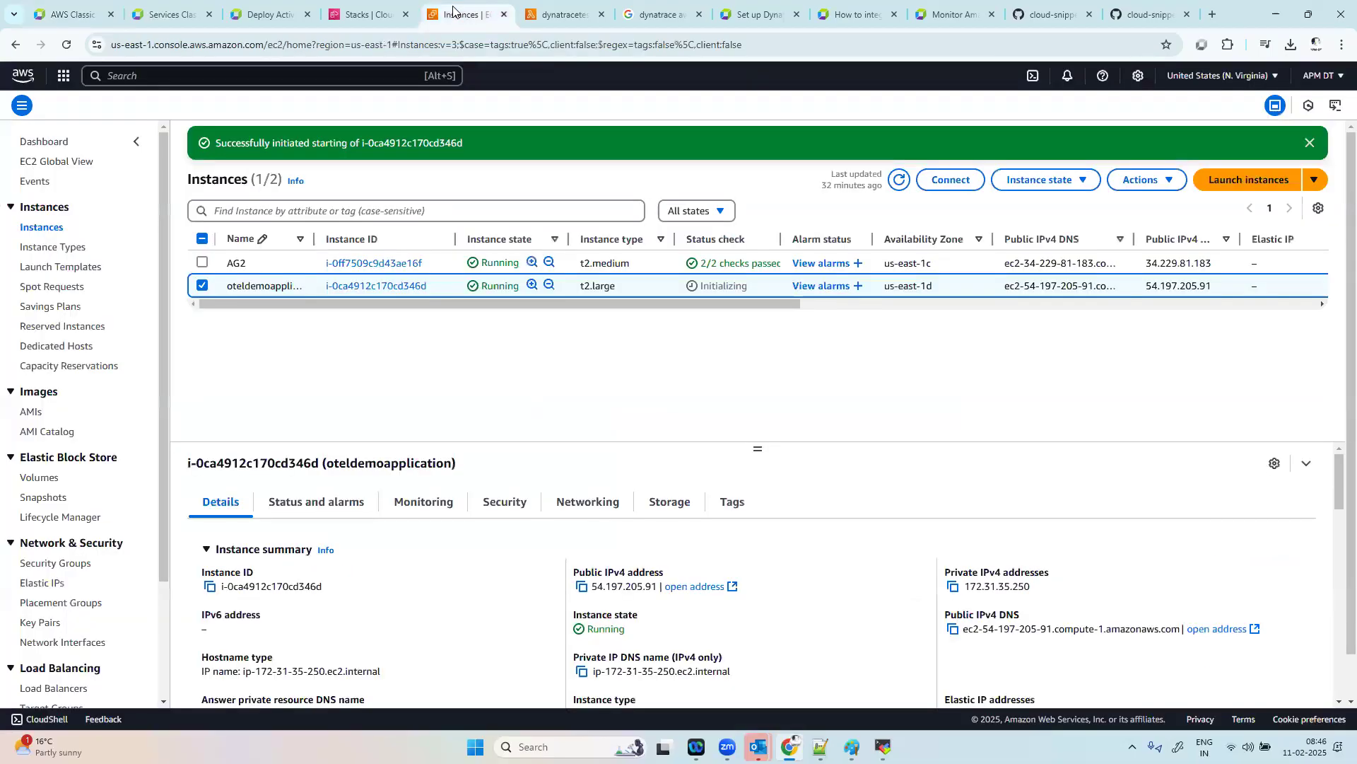
click(1230, 183)
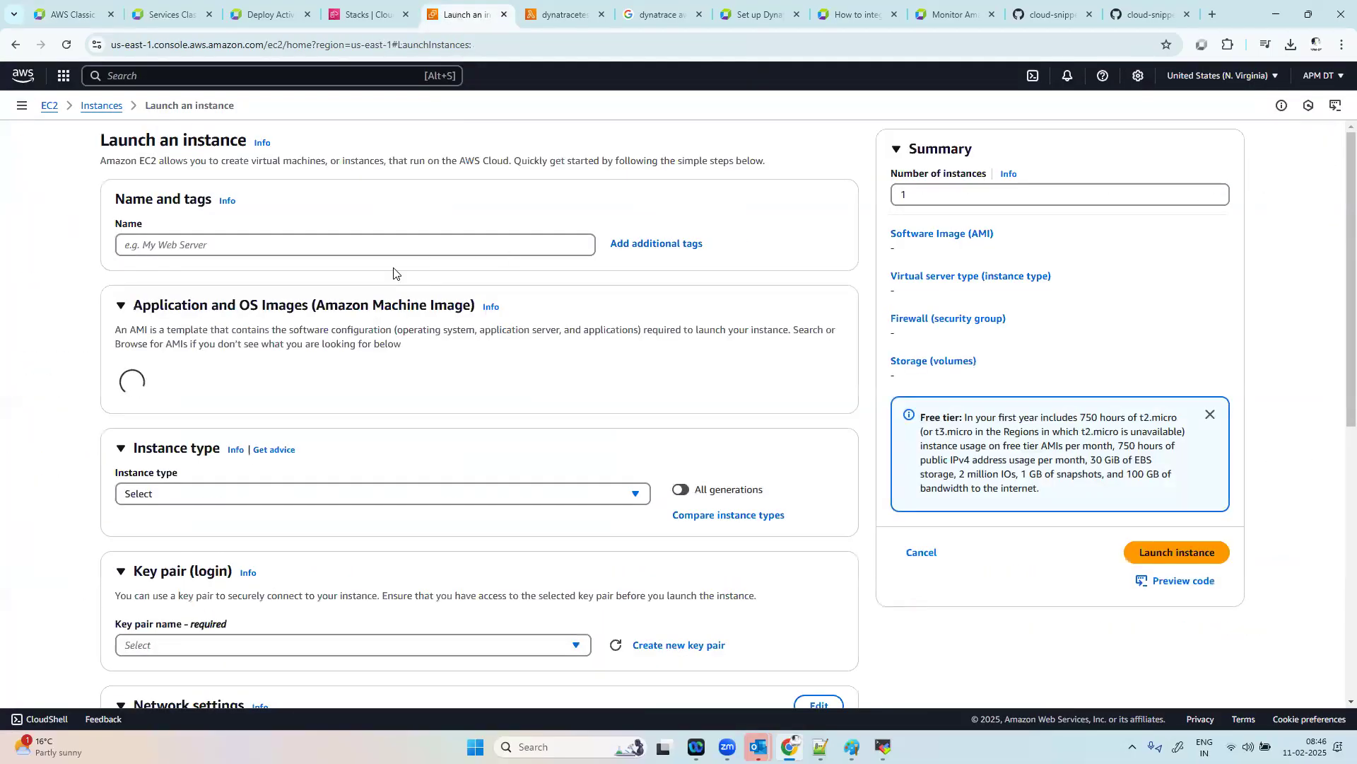
scroll(557, 448, down, 6)
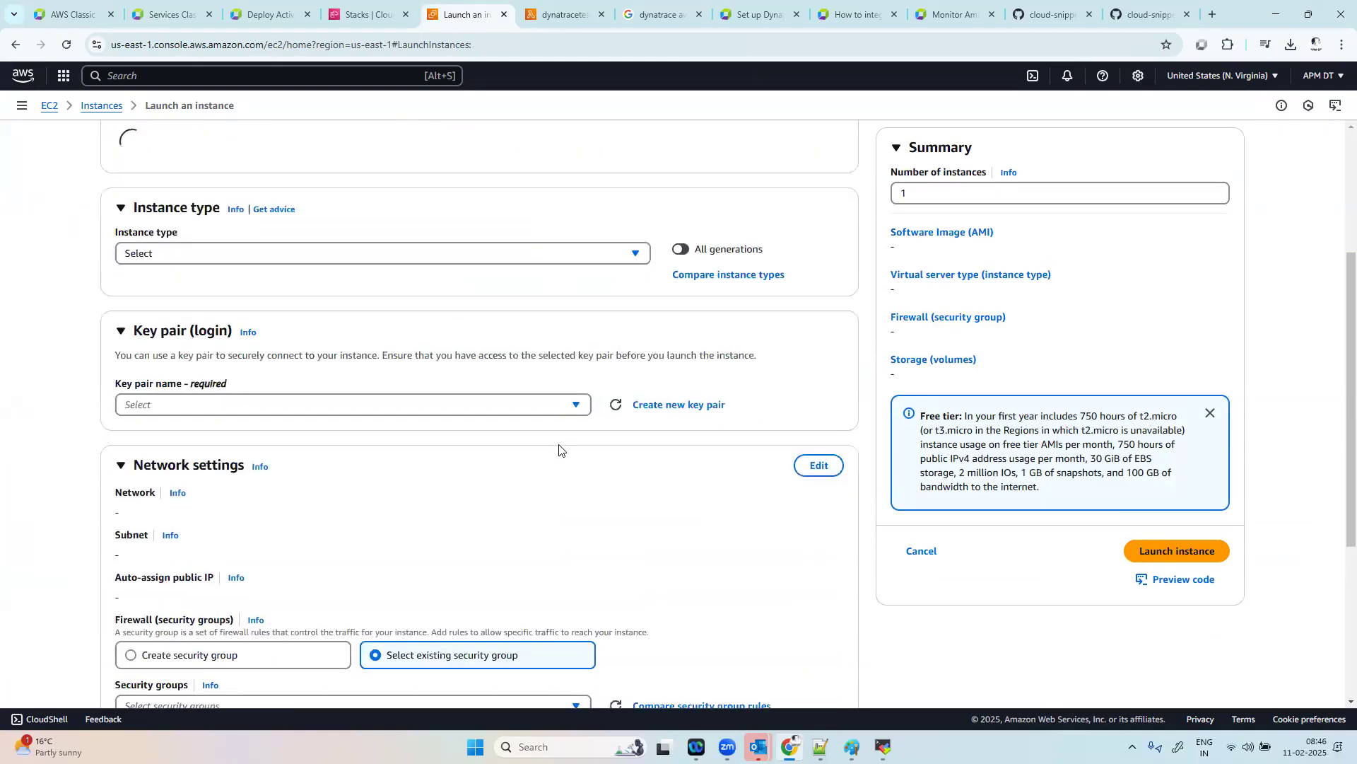
scroll(382, 271, up, 8)
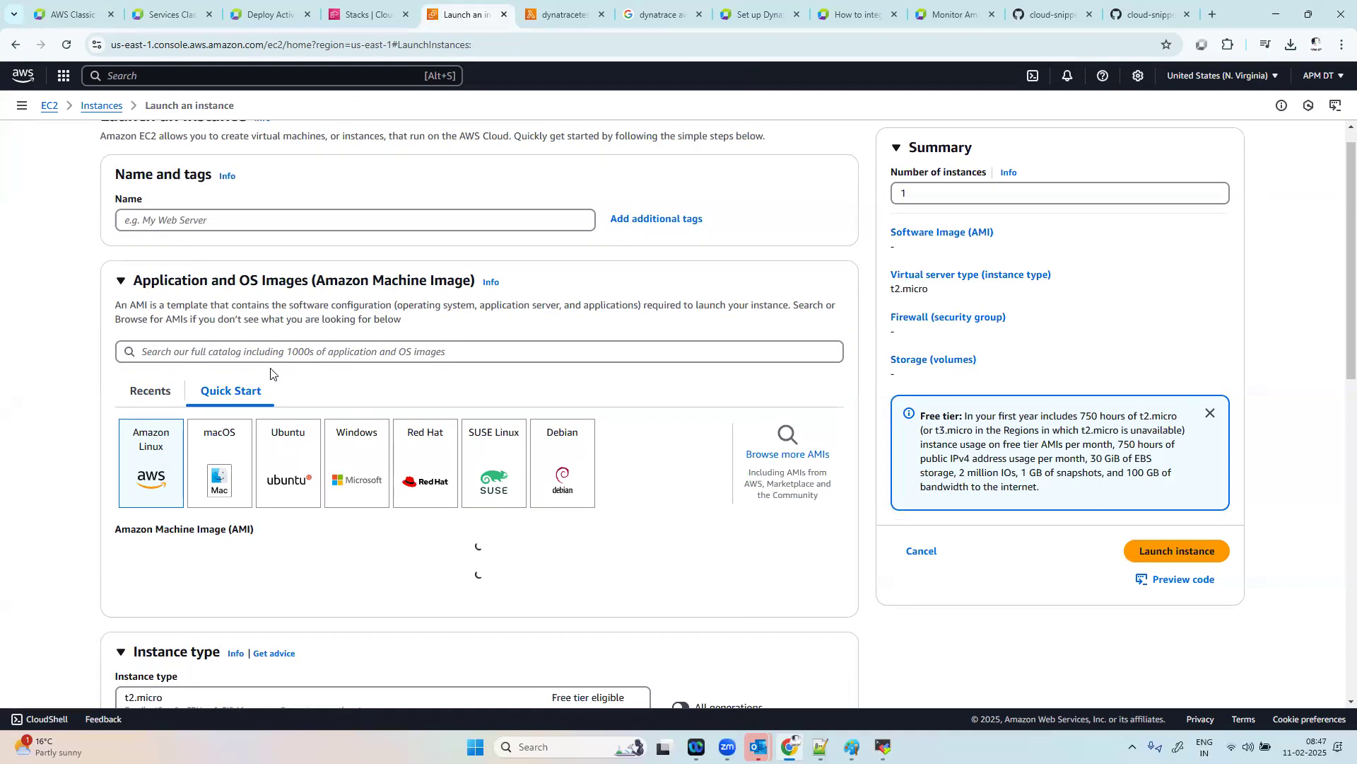
click(296, 346)
text(mssql)
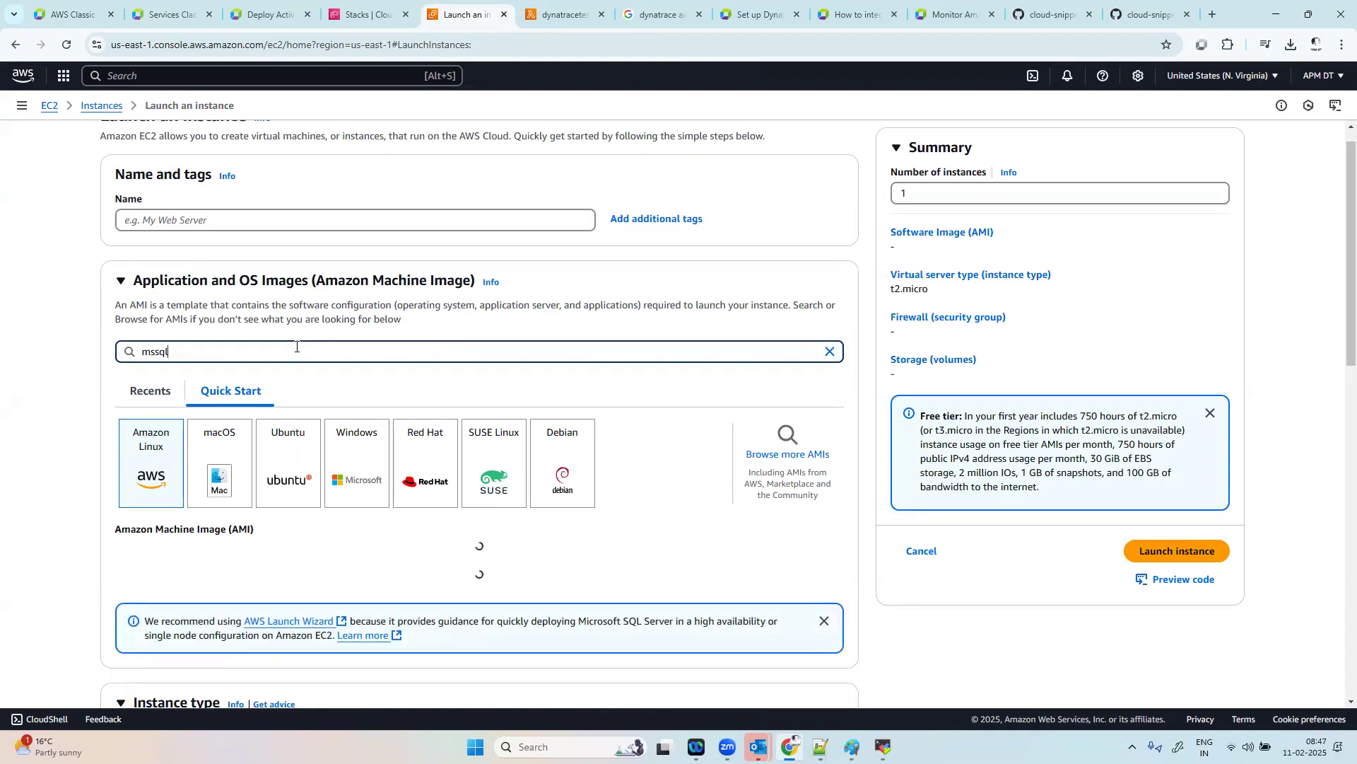
key(Return)
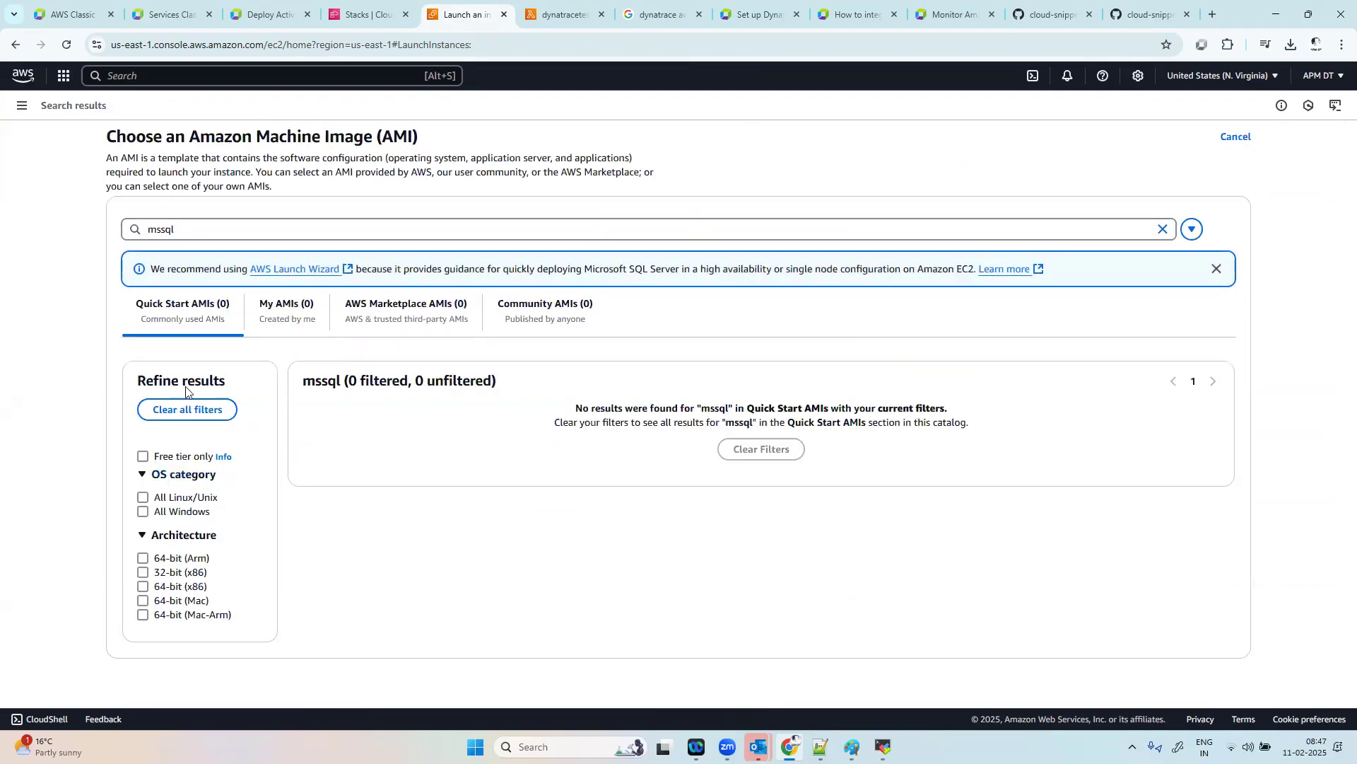
Step: Refine the machine image search to "mssql server" and show the AWS Marketplace AMIs
click(266, 236)
text(server)
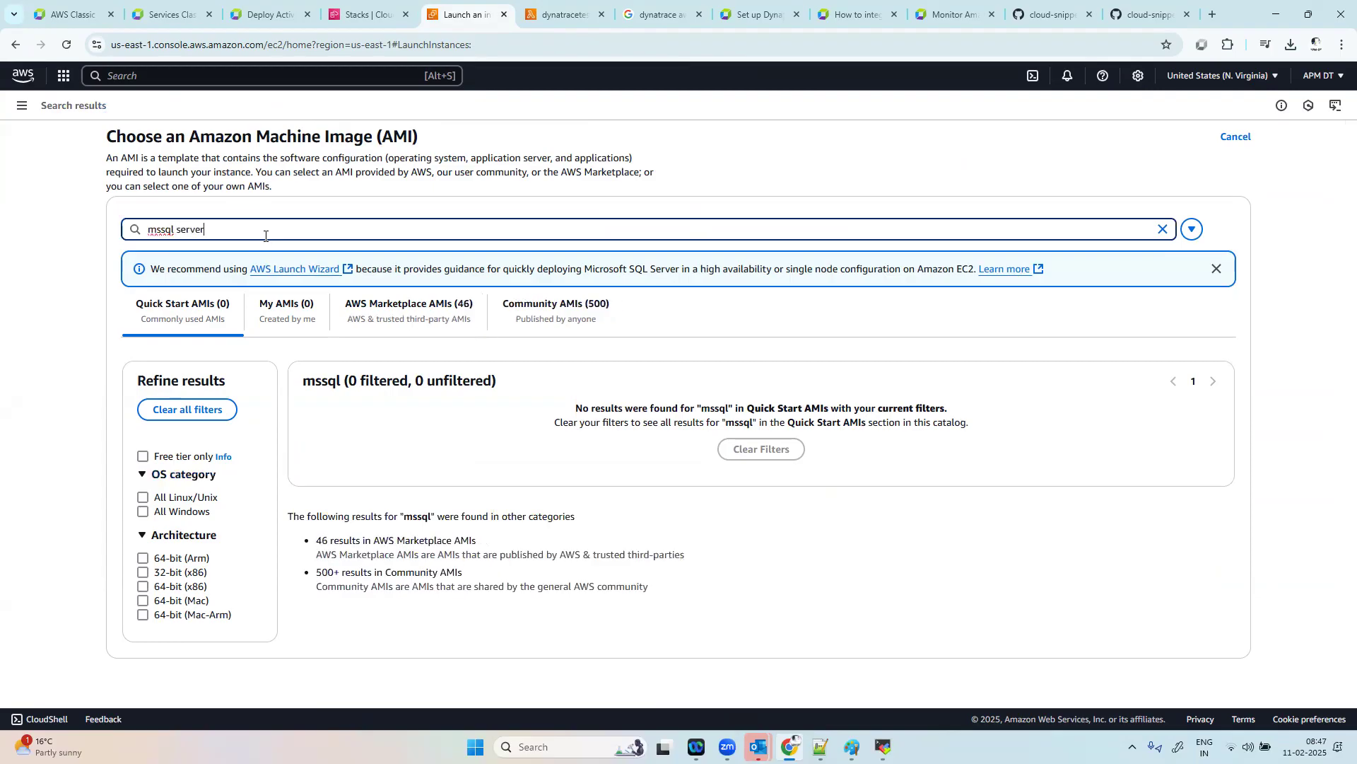
key(Return)
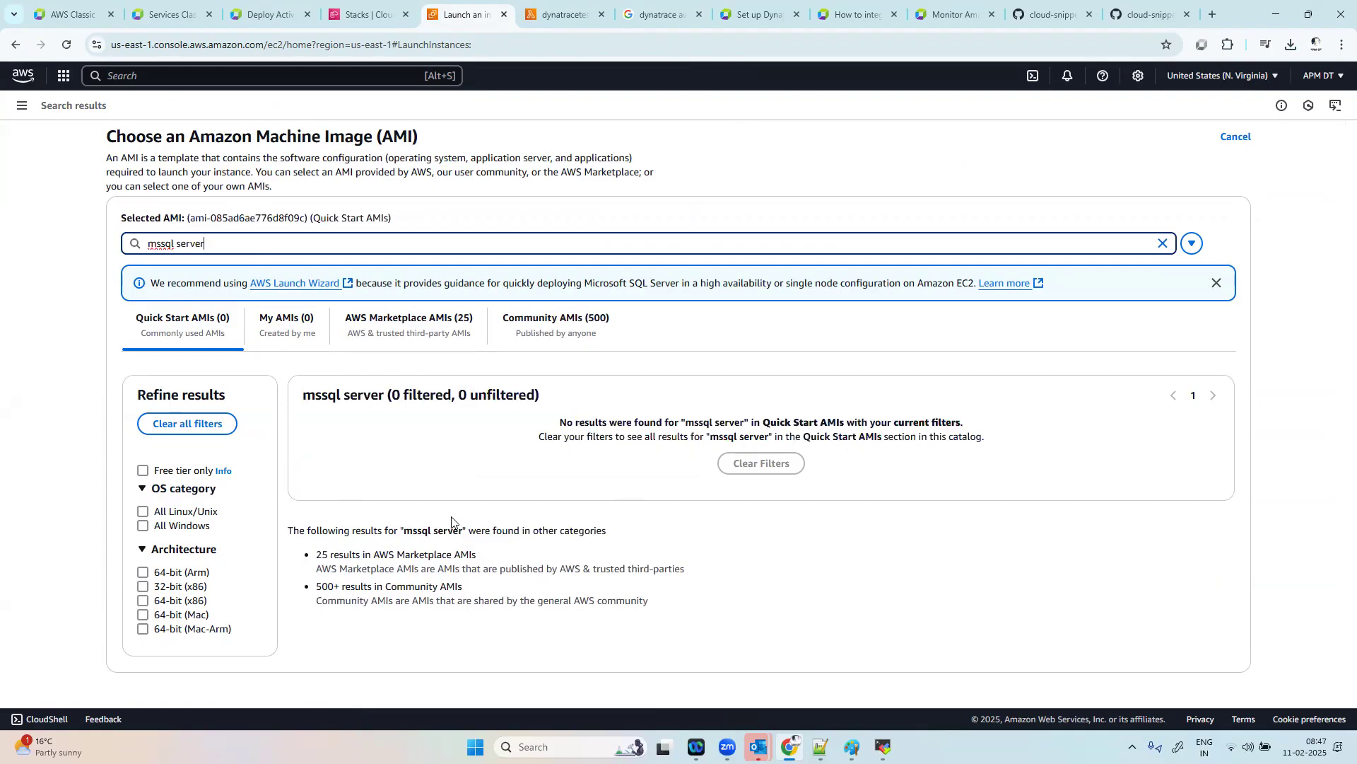
click(322, 555)
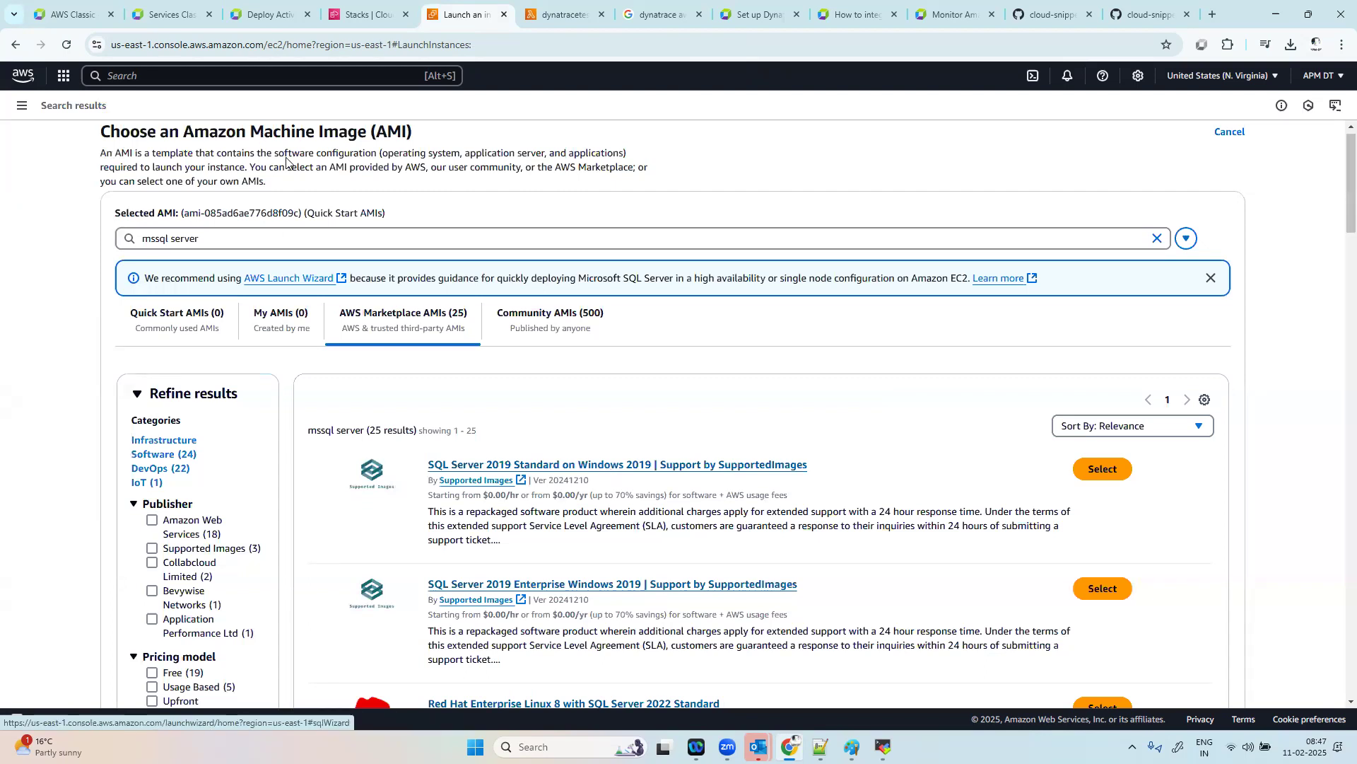
Step: Search AWS for "rds", open the RDS dashboard and start creating a database to review the available engine types
click(226, 81)
text(rds)
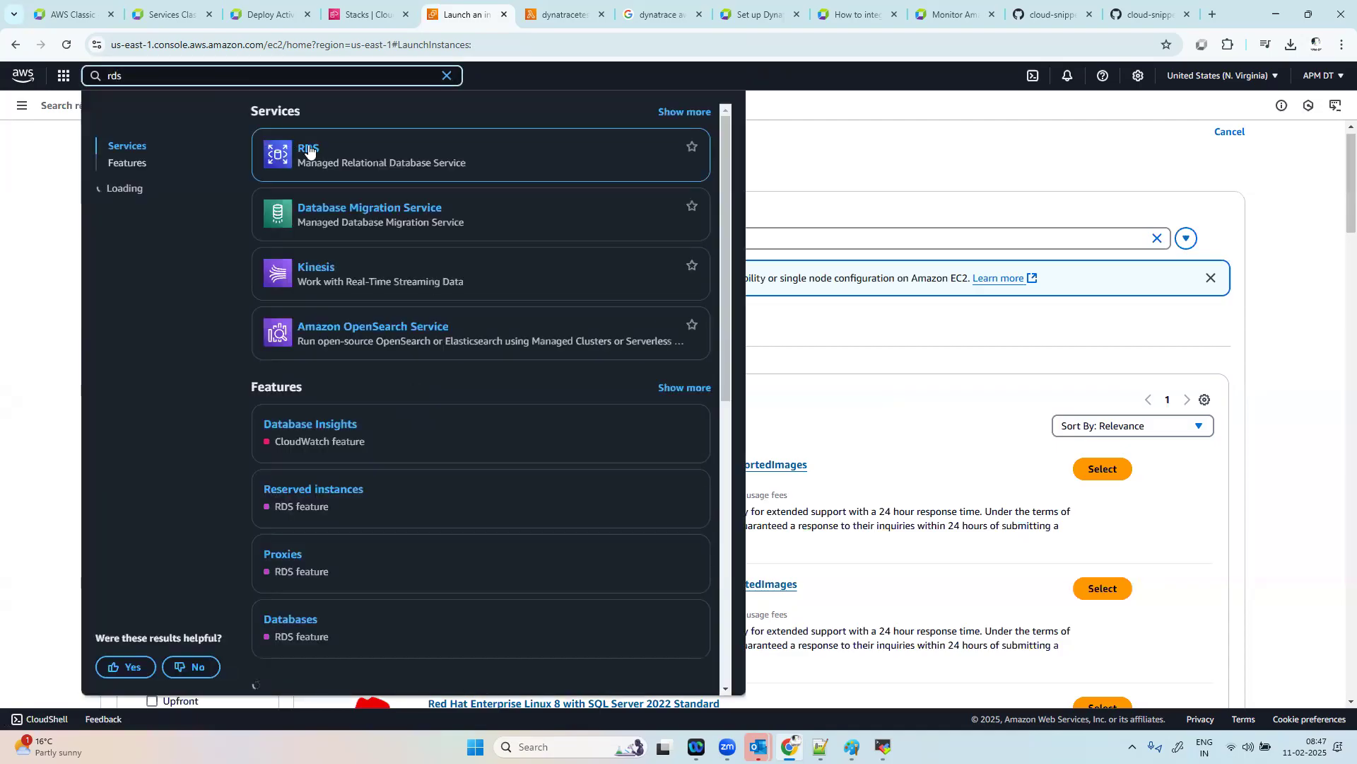
click(309, 151)
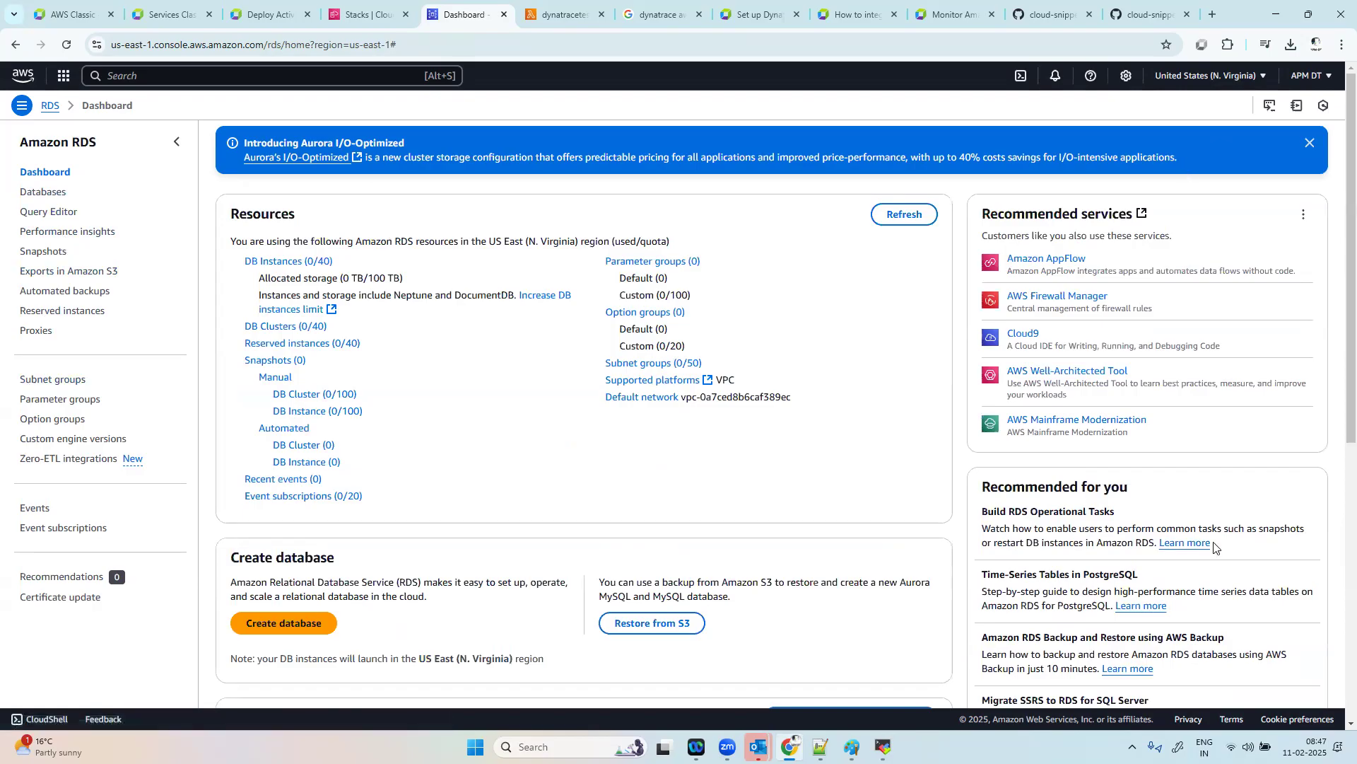
click(1310, 143)
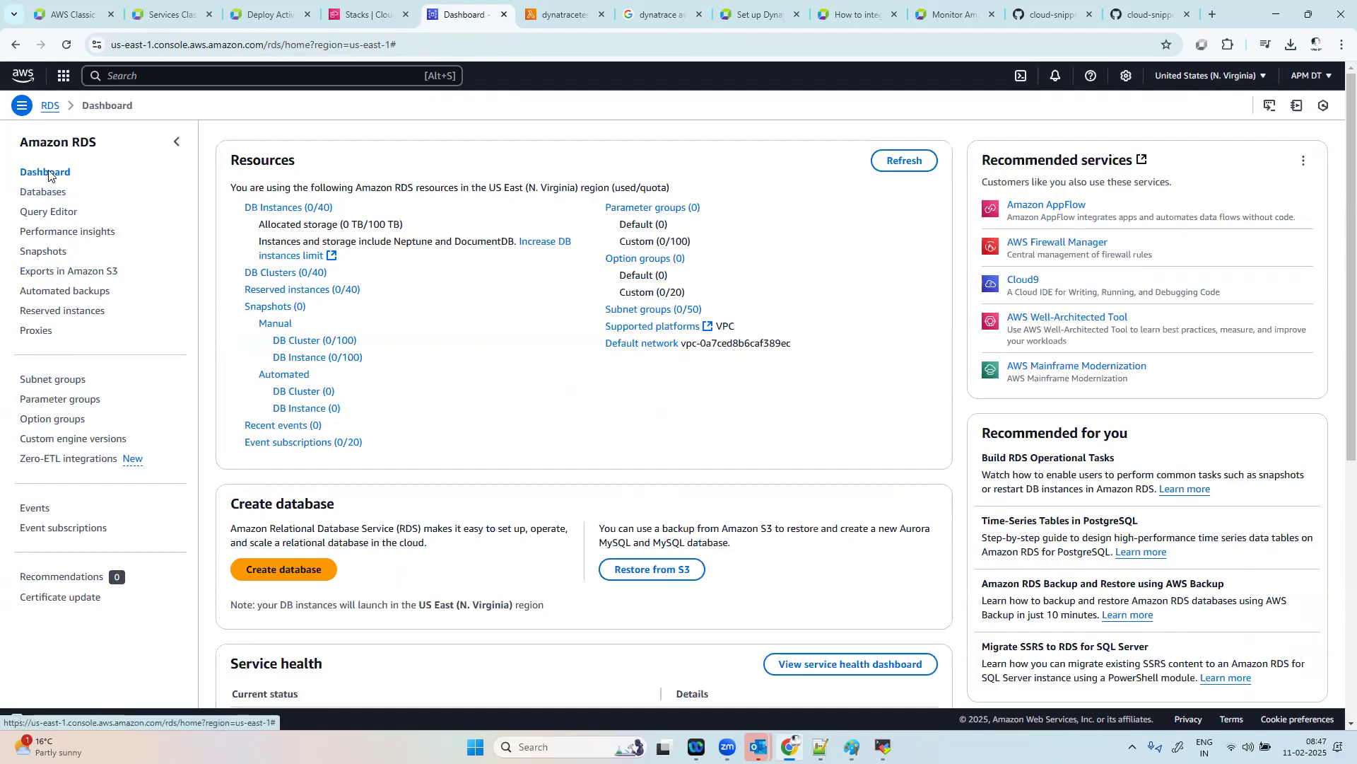
click(310, 570)
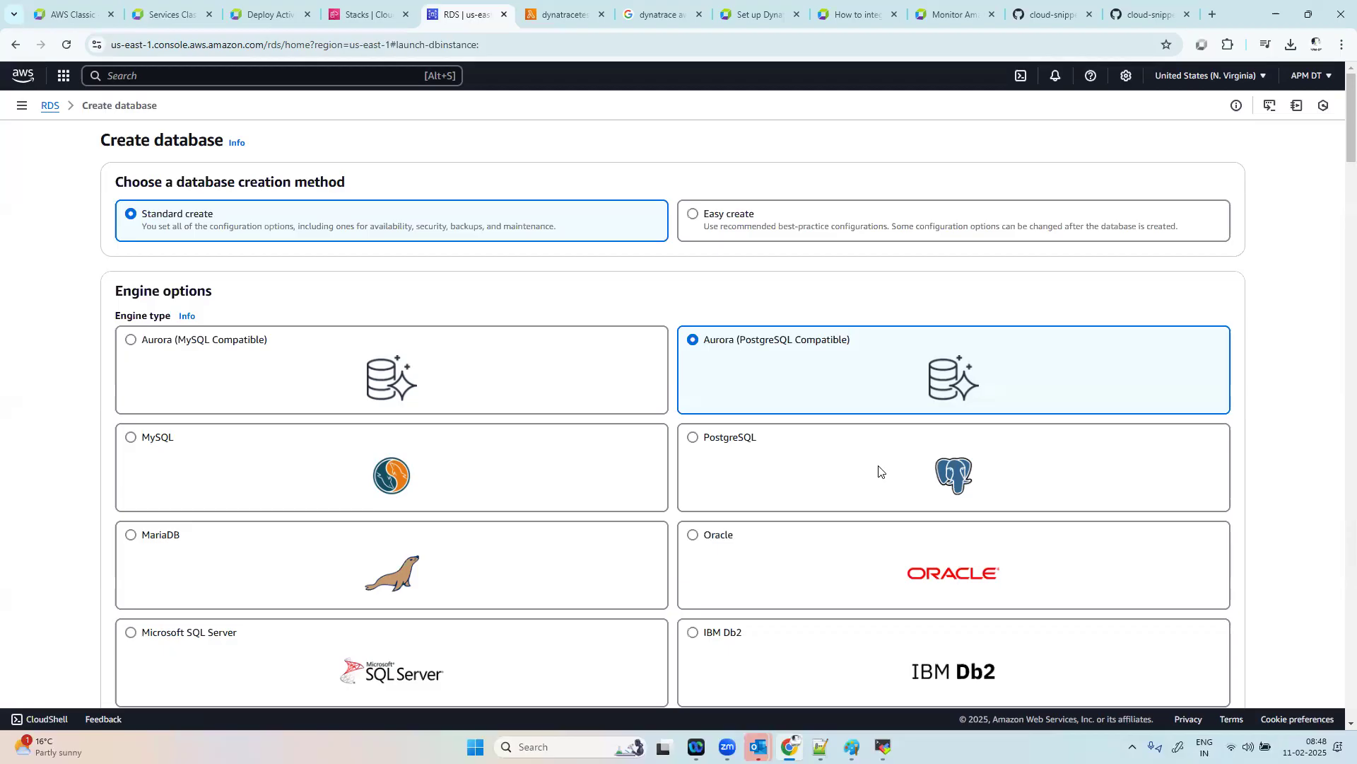
scroll(879, 470, down, 3)
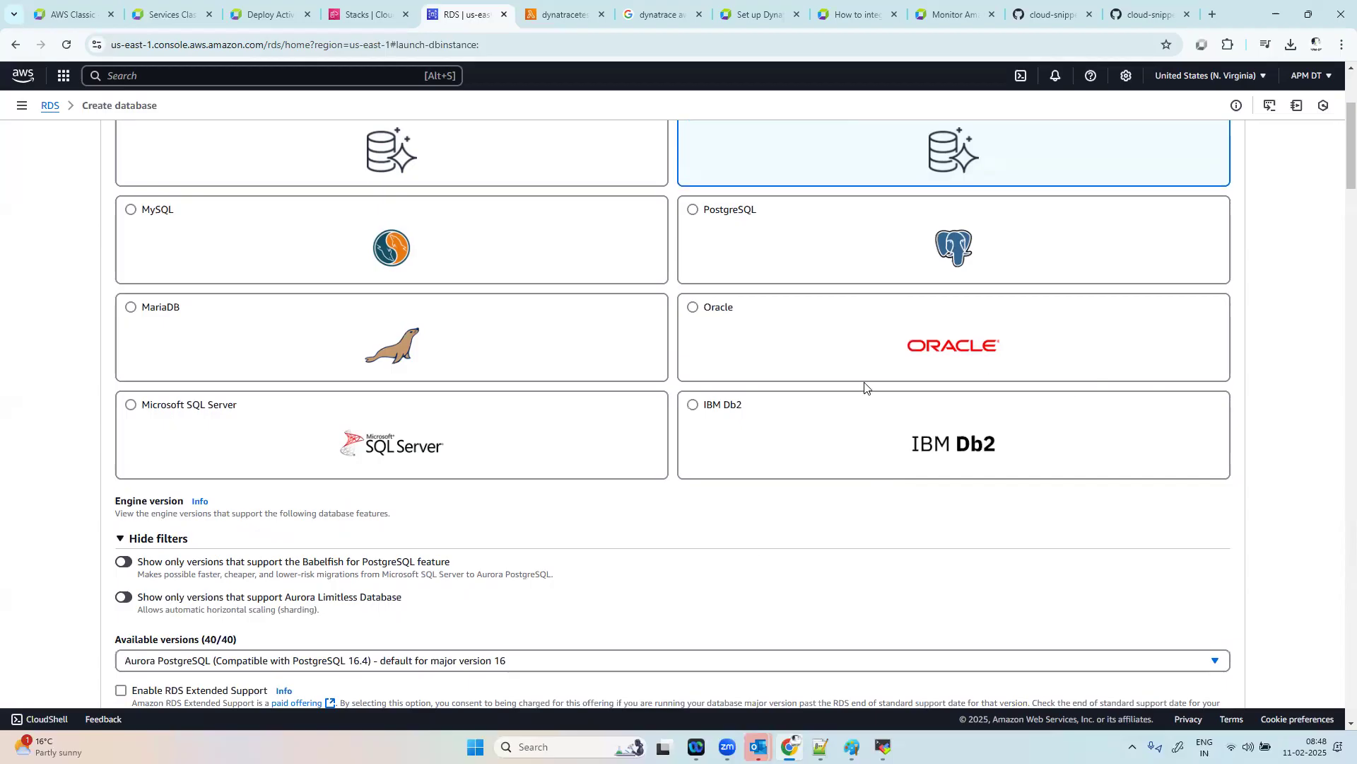
Step: Choose Microsoft SQL Server as the engine type for the new RDS database
scroll(798, 275, up, 1)
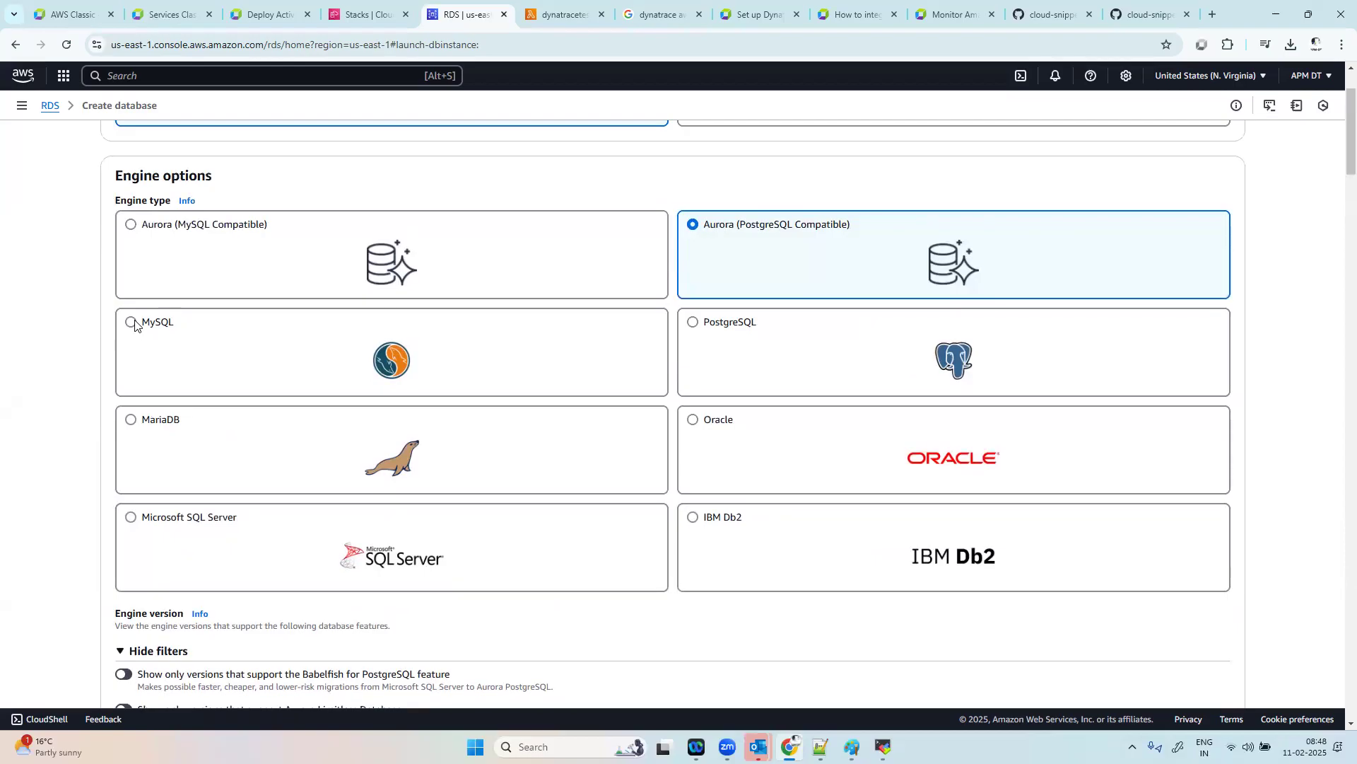
click(131, 519)
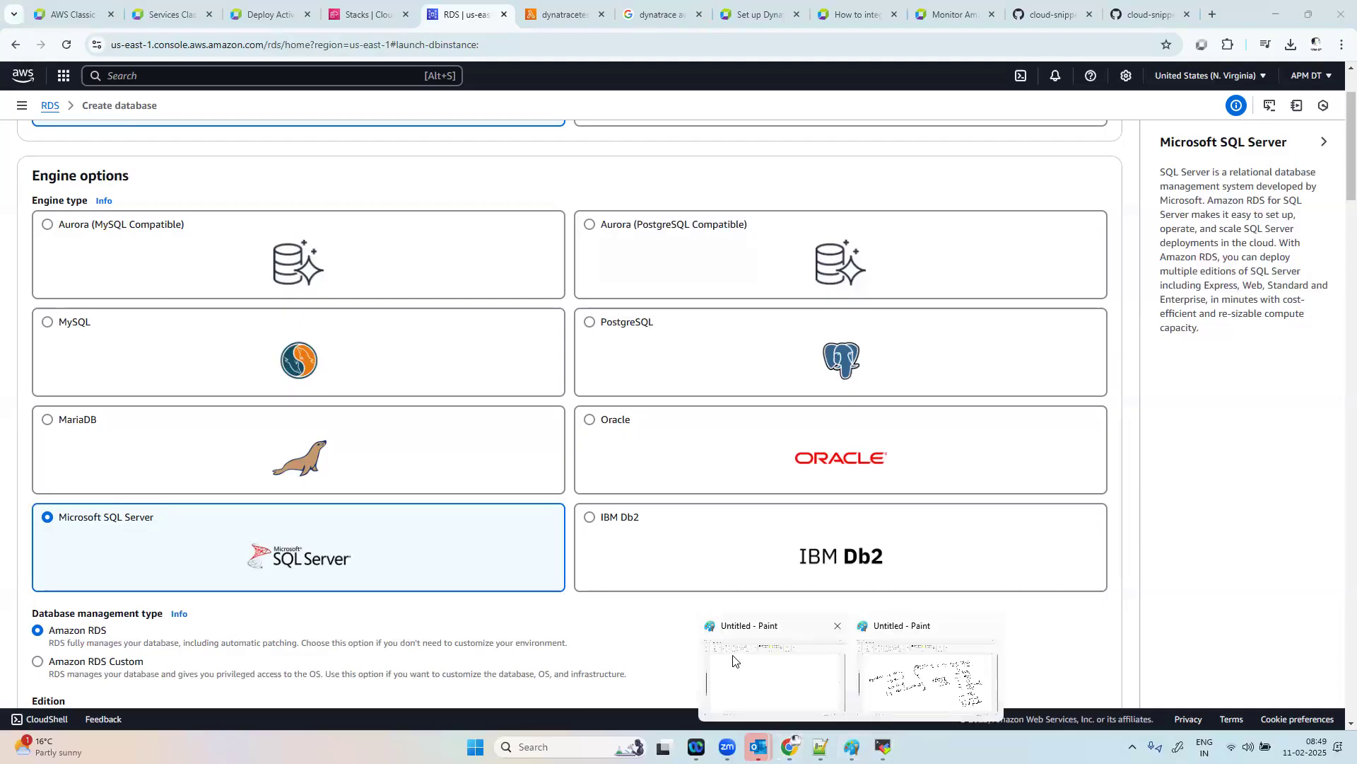
Step: Switch to the blank Paint canvas and sketch a tall server box containing the words "data base" with an arrow pointing into it
click(733, 659)
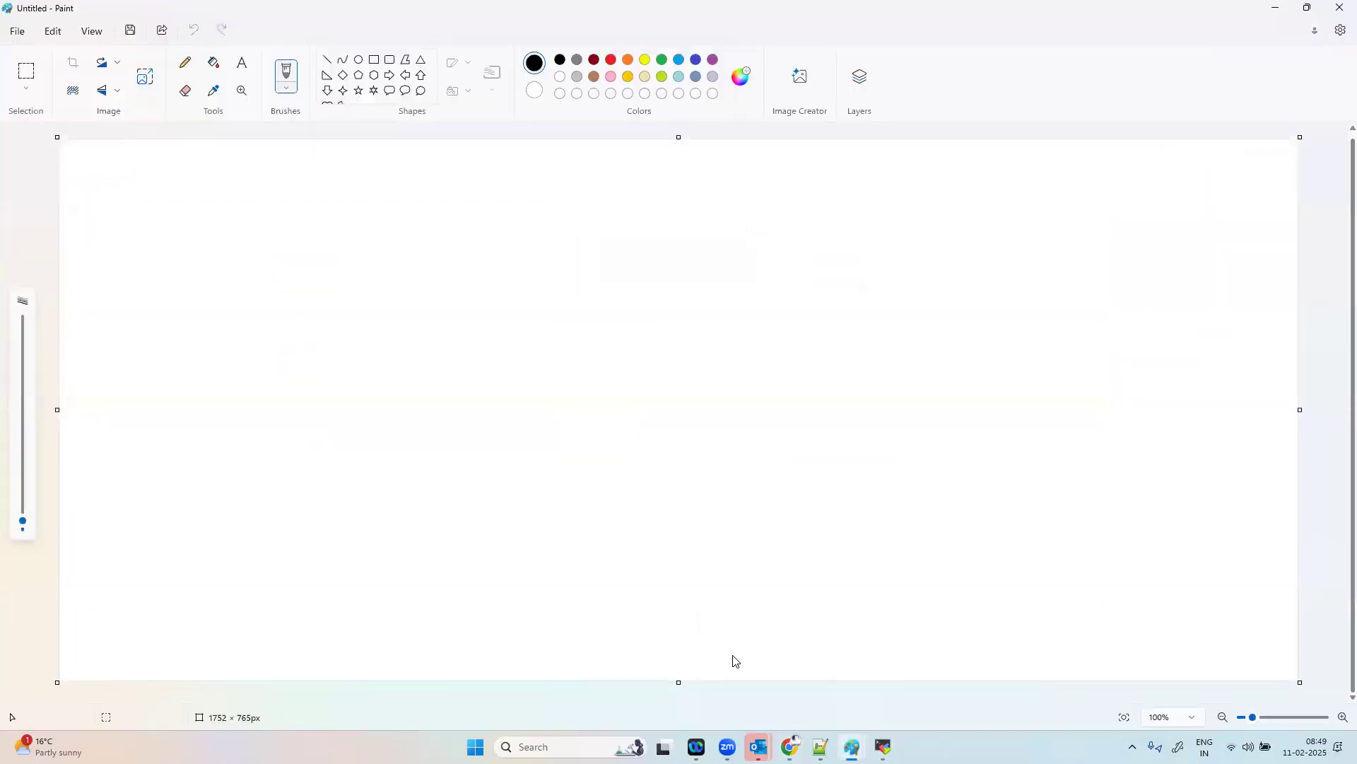
mouse_move(194, 313)
mouse_down()
mouse_move(225, 555)
mouse_move(275, 285)
mouse_move(375, 379)
mouse_move(266, 555)
mouse_move(240, 556)
mouse_up()
mouse_move(241, 236)
mouse_down()
mouse_move(299, 348)
mouse_move(292, 366)
mouse_up()
mouse_move(285, 417)
mouse_down()
mouse_move(276, 427)
mouse_move(322, 395)
mouse_move(337, 405)
mouse_up()
mouse_move(327, 396)
mouse_down()
mouse_move(341, 365)
mouse_move(346, 384)
mouse_up()
mouse_move(285, 461)
mouse_down()
mouse_move(312, 477)
mouse_move(338, 454)
mouse_move(354, 477)
mouse_up()
click(249, 504)
mouse_move(225, 506)
mouse_down()
mouse_move(248, 563)
mouse_move(390, 441)
mouse_move(311, 281)
mouse_up()
drag(182, 331, 336, 263)
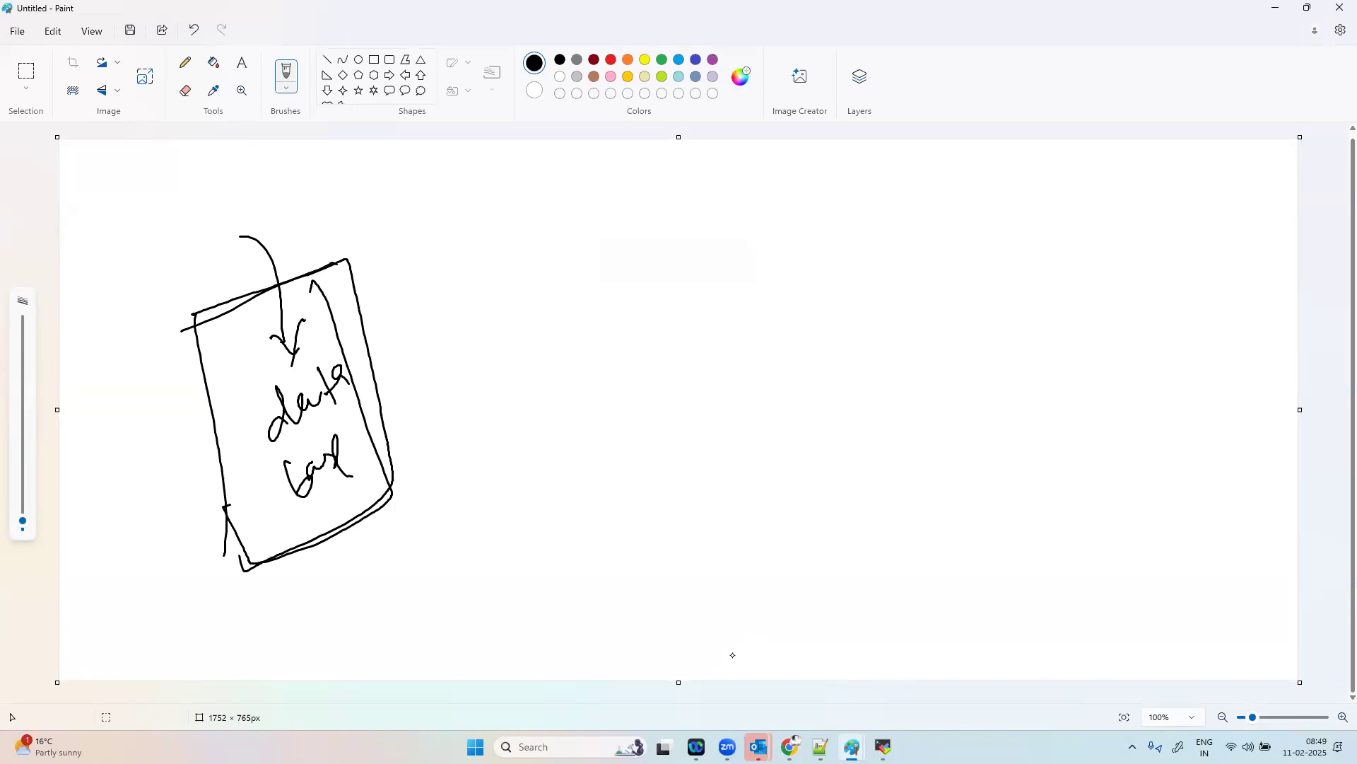
Step: Sketch a second, empty box on the opposite side of the canvas, with an arrow towards it and an underlined "database" label below the arrow
mouse_move(1061, 260)
mouse_down()
mouse_move(1087, 419)
mouse_move(1155, 219)
mouse_move(1179, 390)
mouse_move(1105, 422)
mouse_up()
mouse_move(767, 351)
mouse_down()
mouse_move(998, 326)
mouse_move(1016, 369)
mouse_up()
drag(735, 399, 798, 432)
mouse_move(793, 387)
mouse_down()
mouse_move(828, 442)
mouse_move(838, 399)
mouse_move(869, 404)
mouse_move(894, 359)
mouse_move(919, 379)
mouse_up()
drag(775, 476, 940, 394)
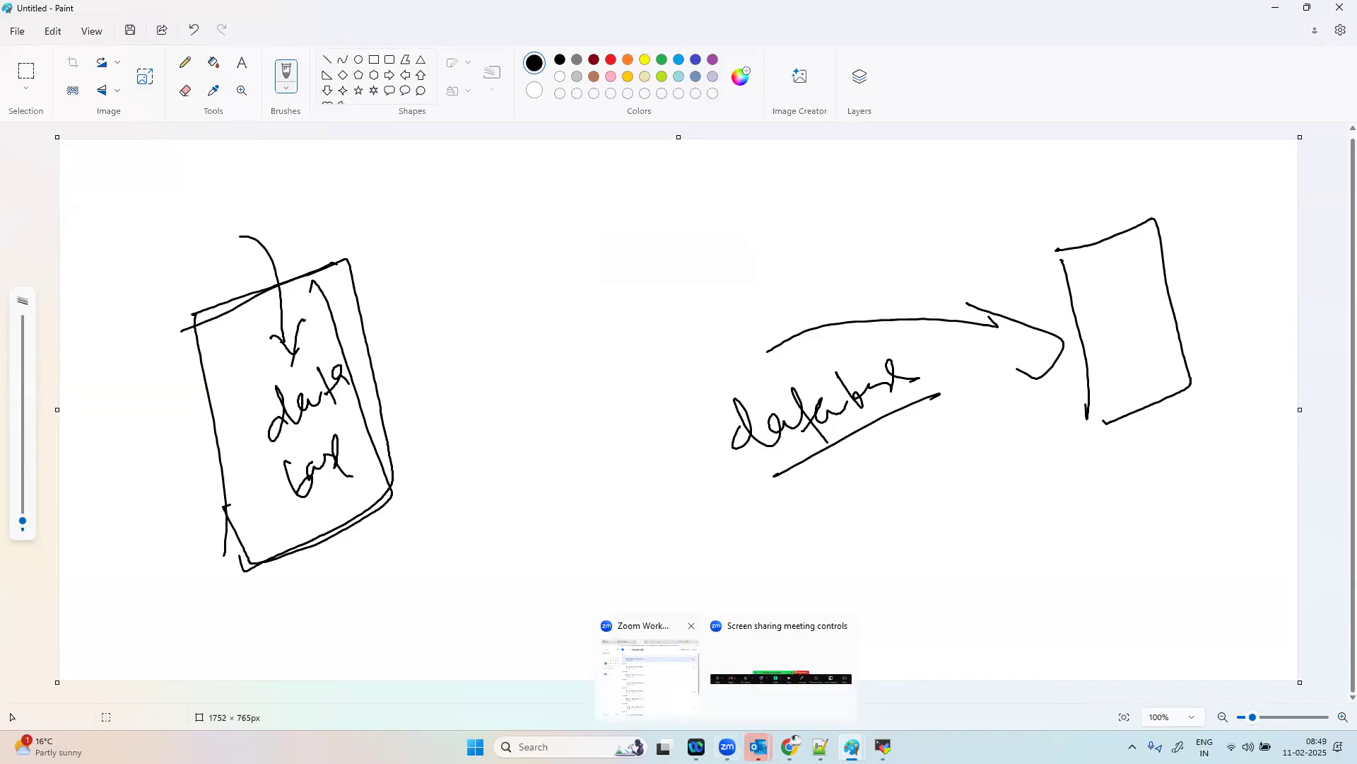
mouse_move(852, 746)
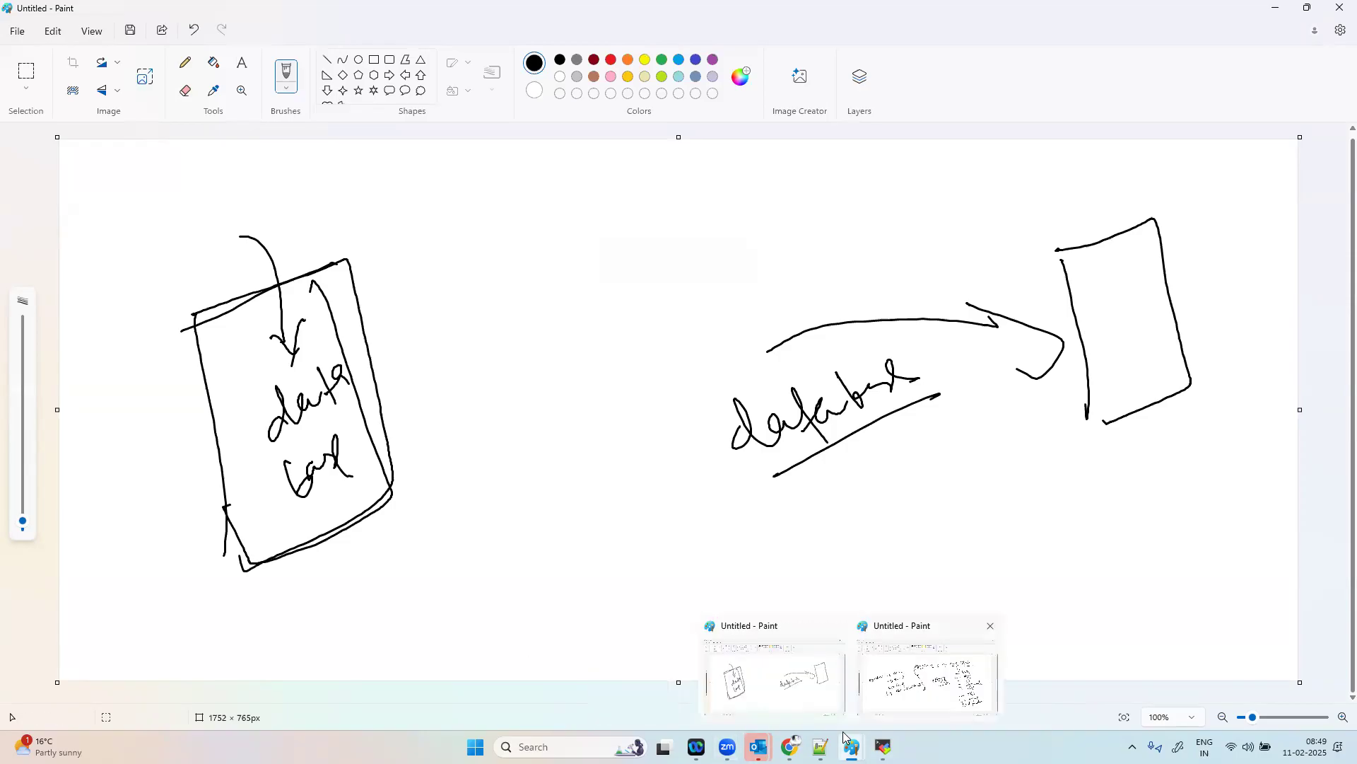